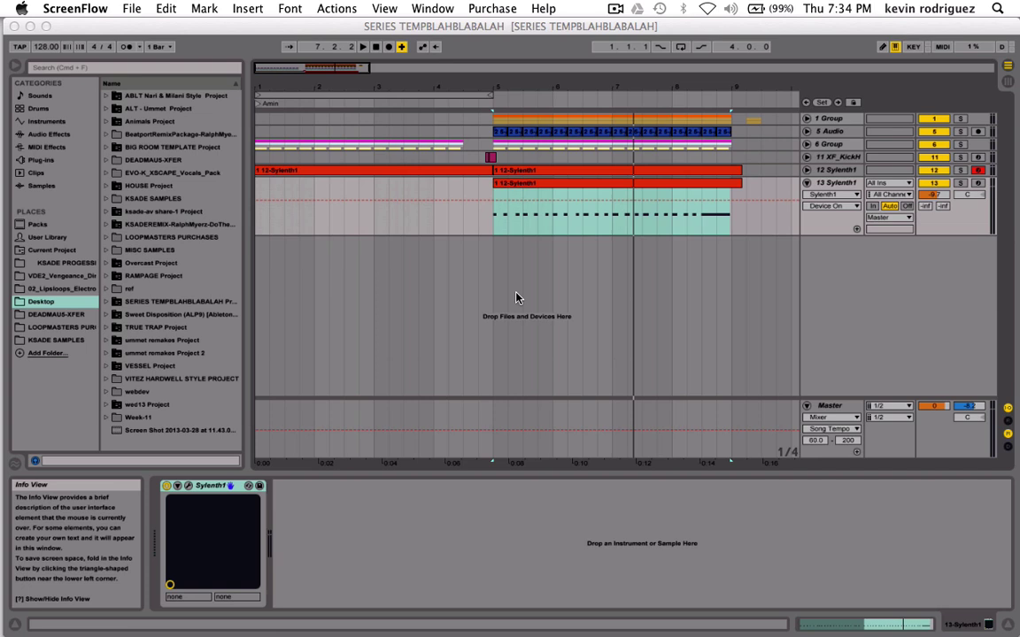
# Extend the arrangement loop from bar 1 so that it ends at bar 9, spanning eight bars.
pyautogui.click(260, 230)
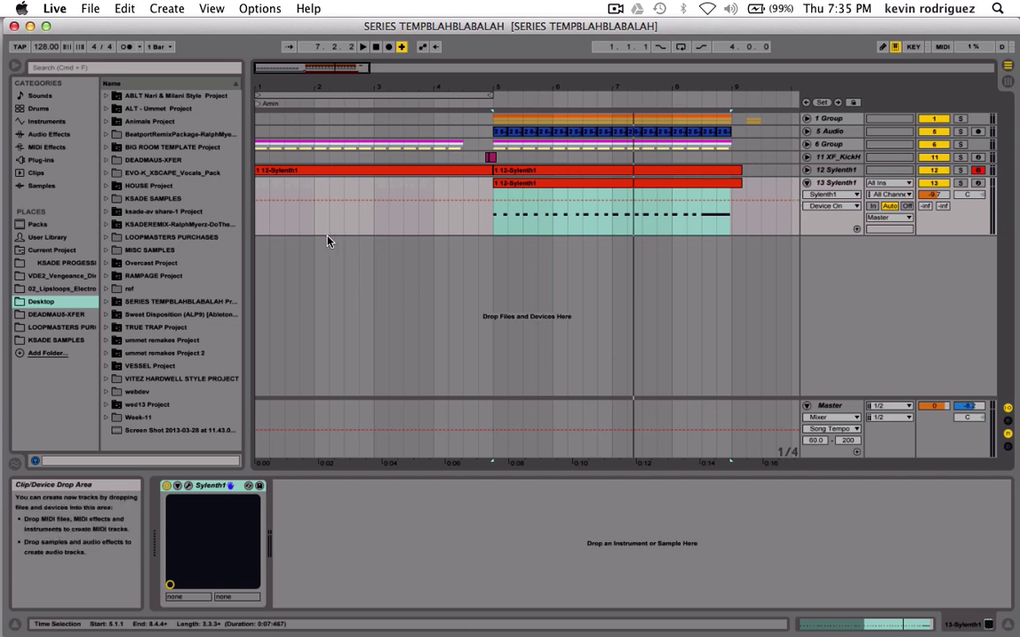
pyautogui.click(258, 199)
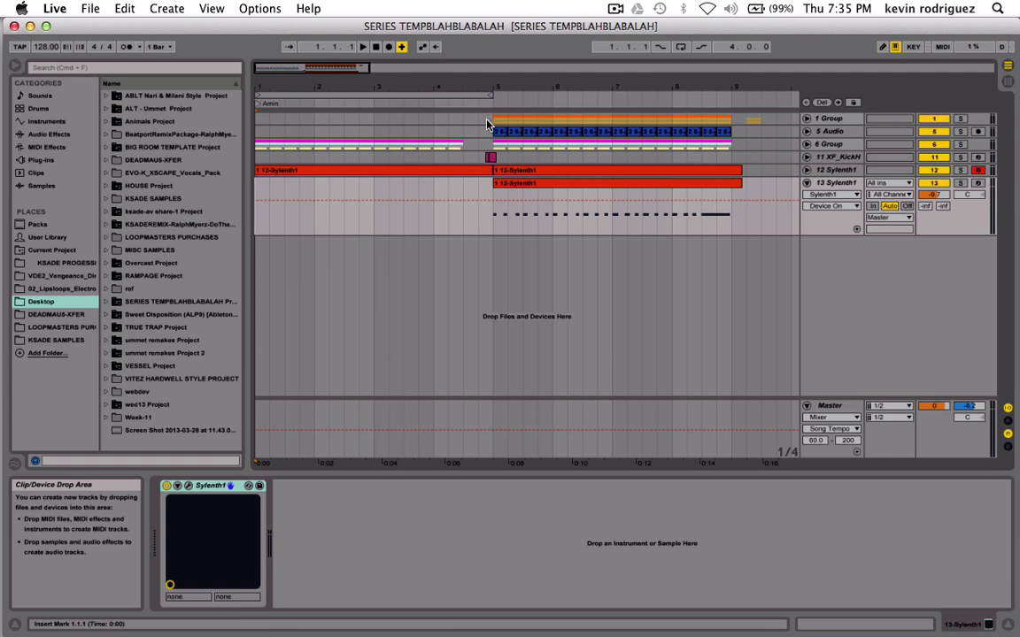
pyautogui.moveTo(492, 94); pyautogui.dragTo(723, 95)
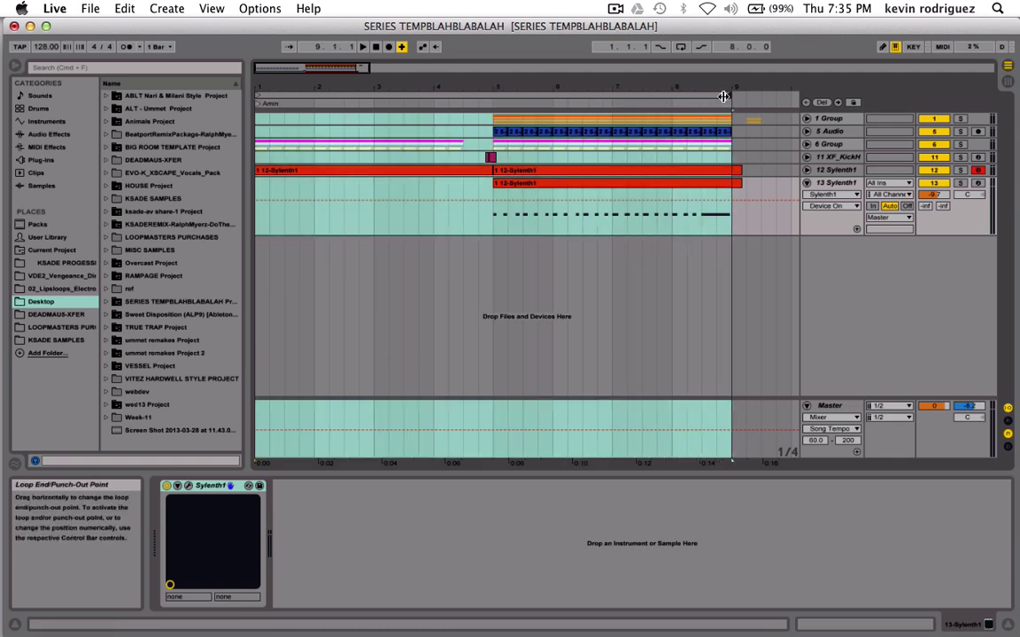
# Play back the arrangement to preview the intro section, and stop playback.
pyautogui.press('space')
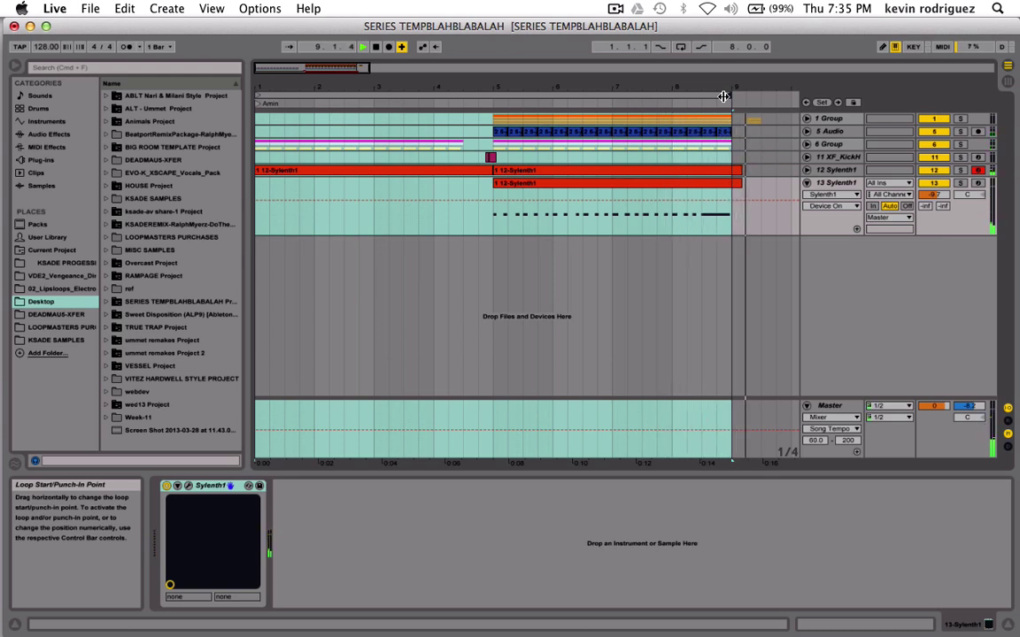
pyautogui.press('space')
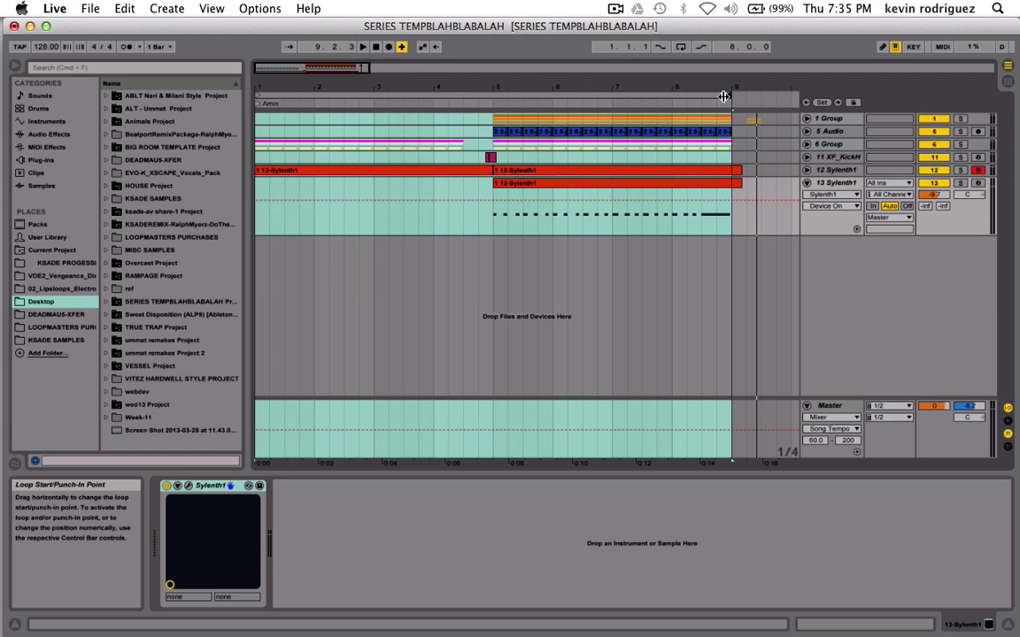
pyautogui.click(296, 170)
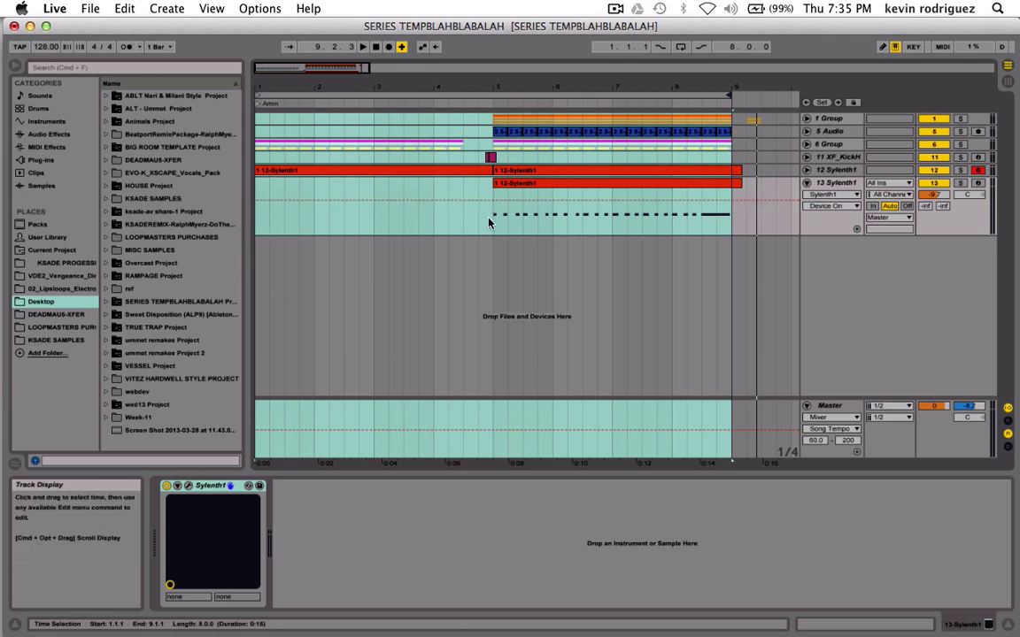
pyautogui.press('space')
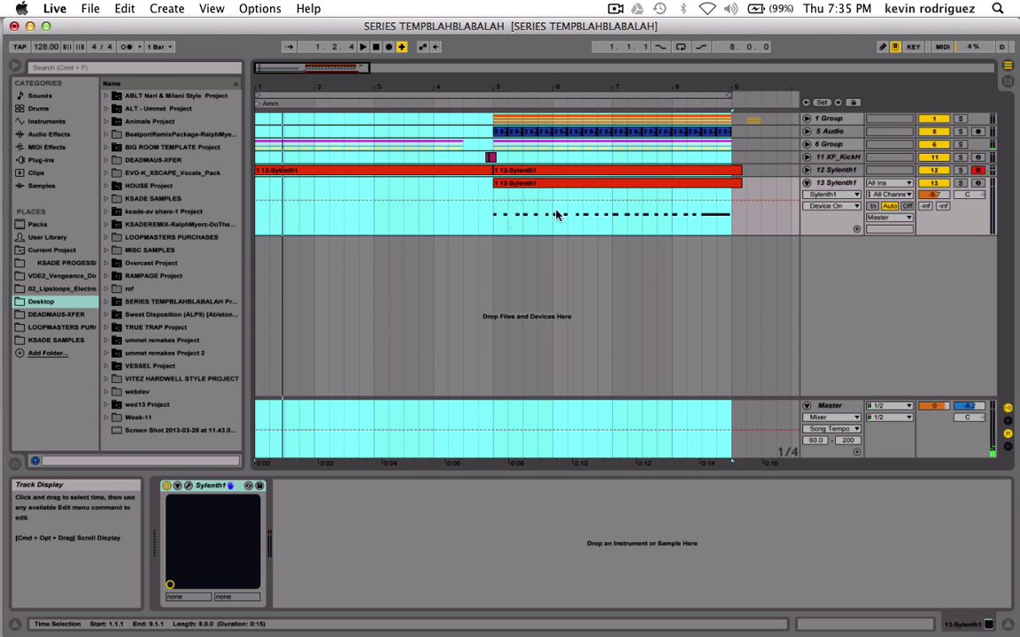
# Place a locator at bar 17 of the arrangement.
pyautogui.hscroll(1, 647, 181)
pyautogui.hscroll(10, 647, 181)
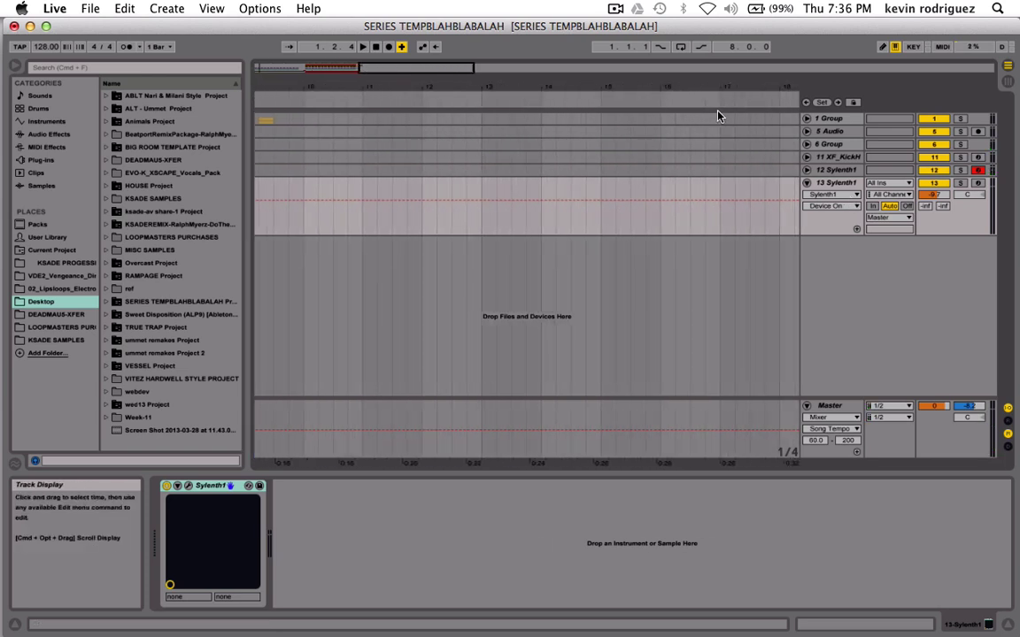
pyautogui.click(719, 114)
pyautogui.click(719, 132)
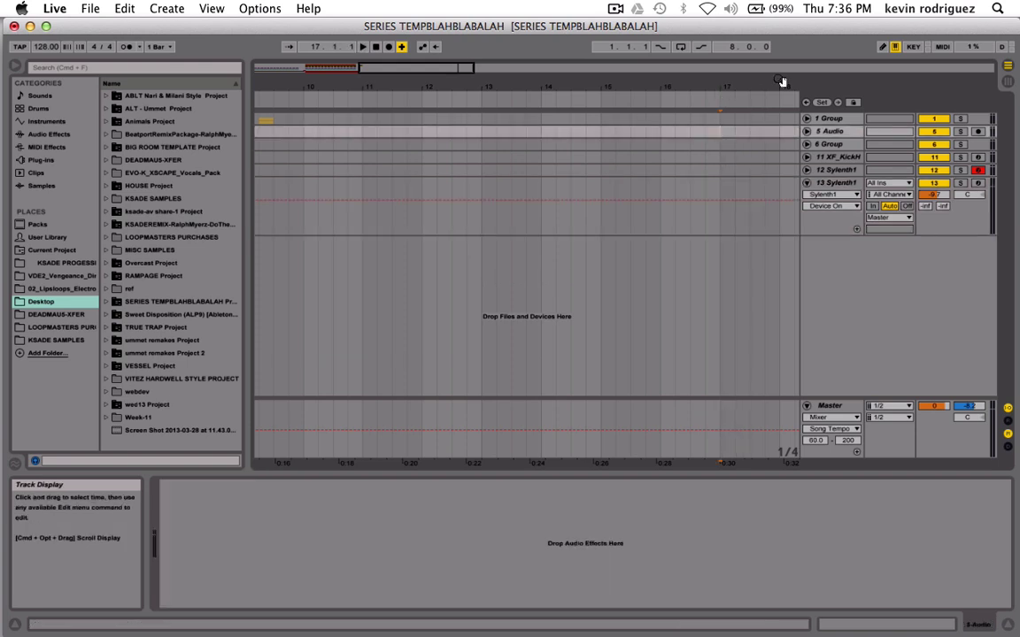
pyautogui.click(821, 103)
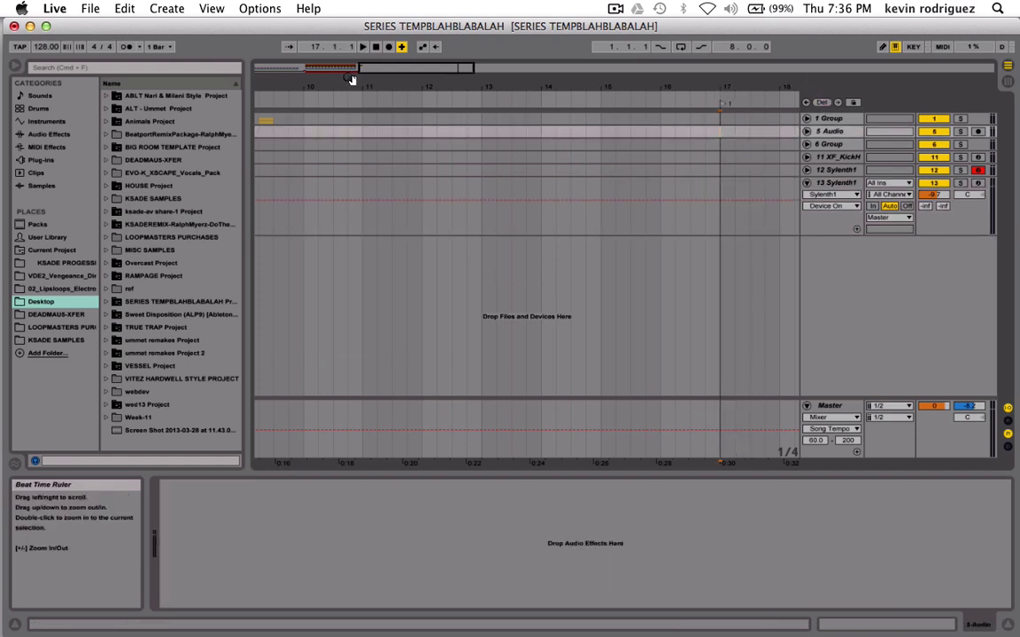
# Place another locator at bar 9, where the existing clips' section ends.
pyautogui.hscroll(-10, 481, 130)
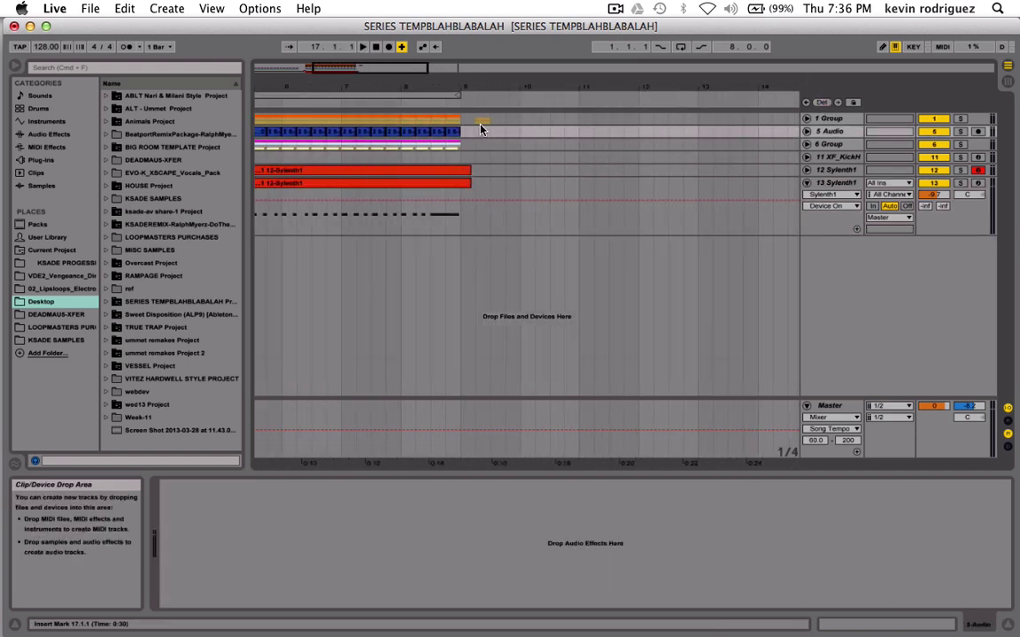
pyautogui.click(449, 233)
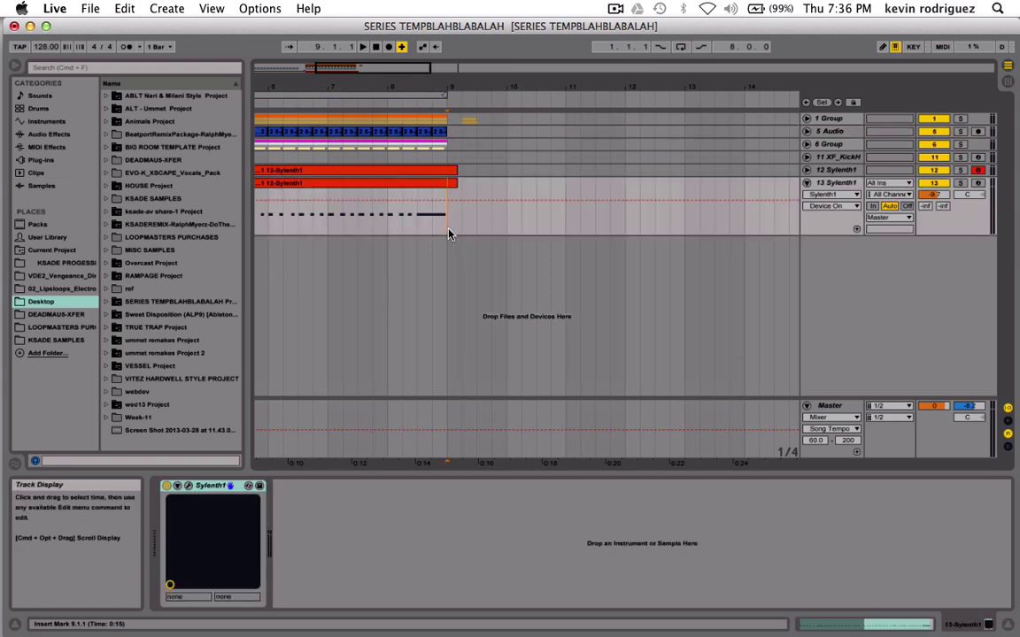
pyautogui.click(822, 102)
pyautogui.moveTo(375, 72); pyautogui.dragTo(416, 200)
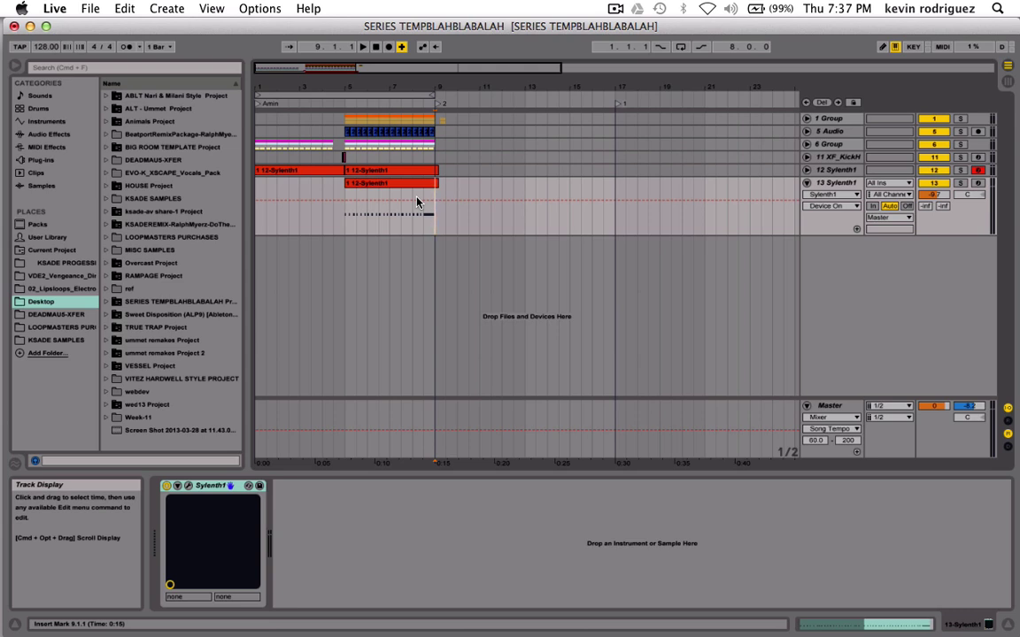
# Solo track 12 Sylenth1 while playing the arrangement from bar 1, and stop playback.
pyautogui.click(259, 217)
pyautogui.press('space')
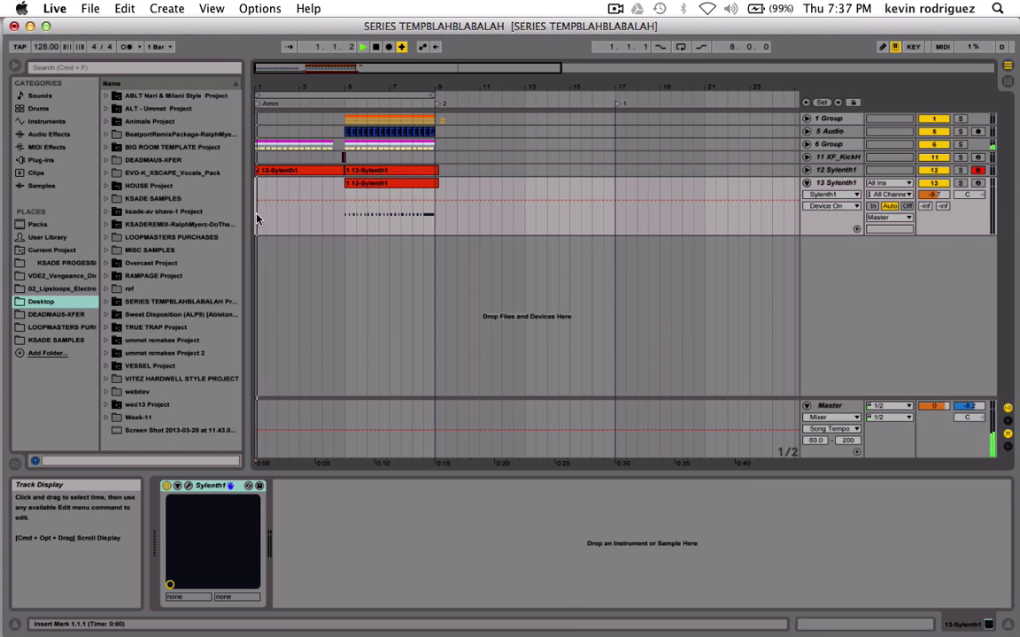
pyautogui.click(961, 170)
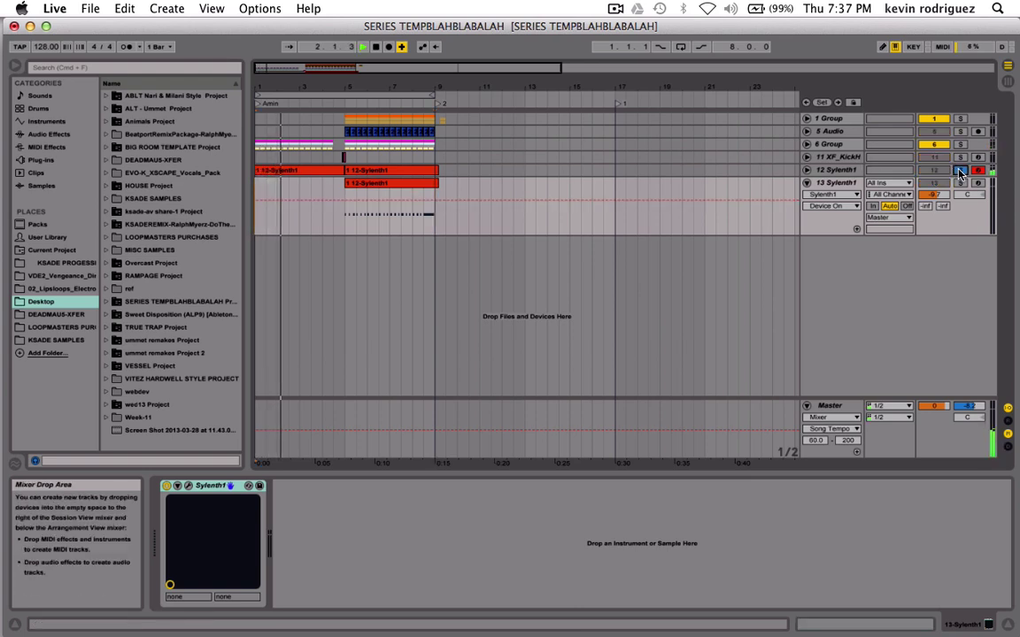
pyautogui.press('space')
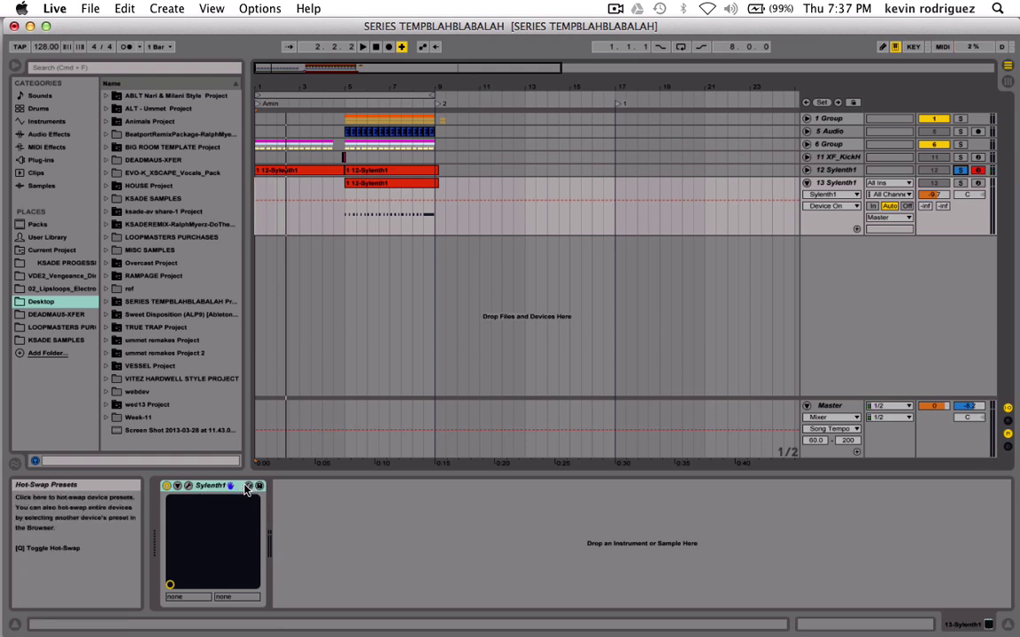
# Open the Sylenth1 instrument of track 13 and reposition its window to view both the synth and the arrangement.
pyautogui.click(187, 486)
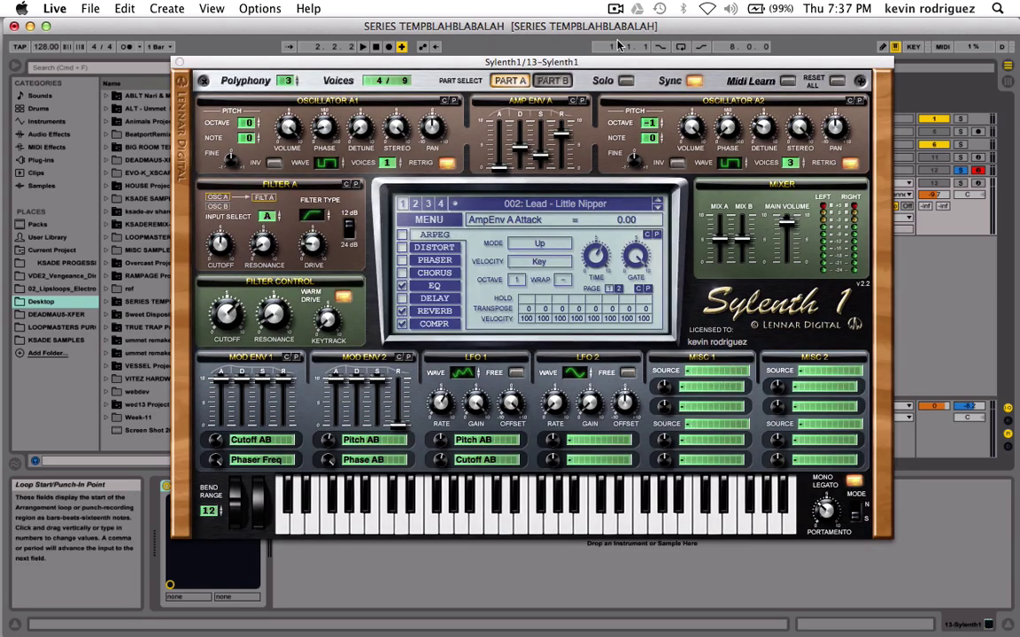
pyautogui.moveTo(577, 68); pyautogui.dragTo(541, 62)
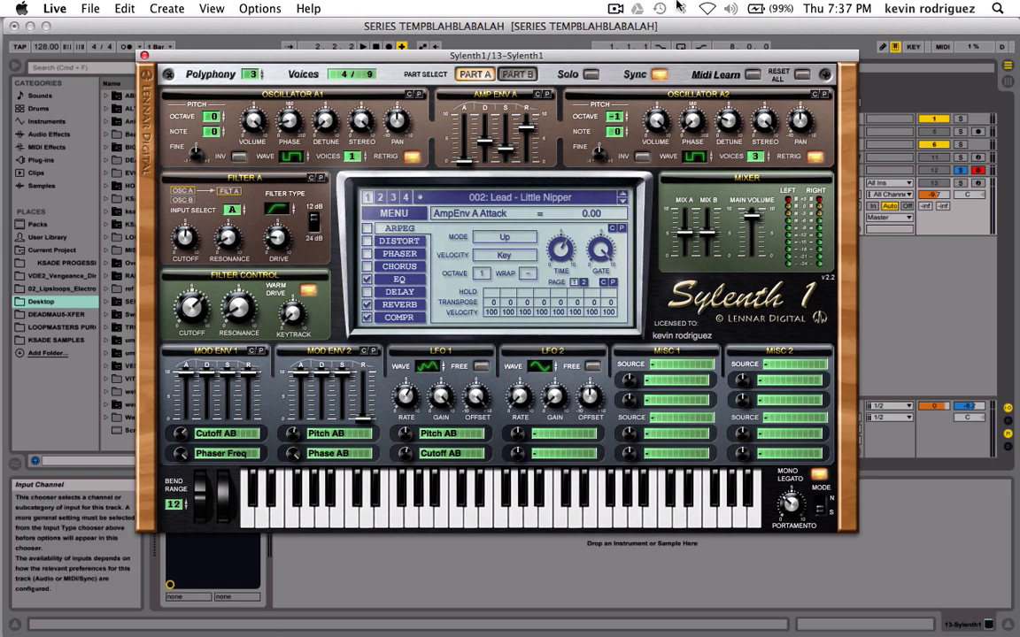
pyautogui.moveTo(618, 57); pyautogui.dragTo(547, 53)
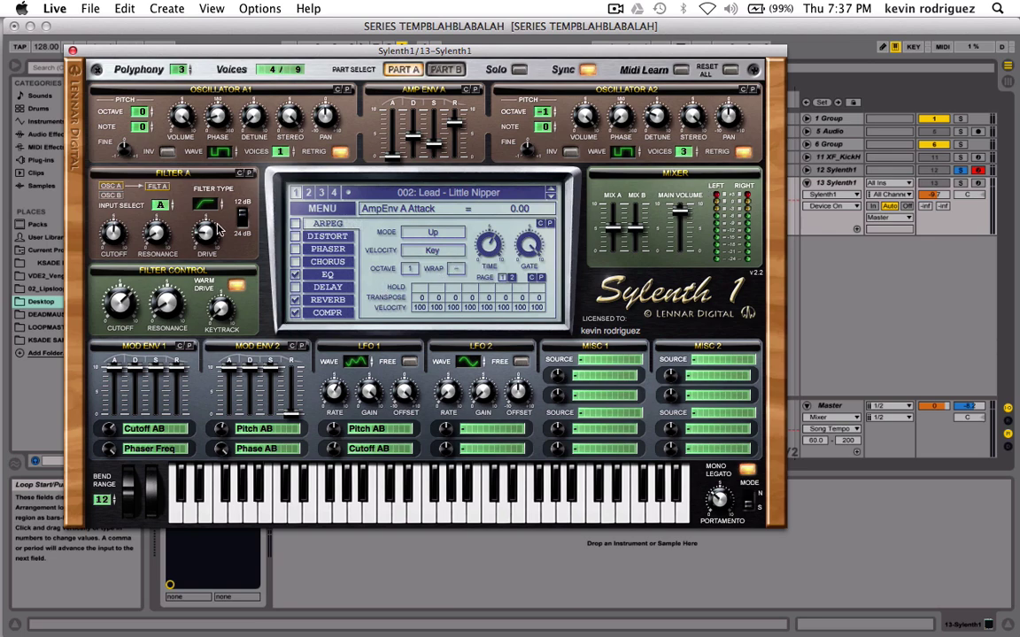
pyautogui.moveTo(610, 53); pyautogui.dragTo(657, 399)
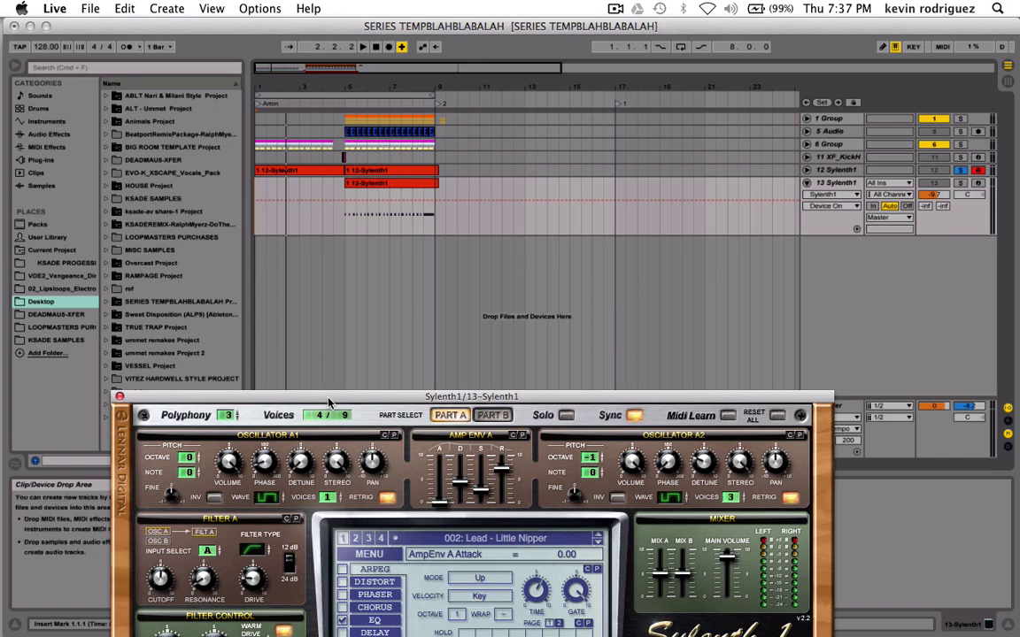
pyautogui.moveTo(330, 400); pyautogui.dragTo(336, 95)
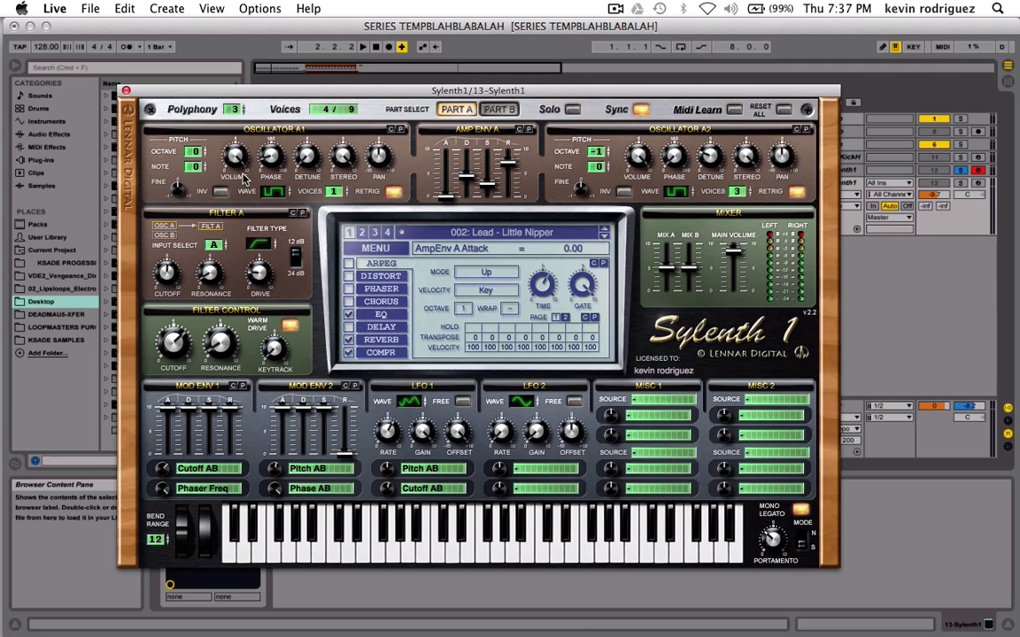
pyautogui.moveTo(233, 102); pyautogui.dragTo(271, 227)
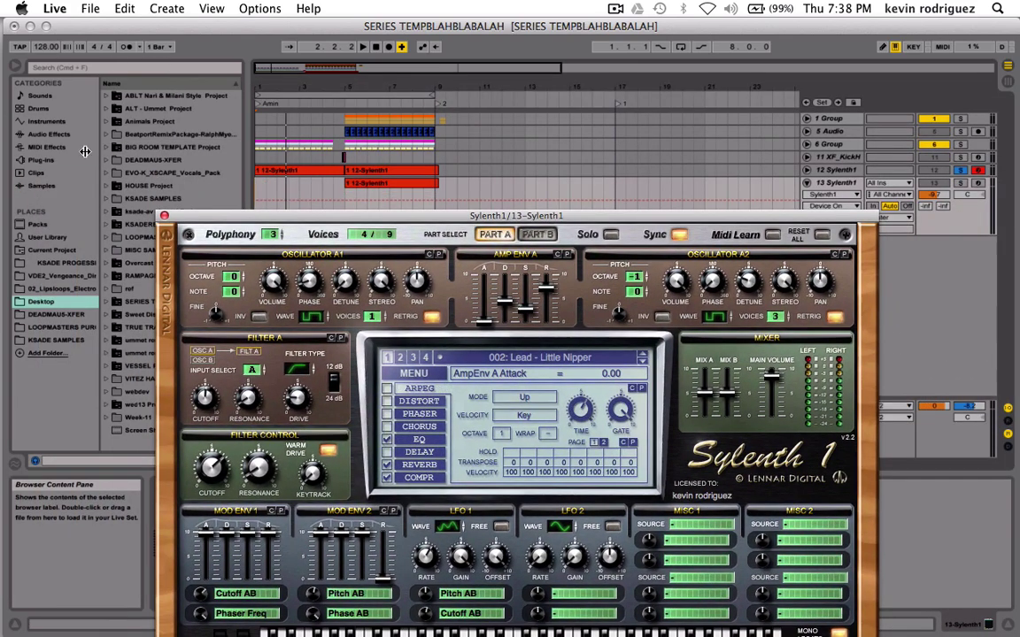
# Loop the first four-bar clip on track 12 Sylenth1, unfold the track and play the loop.
pyautogui.click(303, 171)
pyautogui.press('super+l')
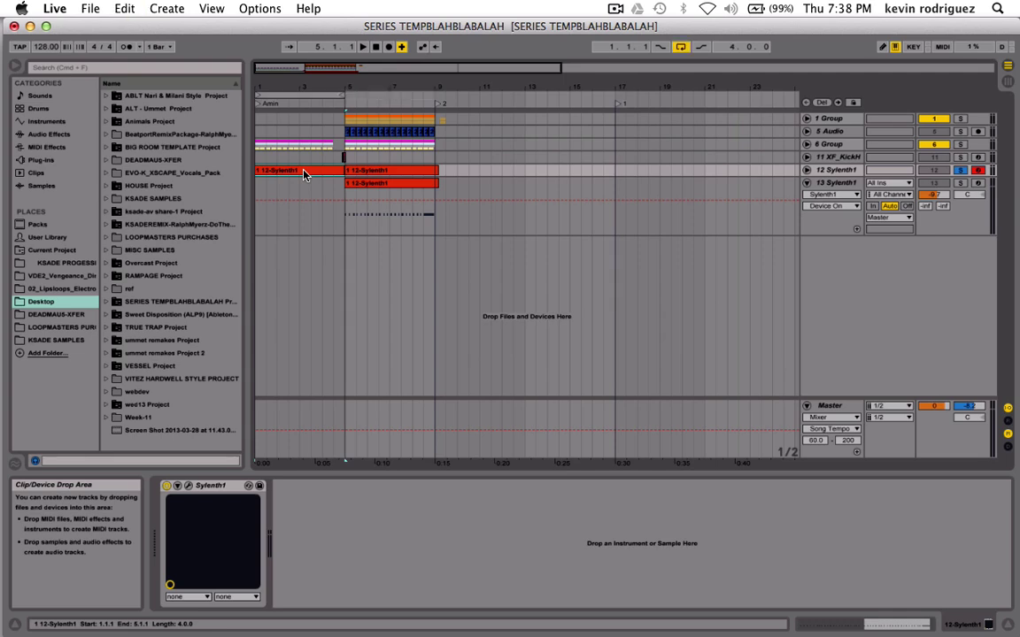
pyautogui.click(806, 171)
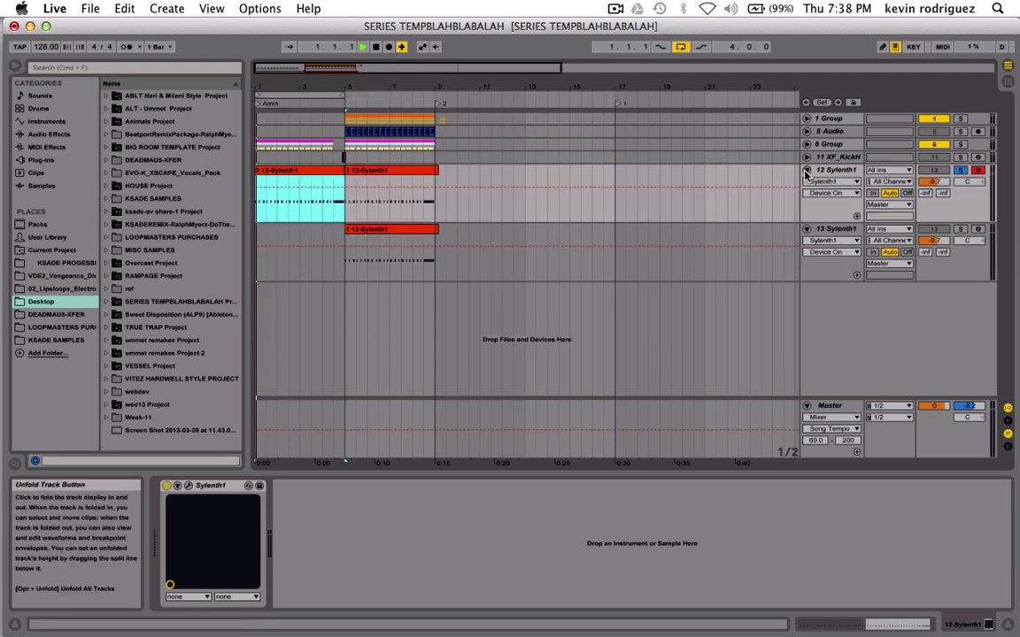
pyautogui.press('space')
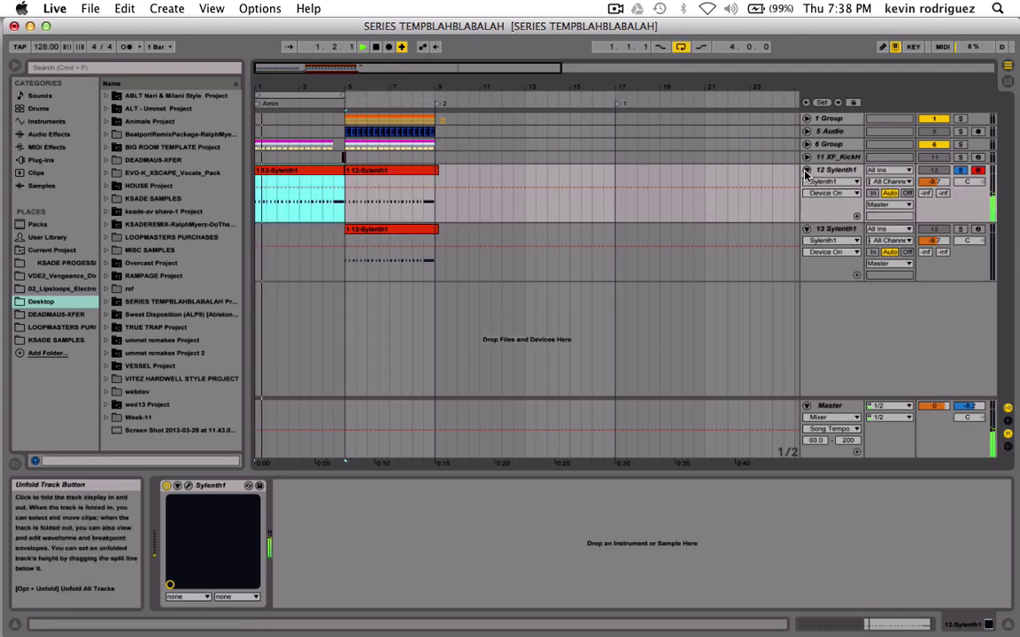
# Open track 12's Sylenth1 and set the Mod Env 2 amount for Phase AB to 5.52.
pyautogui.click(188, 485)
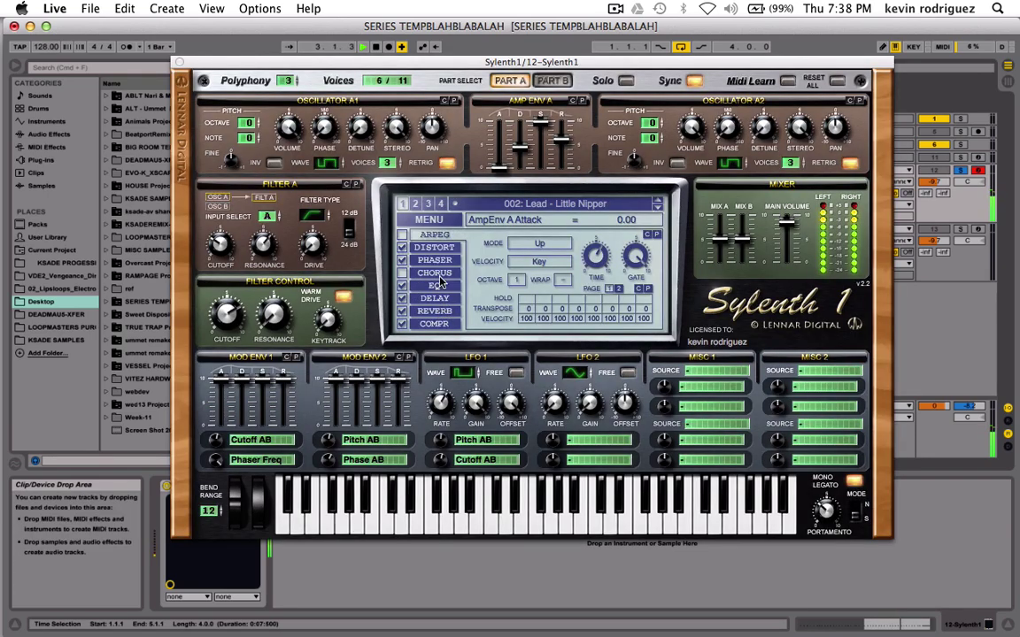
pyautogui.click(328, 460)
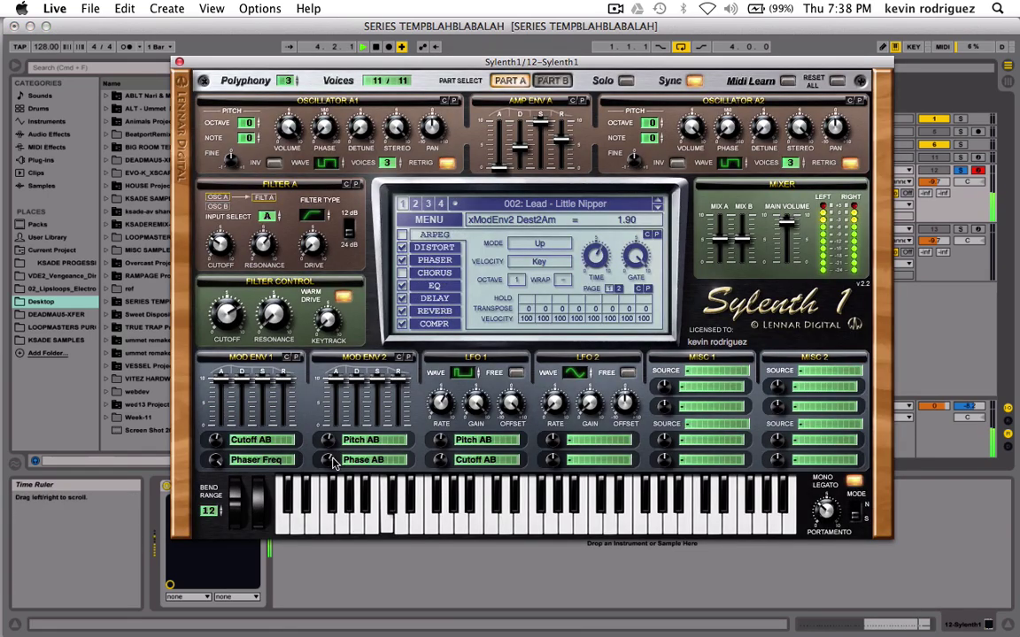
pyautogui.moveTo(336, 434); pyautogui.dragTo(337, 478)
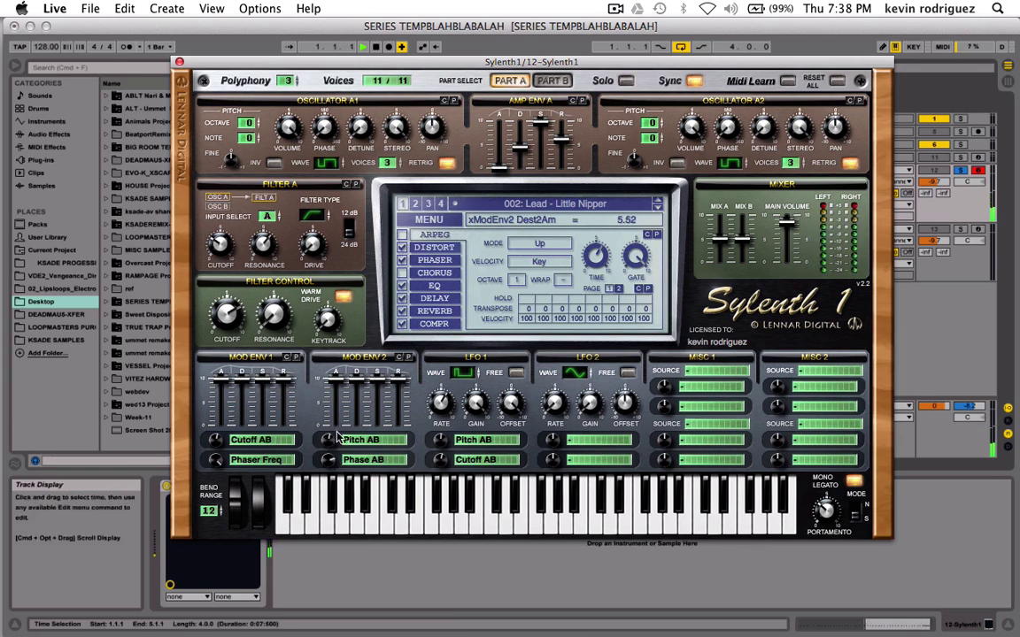
# Set the portamento time to 5.14 and move the pitch bend wheel to 6.29.
pyautogui.moveTo(836, 517); pyautogui.dragTo(836, 531)
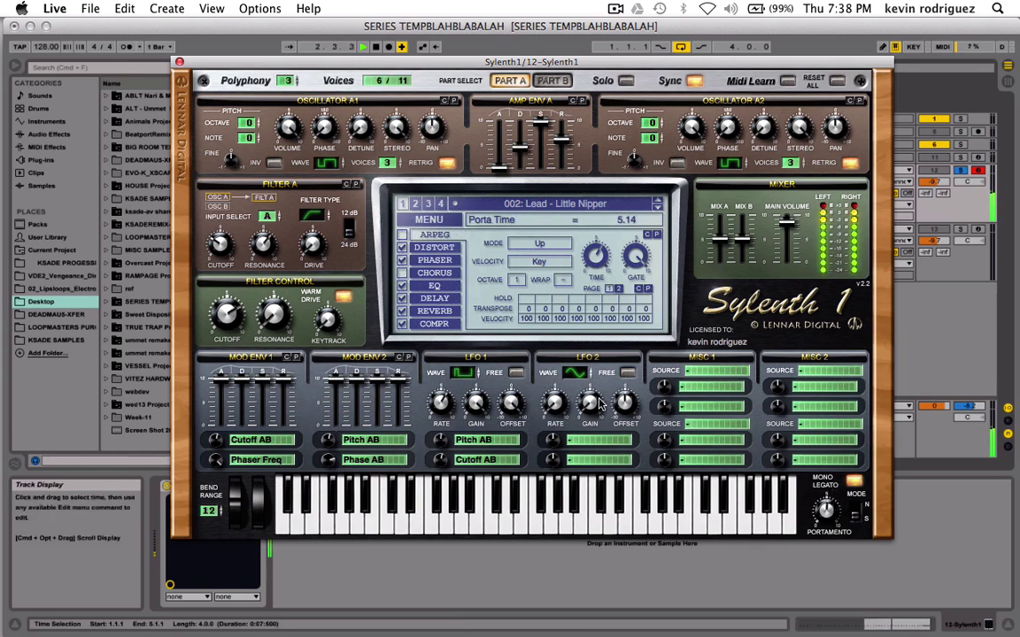
pyautogui.click(234, 497)
pyautogui.moveTo(233, 498); pyautogui.dragTo(216, 432)
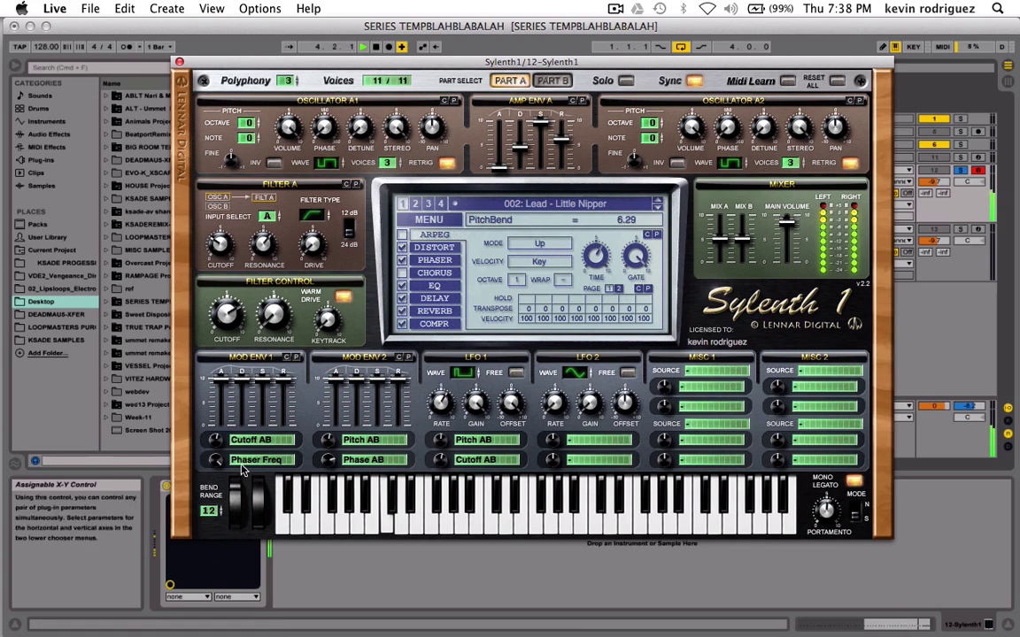
# Check the Filter A drive and compare the Part B oscillator and filter settings with Part A.
pyautogui.click(313, 241)
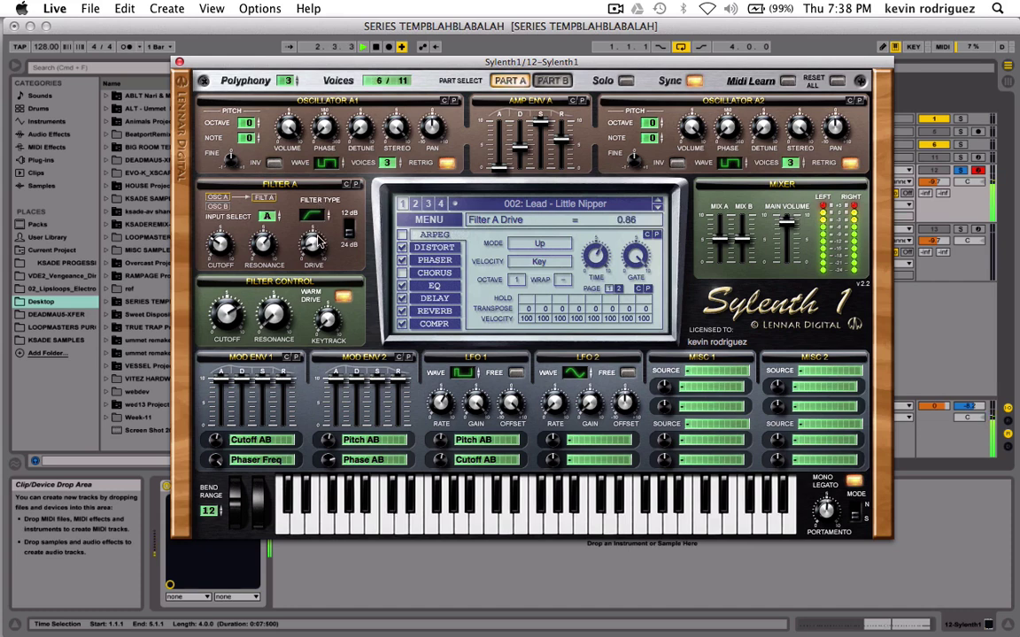
pyautogui.click(512, 78)
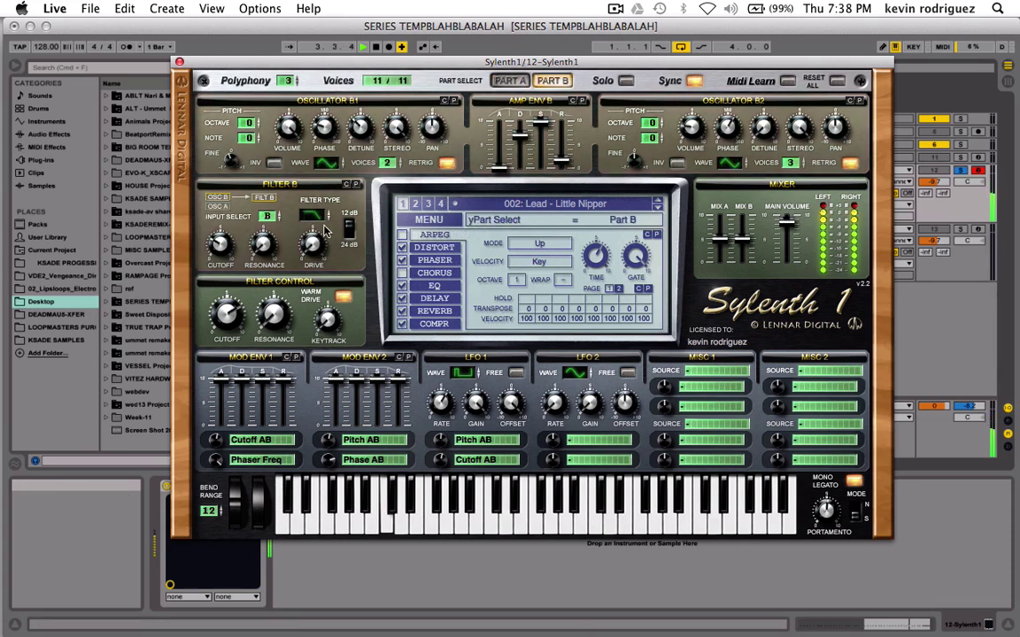
pyautogui.click(511, 83)
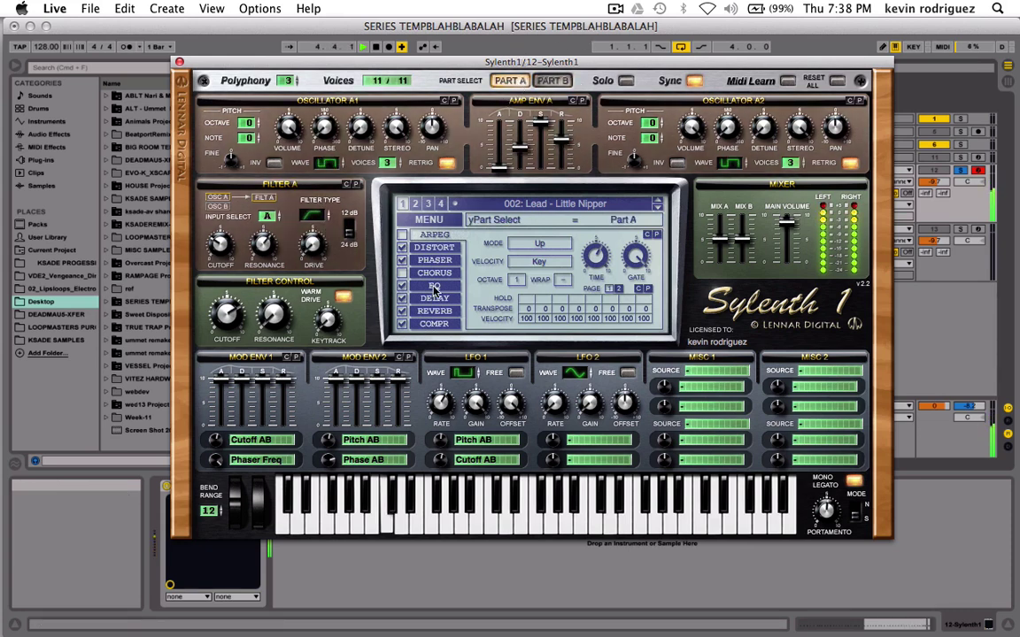
# Open the EQ effect settings of the synth and set the EQ bass to 0.00 dB.
pyautogui.click(416, 285)
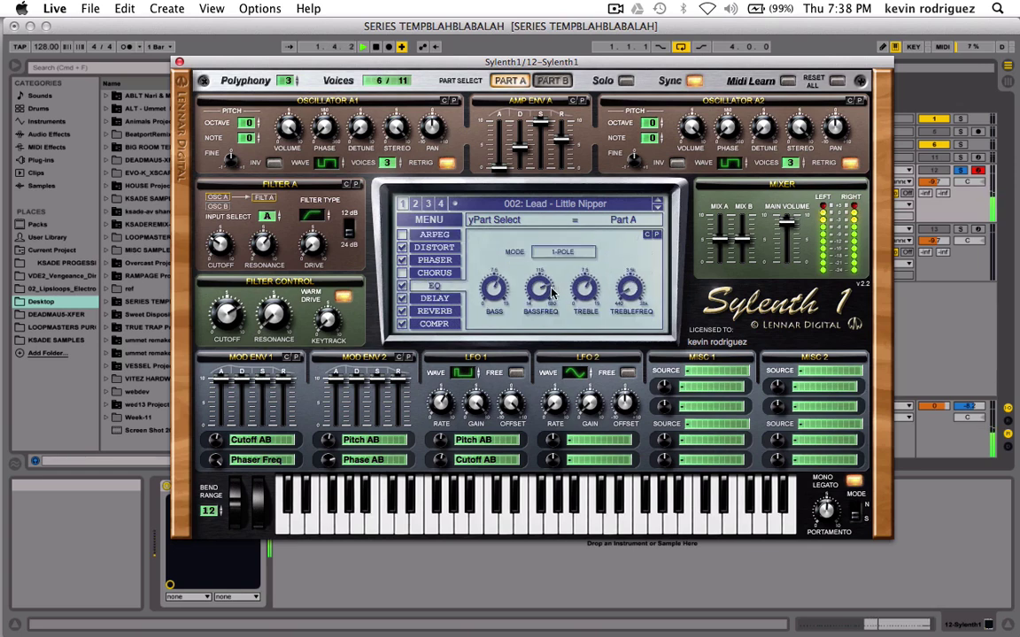
pyautogui.moveTo(494, 288); pyautogui.dragTo(620, 298)
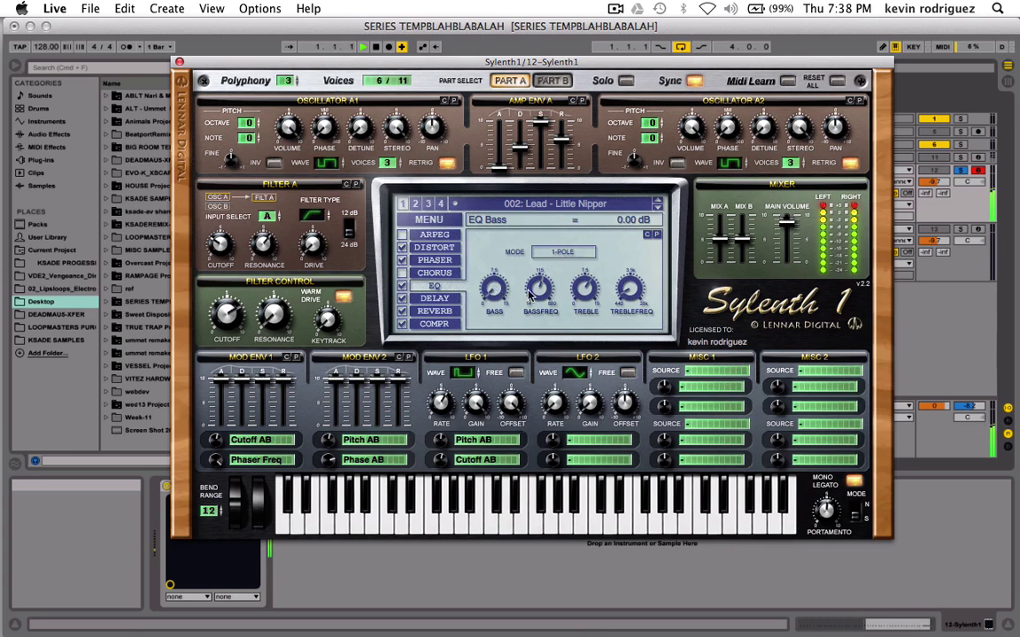
# Set the synth's filter control cutoff to 526.47 Hz and the distortion dry/wet to 69.52 %, and close the synth.
pyautogui.moveTo(226, 312); pyautogui.dragTo(261, 336)
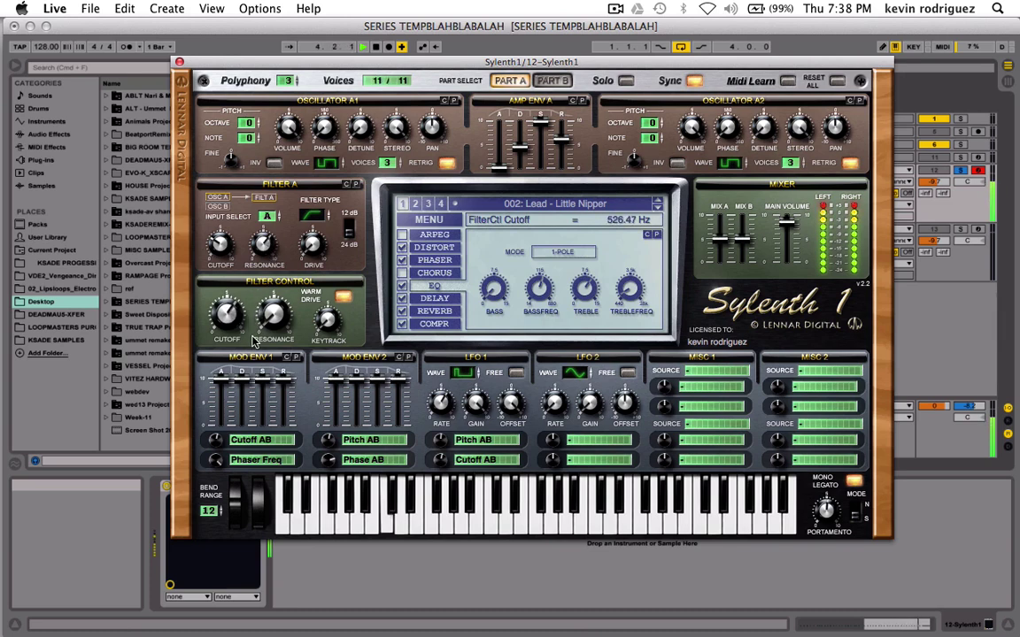
pyautogui.click(455, 249)
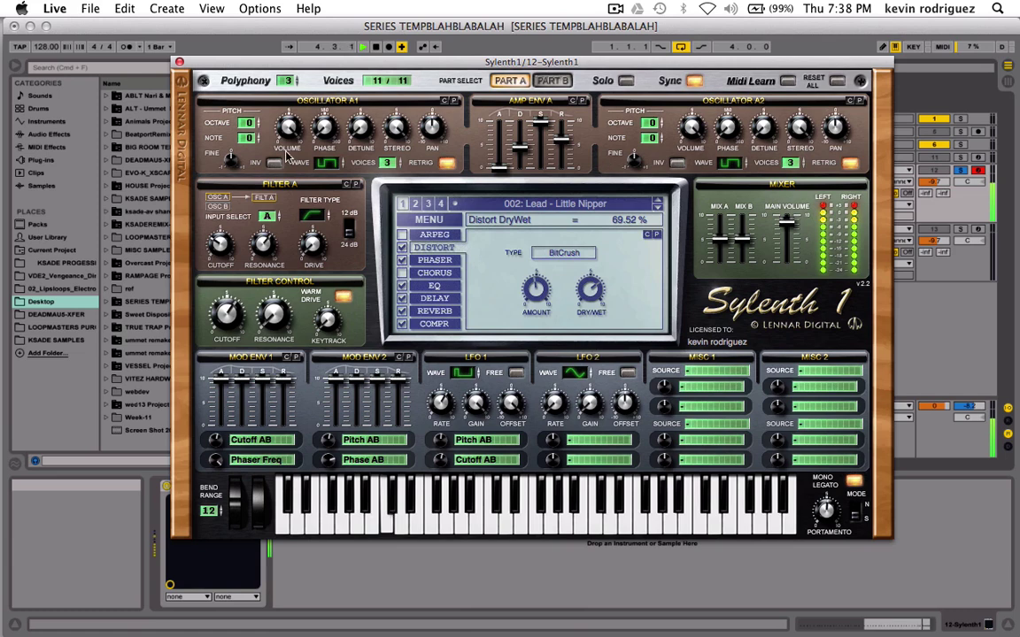
pyautogui.click(179, 64)
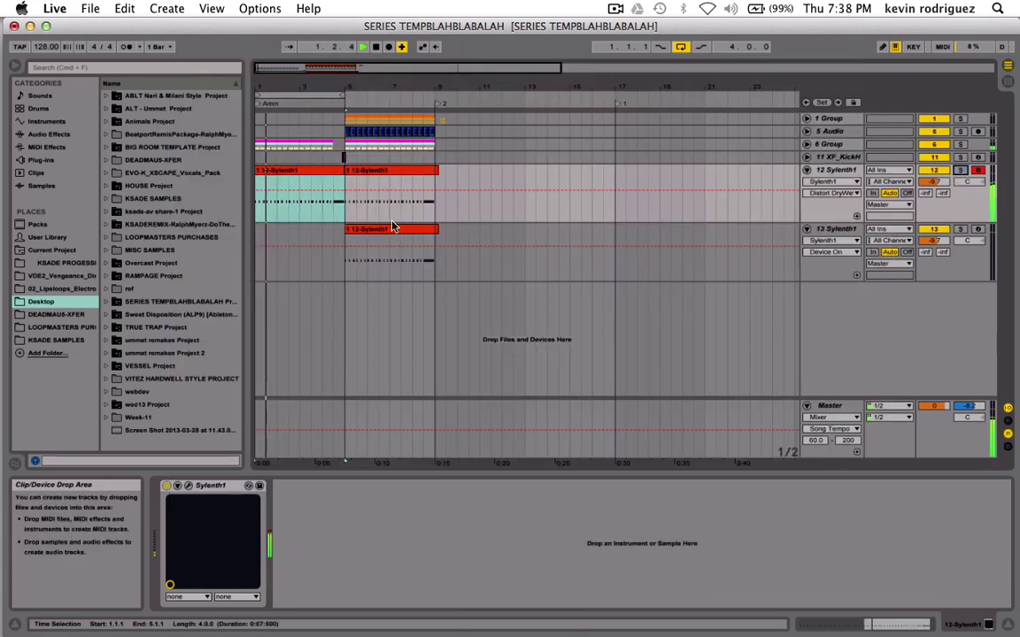
# Mute track 13 Sylenth1 and set track 12's volume to -13.2 dB.
pyautogui.click(944, 231)
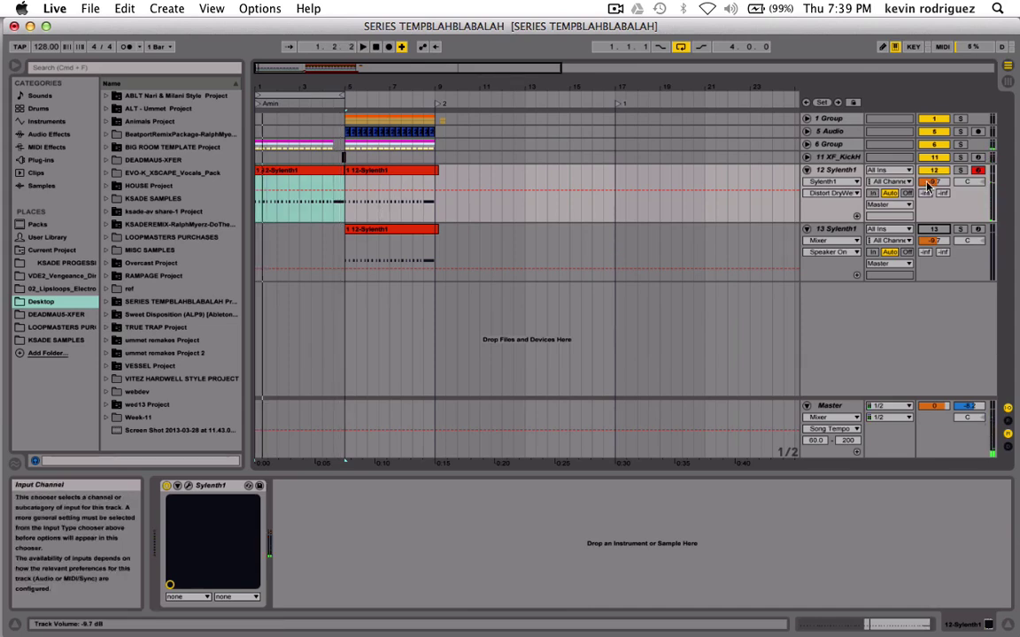
pyautogui.moveTo(932, 181)
pyautogui.mouseDown()
pyautogui.moveTo(932, 192)
pyautogui.moveTo(937, 183)
pyautogui.mouseUp()
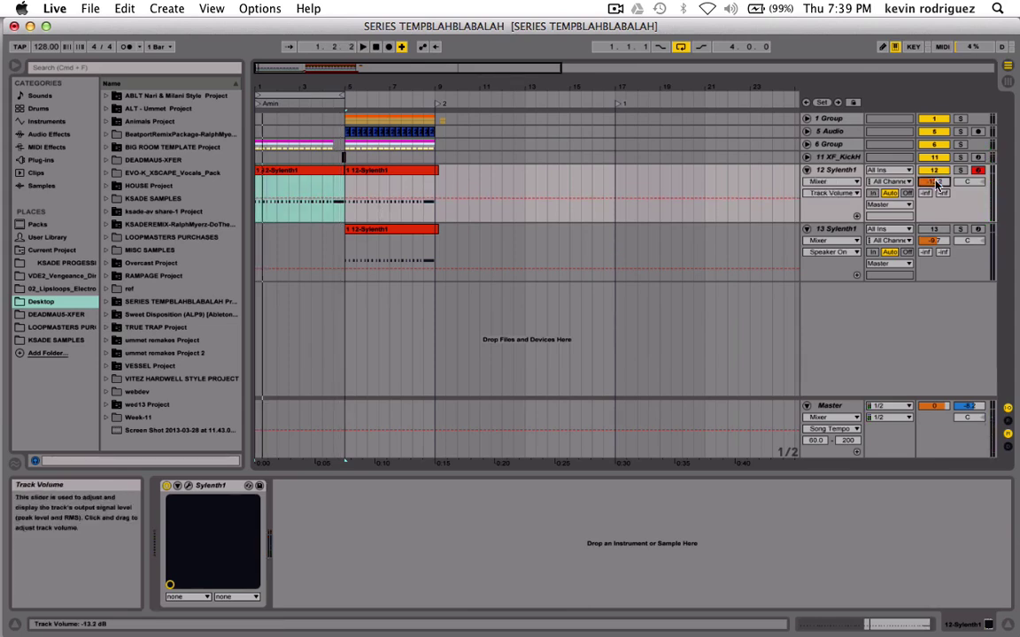
# Show the Session mixer and play track 12 Sylenth1 soloed to check its peak level.
pyautogui.press('Tab')
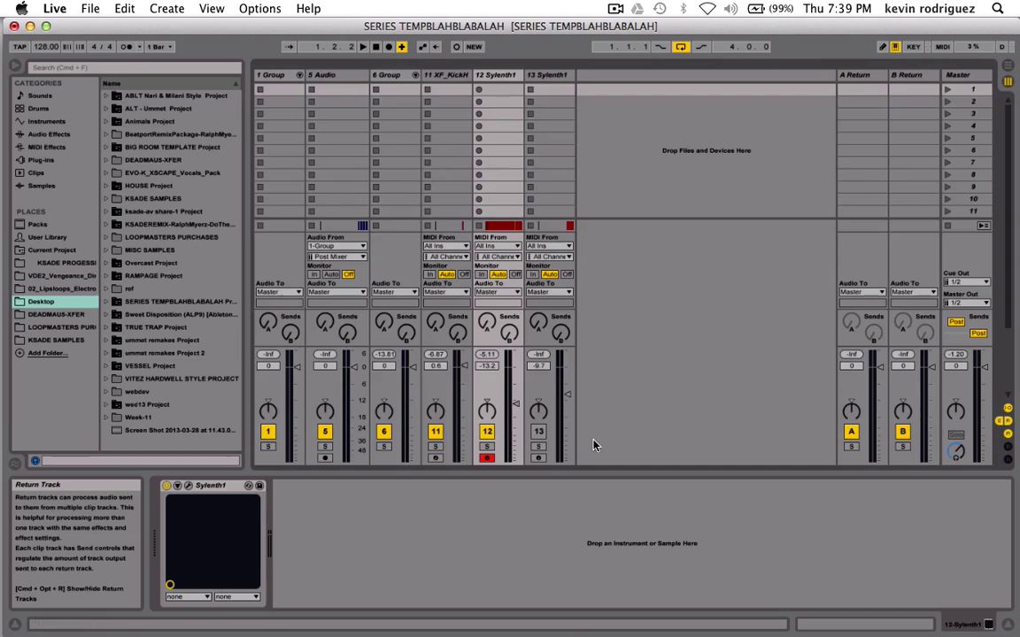
pyautogui.press('space')
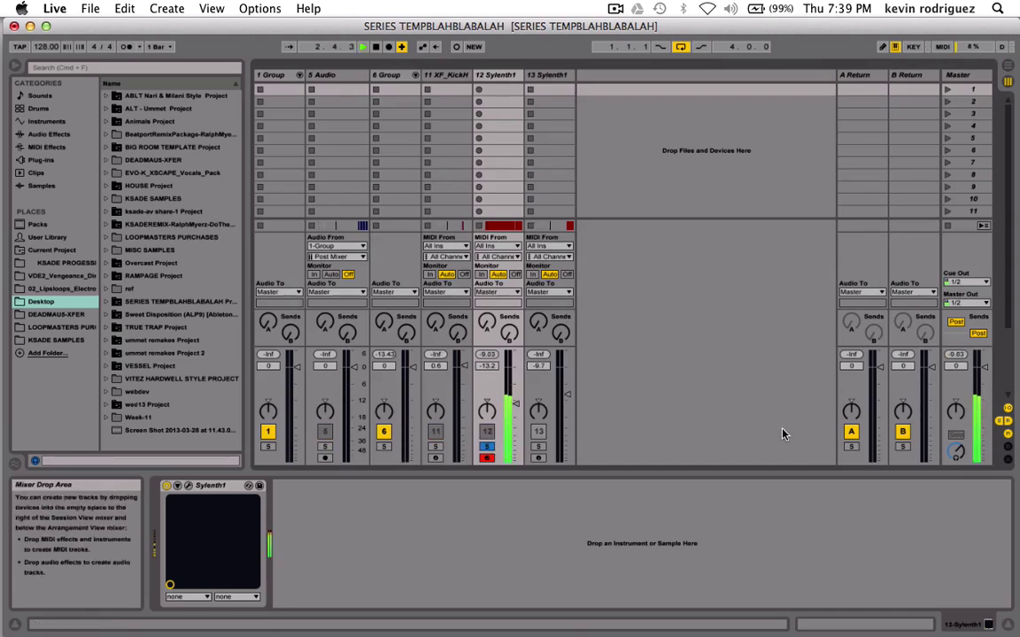
pyautogui.press('space')
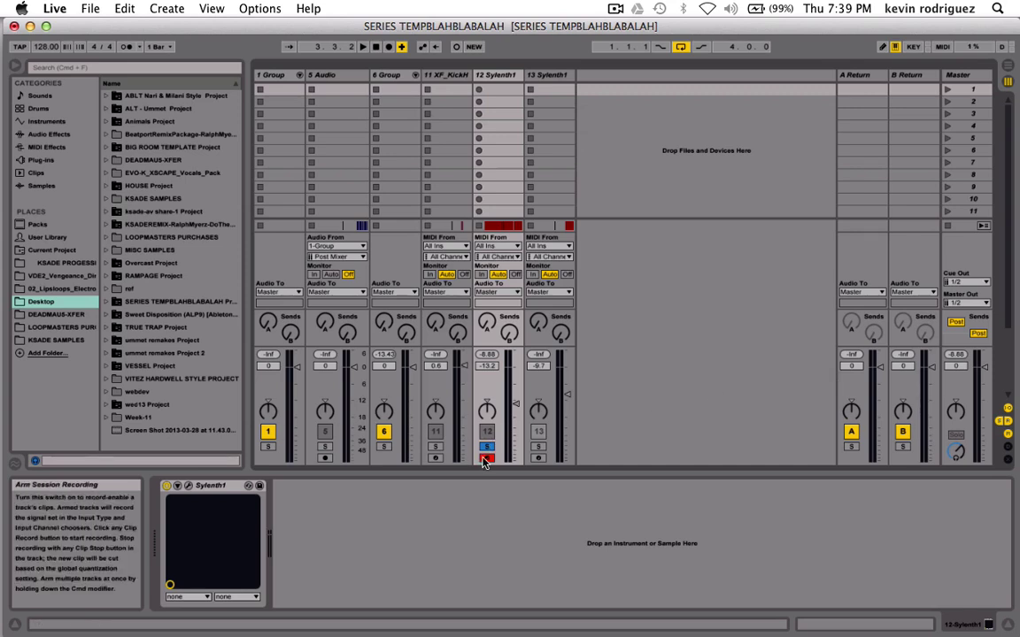
# Solo the 1 Group track instead of track 12 and return to the arrangement.
pyautogui.click(435, 431)
pyautogui.click(324, 431)
pyautogui.click(268, 448)
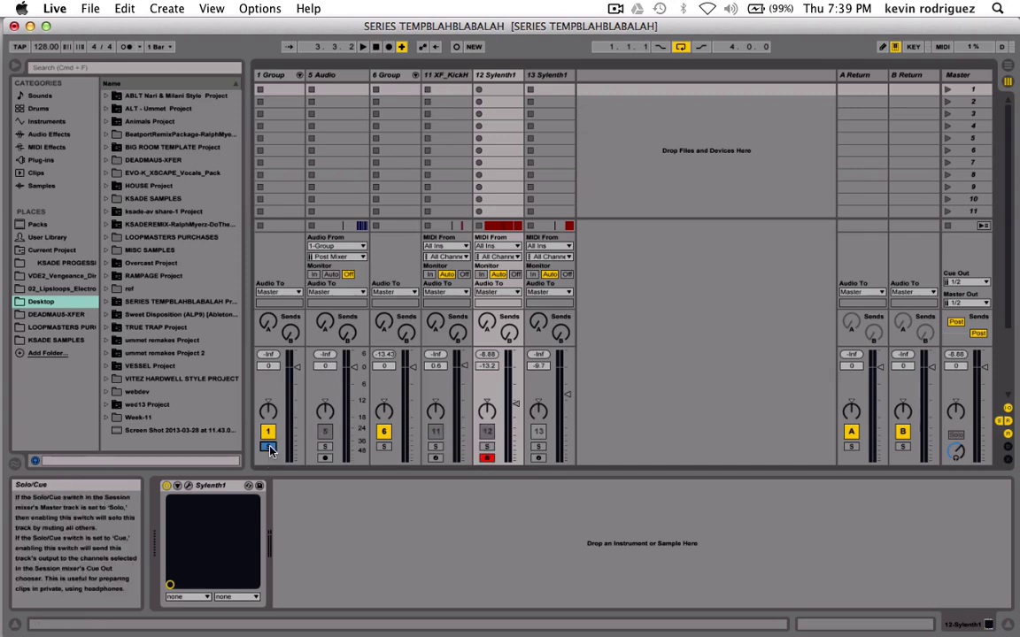
pyautogui.press('Tab')
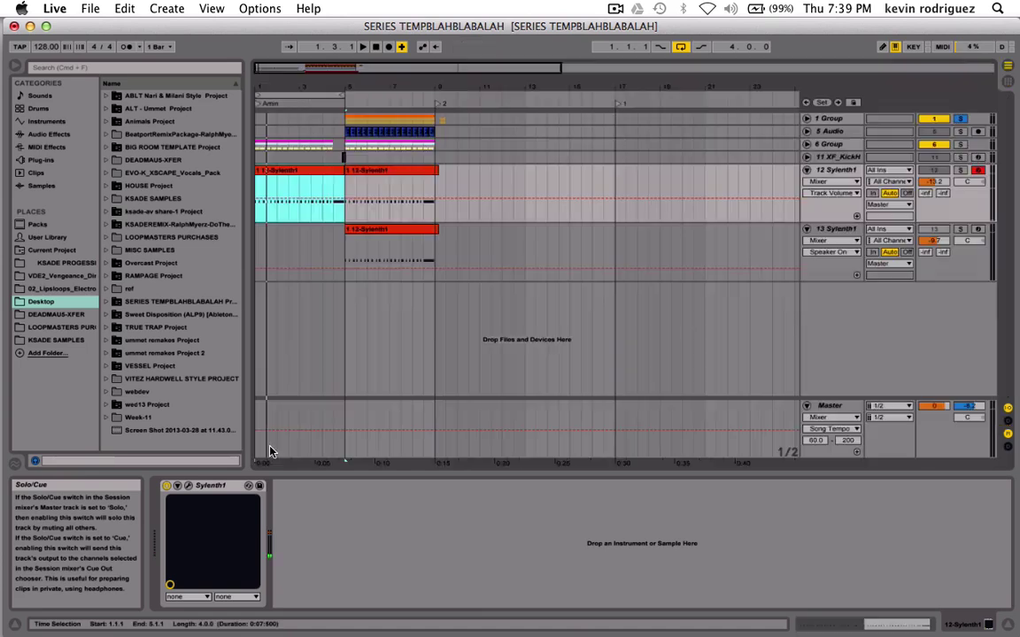
# Solo 5 Audio instead of 1 Group and play from bar 5 to check its level in the mixer.
pyautogui.click(346, 187)
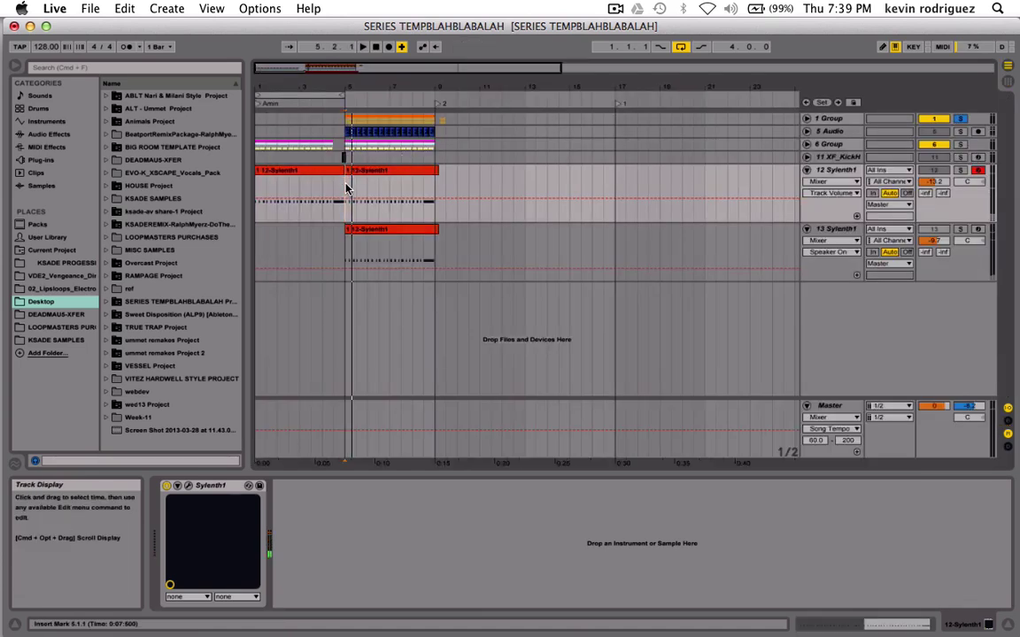
pyautogui.click(960, 119)
pyautogui.press('space')
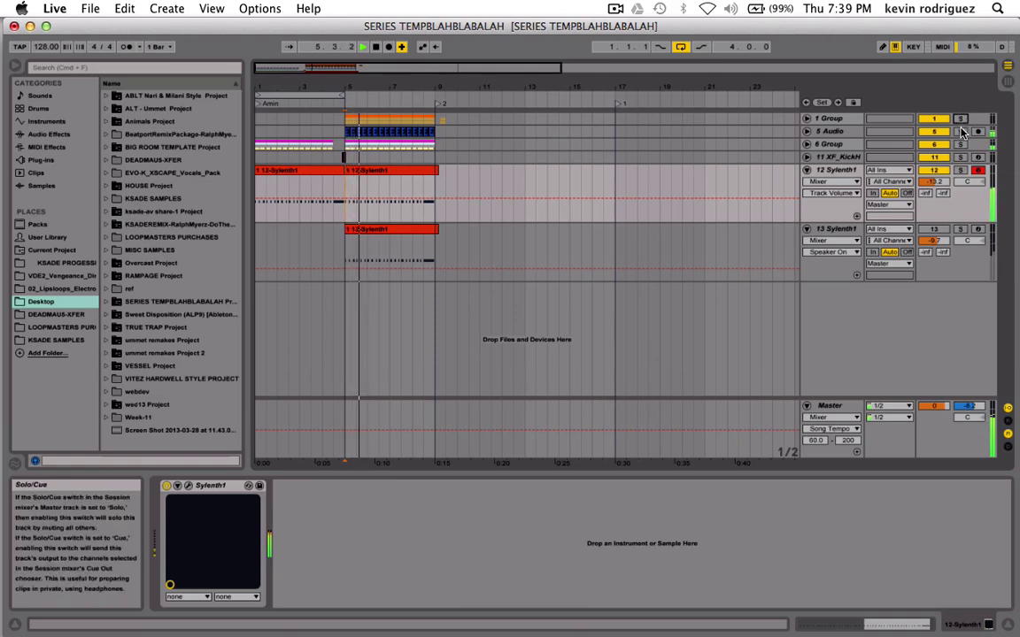
pyautogui.click(960, 132)
pyautogui.press('Tab')
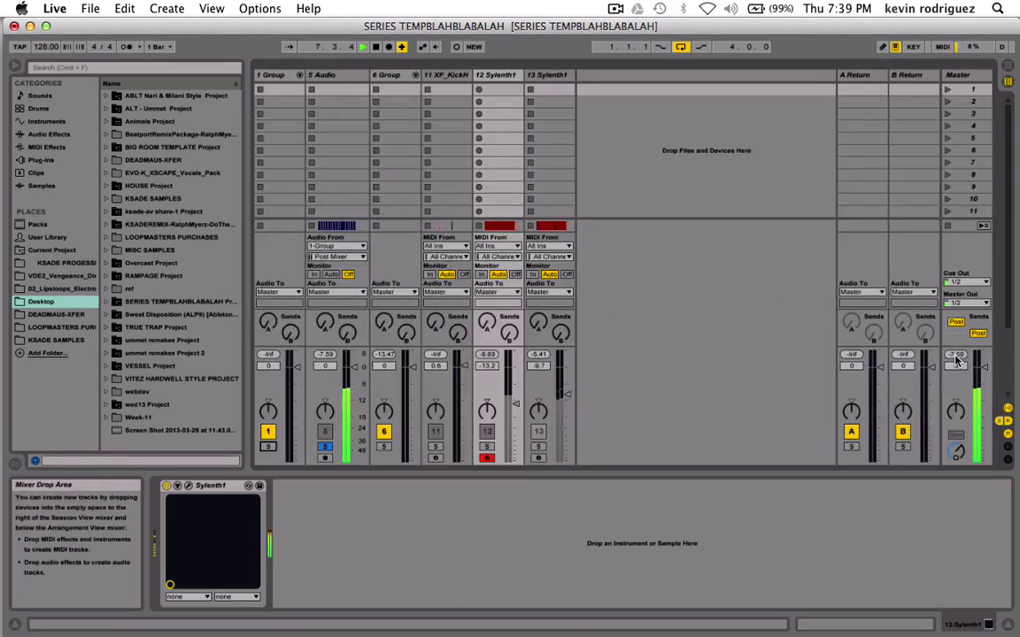
pyautogui.press('space')
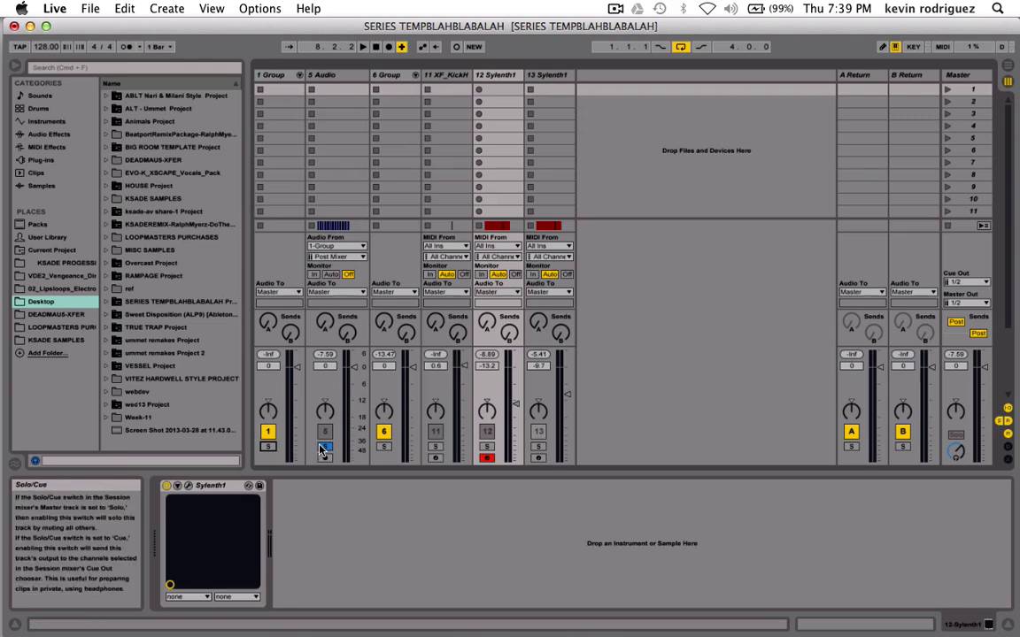
# Solo track 13 Sylenth1, set its volume to -13.2 dB, and take it out of solo.
pyautogui.click(538, 446)
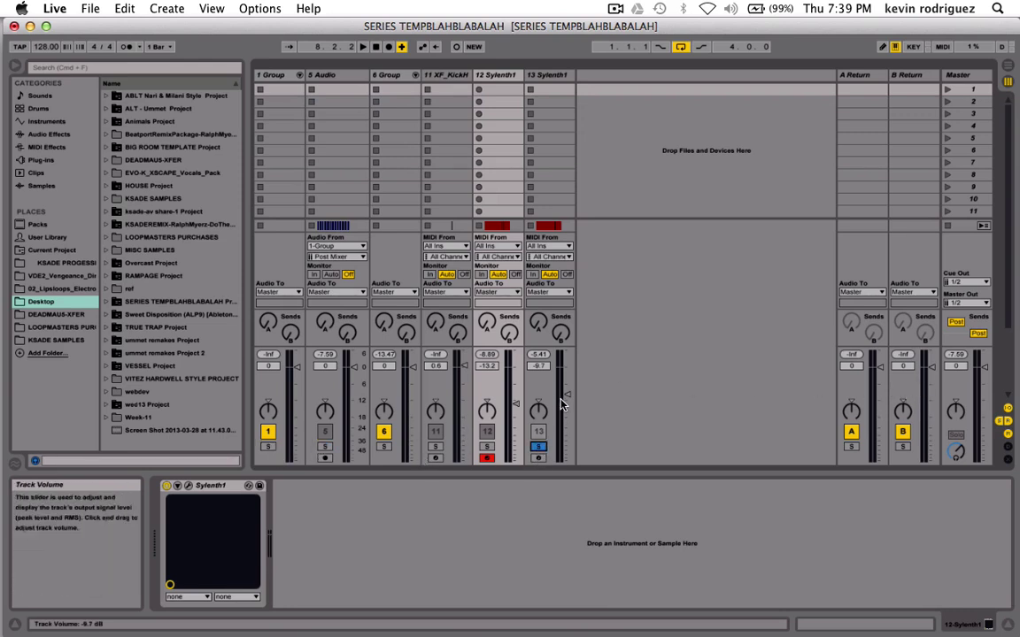
pyautogui.moveTo(562, 398); pyautogui.dragTo(564, 407)
pyautogui.click(540, 447)
# Adjust track 12's volume to -16.3 dB while playing the full mix, and return to the arrangement.
pyautogui.press('space')
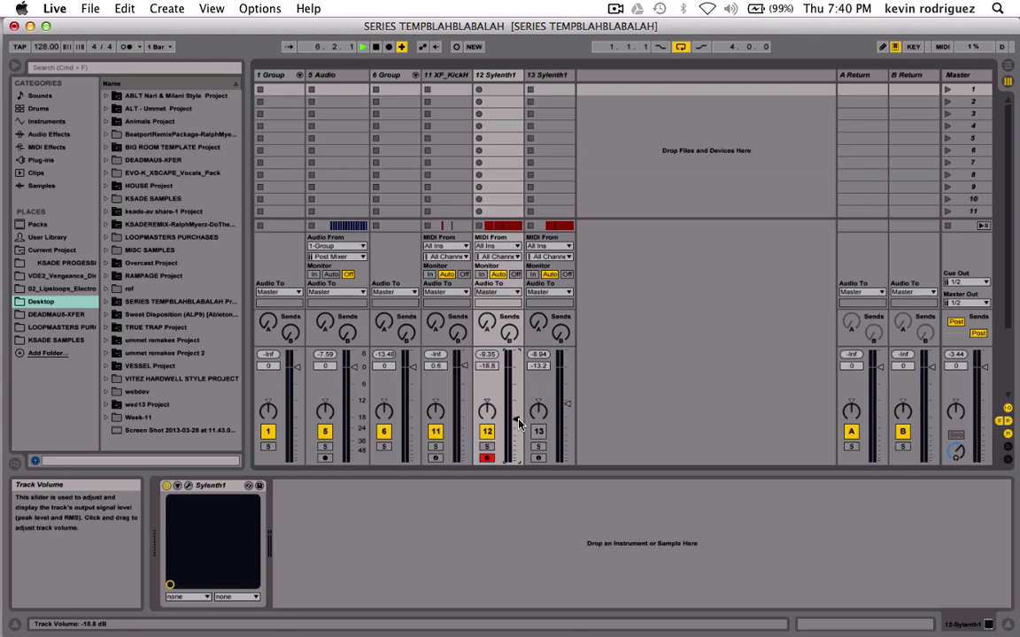
pyautogui.moveTo(518, 425); pyautogui.dragTo(520, 411)
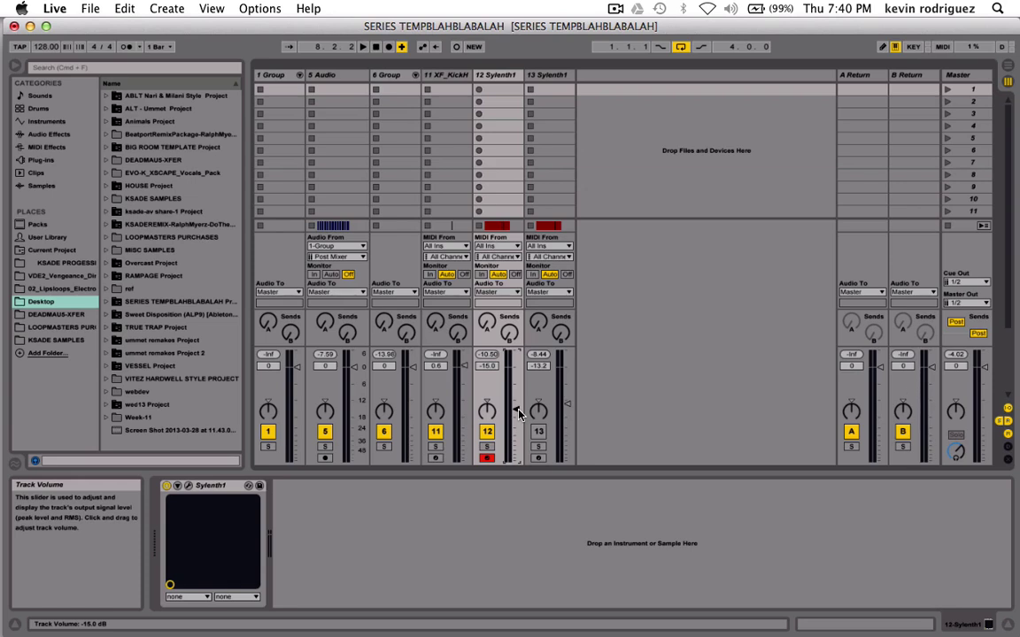
pyautogui.press('space')
pyautogui.moveTo(518, 411); pyautogui.dragTo(517, 415)
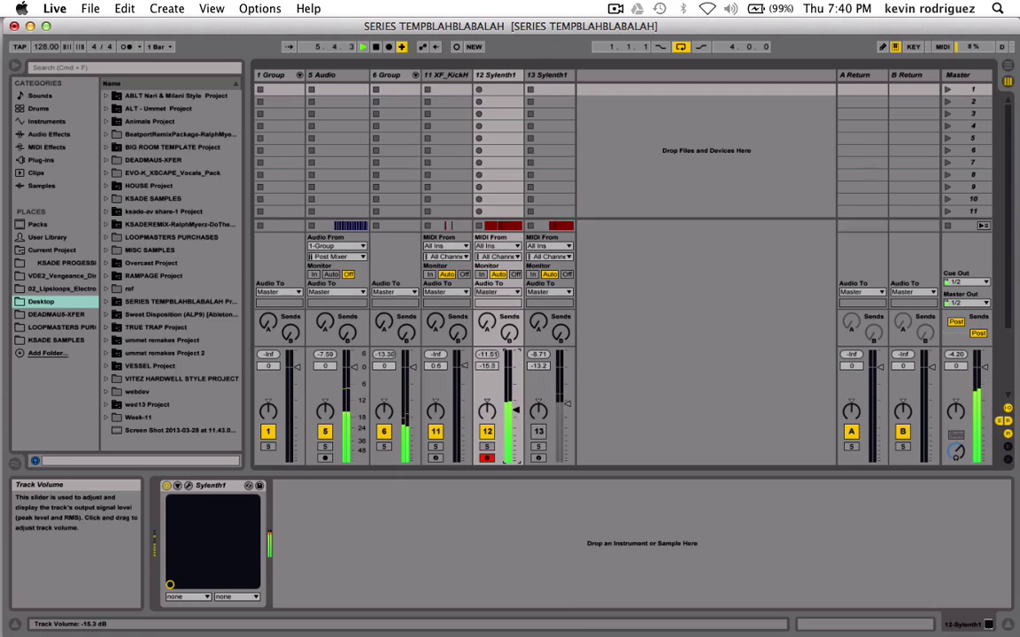
pyautogui.press('Tab')
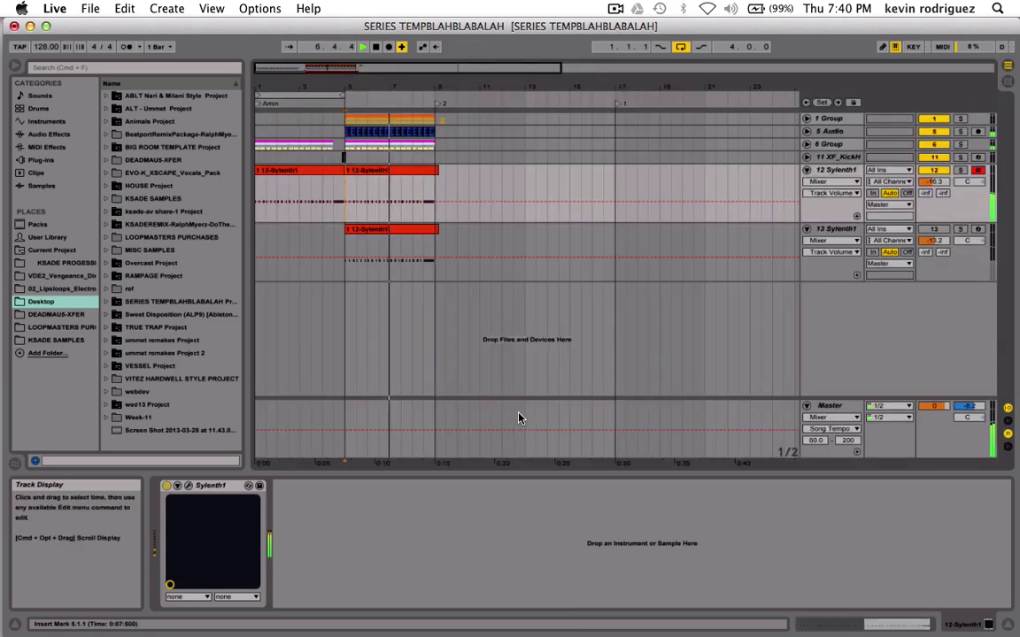
# Unfold the 6 Group, activate the 9 Audio track, and play from the start of the arrangement.
pyautogui.click(258, 191)
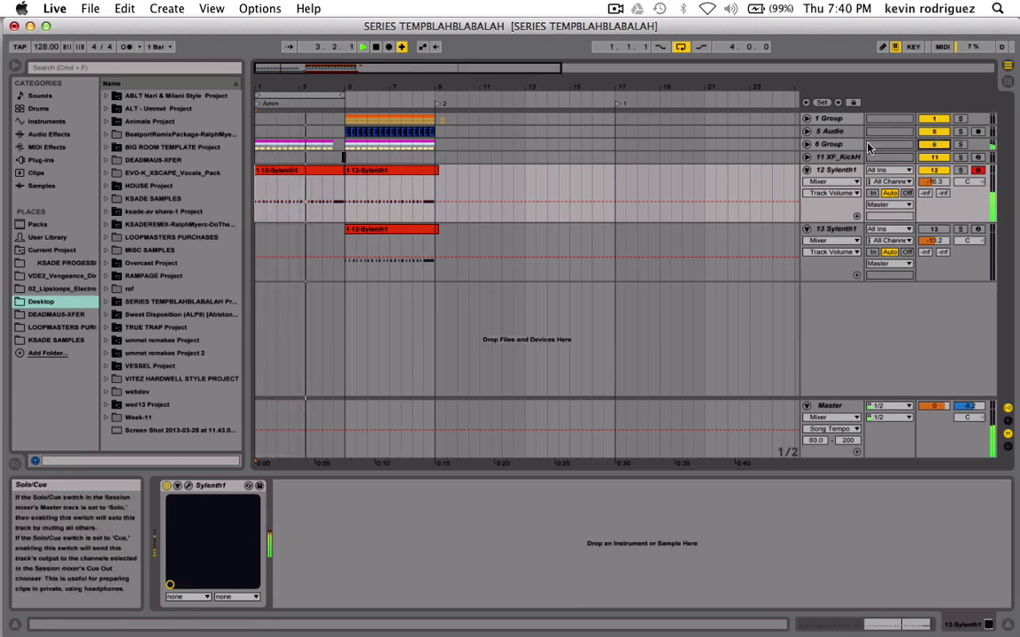
pyautogui.click(806, 144)
pyautogui.scroll(-2, 803, 206)
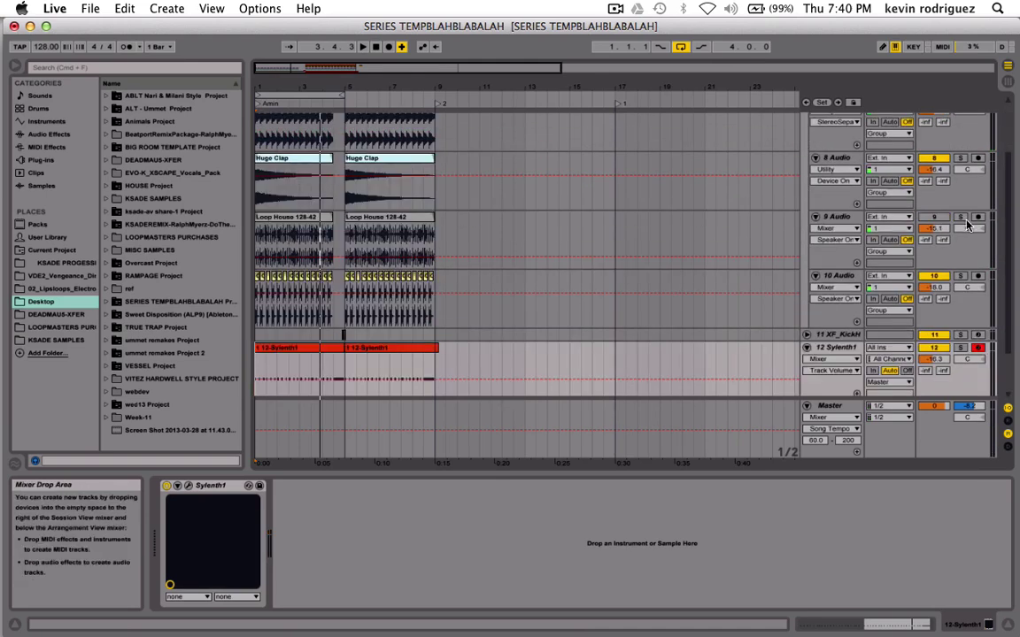
pyautogui.click(935, 217)
pyautogui.press('space')
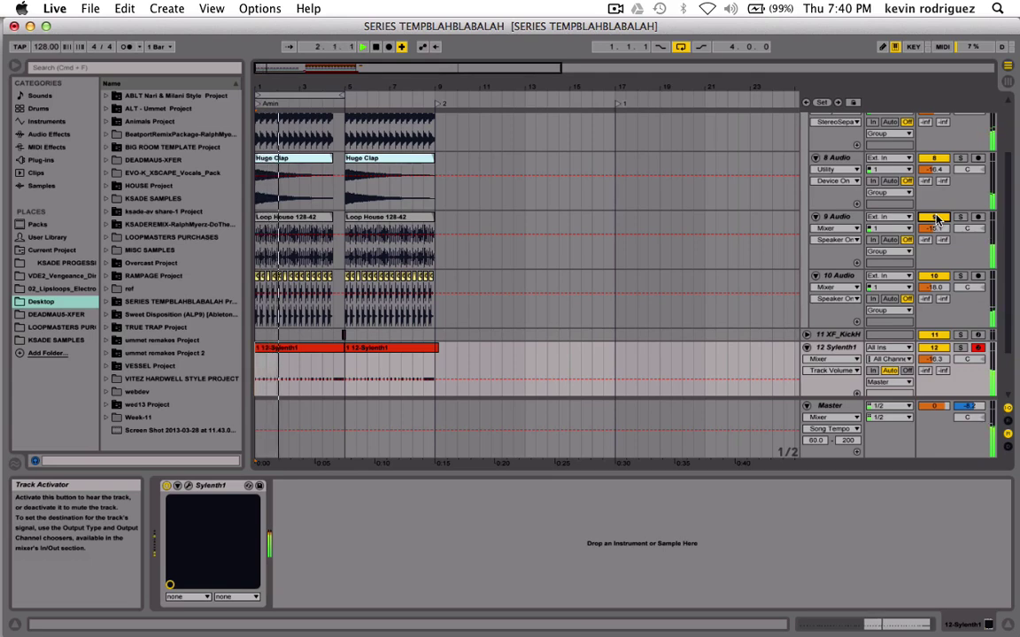
# Switch the 10 Audio track off and on during playback to compare the drum sound with and without it.
pyautogui.click(936, 276)
pyautogui.click(935, 276)
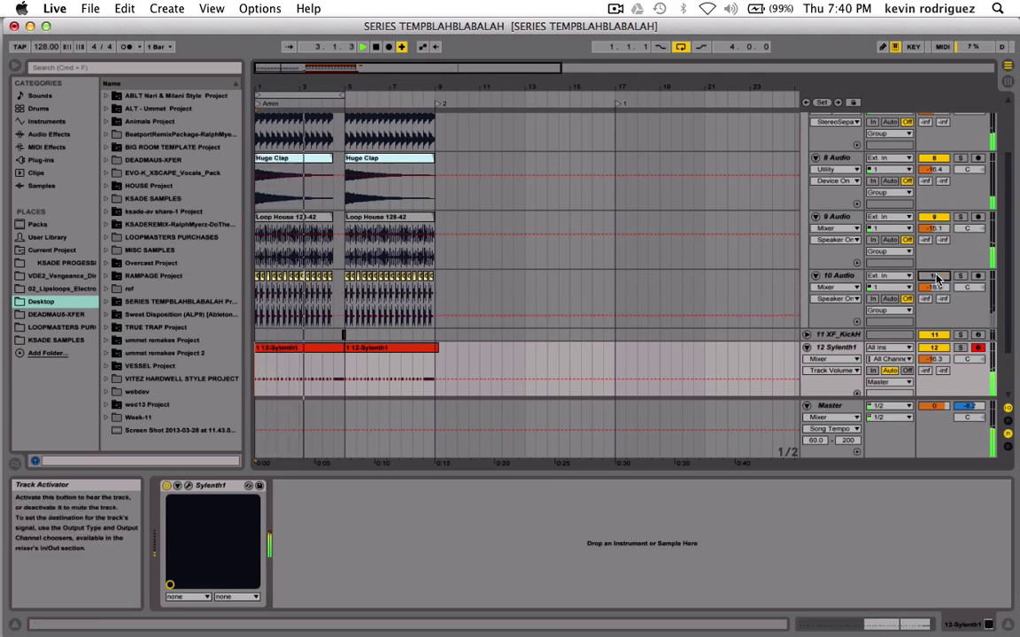
pyautogui.scroll(1, 938, 192)
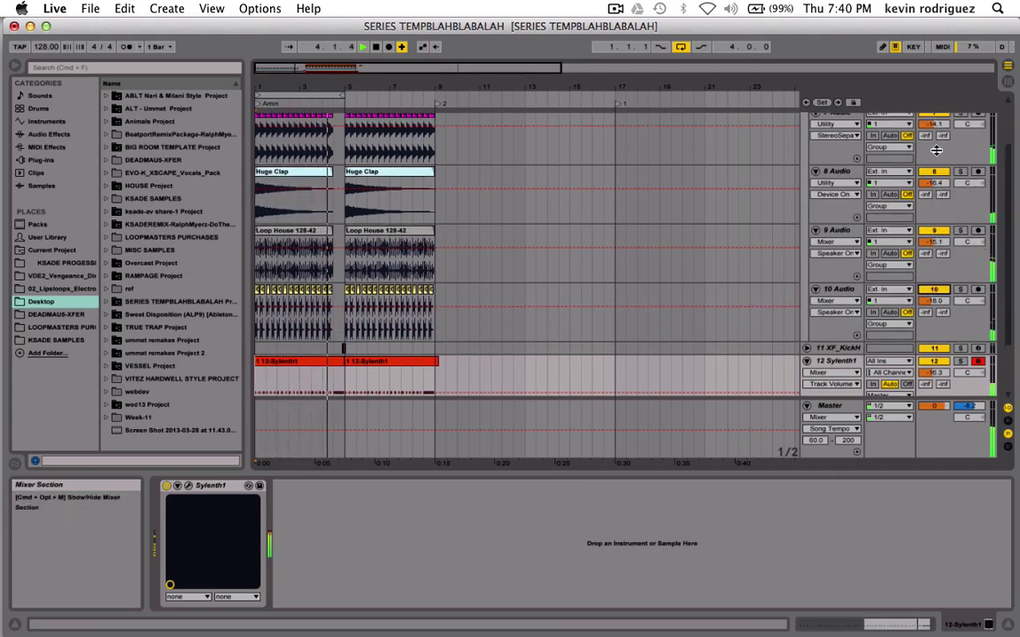
pyautogui.press('space')
# Mute the 7 Audio track and play the loop from the start without it.
pyautogui.rightClick(938, 135)
pyautogui.click(942, 144)
pyautogui.scroll(2, 941, 144)
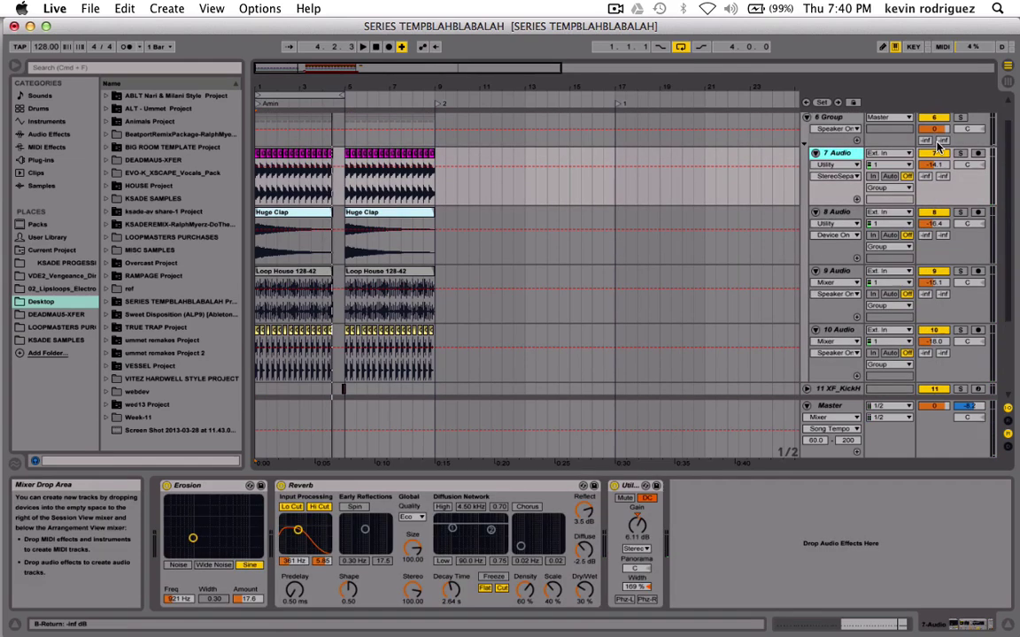
pyautogui.click(932, 154)
pyautogui.press('space')
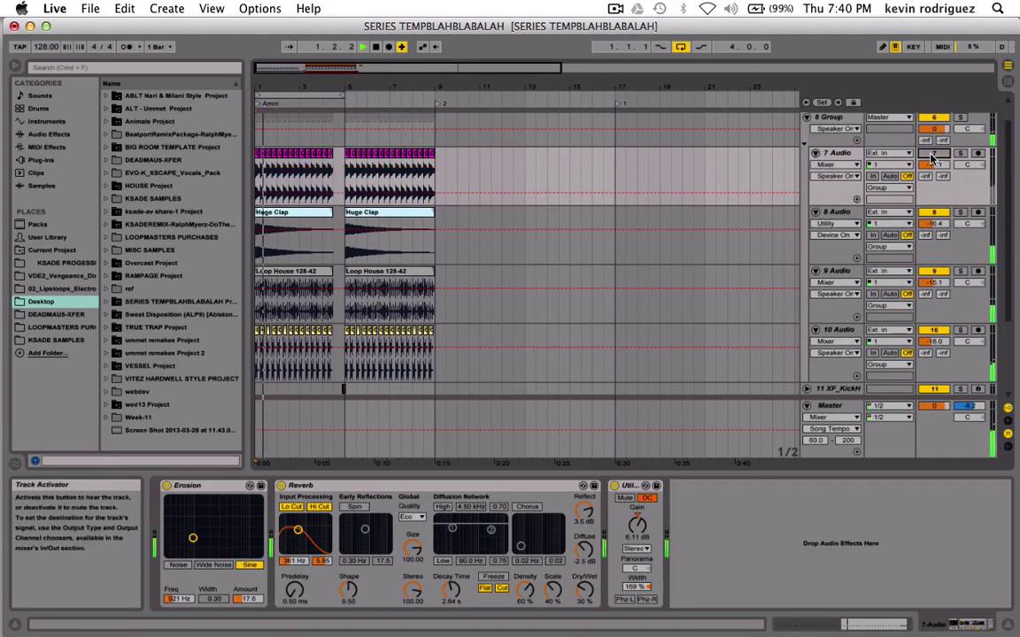
pyautogui.click(932, 154)
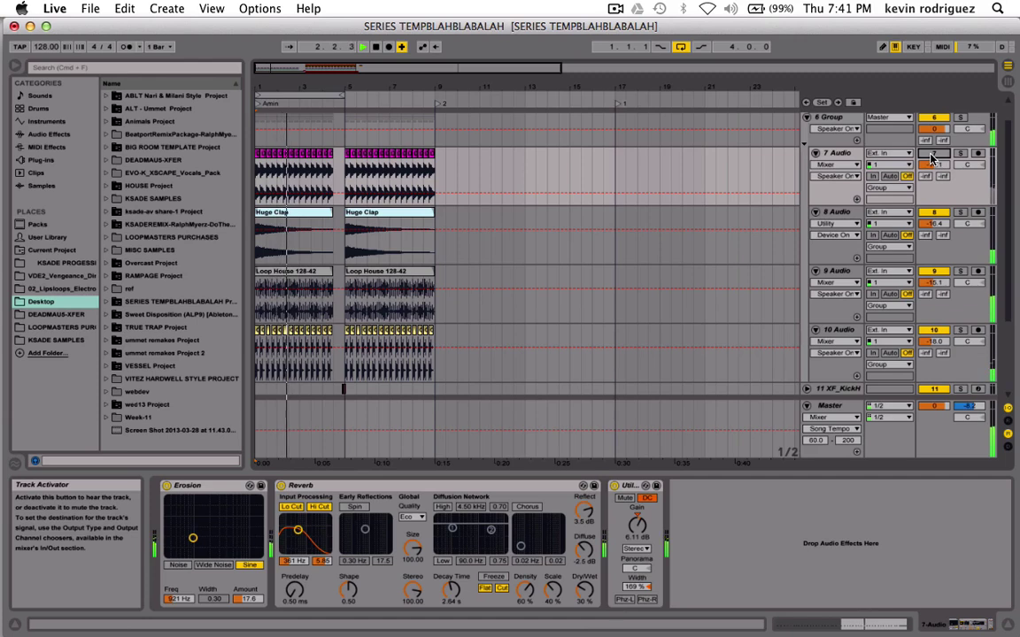
pyautogui.press('space')
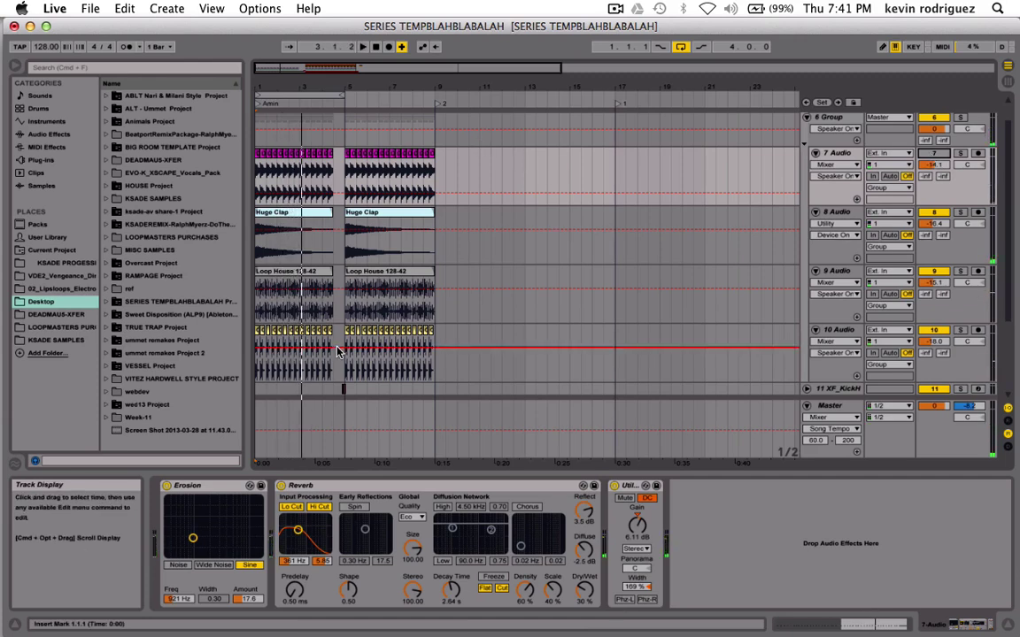
# Turn off the arrangement loop and play the transition from bar 4 into the section at bar 5.
pyautogui.click(298, 324)
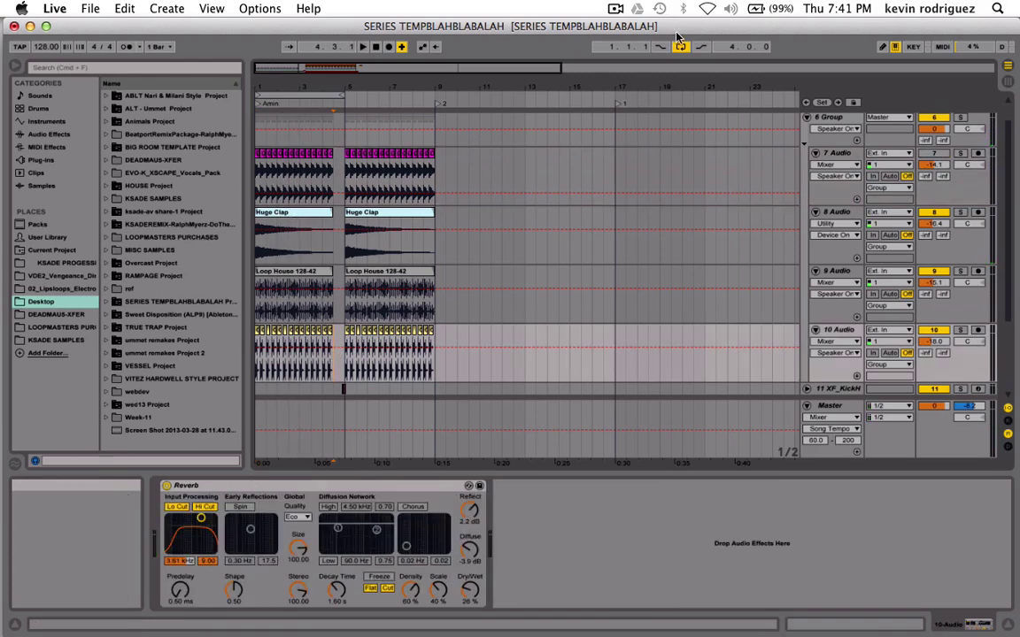
pyautogui.press('space')
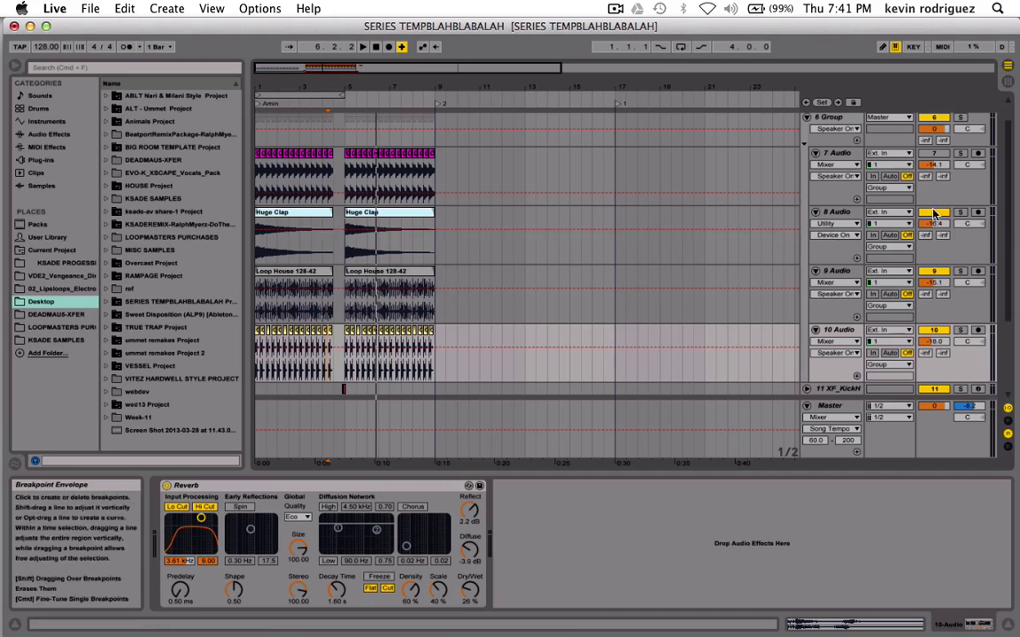
# Reactivate the 7 Audio track and mute the 9 Audio track.
pyautogui.scroll(1, 796, 208)
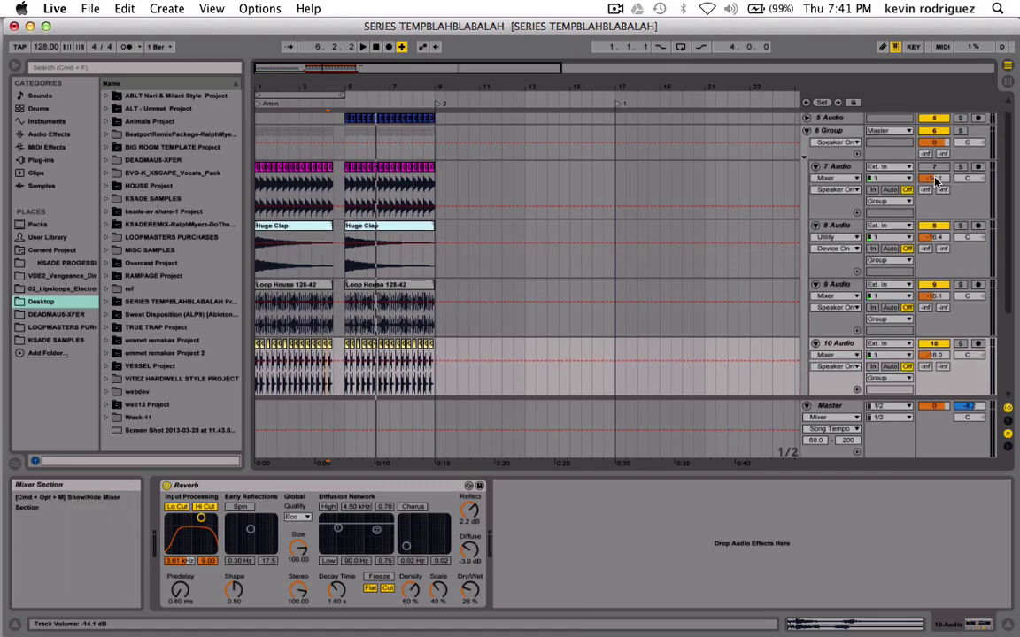
pyautogui.click(934, 285)
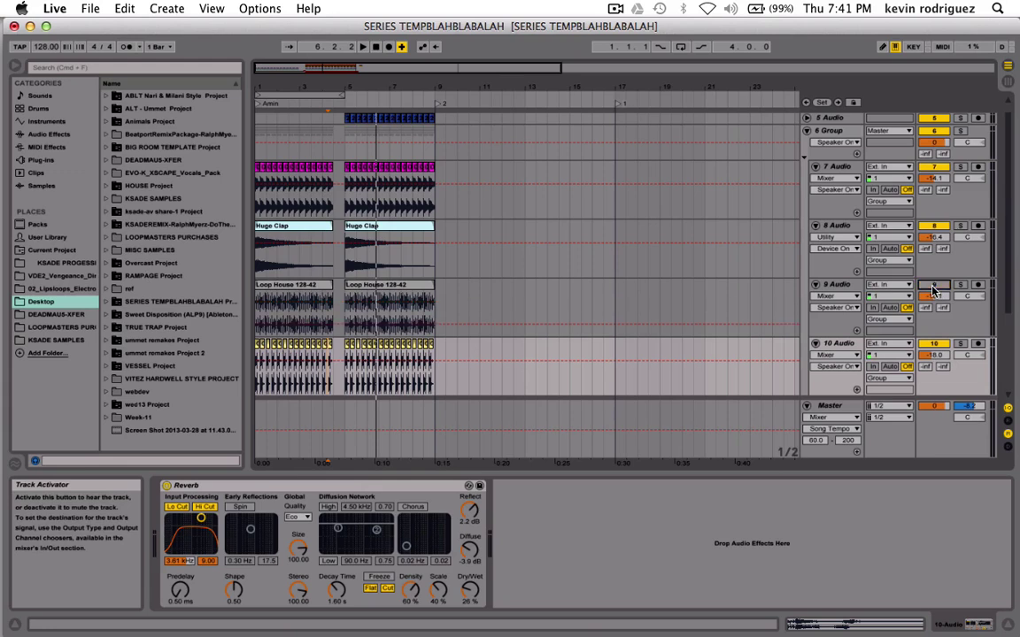
# Fold the 9 Audio track and collapse the 6 Group.
pyautogui.click(837, 285)
pyautogui.click(815, 286)
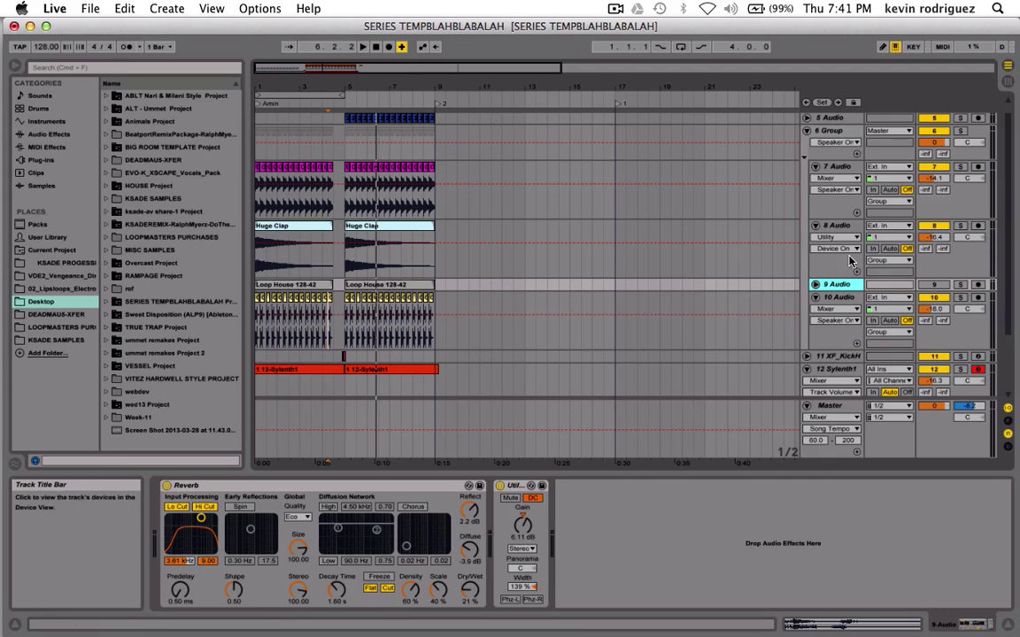
pyautogui.scroll(1, 850, 261)
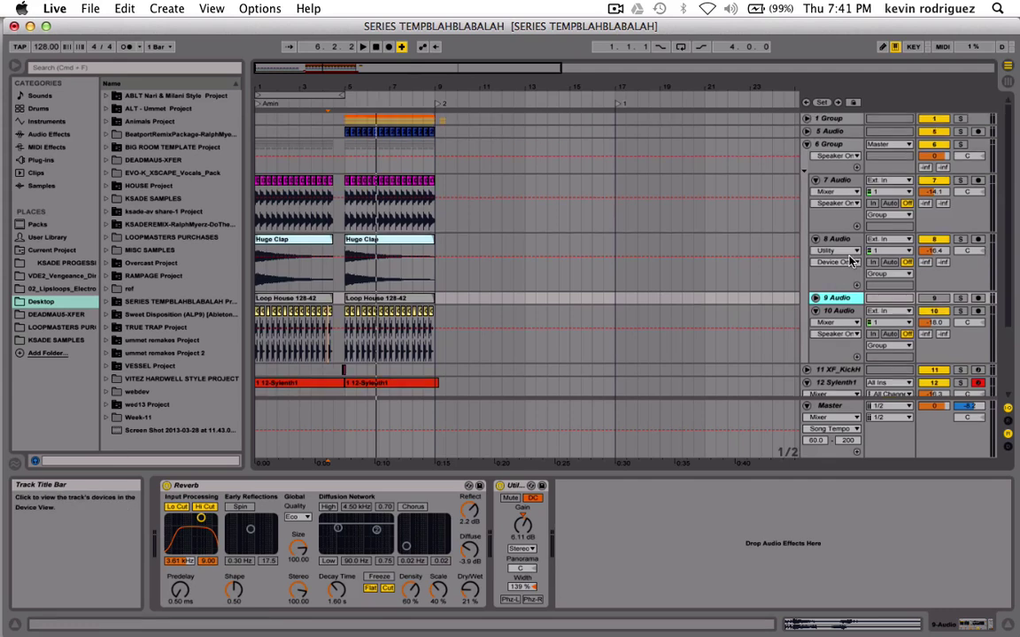
pyautogui.click(807, 143)
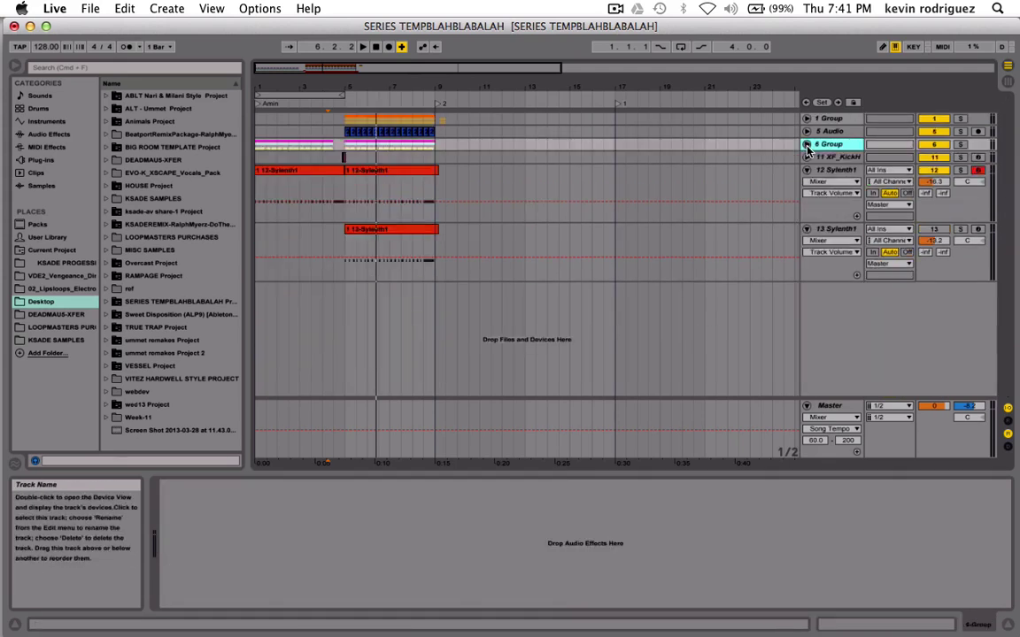
# Examine the Sylenth1 lead settings on track 13 and play the arrangement from bar 1 into bar 5.
pyautogui.click(264, 248)
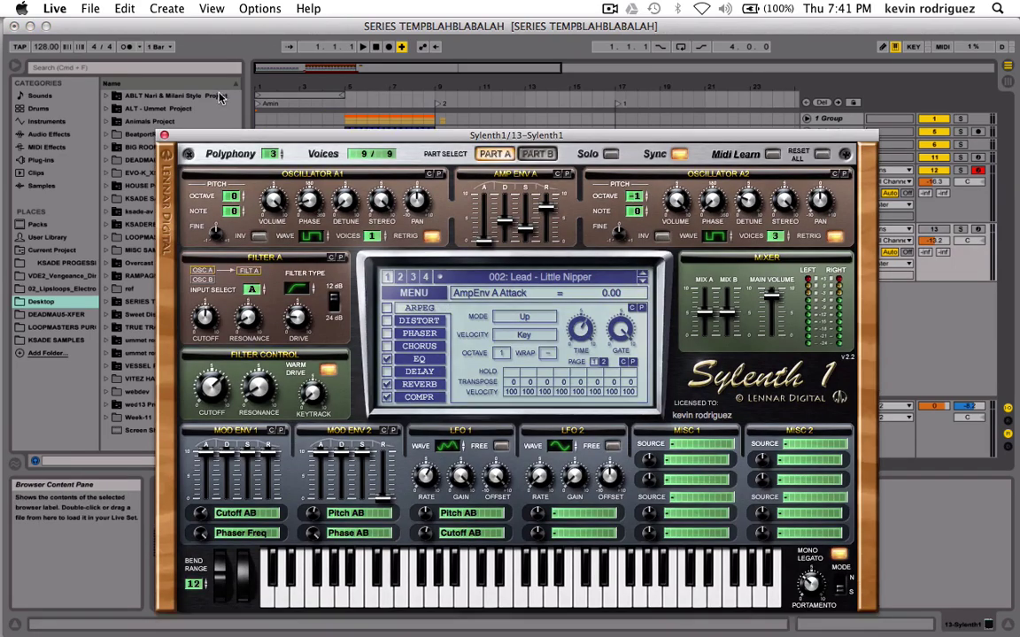
pyautogui.moveTo(221, 137); pyautogui.dragTo(154, 64)
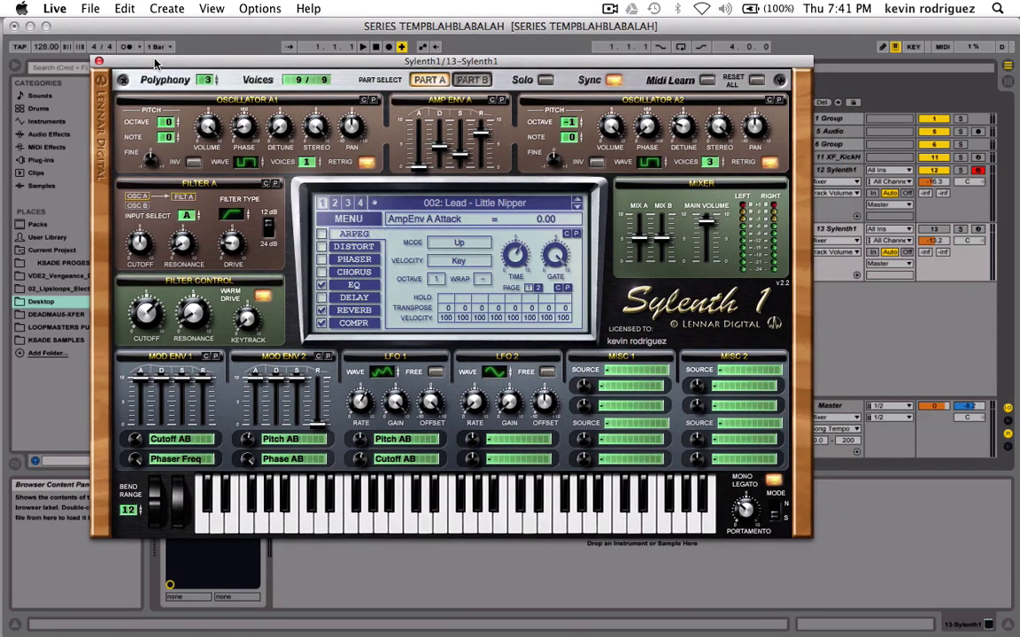
pyautogui.click(98, 61)
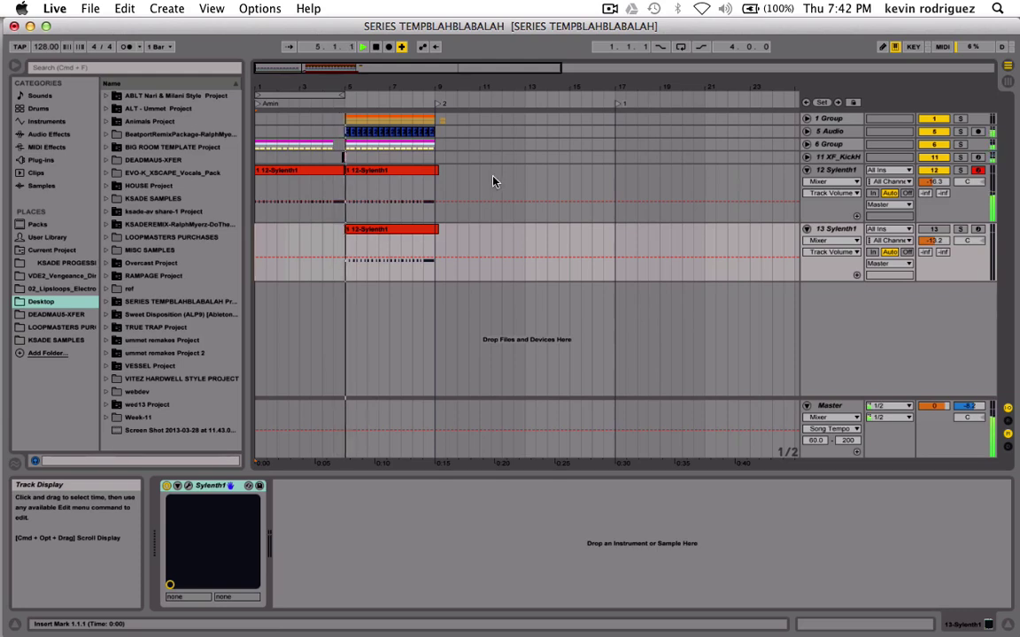
pyautogui.press('space')
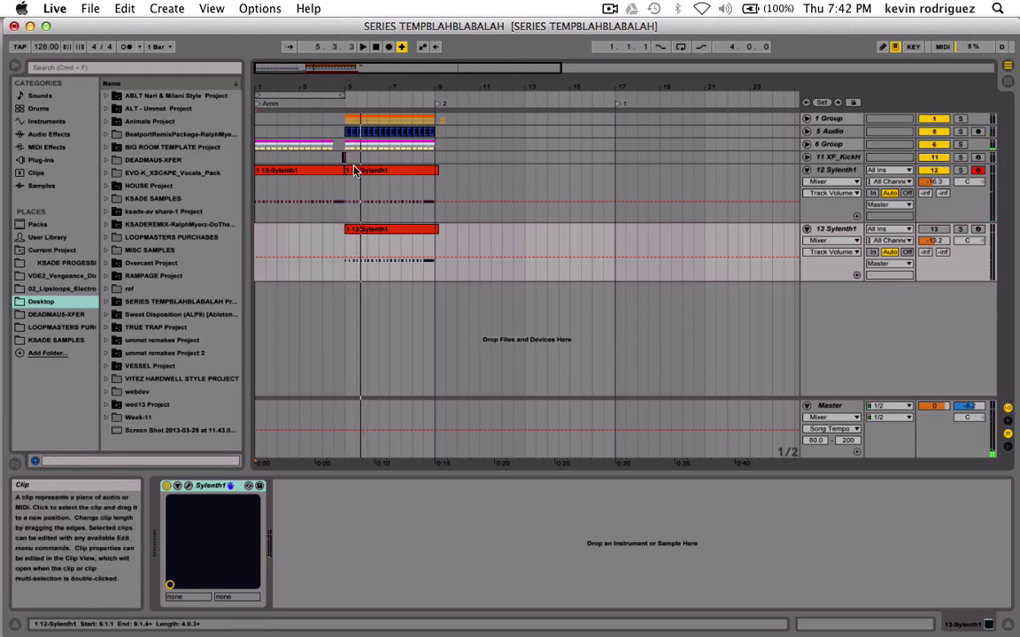
# Turn on the arrangement loop over the first four bars and open the first track 12 clip for note editing.
pyautogui.click(319, 178)
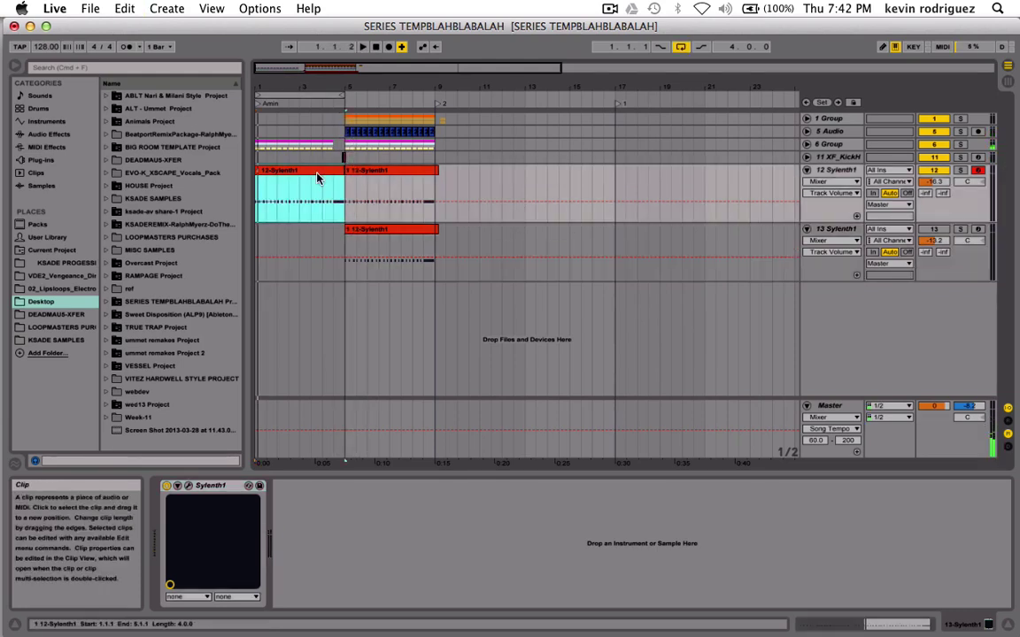
pyautogui.doubleClick(319, 178)
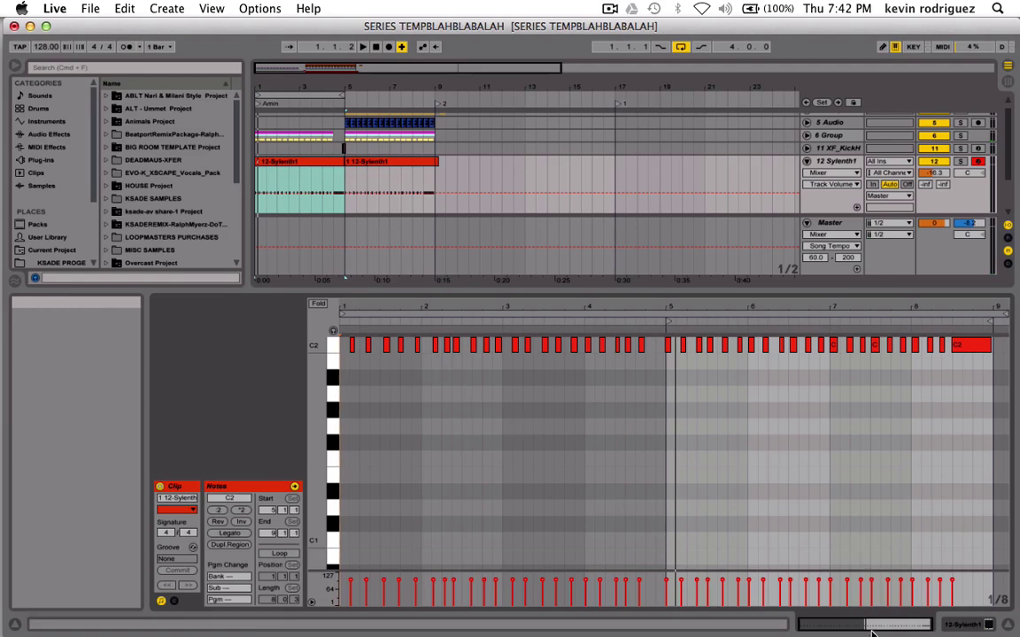
pyautogui.moveTo(719, 306); pyautogui.dragTo(719, 371)
pyautogui.scroll(3, 785, 410)
pyautogui.hscroll(5, 785, 410)
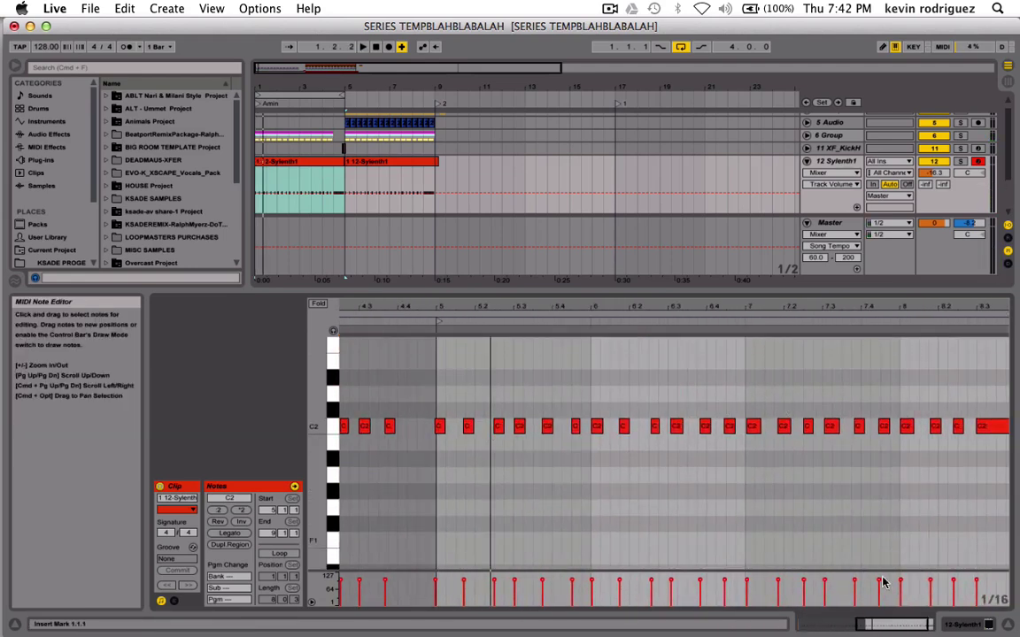
pyautogui.moveTo(495, 308); pyautogui.dragTo(495, 332)
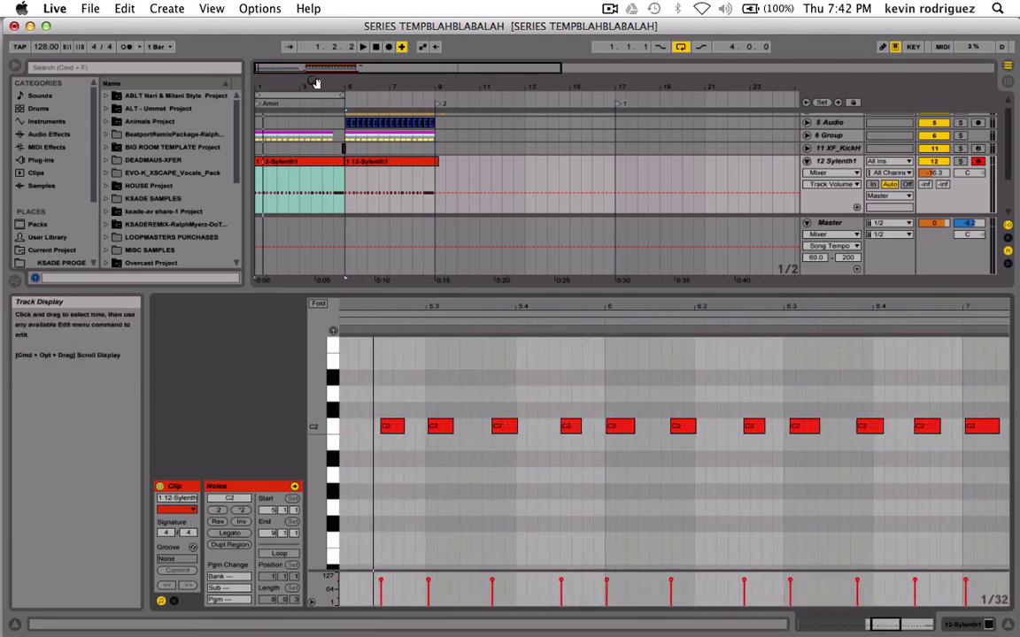
# Shorten the arrangement loop to the first two bars and split the first track 12 clip at bar 3.
pyautogui.click(294, 95)
pyautogui.moveTo(293, 96); pyautogui.dragTo(298, 95)
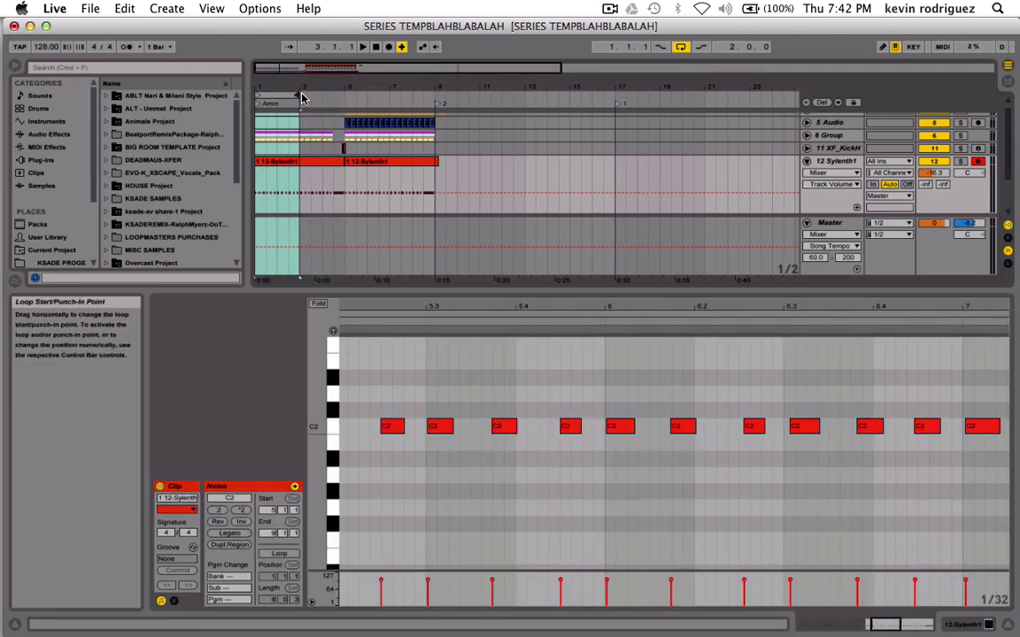
pyautogui.hscroll(5, 542, 457)
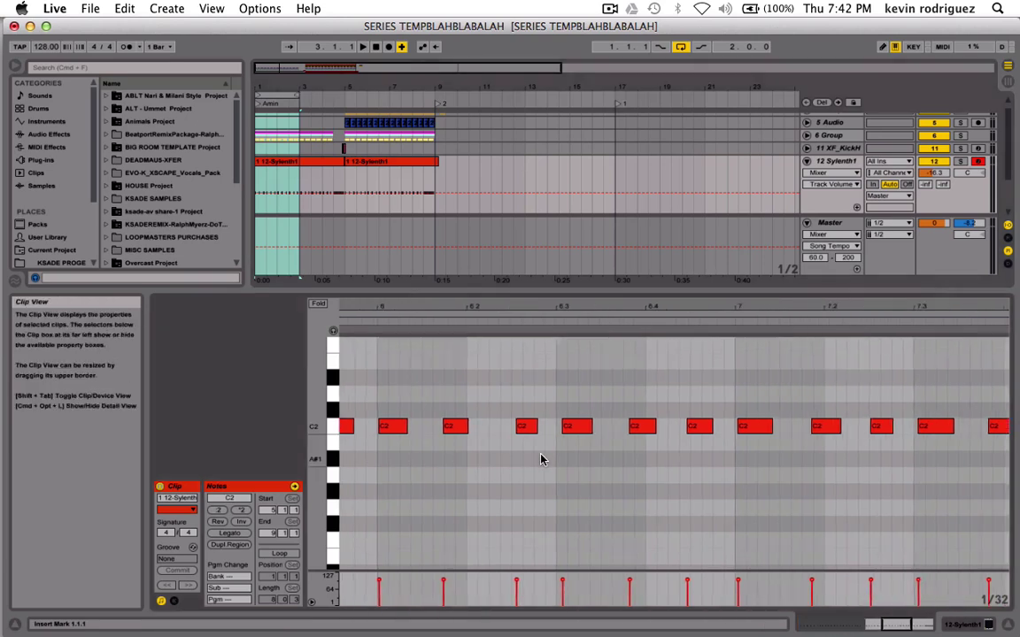
pyautogui.click(281, 165)
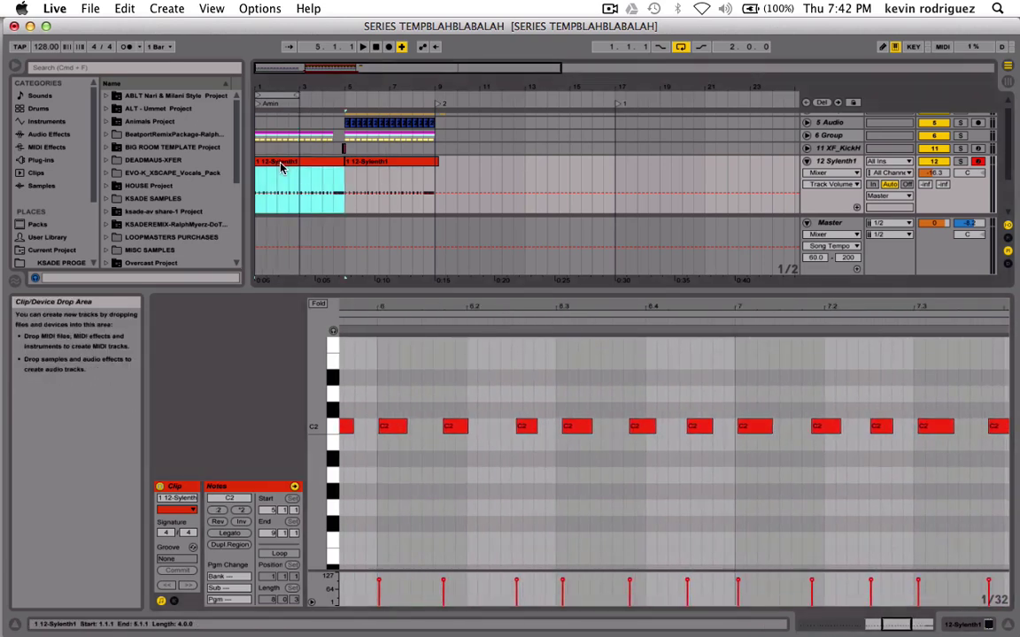
pyautogui.press('super+e')
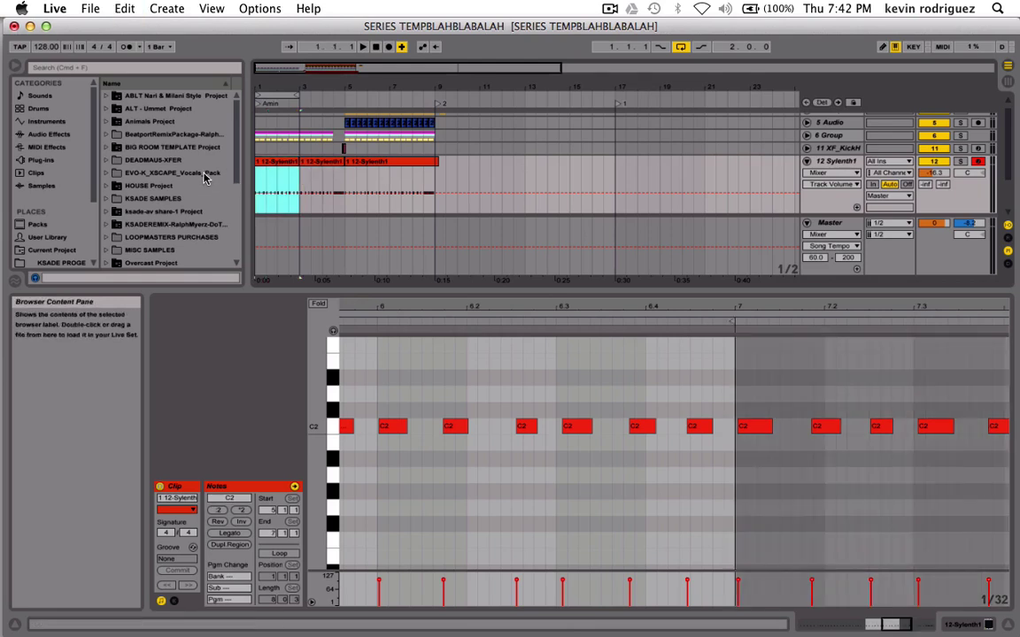
# Shift the first C2 note of the shortened clip to start exactly at 5.1.1 and audition the loop.
pyautogui.hscroll(-5, 630, 438)
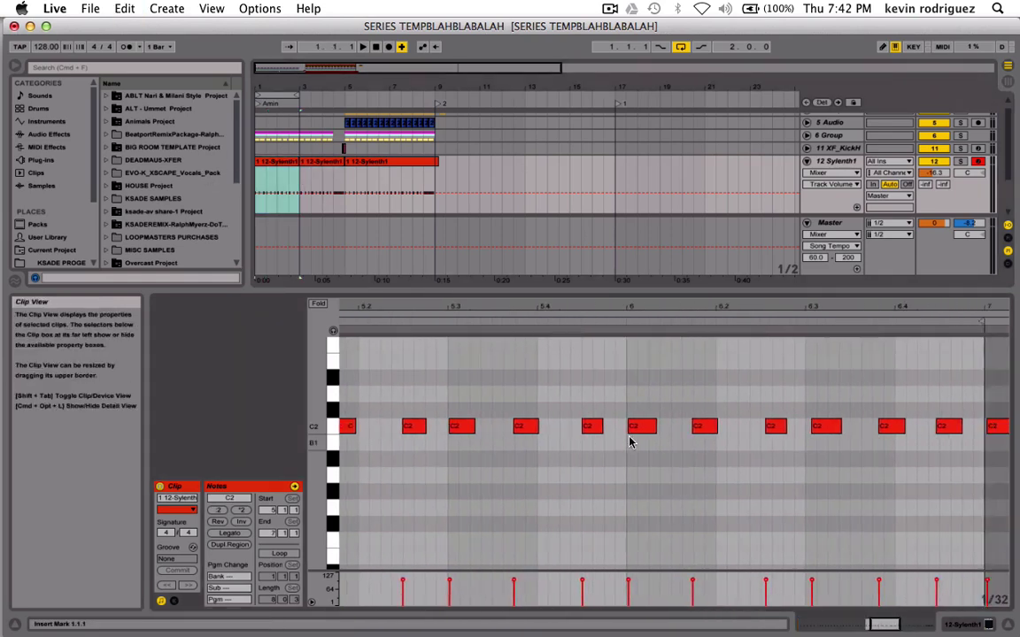
pyautogui.moveTo(870, 623); pyautogui.dragTo(870, 609)
pyautogui.hscroll(-5, 563, 483)
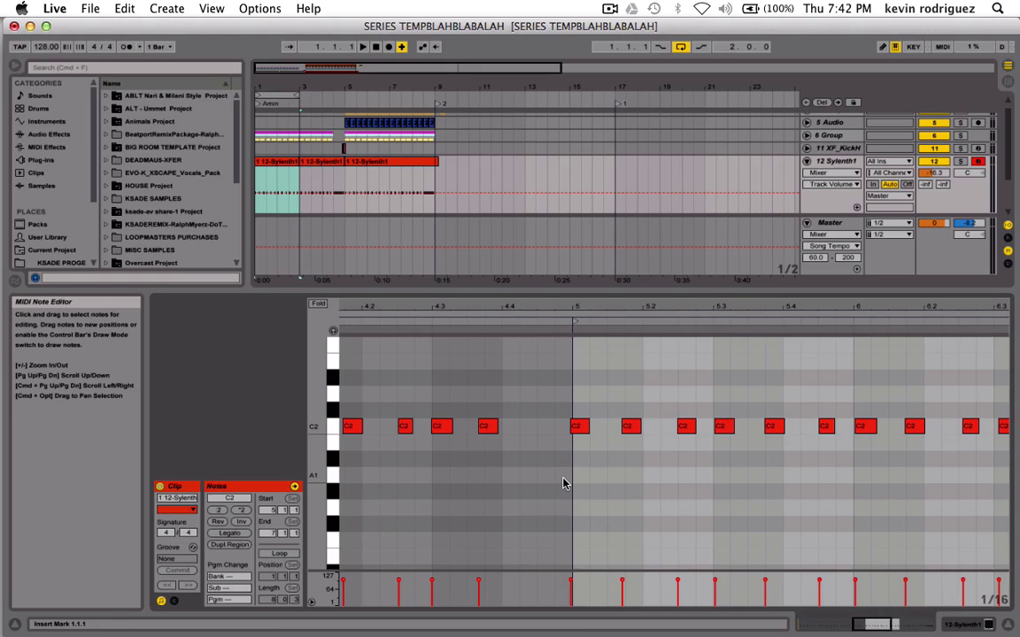
pyautogui.click(578, 425)
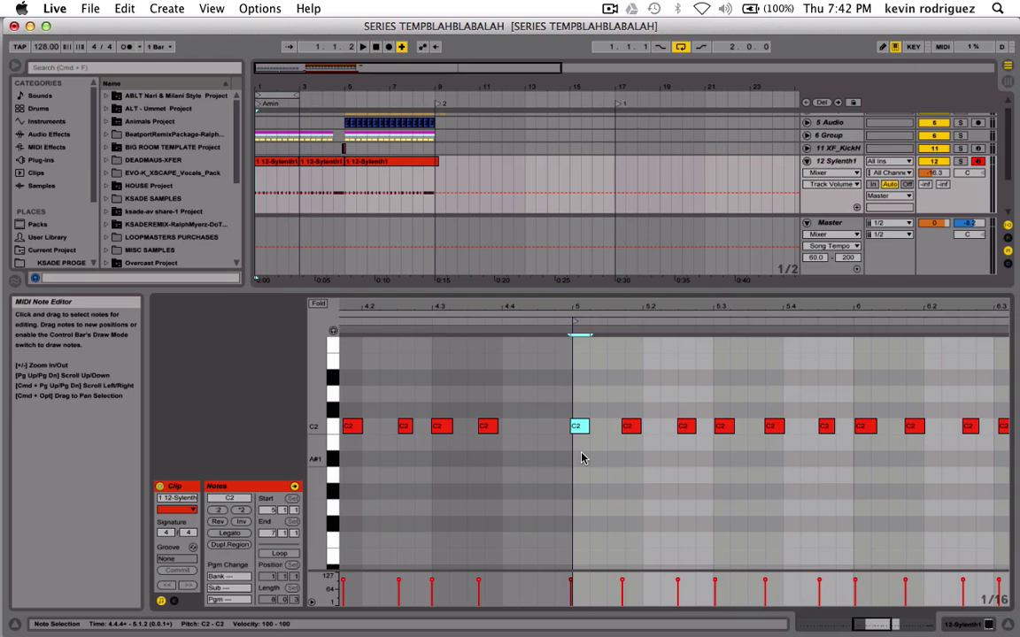
pyautogui.press('space')
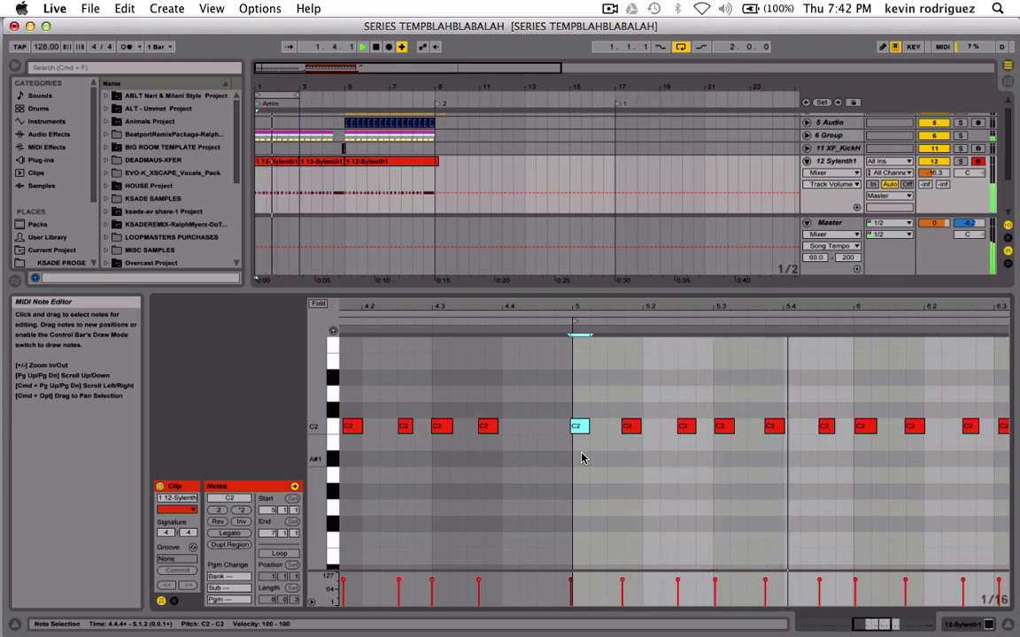
pyautogui.moveTo(580, 426); pyautogui.dragTo(584, 426)
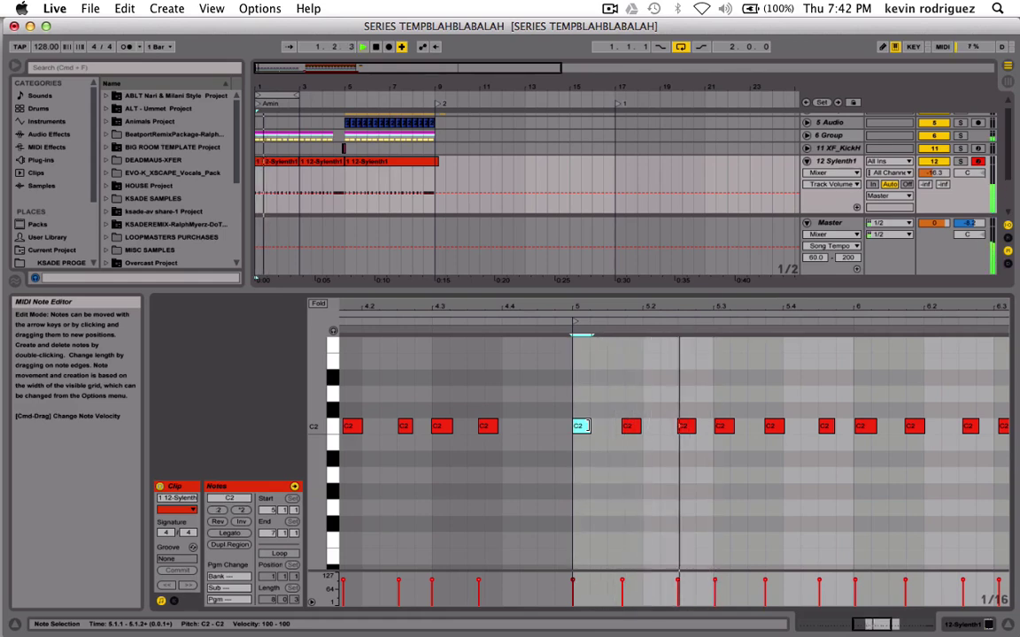
pyautogui.click(666, 434)
pyautogui.press('space')
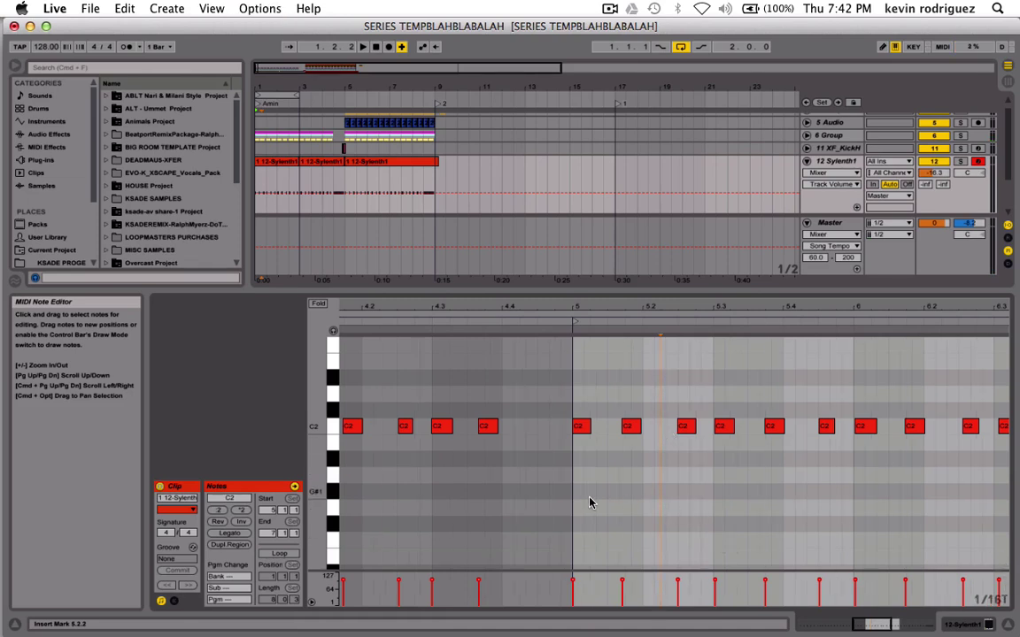
# Add a short C2 note at 5.2.1 on a 1/16 triplet grid and transpose the note before it down to C1.
pyautogui.doubleClick(670, 428)
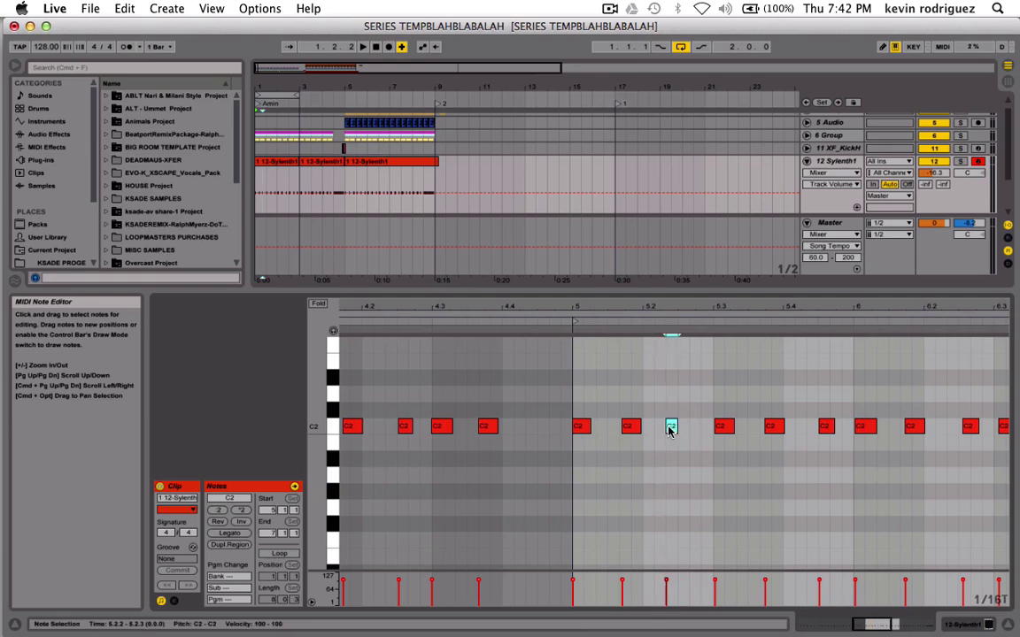
pyautogui.press('super+z')
pyautogui.click(665, 430)
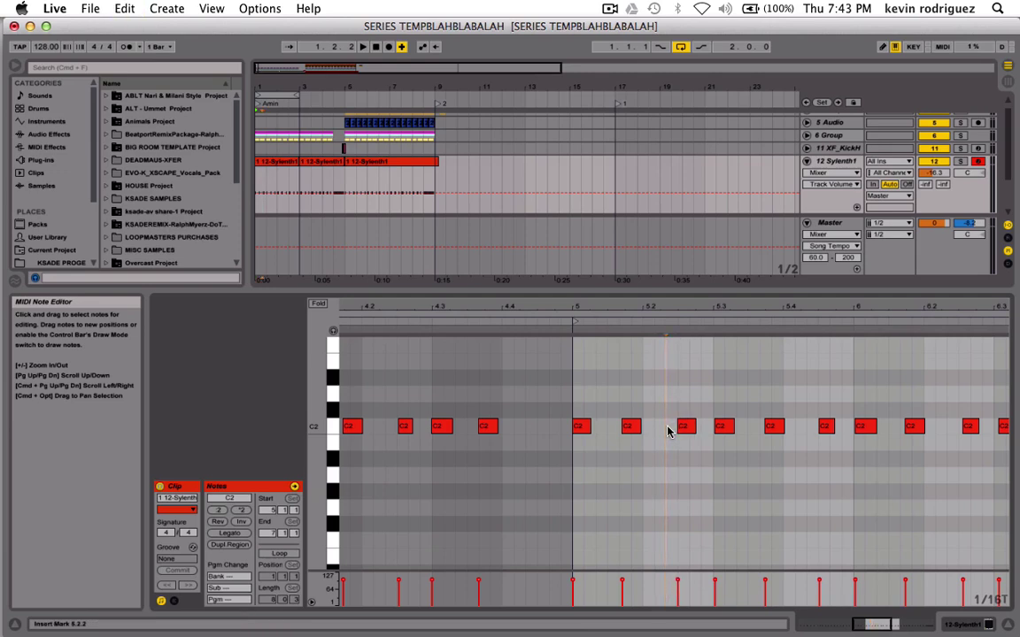
pyautogui.doubleClick(662, 430)
pyautogui.press('space')
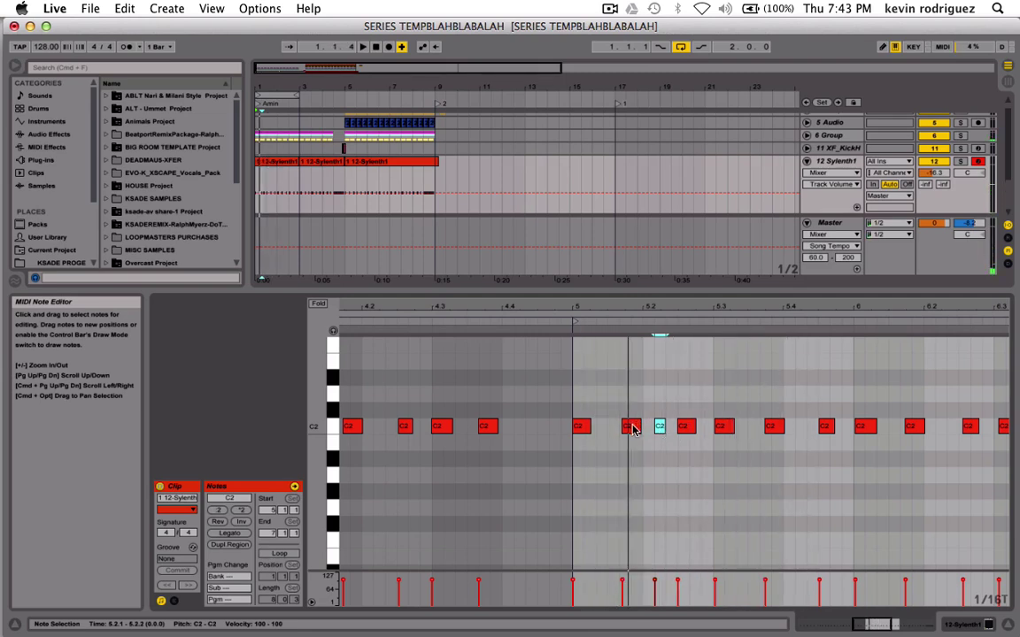
pyautogui.click(630, 428)
pyautogui.hotkey('shift', 'Down')
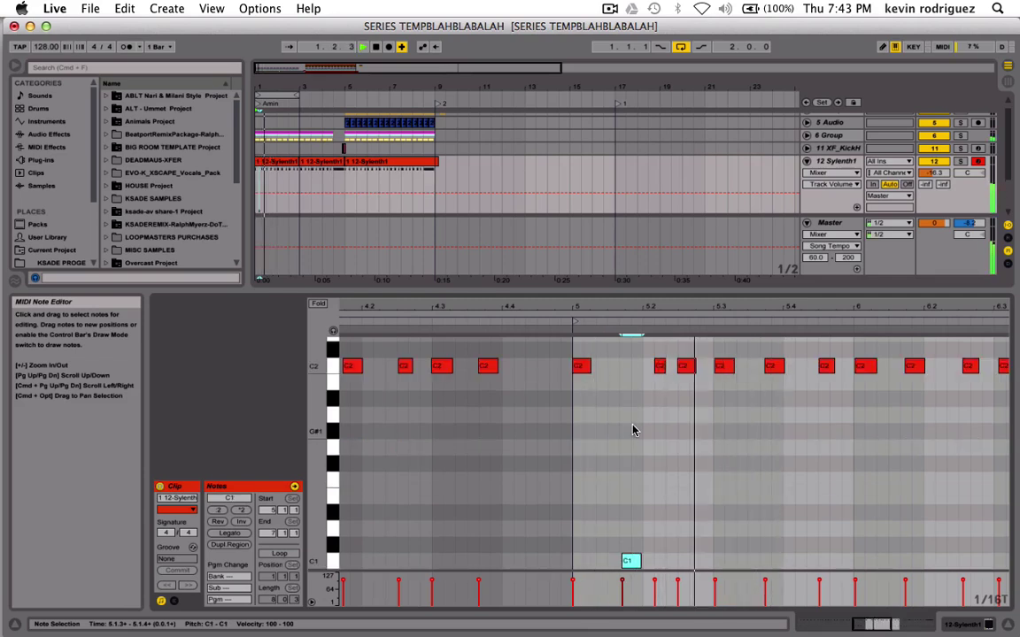
pyautogui.click(773, 366)
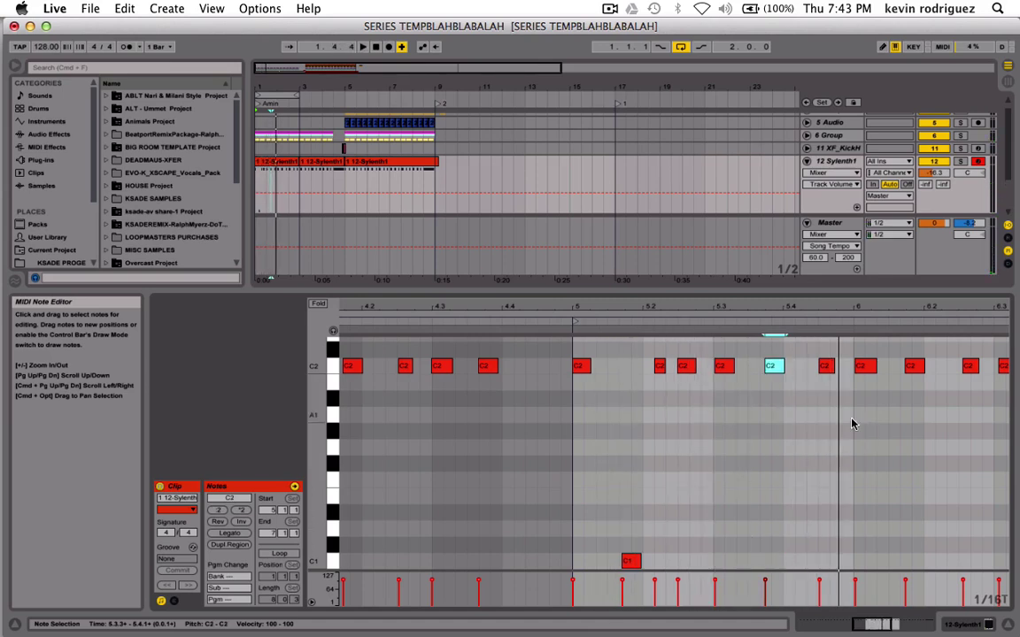
pyautogui.click(827, 370)
pyautogui.hotkey('shift', 'Down')
pyautogui.press('space')
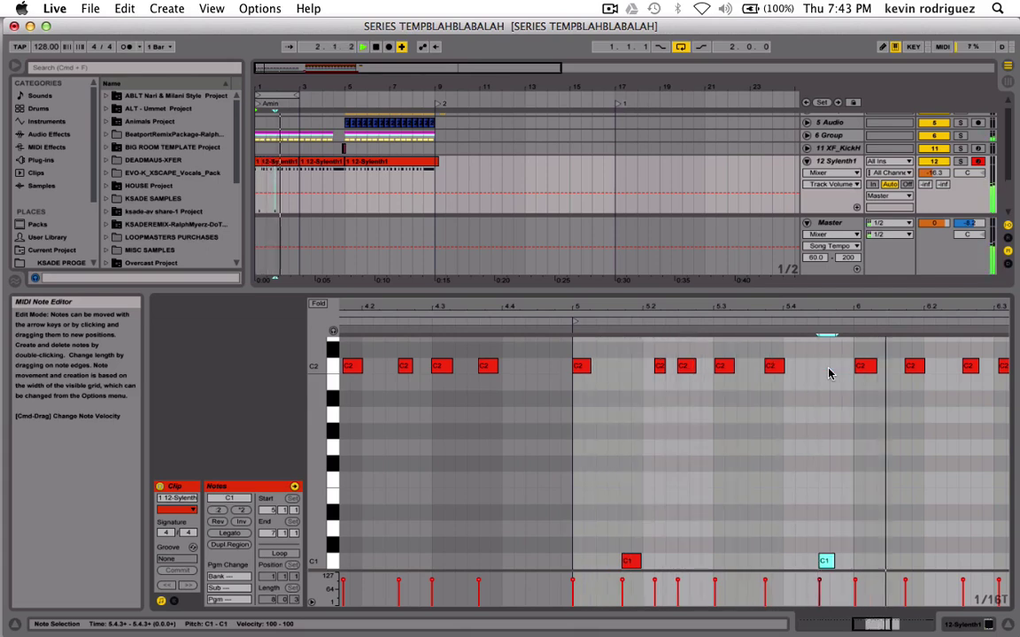
pyautogui.hotkey('shift', 'Up')
# Transpose the C2 note just before beat 5.4 down an octave to C1 and move its start to 5.3.3.
pyautogui.click(772, 368)
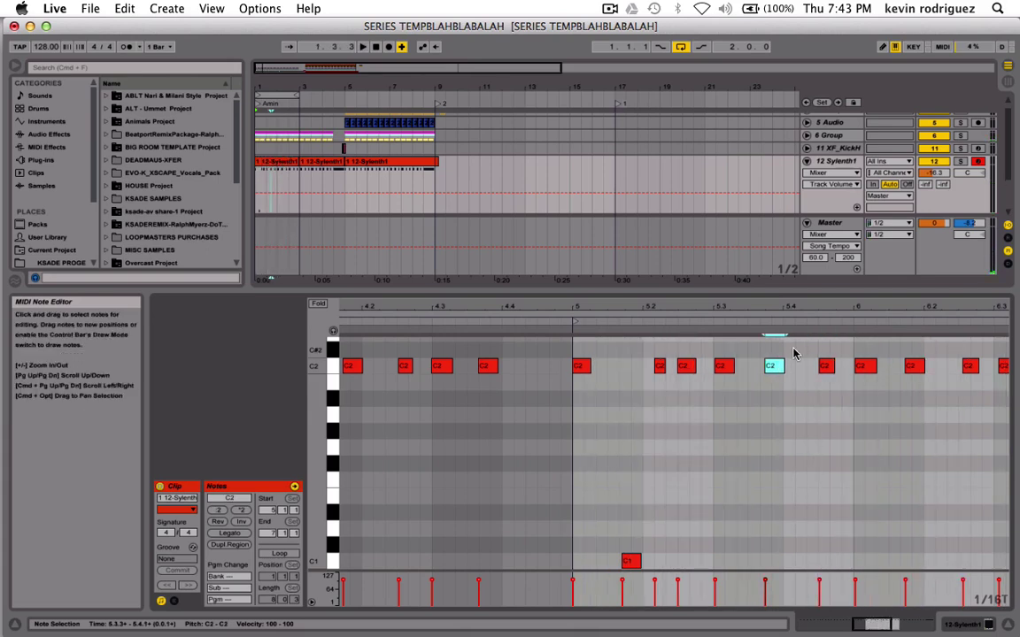
pyautogui.press('space')
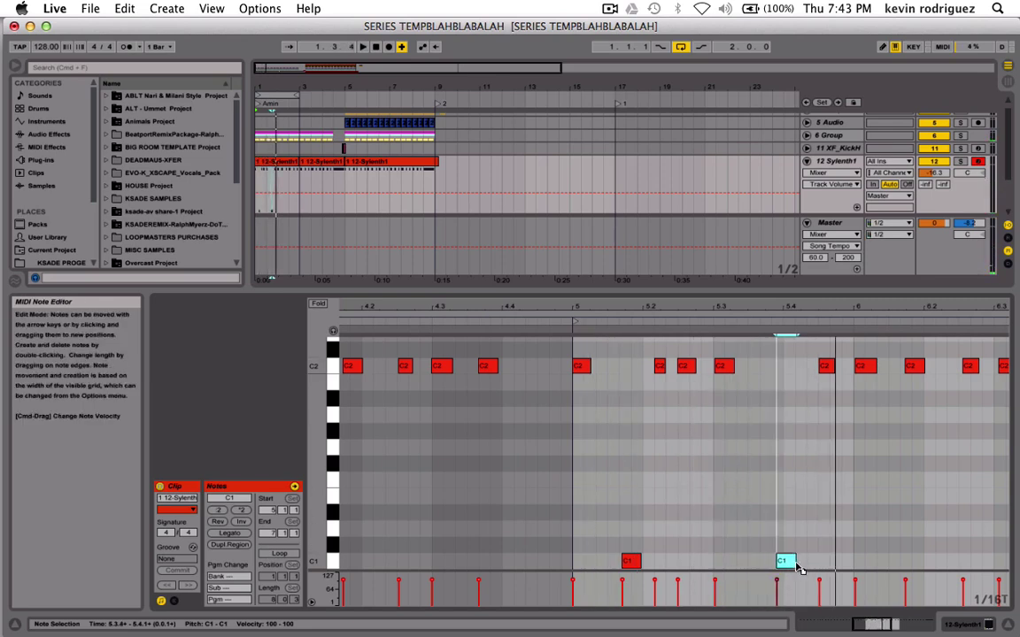
pyautogui.moveTo(779, 563); pyautogui.dragTo(771, 564)
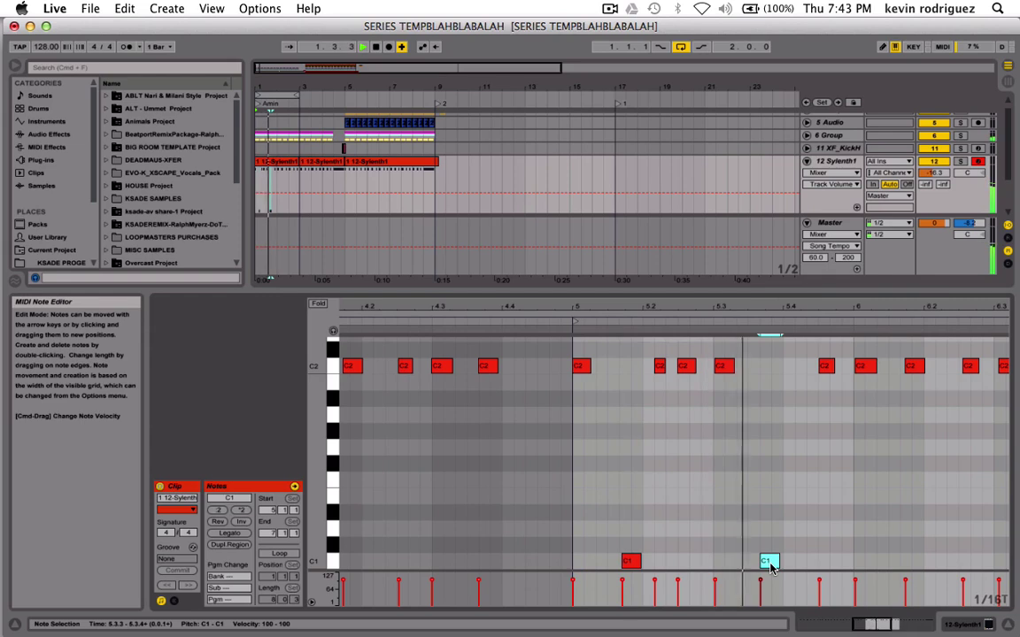
# Add a short C2 note at 5.3.3 and move the neighbouring C1 note to start at 5.3.4.
pyautogui.click(750, 375)
pyautogui.doubleClick(750, 369)
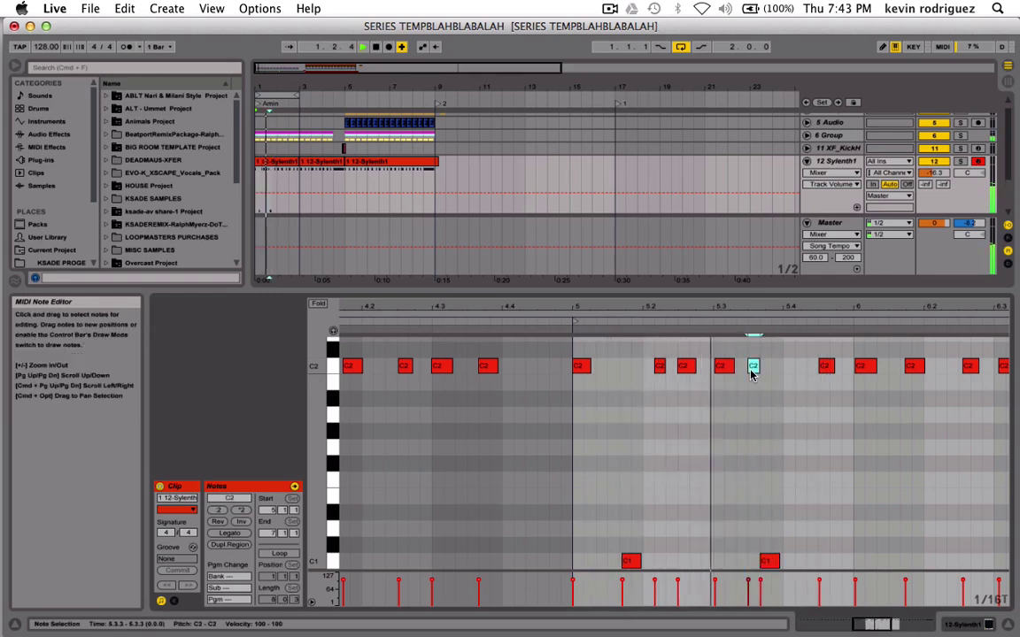
pyautogui.moveTo(751, 374); pyautogui.dragTo(747, 370)
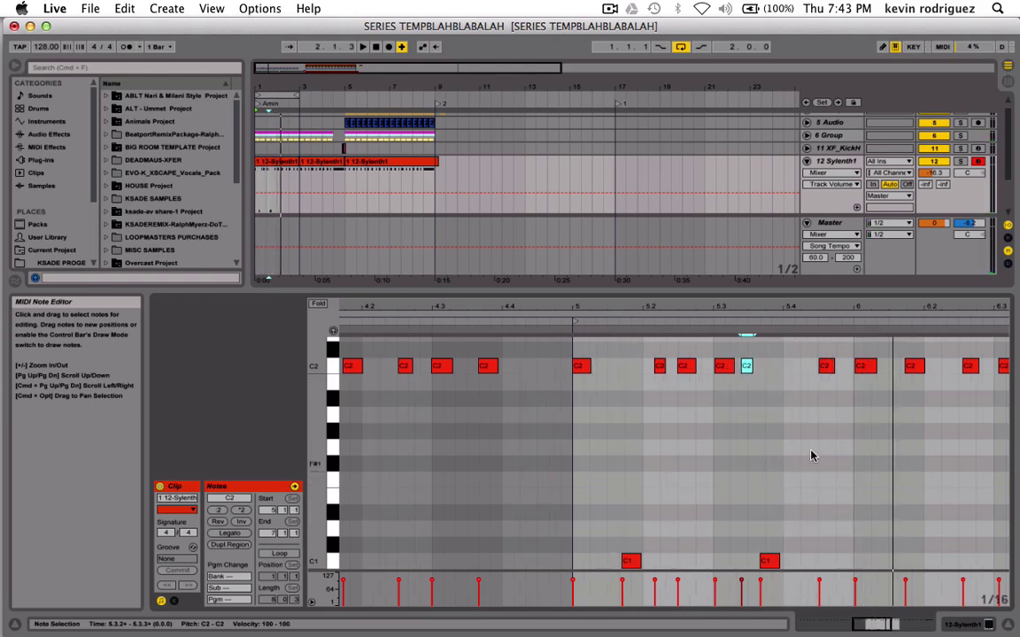
pyautogui.moveTo(746, 368); pyautogui.dragTo(760, 371)
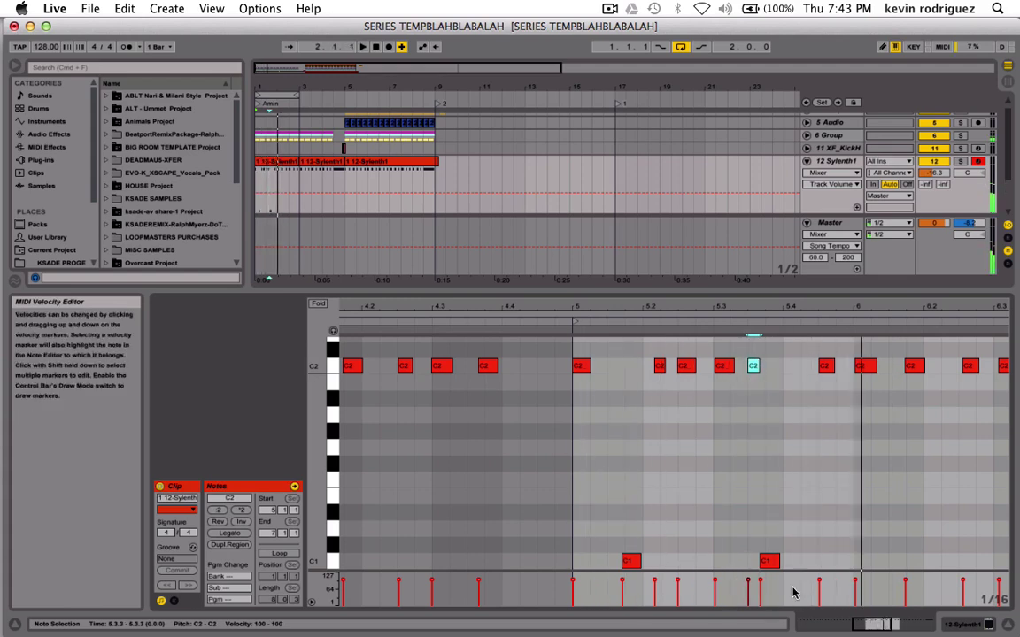
pyautogui.moveTo(765, 561); pyautogui.dragTo(776, 562)
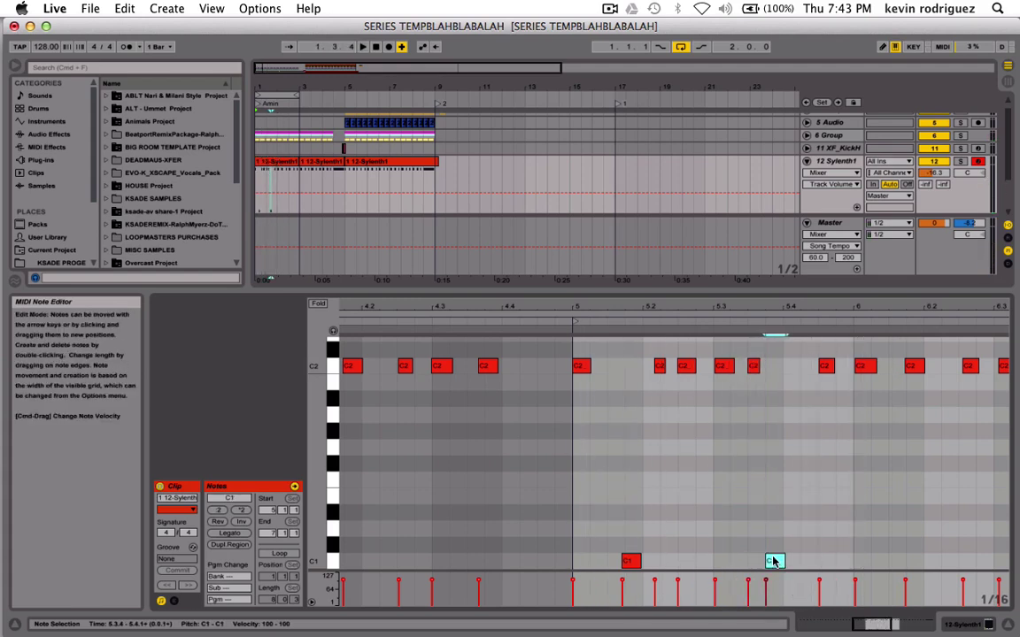
pyautogui.press('space')
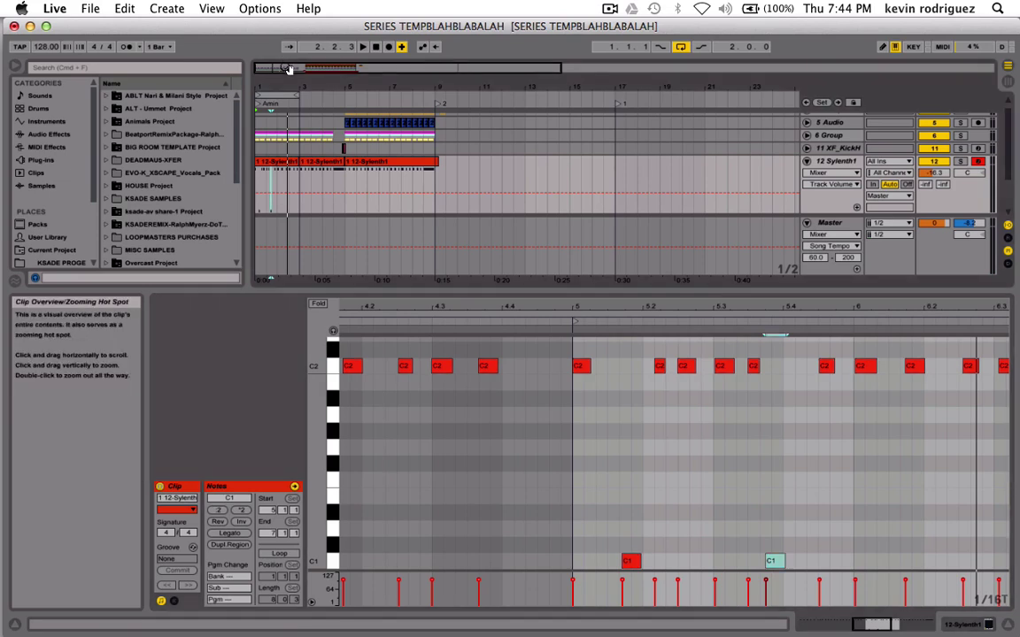
# Duplicate the edited first bar of the track 12 clip into bar 2 and play the two-bar loop.
pyautogui.moveTo(285, 67); pyautogui.dragTo(234, 185)
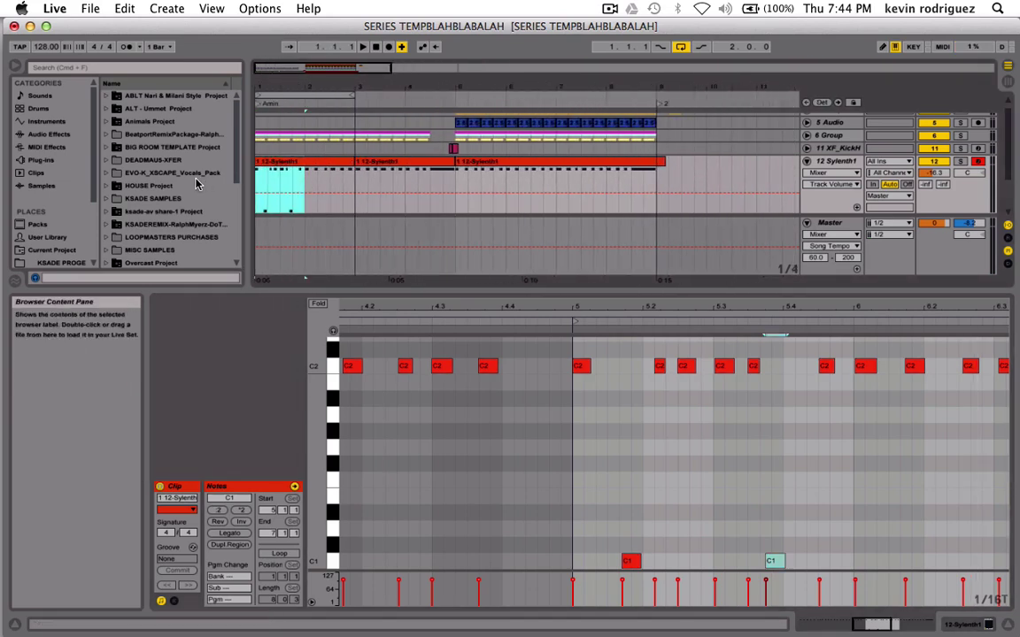
pyautogui.press('Right')
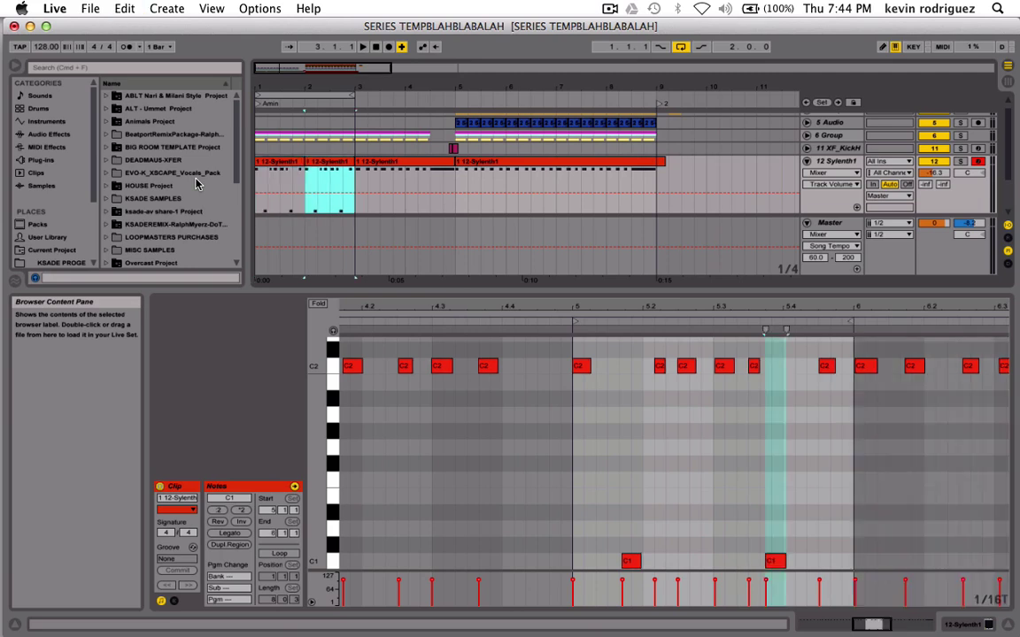
pyautogui.press('space')
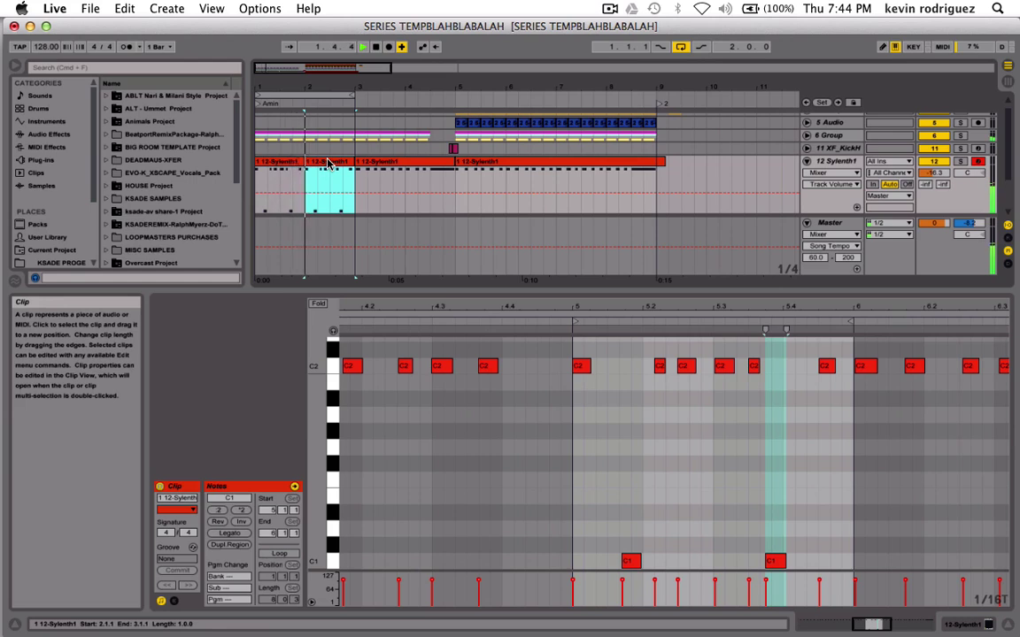
# Repeat the edited one-bar clip on track 12 through bar 8 and extend the loop to eight bars.
pyautogui.press('super+d')
pyautogui.press('super+d')
pyautogui.press('super+d')
pyautogui.press('super+d')
pyautogui.press('super+d')
pyautogui.press('super+d')
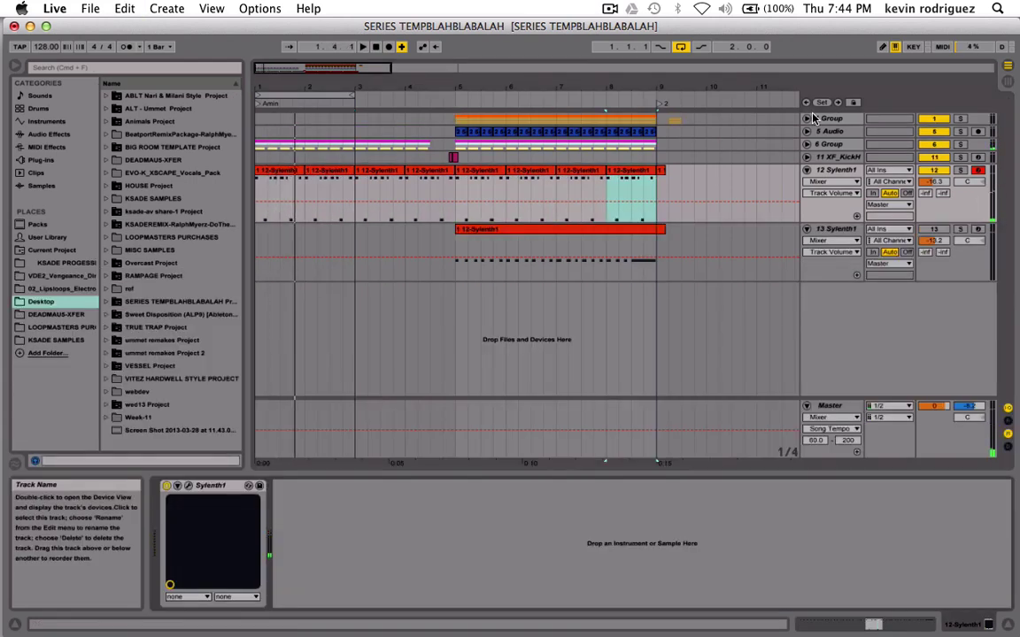
pyautogui.click(649, 94)
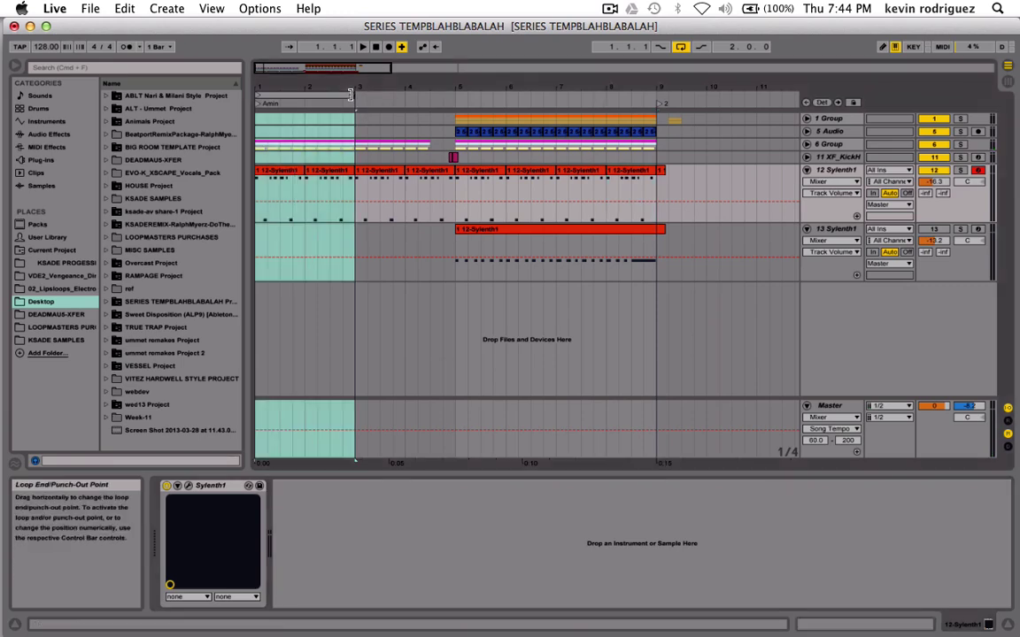
# Consolidate the four one-bar track 12 clips in bars 5 to 8 into a single clip.
pyautogui.click(477, 170)
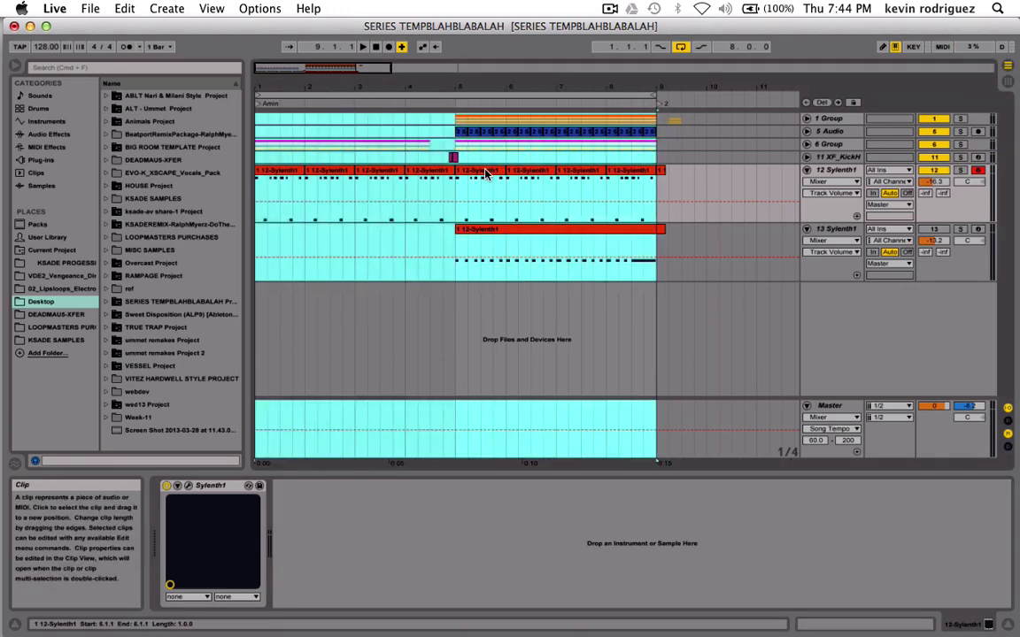
pyautogui.doubleClick(581, 232)
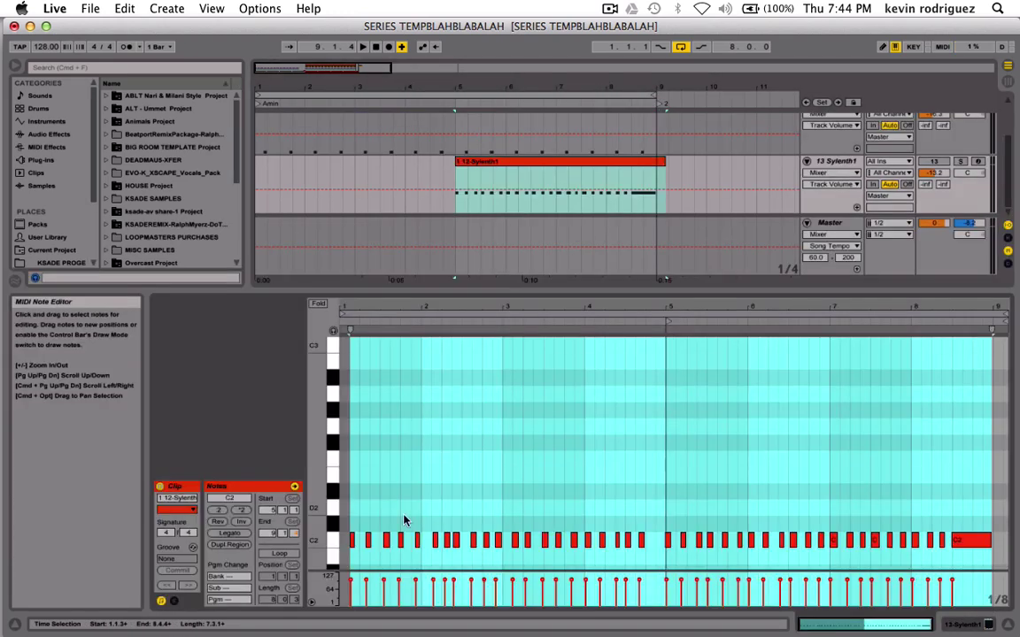
pyautogui.scroll(5, 478, 137)
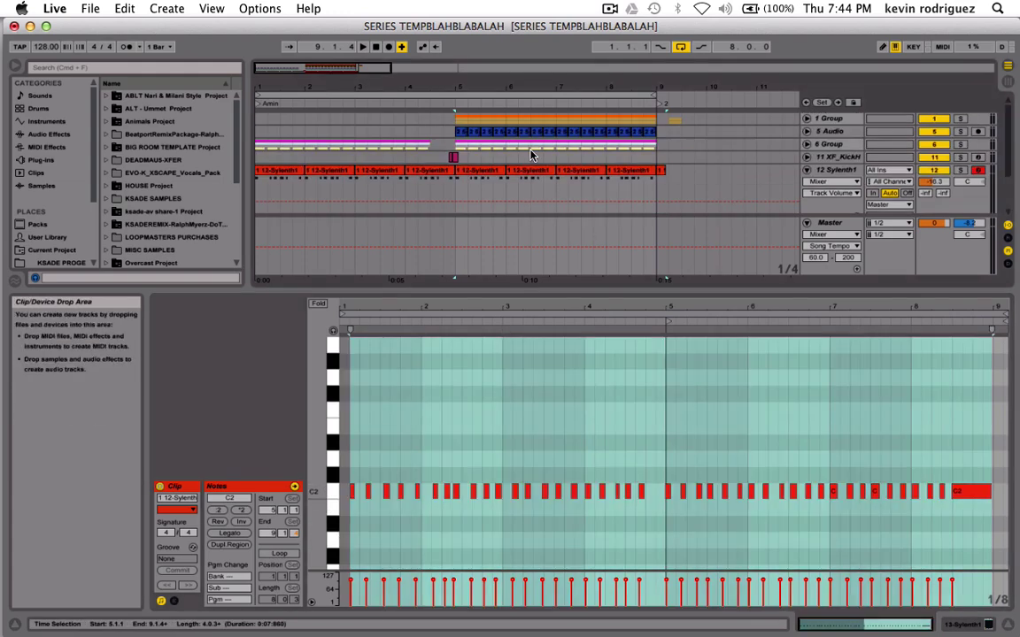
pyautogui.click(486, 169)
pyautogui.keyDown('shift'); pyautogui.click(635, 172); pyautogui.keyUp('shift')
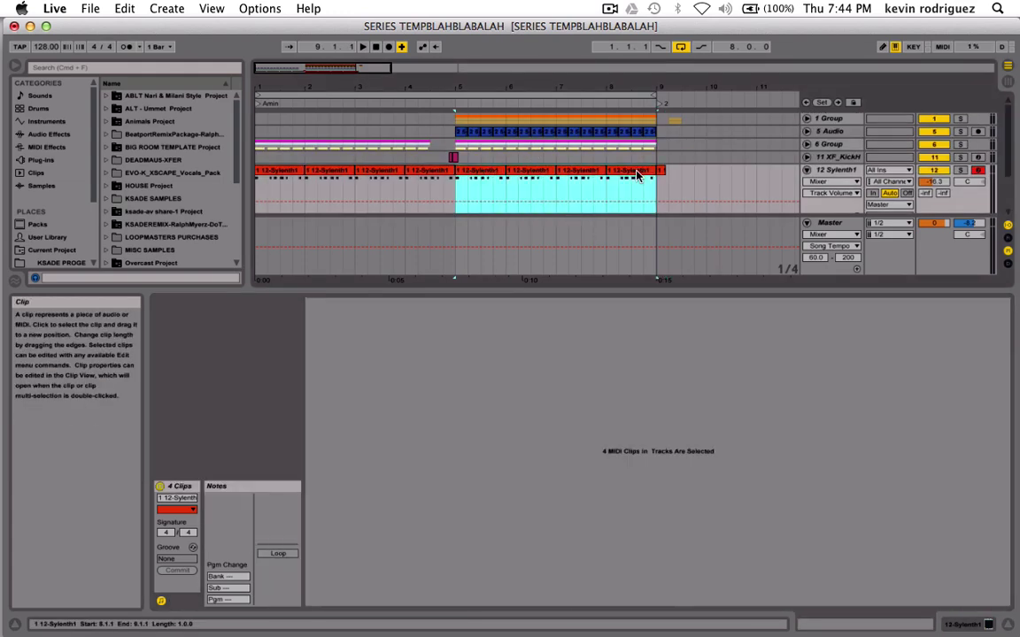
pyautogui.press('super+j')
pyautogui.click(510, 203)
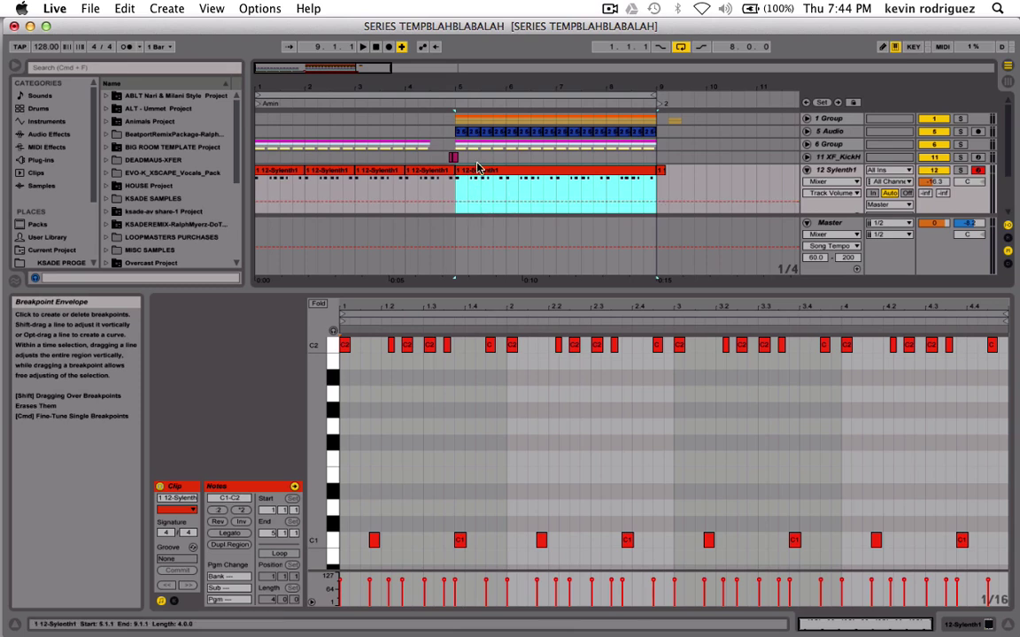
# Copy the consolidated track 12 clip onto track 13 at bar 5, overwriting the old pattern there.
pyautogui.moveTo(481, 169); pyautogui.dragTo(483, 241)
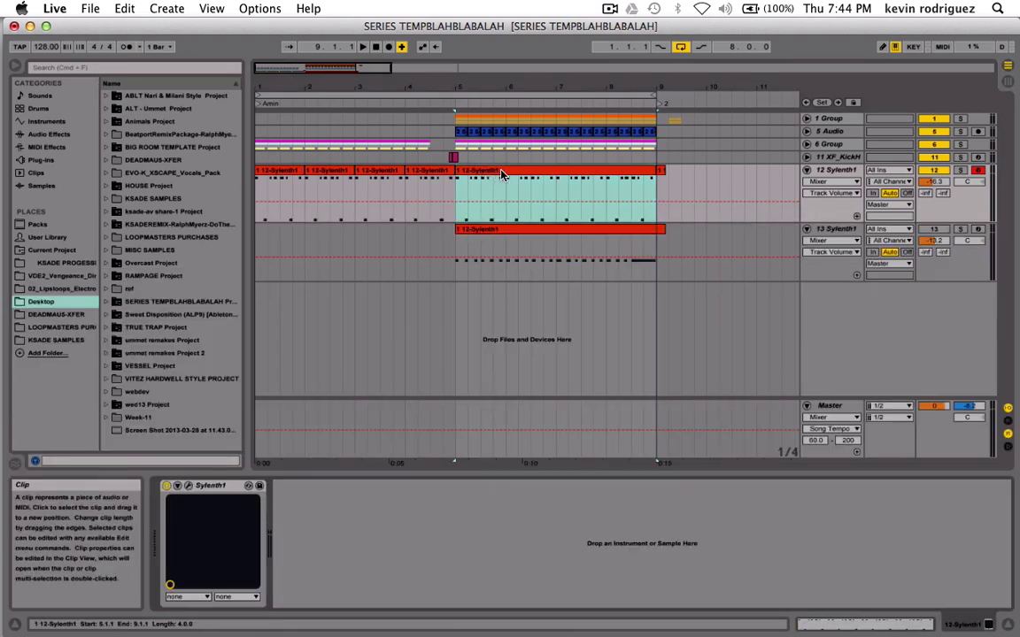
pyautogui.click(501, 231)
pyautogui.click(501, 232)
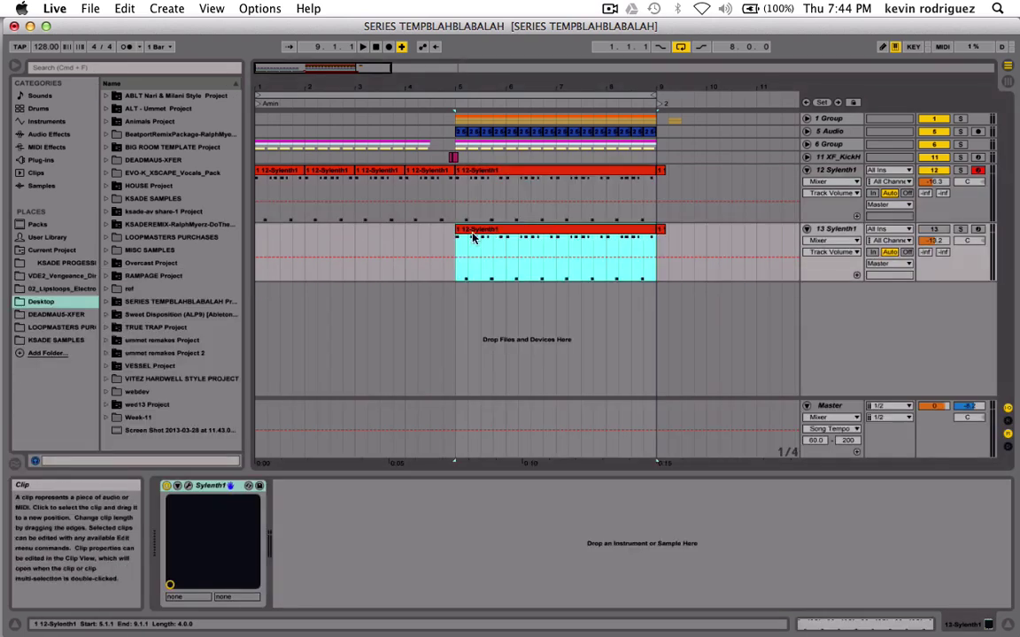
# Play the arrangement from bar 5, activate track 13 and mute 6 Group.
pyautogui.press('space')
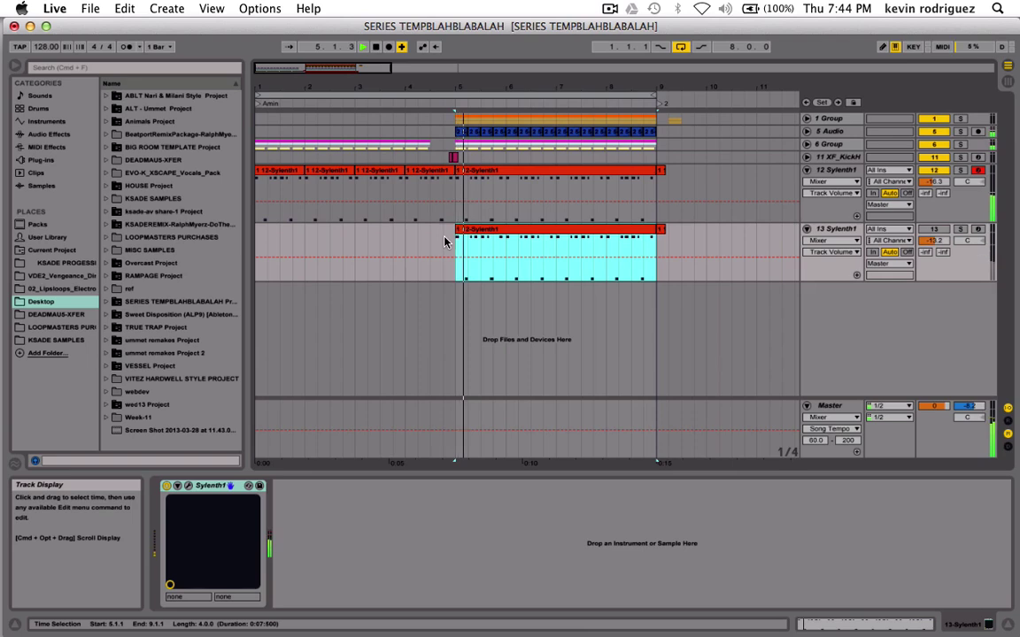
pyautogui.click(940, 229)
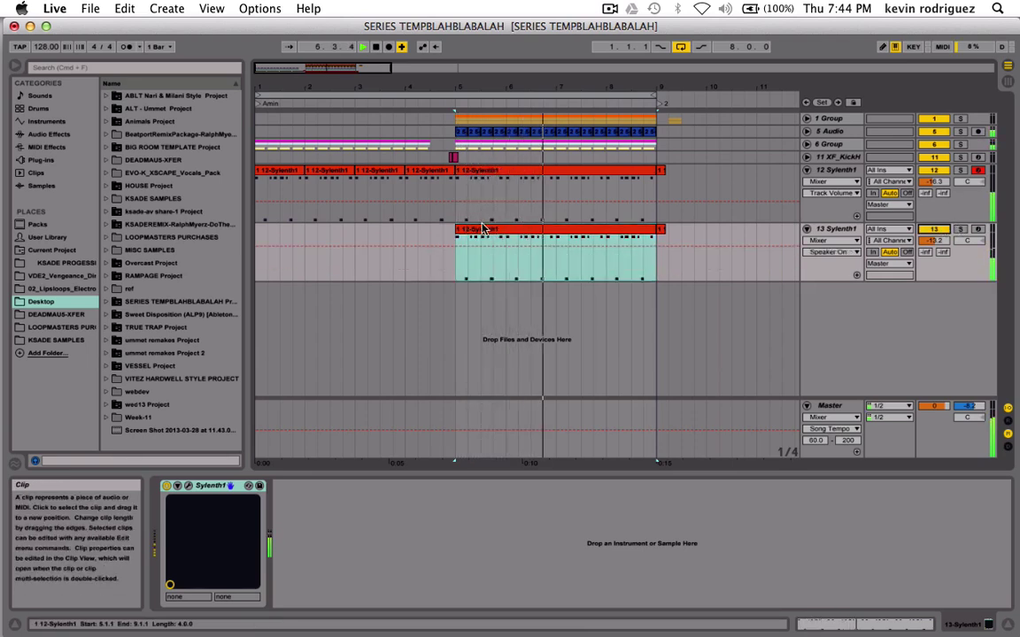
pyautogui.click(259, 239)
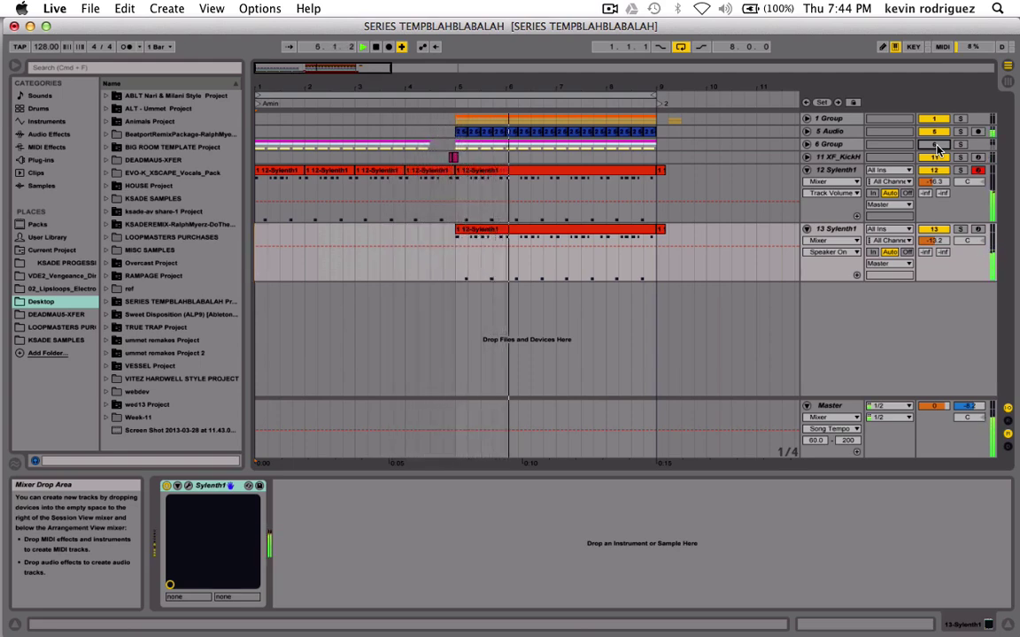
# Solo track 13 and set the loop to its four-bar clip at bars 5 to 8.
pyautogui.click(959, 229)
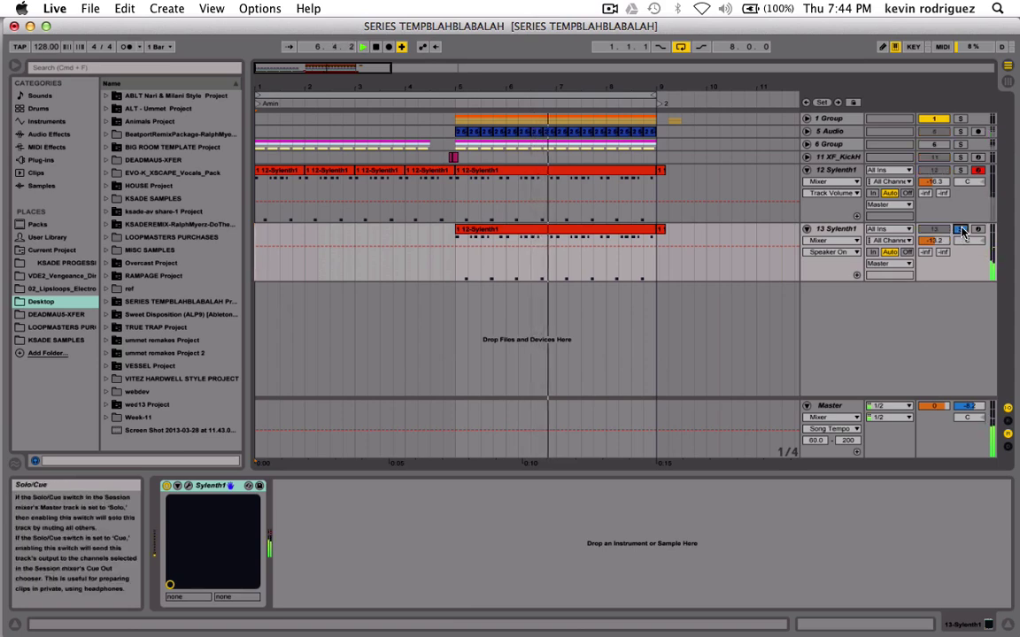
pyautogui.click(485, 230)
pyautogui.press('super+c')
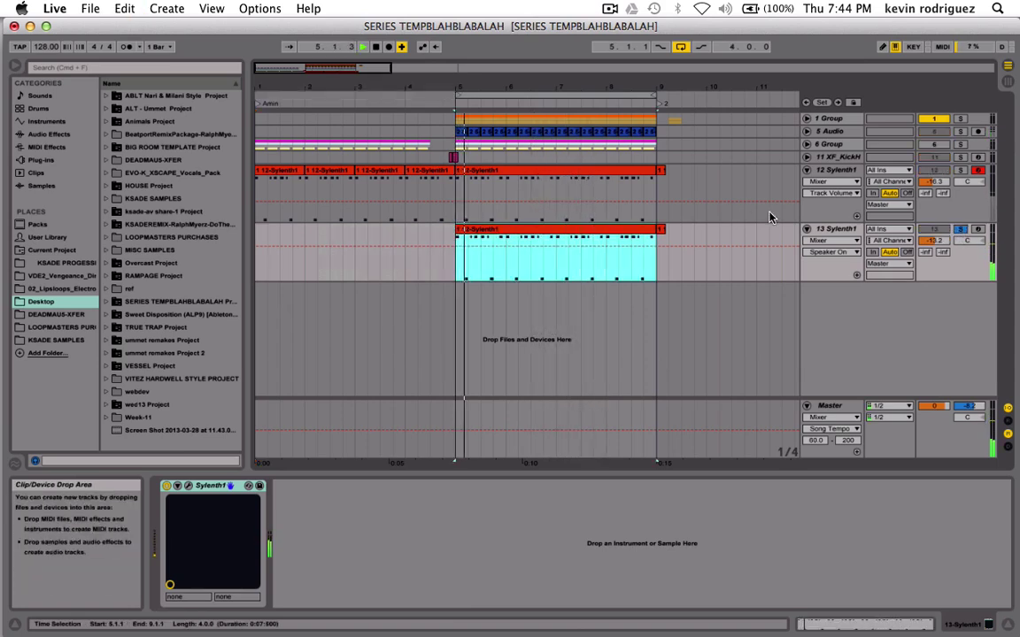
# Open track 13's Sylenth1 and audition its sound with distortion switched on and back off.
pyautogui.click(835, 229)
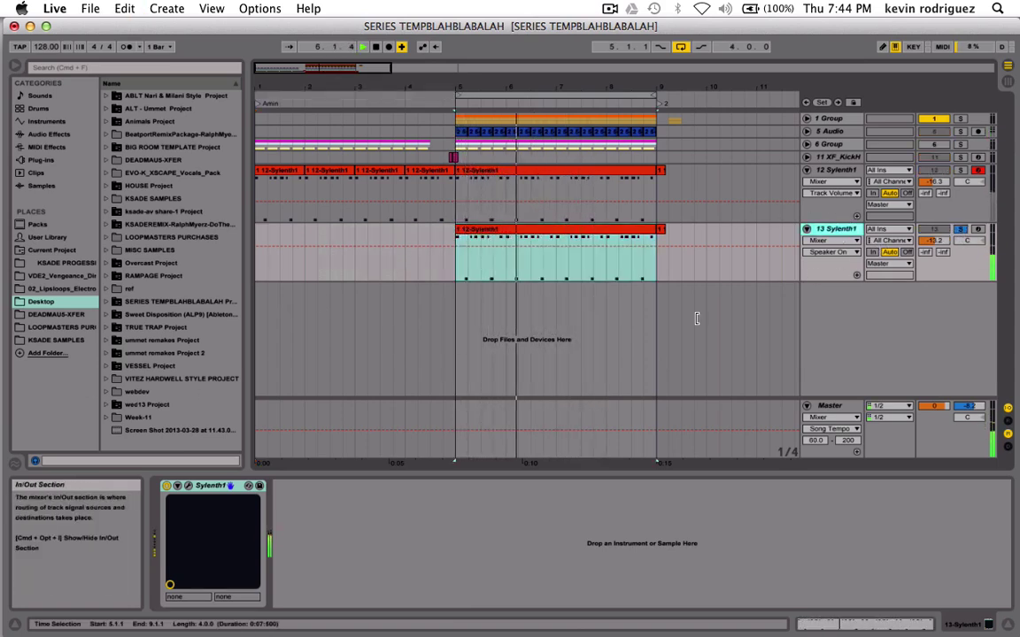
pyautogui.click(187, 485)
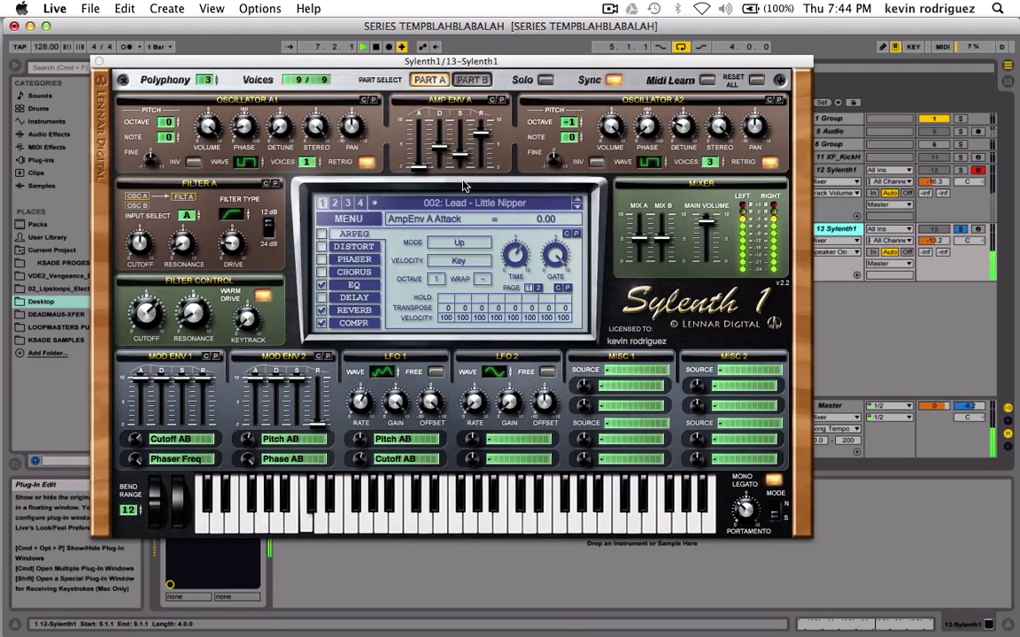
pyautogui.click(322, 248)
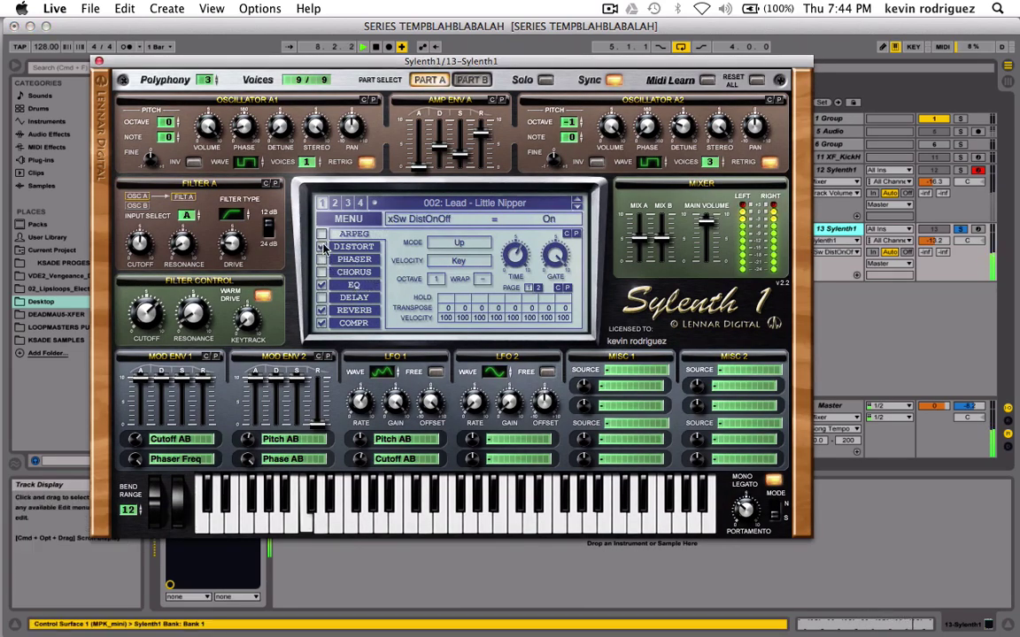
pyautogui.click(322, 248)
# Raise the Sylenth1 portamento time to 6.62 during playback, then unsolo track 13.
pyautogui.click(748, 511)
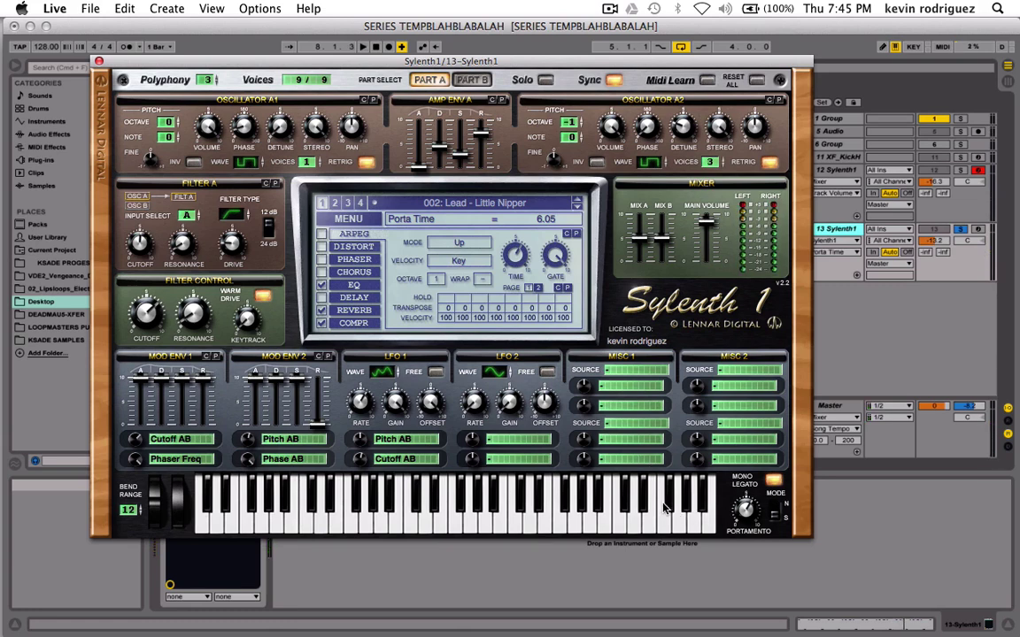
pyautogui.press('space')
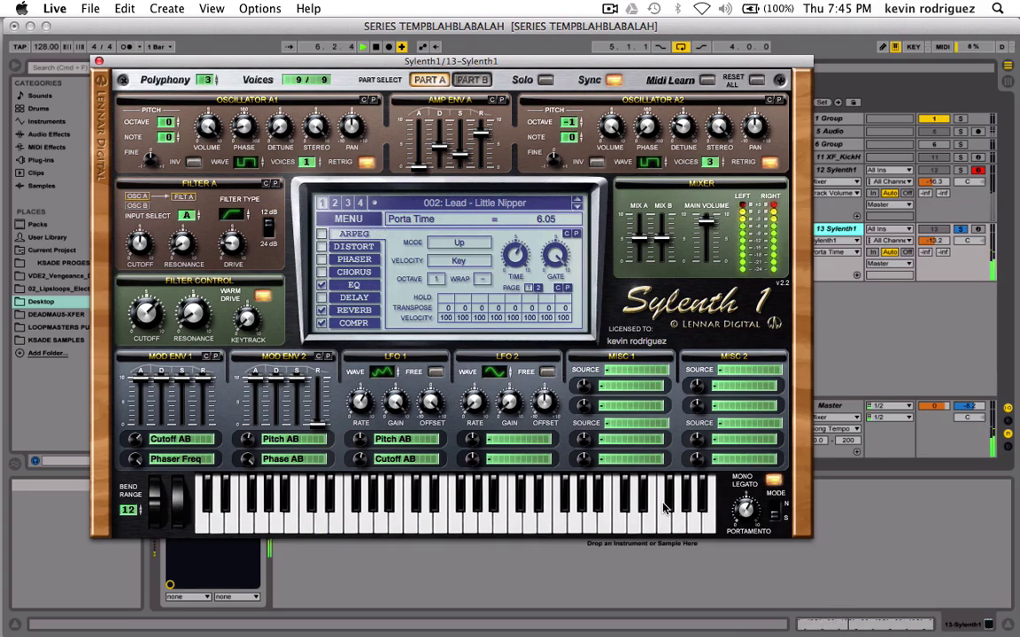
pyautogui.moveTo(748, 517); pyautogui.dragTo(747, 501)
pyautogui.click(960, 232)
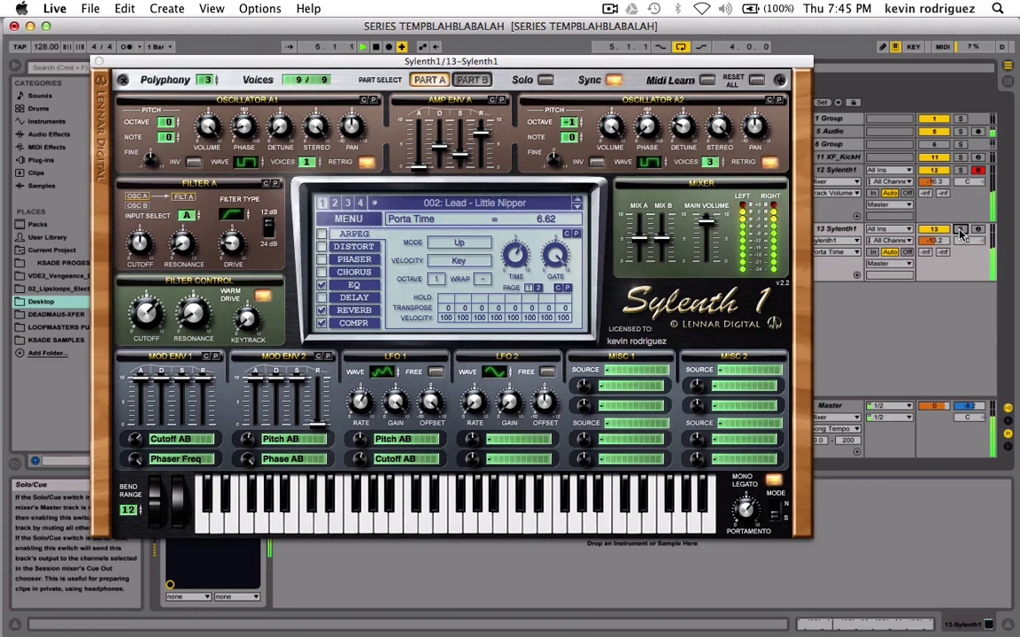
# Set the Sylenth1 reverb dry/wet to 50% while playing, then close the plug-in window.
pyautogui.click(349, 311)
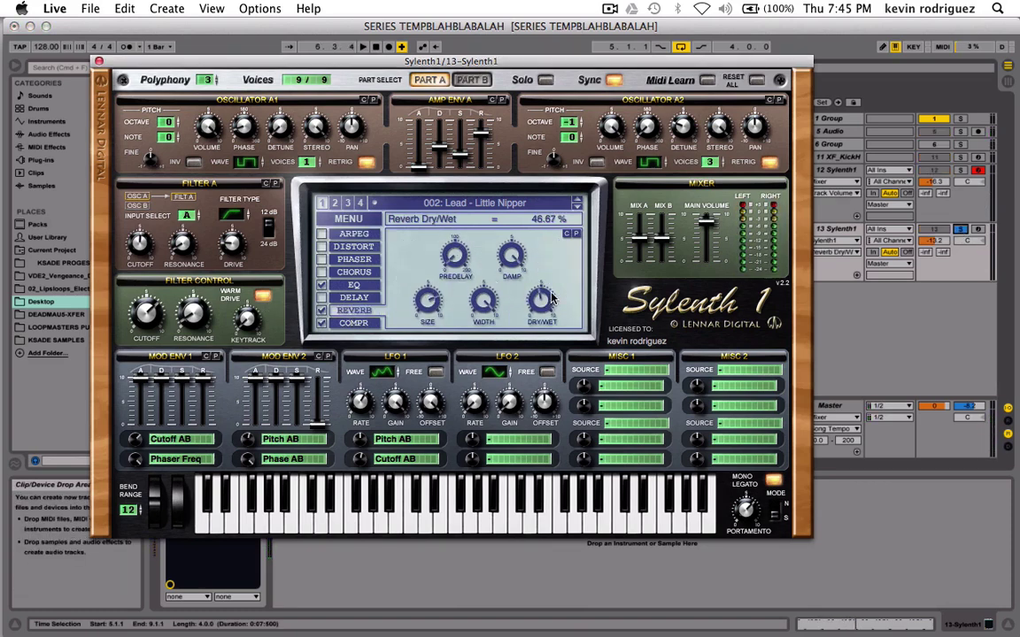
pyautogui.press('space')
pyautogui.moveTo(548, 299); pyautogui.dragTo(547, 272)
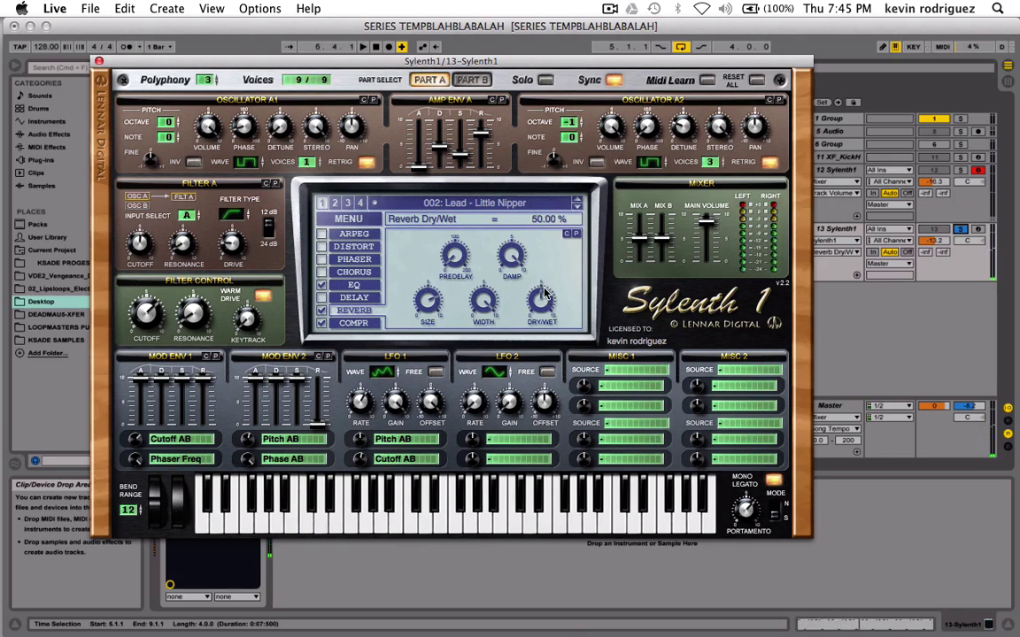
pyautogui.click(100, 62)
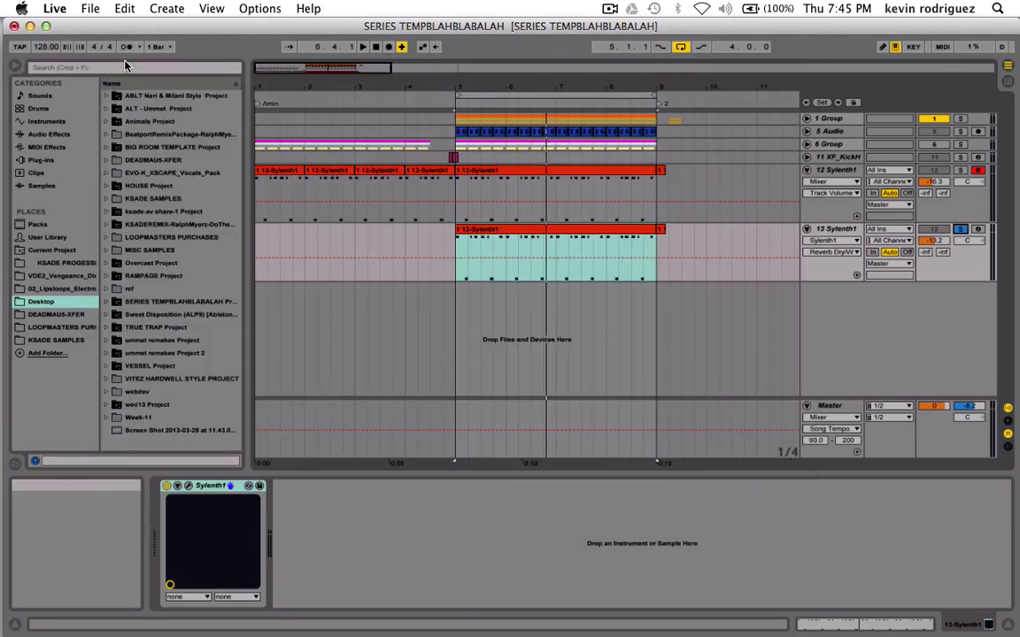
# Unsolo track 13 and play the full loop from bar 5.
pyautogui.click(440, 251)
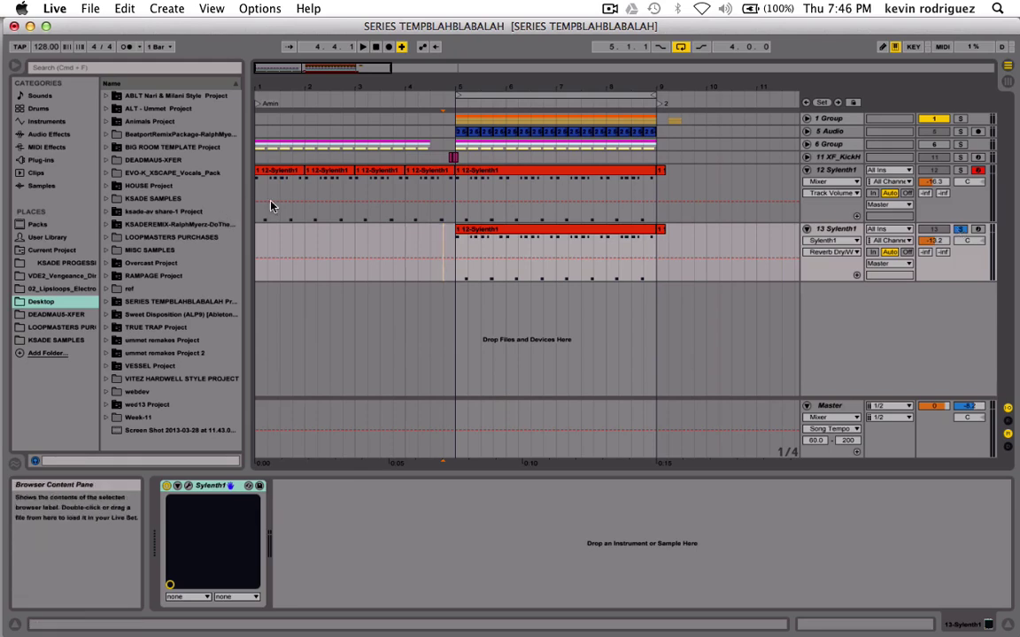
pyautogui.click(256, 239)
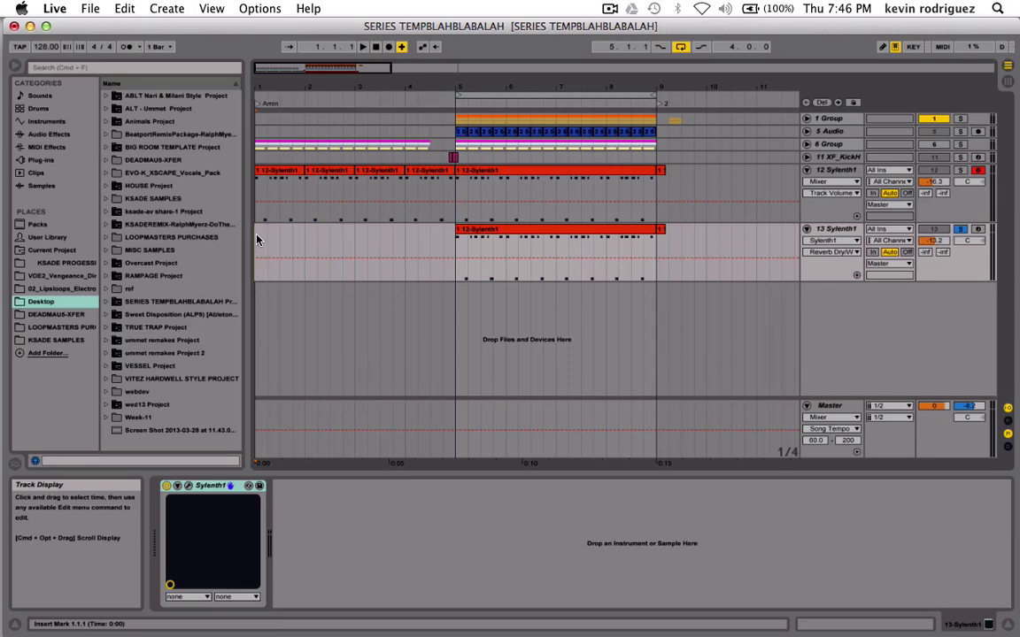
pyautogui.click(959, 230)
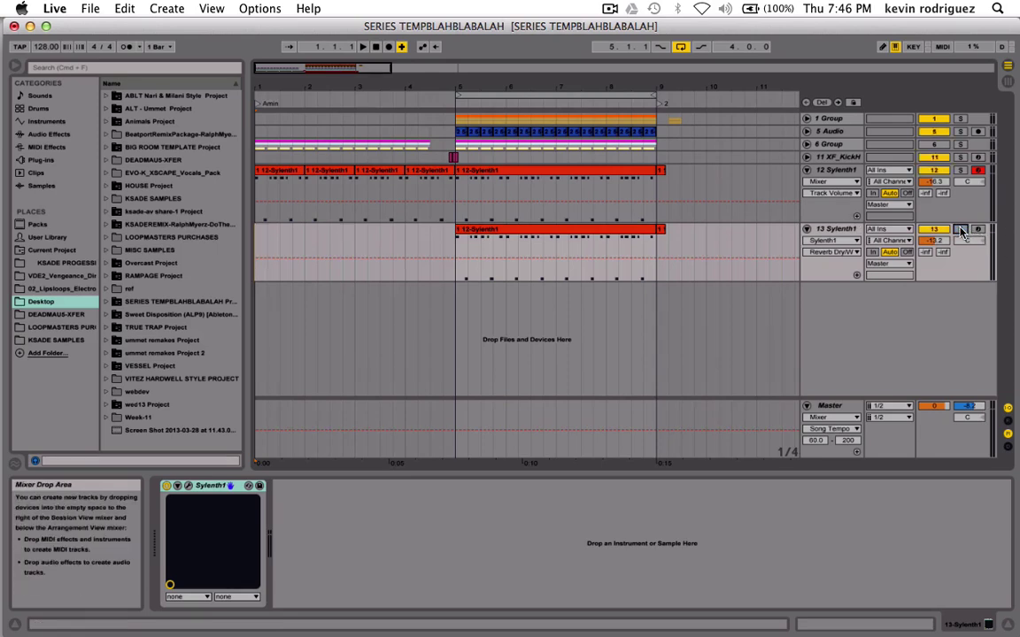
pyautogui.click(457, 228)
pyautogui.press('space')
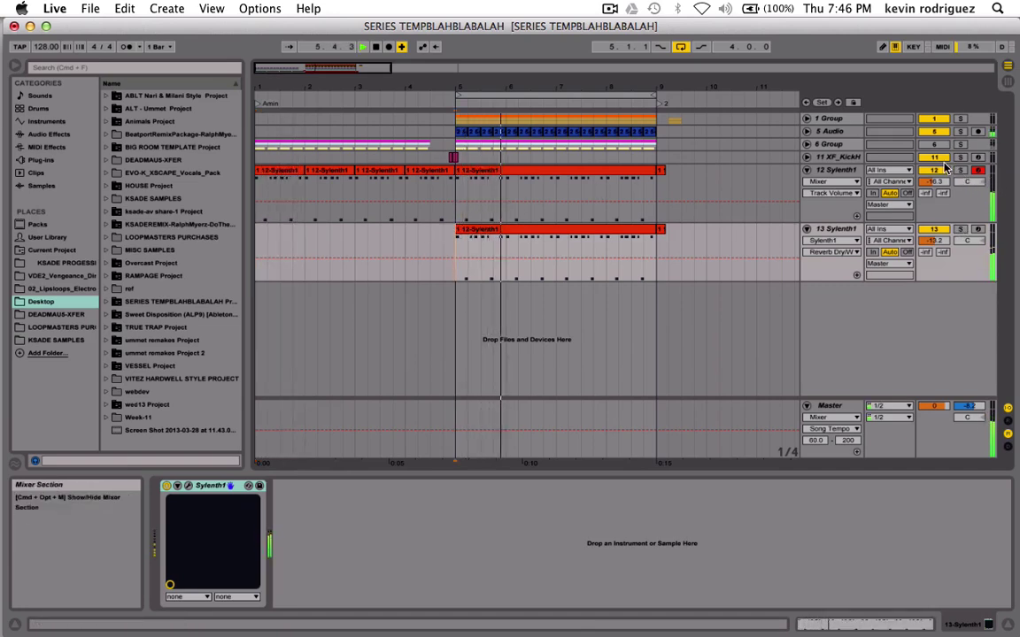
# Group the two Sylenth1 lead tracks, 12 and 13, into one group track.
pyautogui.click(832, 169)
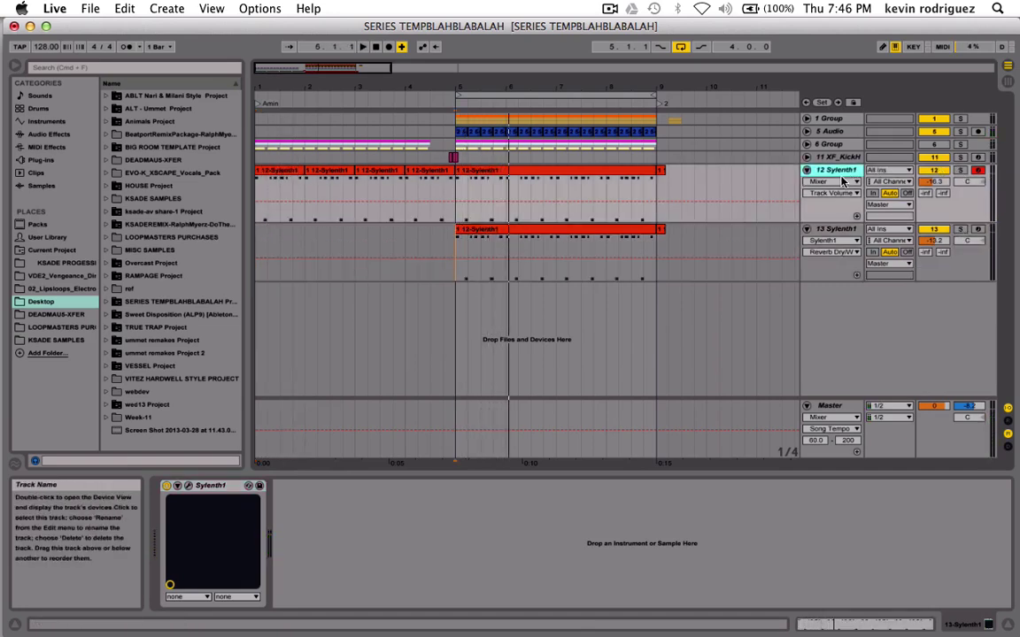
pyautogui.keyDown('shift'); pyautogui.click(832, 229); pyautogui.keyUp('shift')
pyautogui.press('super+g')
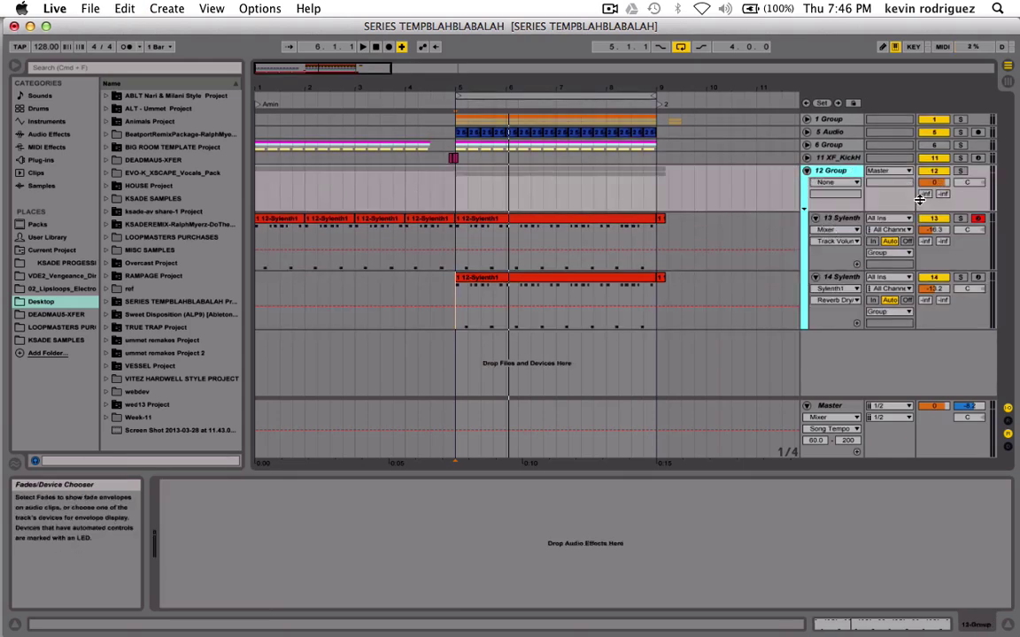
# Audition the lead group soloed, then its second Sylenth1 track soloed, and return to the full mix.
pyautogui.click(960, 170)
pyautogui.press('space')
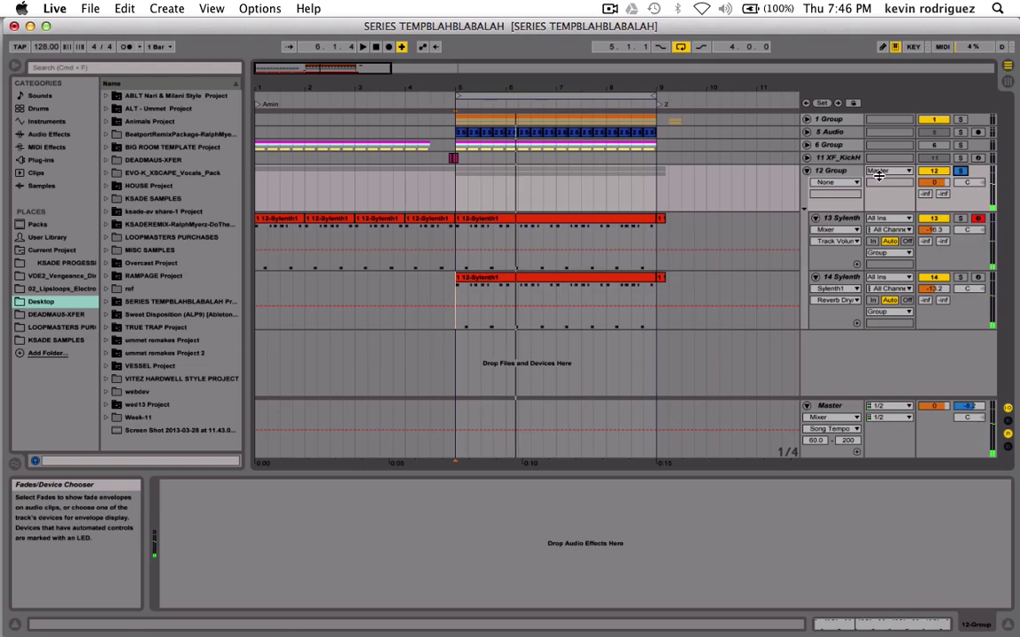
pyautogui.click(961, 280)
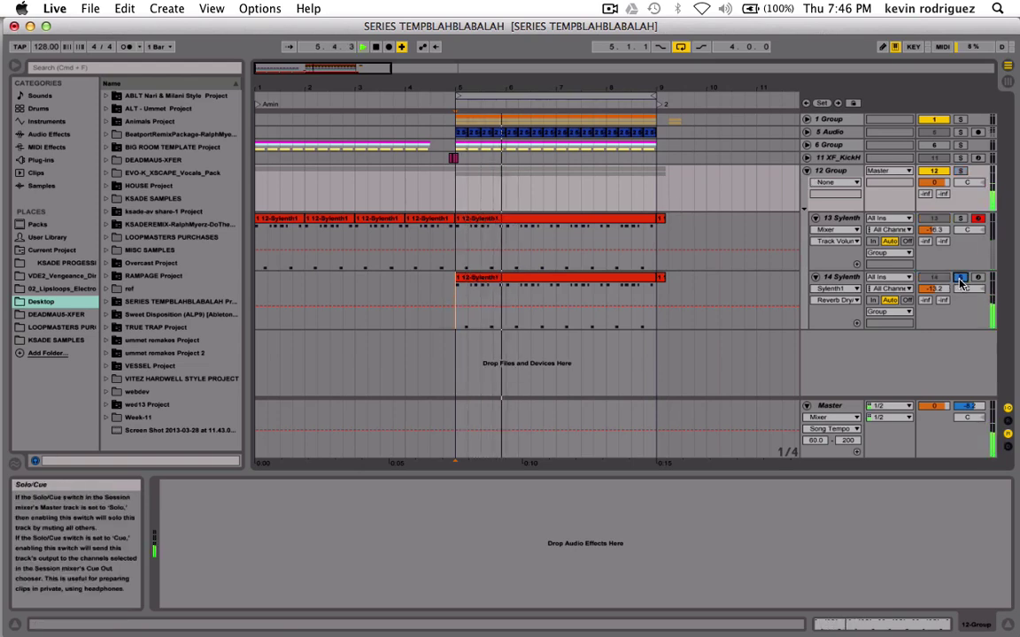
pyautogui.click(960, 280)
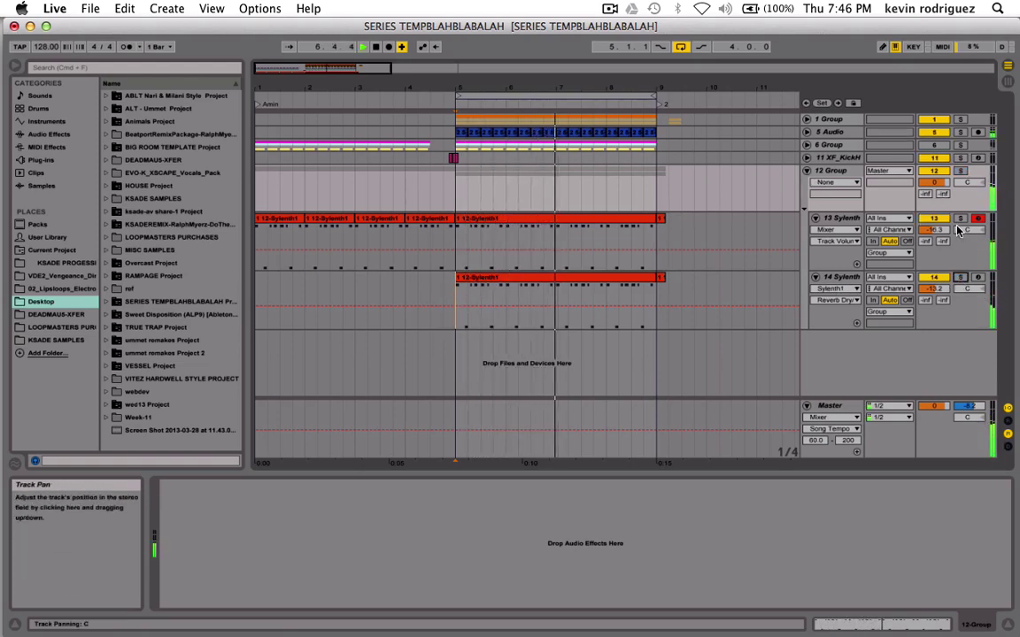
# Add an Auto Filter from the audio effects to the Sylenth1 lead group, track 12.
pyautogui.click(842, 218)
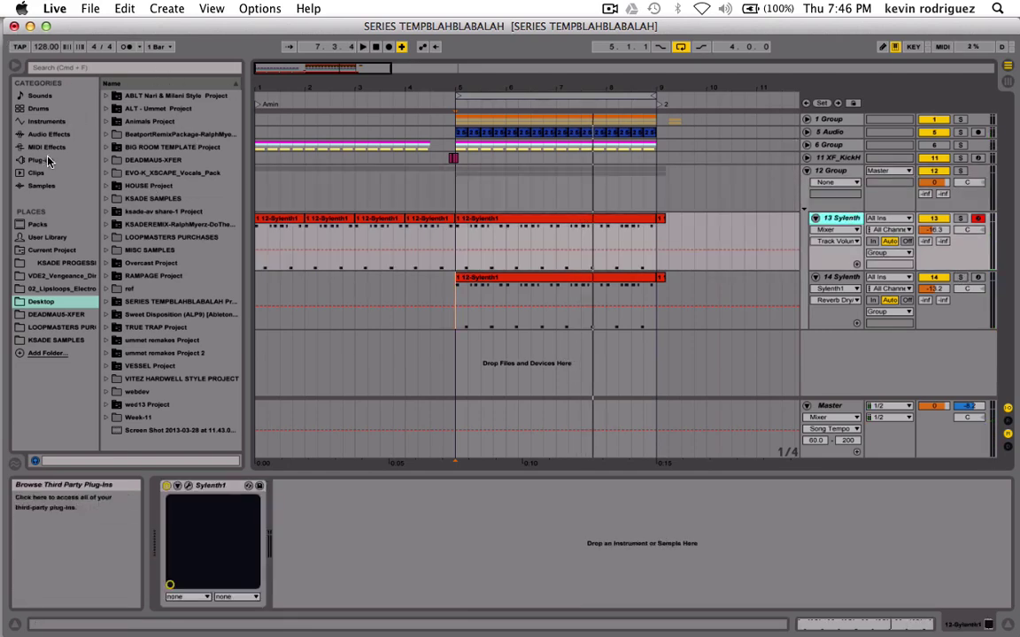
pyautogui.click(35, 134)
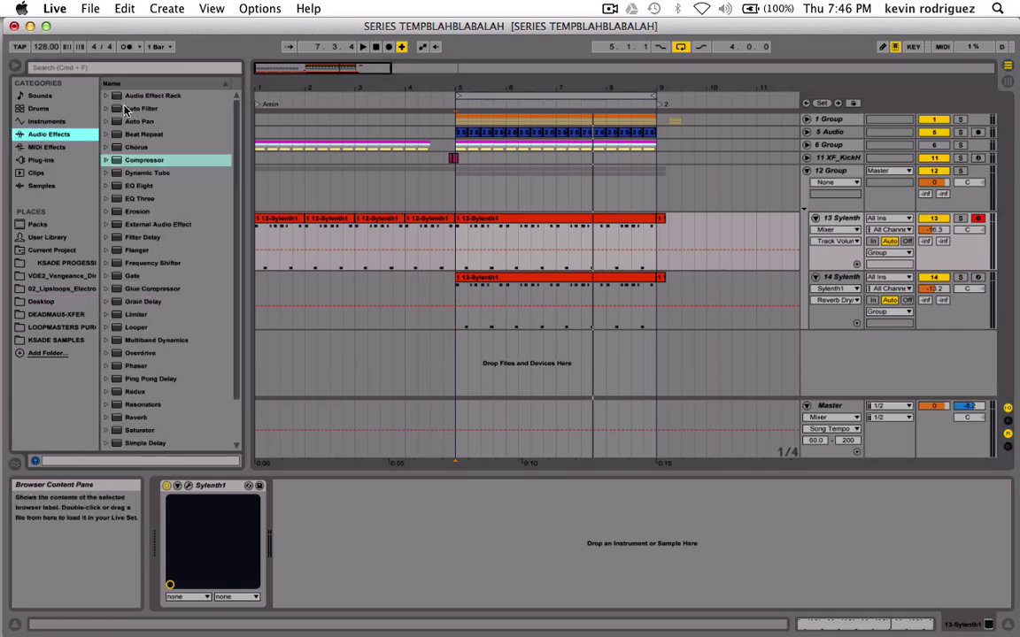
pyautogui.moveTo(131, 109); pyautogui.dragTo(214, 117)
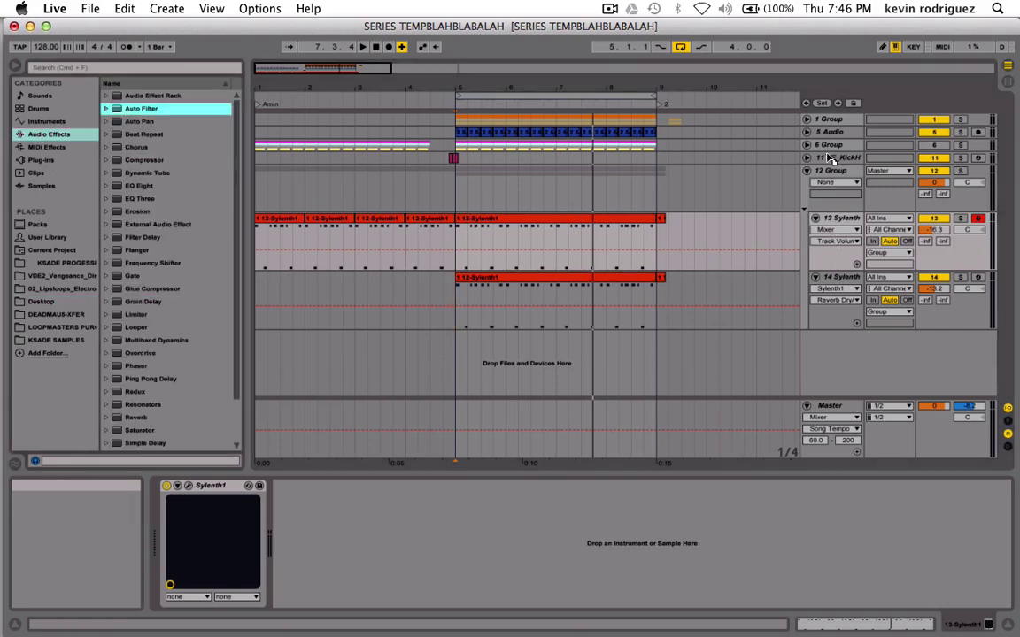
pyautogui.moveTo(825, 175); pyautogui.dragTo(823, 174)
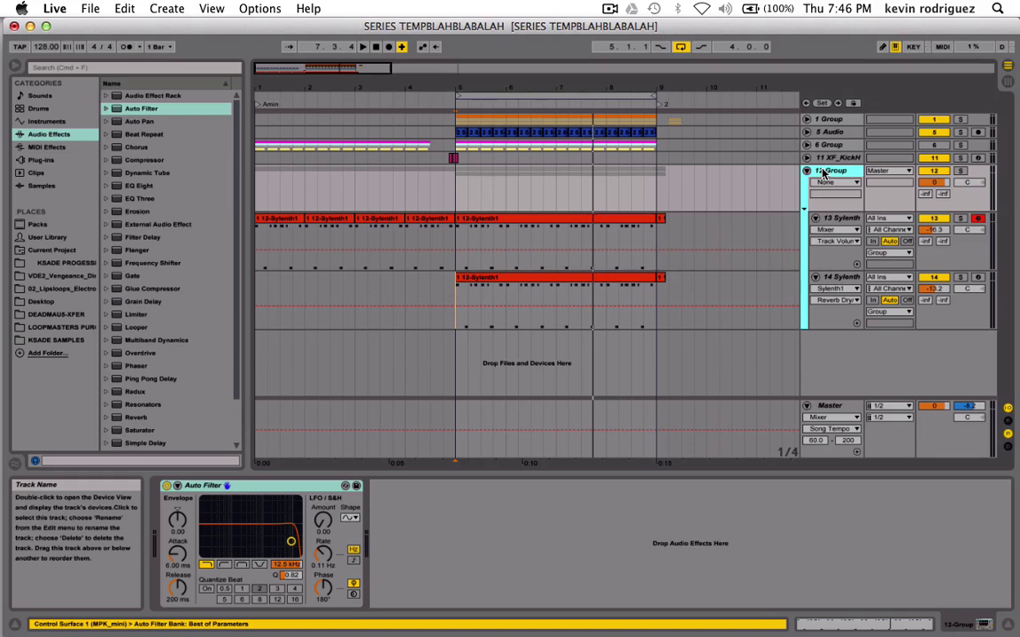
# Add an EQ Eight to track 13 after Sylenth1 and make filter 1 a low cut at about 255 Hz.
pyautogui.click(839, 218)
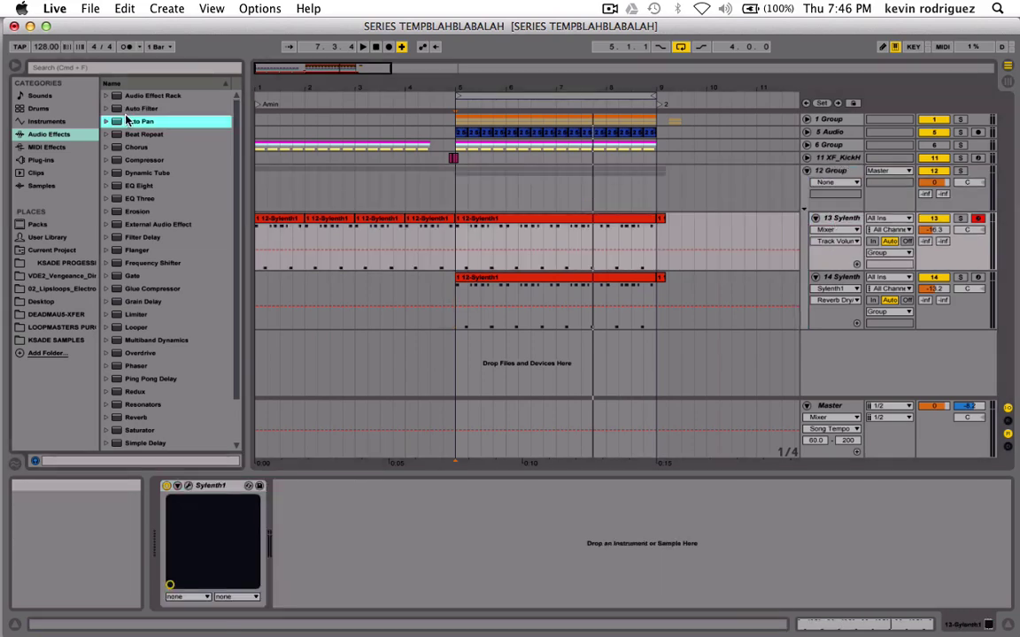
pyautogui.scroll(-3, 158, 373)
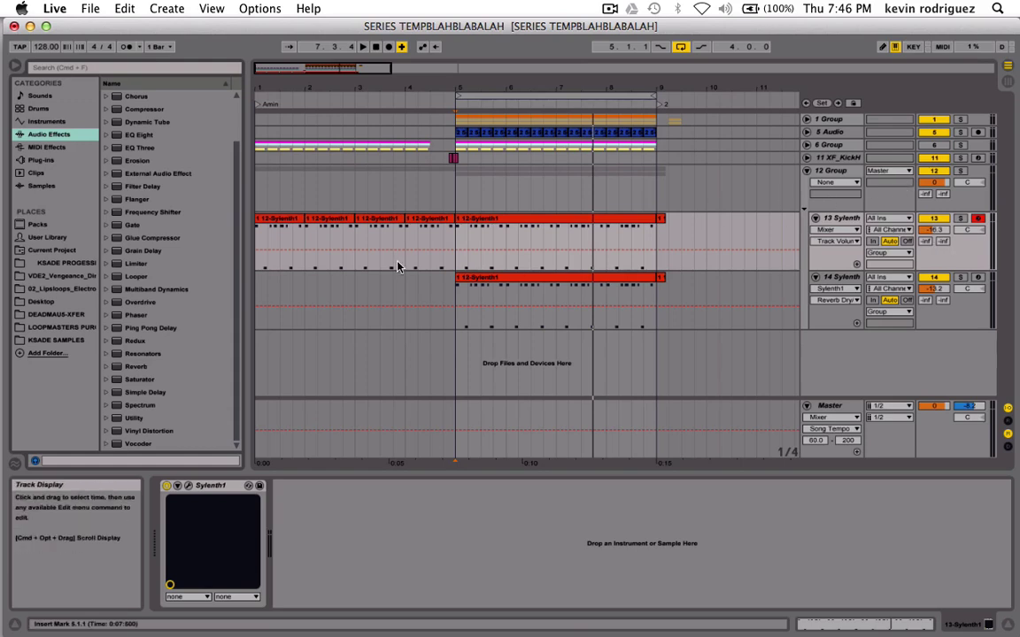
pyautogui.scroll(3, 150, 284)
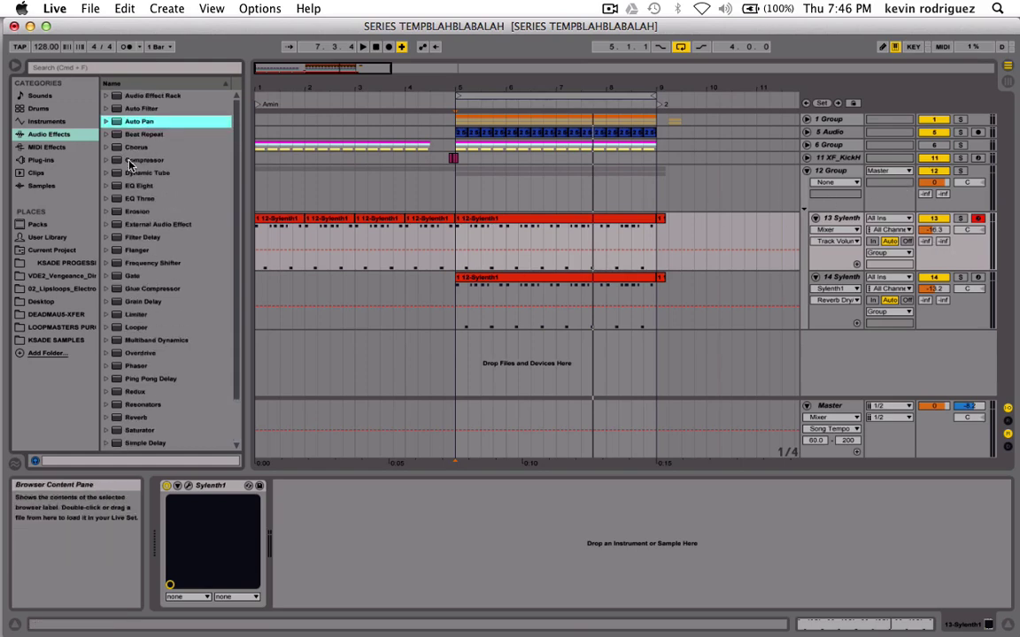
pyautogui.moveTo(140, 190); pyautogui.dragTo(346, 553)
pyautogui.click(320, 589)
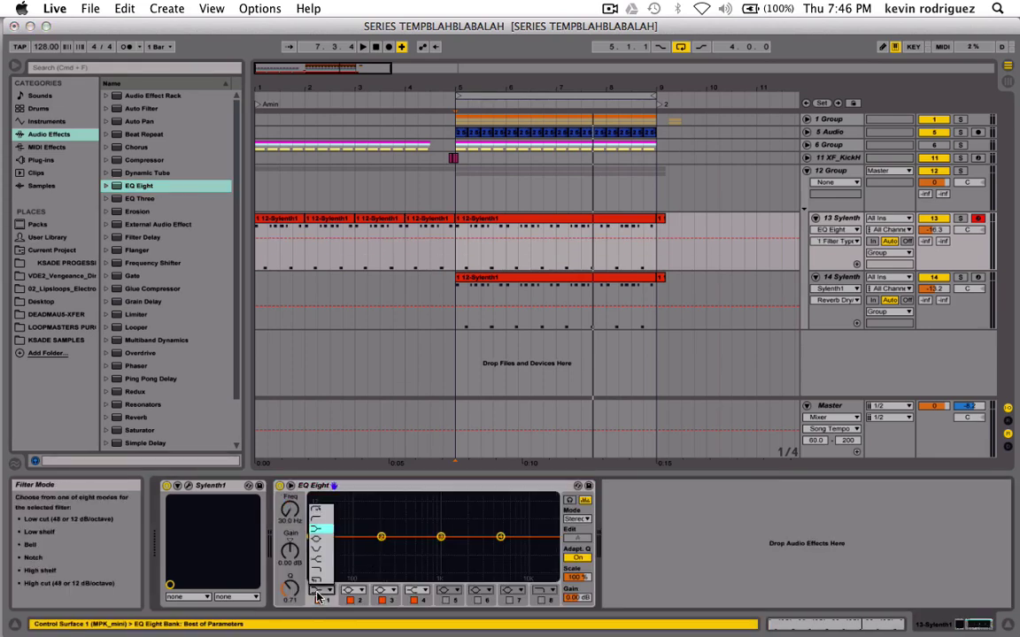
pyautogui.click(319, 459)
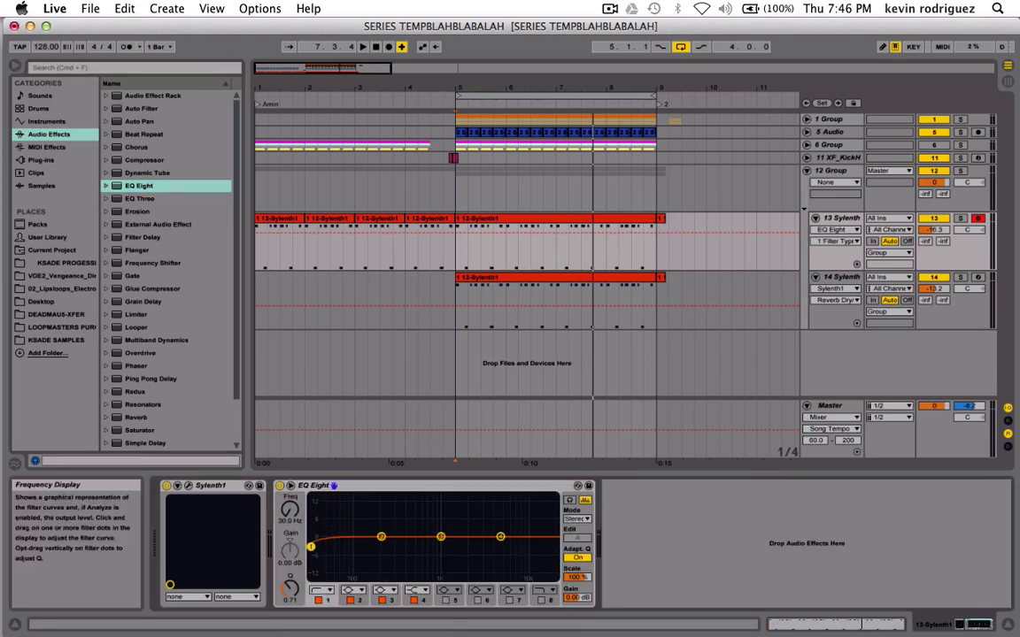
pyautogui.moveTo(311, 546); pyautogui.dragTo(390, 544)
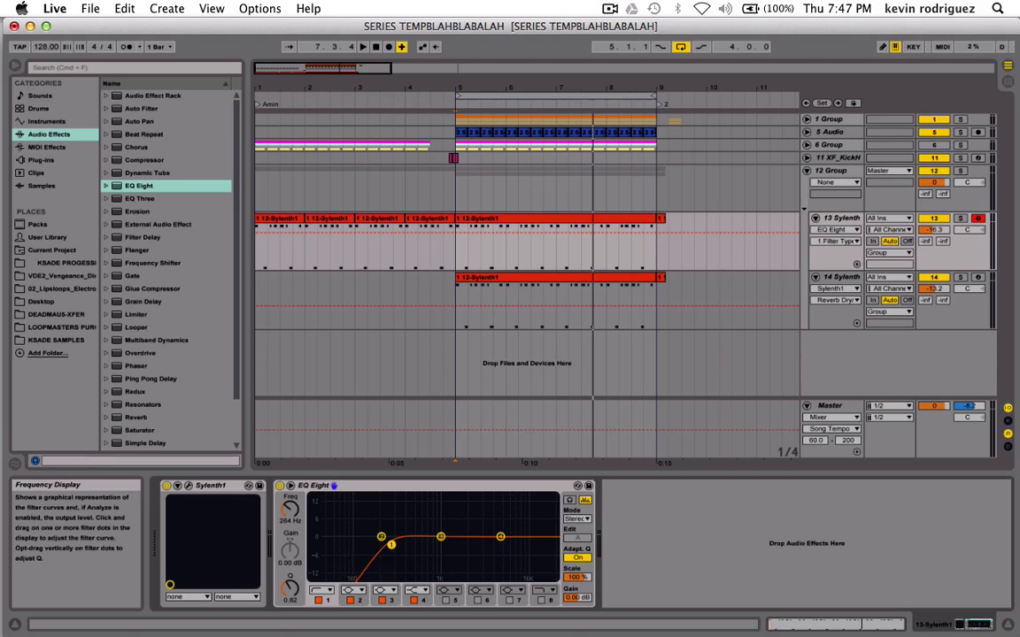
pyautogui.moveTo(390, 543); pyautogui.dragTo(391, 551)
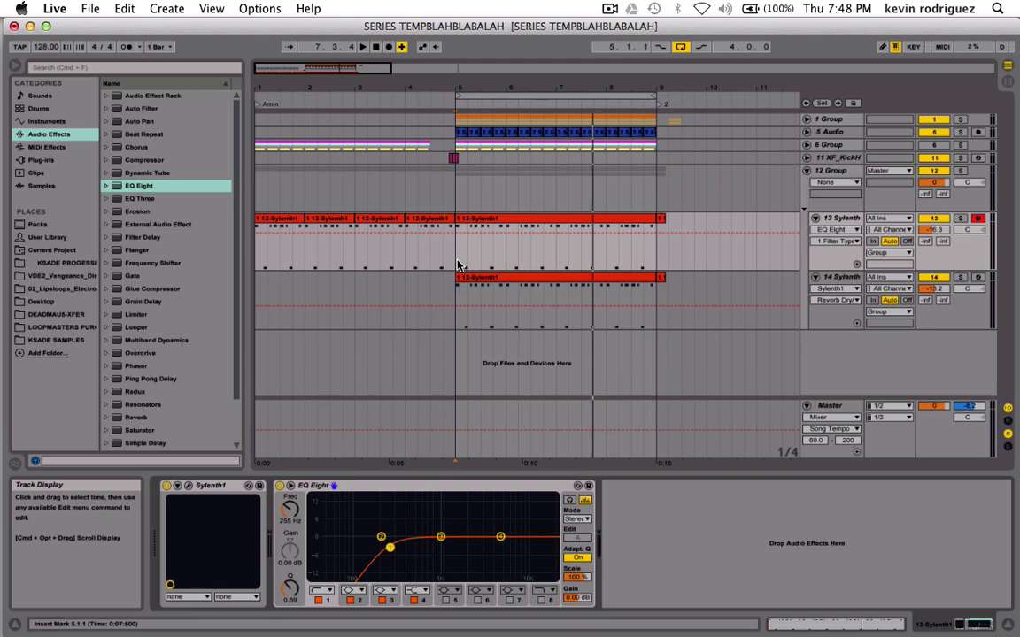
# Play track 13 soloed and compare its sound with the EQ Eight bypassed and active.
pyautogui.click(412, 487)
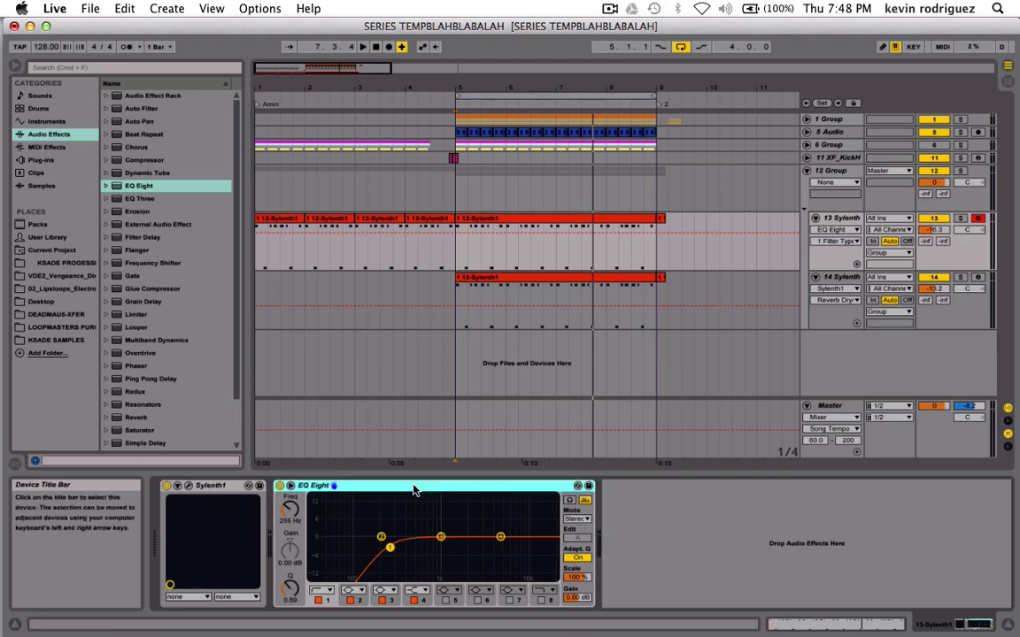
pyautogui.click(960, 219)
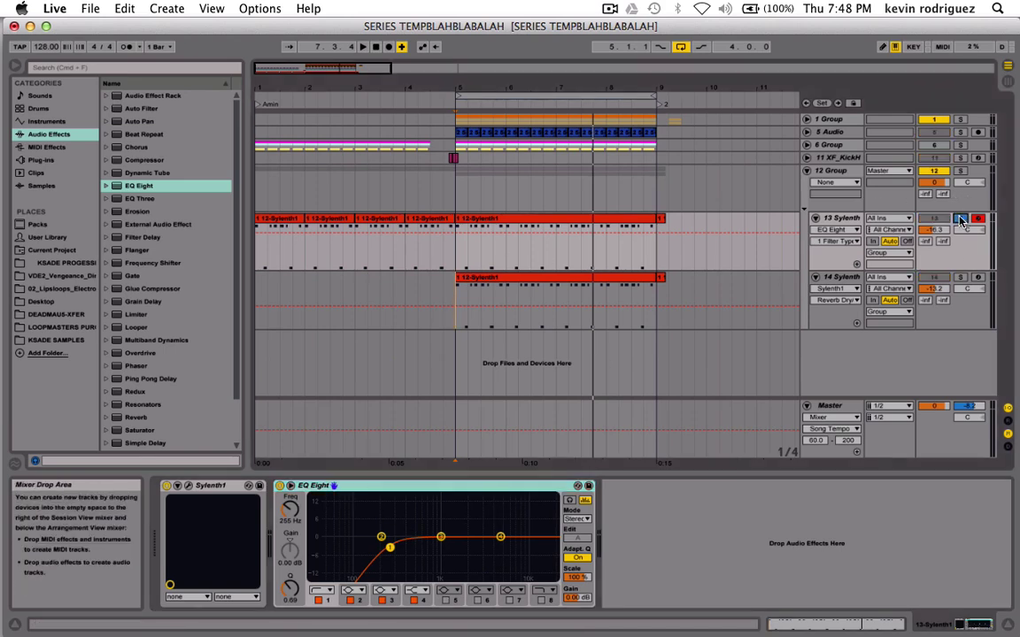
pyautogui.press('space')
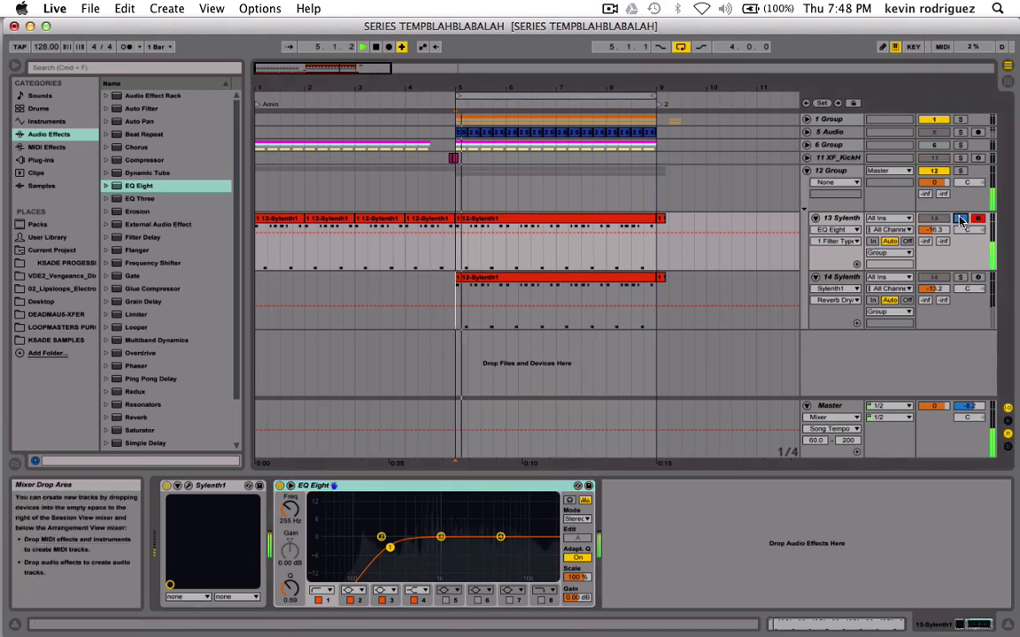
pyautogui.click(281, 486)
pyautogui.click(281, 487)
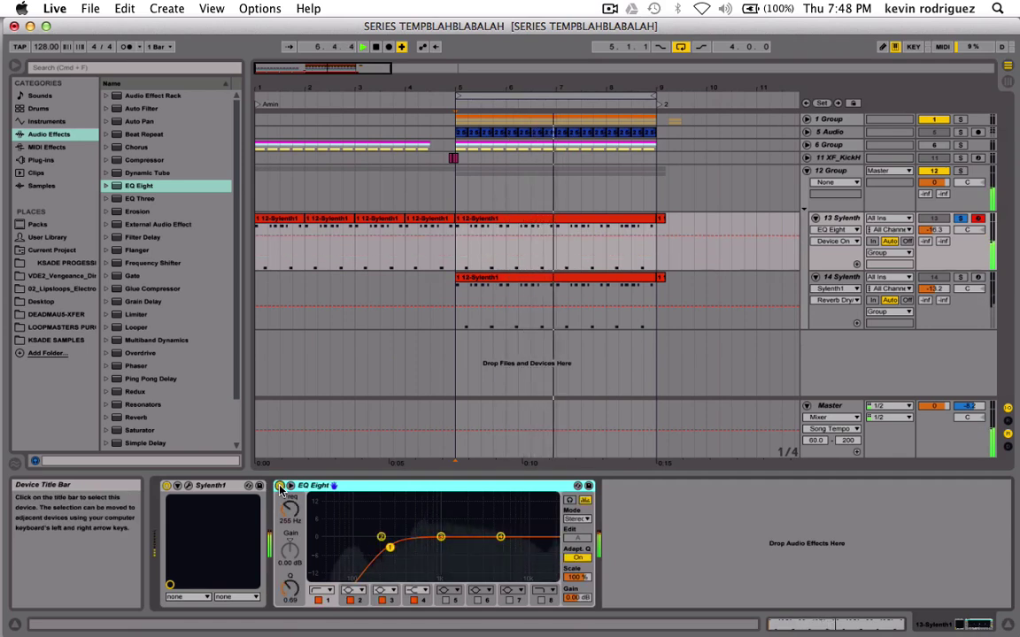
# Raise the EQ Eight low cut during playback, enable filter 8 as a high cut at 15.8 kHz, and stop at bar 5.
pyautogui.moveTo(389, 548); pyautogui.dragTo(545, 549)
pyautogui.press('space')
pyautogui.press('space')
pyautogui.doubleClick(548, 547)
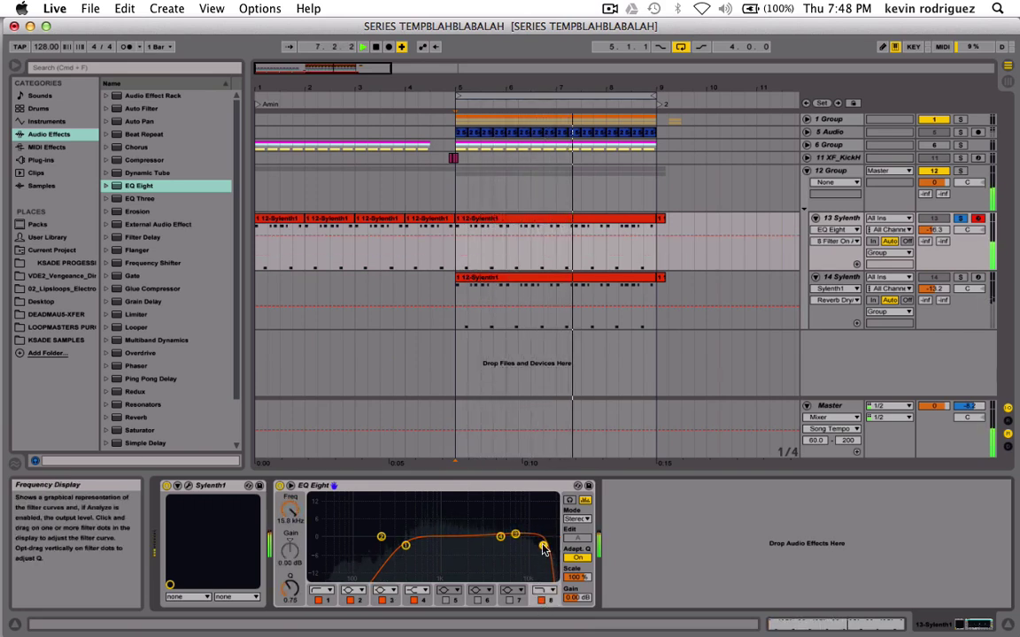
pyautogui.press('space')
pyautogui.click(456, 301)
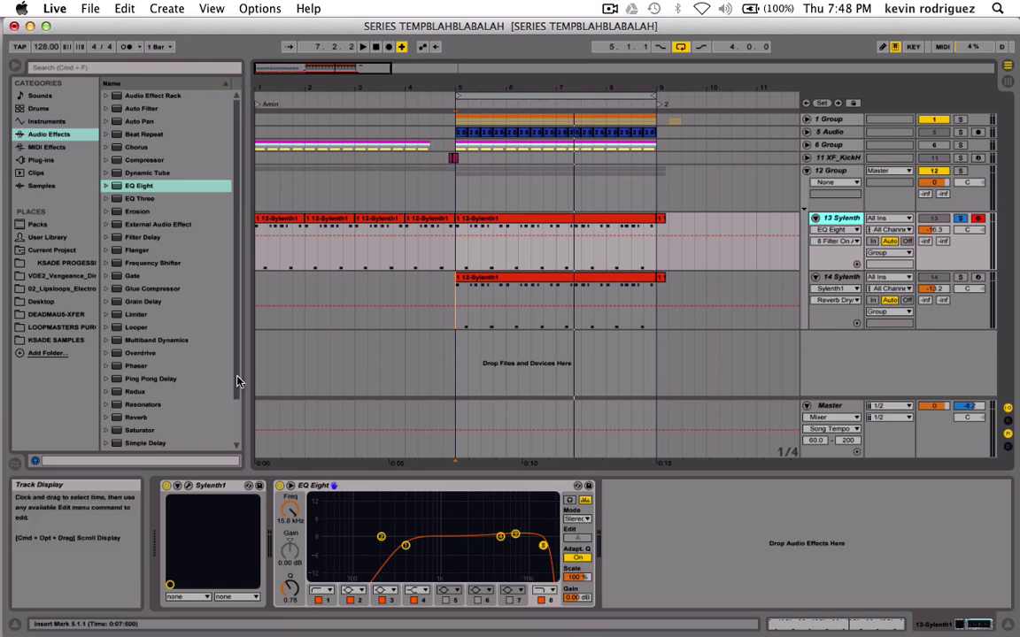
# Add Vinyl Distortion after the EQ Eight on track 13, with Tracing Model off, Pinch at 0.29 and 196 Hz, and Drive at 0.21.
pyautogui.scroll(-3, 124, 306)
pyautogui.moveTo(146, 431); pyautogui.dragTo(633, 512)
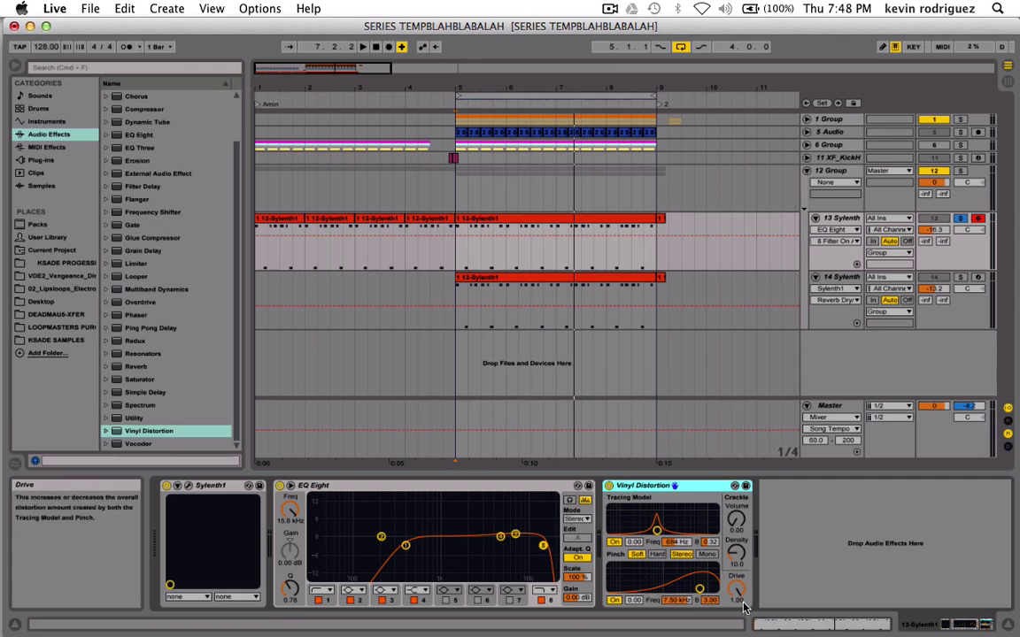
pyautogui.moveTo(735, 586); pyautogui.dragTo(735, 611)
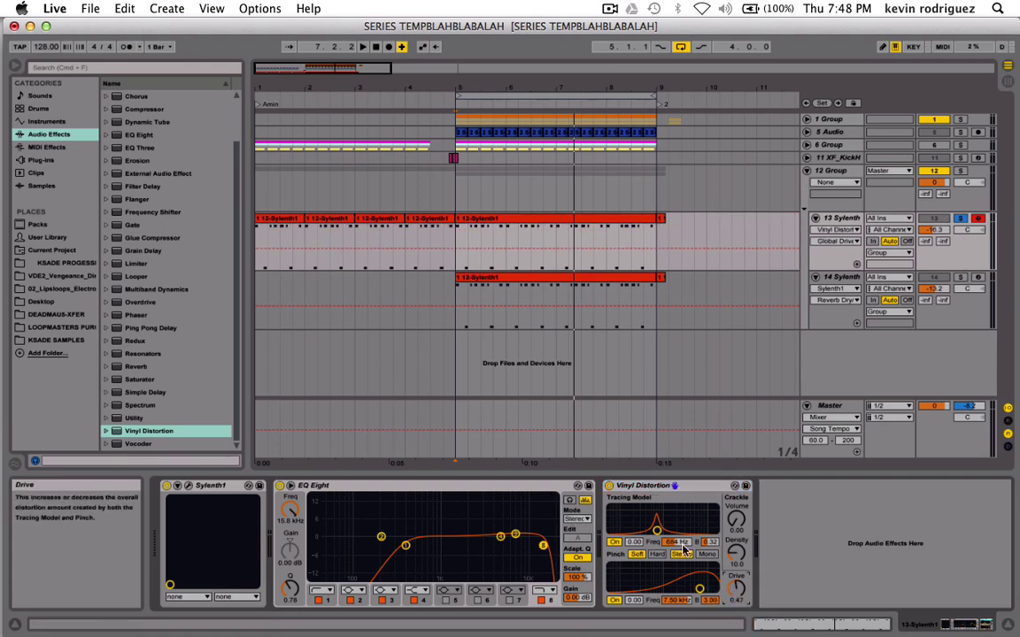
pyautogui.click(615, 543)
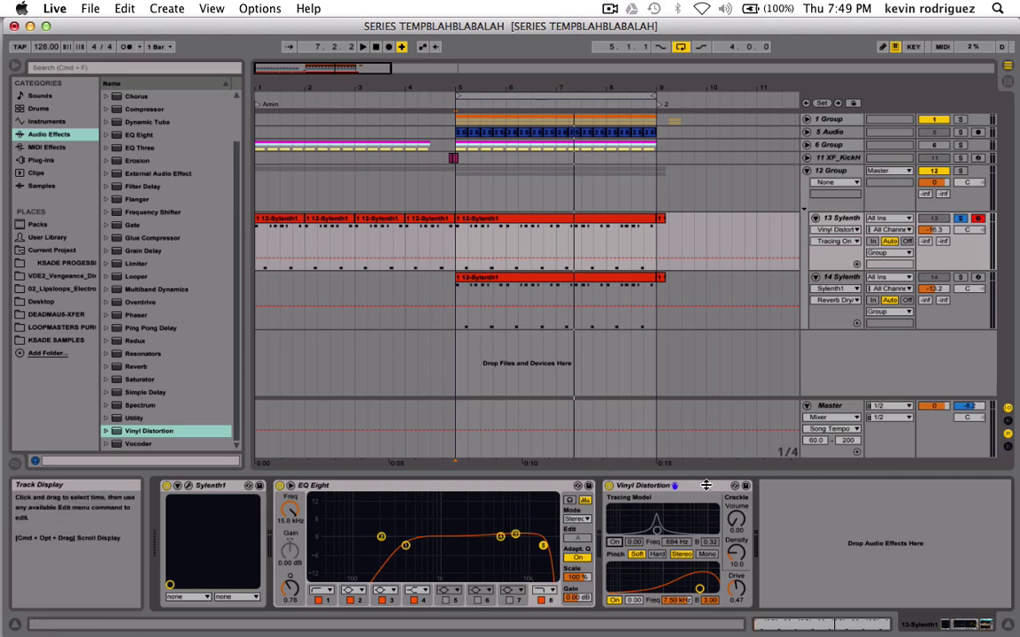
pyautogui.moveTo(698, 588); pyautogui.dragTo(634, 582)
pyautogui.press('space')
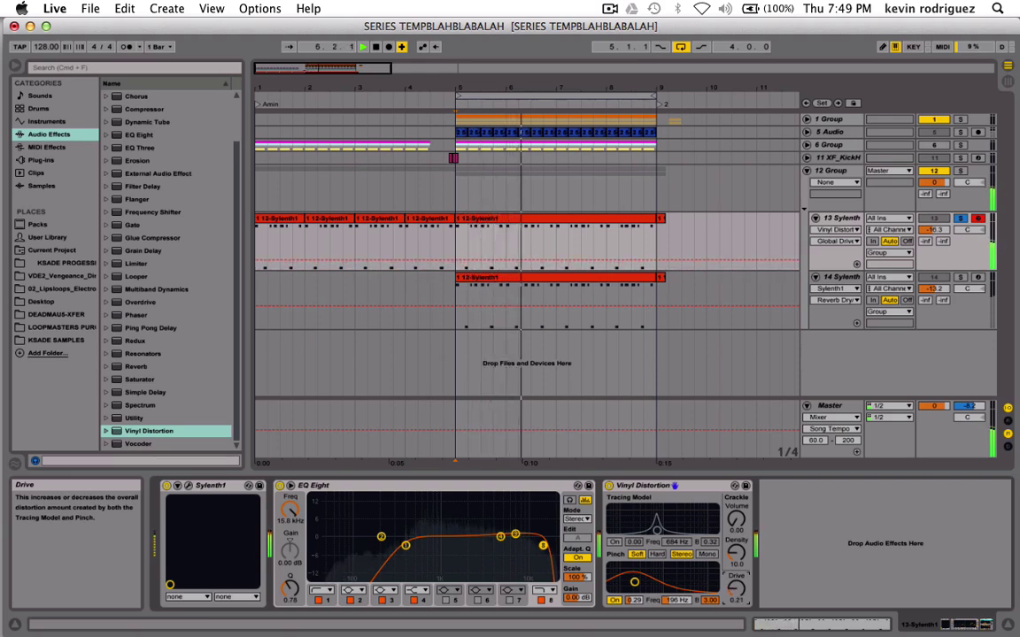
pyautogui.press('space')
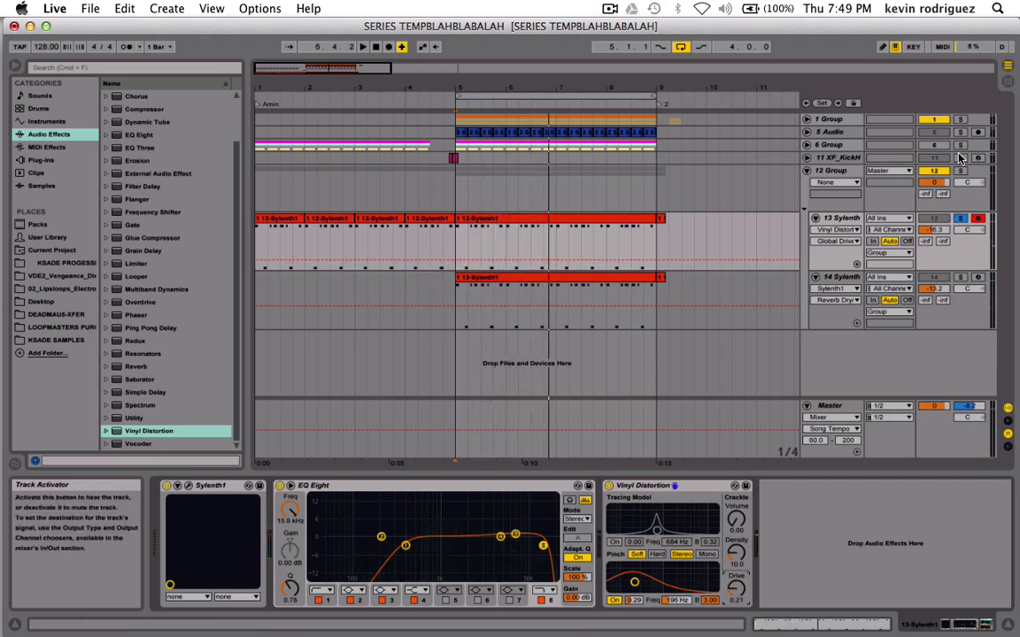
# Audition the soloed lead group, then add a Utility to track 14 with DC filtering on and width at 48%.
pyautogui.press('space')
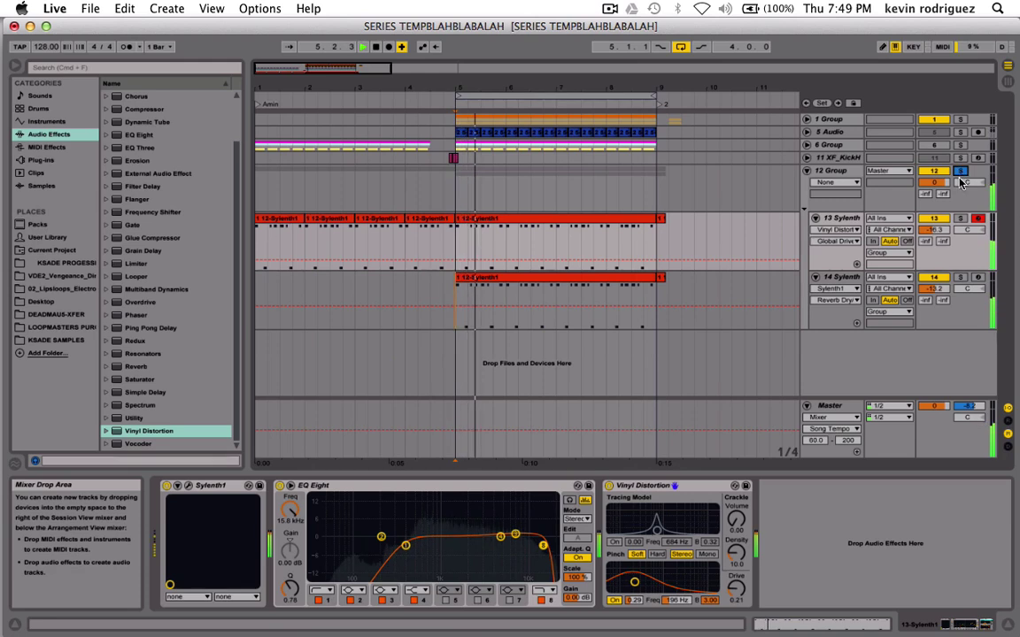
pyautogui.click(795, 280)
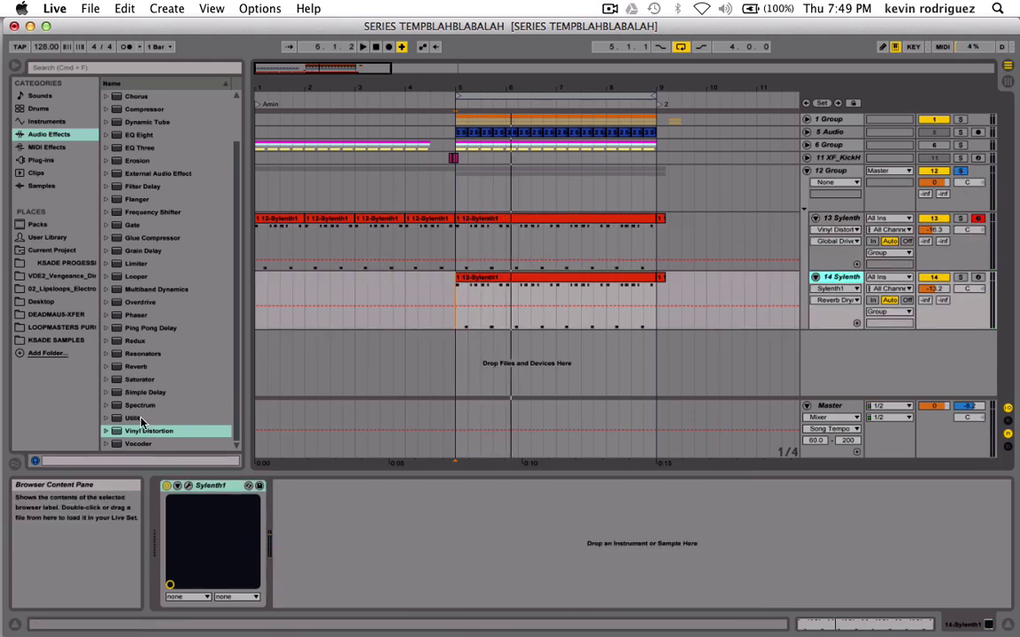
pyautogui.moveTo(133, 418); pyautogui.dragTo(369, 529)
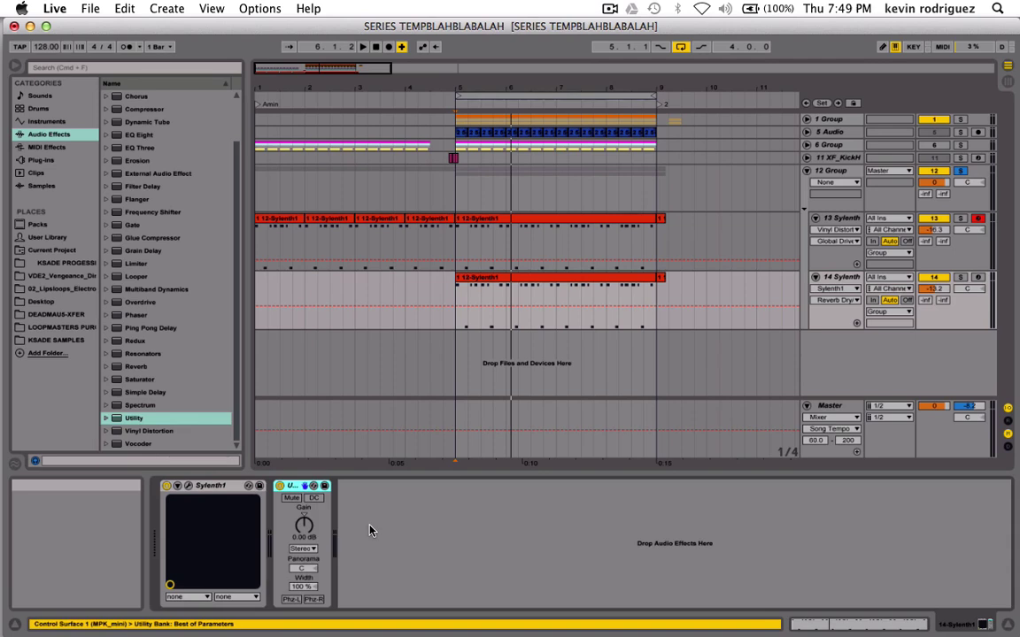
pyautogui.click(314, 499)
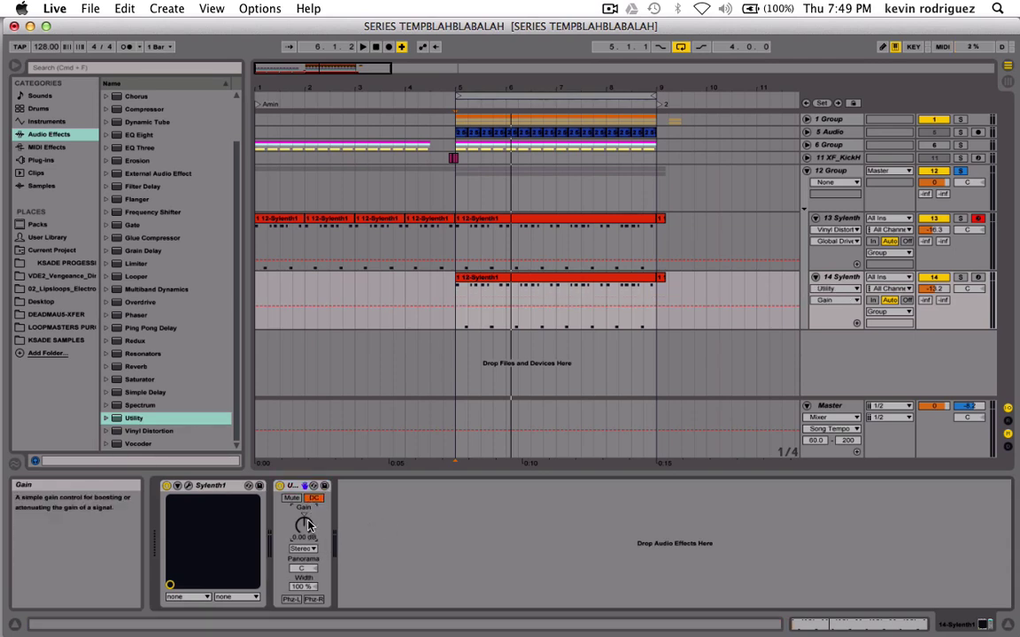
pyautogui.moveTo(305, 587); pyautogui.dragTo(304, 618)
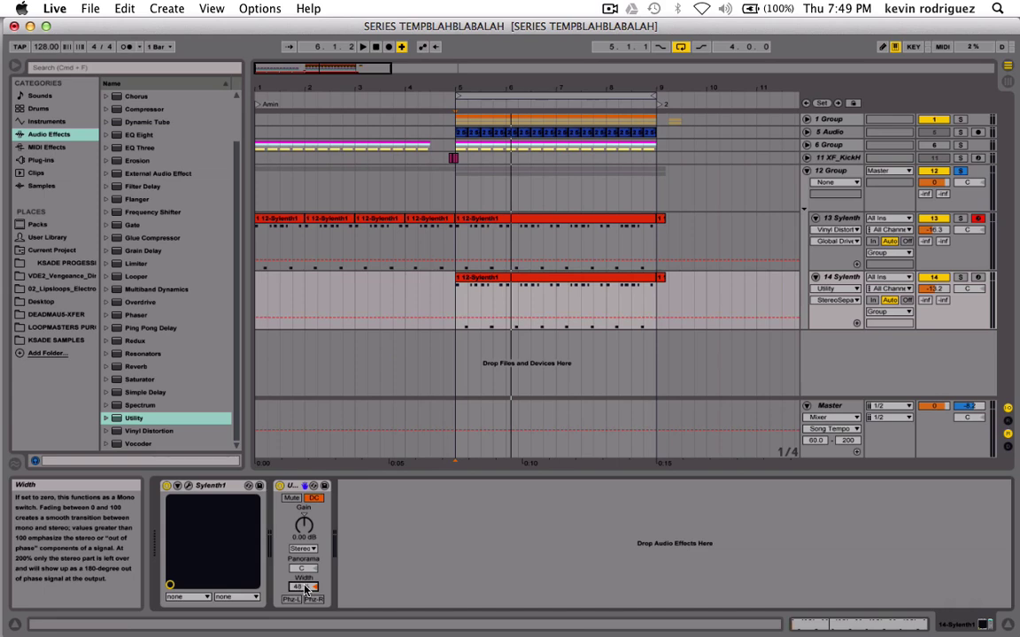
# Solo track 13 and add a Utility after Vinyl Distortion with DC filtering on, width at 153% and gain at 4.44 dB.
pyautogui.click(959, 218)
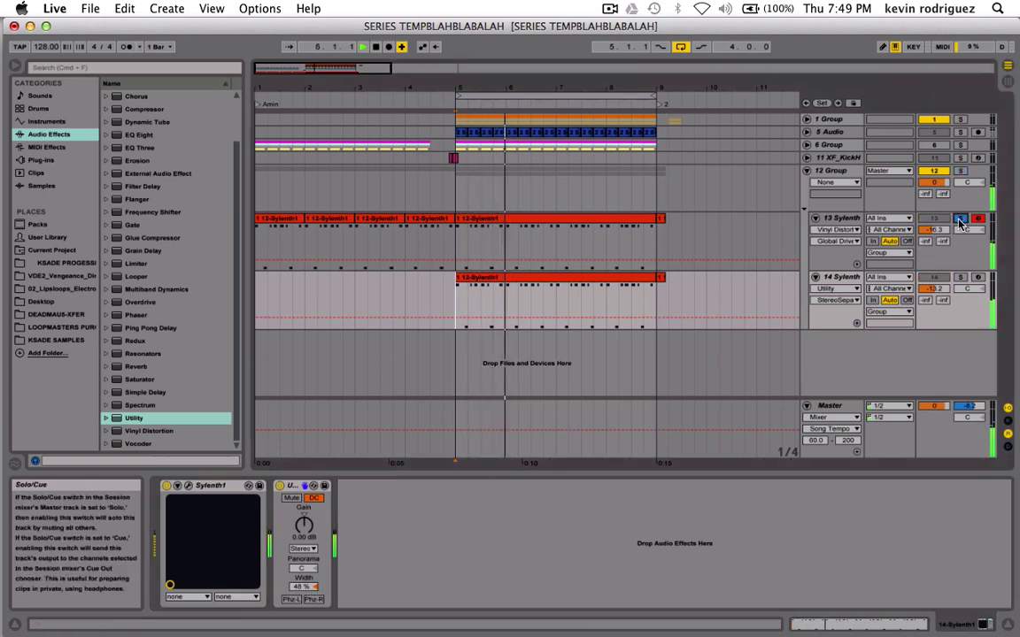
pyautogui.click(841, 218)
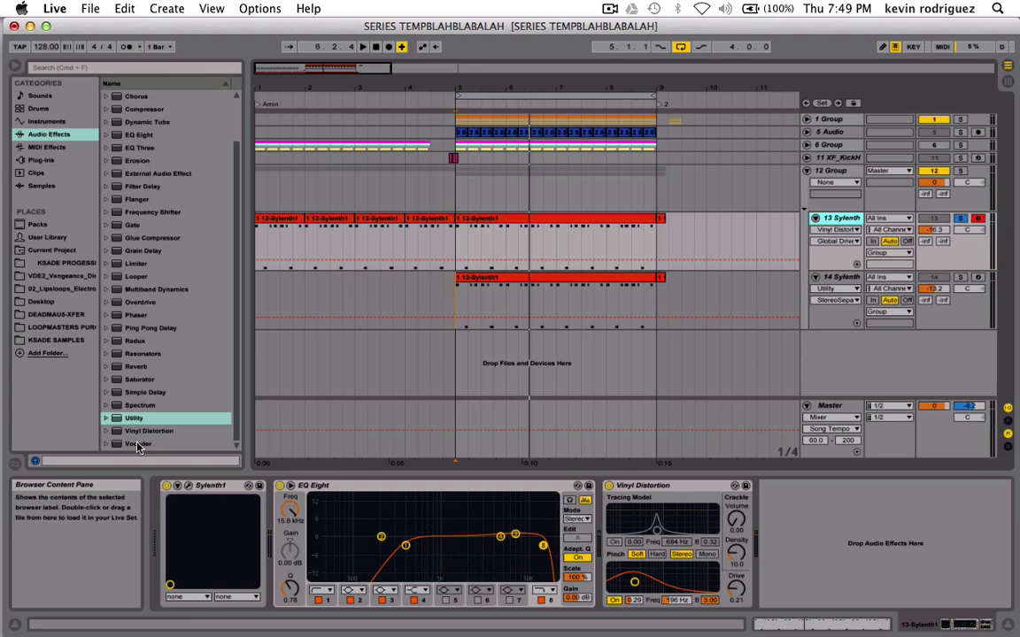
pyautogui.moveTo(133, 418); pyautogui.dragTo(806, 522)
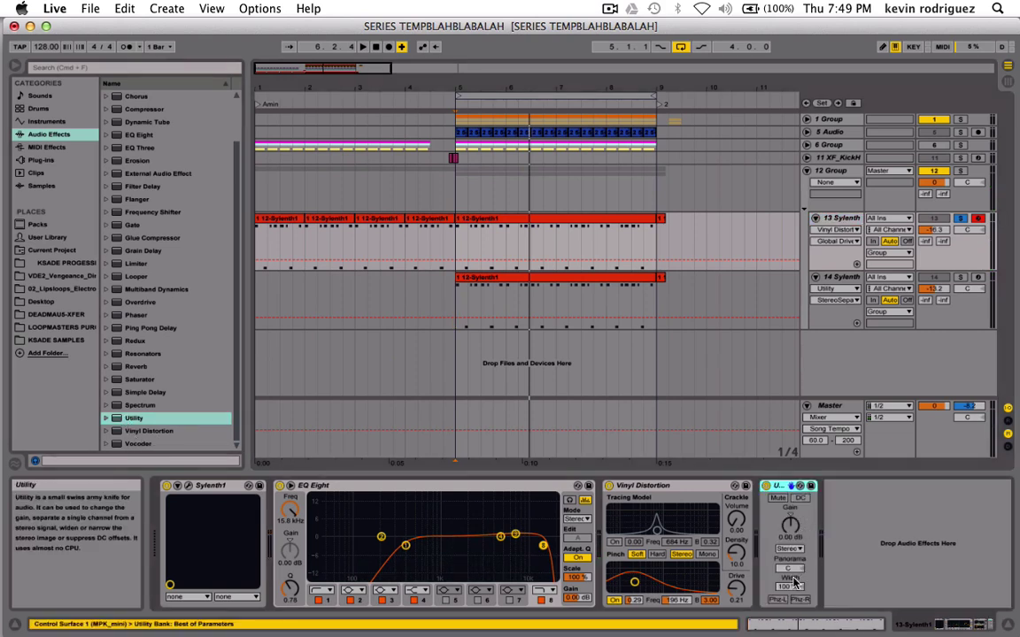
pyautogui.moveTo(793, 582); pyautogui.dragTo(796, 536)
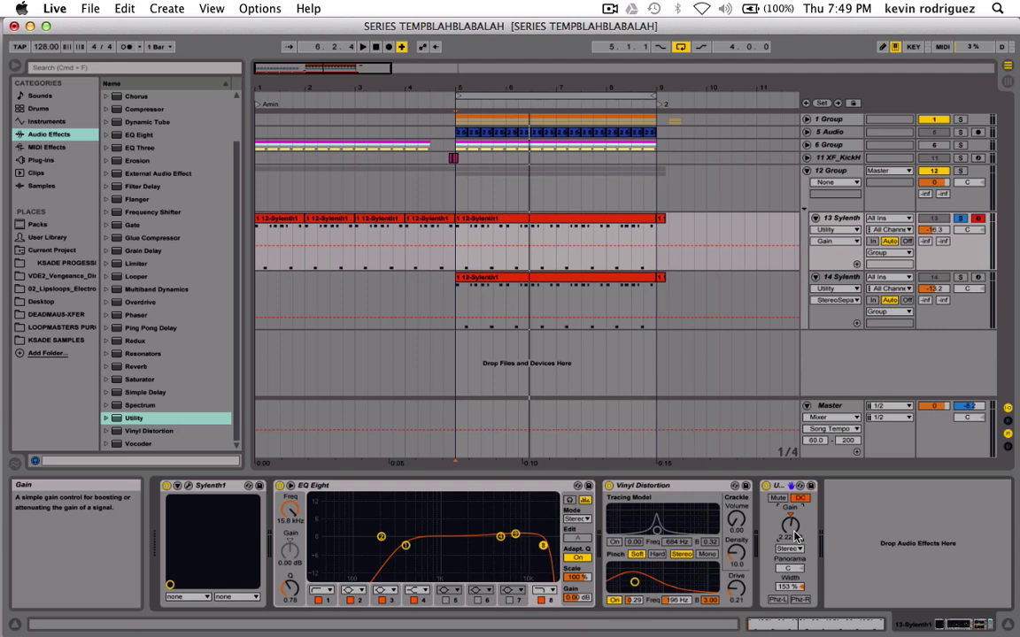
# Play the soloed track 13 and compare its sound with the Utility bypassed and active.
pyautogui.press('space')
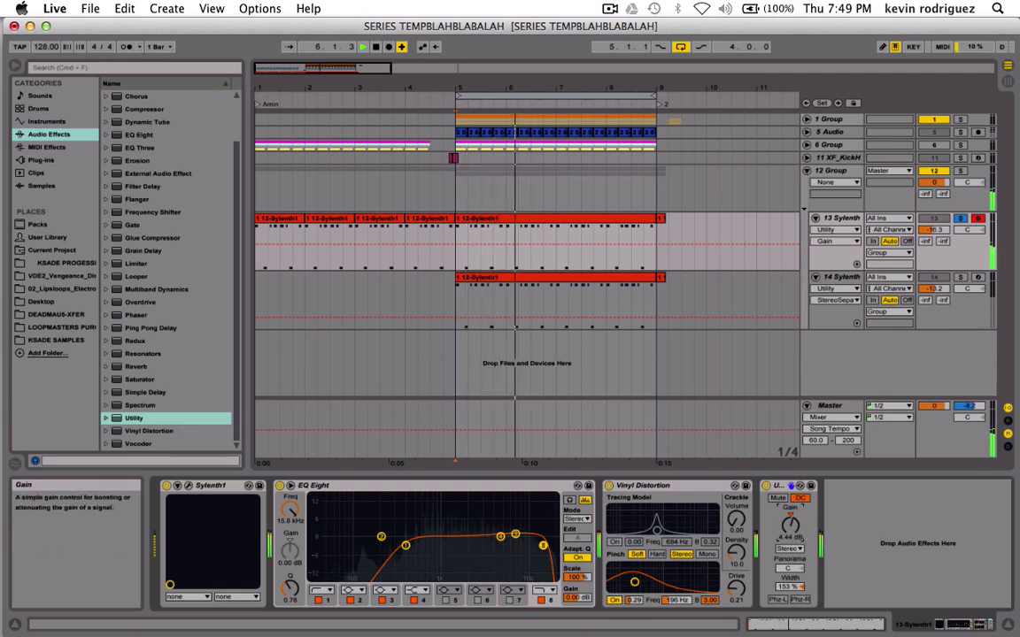
pyautogui.click(767, 486)
pyautogui.click(767, 486)
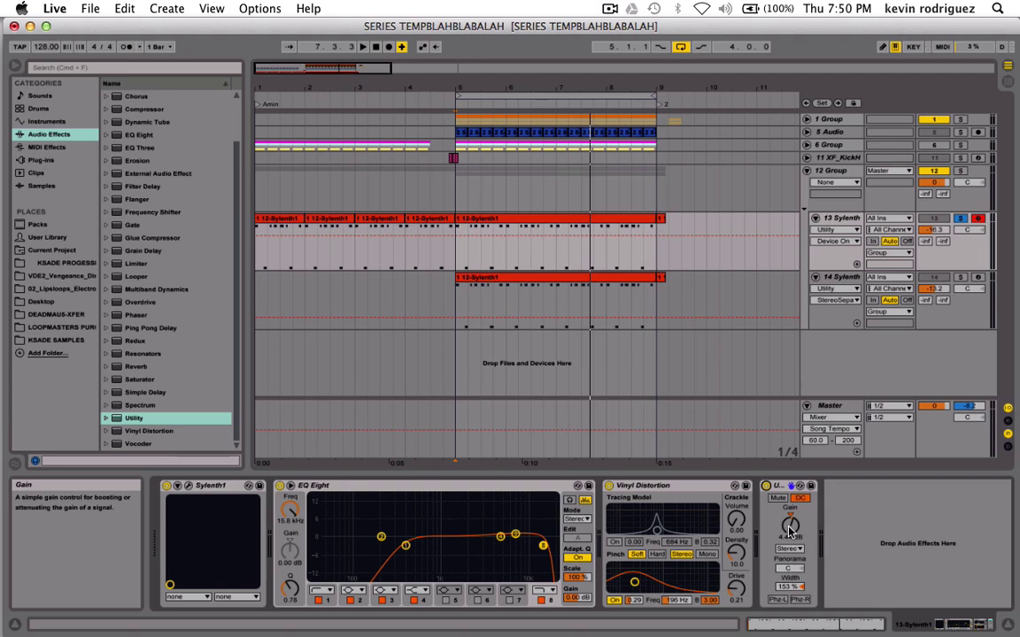
pyautogui.press('space')
pyautogui.click(767, 486)
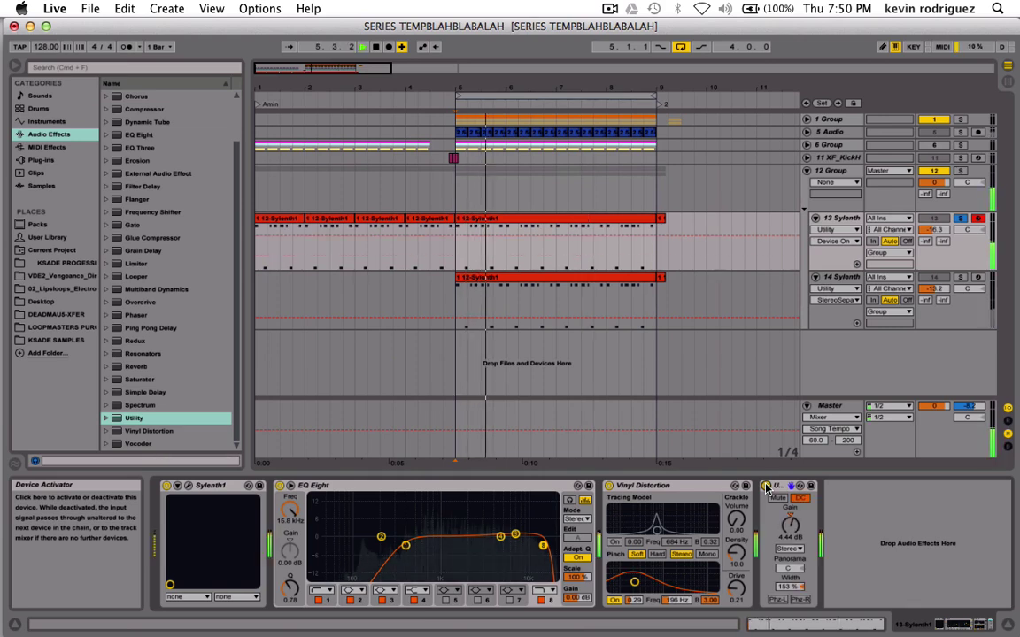
pyautogui.click(767, 487)
pyautogui.press('space')
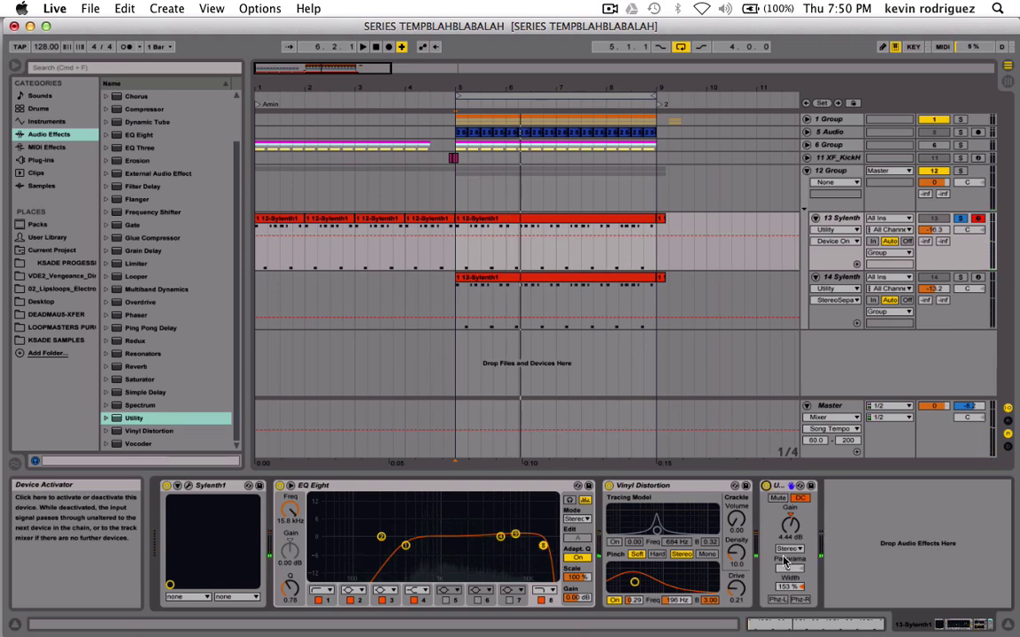
# Play the set with the lead group (12) soloed and set the Utility width on track 14 to 0%.
pyautogui.press('space')
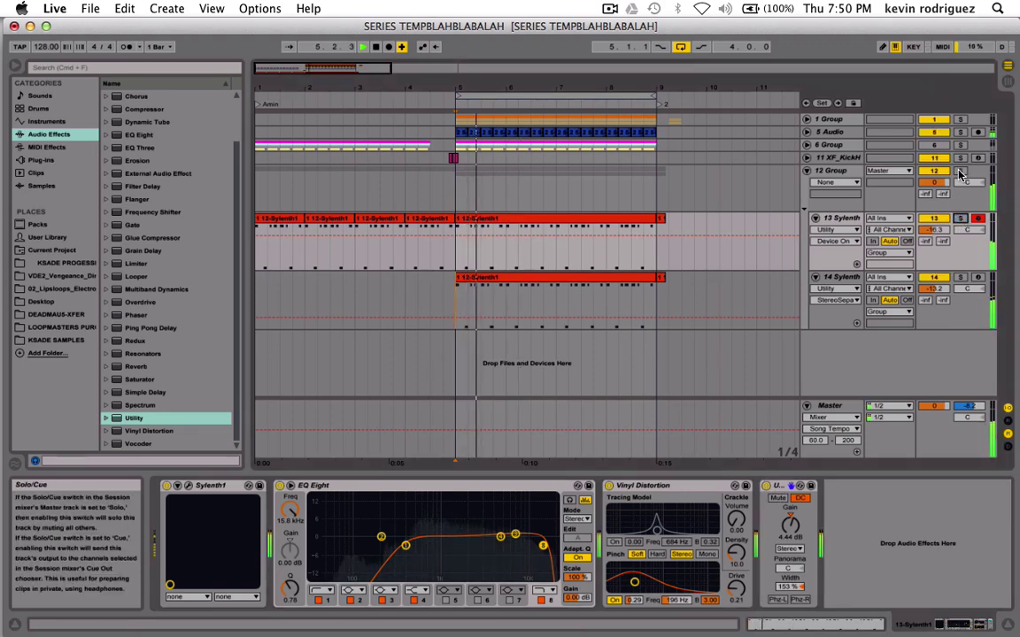
pyautogui.click(959, 171)
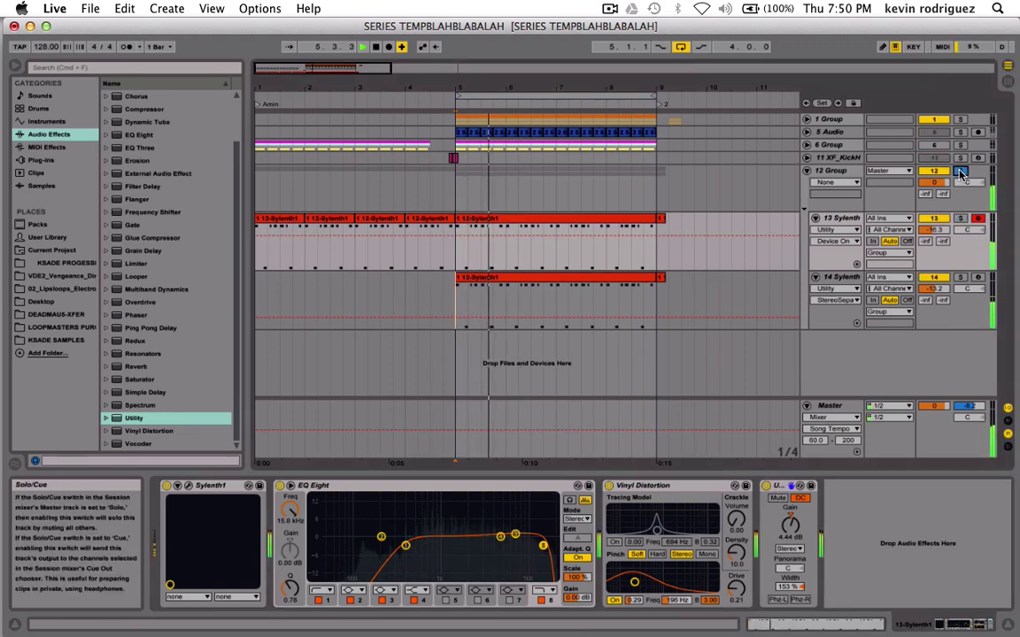
pyautogui.click(845, 282)
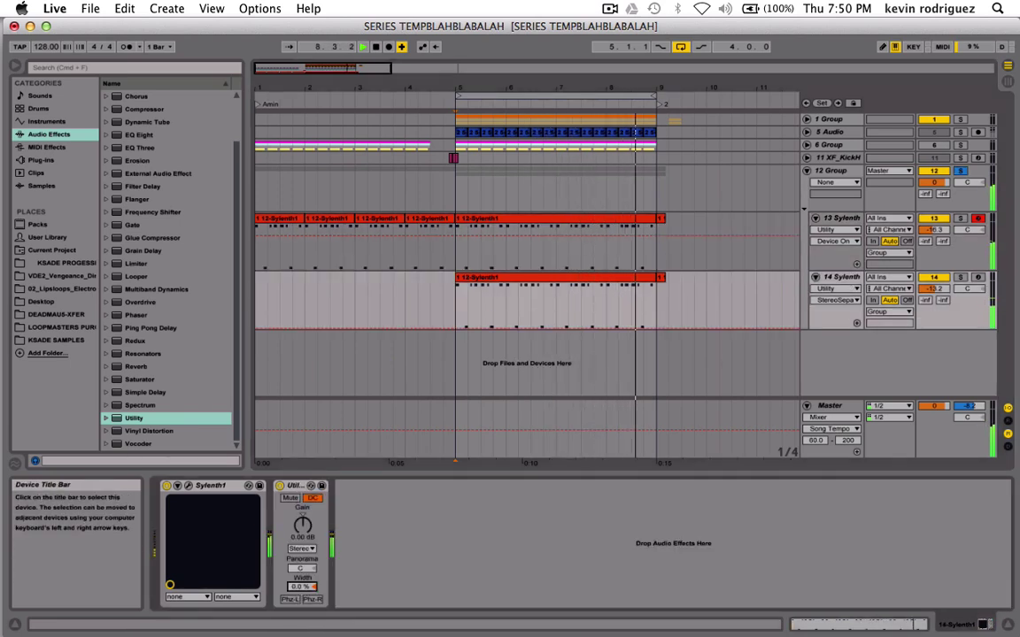
pyautogui.click(842, 219)
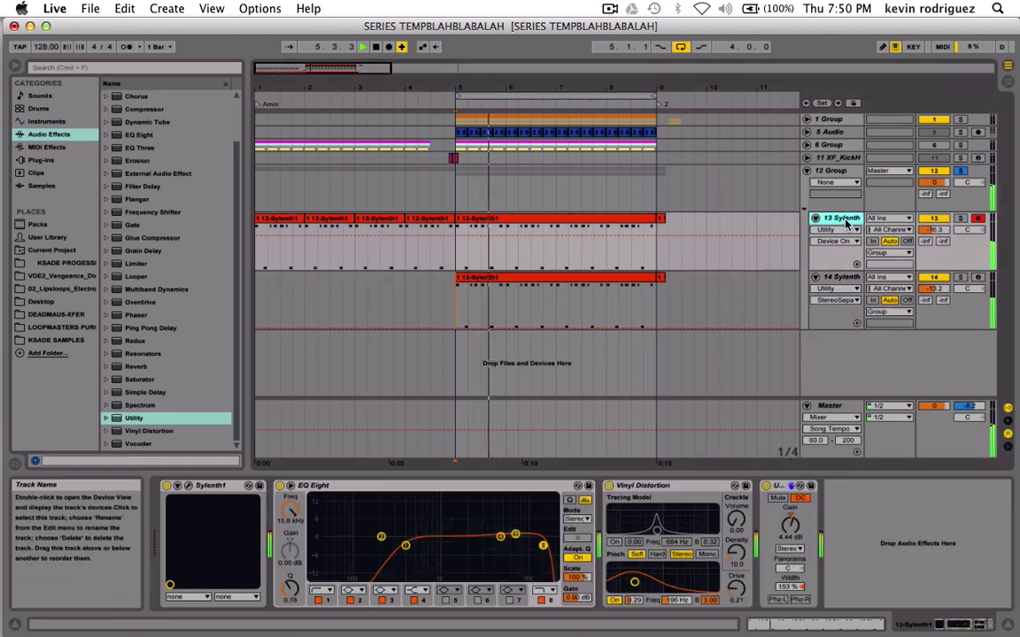
# Add an EQ Eight before the Utility on track 14, show its expanded display, and cut band 3 by 8.84 dB at 1 kHz.
pyautogui.click(841, 280)
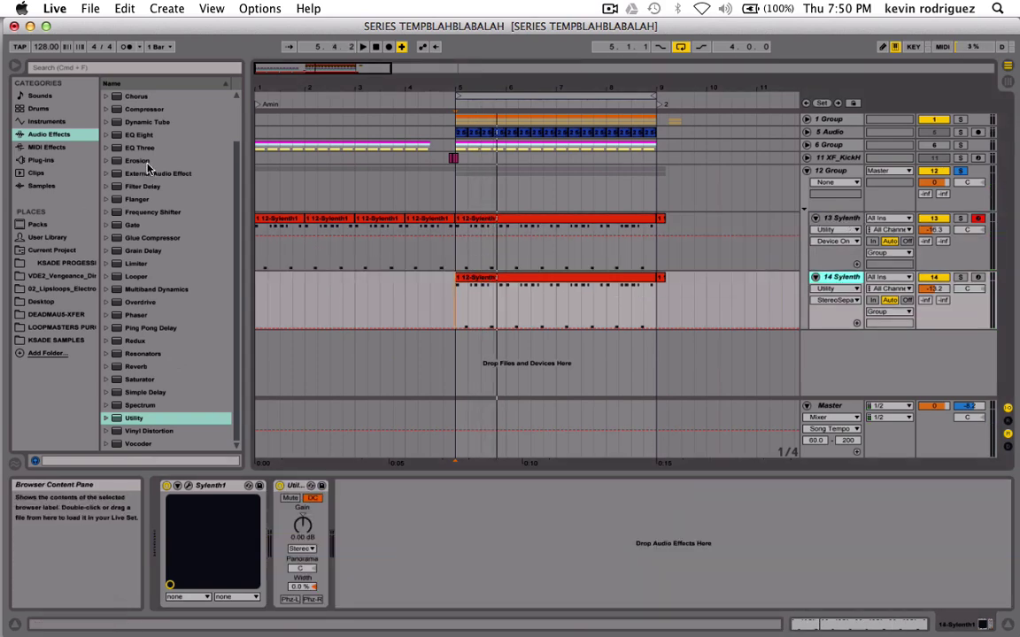
pyautogui.moveTo(131, 136); pyautogui.dragTo(284, 539)
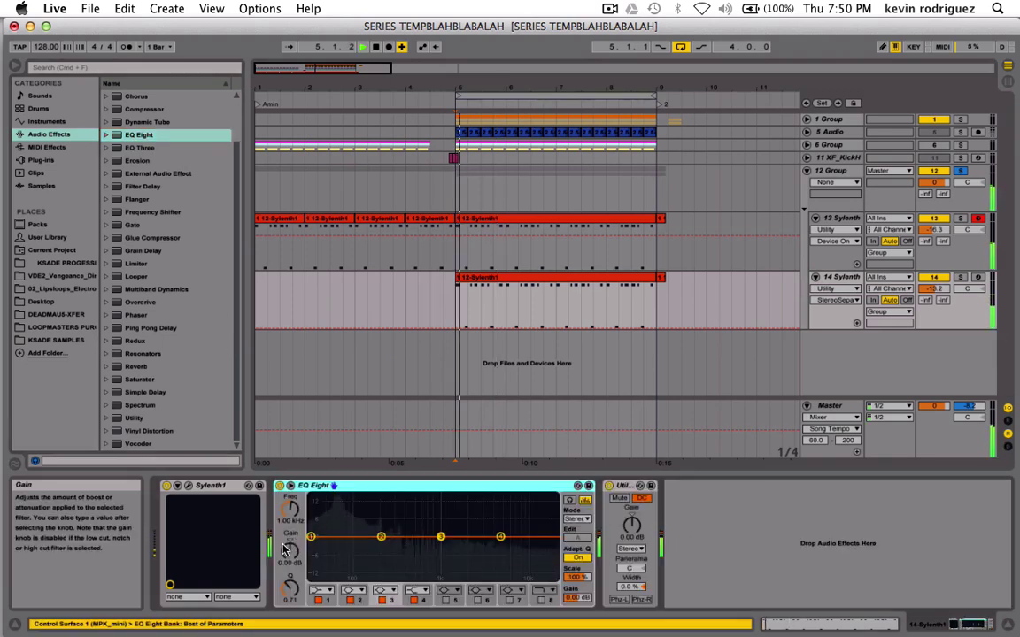
pyautogui.click(333, 485)
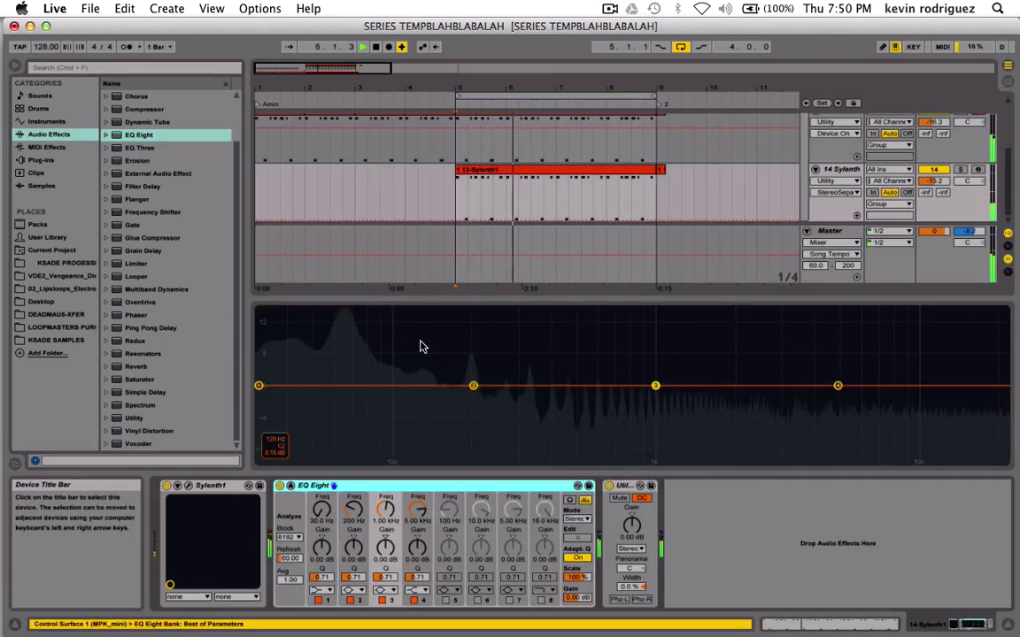
pyautogui.moveTo(655, 386); pyautogui.dragTo(655, 430)
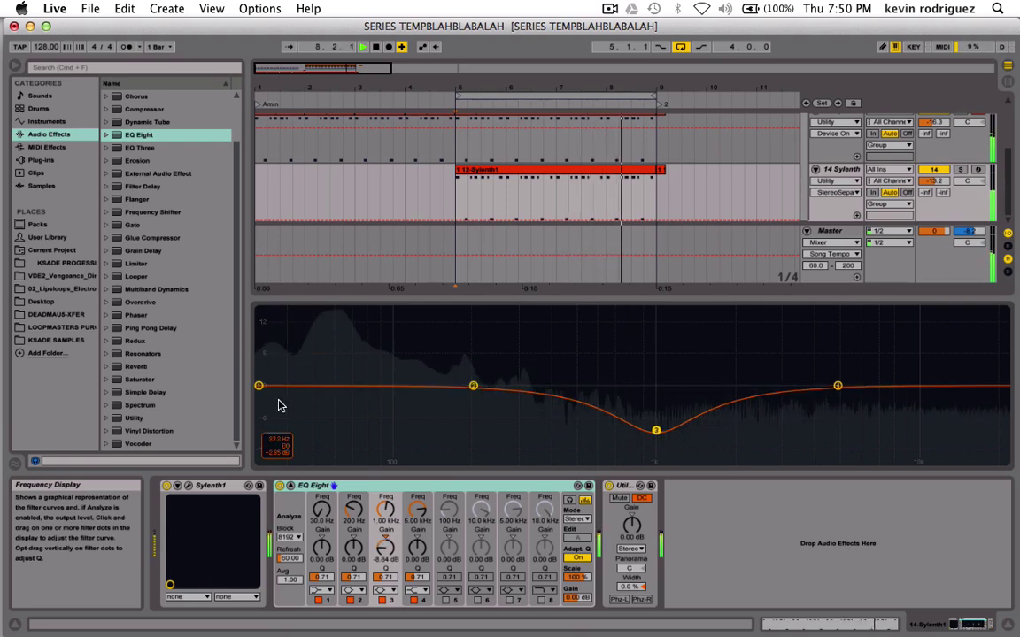
# Make band 1 of track 14's EQ a low cut at 184 Hz with Q 0.90, and boost band 2 by 2.68 dB at 348 Hz.
pyautogui.press('space')
pyautogui.click(329, 591)
pyautogui.click(320, 523)
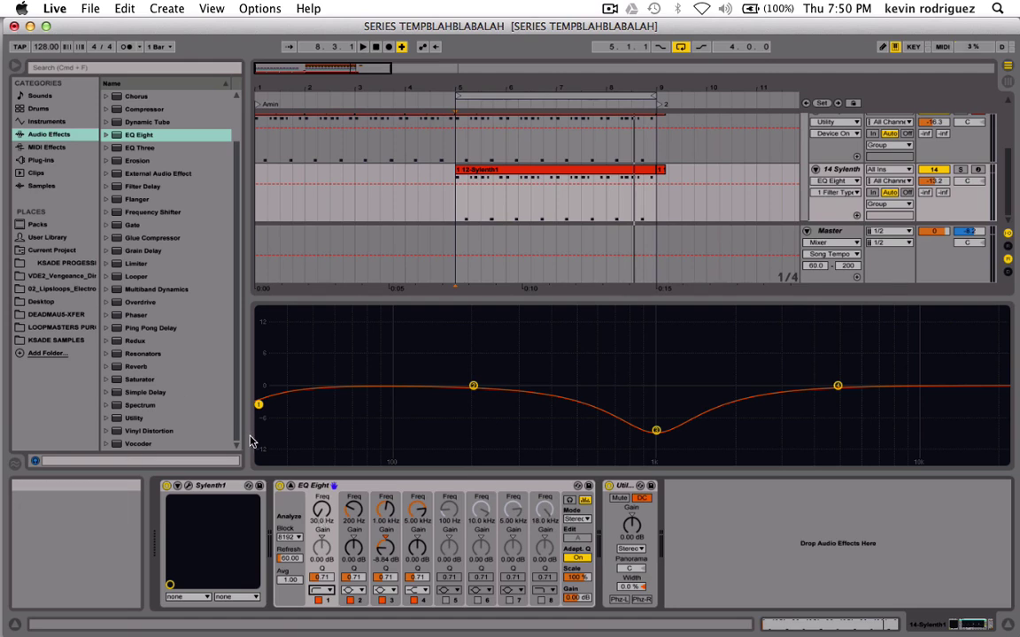
pyautogui.moveTo(259, 405); pyautogui.dragTo(261, 404)
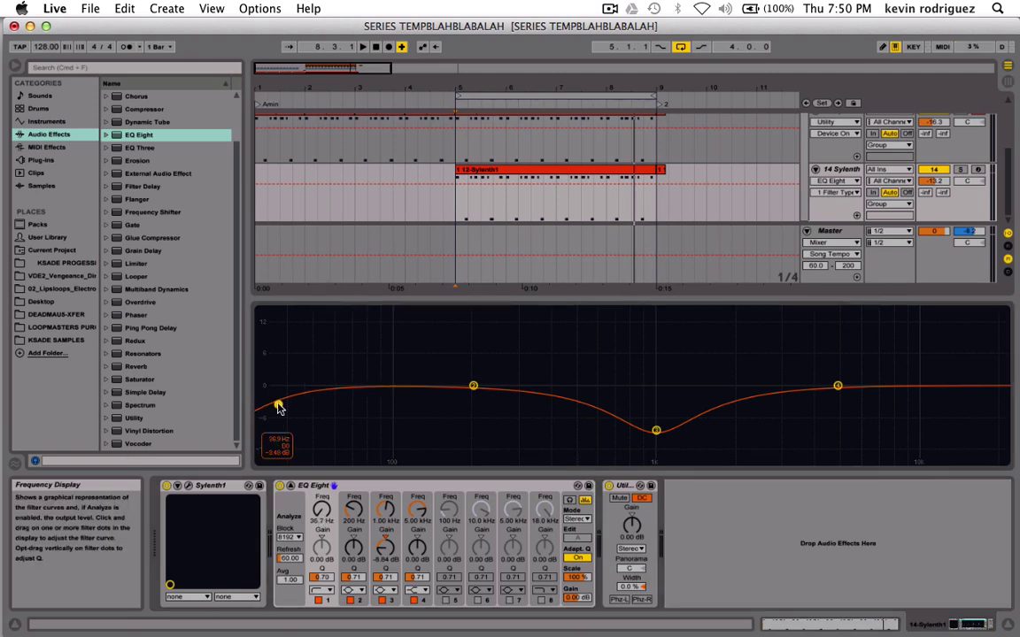
pyautogui.press('space')
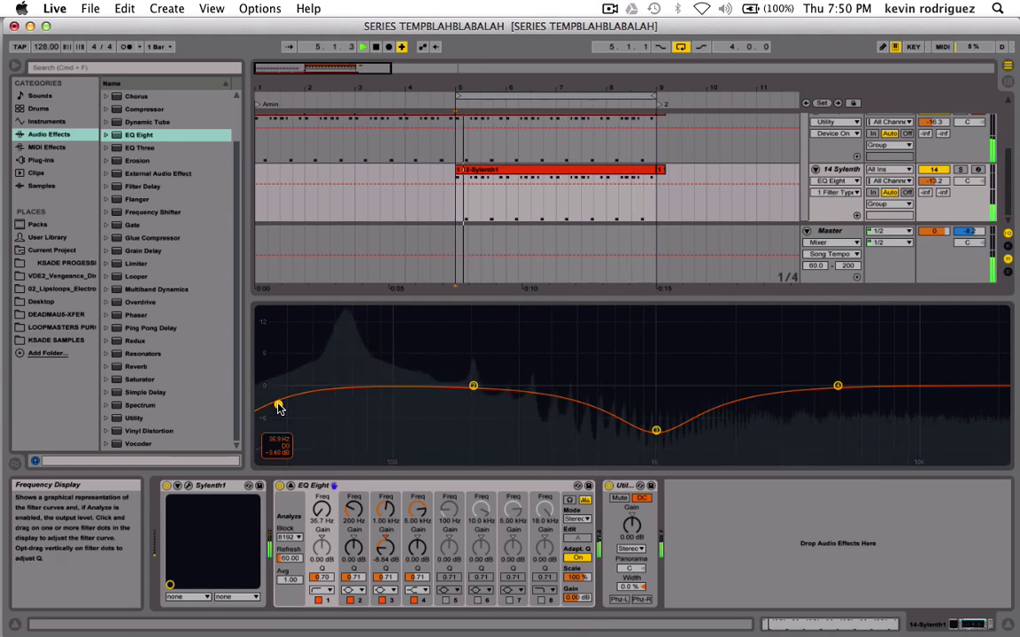
pyautogui.moveTo(278, 408); pyautogui.dragTo(488, 396)
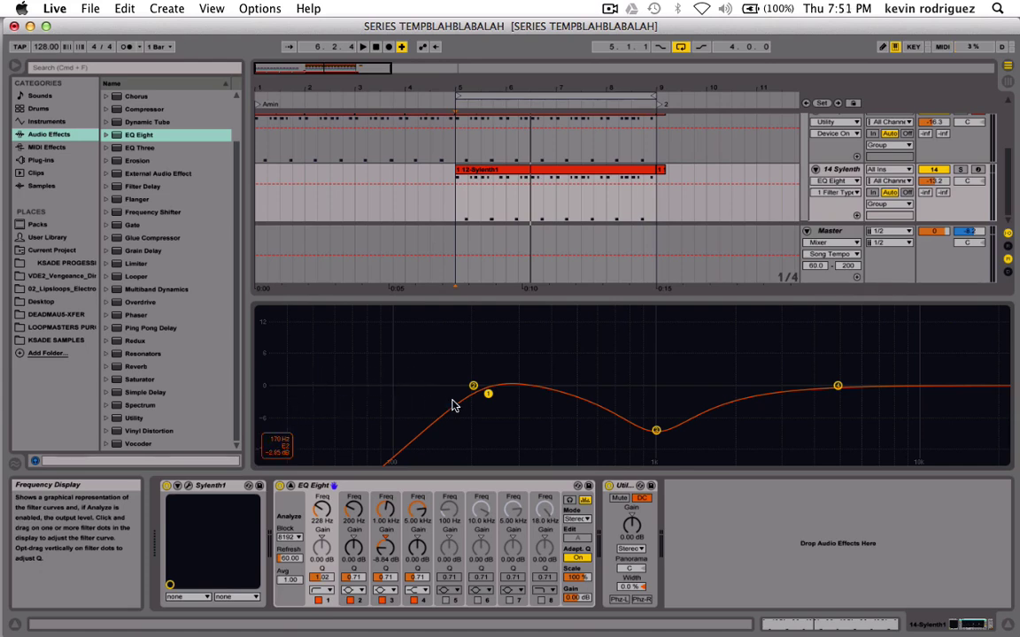
pyautogui.press('space')
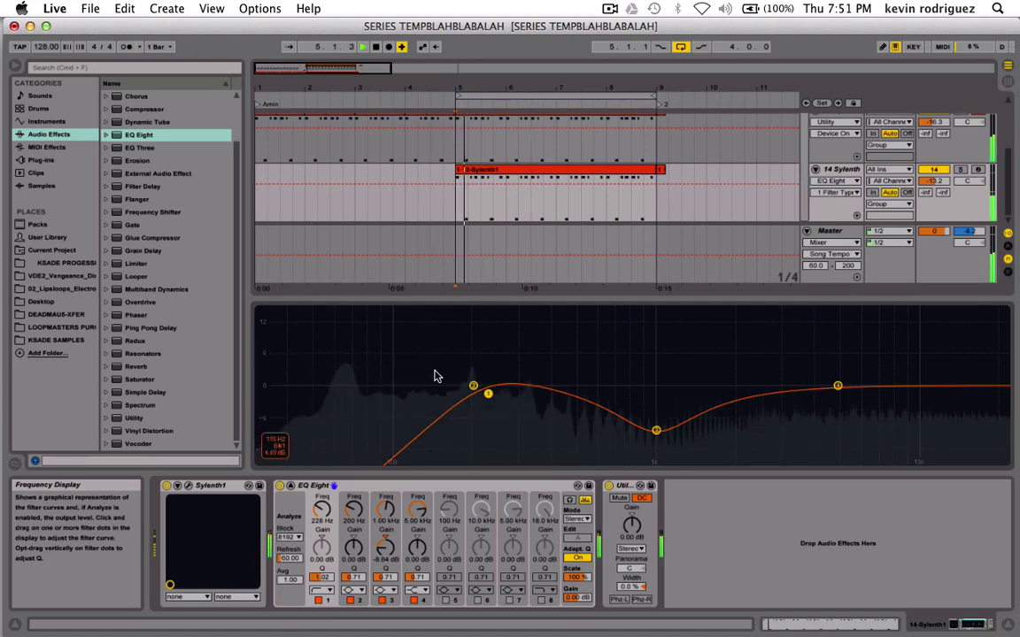
pyautogui.moveTo(488, 393); pyautogui.dragTo(547, 368)
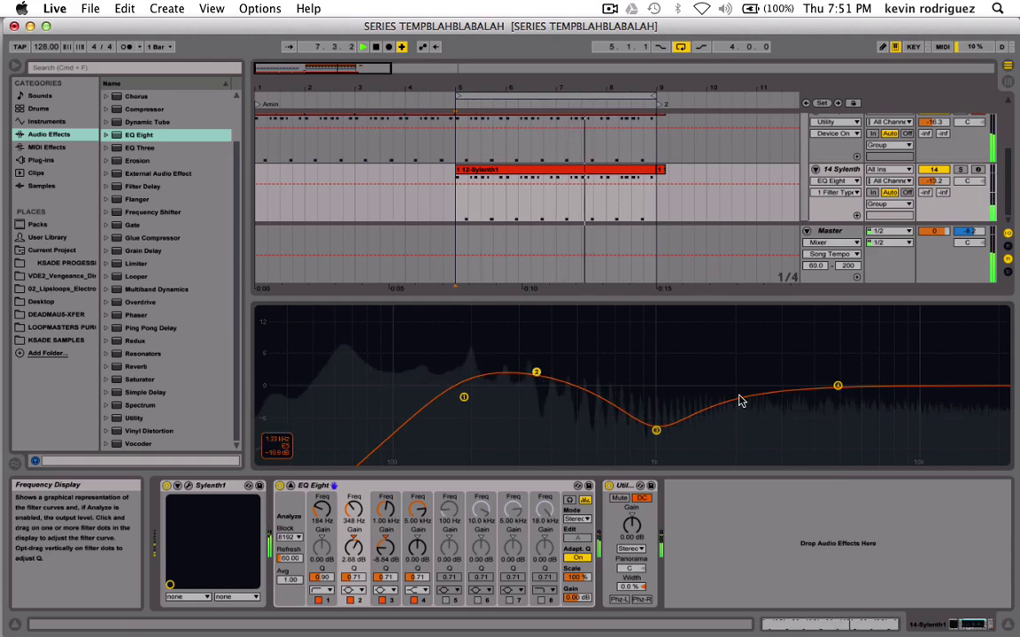
# Enable band 8 as a high cut at 16.9 kHz with Q 0.70 and collapse the expanded EQ display.
pyautogui.click(541, 600)
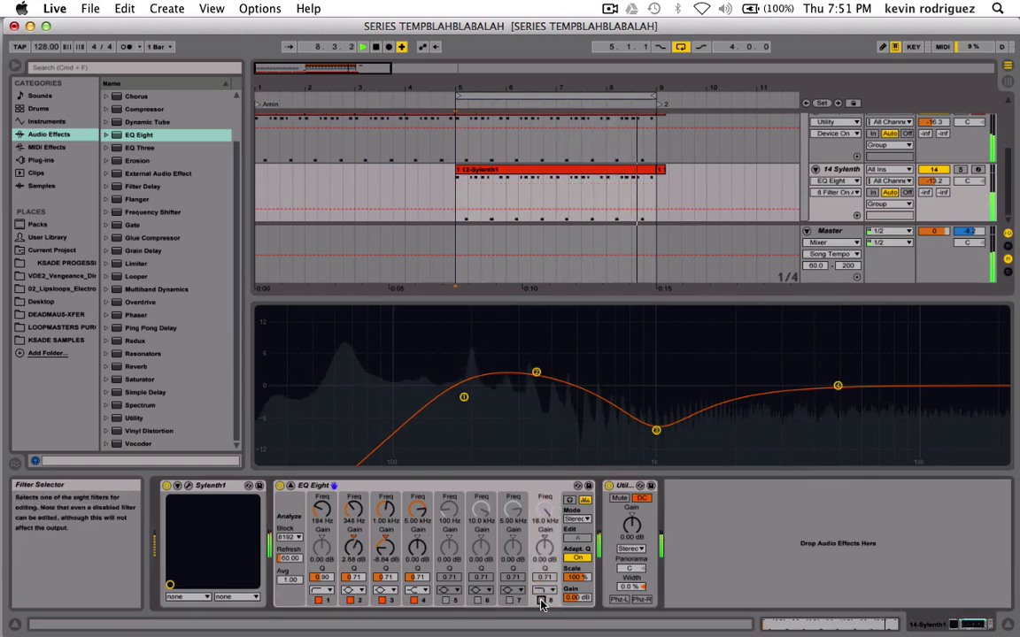
pyautogui.moveTo(980, 405); pyautogui.dragTo(1001, 404)
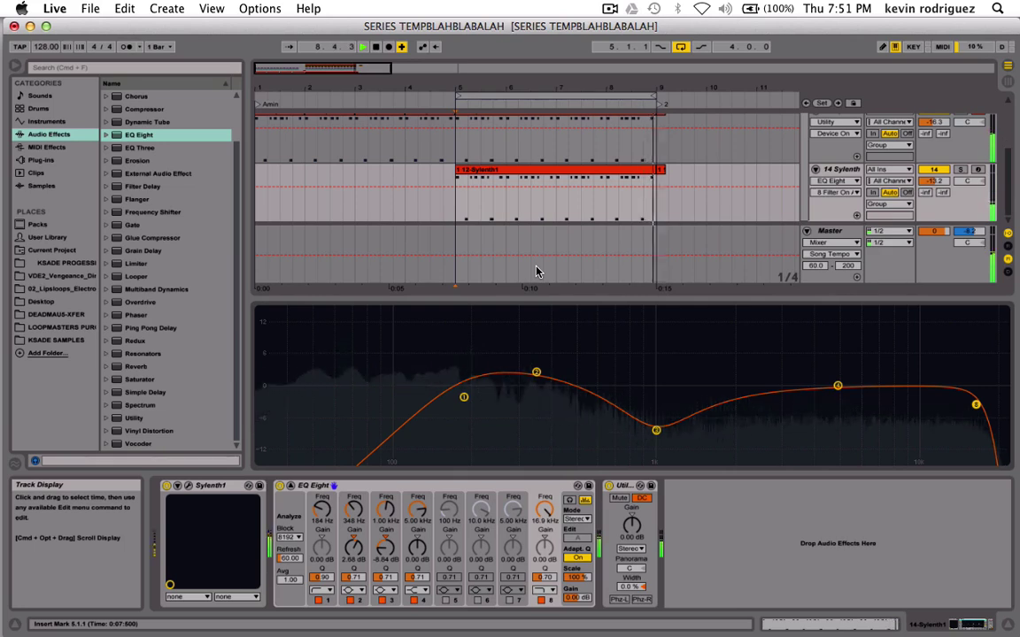
pyautogui.click(255, 343)
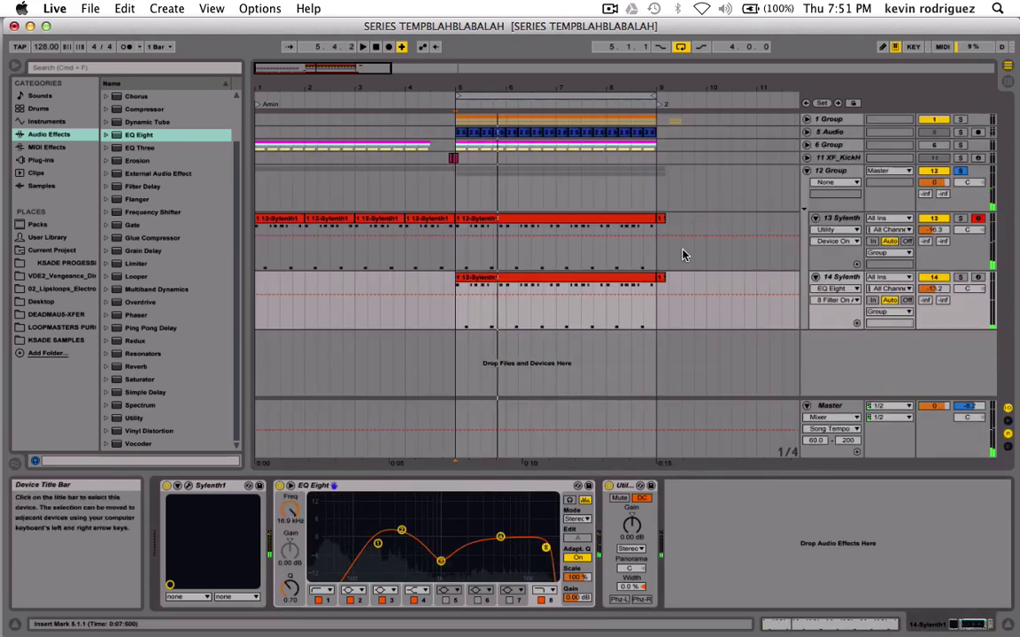
# Unsolo the lead group, reactivate 6 Group, and audition the leads with the other tracks.
pyautogui.press('space')
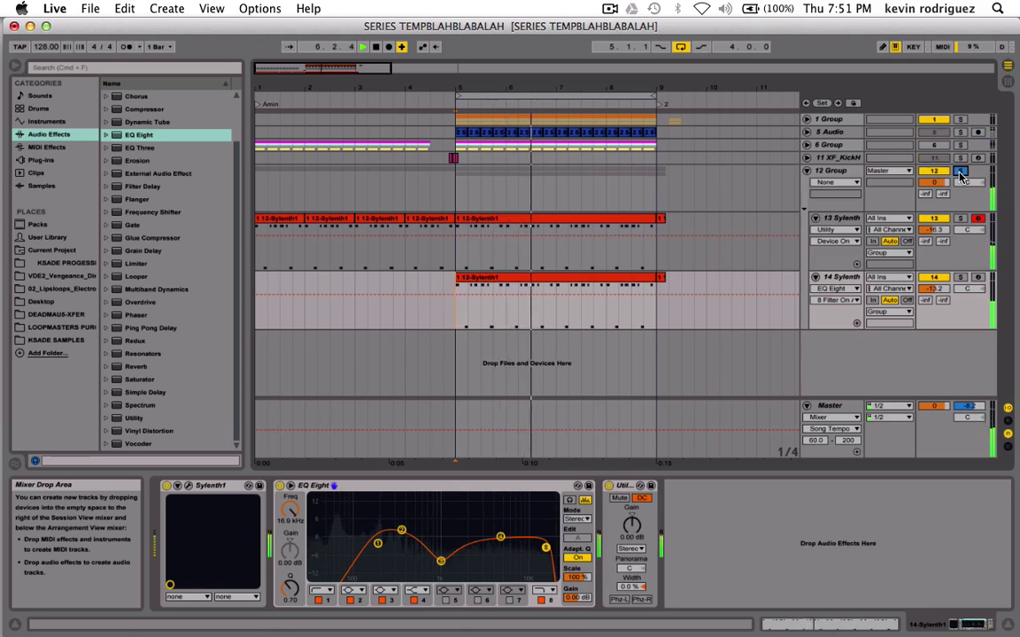
pyautogui.press('space')
pyautogui.press('space')
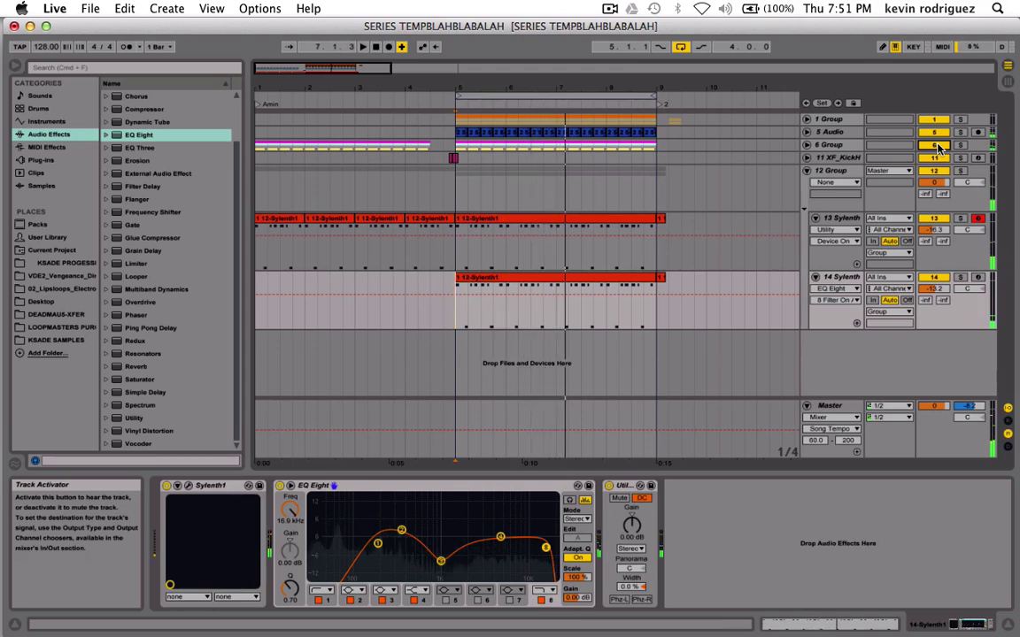
pyautogui.press('space')
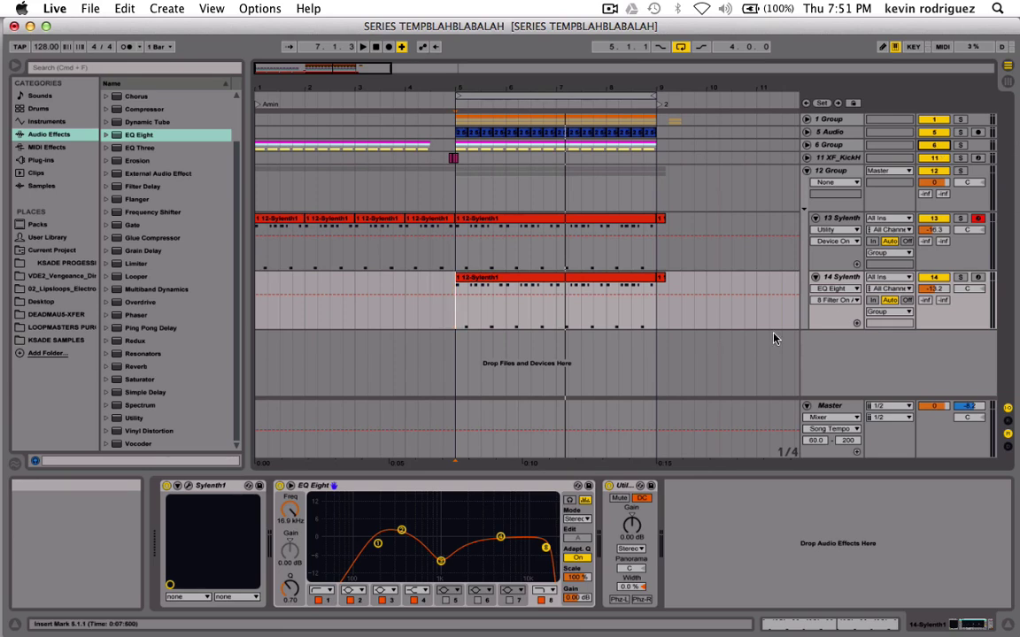
# Delete the leftover clips at bar 9 on tracks 13 and 14, and play the first bar of track 13 as a loop.
pyautogui.moveTo(667, 326); pyautogui.dragTo(652, 257)
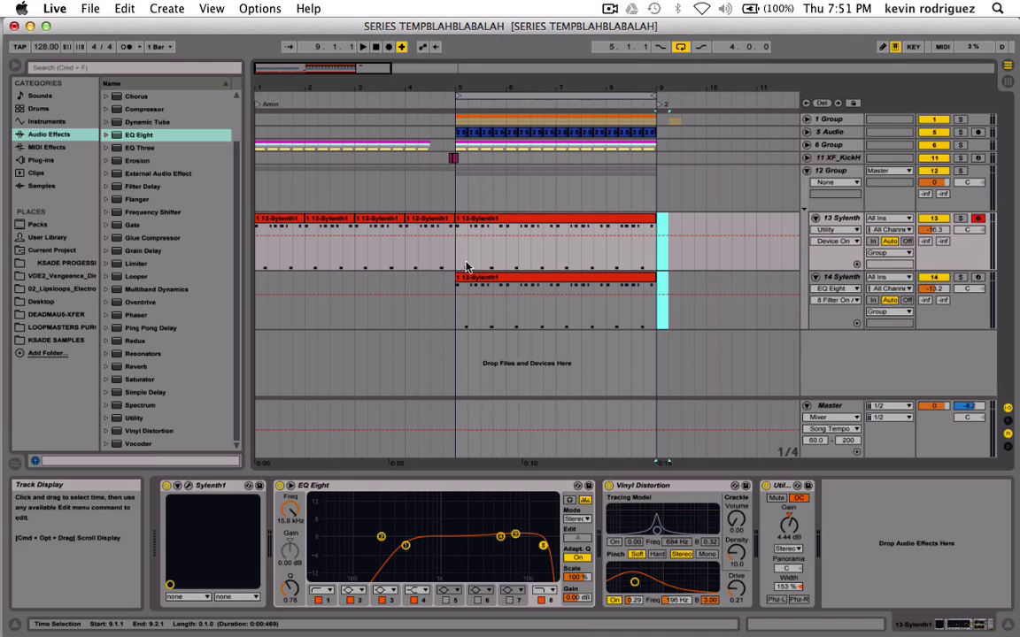
pyautogui.click(282, 223)
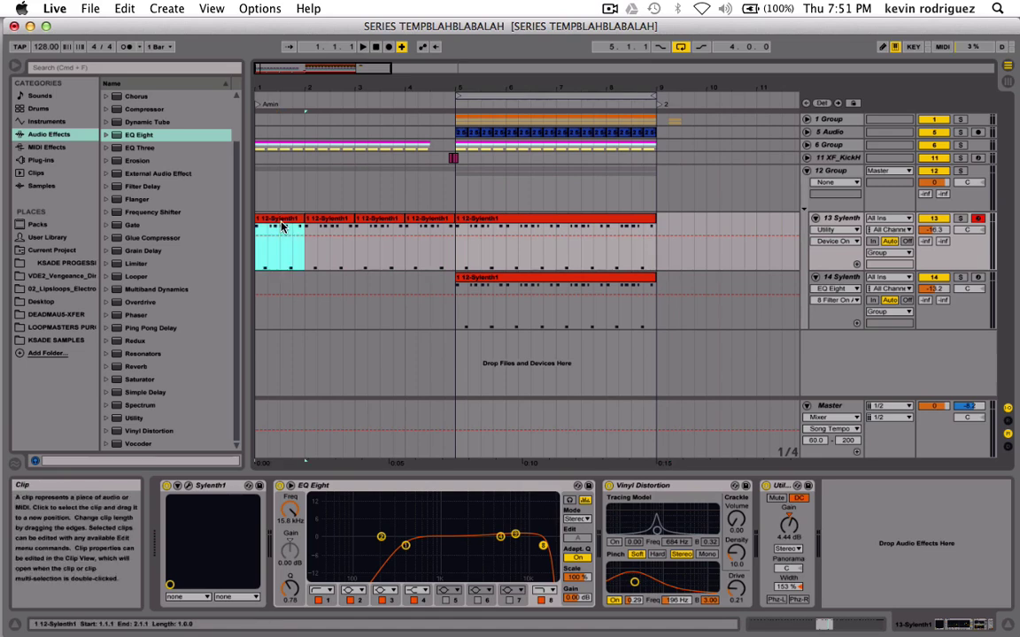
pyautogui.hotkey('ctrl', 'l')
pyautogui.click(346, 219)
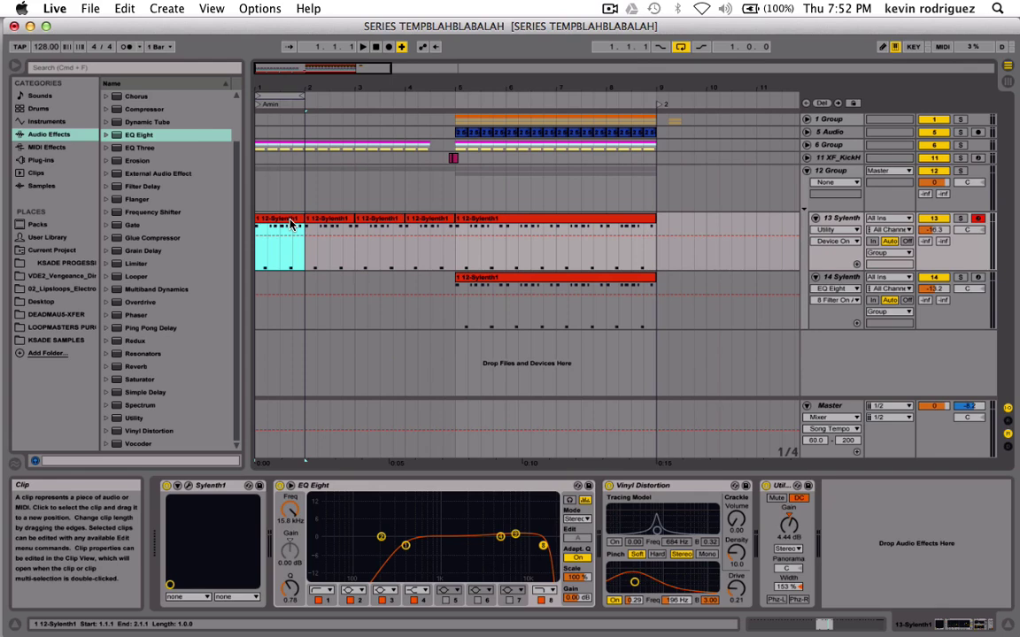
pyautogui.press('space')
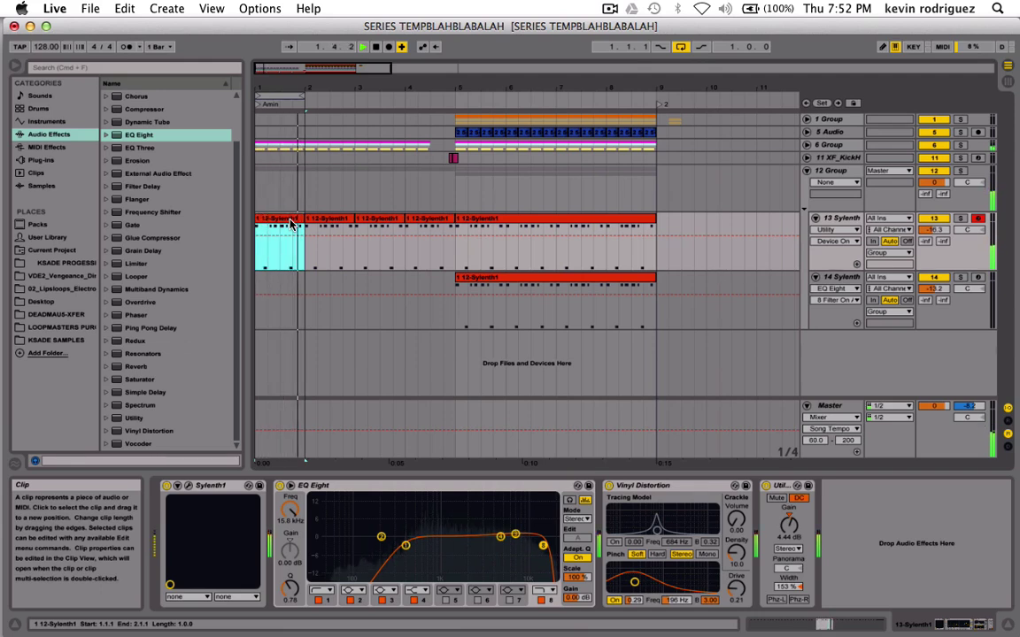
pyautogui.press('space')
# Set a one-bar loop at bar 5 on track 14 and play that track soloed.
pyautogui.click(452, 317)
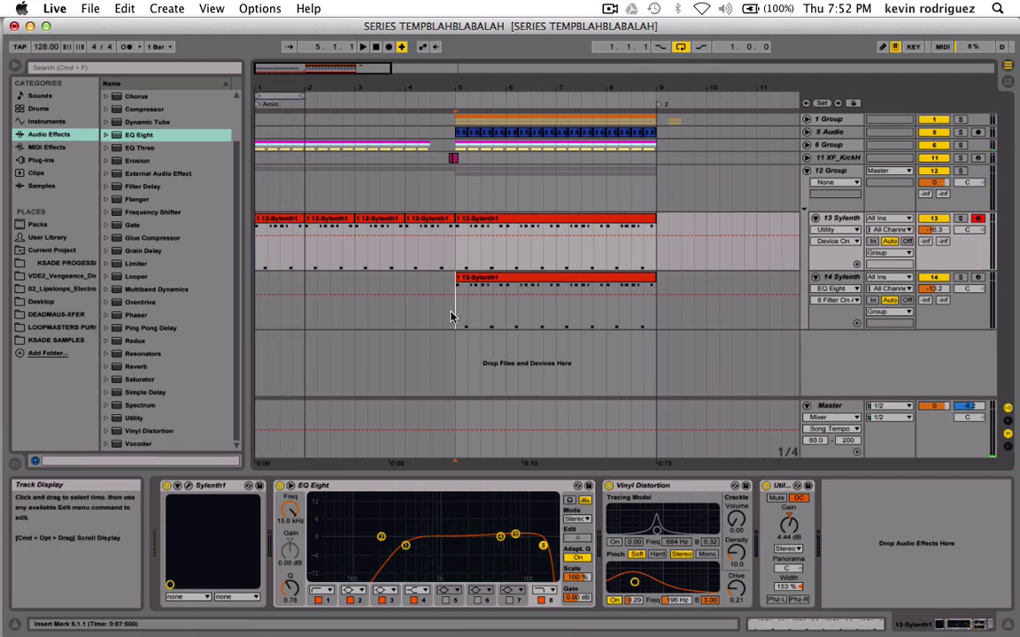
pyautogui.moveTo(451, 317); pyautogui.dragTo(509, 319)
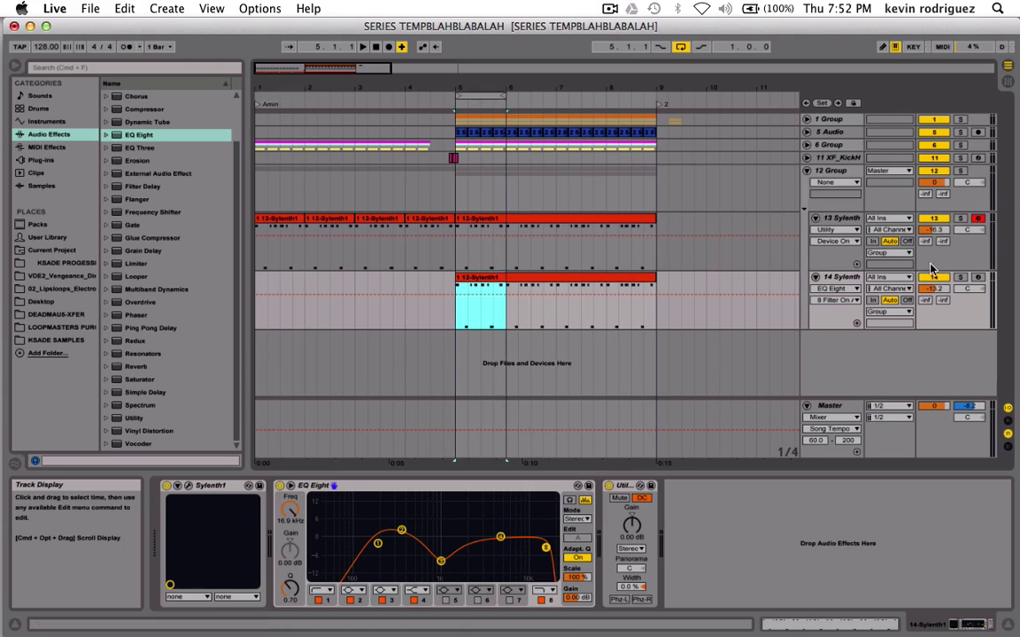
pyautogui.click(960, 277)
pyautogui.press('space')
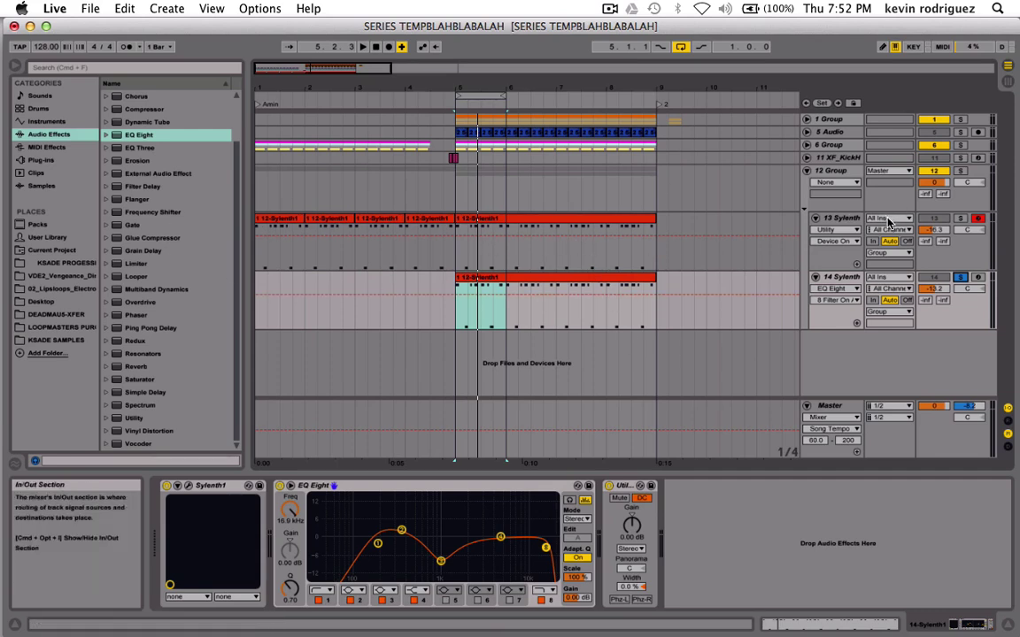
# Solo the lead group and compare its sound with track 14 muted and active.
pyautogui.click(960, 170)
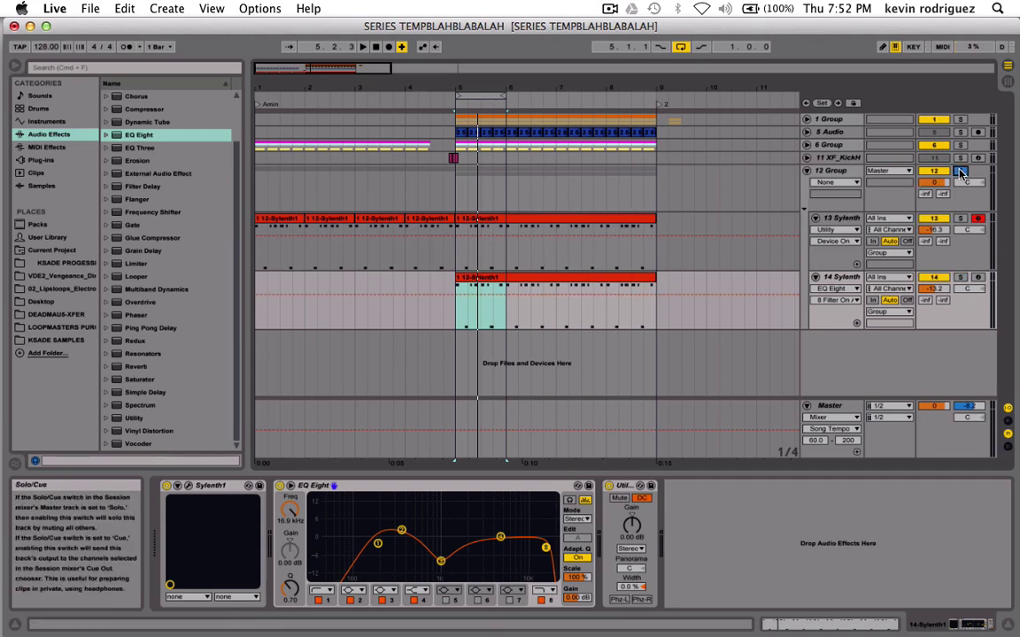
pyautogui.press('space')
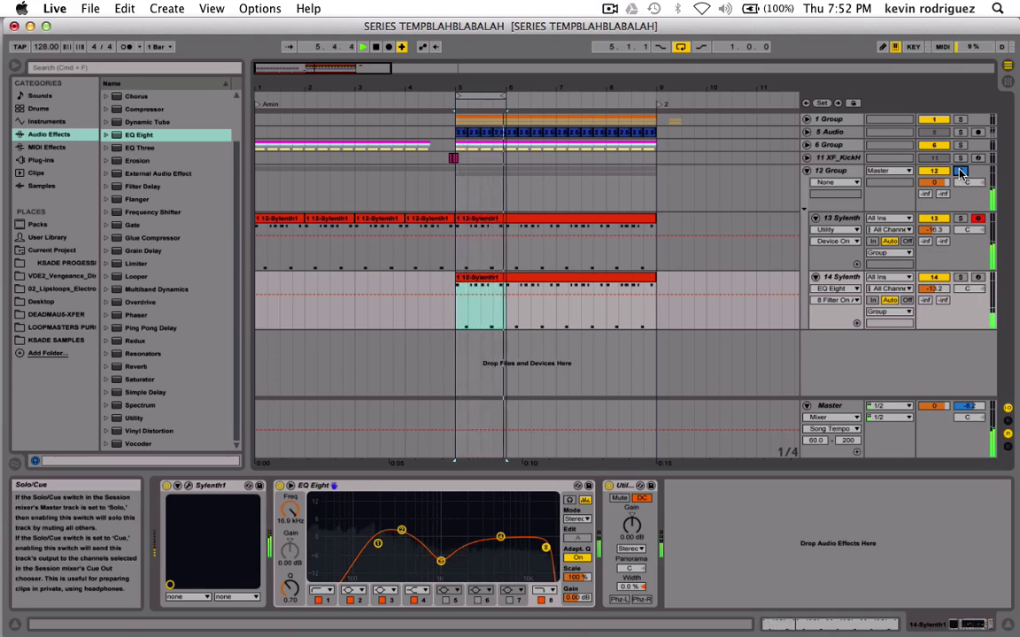
pyautogui.click(933, 278)
pyautogui.click(932, 278)
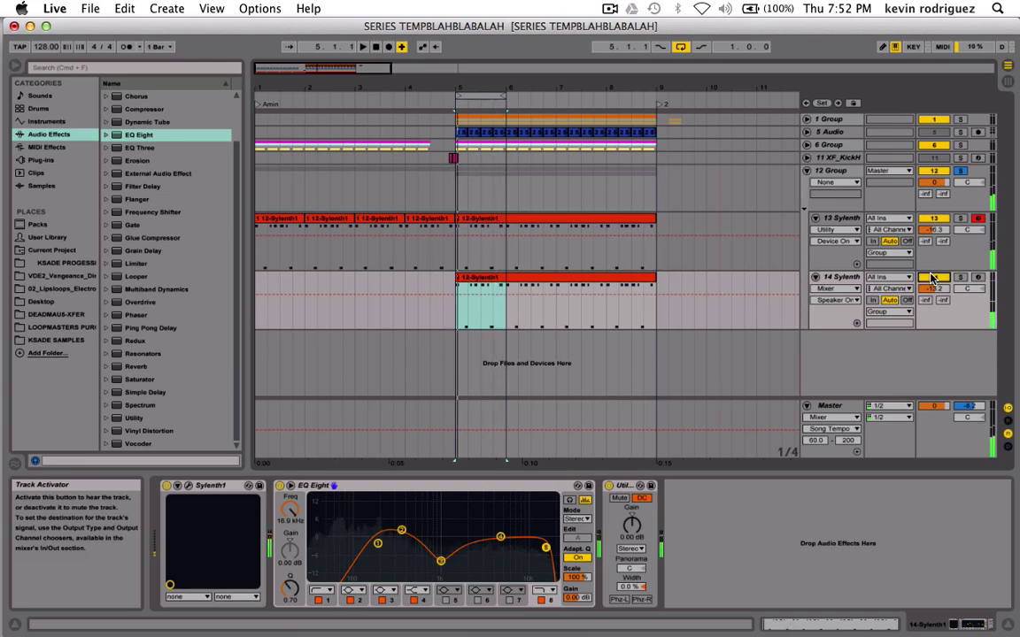
pyautogui.press('space')
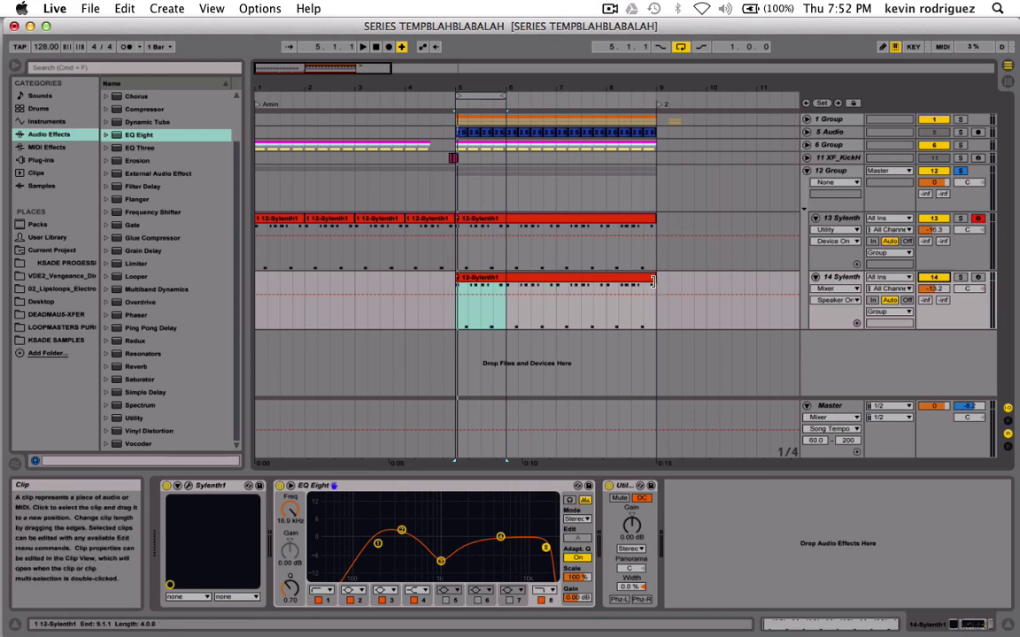
pyautogui.click(611, 9)
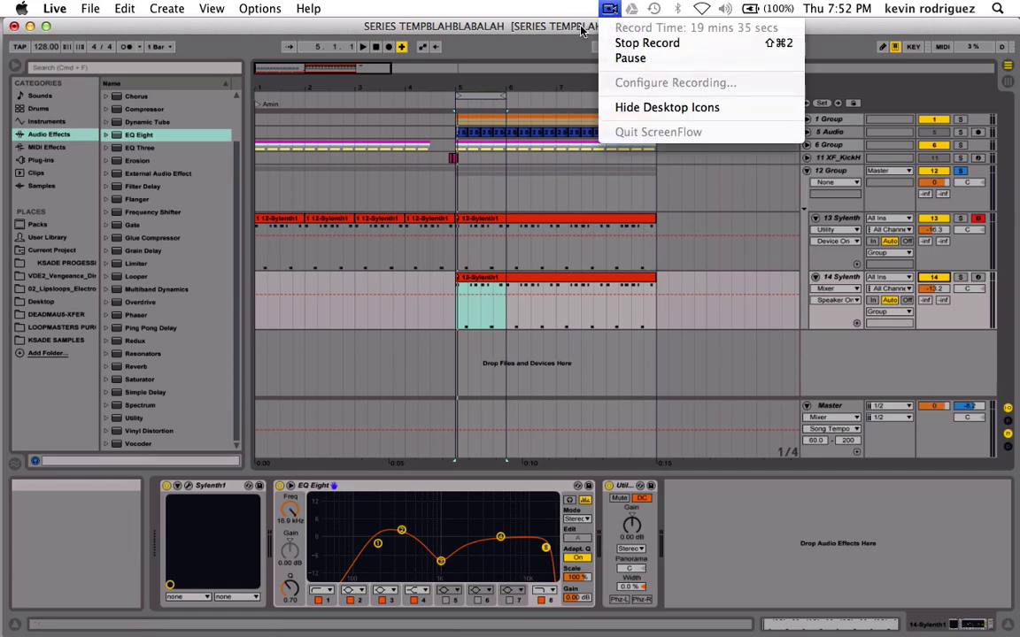
pyautogui.click(582, 31)
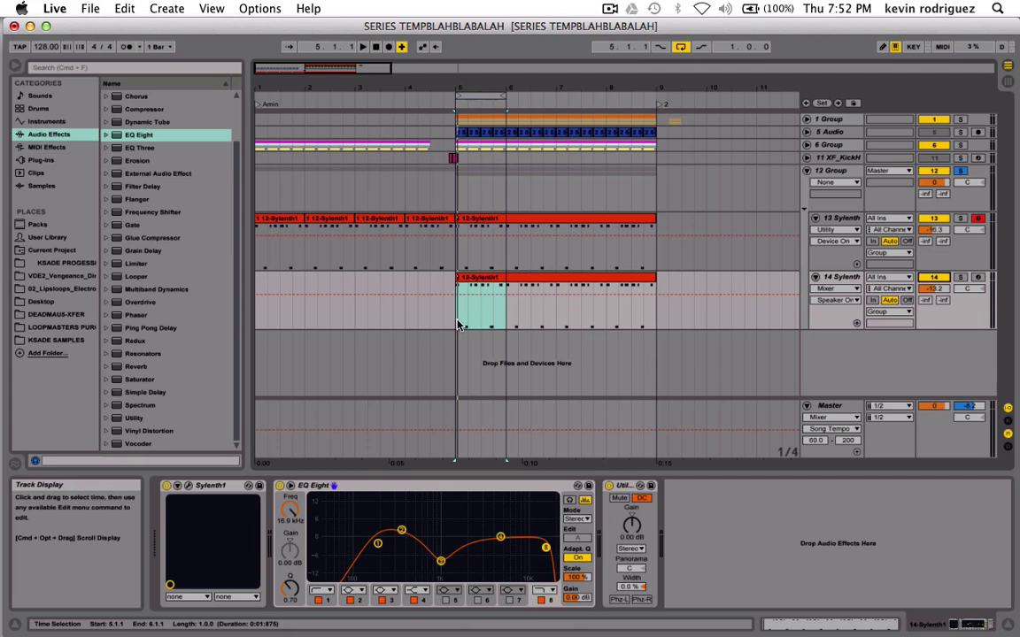
# Play the loop with the lead group unsoloed and lower track 14's volume to -17.6 dB.
pyautogui.press('space')
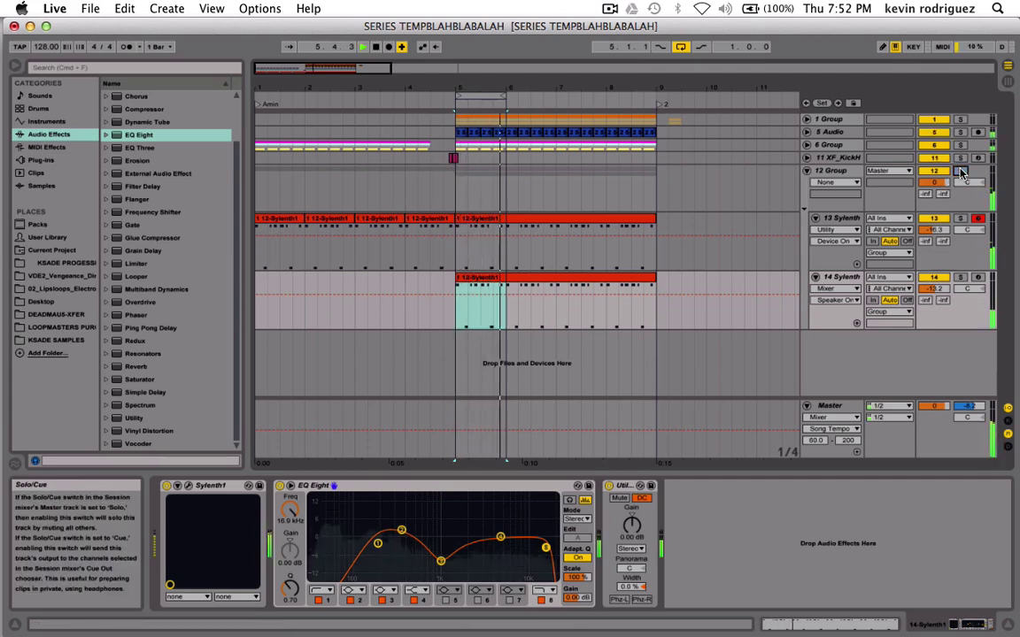
pyautogui.moveTo(934, 288)
pyautogui.mouseDown()
pyautogui.moveTo(934, 301)
pyautogui.moveTo(948, 291)
pyautogui.mouseUp()
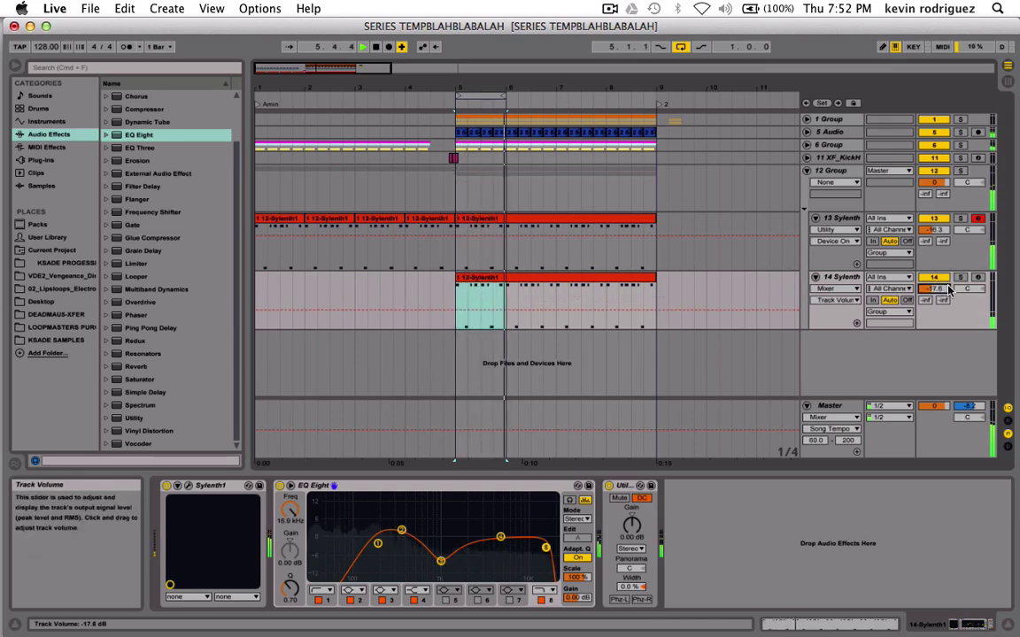
# Stop playback and duplicate track 14 with its Sylenth1 lead, devices and clip.
pyautogui.press('space')
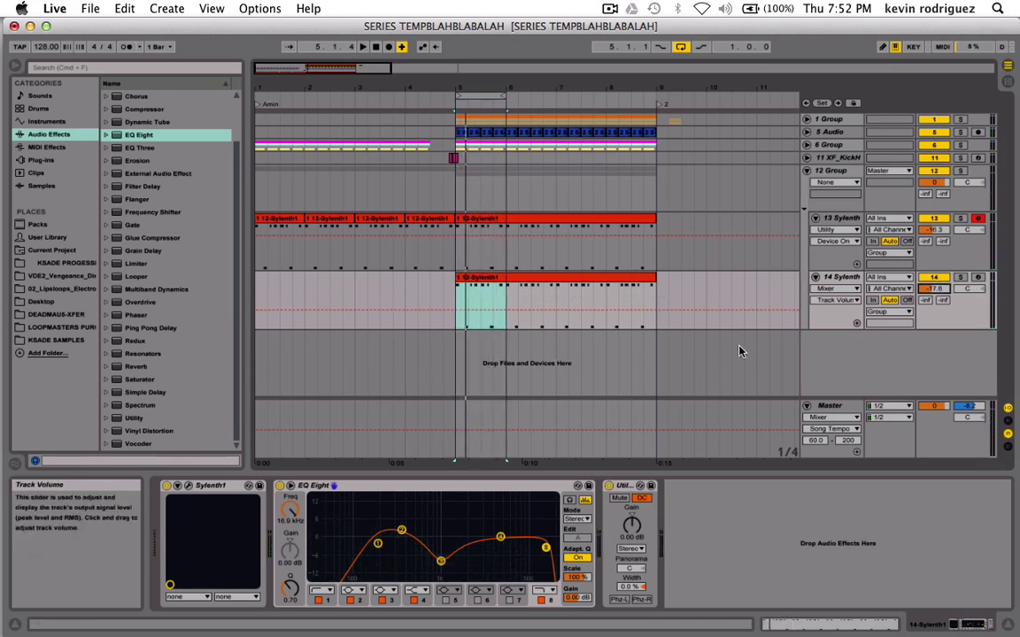
pyautogui.click(833, 282)
pyautogui.press('super+d')
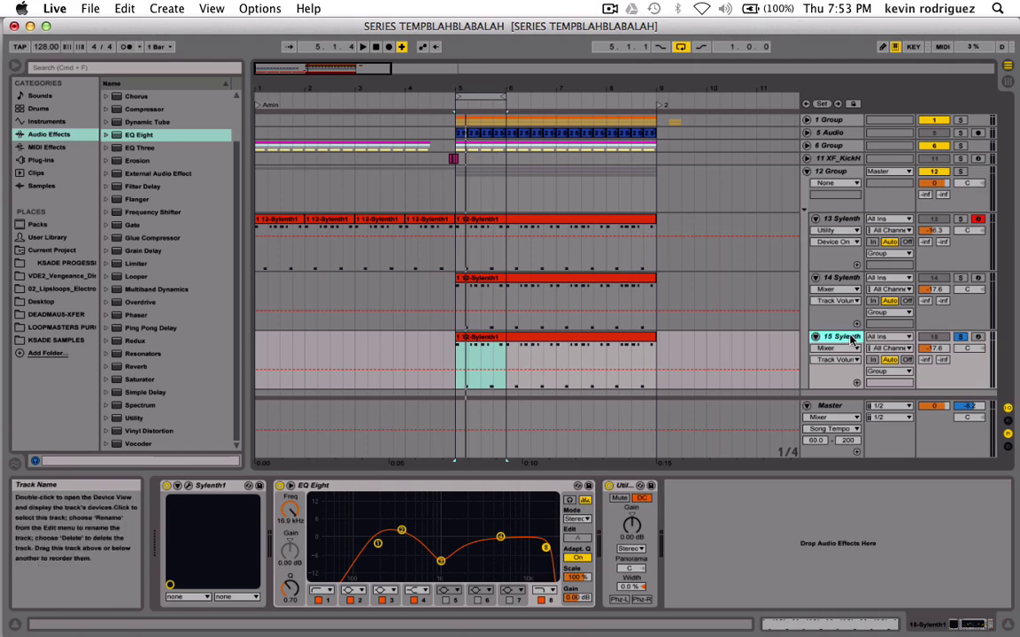
# Turn off EQ Eight and Utility on track 15 and swap its Sylenth1 for Native Instruments Massive.
pyautogui.click(198, 494)
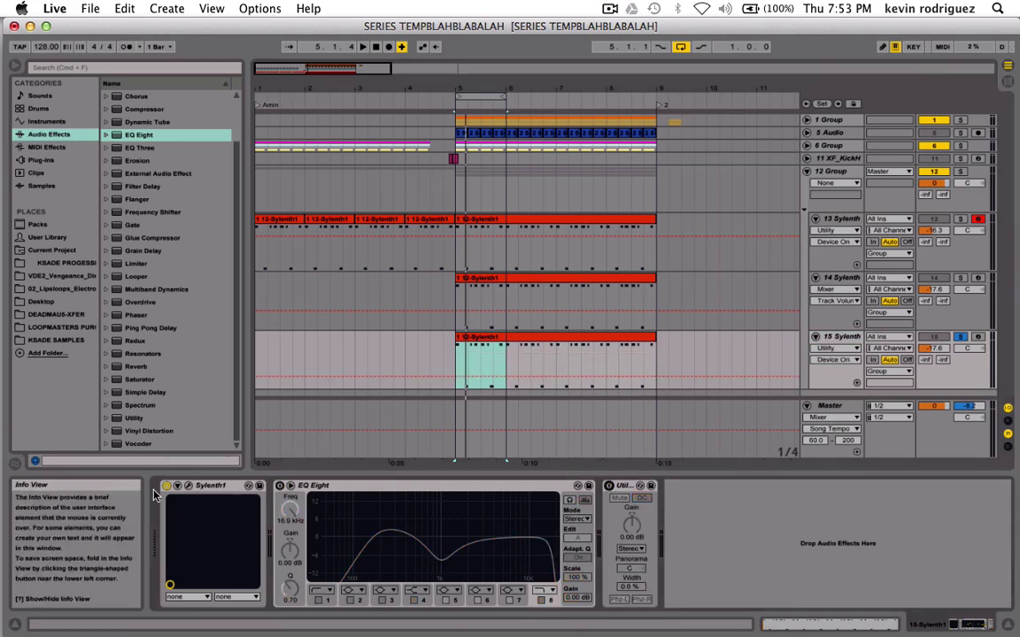
pyautogui.click(247, 487)
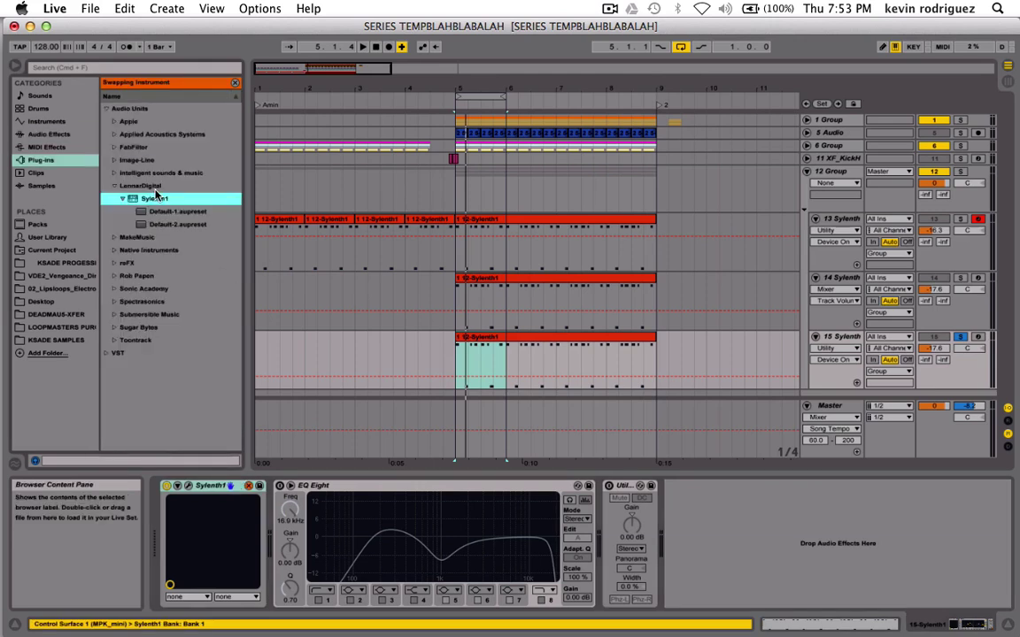
pyautogui.click(124, 251)
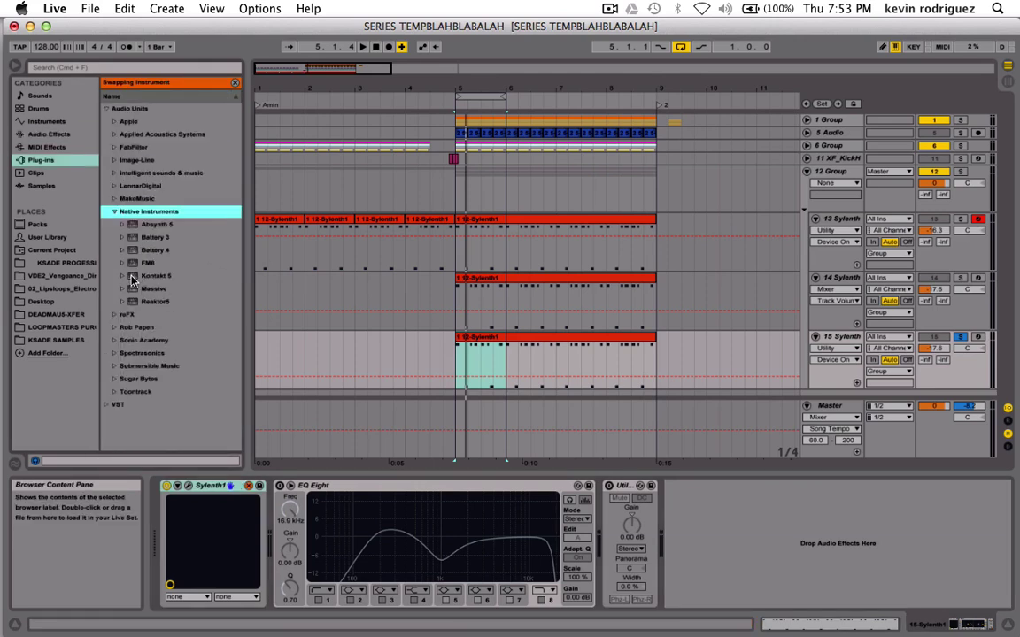
pyautogui.click(131, 289)
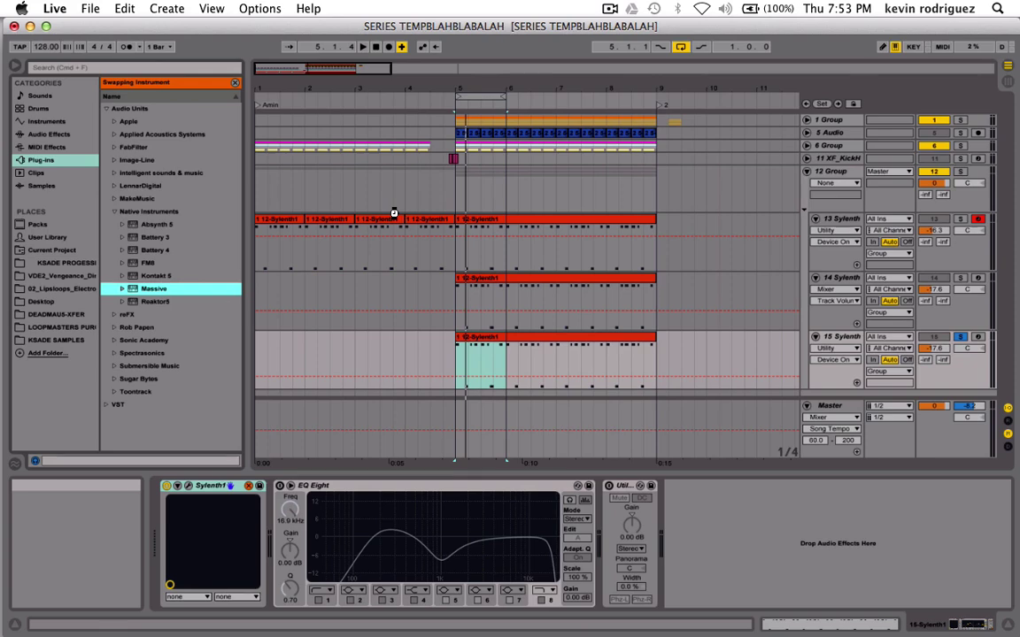
pyautogui.press('Return')
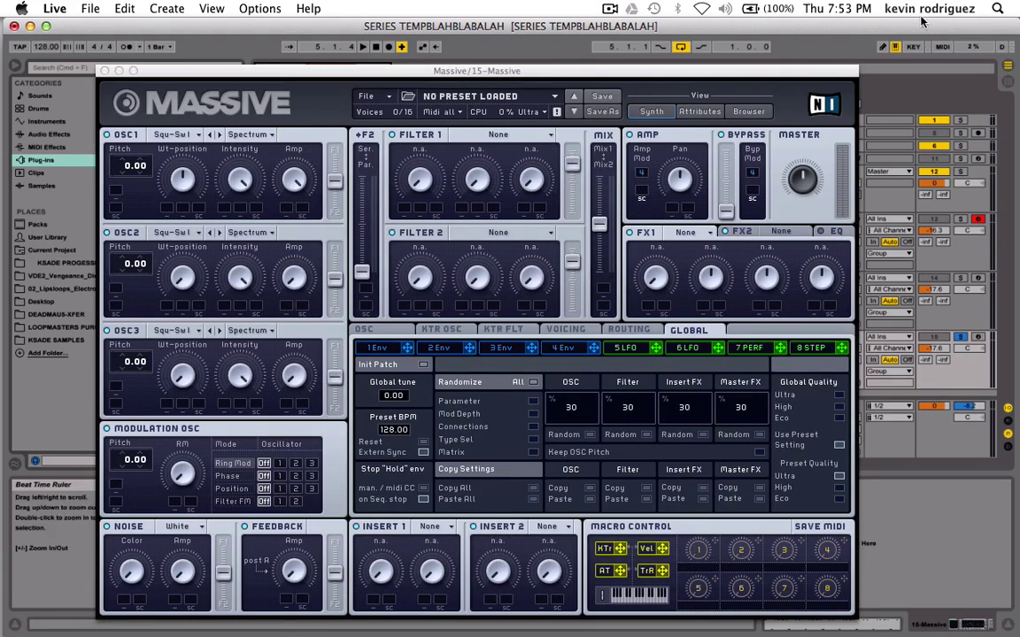
# Load the zzzzzzsubbasssss preset from the newer ksade folder into Massive on track 15.
pyautogui.click(749, 111)
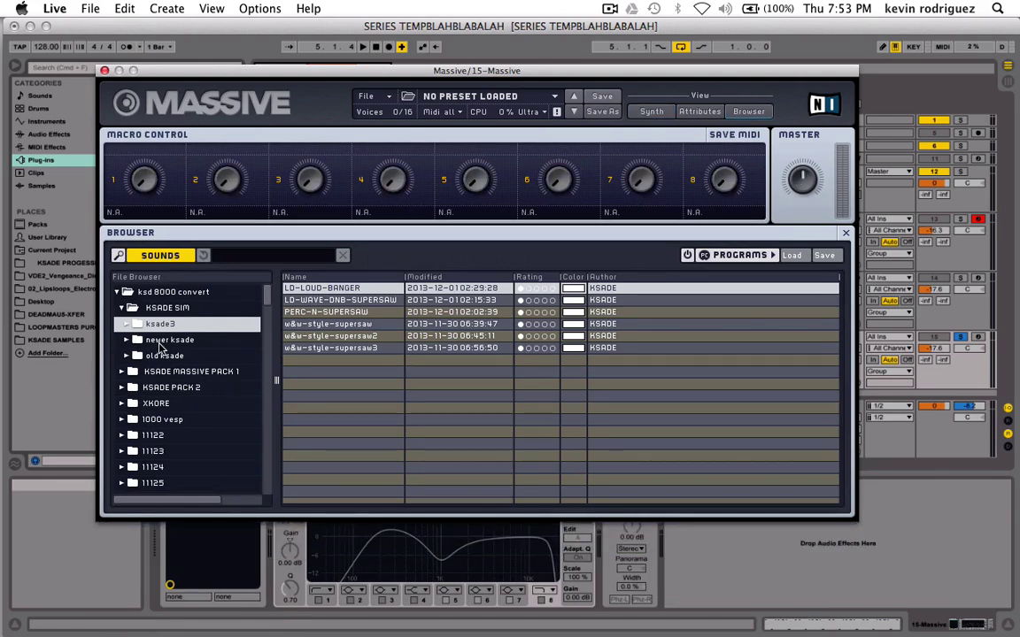
pyautogui.click(163, 340)
pyautogui.scroll(-20, 379, 459)
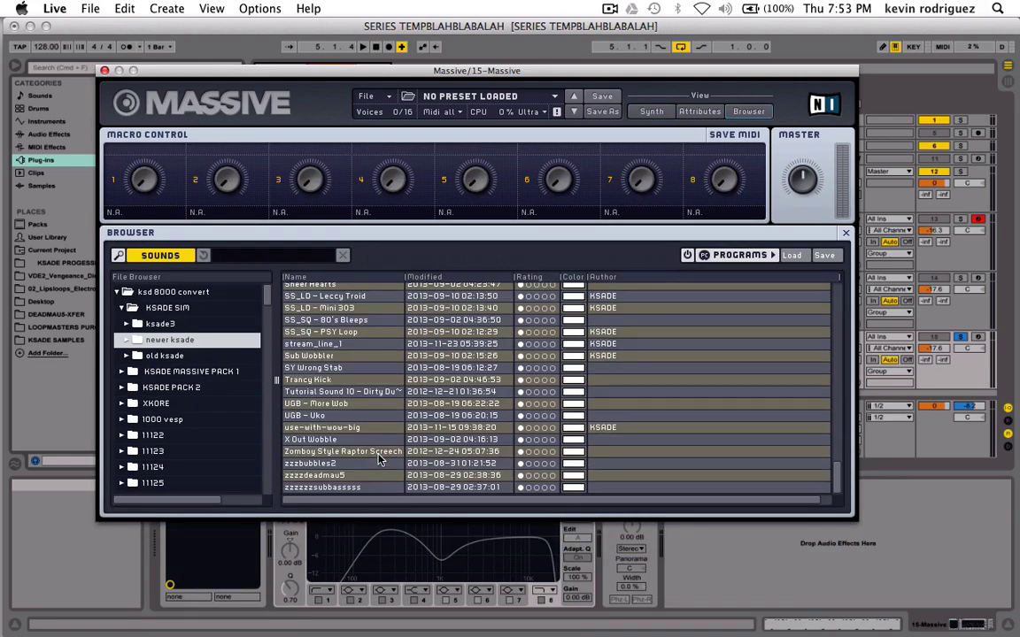
pyautogui.click(347, 489)
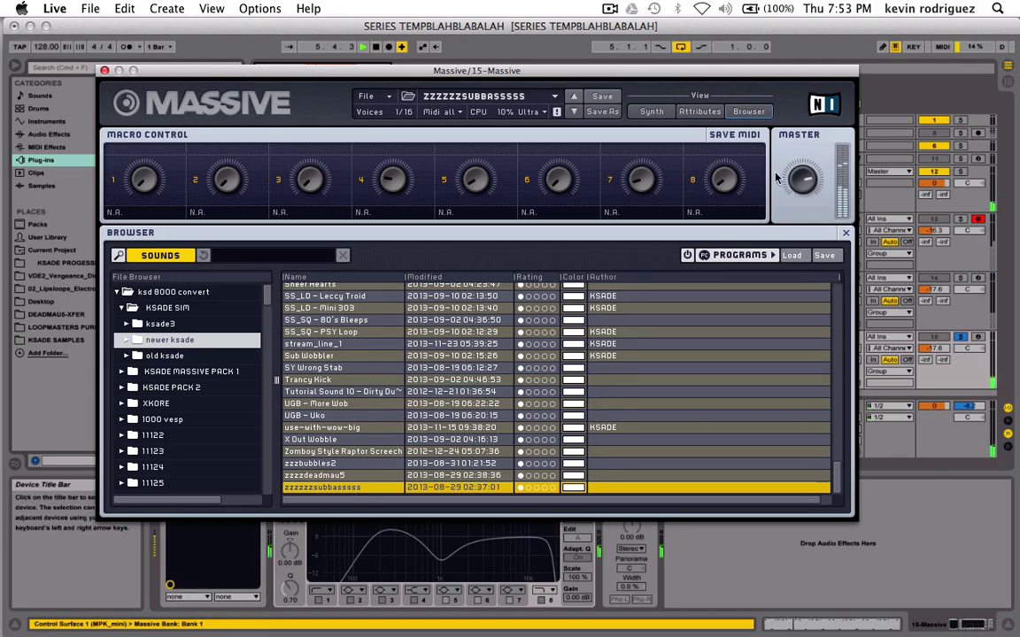
# Change Massive's FX1 effect from Chorus to T Tube while the loop plays.
pyautogui.click(649, 112)
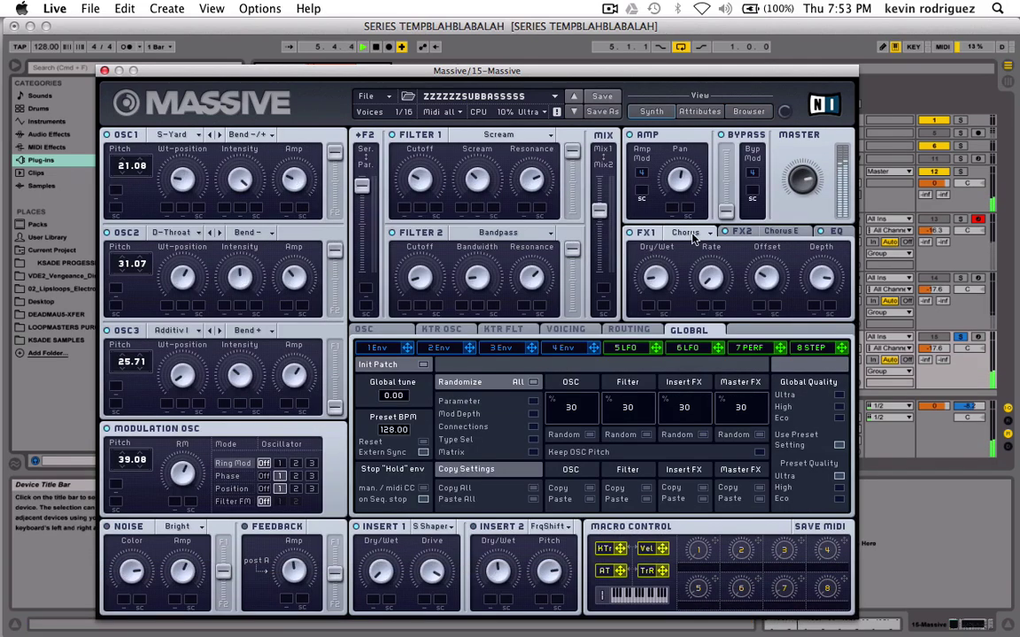
pyautogui.click(693, 234)
pyautogui.click(717, 386)
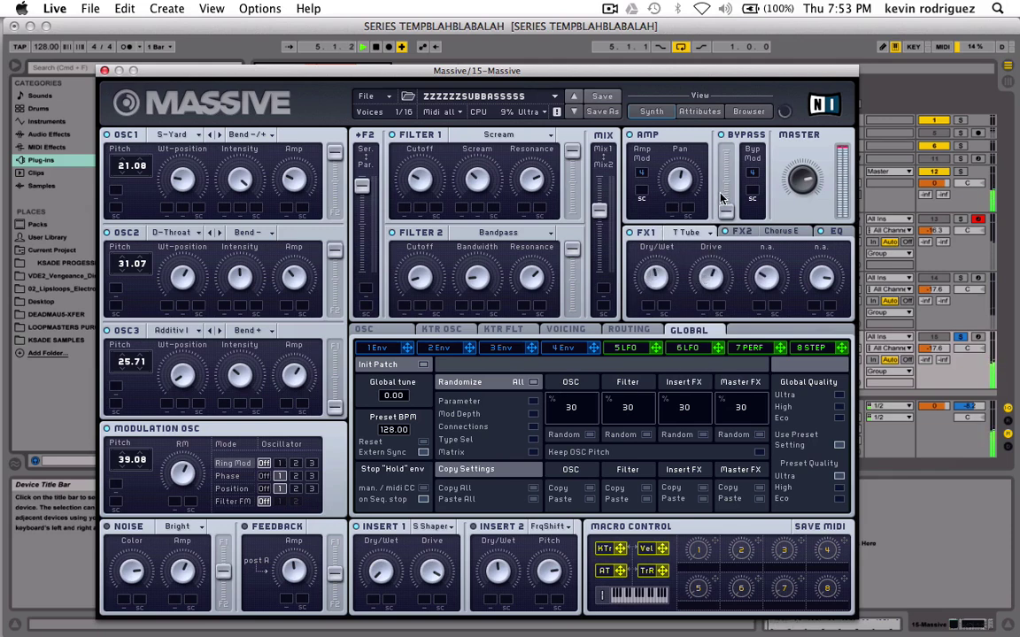
# Unsolo track 15, set its volume to -14.9 dB and close the Massive window.
pyautogui.click(951, 346)
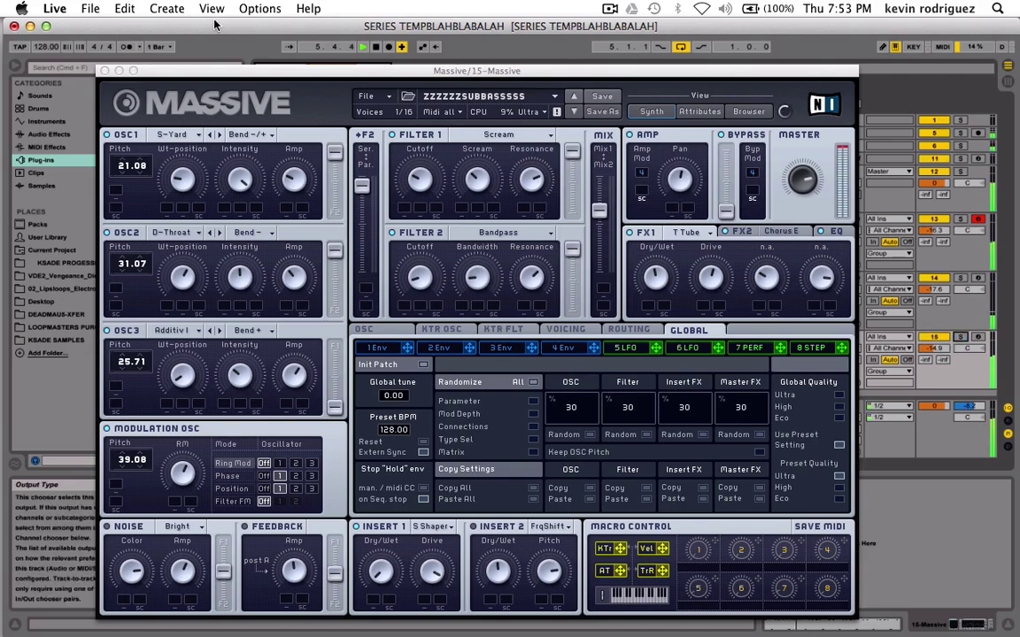
pyautogui.click(105, 70)
# Check the lead group, and solo track 15 with its Utility and EQ Eight turned back on.
pyautogui.click(961, 171)
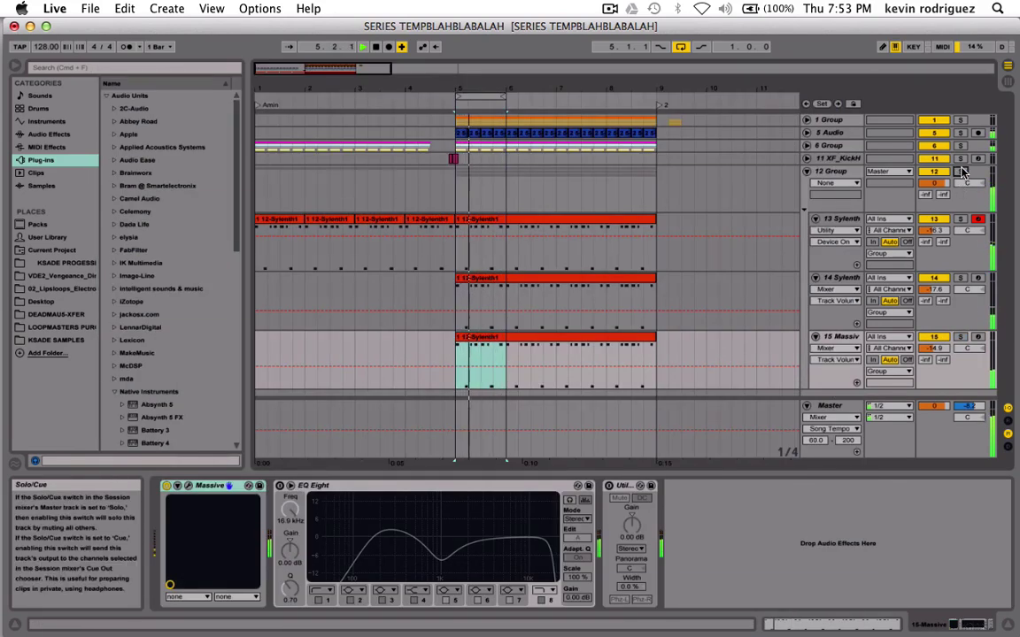
pyautogui.click(959, 336)
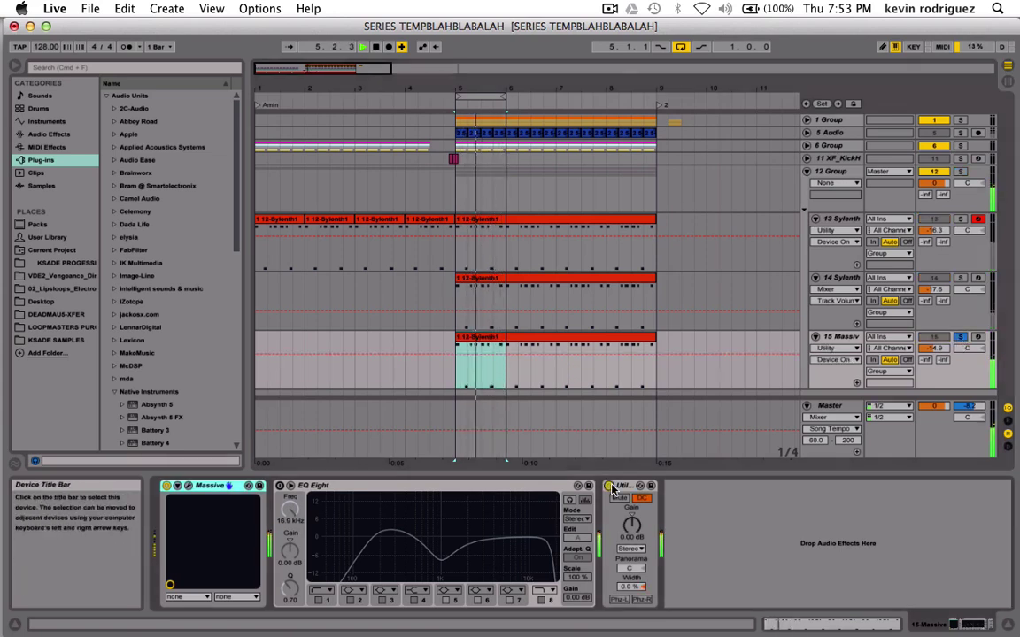
pyautogui.click(280, 486)
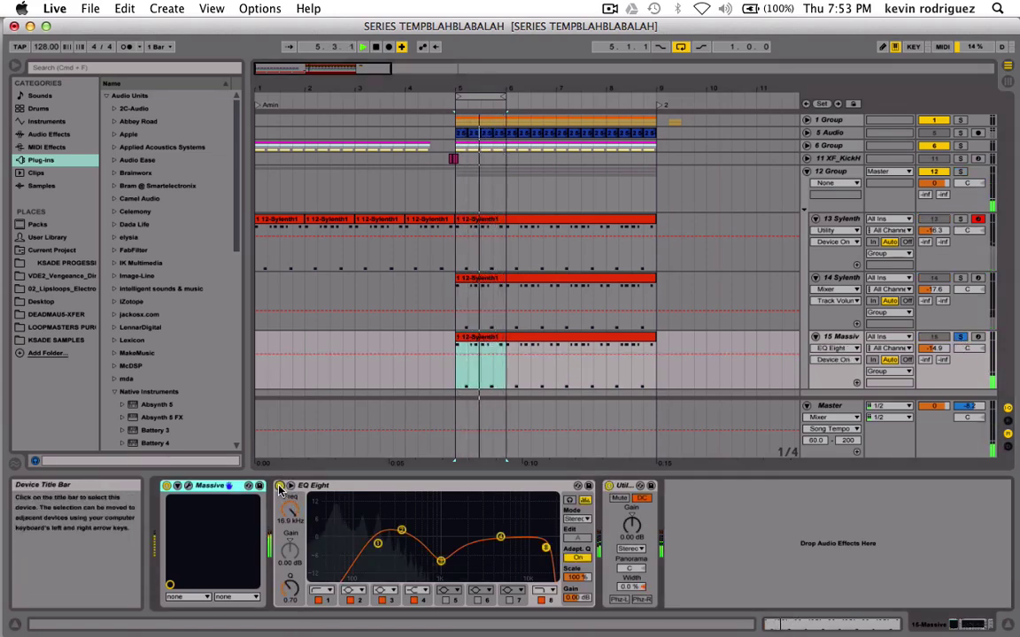
# Move track 15's EQ Eight low cut to 100 Hz and reset all band gains in the expanded frequency display.
pyautogui.moveTo(373, 545)
pyautogui.mouseDown()
pyautogui.moveTo(300, 535)
pyautogui.moveTo(367, 538)
pyautogui.moveTo(329, 538)
pyautogui.moveTo(354, 540)
pyautogui.mouseUp()
pyautogui.moveTo(439, 560)
pyautogui.mouseDown()
pyautogui.moveTo(441, 486)
pyautogui.moveTo(467, 480)
pyautogui.moveTo(442, 538)
pyautogui.mouseUp()
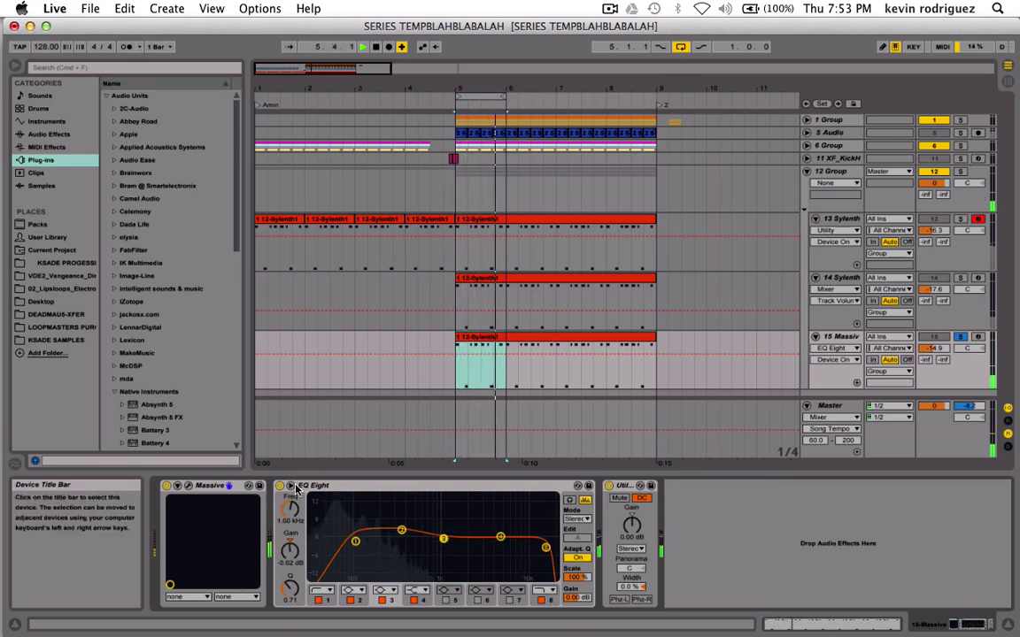
pyautogui.click(577, 485)
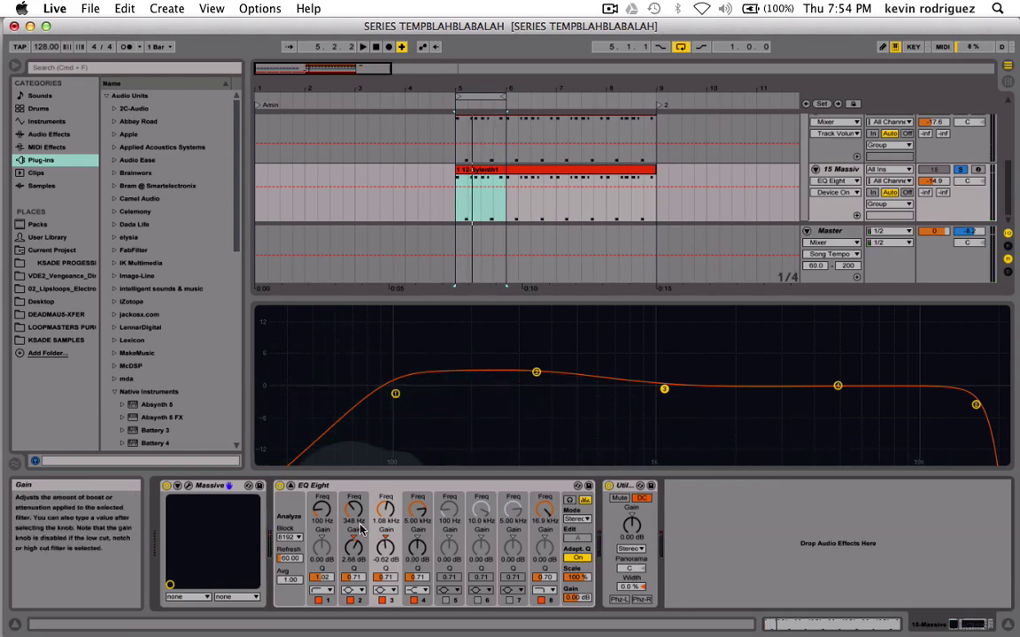
pyautogui.click(292, 486)
pyautogui.click(291, 488)
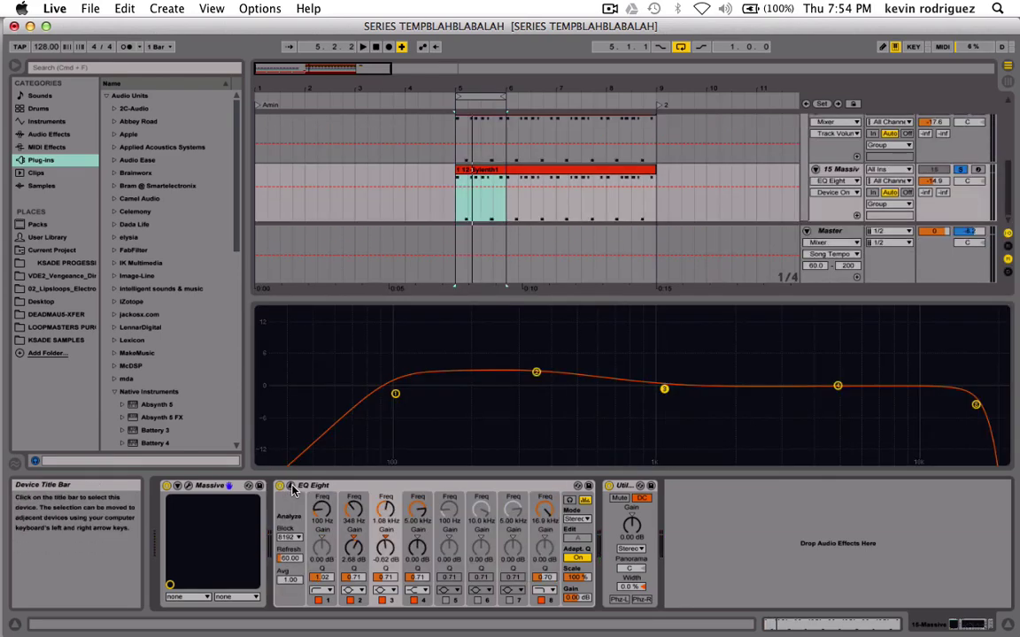
pyautogui.rightClick(351, 490)
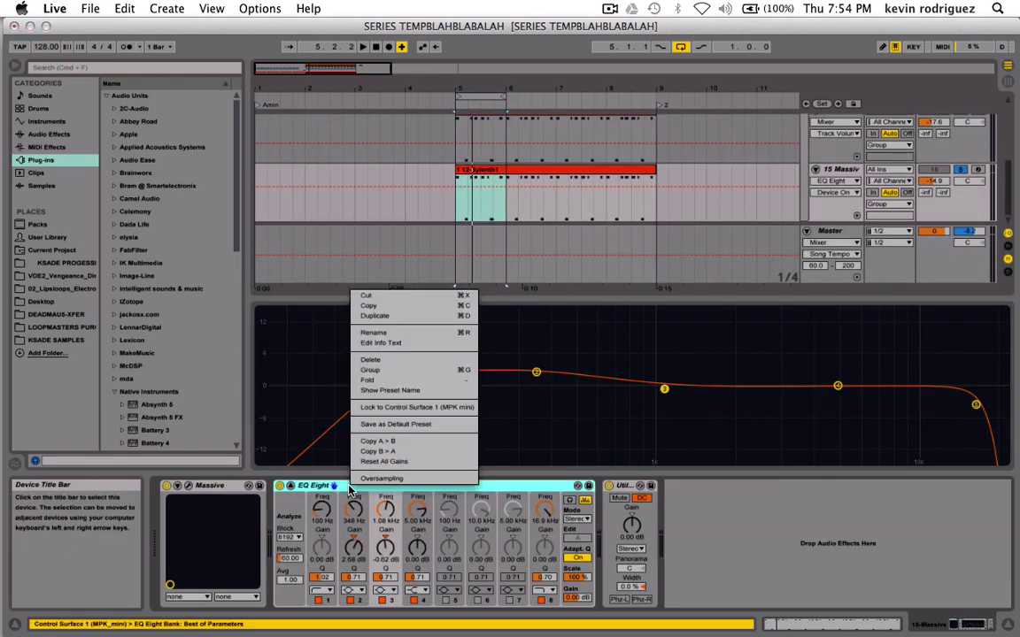
pyautogui.click(393, 462)
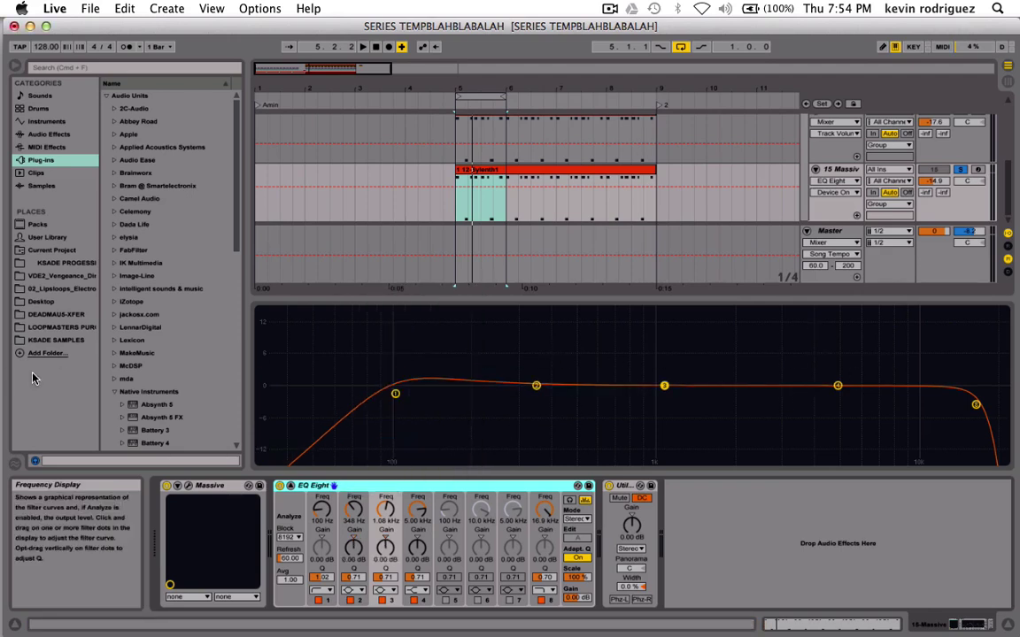
# Reshape track 15's EQ Eight low-cut filter to 106 Hz with a Q of 0.86 and play the loop.
pyautogui.moveTo(401, 406); pyautogui.dragTo(398, 395)
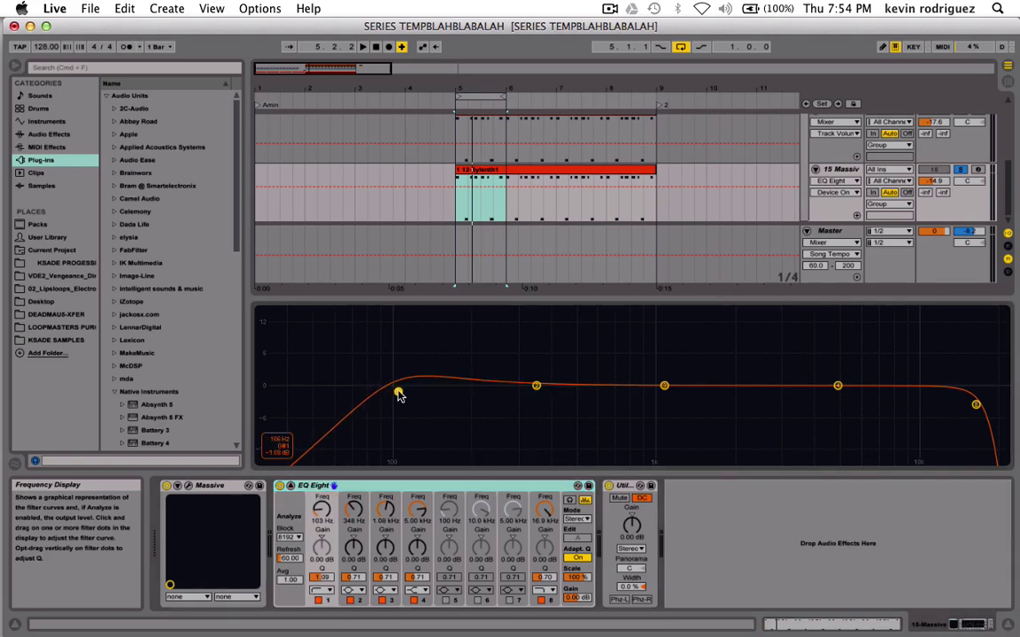
pyautogui.moveTo(403, 388); pyautogui.dragTo(381, 404)
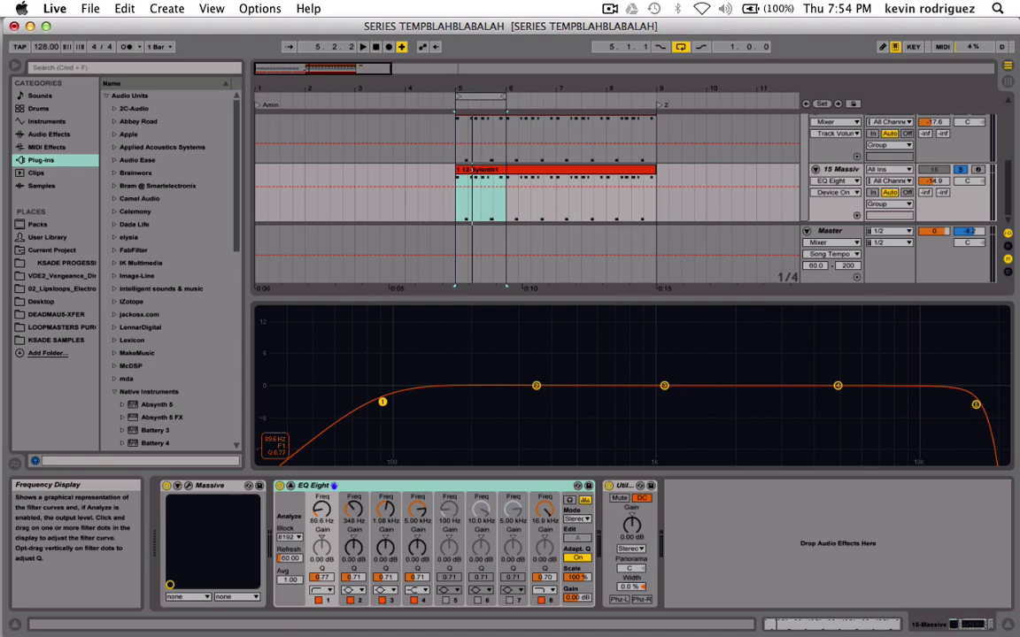
pyautogui.moveTo(382, 401)
pyautogui.mouseDown()
pyautogui.moveTo(399, 363)
pyautogui.moveTo(421, 383)
pyautogui.moveTo(423, 367)
pyautogui.moveTo(398, 413)
pyautogui.mouseUp()
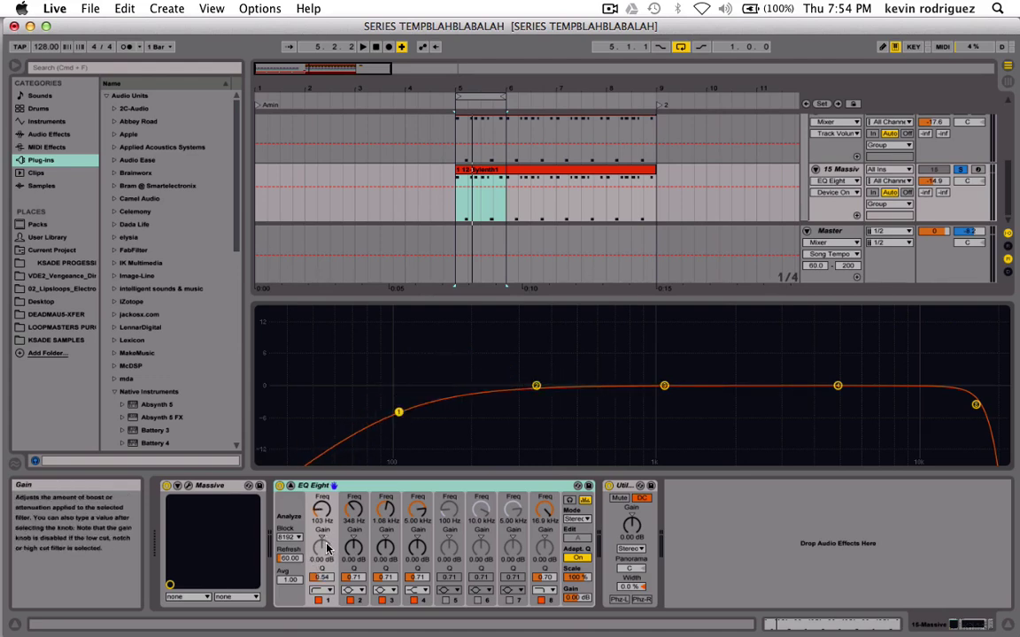
pyautogui.moveTo(399, 412); pyautogui.dragTo(372, 396)
pyautogui.press('space')
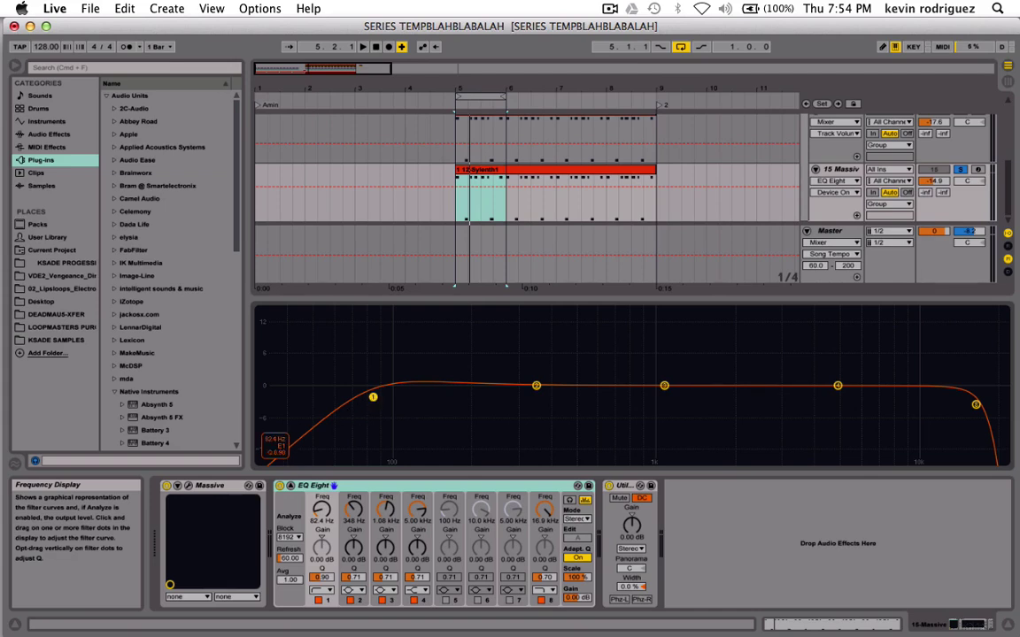
pyautogui.press('space')
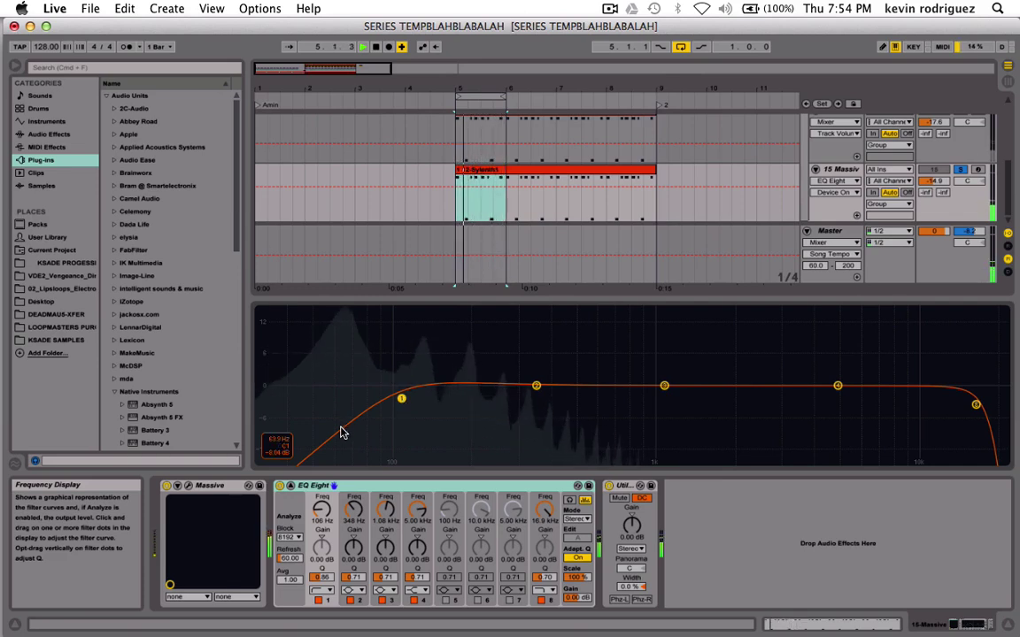
# Unsolo track 15 and collapse the expanded EQ Eight display back into the device.
pyautogui.click(962, 171)
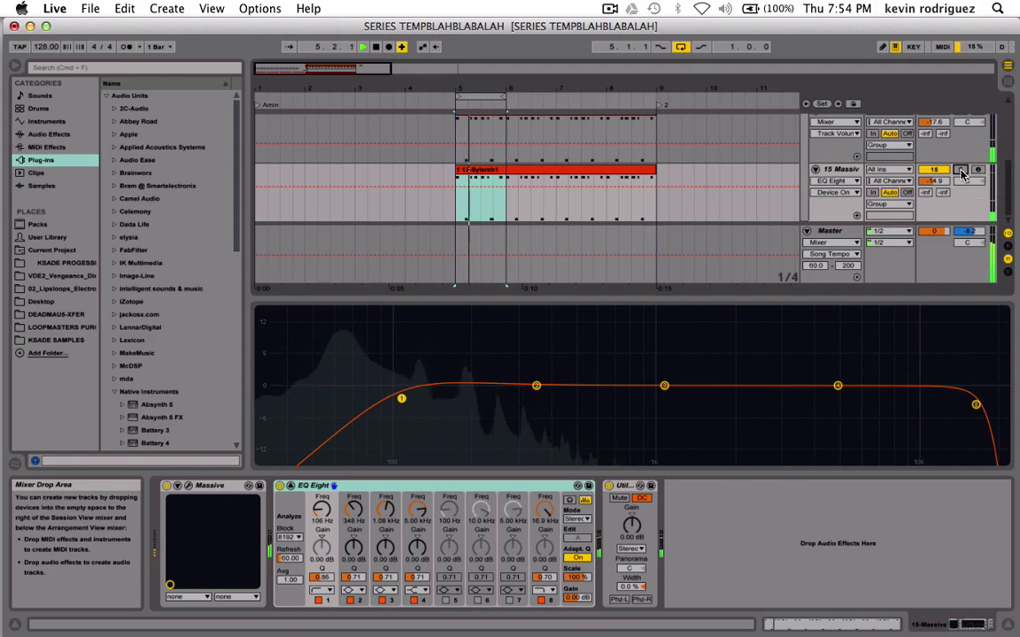
pyautogui.hotkey('shift', 'Tab')
pyautogui.hotkey('shift', 'Tab')
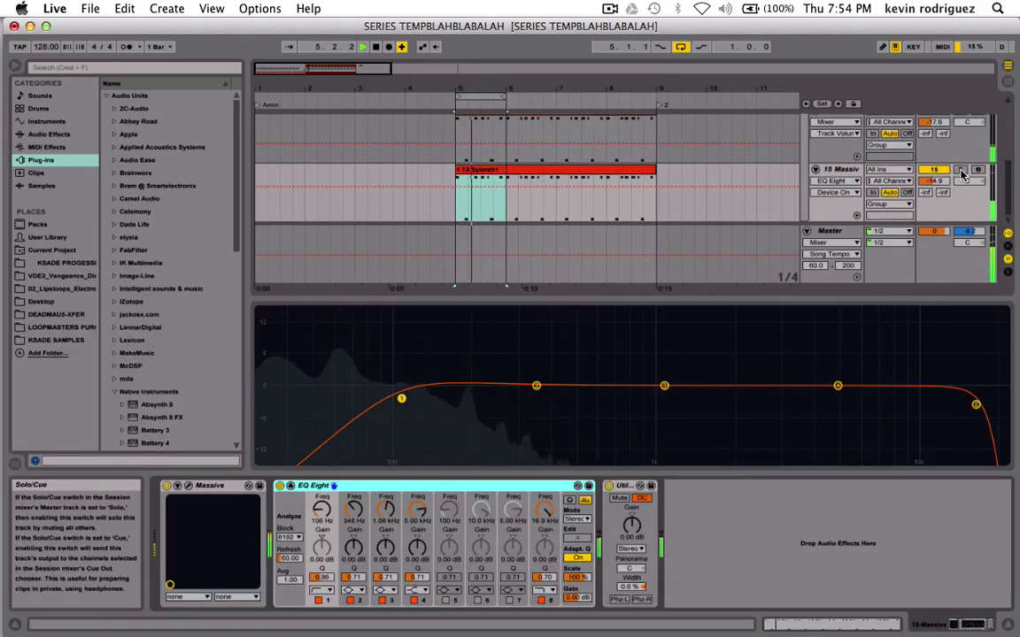
pyautogui.click(333, 485)
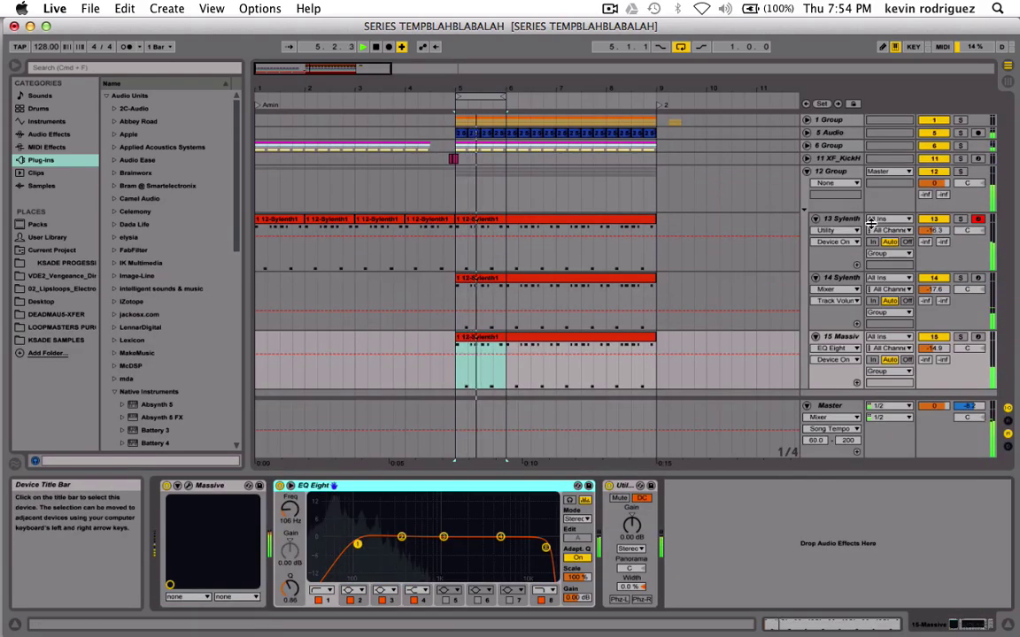
# Solo the lead group and compare its sound with tracks 14 and 15 muted and active.
pyautogui.click(962, 172)
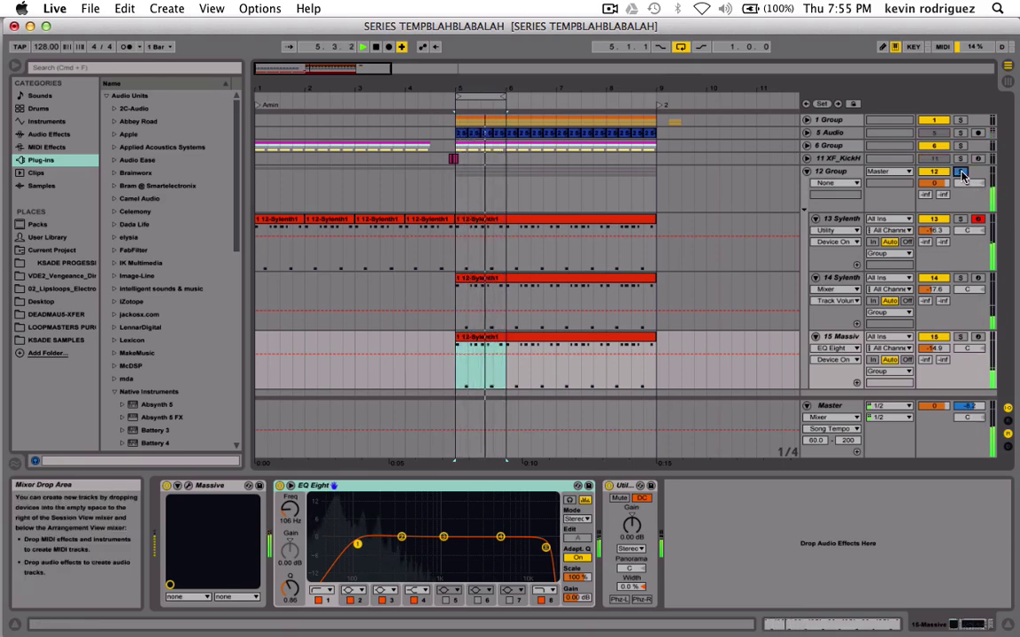
pyautogui.click(934, 277)
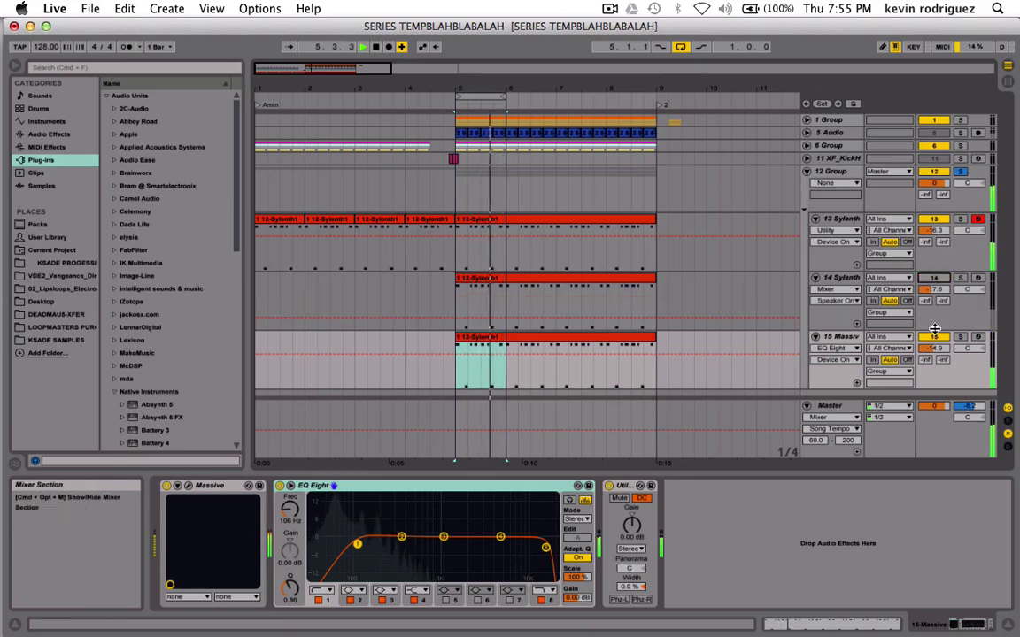
pyautogui.click(934, 337)
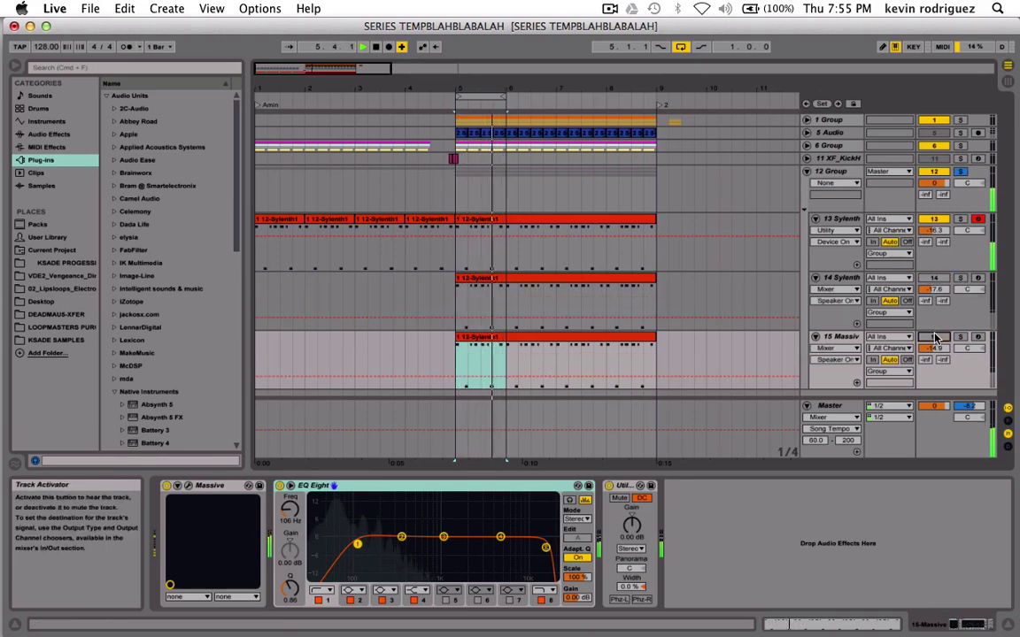
pyautogui.click(934, 337)
pyautogui.click(935, 279)
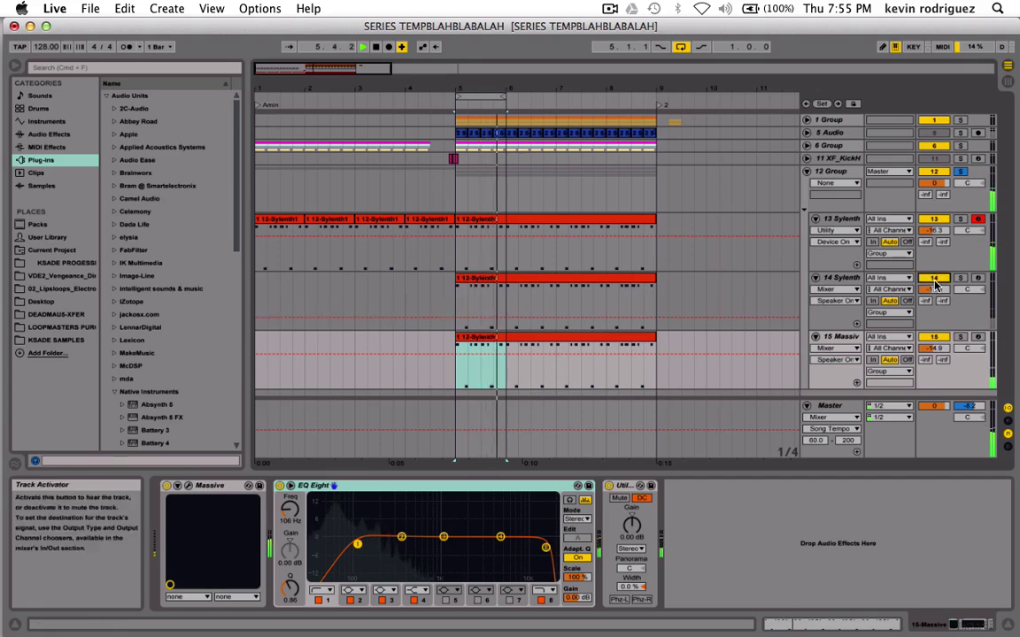
# Solo track 13 instead of the lead group and play it from bar 1.
pyautogui.click(959, 218)
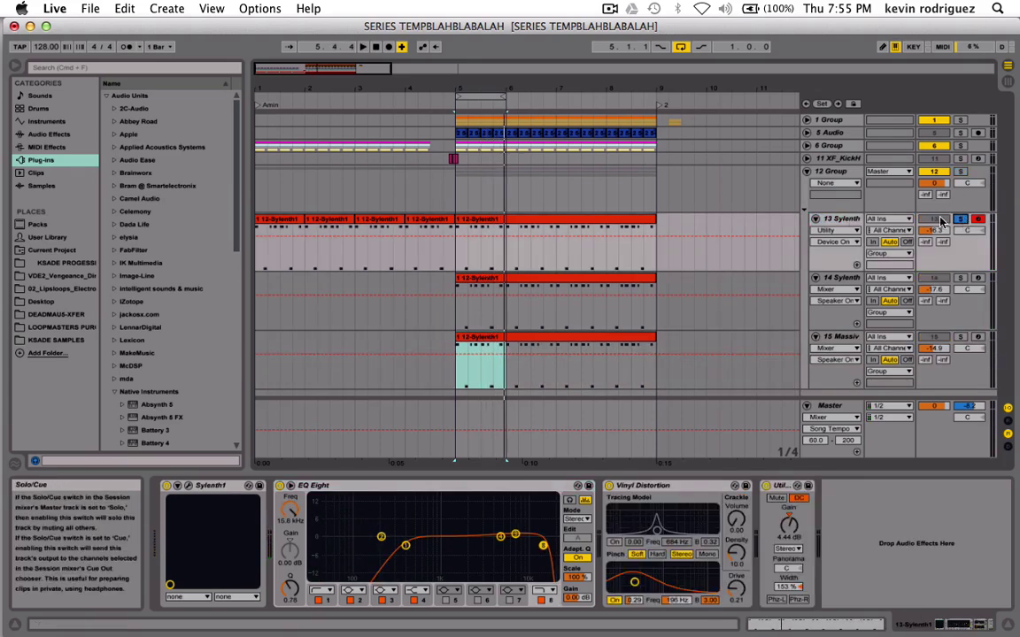
pyautogui.click(255, 262)
pyautogui.press('space')
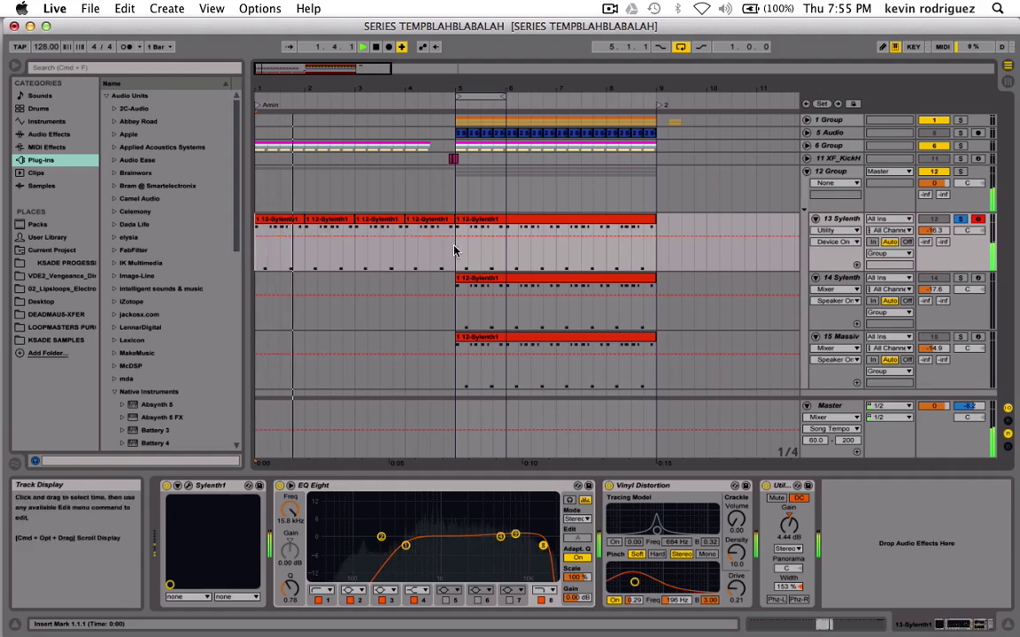
# Open track 13's Sylenth1 and set its filter control cutoff to 1495.79 Hz and key tracking to 4.29.
pyautogui.click(187, 487)
pyautogui.click(235, 312)
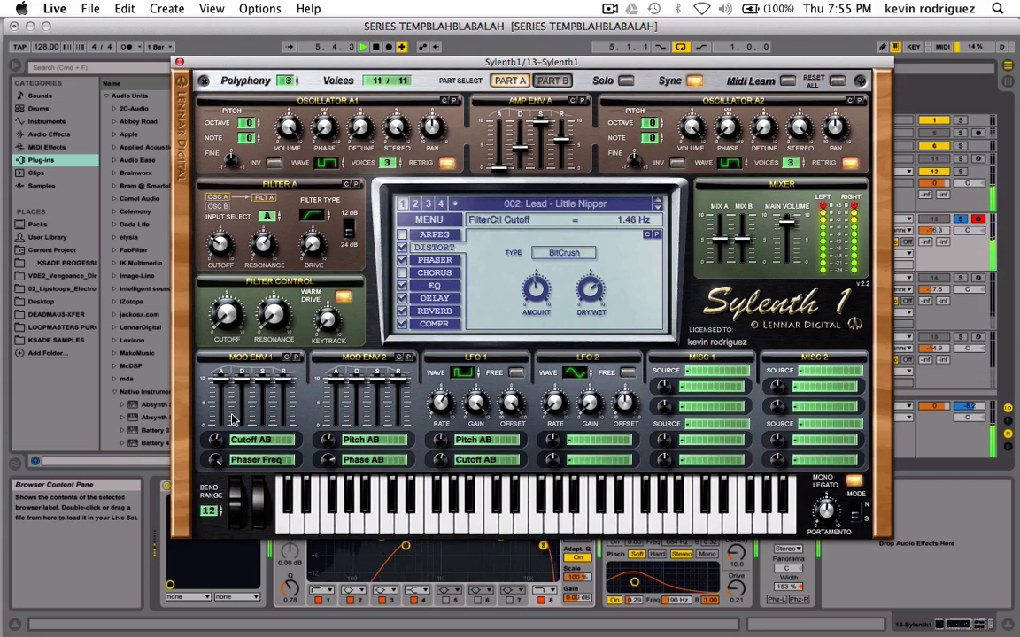
pyautogui.moveTo(247, 281); pyautogui.dragTo(239, 299)
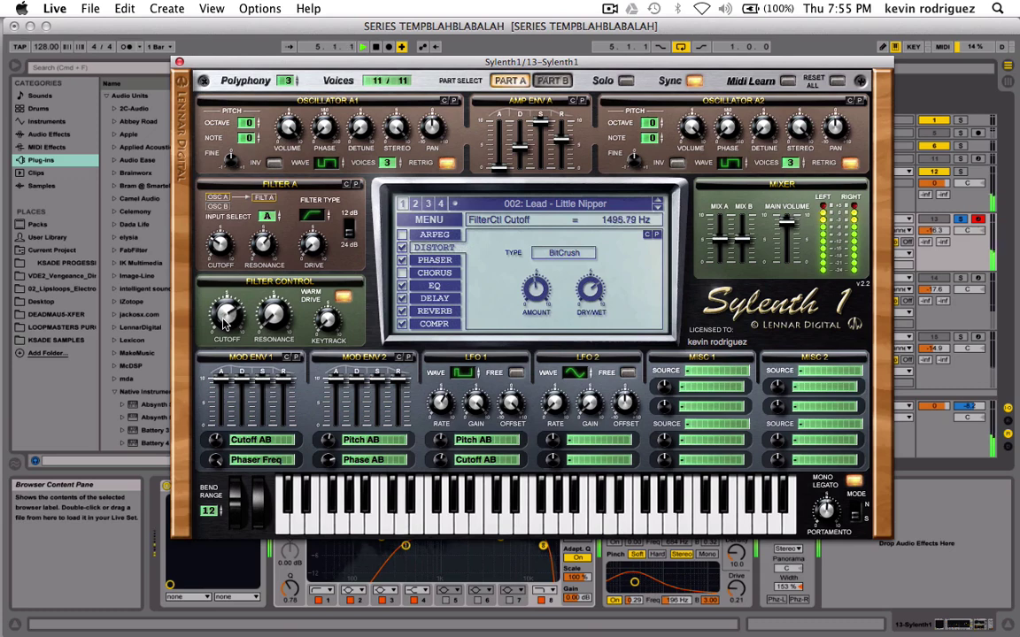
pyautogui.moveTo(263, 326); pyautogui.dragTo(284, 294)
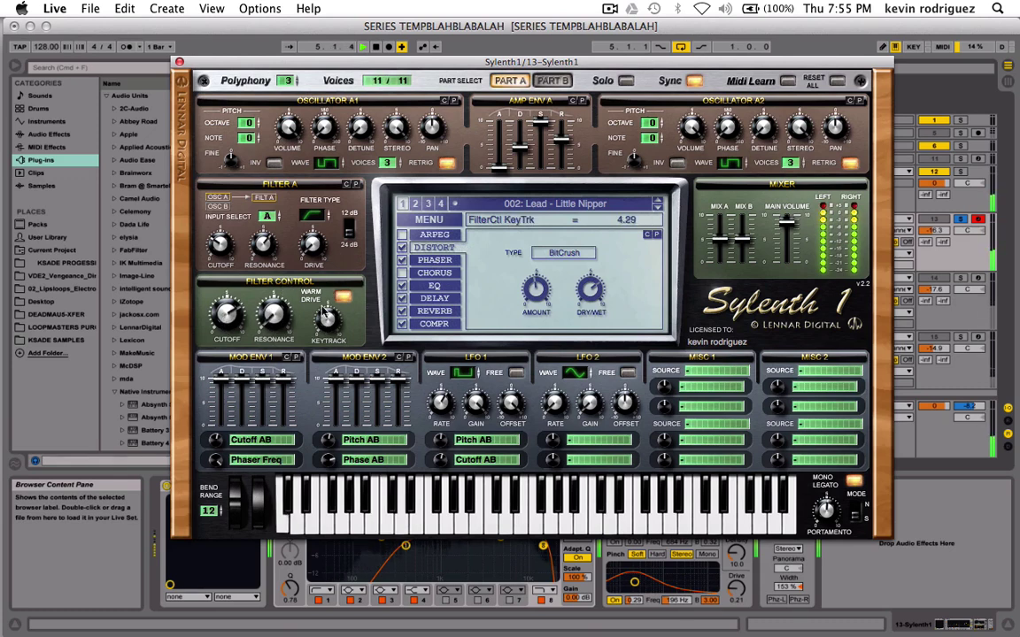
# Set Sylenth1's delay dry/wet to 30.48 %, adjust the reverb dry/wet and close the plug-in window.
pyautogui.click(435, 299)
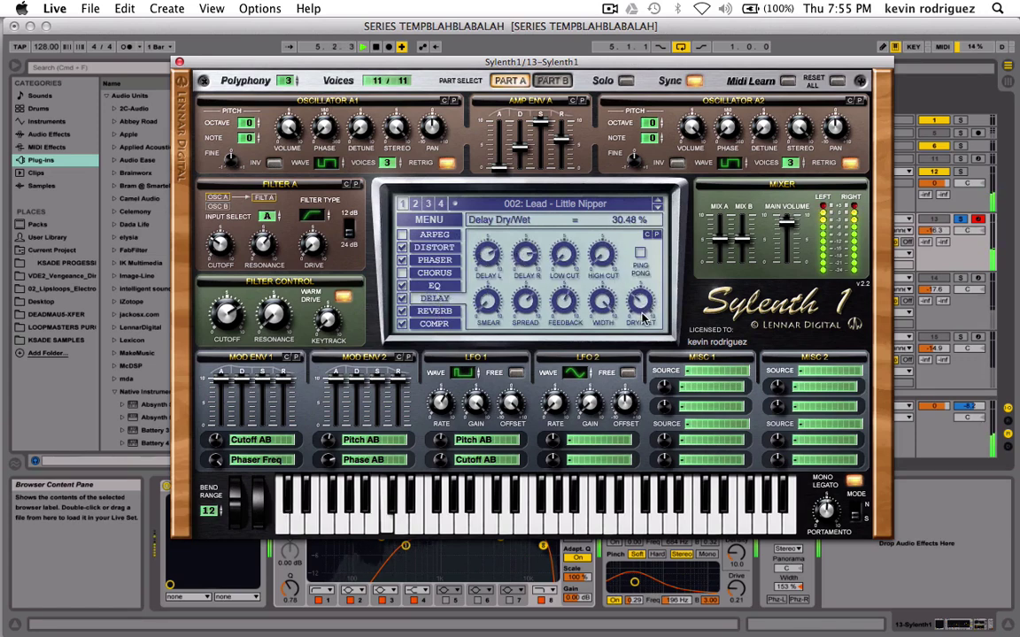
pyautogui.click(434, 312)
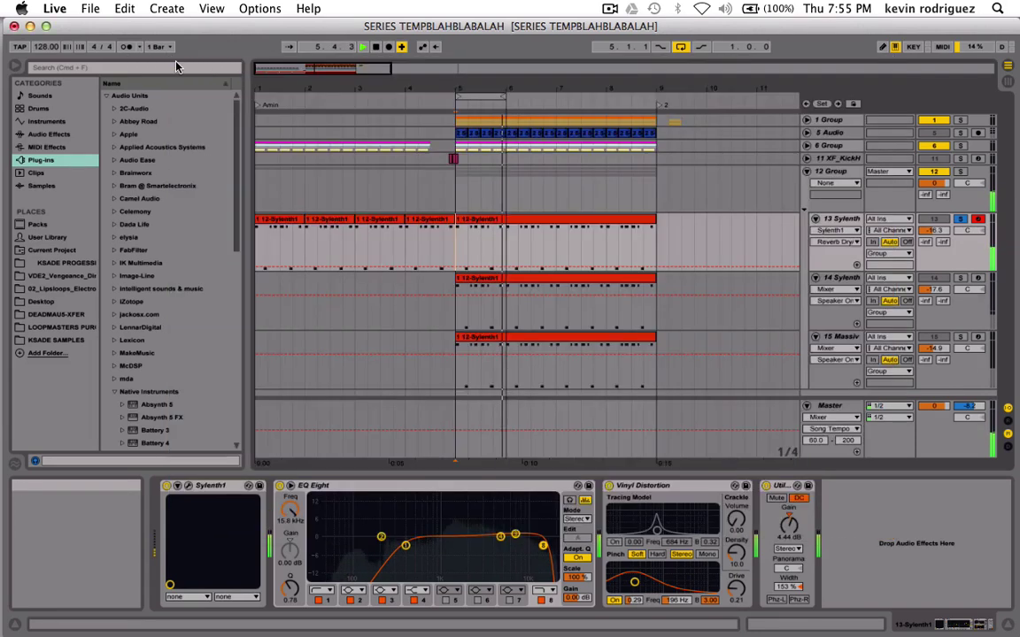
pyautogui.click(179, 61)
# Unsolo track 13, lower track 15's volume to -21.0 dB during playback and solo track 15.
pyautogui.click(960, 219)
pyautogui.press('space')
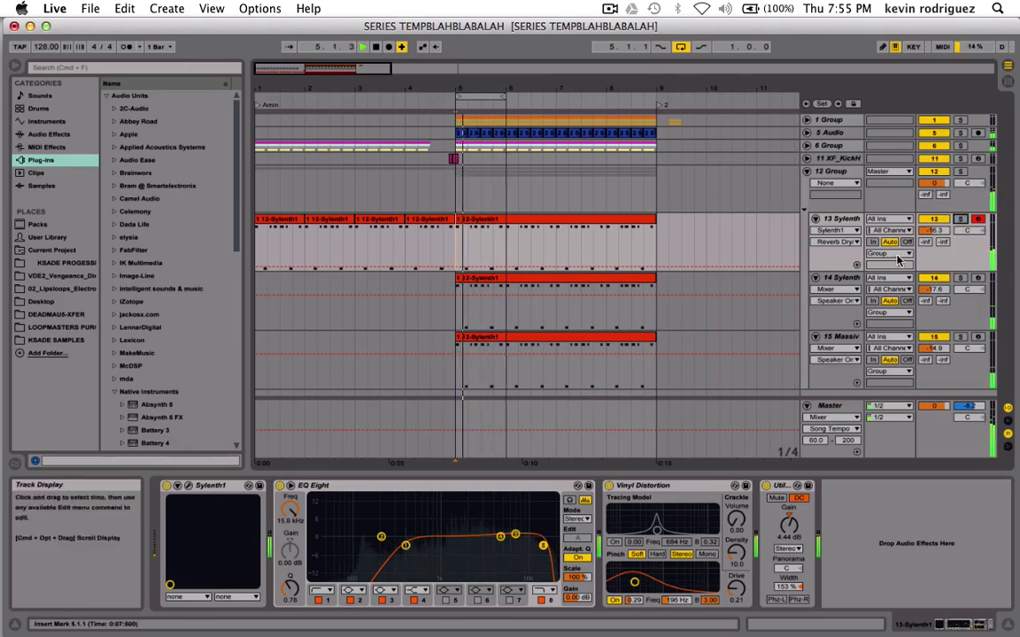
pyautogui.click(933, 348)
pyautogui.moveTo(934, 348); pyautogui.dragTo(934, 366)
pyautogui.press('space')
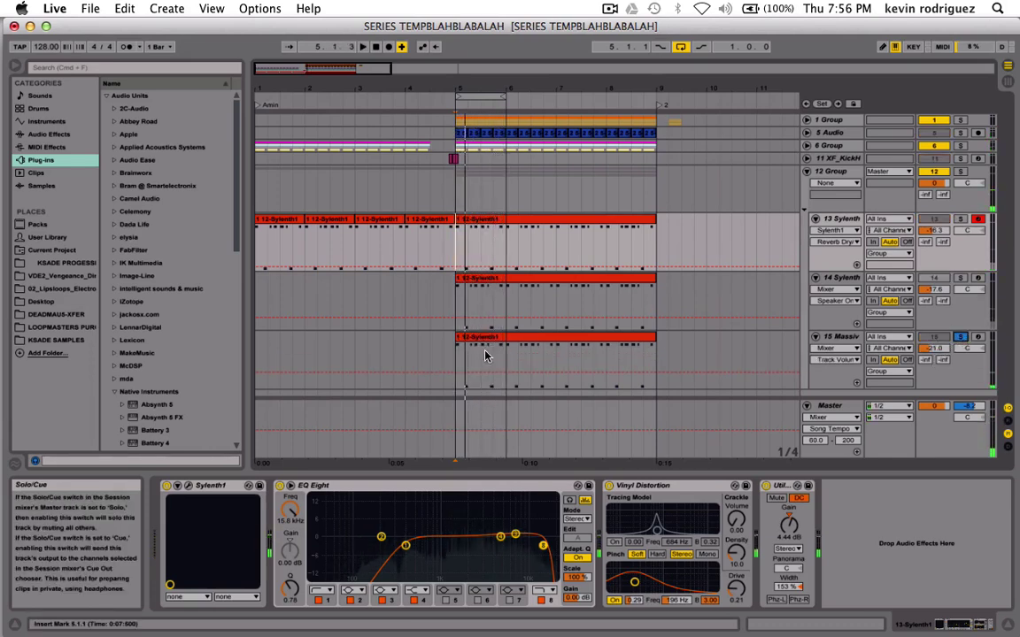
# Open track 15's MIDI clip and delete all of its C1 notes.
pyautogui.doubleClick(500, 341)
pyautogui.click(566, 437)
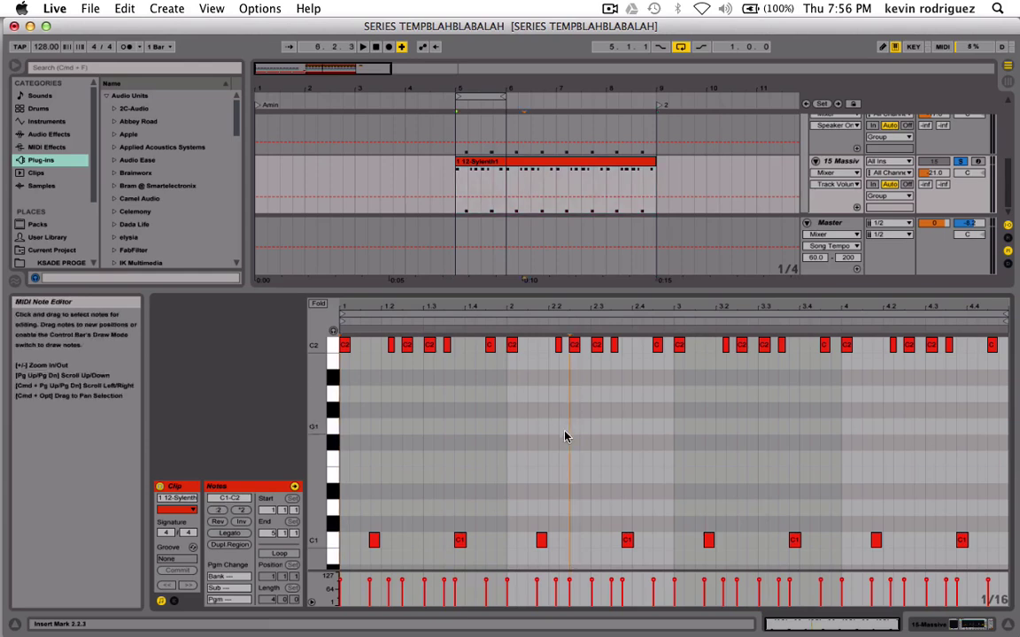
pyautogui.moveTo(357, 542); pyautogui.dragTo(983, 495)
pyautogui.press('Delete')
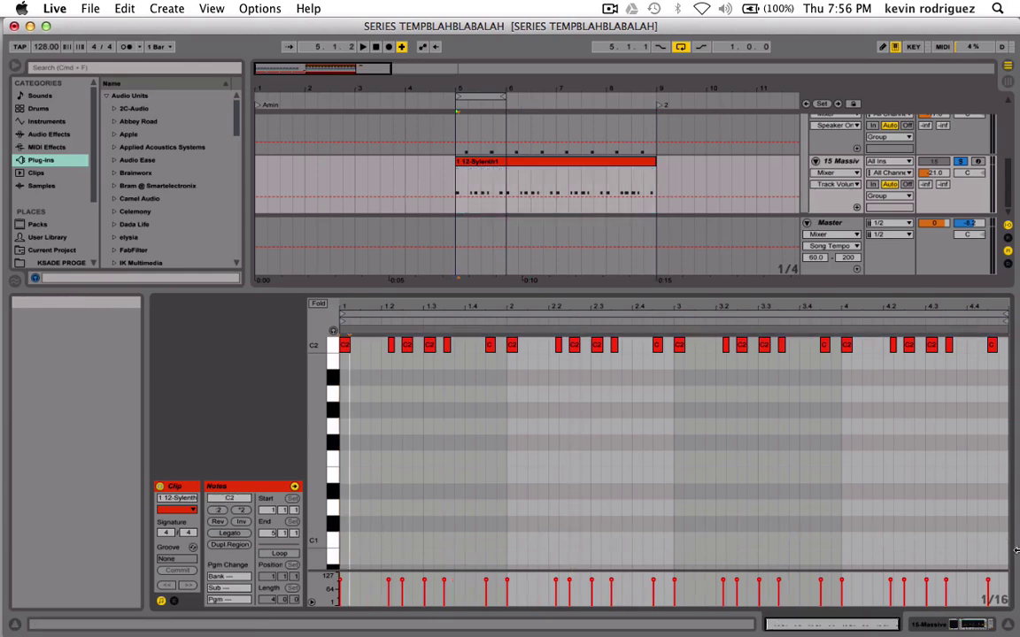
# Try all remaining notes of track 15's clip an octave lower at C1 during playback, and move them back up to C2.
pyautogui.click(666, 504)
pyautogui.press('super+a')
pyautogui.hotkey('shift', 'Down')
pyautogui.press('space')
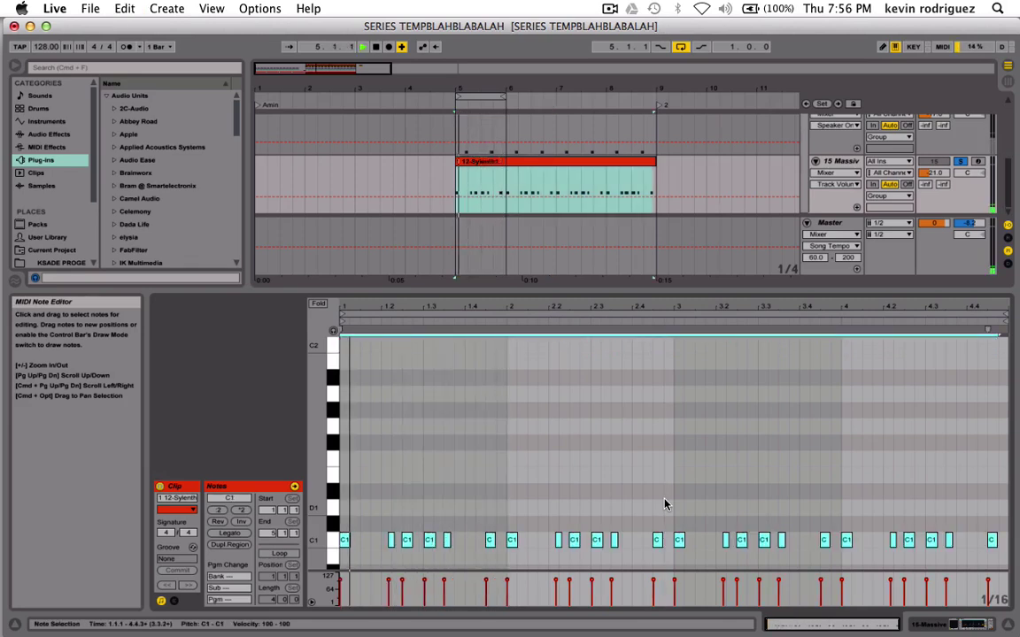
pyautogui.hotkey('shift', 'Up')
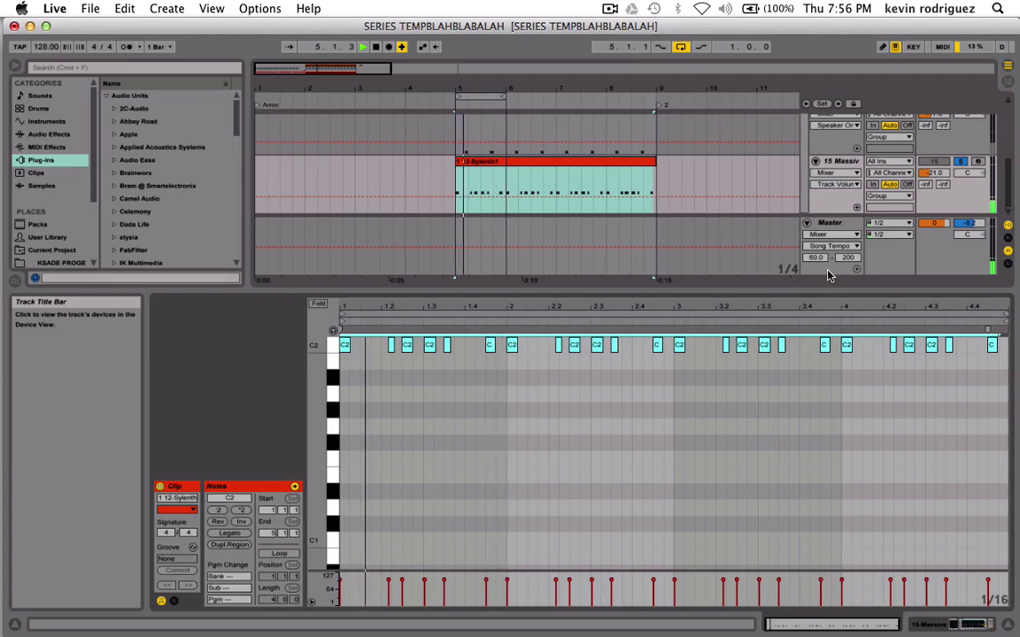
pyautogui.hotkey('shift', 'Up')
# Cut track 15's EQ Eight band 3 by 7.31 dB at 1.02 kHz and lower the track volume to -26.4 dB with group 12 soloed.
pyautogui.hotkey('shift', 'Tab')
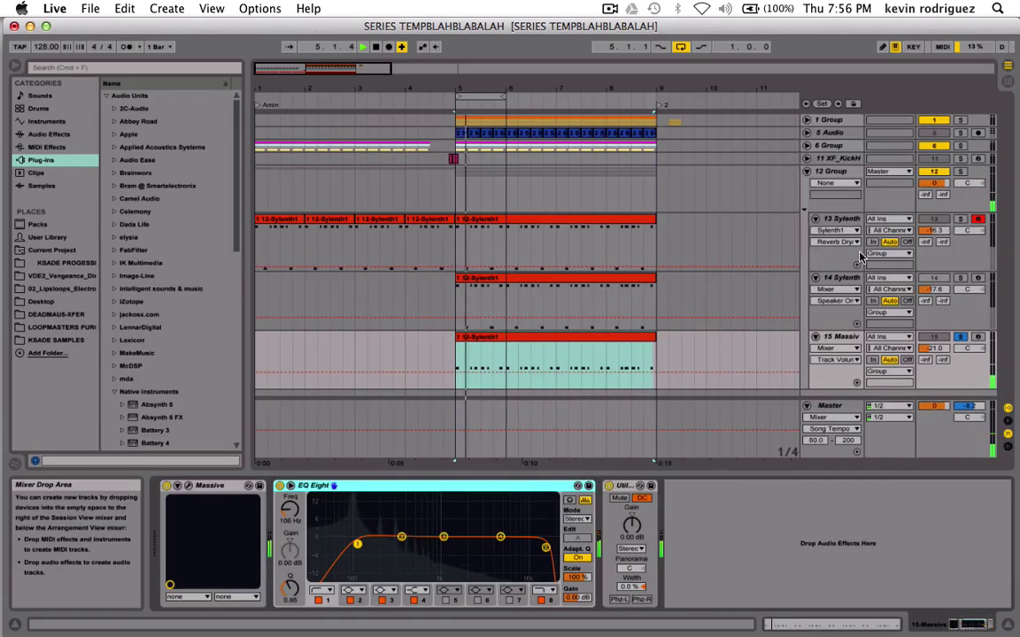
pyautogui.click(444, 537)
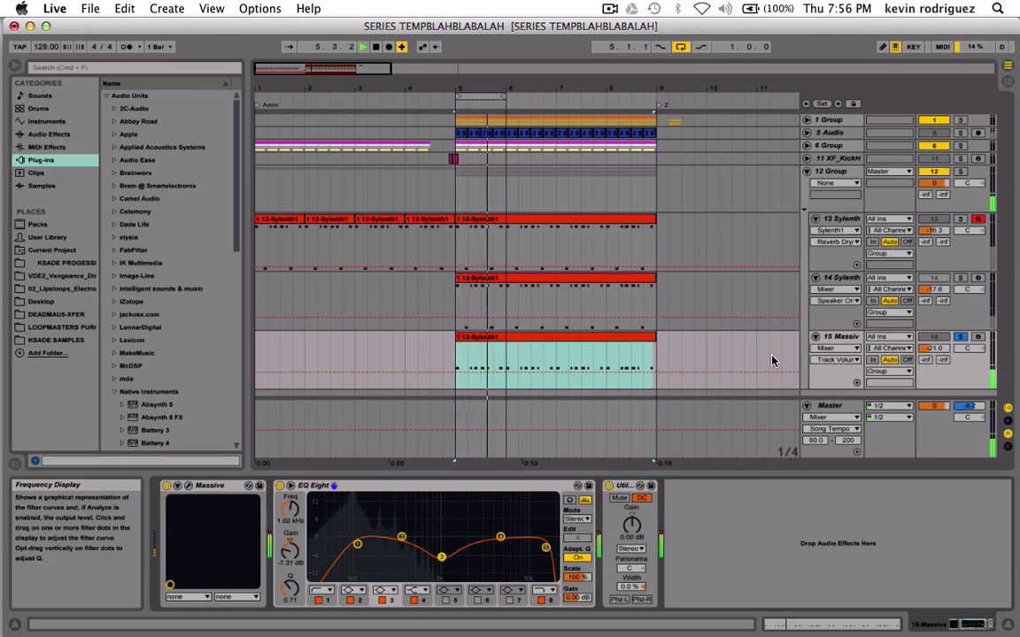
pyautogui.click(836, 337)
pyautogui.click(962, 172)
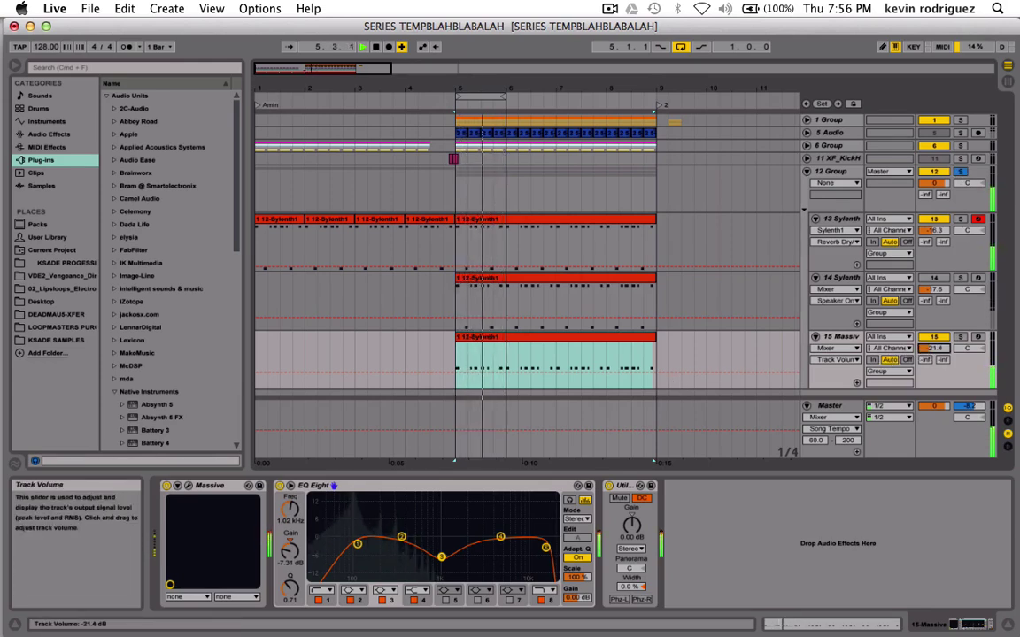
pyautogui.moveTo(933, 348); pyautogui.dragTo(933, 354)
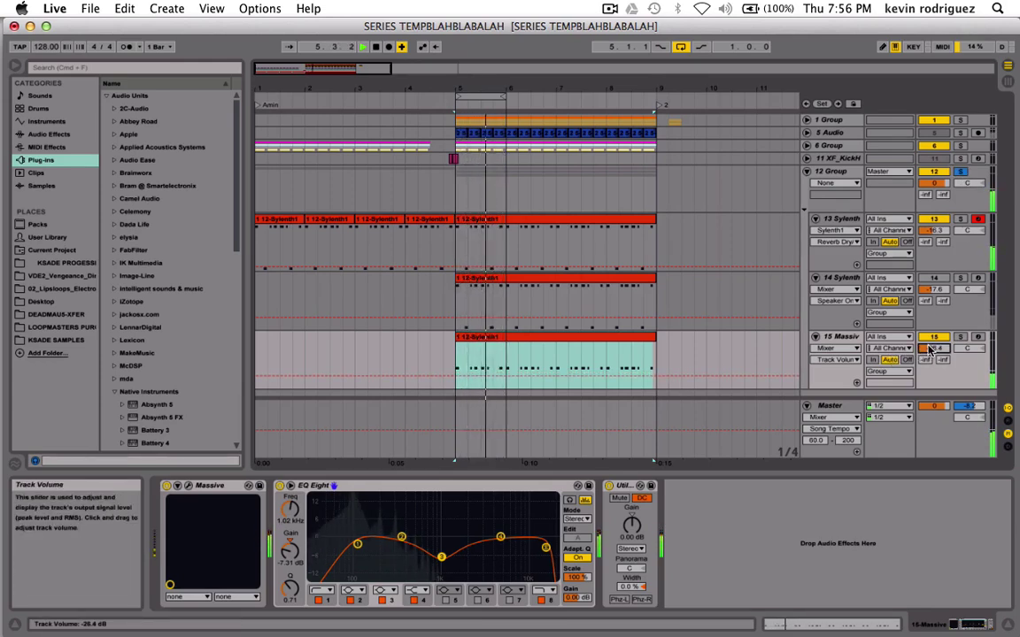
# Set track 15's EQ Eight low cut to 44.0 Hz with Q 0.82 and its high cut to 139 Hz with Q 0.78.
pyautogui.click(358, 545)
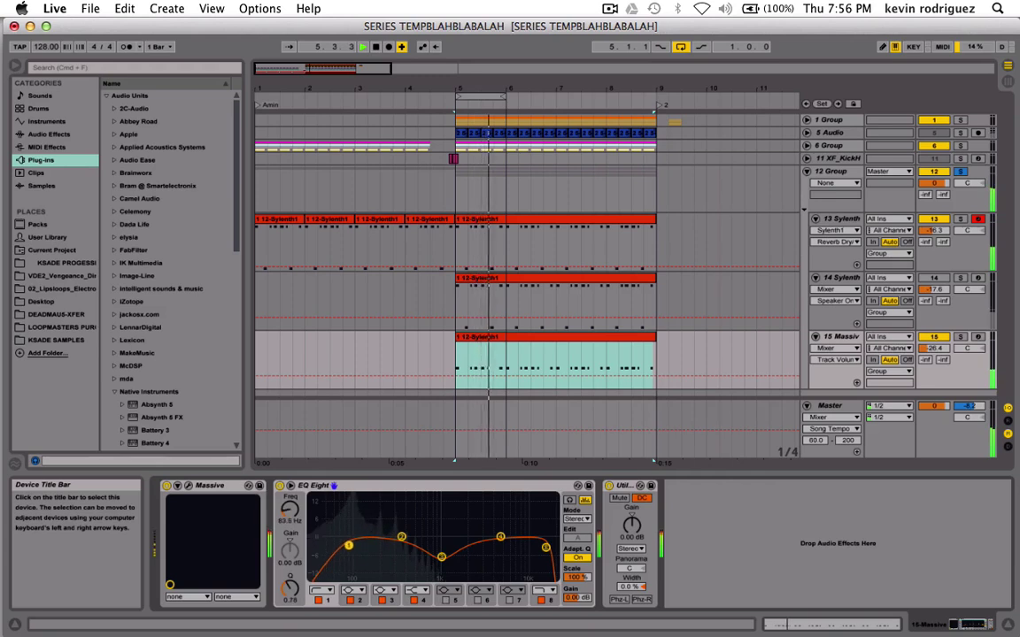
pyautogui.moveTo(327, 544); pyautogui.dragTo(325, 545)
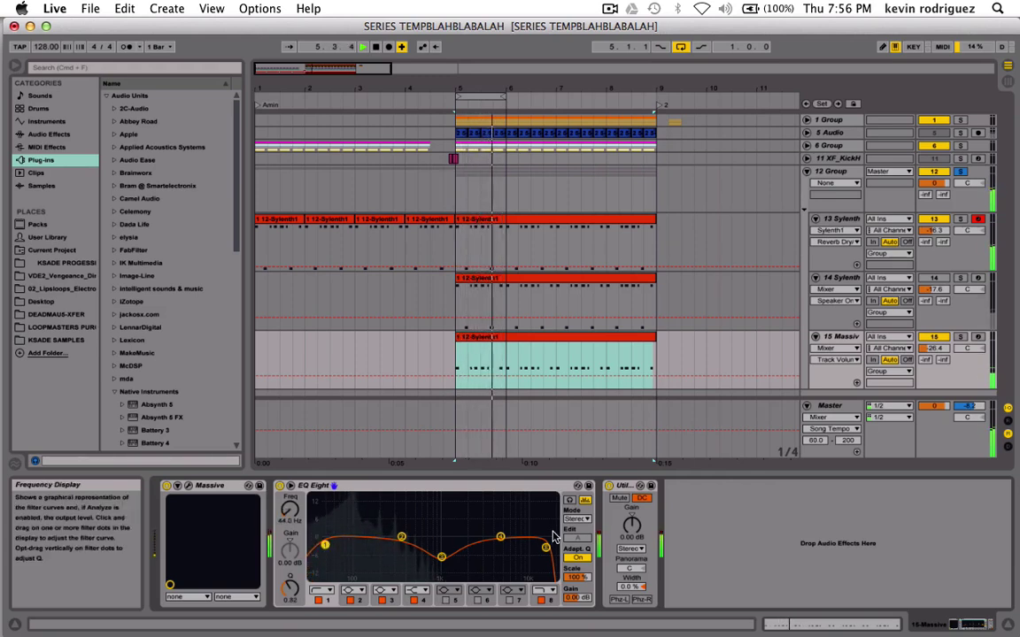
pyautogui.click(545, 547)
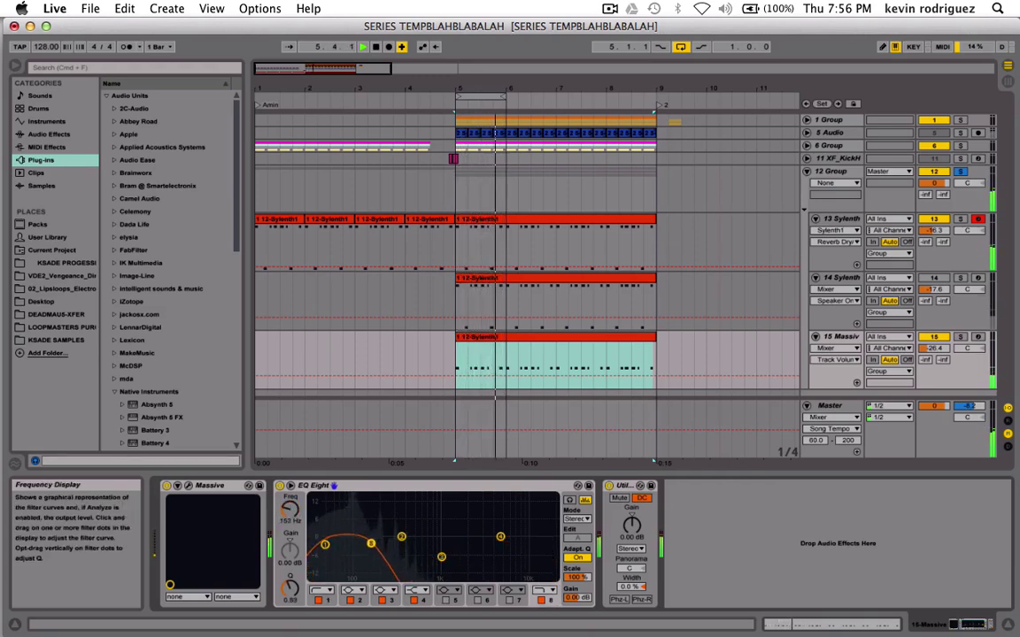
pyautogui.click(959, 337)
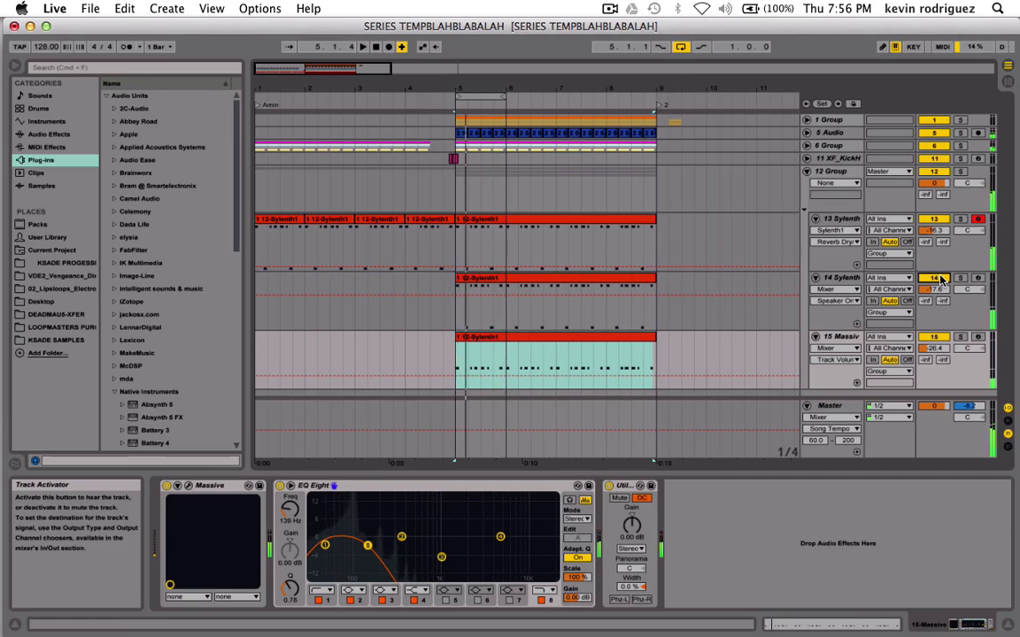
# Solo group 12 and compare its sound with track 15 muted and active.
pyautogui.click(935, 337)
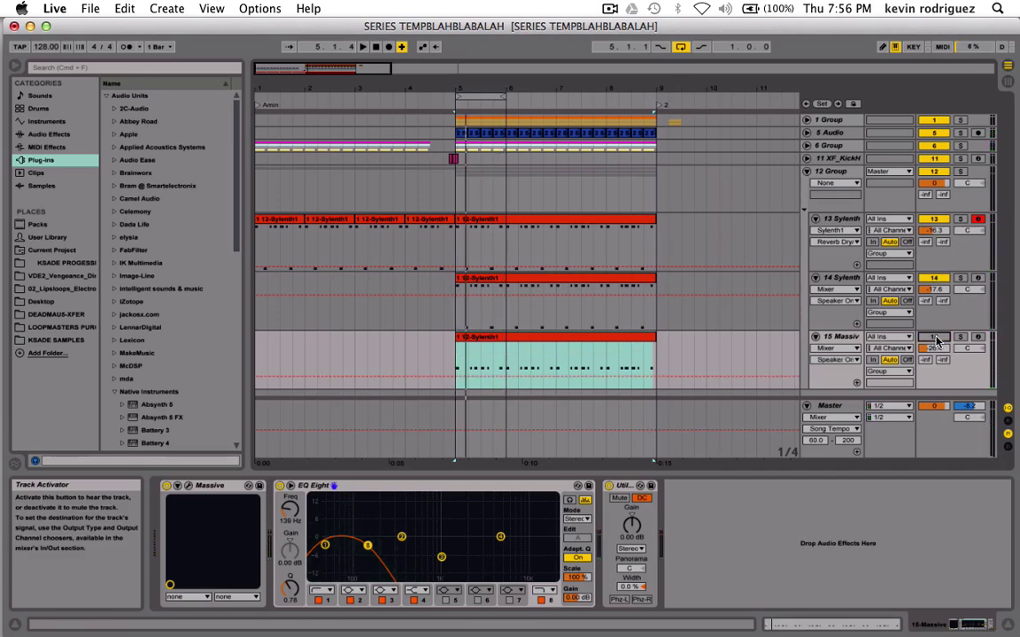
pyautogui.click(960, 170)
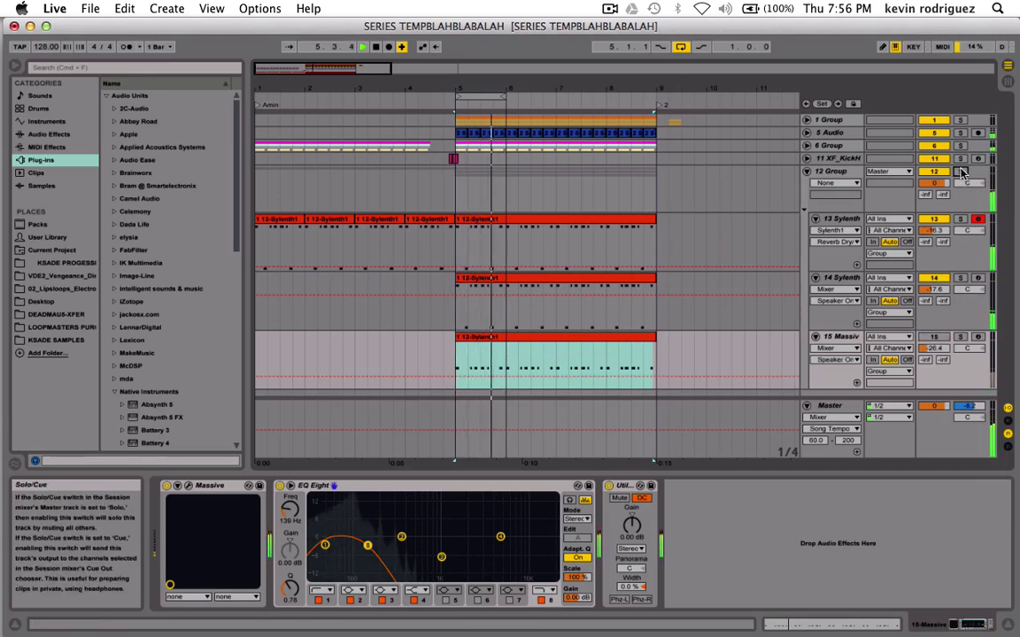
pyautogui.click(936, 338)
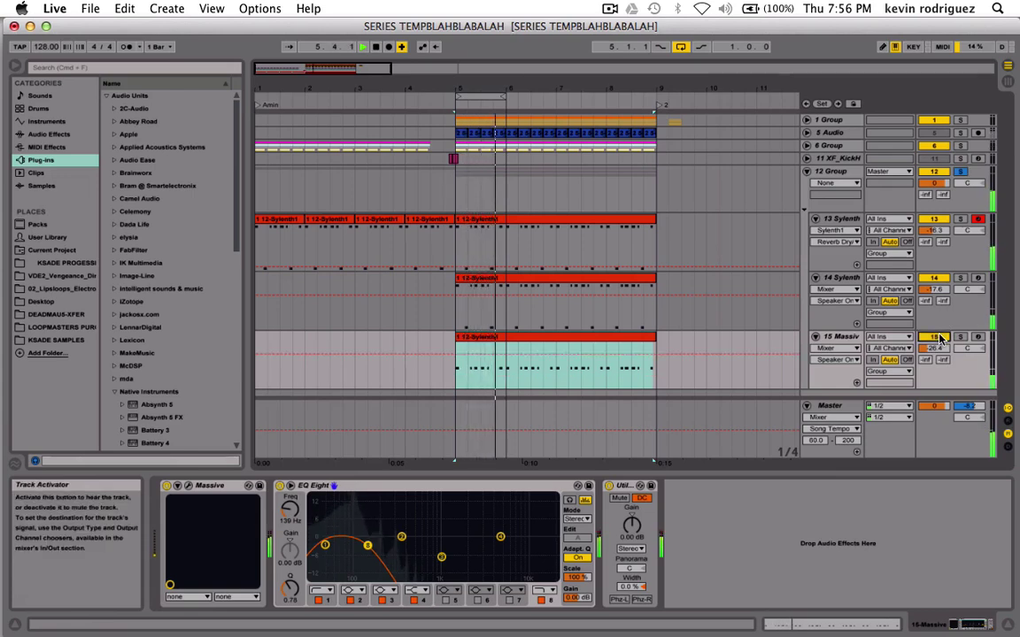
pyautogui.click(938, 338)
pyautogui.click(935, 337)
# Lower track 15's volume to -32.6 dB while checking it against the rest of group 12.
pyautogui.moveTo(932, 347); pyautogui.dragTo(932, 359)
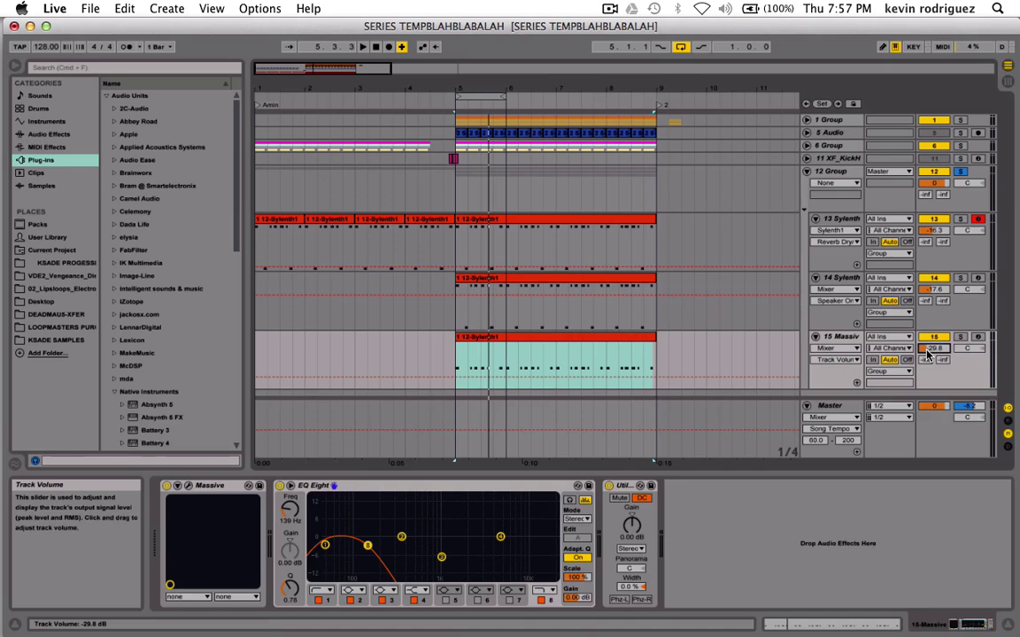
pyautogui.press('space')
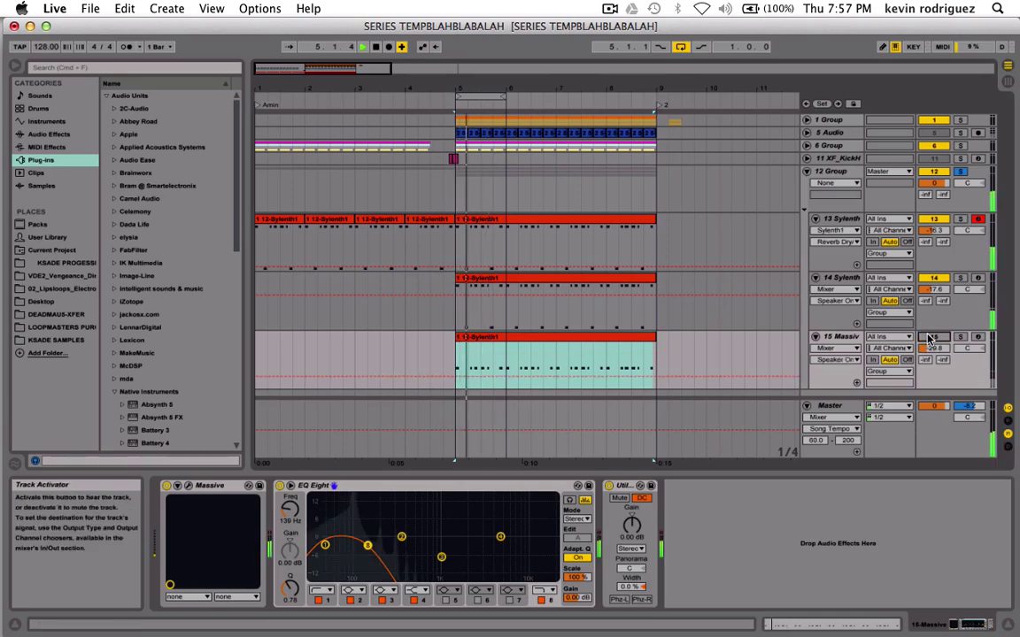
pyautogui.click(931, 347)
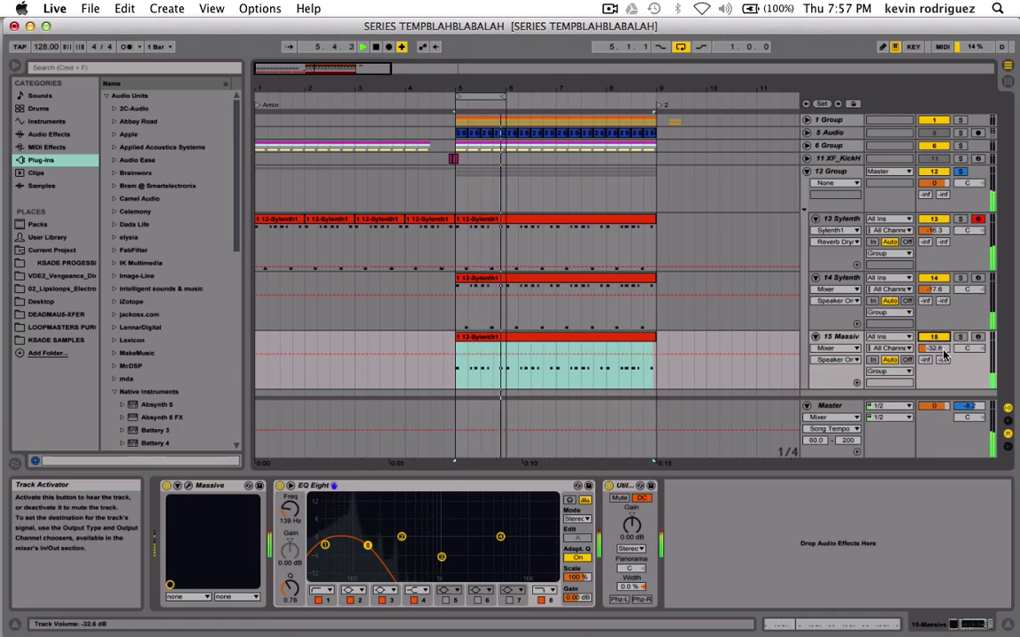
# Audition track 14 soloed, raise its volume to -8.1 dB and set track 13's volume to -19.0 dB in the full mix.
pyautogui.click(961, 279)
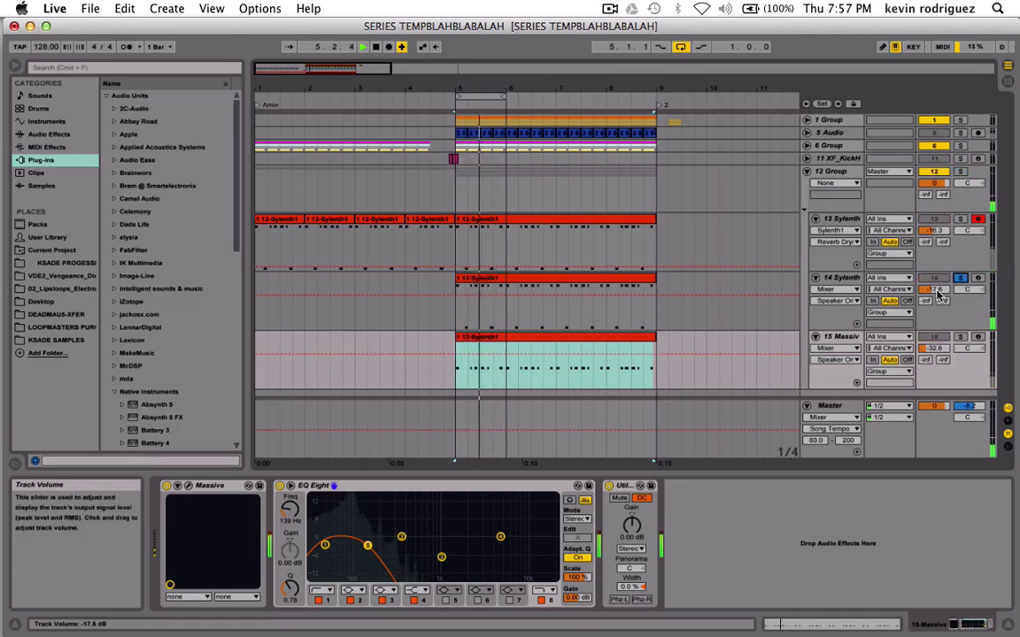
pyautogui.click(961, 279)
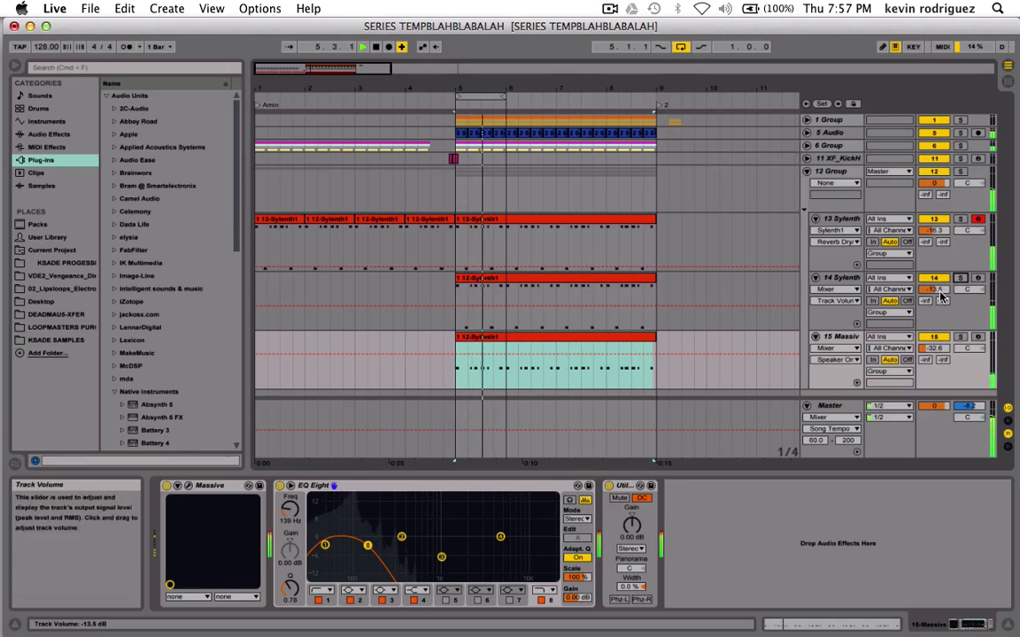
pyautogui.moveTo(935, 289); pyautogui.dragTo(934, 277)
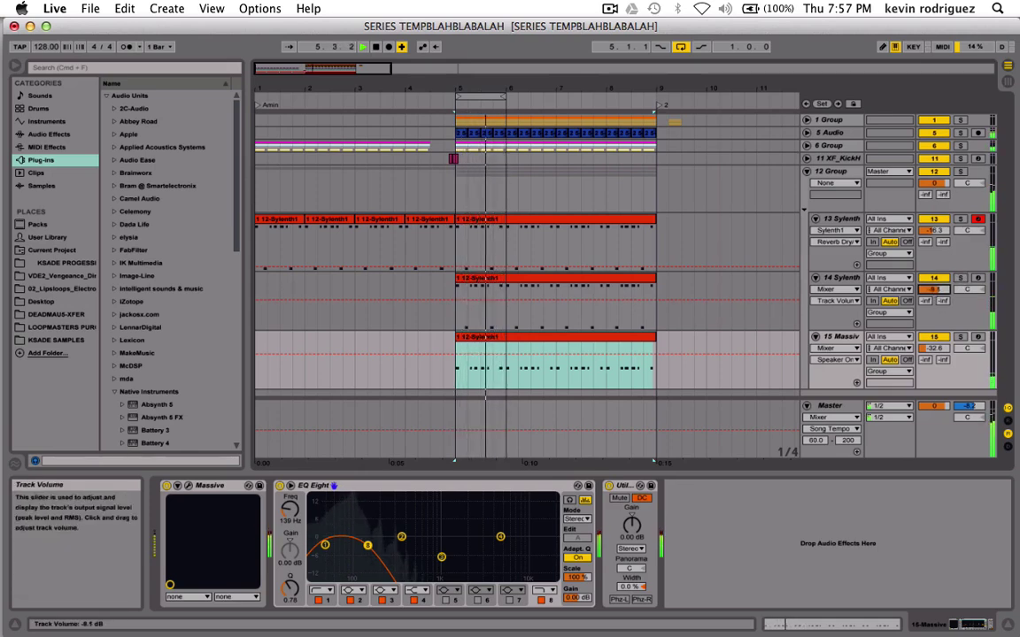
pyautogui.click(935, 231)
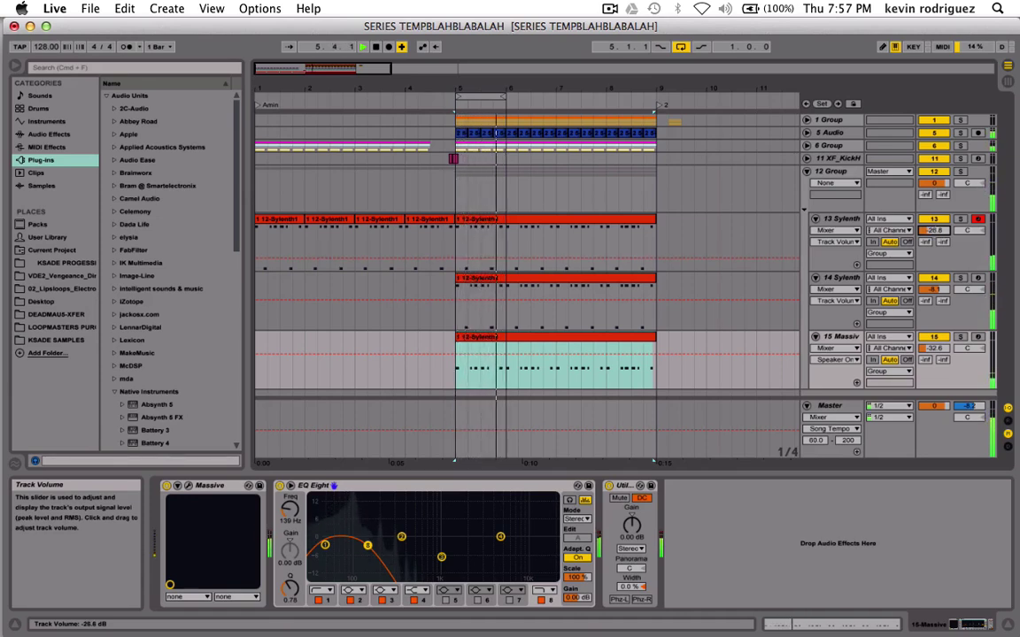
pyautogui.click(935, 231)
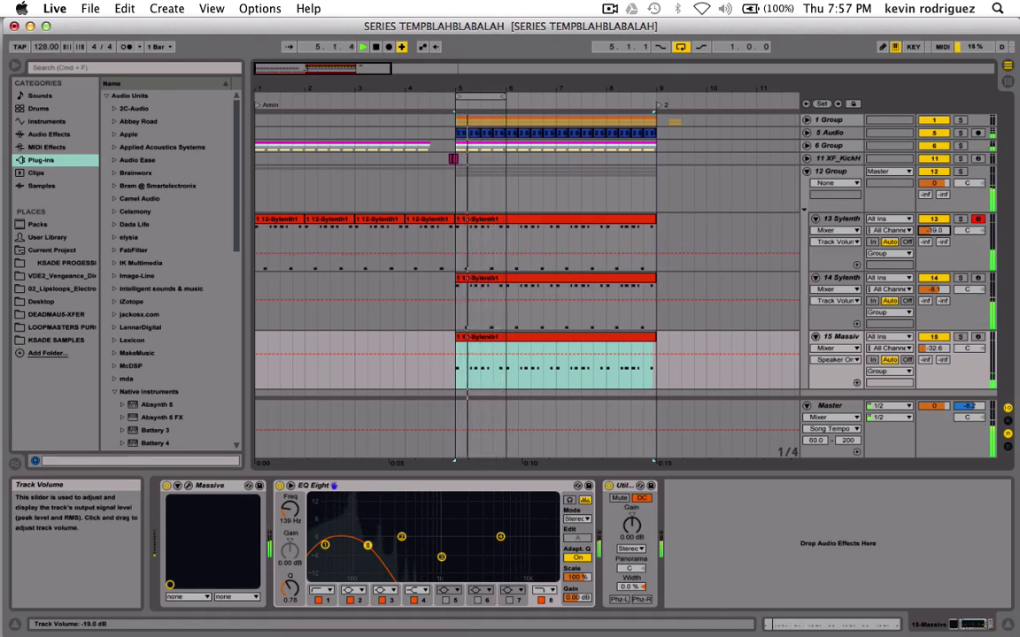
# Play from bar 1, solo and unfold the 6 Group, and select the Huge Clap clip at bar 5.
pyautogui.click(255, 303)
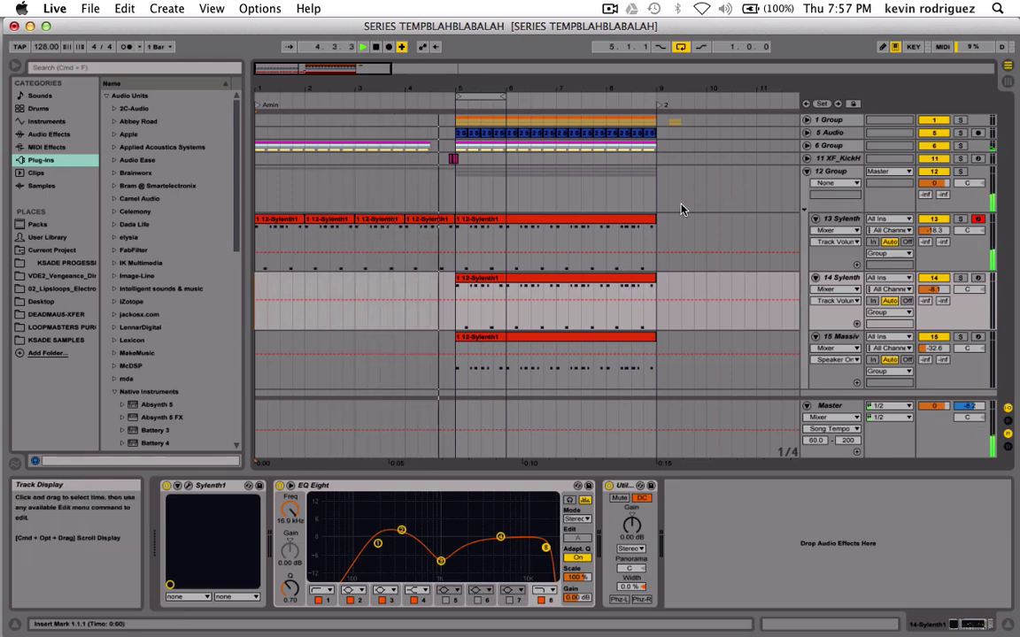
pyautogui.click(960, 145)
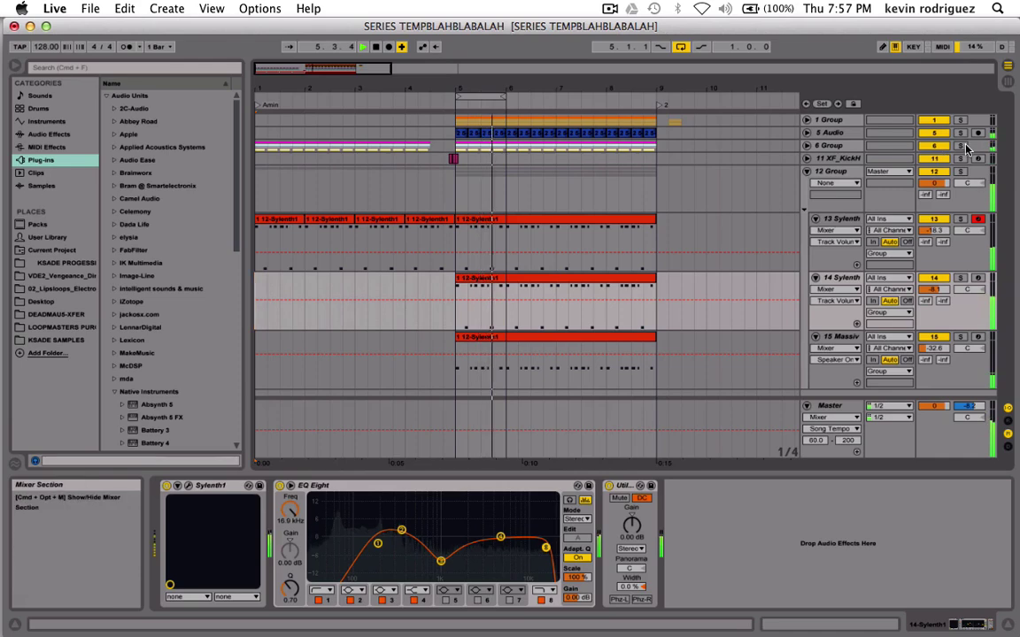
pyautogui.click(806, 146)
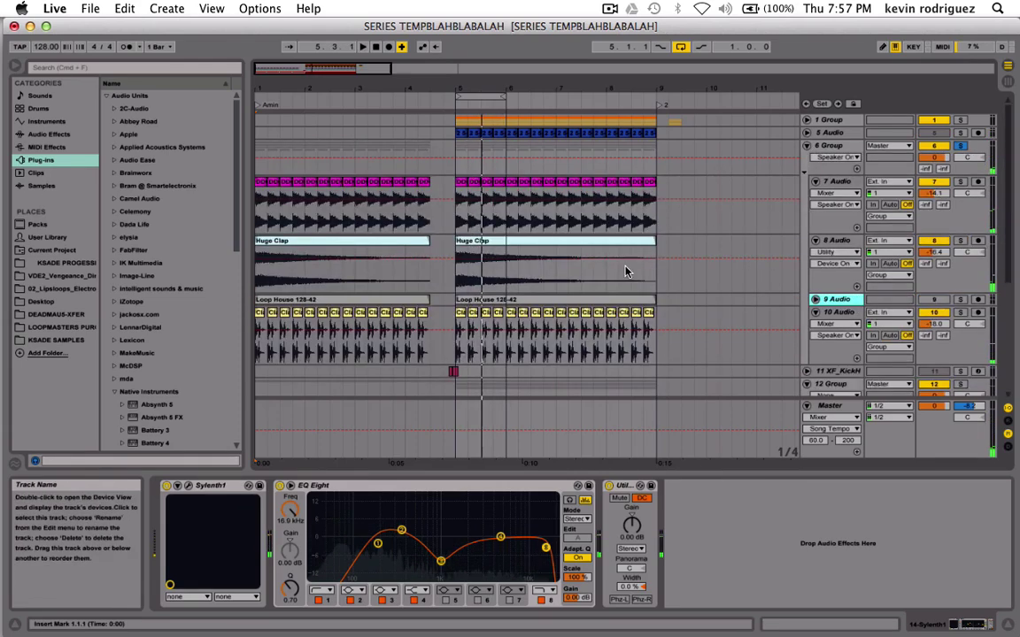
pyautogui.click(542, 245)
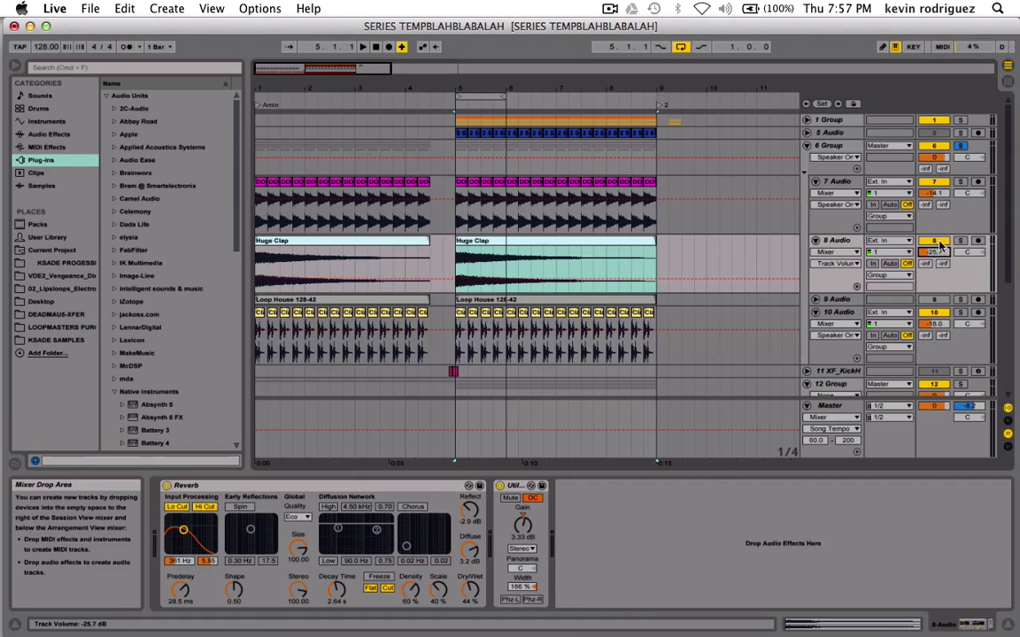
# Set the 8 Audio track volume to -24.2 dB, comparing the clap soloed and within the full mix during playback from bar 1.
pyautogui.click(255, 169)
pyautogui.press('space')
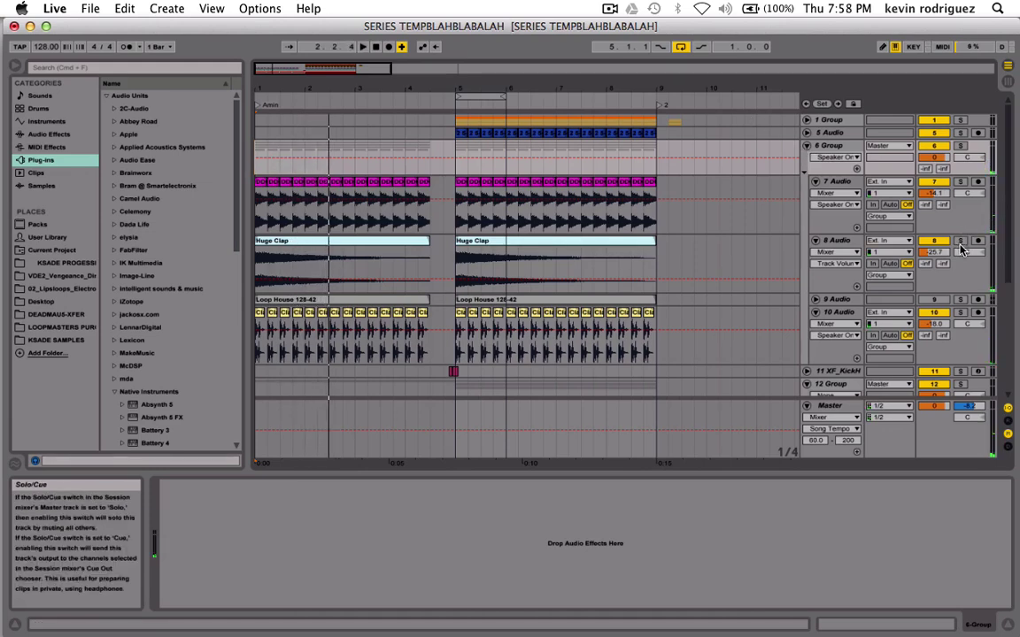
pyautogui.click(960, 241)
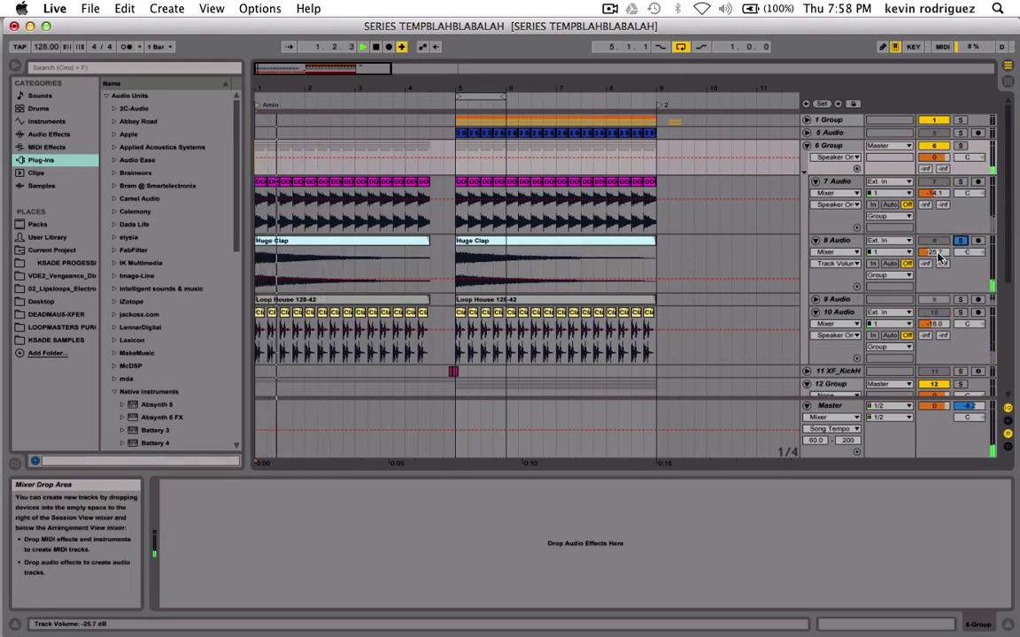
pyautogui.moveTo(935, 252); pyautogui.dragTo(934, 247)
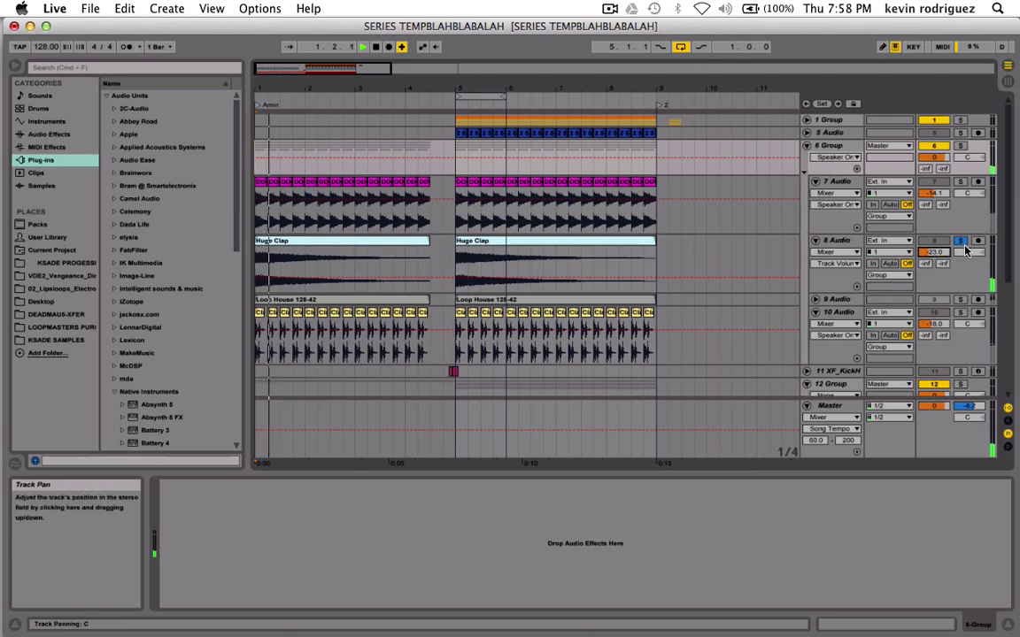
pyautogui.click(961, 243)
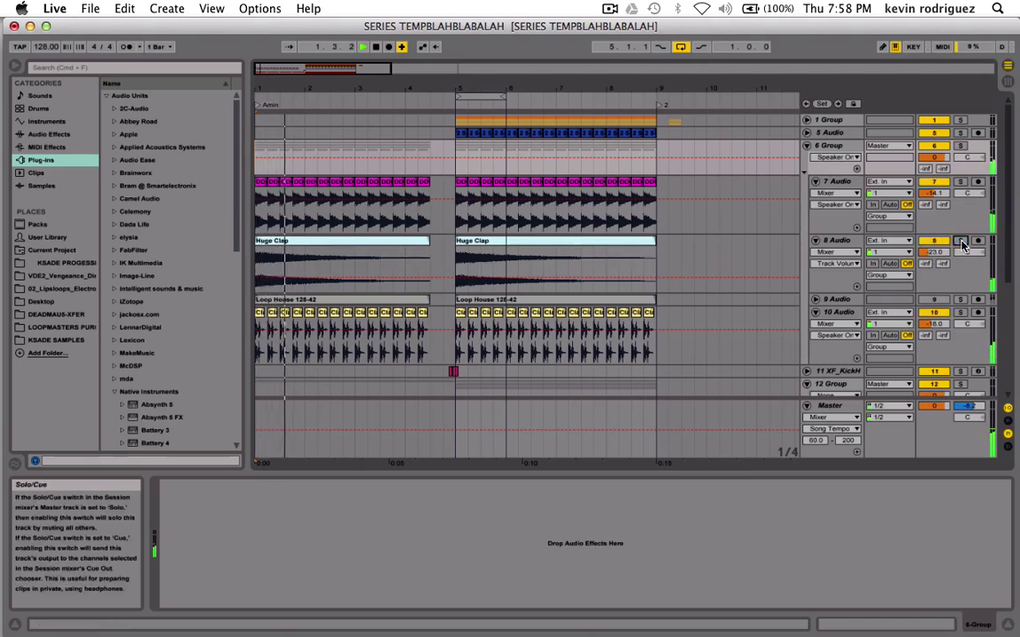
pyautogui.moveTo(935, 252); pyautogui.dragTo(934, 248)
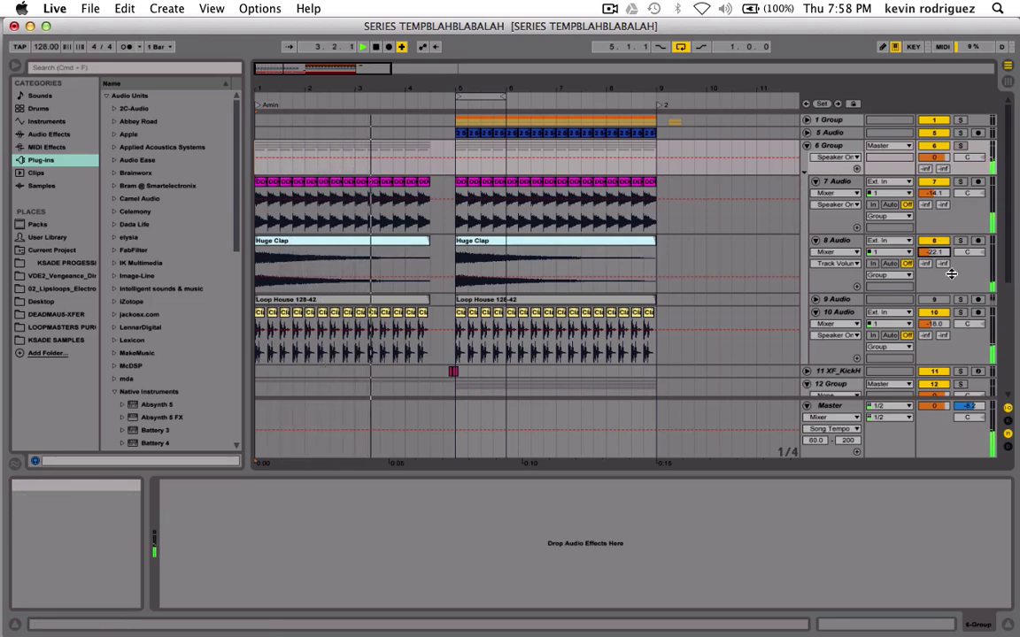
pyautogui.moveTo(941, 253); pyautogui.dragTo(942, 258)
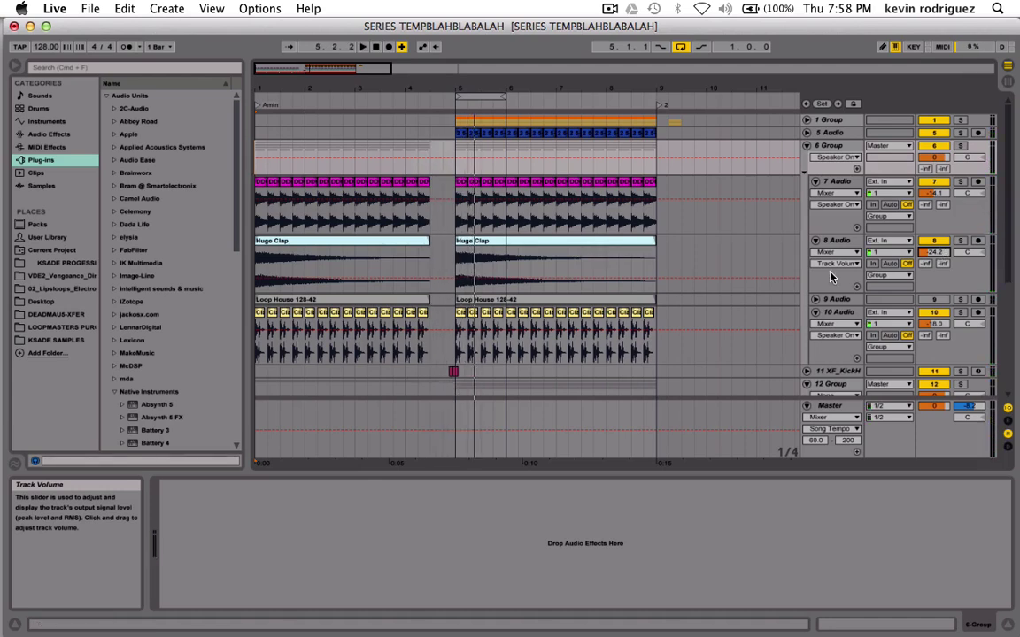
# Show the devices of 8 Audio and extend the arrangement loop to eight bars, from bar 1 to bar 9.
pyautogui.click(836, 240)
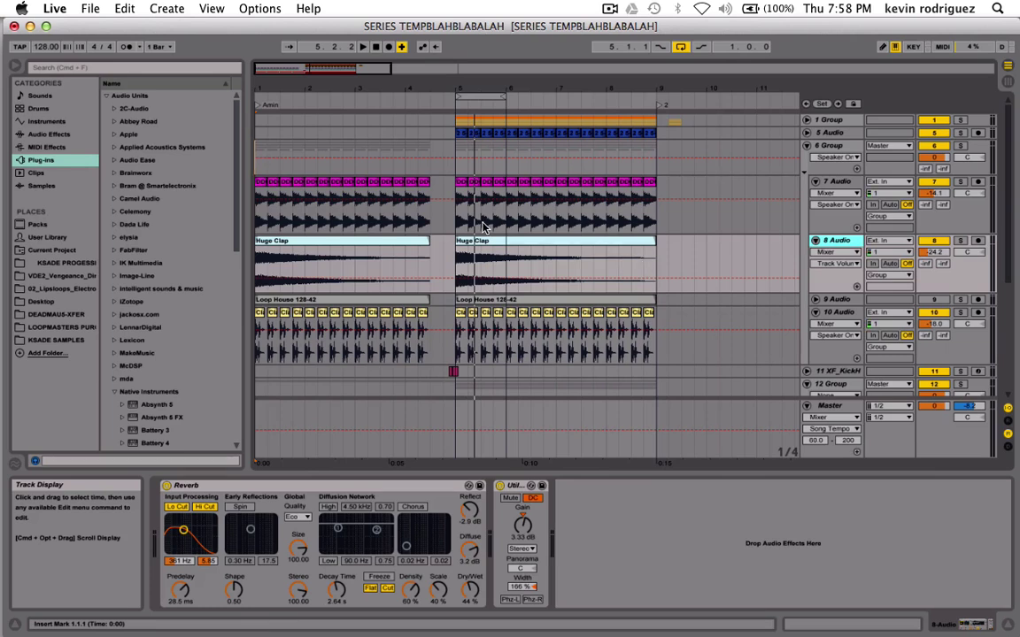
pyautogui.moveTo(506, 98); pyautogui.dragTo(257, 98)
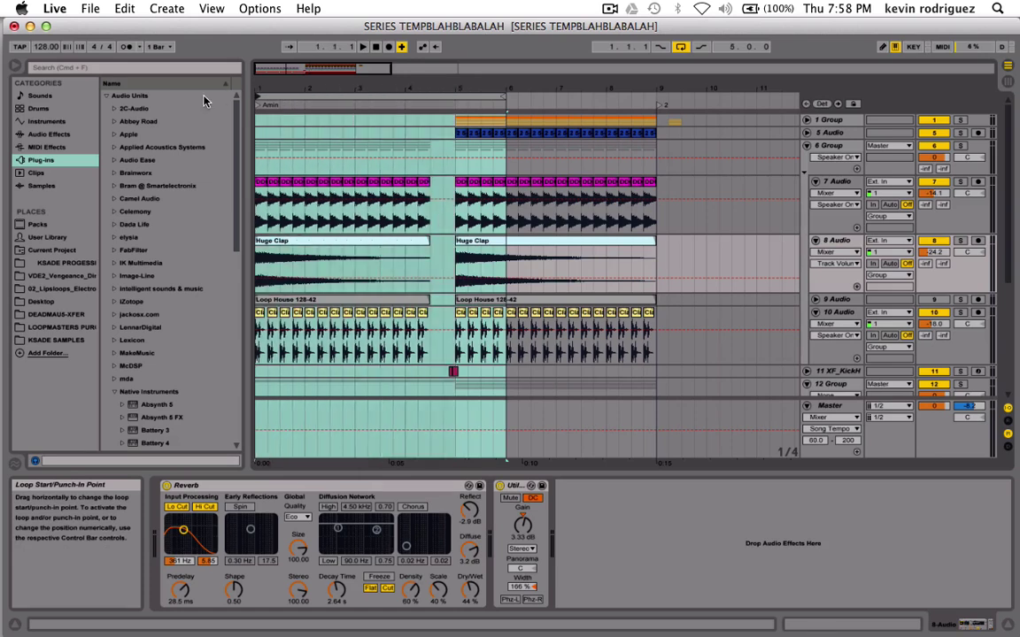
pyautogui.moveTo(498, 91); pyautogui.dragTo(650, 102)
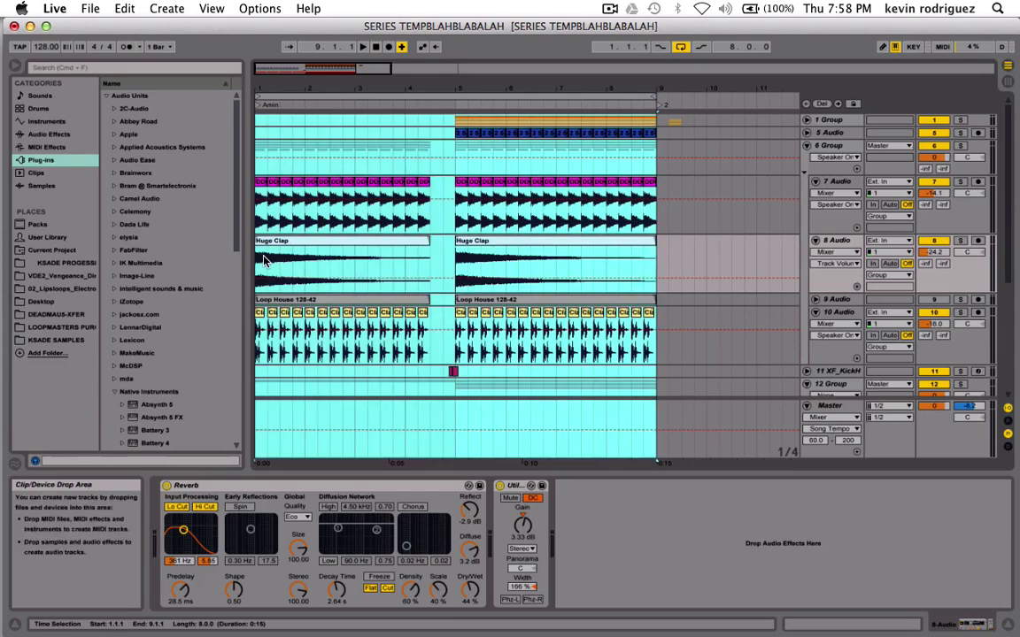
# Play the arrangement from bar 1 to hear the clap level in the mix, and fold the 6 Group.
pyautogui.click(262, 259)
pyautogui.press('space')
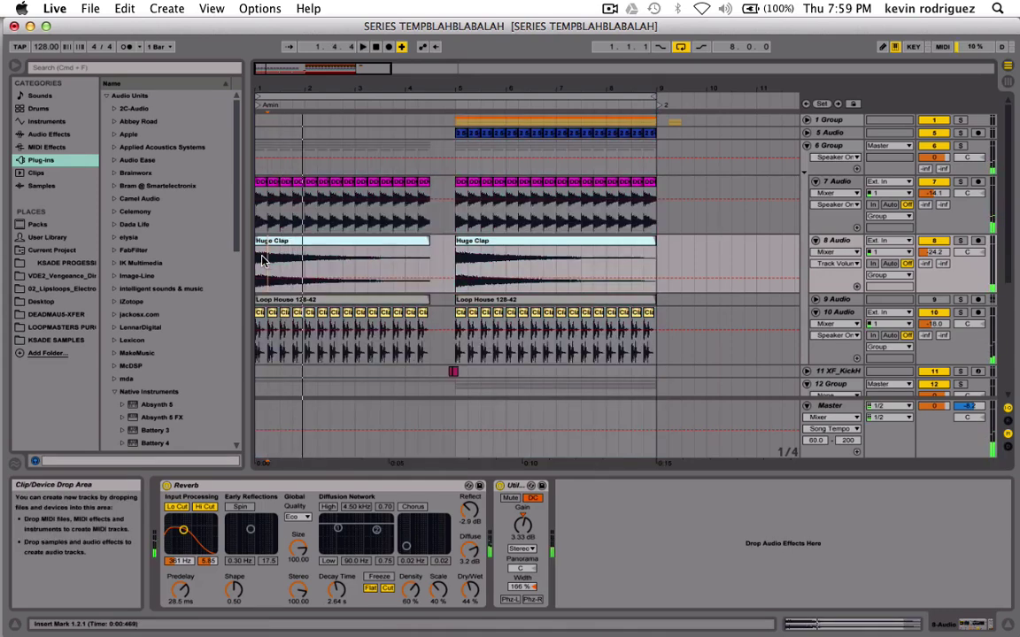
pyautogui.click(258, 263)
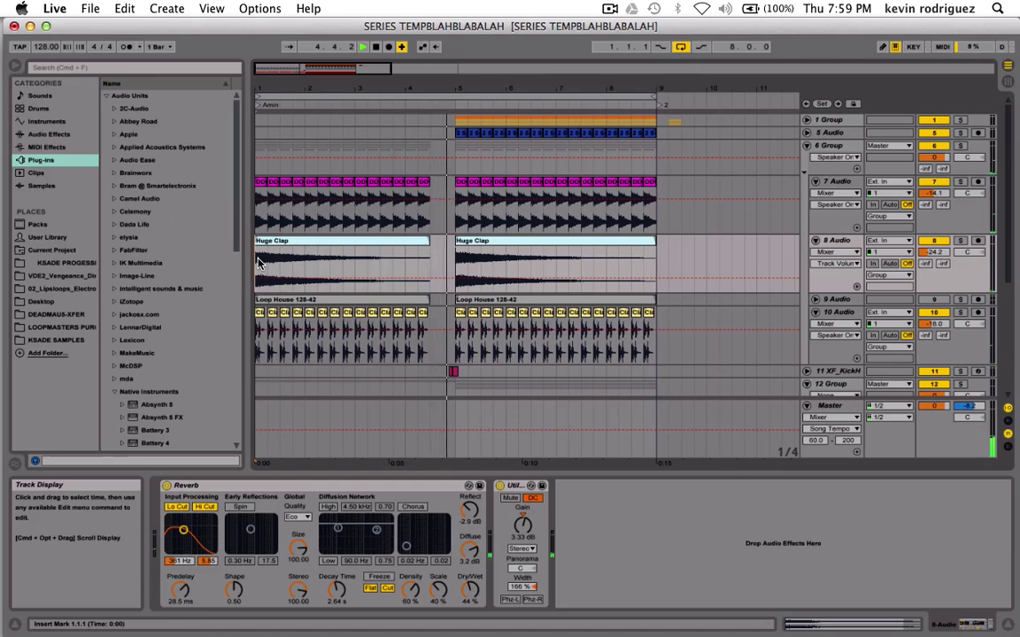
pyautogui.click(808, 147)
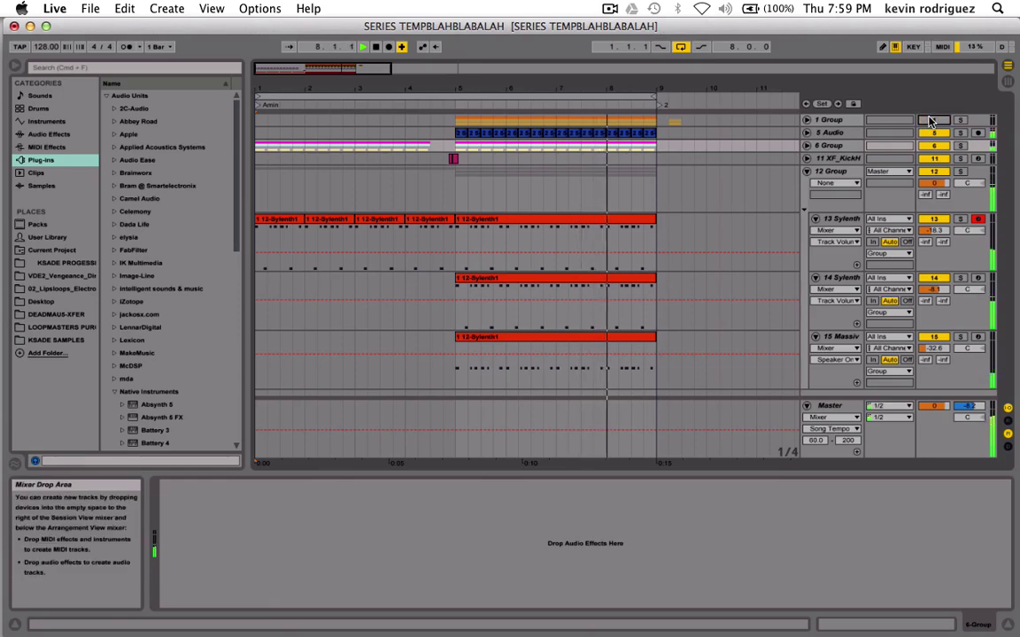
# Solo the 1 Group from bar 5, unfold its kick tracks, and end the solo.
pyautogui.click(961, 120)
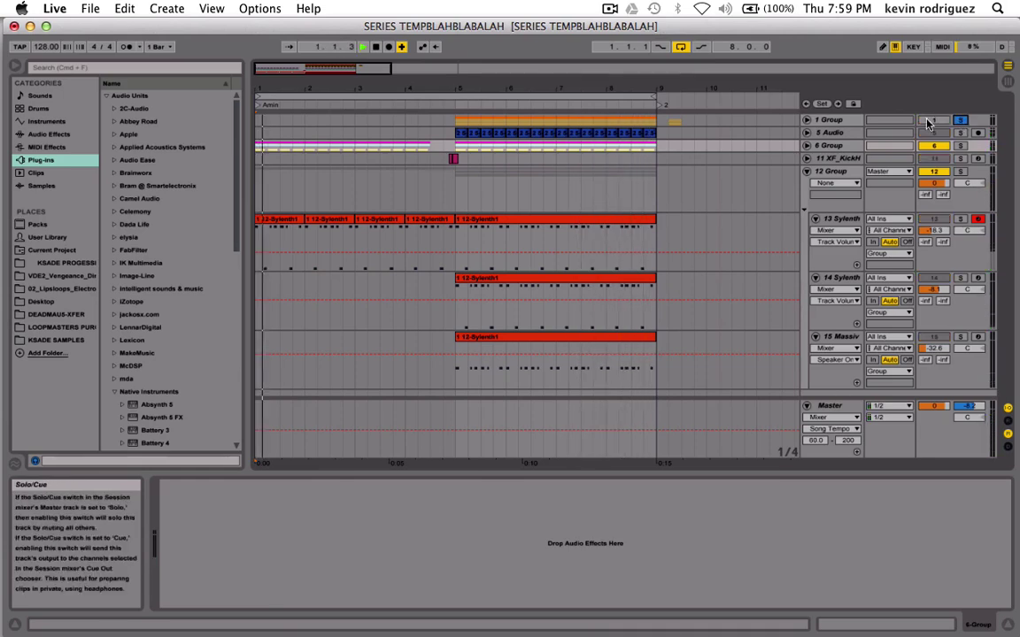
pyautogui.click(462, 122)
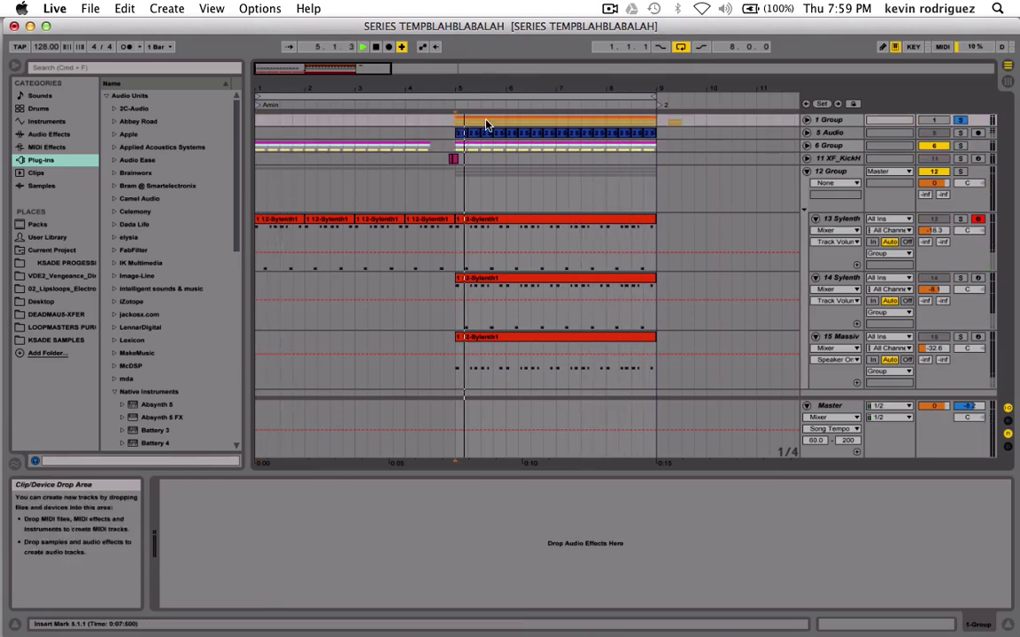
pyautogui.click(806, 120)
pyautogui.click(960, 121)
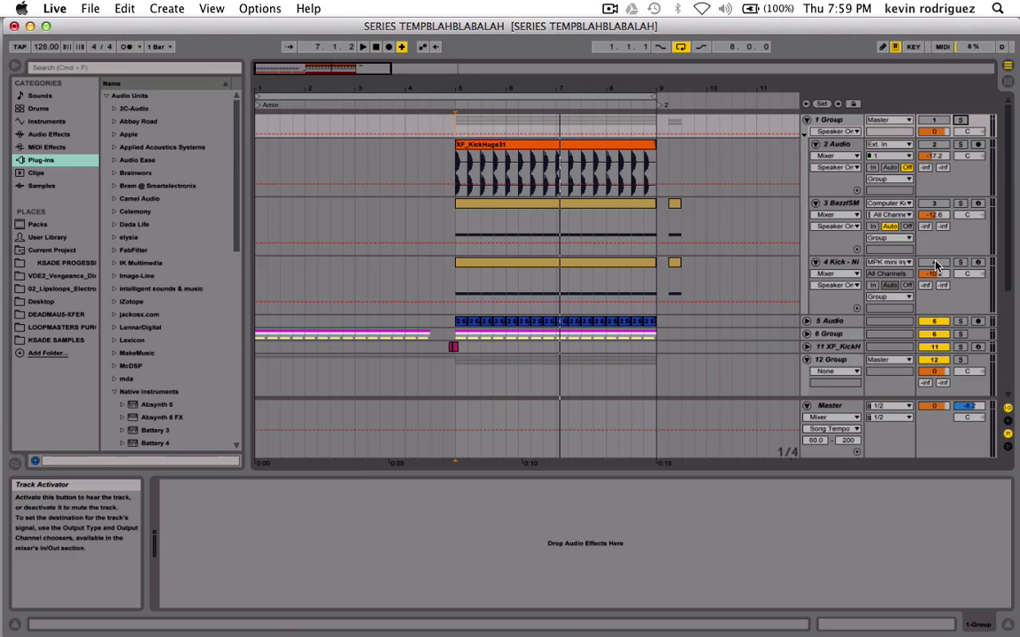
# Activate the 1 Group and its tracks 2, 3 and 4 during playback, and mute the unfolded 5 Audio track.
pyautogui.click(806, 322)
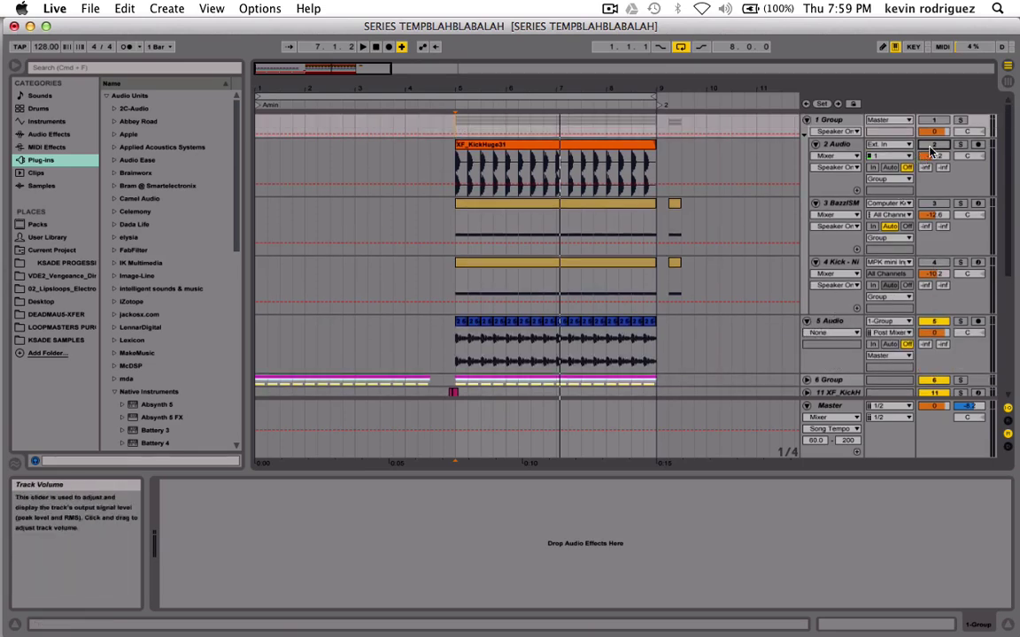
pyautogui.press('space')
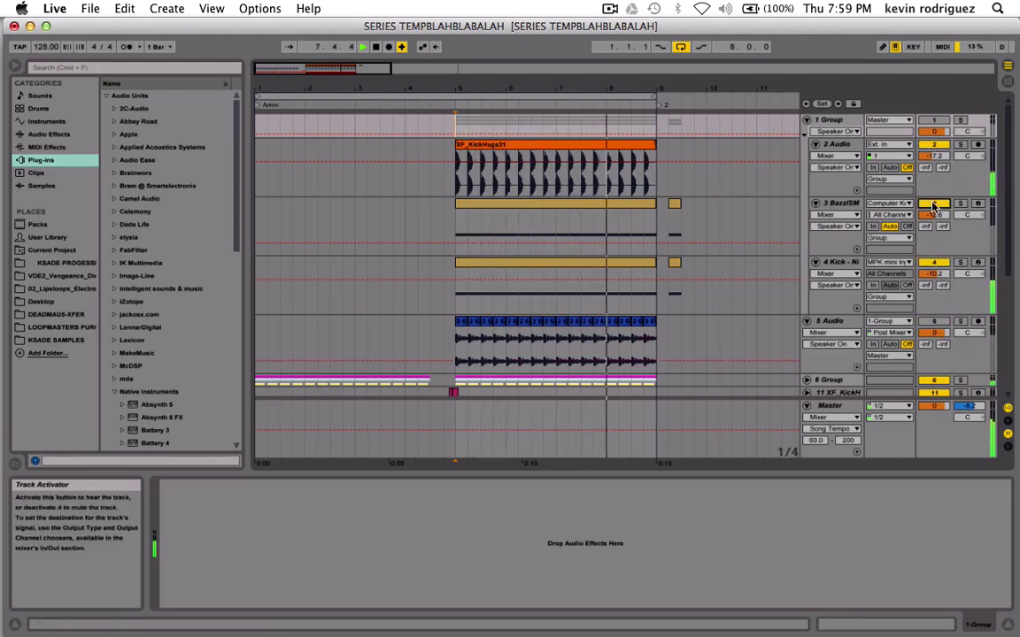
pyautogui.click(929, 122)
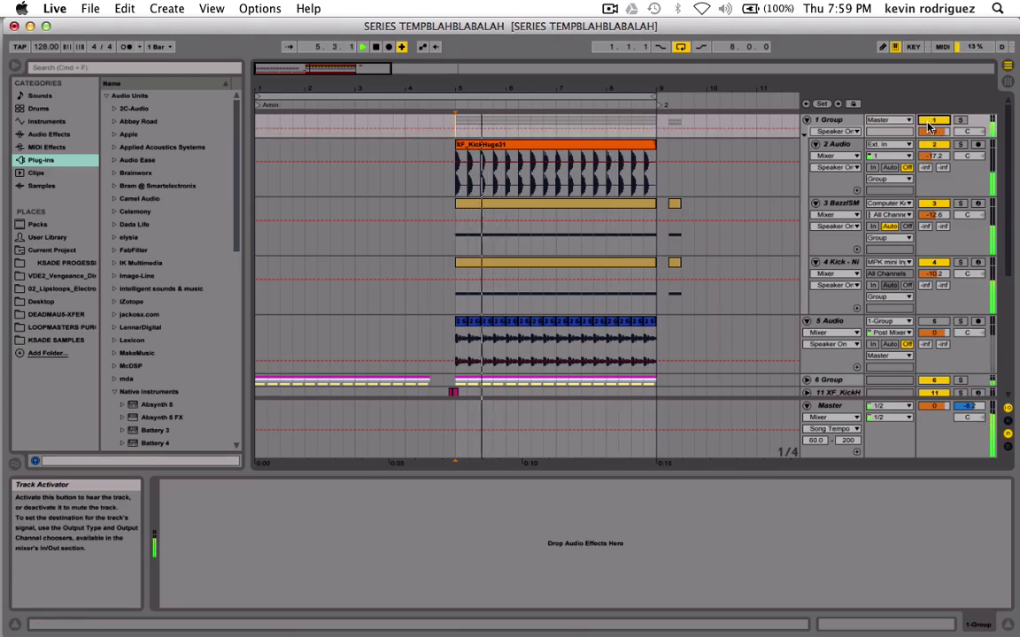
pyautogui.click(805, 120)
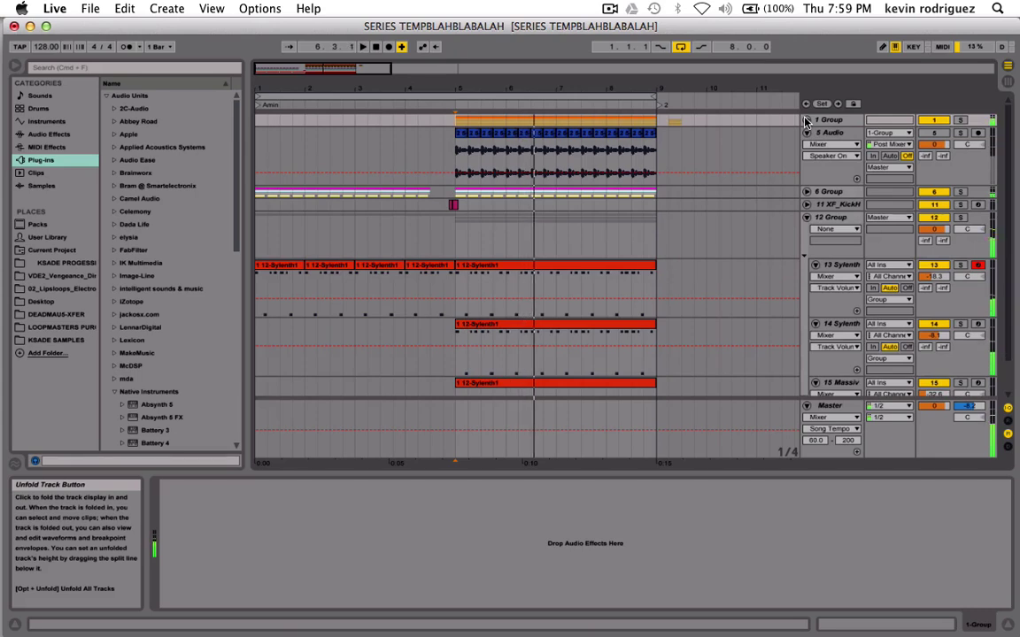
# Unfold the 1 Group and open the BazzISM2 plug-in window of track 3.
pyautogui.click(828, 131)
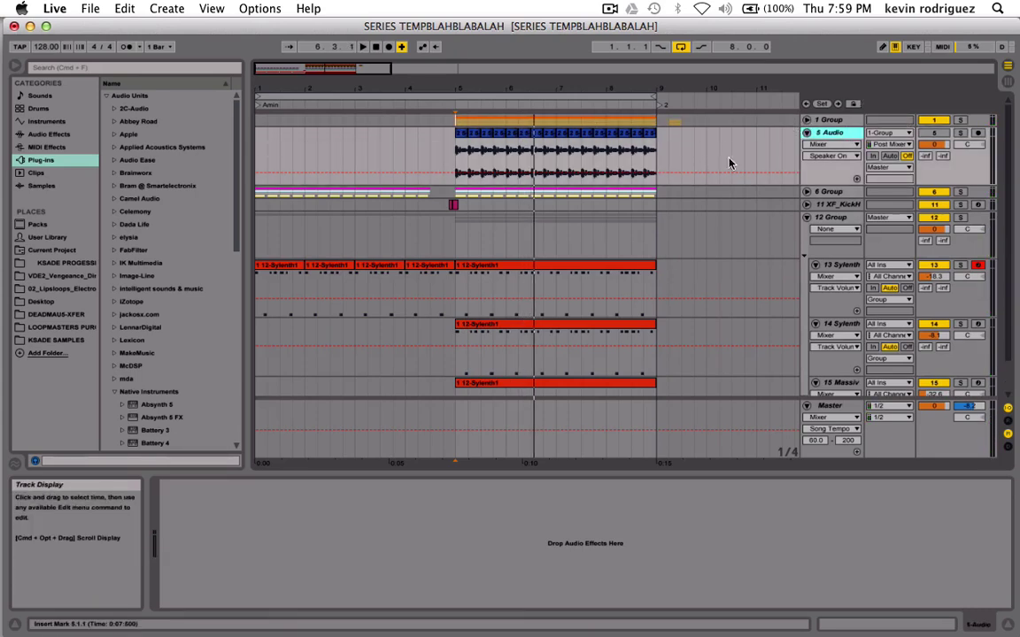
pyautogui.click(805, 120)
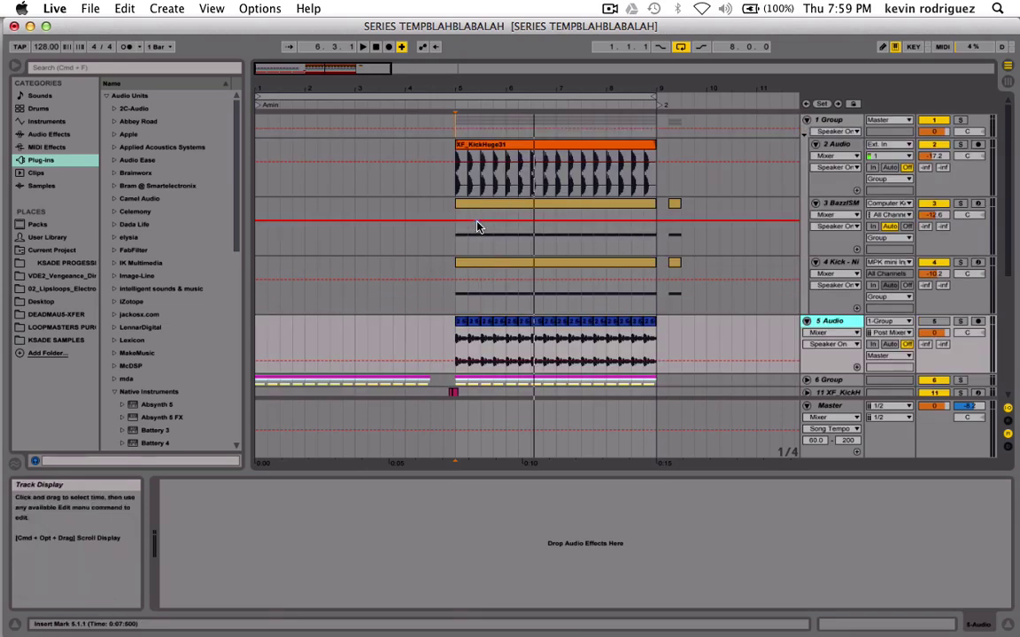
pyautogui.click(839, 202)
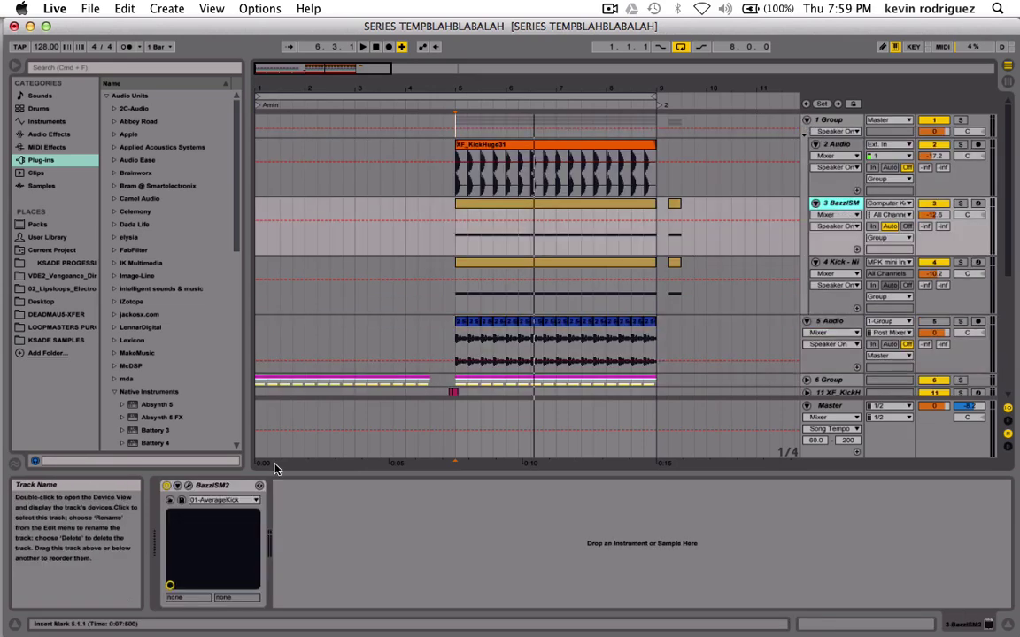
pyautogui.click(188, 486)
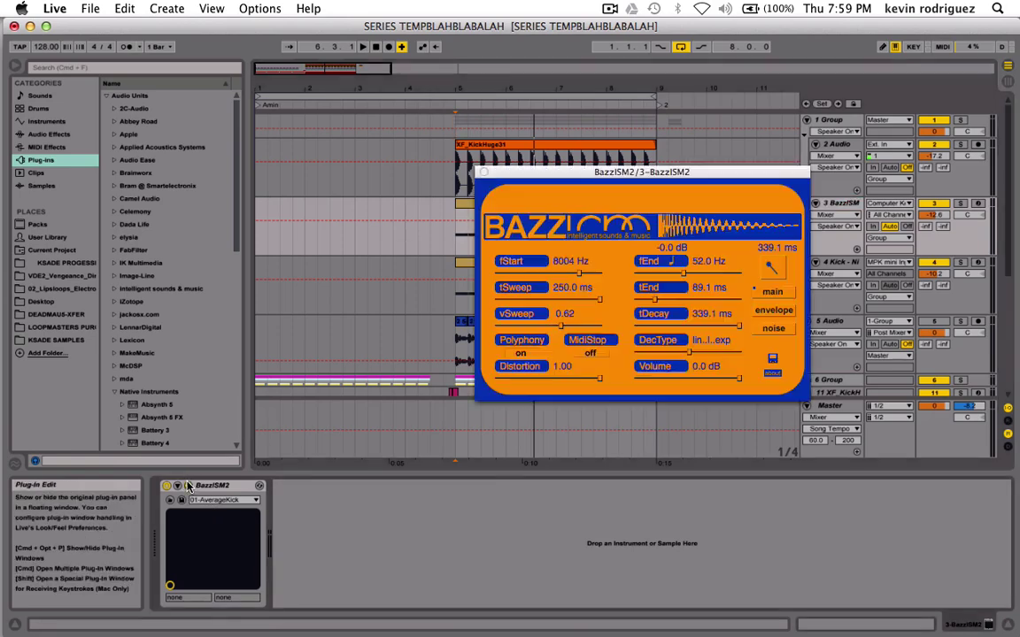
# Inspect the Kick synthesiser's Sub Drop settings on track 4 in its plug-in window and close it.
pyautogui.click(839, 262)
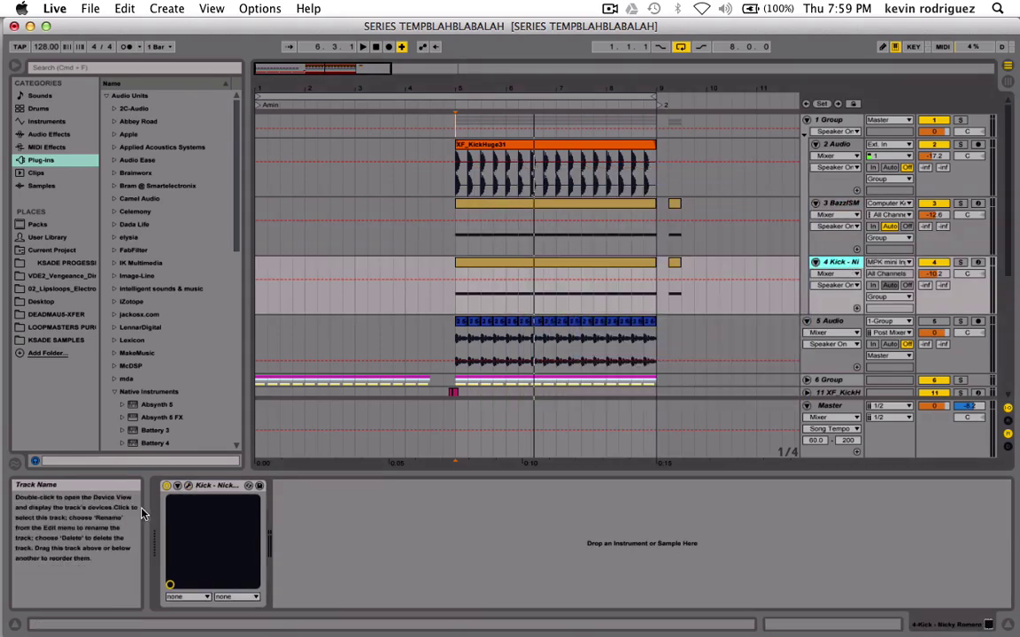
pyautogui.click(187, 485)
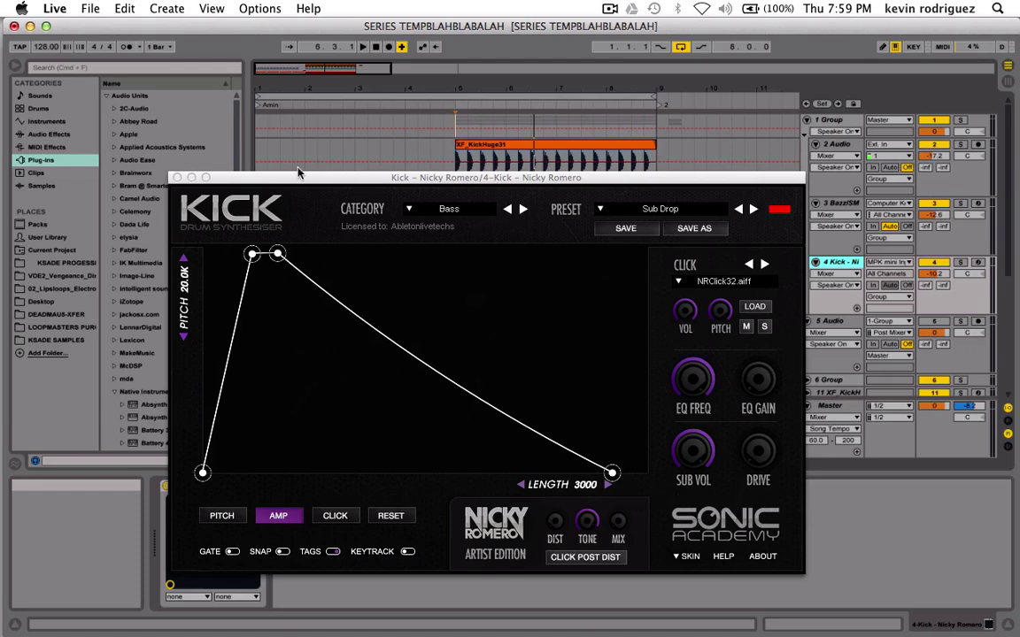
pyautogui.moveTo(348, 184); pyautogui.dragTo(332, 139)
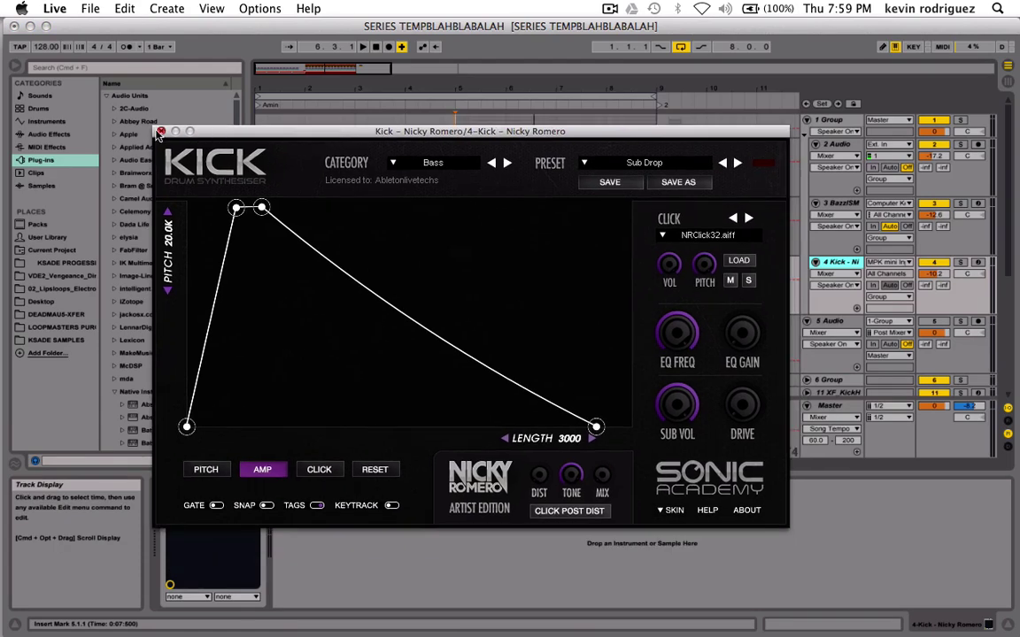
pyautogui.click(160, 131)
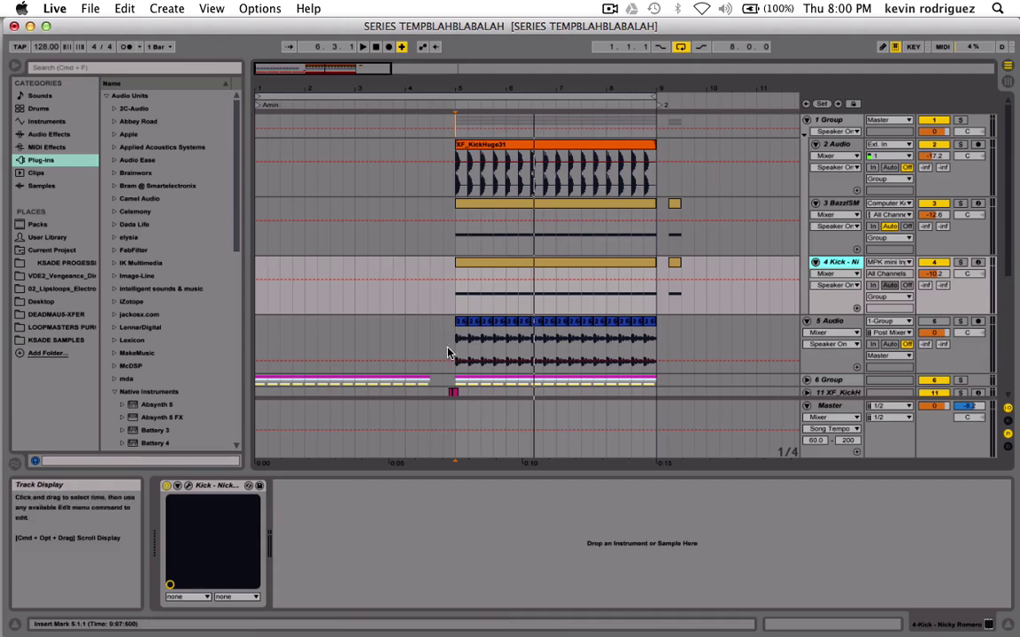
# Play the resampled kick on 5 Audio soloed from bar 5, and end its solo.
pyautogui.click(831, 321)
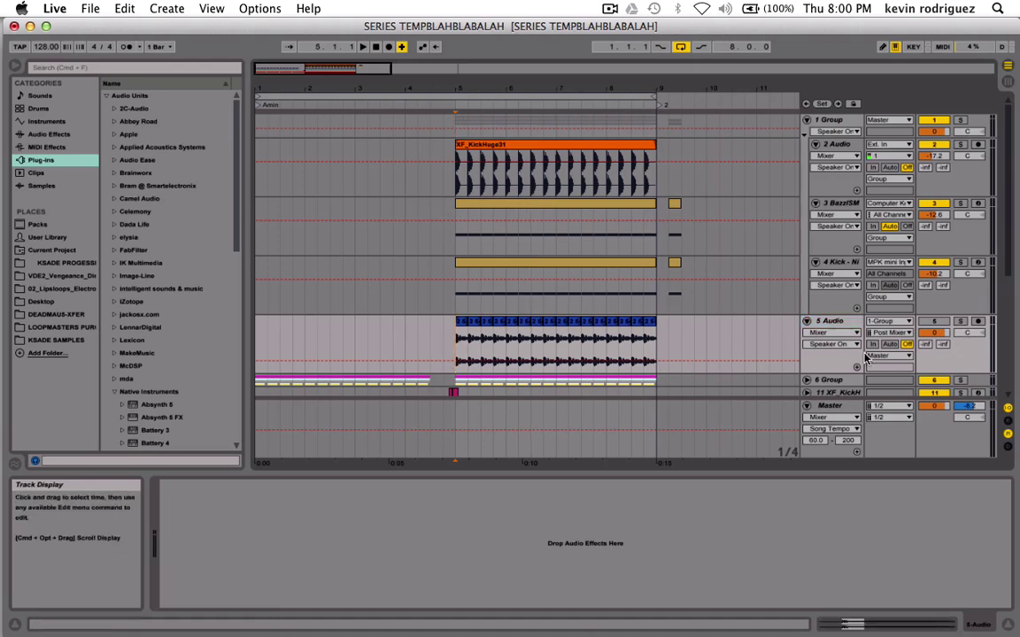
pyautogui.click(961, 322)
pyautogui.press('space')
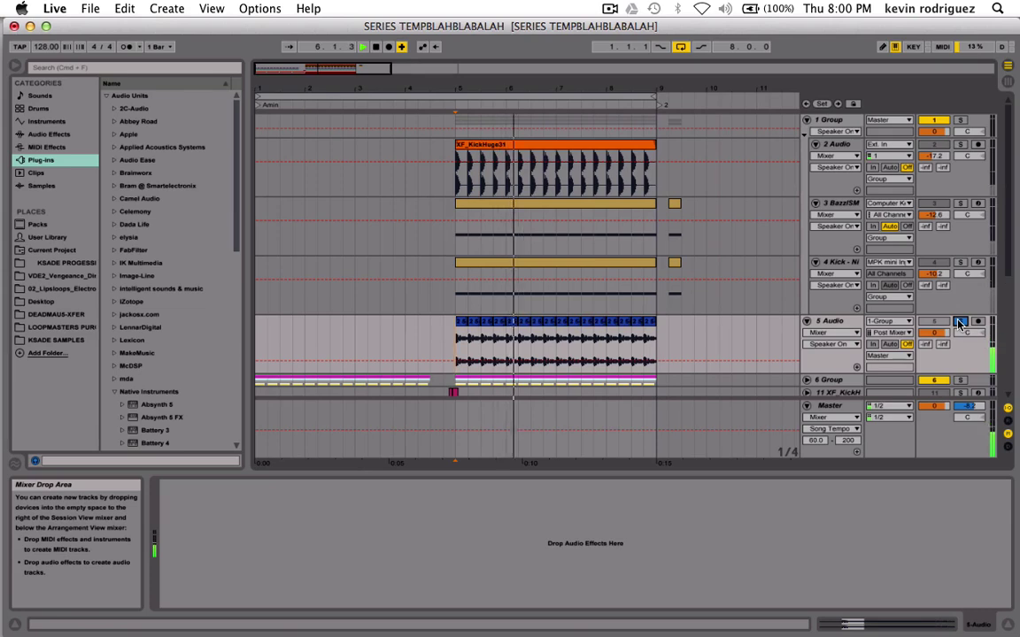
pyautogui.click(960, 322)
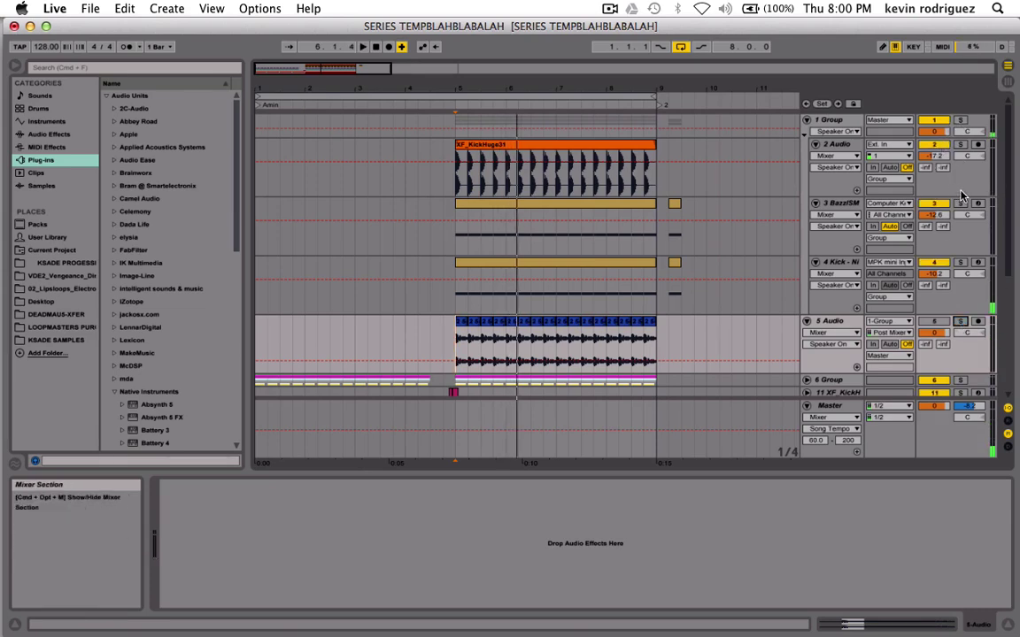
# Play the 1 Group soloed from bar 5 to hear its kick layers, and end its solo.
pyautogui.press('space')
pyautogui.click(960, 119)
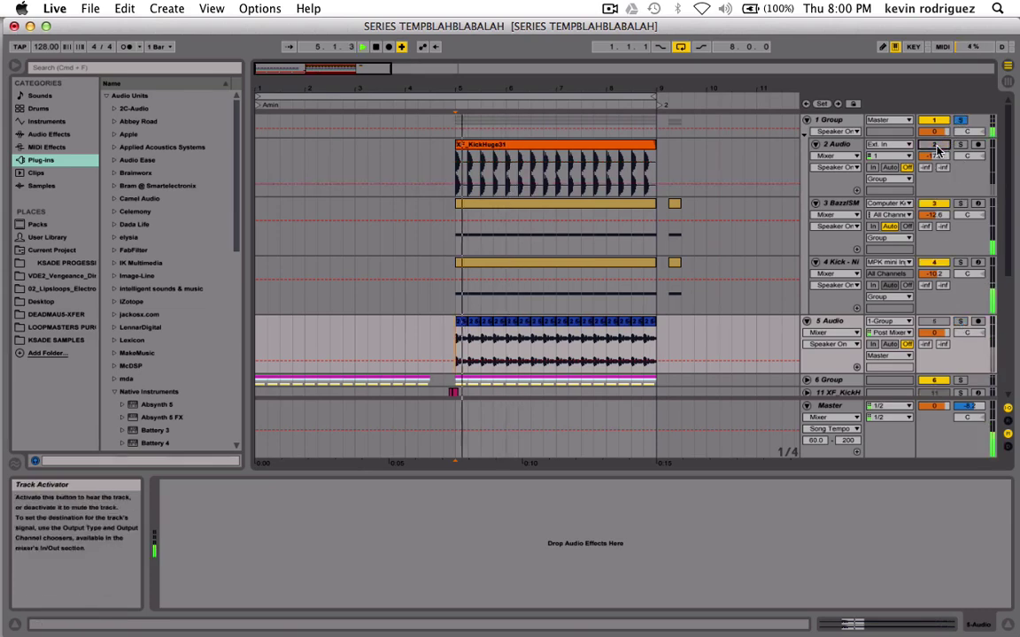
pyautogui.click(934, 145)
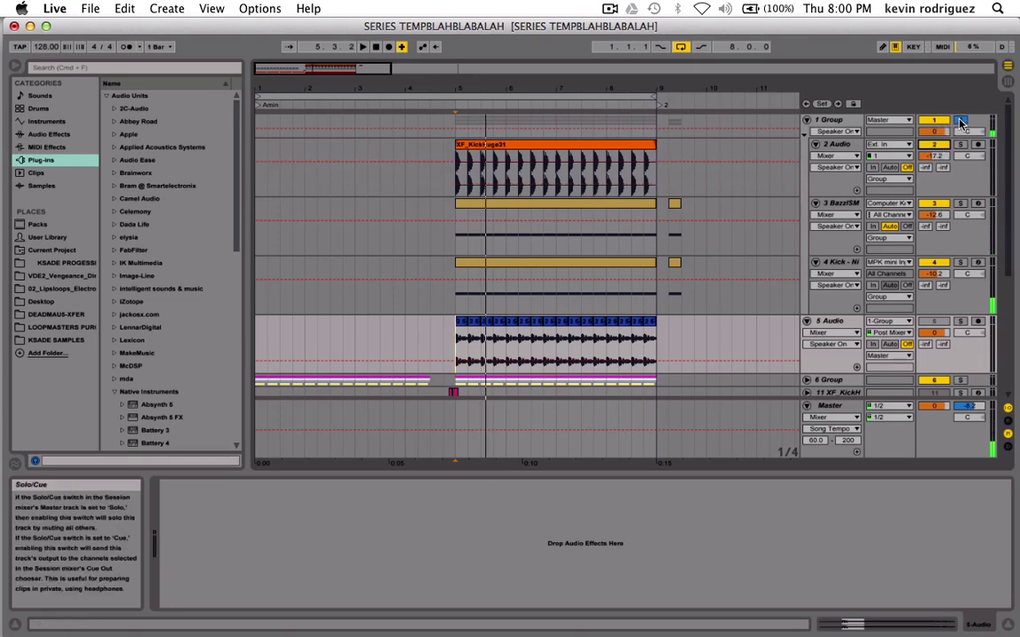
# Fold the 5 Audio track and the 1 Group, and unfold the 6 Group.
pyautogui.click(805, 321)
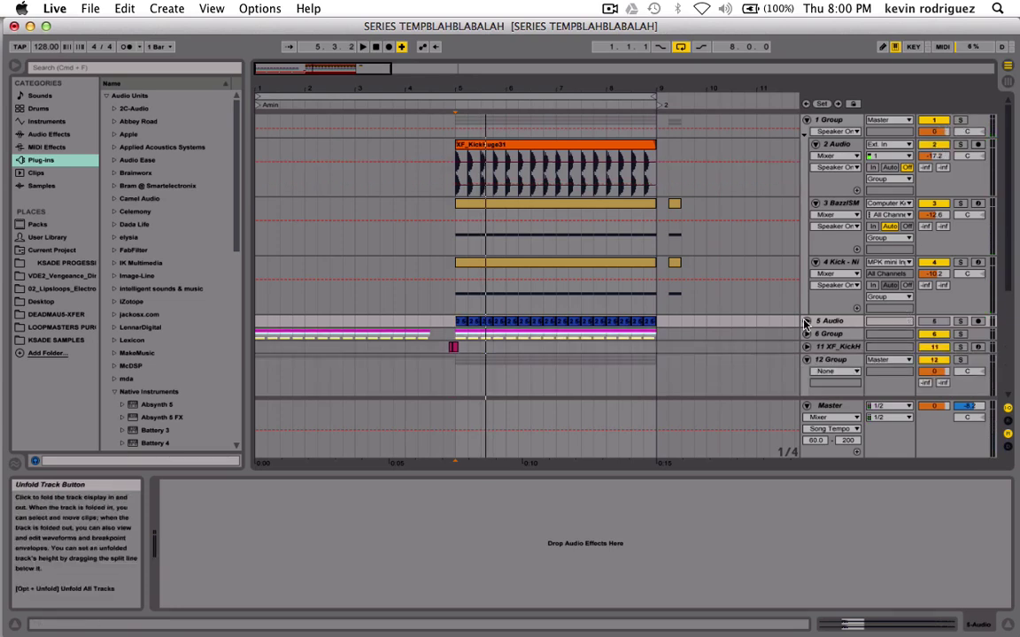
pyautogui.press('space')
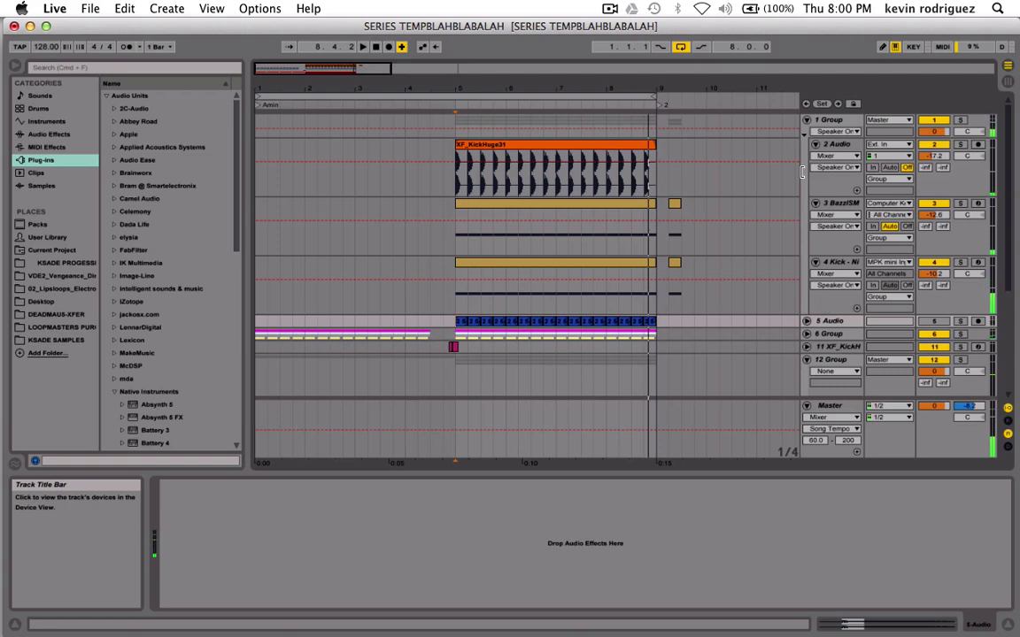
pyautogui.click(807, 133)
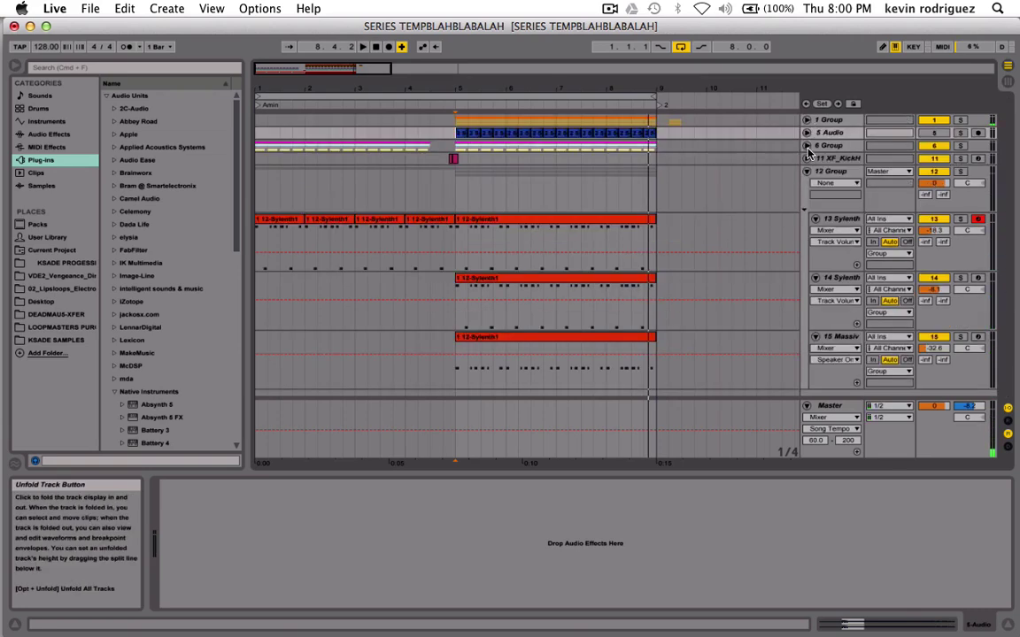
pyautogui.click(807, 142)
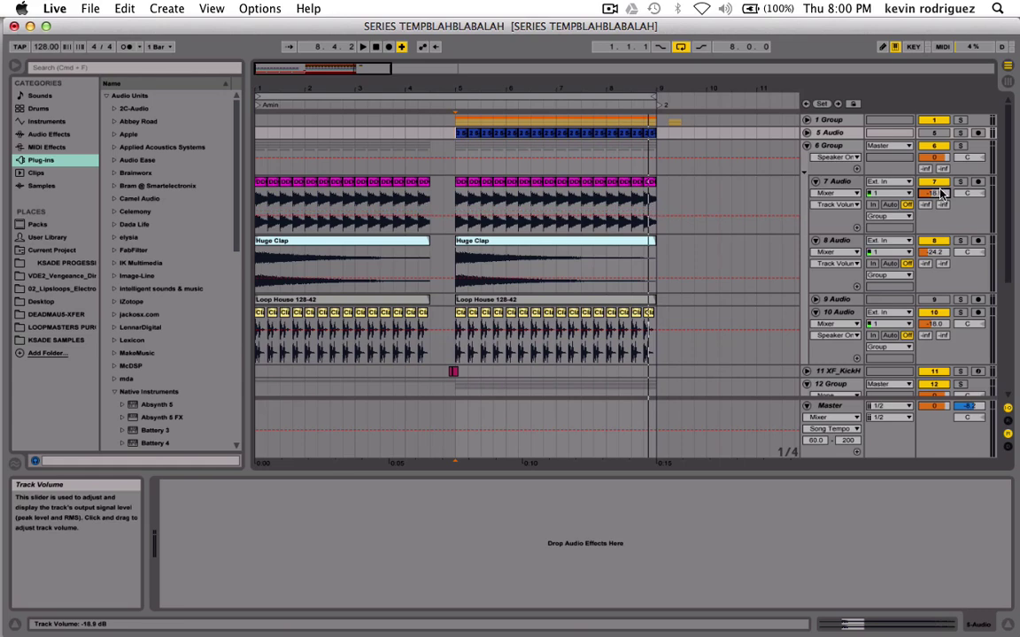
# Audition the 7 Audio and 10 Audio tracks soloed one at a time during playback.
pyautogui.press('space')
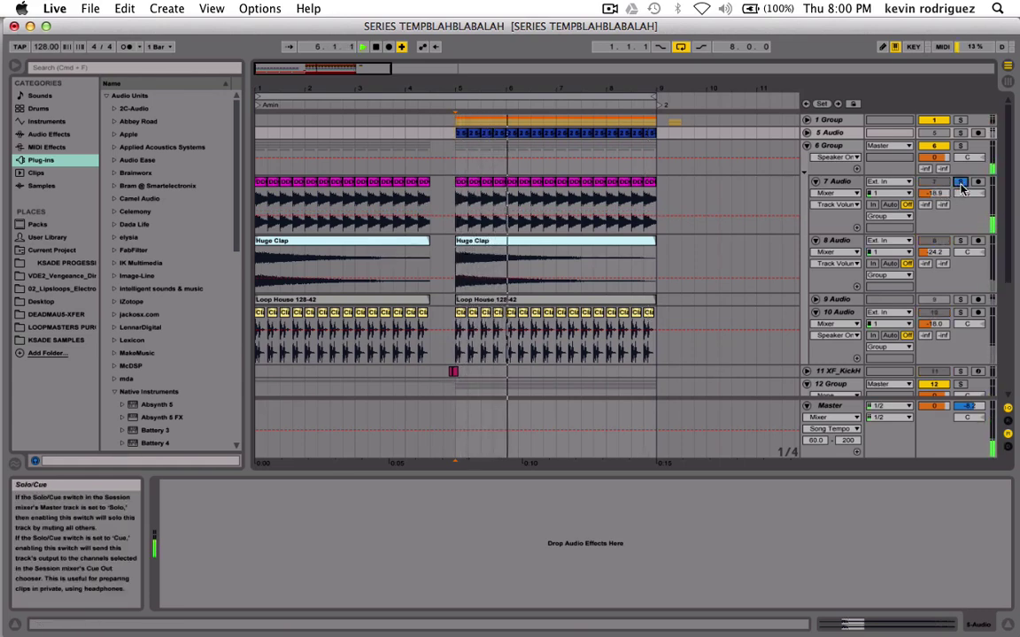
pyautogui.click(960, 314)
pyautogui.click(961, 314)
pyautogui.moveTo(935, 324); pyautogui.dragTo(938, 327)
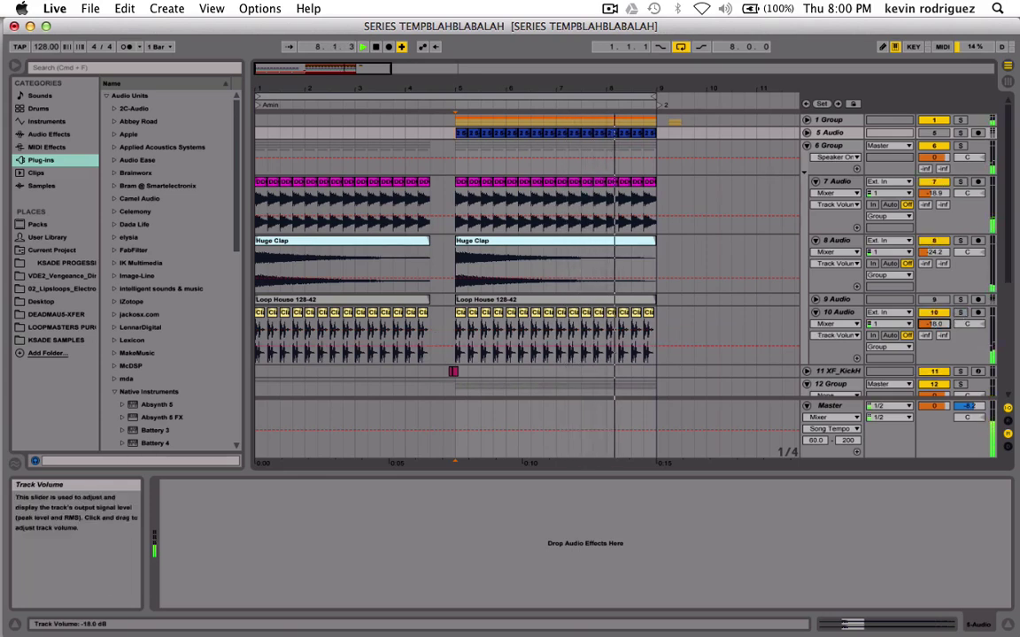
# Fold the 6 Group, bring the 12 Group's synth tracks into view and stop playback.
pyautogui.click(807, 145)
pyautogui.click(806, 171)
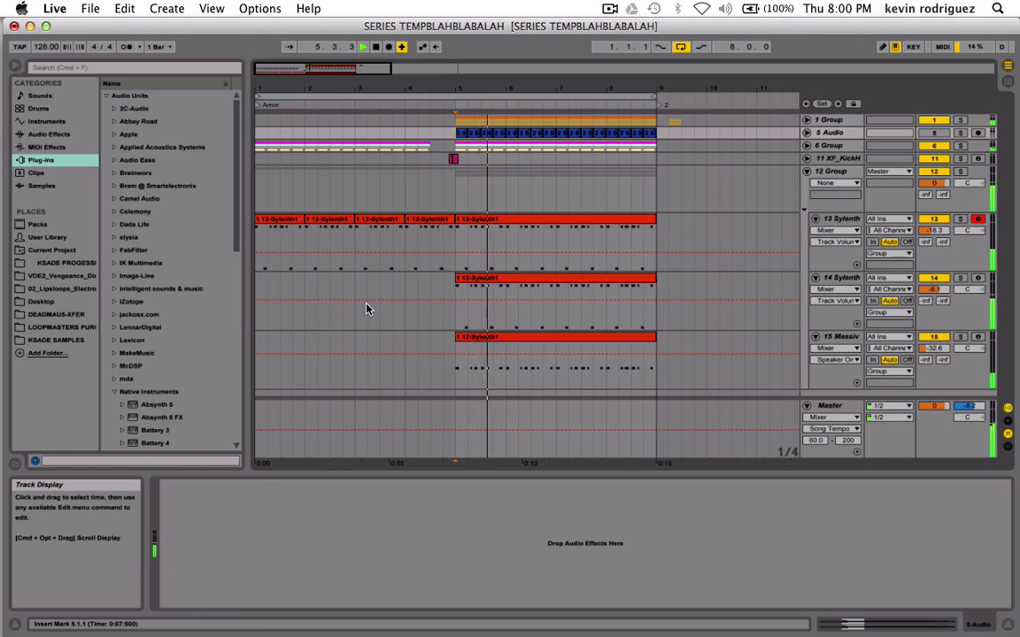
pyautogui.press('space')
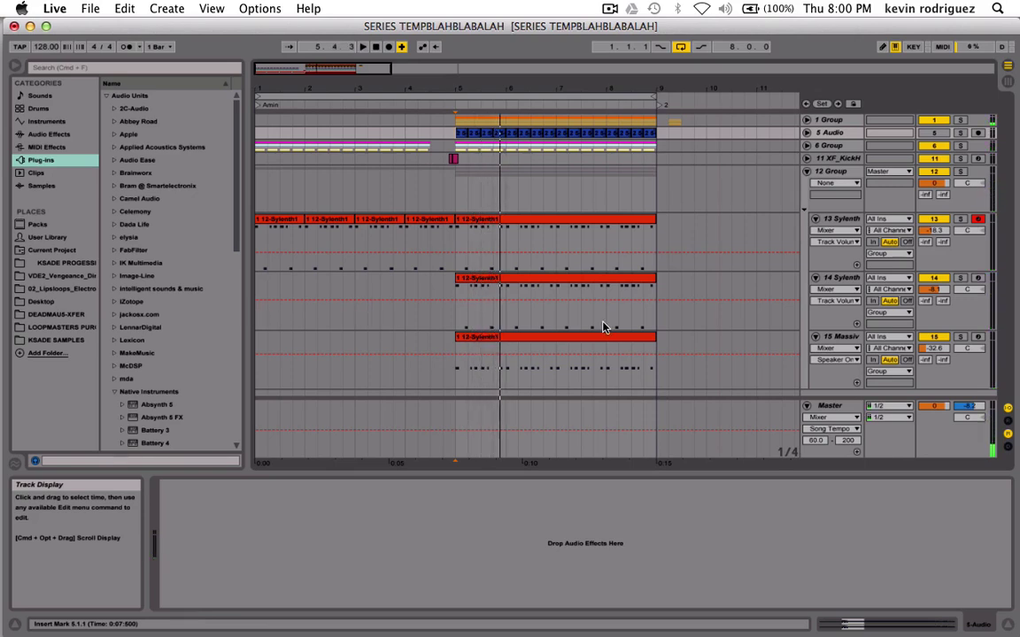
# Audition 14 Sylenth soloed from bar 5, and switch the solo to 13 Sylenth for comparison.
pyautogui.click(546, 282)
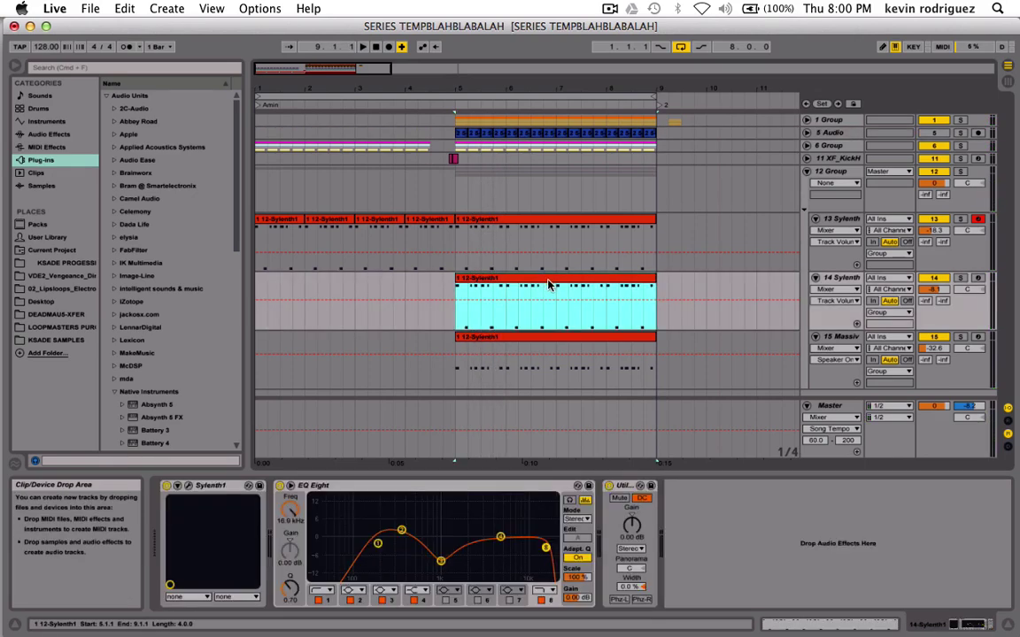
pyautogui.click(958, 279)
pyautogui.press('space')
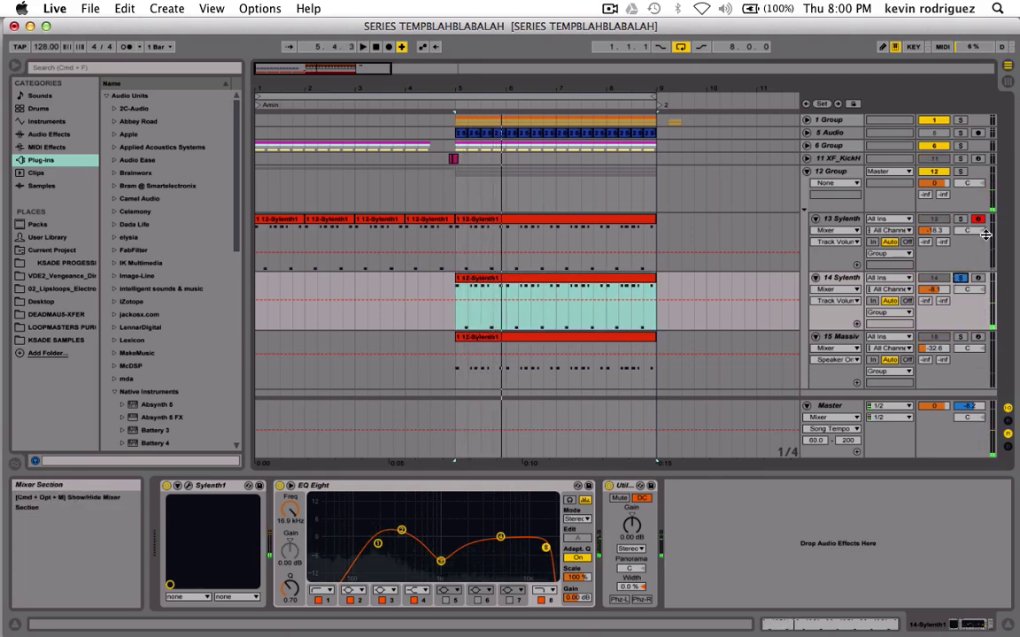
pyautogui.click(960, 220)
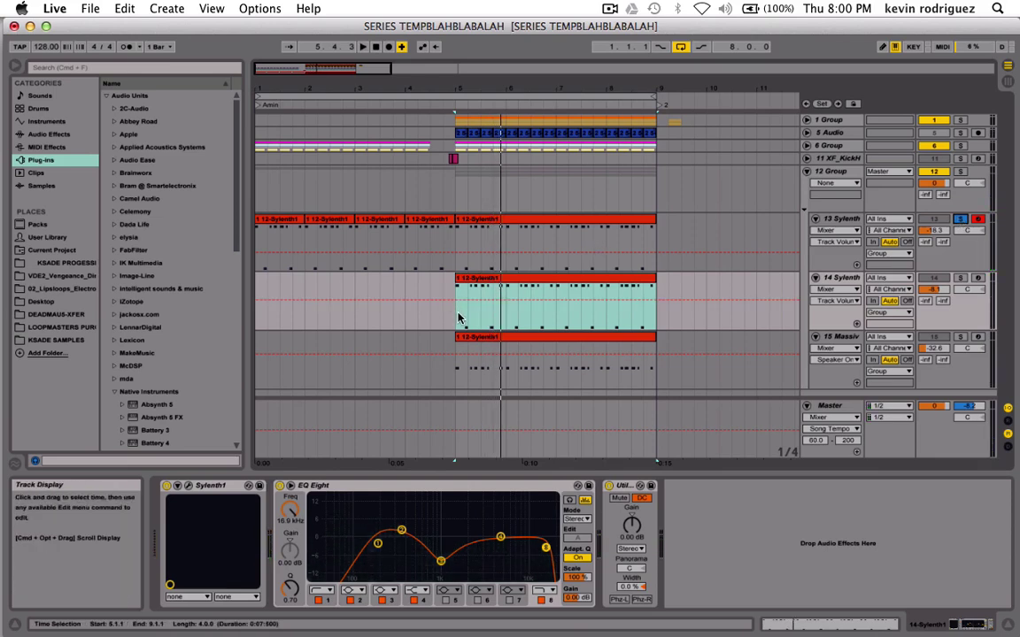
# Split the 14 Sylenth clip at bar 6, and loop its bar 5 part with its notes open for editing.
pyautogui.moveTo(458, 319); pyautogui.dragTo(465, 319)
pyautogui.press('super+e')
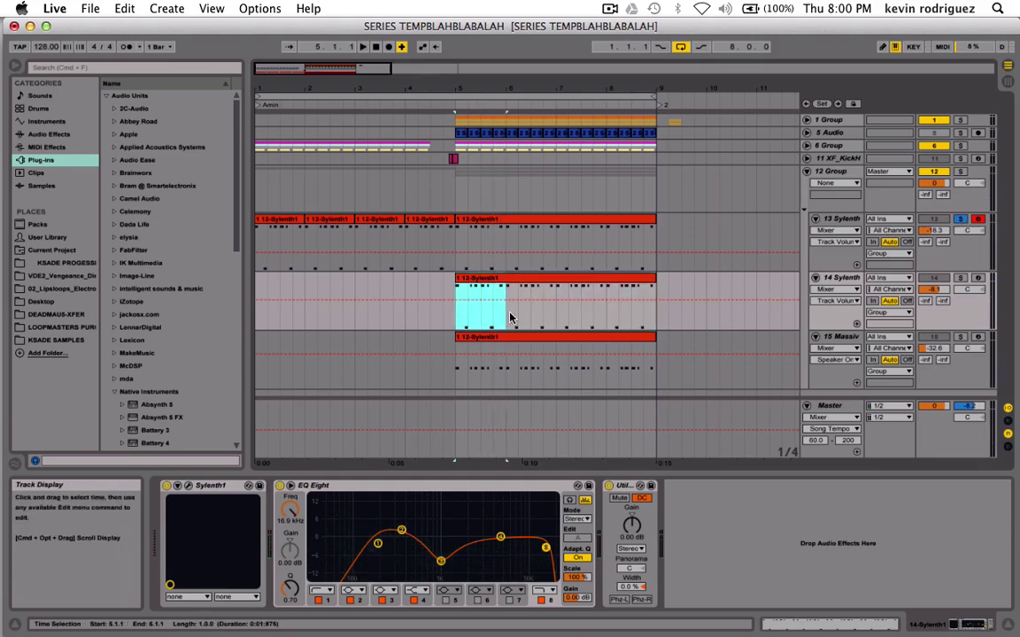
pyautogui.press('space')
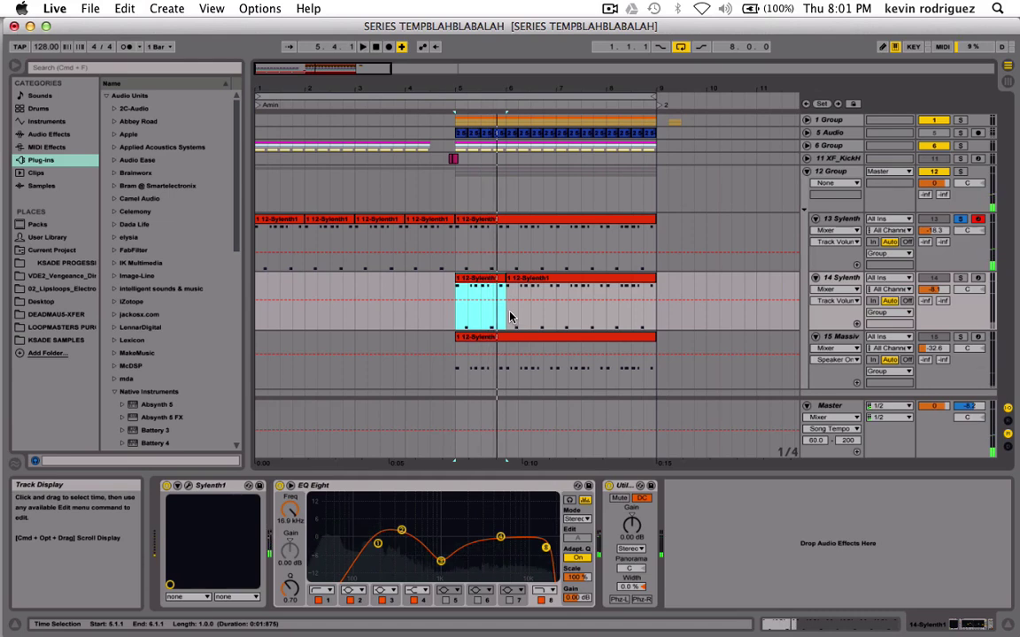
pyautogui.doubleClick(509, 317)
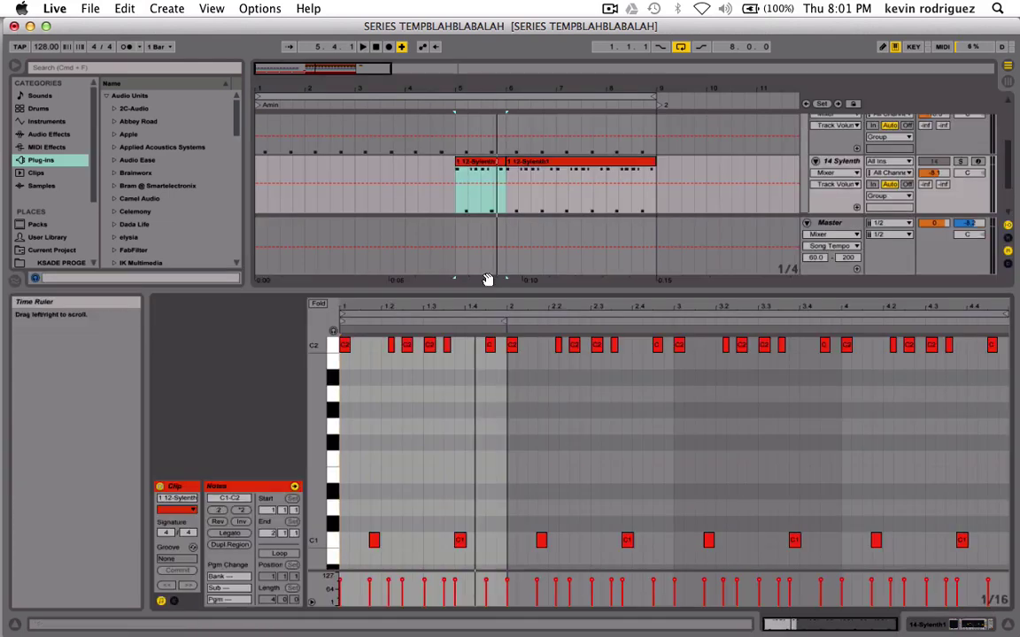
pyautogui.click(481, 167)
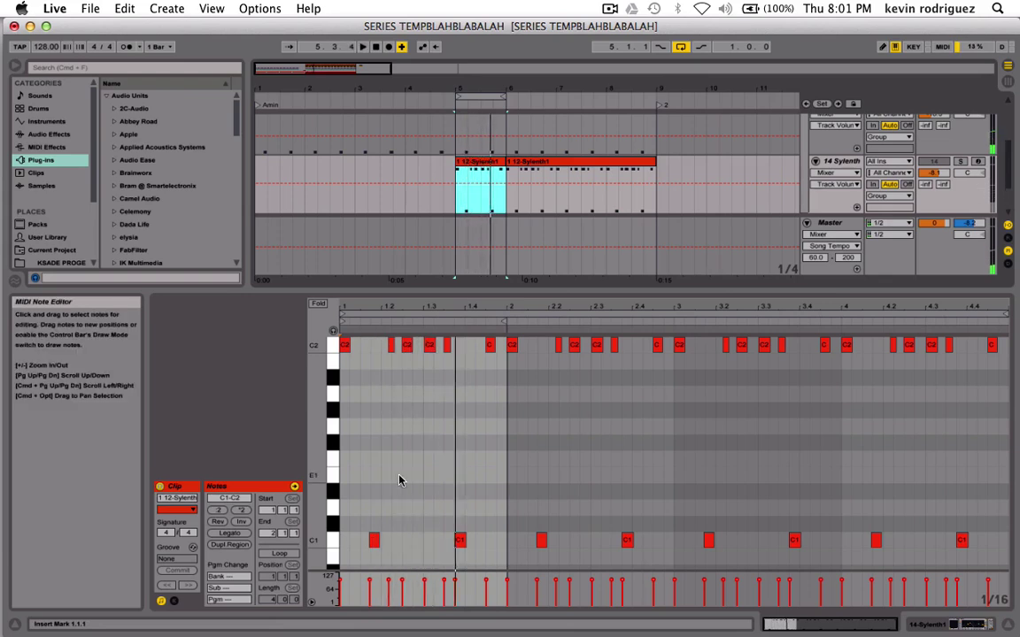
# Lower the C2 notes at 1.2.2 and 1.3.3 of the bar 5 clip one octave to C1.
pyautogui.click(405, 344)
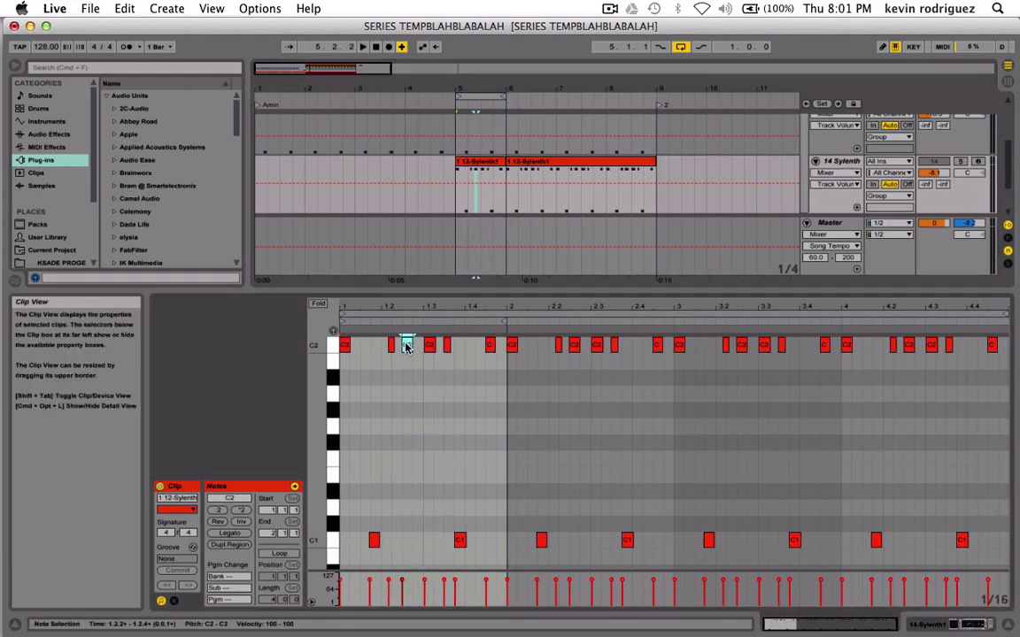
pyautogui.press('space')
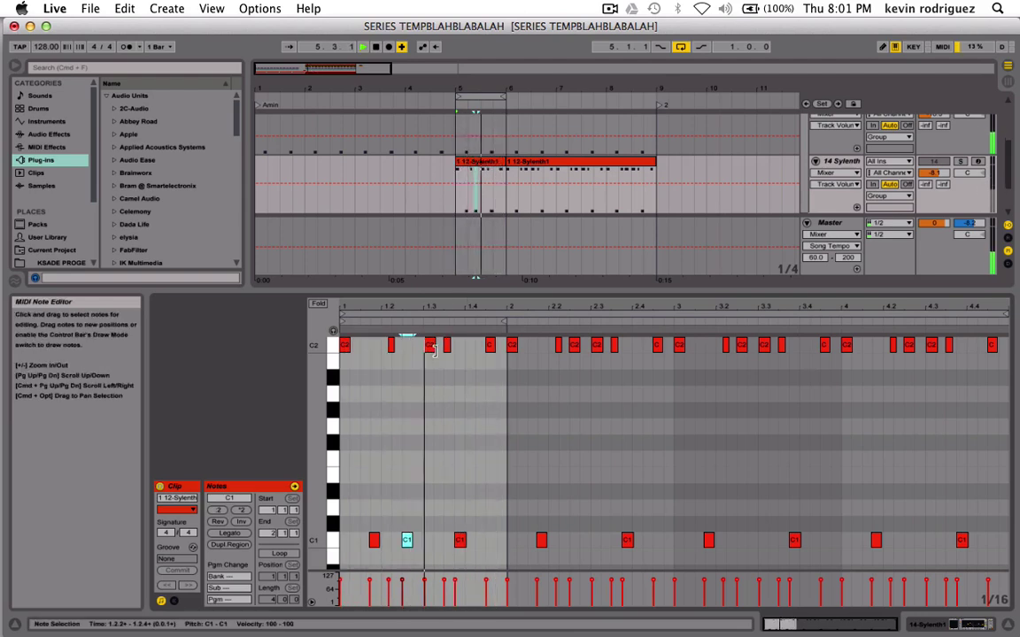
pyautogui.click(447, 344)
pyautogui.hotkey('shift', 'Down')
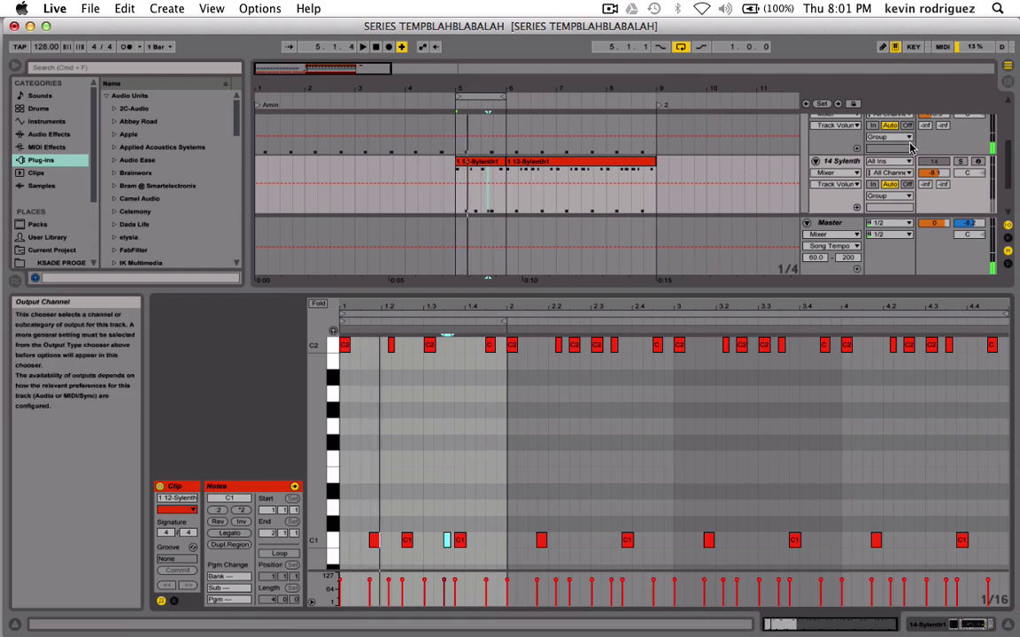
# Solo 14 Sylenth and raise the note at 1.2.2 back to C2, trying it at C3 during playback.
pyautogui.scroll(2, 909, 146)
pyautogui.scroll(-1, 909, 147)
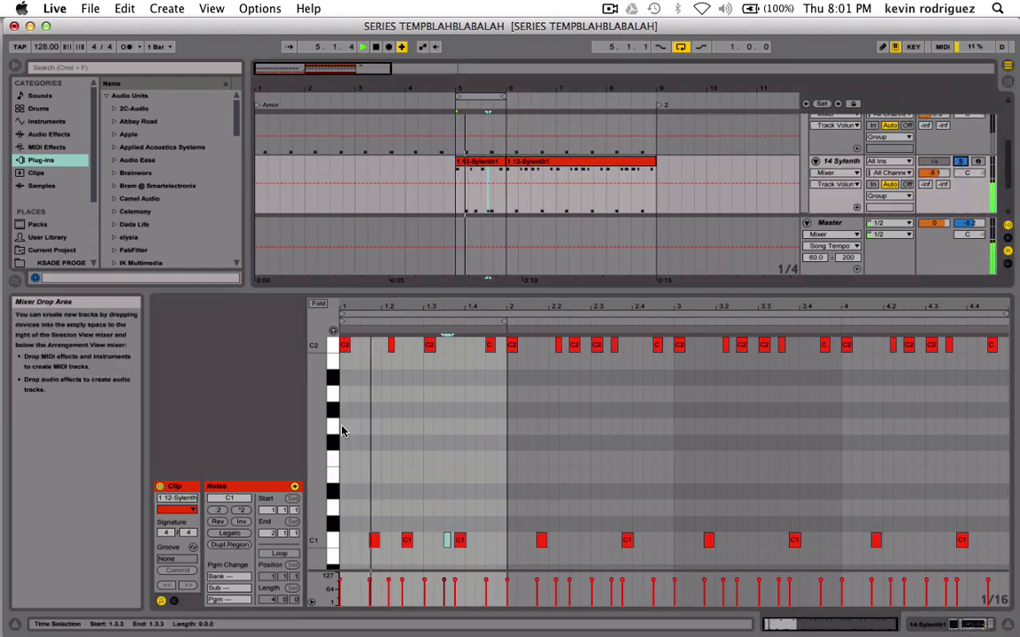
pyautogui.click(406, 540)
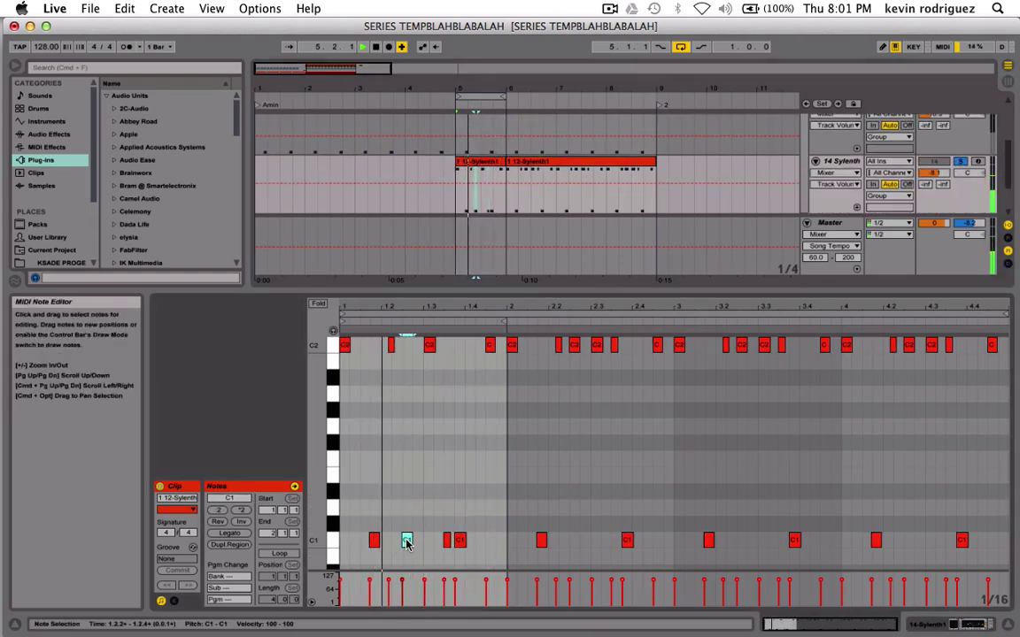
pyautogui.hotkey('shift', 'Up')
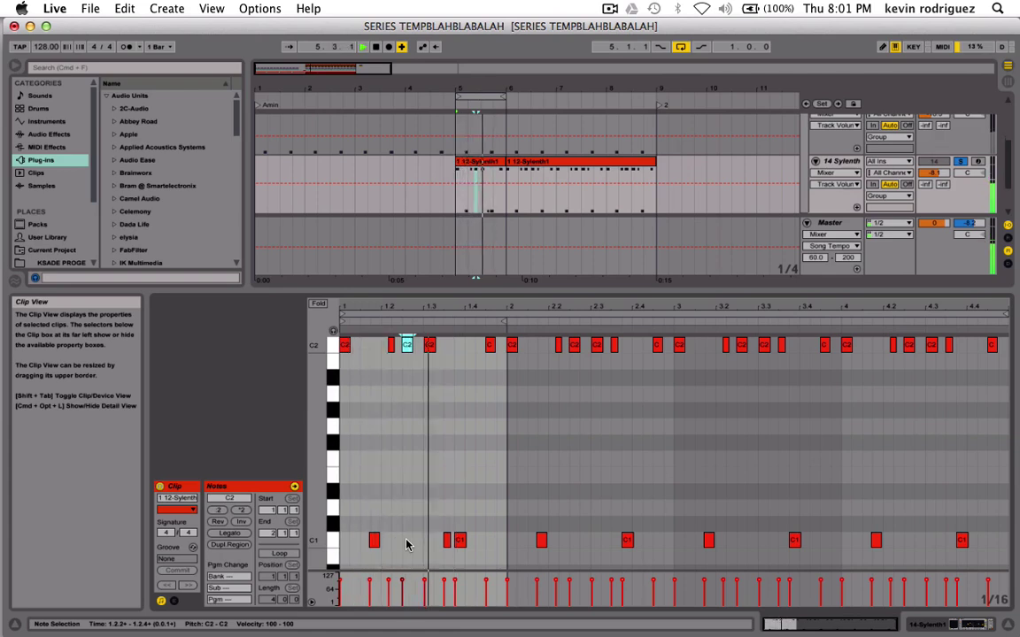
pyautogui.hotkey('shift', 'Up')
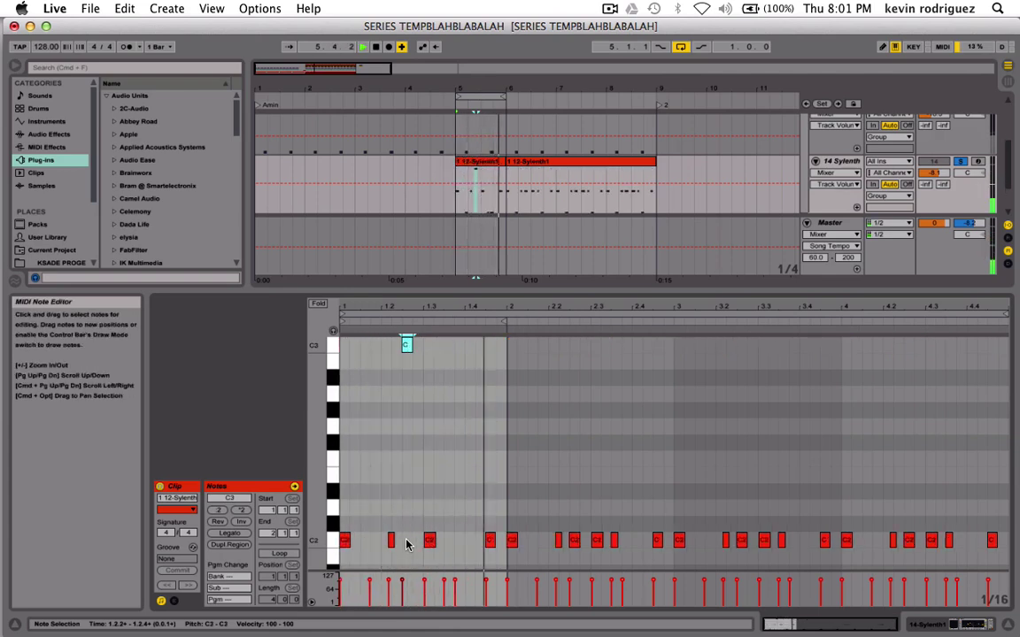
pyautogui.scroll(-3, 406, 544)
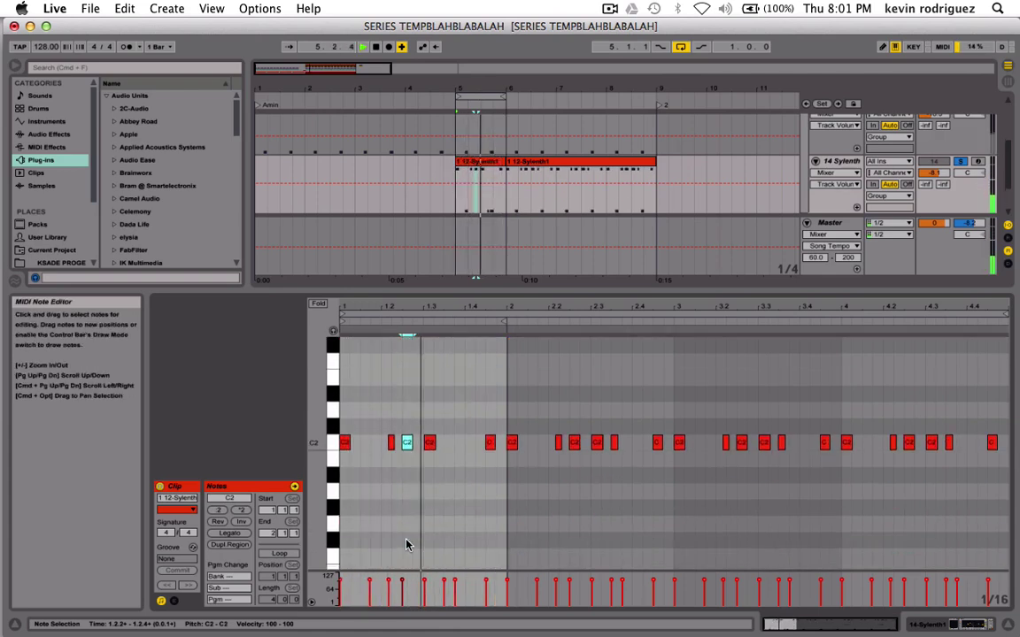
pyautogui.scroll(-3, 406, 544)
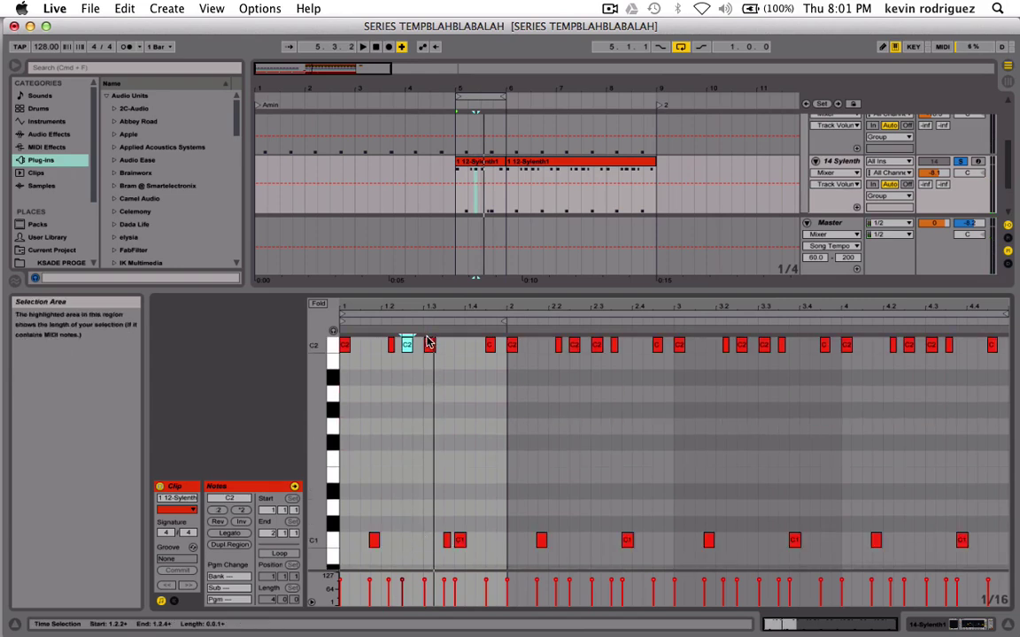
# Delete the C2 note at beat 1.3 and raise the note at 1.4.3 one octave to C3.
pyautogui.click(429, 377)
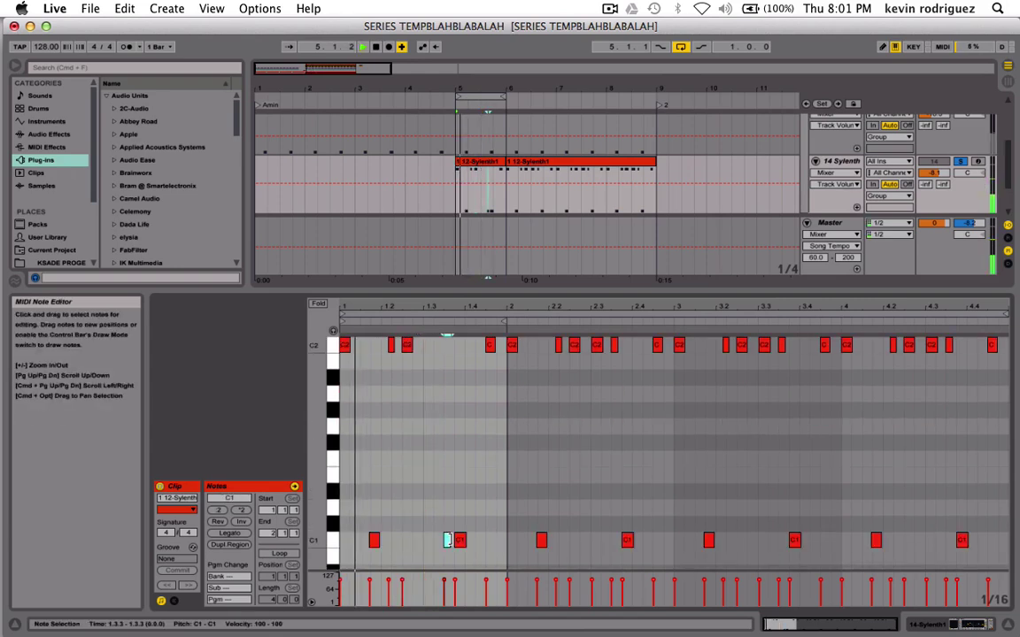
pyautogui.click(447, 542)
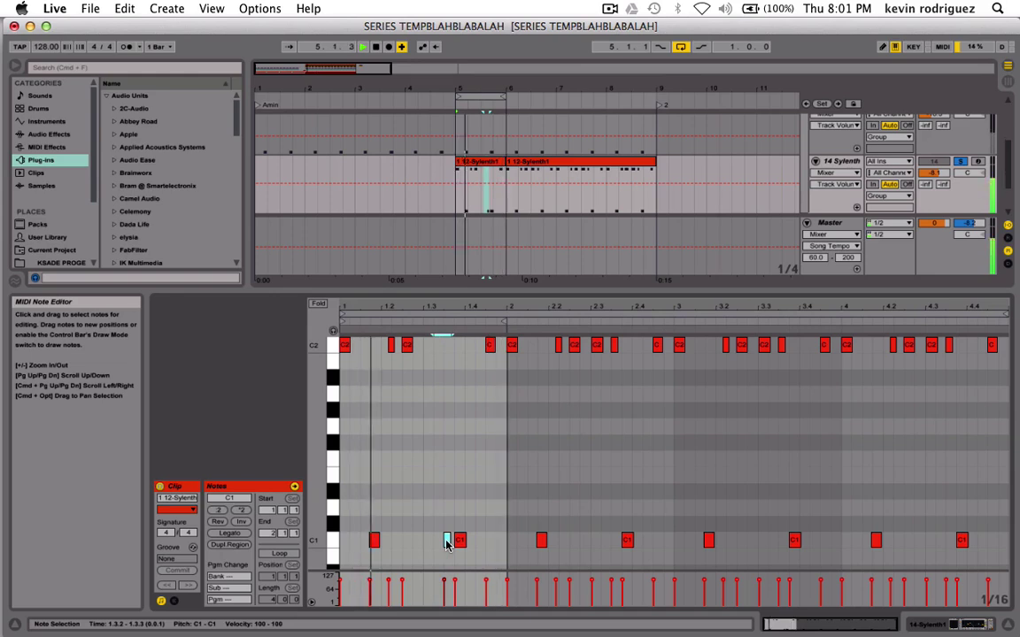
pyautogui.click(489, 345)
pyautogui.hotkey('shift', 'Up')
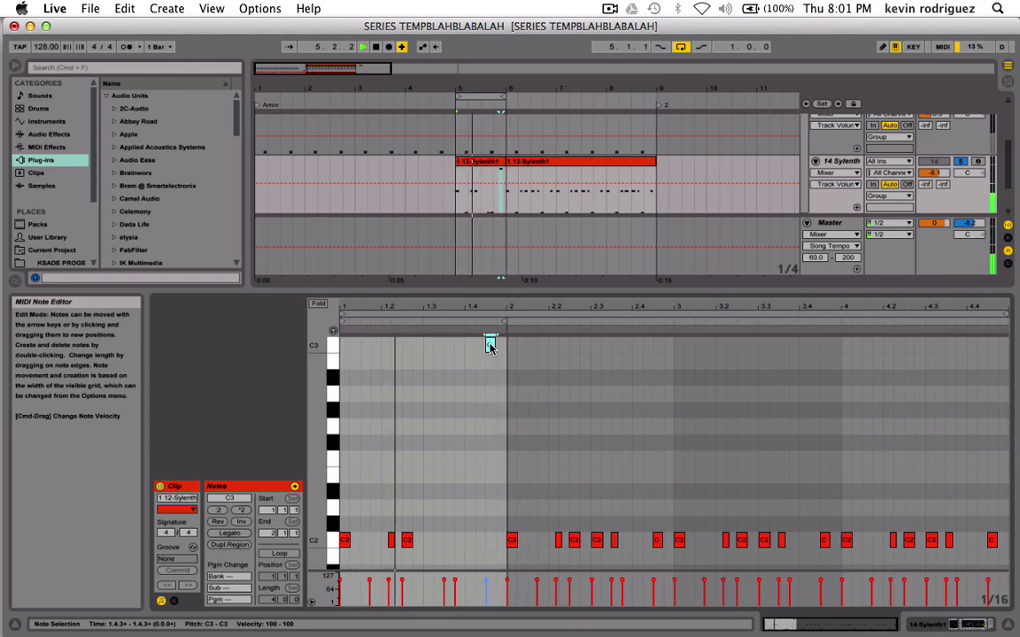
# End the solo on 14 Sylenth and duplicate its bar 5 clip into bar 6.
pyautogui.click(959, 162)
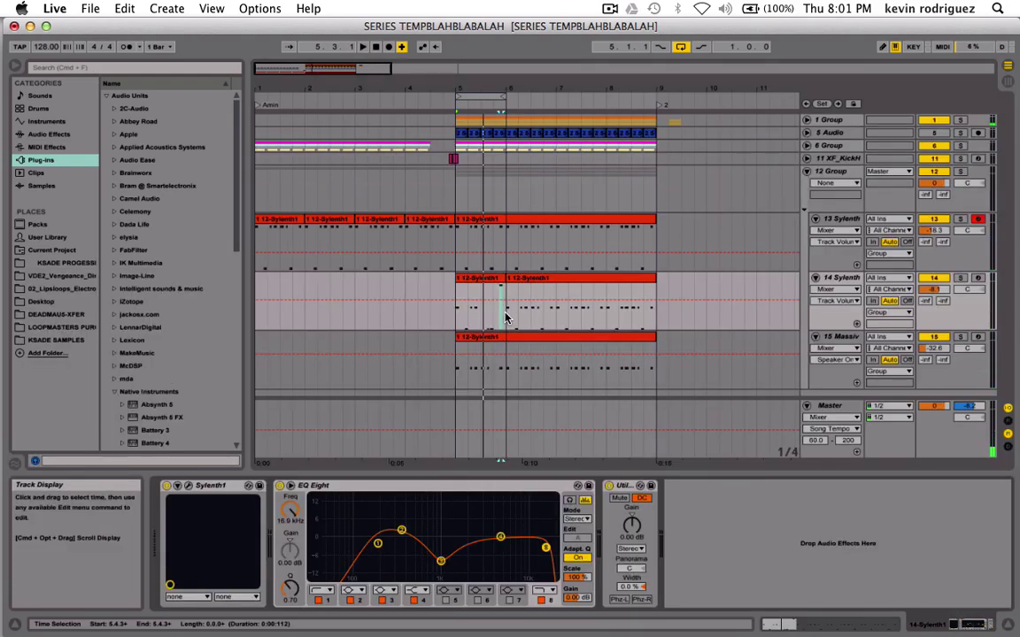
pyautogui.moveTo(503, 316); pyautogui.dragTo(452, 317)
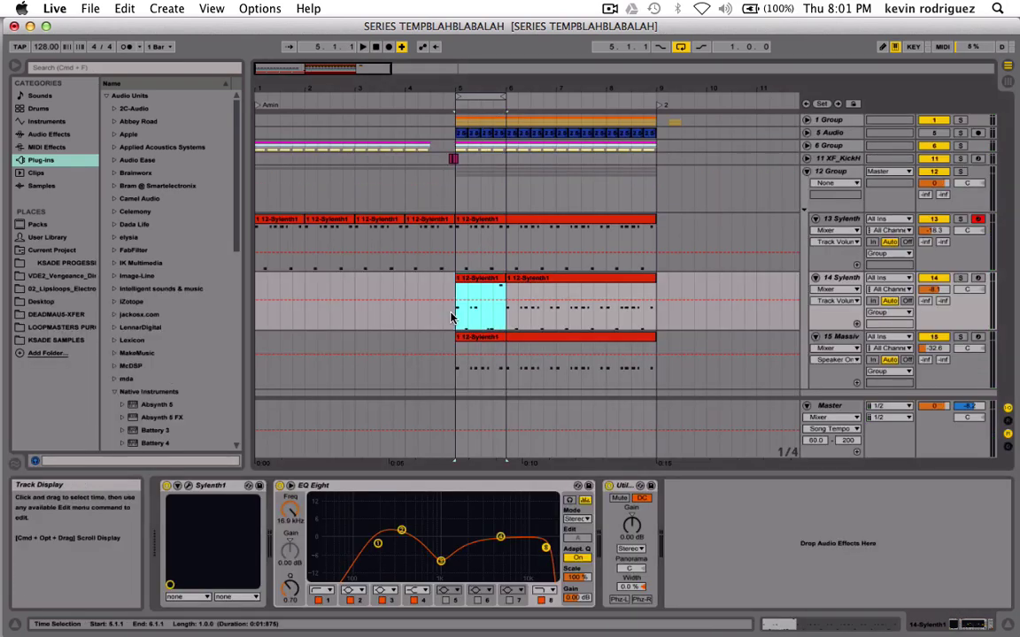
pyautogui.press('super+d')
# Loop bar 6, open the duplicated clip's notes and lower its C3 note at 1.4.3 to C2.
pyautogui.doubleClick(553, 288)
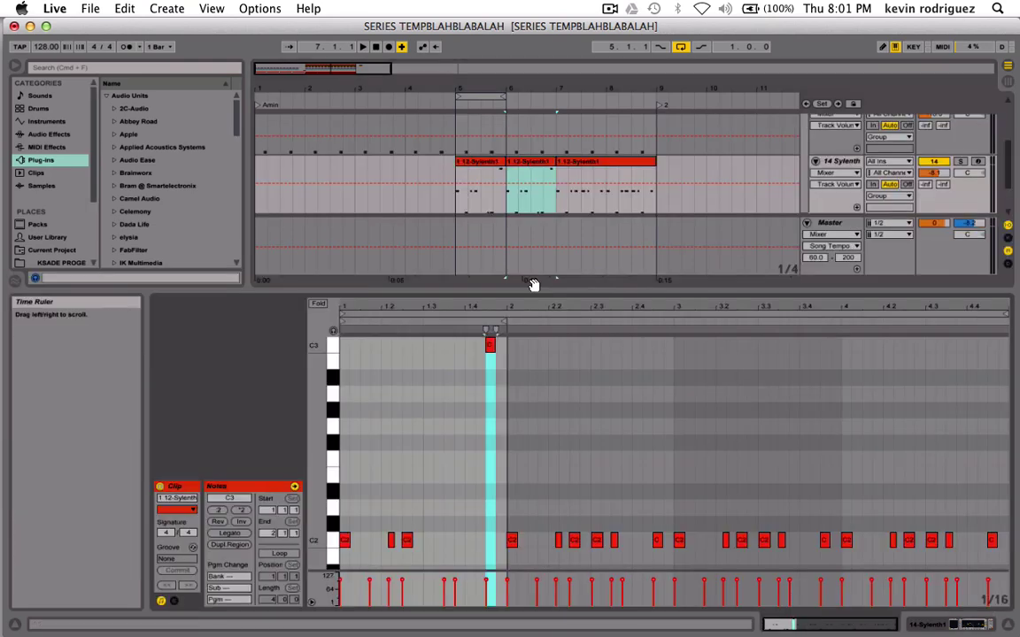
pyautogui.click(520, 164)
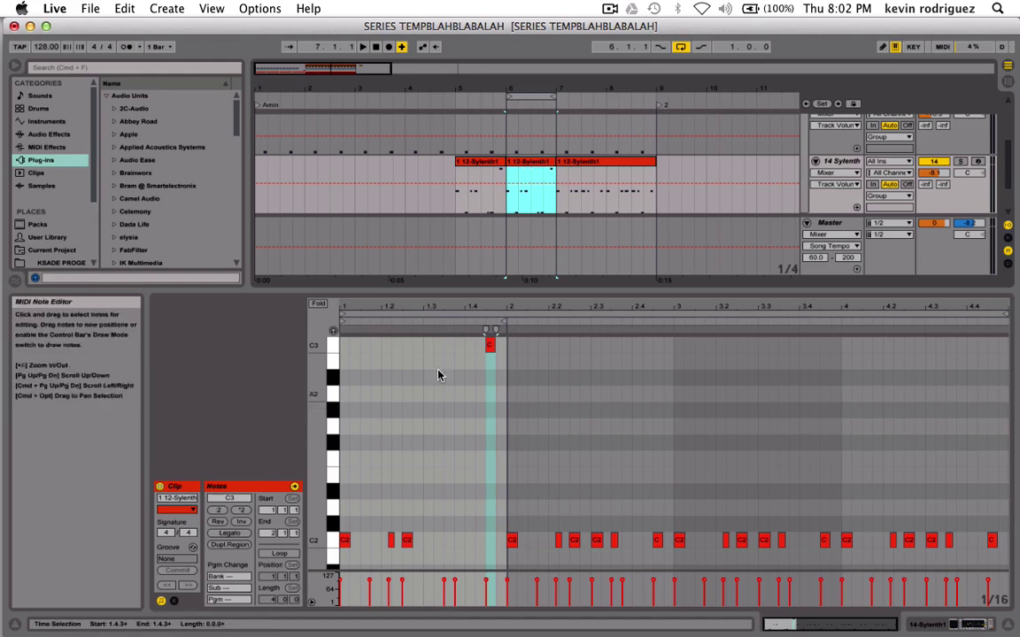
pyautogui.click(487, 345)
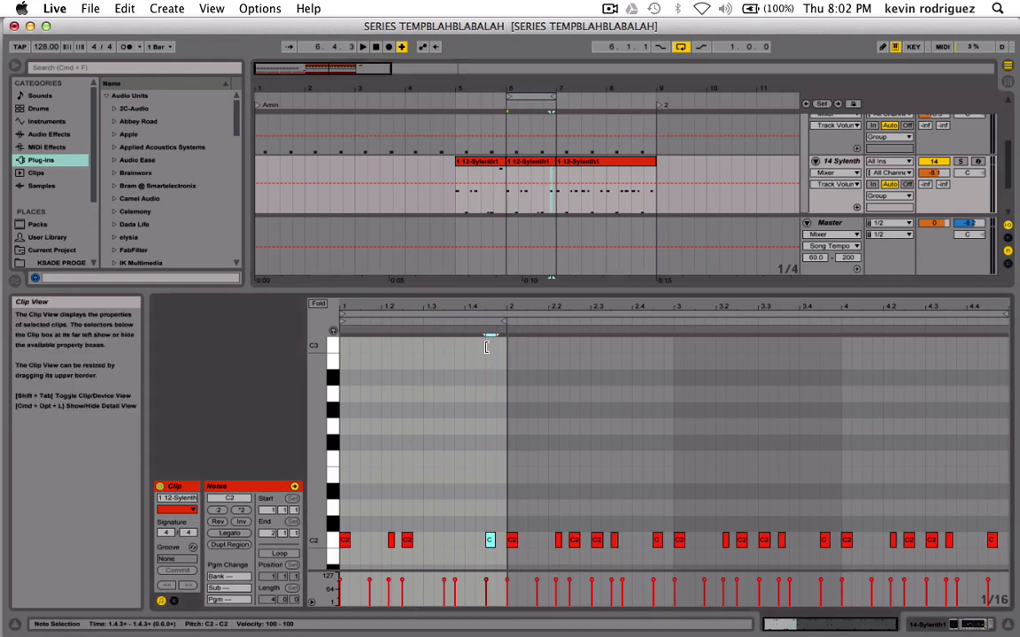
pyautogui.scroll(-10, 462, 453)
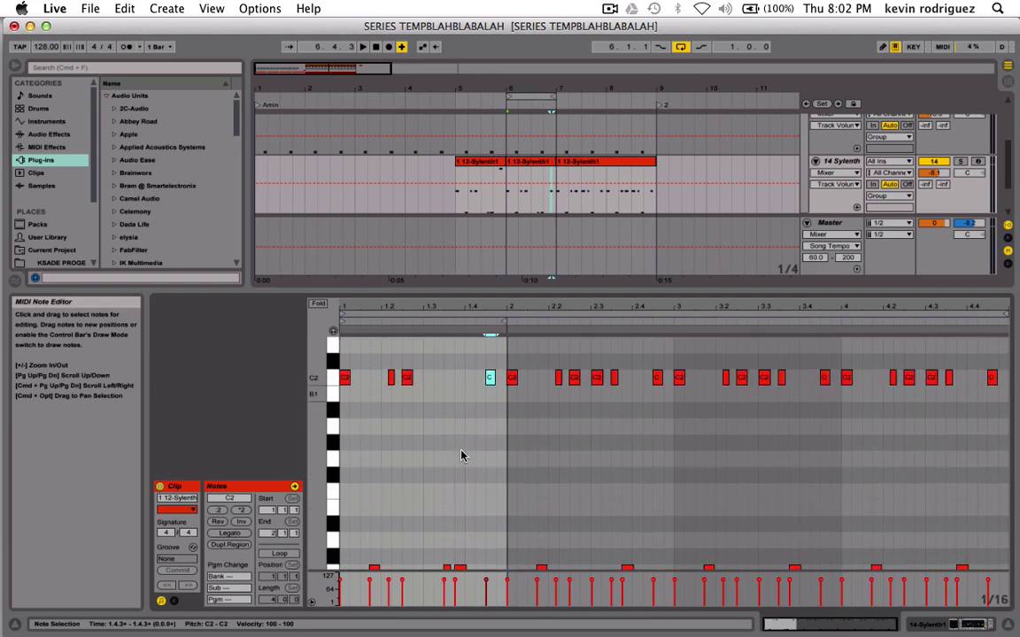
# Solo 14 Sylenth, delete the C1 note at 1.1.3 in the bar 6 clip and audition the looped bar.
pyautogui.rightClick(460, 456)
pyautogui.click(373, 476)
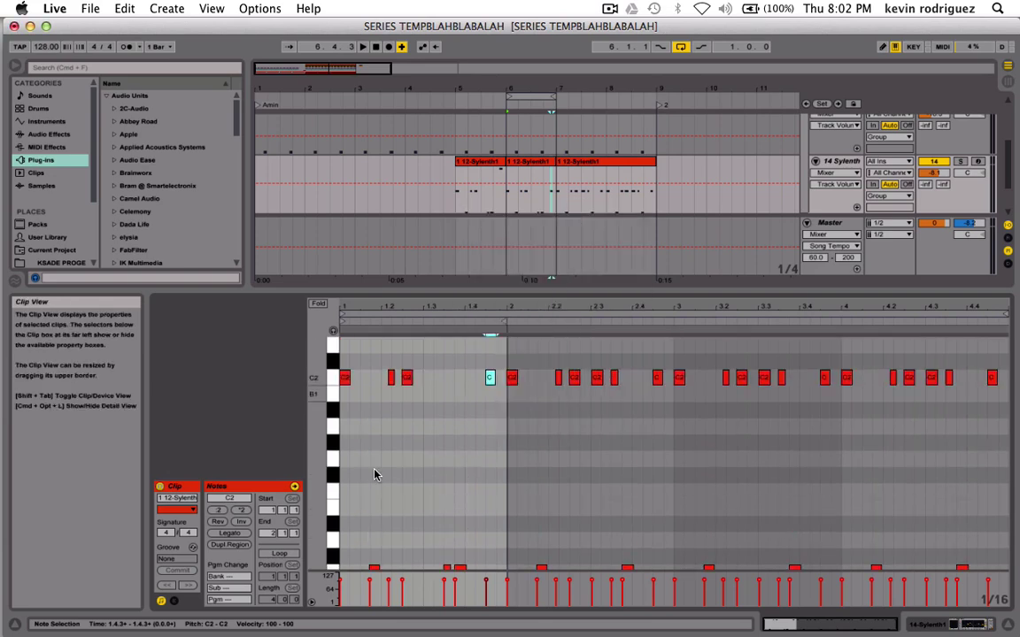
pyautogui.scroll(4, 374, 475)
pyautogui.scroll(-5, 373, 475)
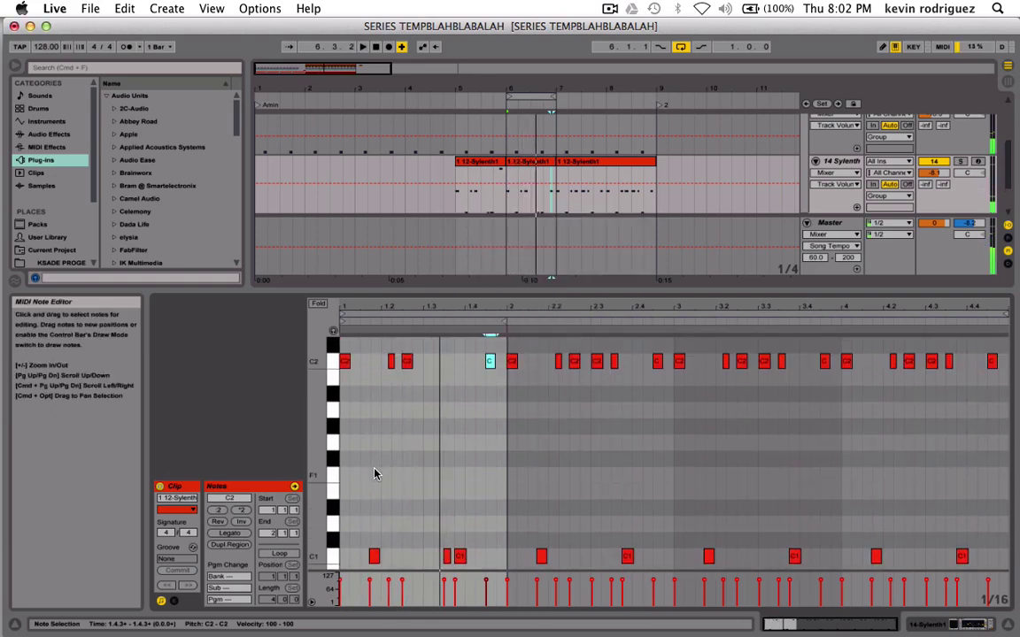
pyautogui.click(963, 163)
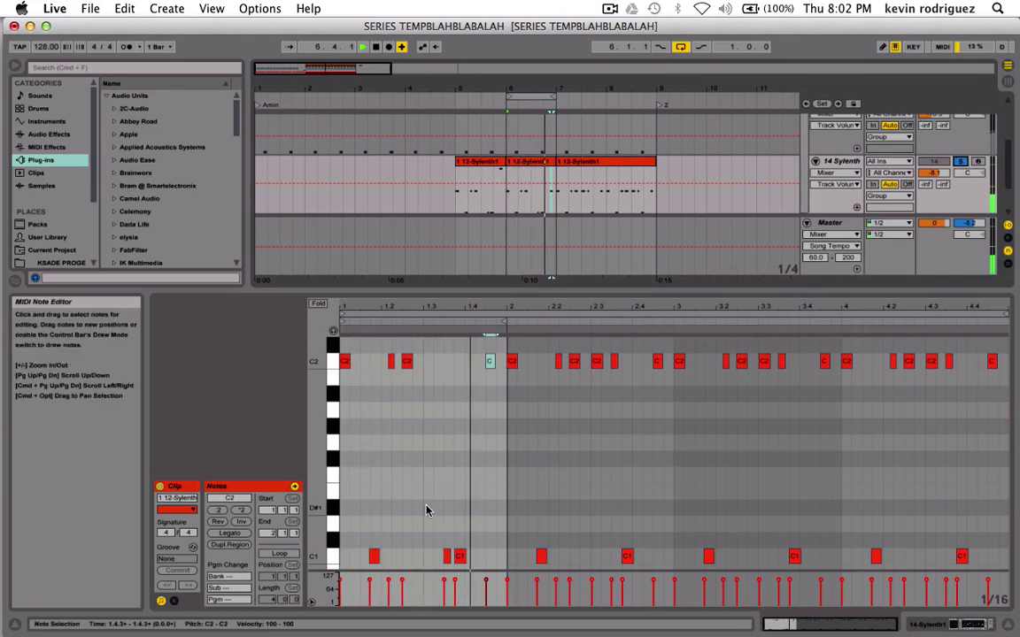
pyautogui.doubleClick(374, 556)
pyautogui.press('space')
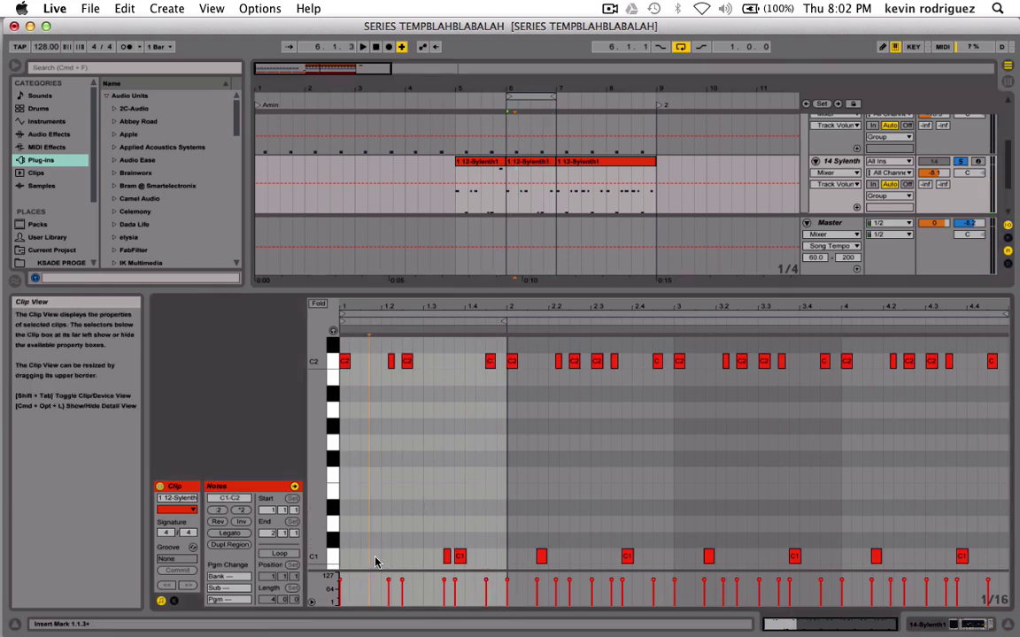
pyautogui.press('space')
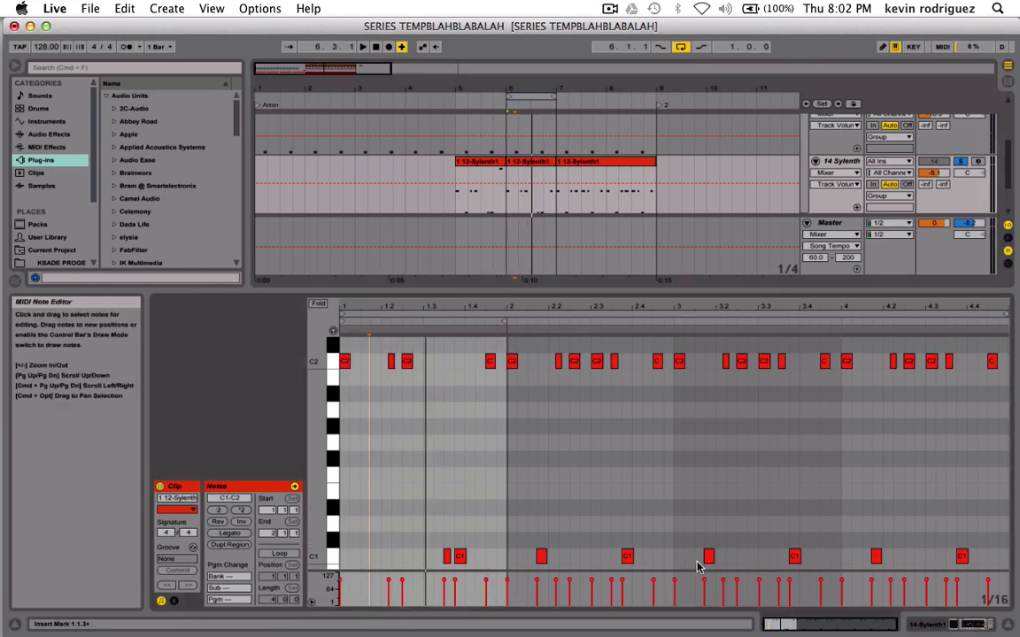
# Move the short C2 note just after beat 1.2 earlier to start exactly on 1.2, using a 1/32 triplet grid.
pyautogui.press('+')
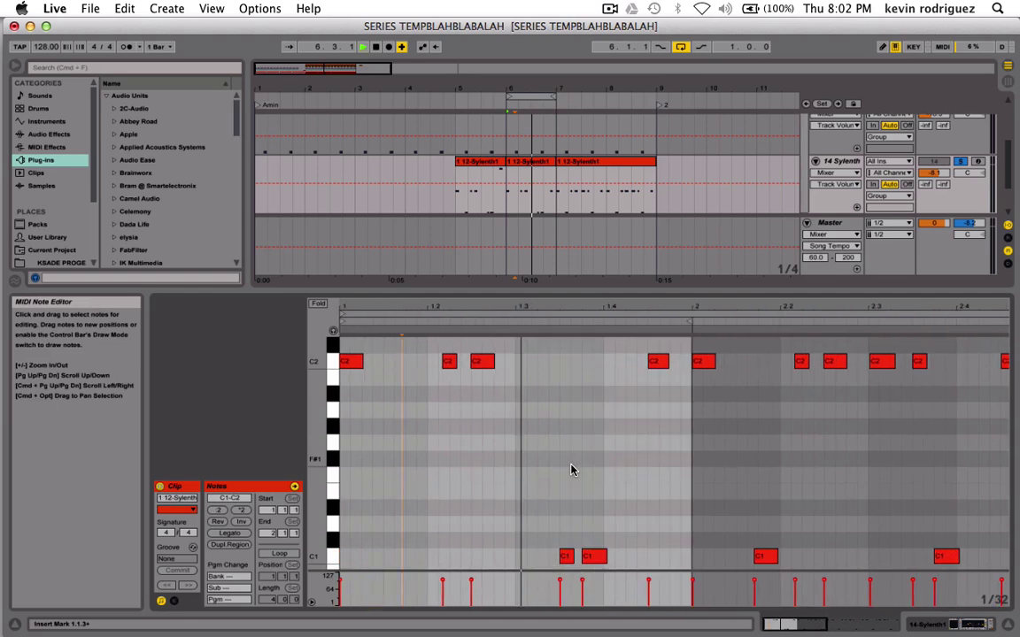
pyautogui.moveTo(450, 361); pyautogui.dragTo(450, 364)
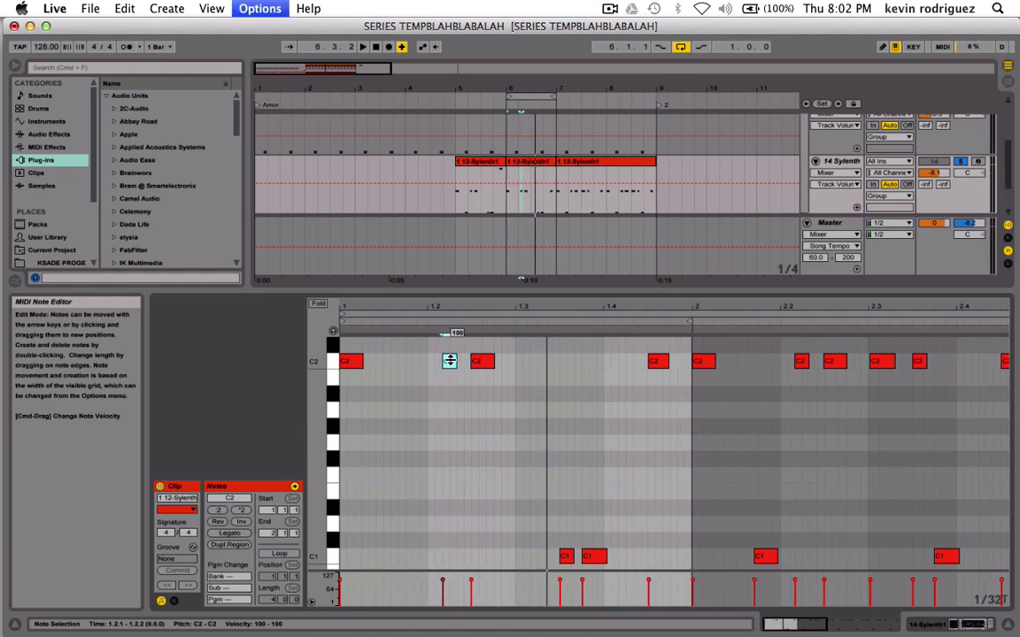
pyautogui.moveTo(655, 310); pyautogui.dragTo(583, 498)
pyautogui.moveTo(523, 366); pyautogui.dragTo(492, 364)
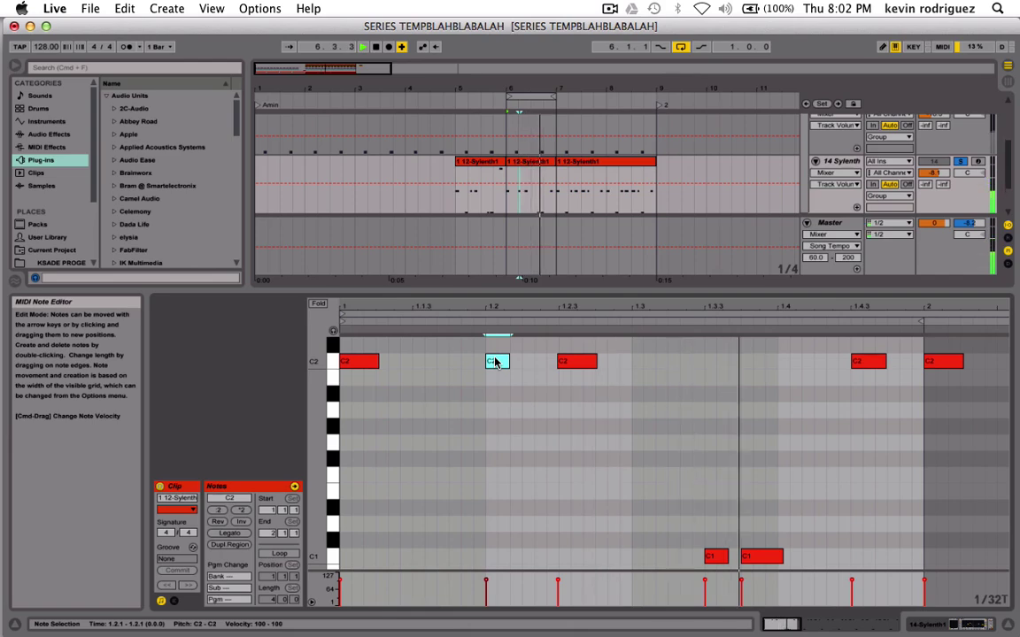
# Duplicate the edited bar 6 clip of 14 Sylenth into bars 7 and 8.
pyautogui.hotkey('shift', 'Tab')
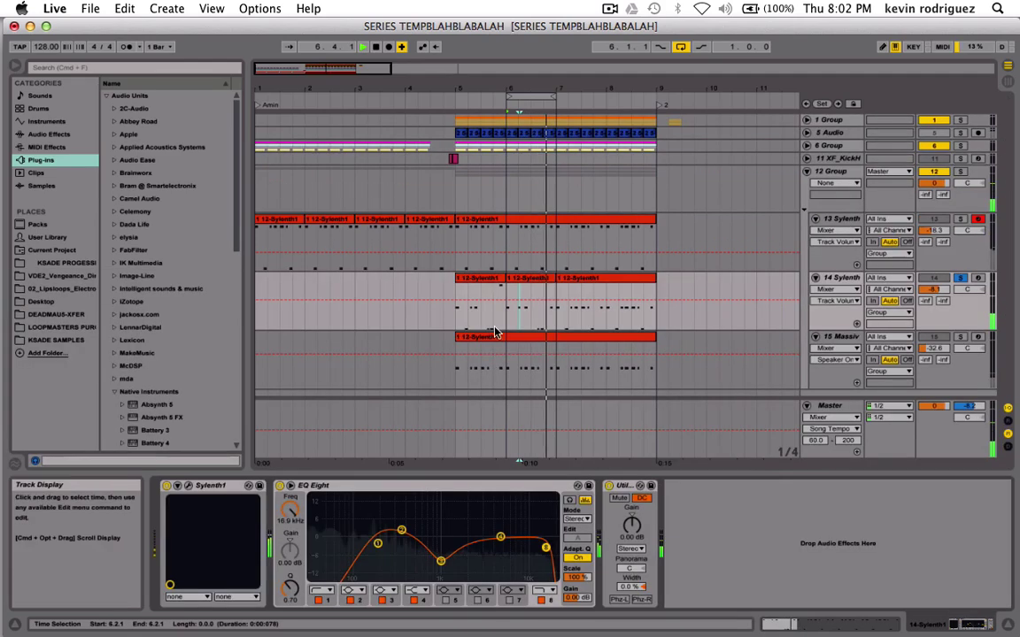
pyautogui.click(530, 281)
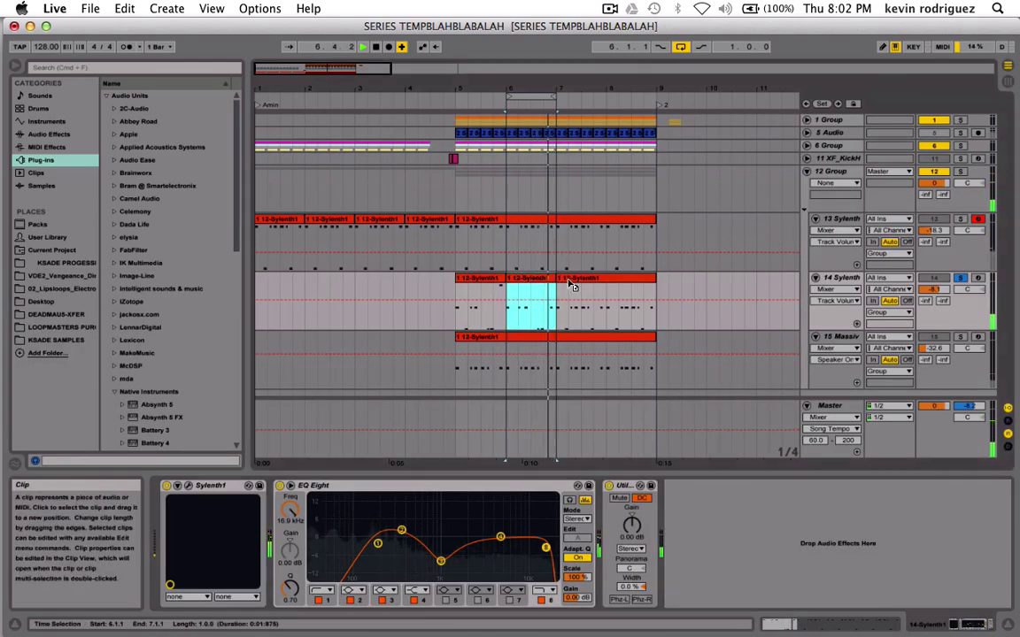
pyautogui.moveTo(530, 285)
pyautogui.mouseDown()
pyautogui.moveTo(597, 287)
pyautogui.moveTo(542, 285)
pyautogui.mouseUp()
pyautogui.press('super+d')
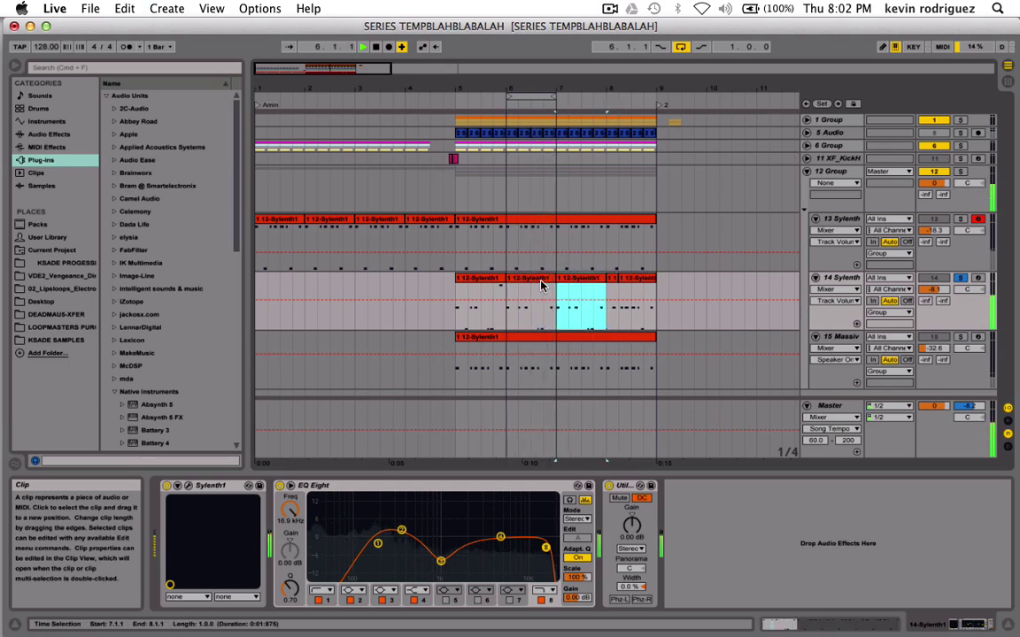
pyautogui.press('super+d')
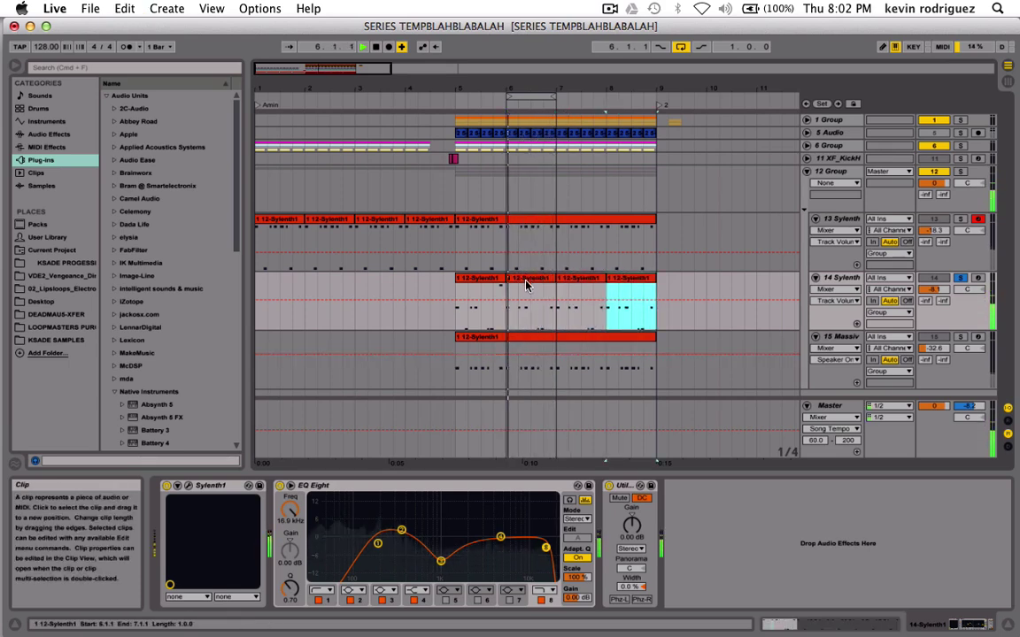
# Mute 15 Massiv with the 14 Sylenth solo off and extend the loop to cover bars 6 to 8.
pyautogui.click(935, 342)
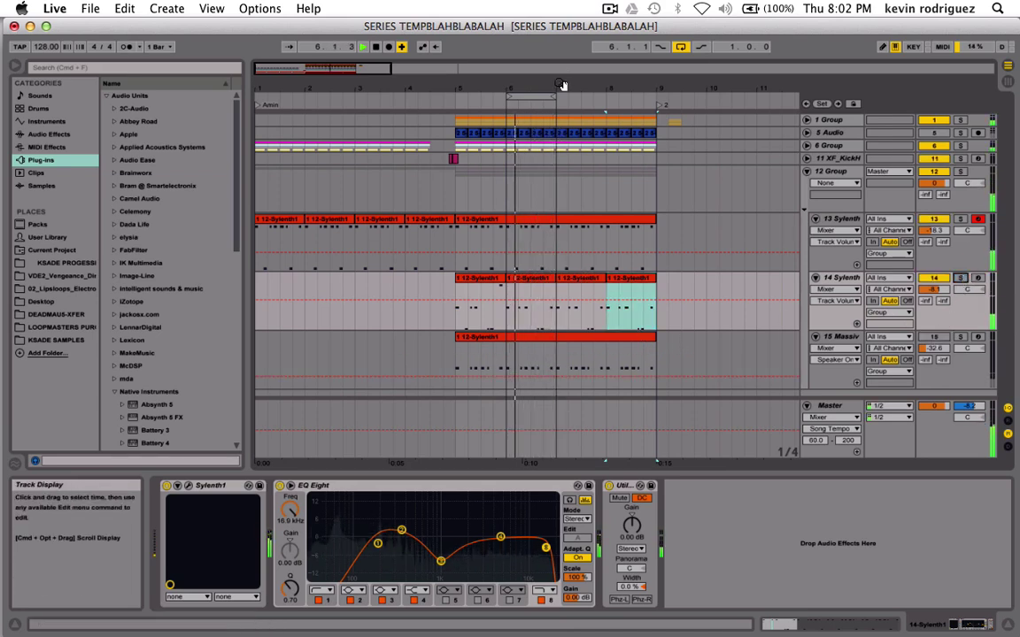
pyautogui.moveTo(556, 95); pyautogui.dragTo(659, 103)
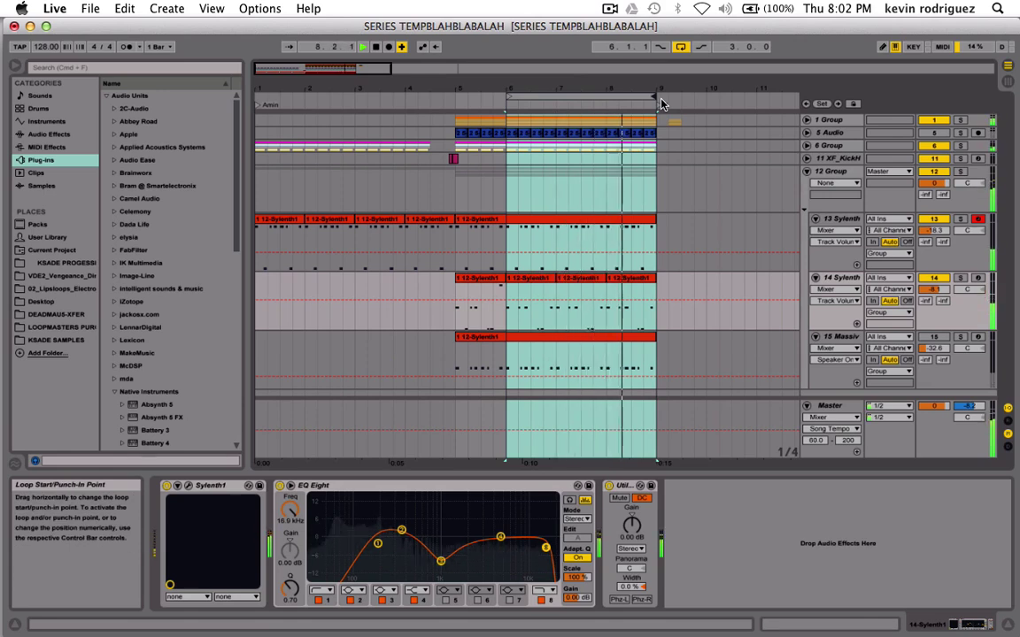
# Copy the 14 Sylenth clips in bars 6 to 8 onto 13 Sylenth and put the same pattern in its bar 5.
pyautogui.click(531, 280)
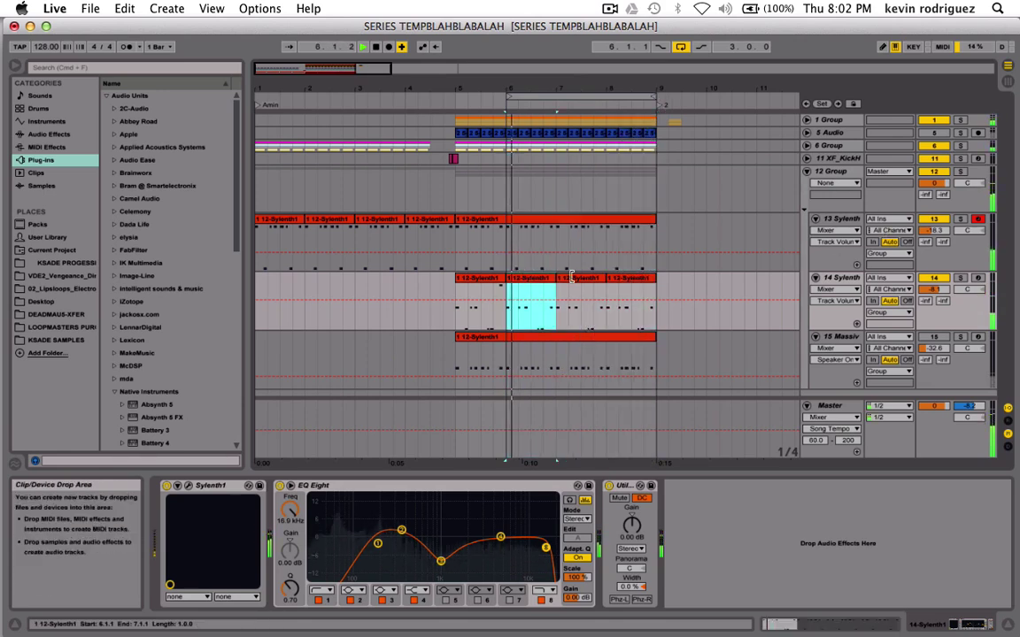
pyautogui.keyDown('shift'); pyautogui.click(644, 281); pyautogui.keyUp('shift')
pyautogui.press('Up')
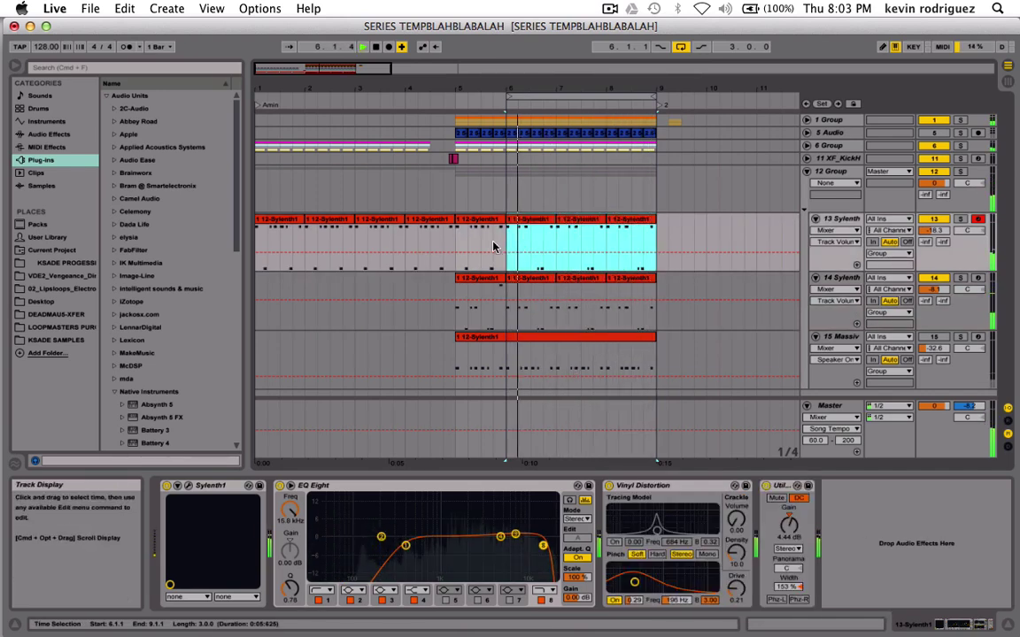
pyautogui.click(522, 226)
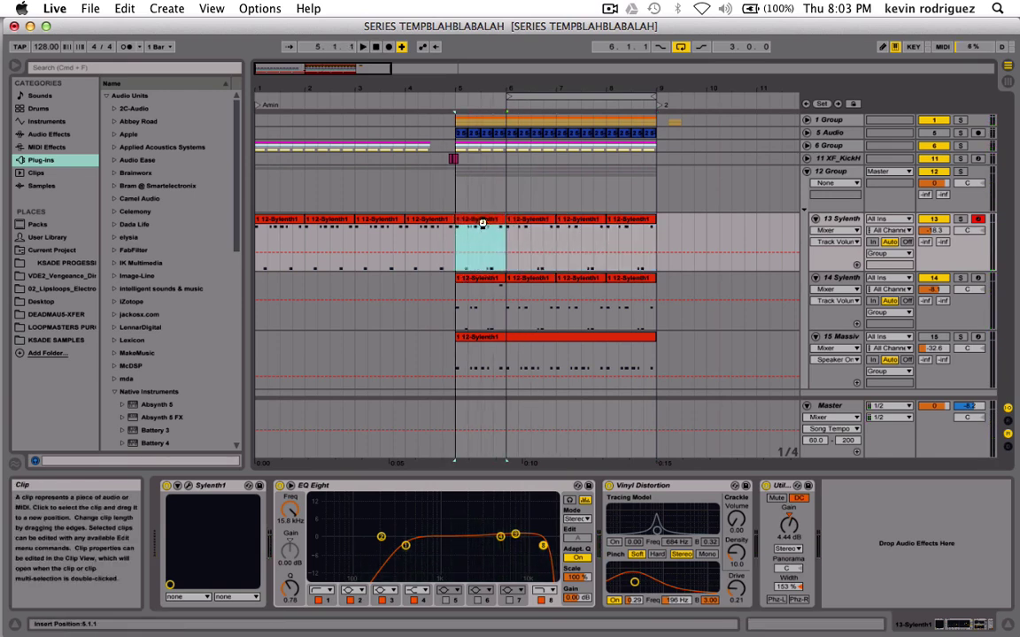
# Replace the bar 5 clip of 14 Sylenth with a copy of its bar 6 clip.
pyautogui.click(382, 295)
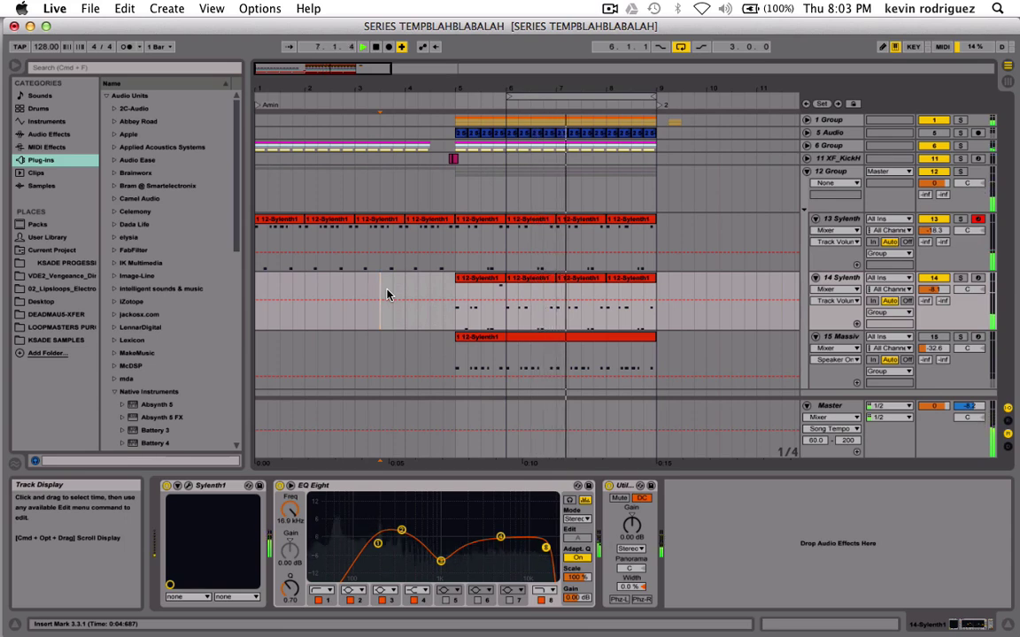
pyautogui.click(540, 283)
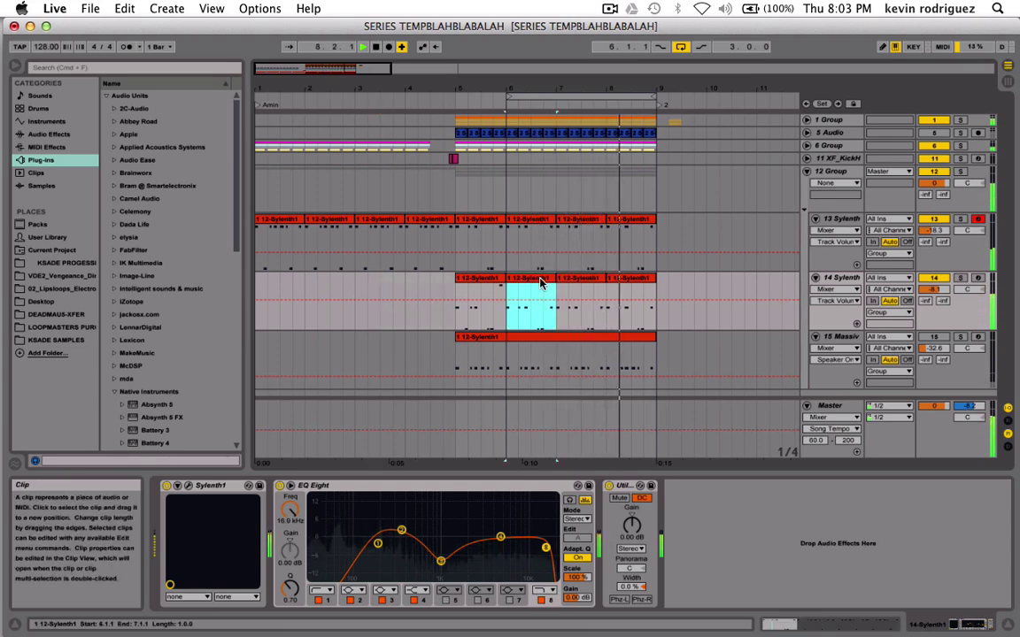
pyautogui.moveTo(541, 282); pyautogui.dragTo(495, 289)
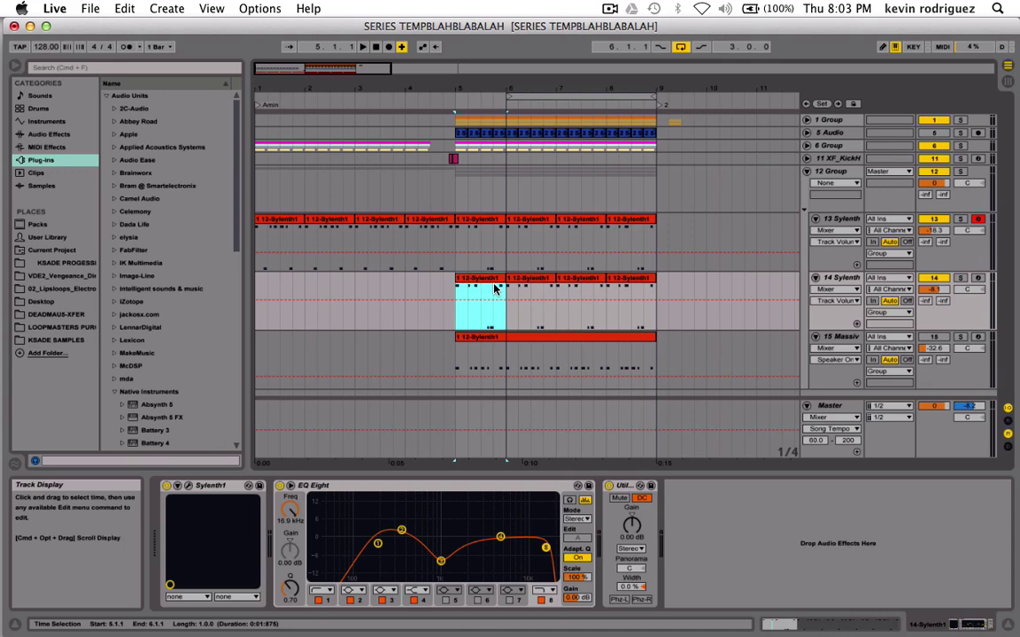
# Lower the 12 Group track volume to -6.7 dB during playback and fold the group.
pyautogui.click(809, 175)
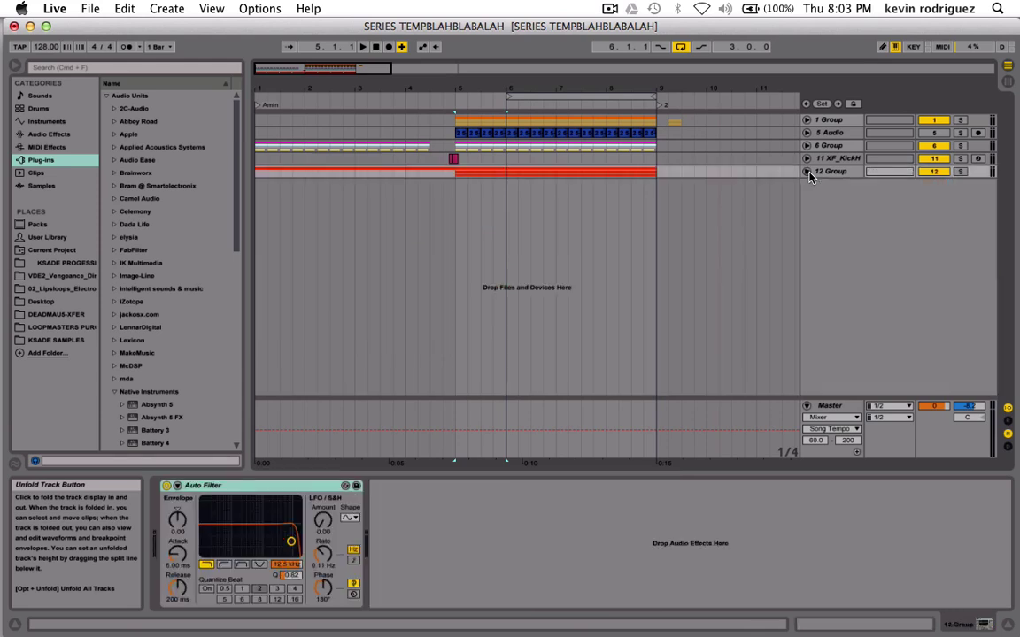
pyautogui.click(810, 174)
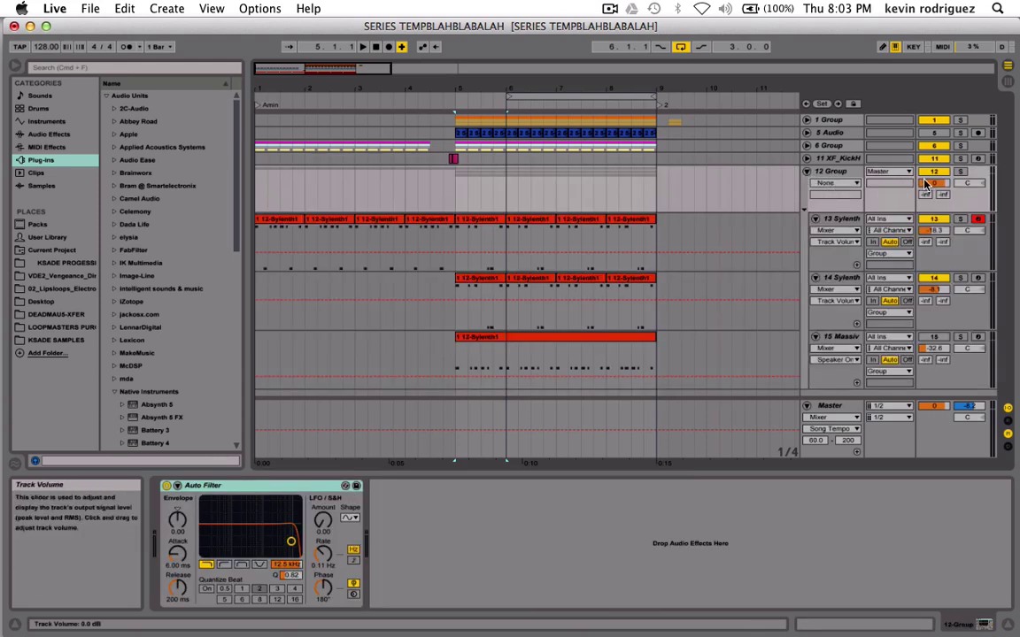
pyautogui.moveTo(939, 183); pyautogui.dragTo(939, 204)
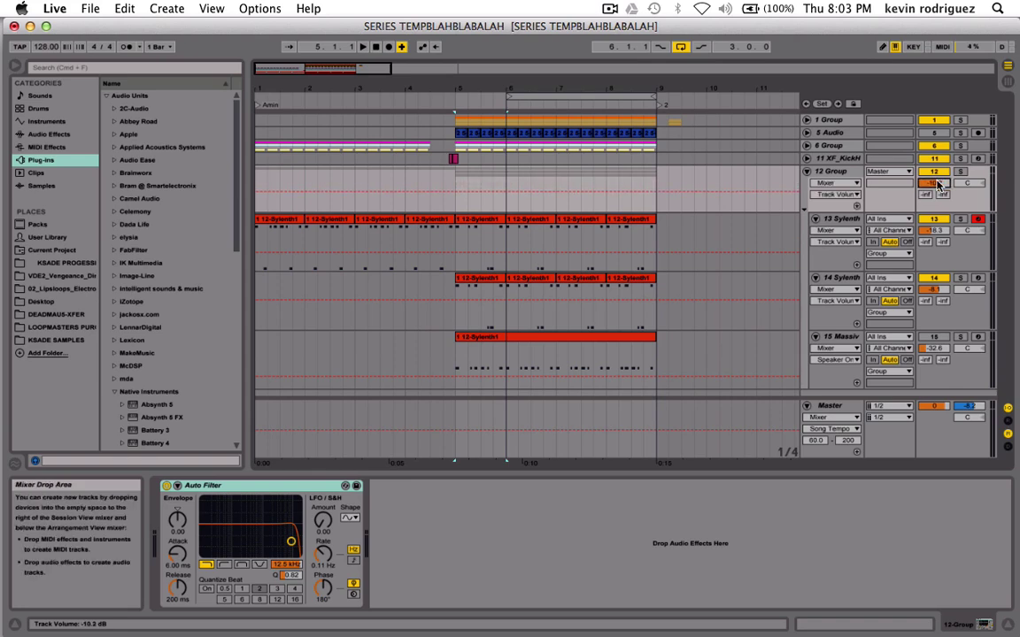
pyautogui.press('space')
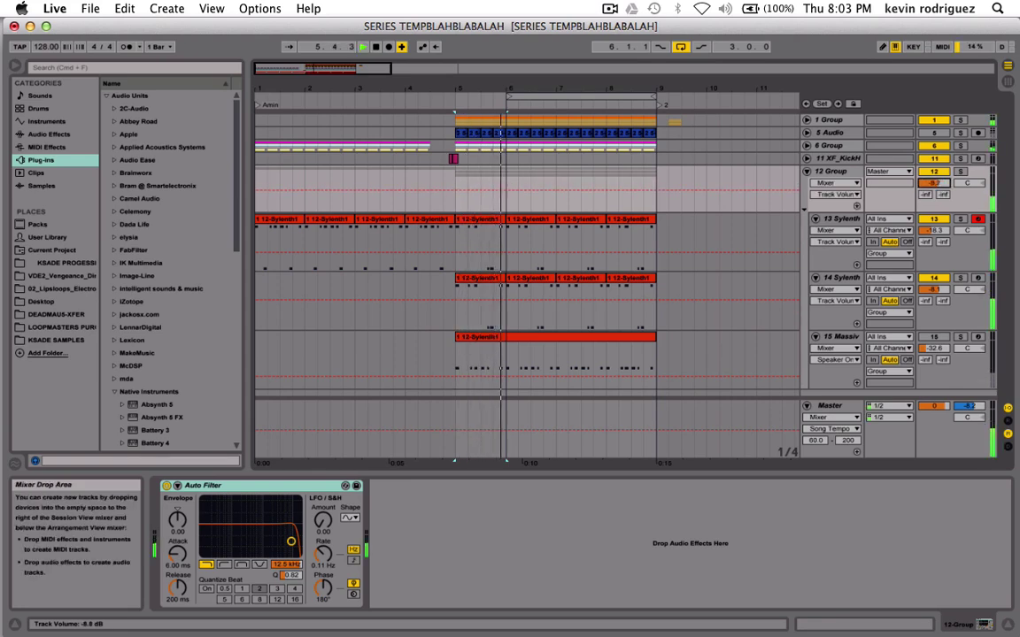
pyautogui.moveTo(939, 183); pyautogui.dragTo(939, 172)
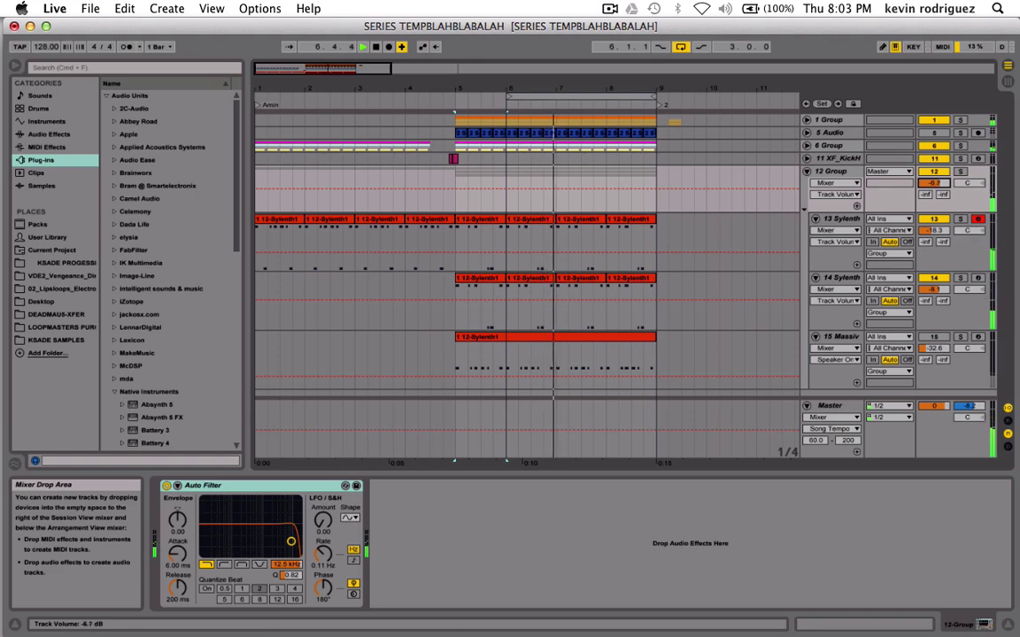
pyautogui.click(806, 171)
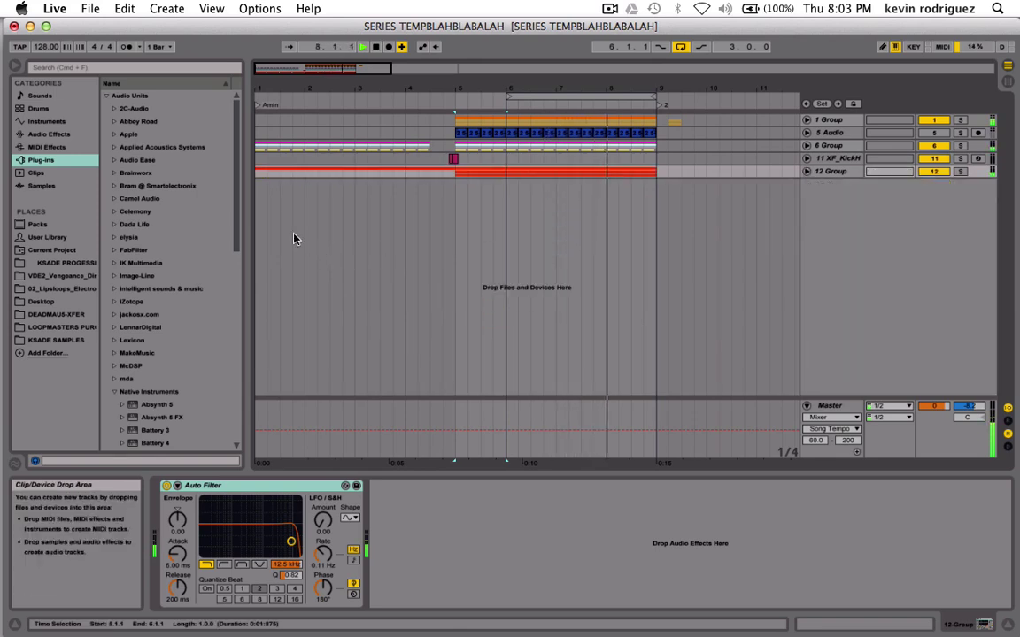
# Solo and unfold 1 Group and mute its 4 Kick track.
pyautogui.click(259, 179)
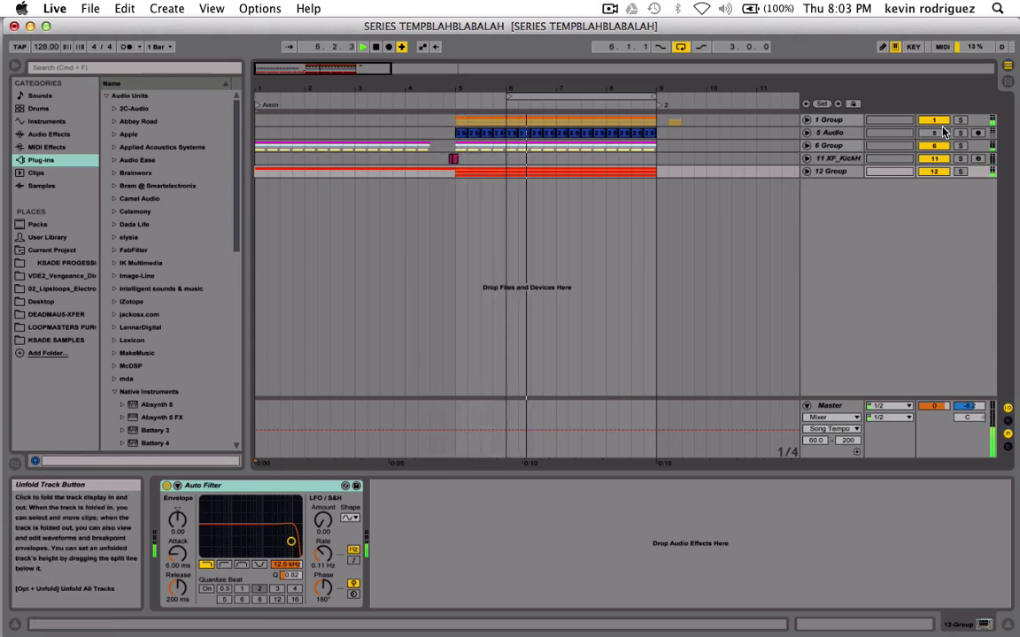
pyautogui.click(806, 120)
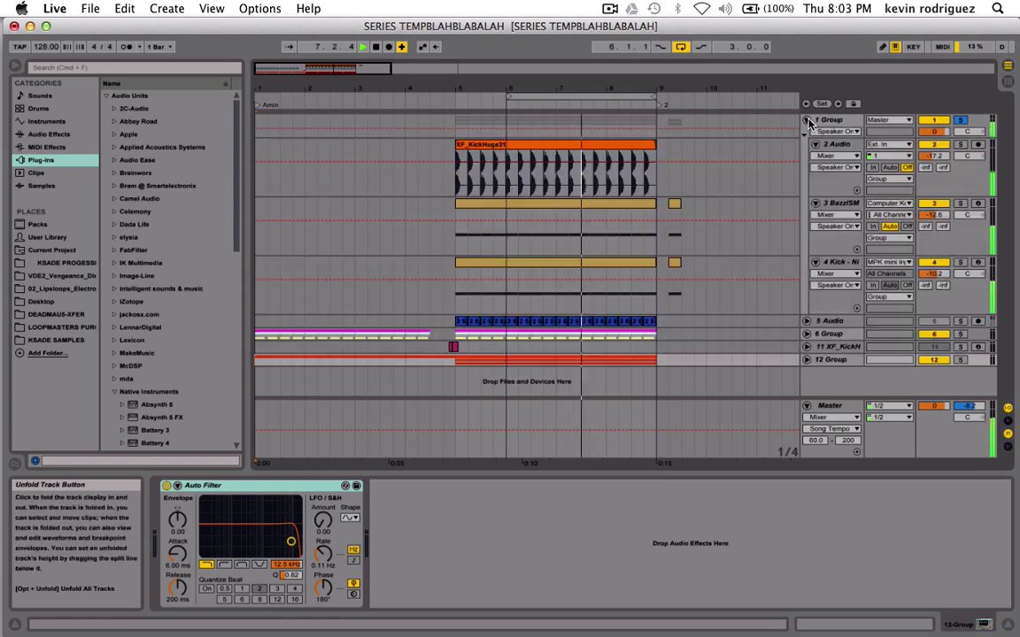
pyautogui.click(933, 262)
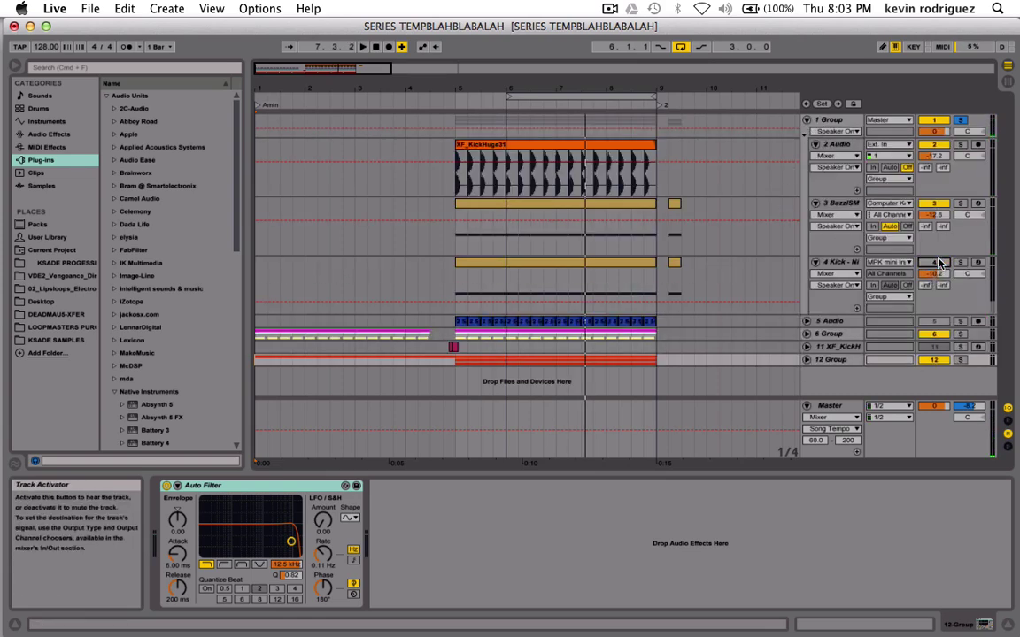
# Play the kick layers from bar 5 without 4 Kick and listen to 4 Kick alone.
pyautogui.press('space')
pyautogui.press('space')
pyautogui.click(451, 239)
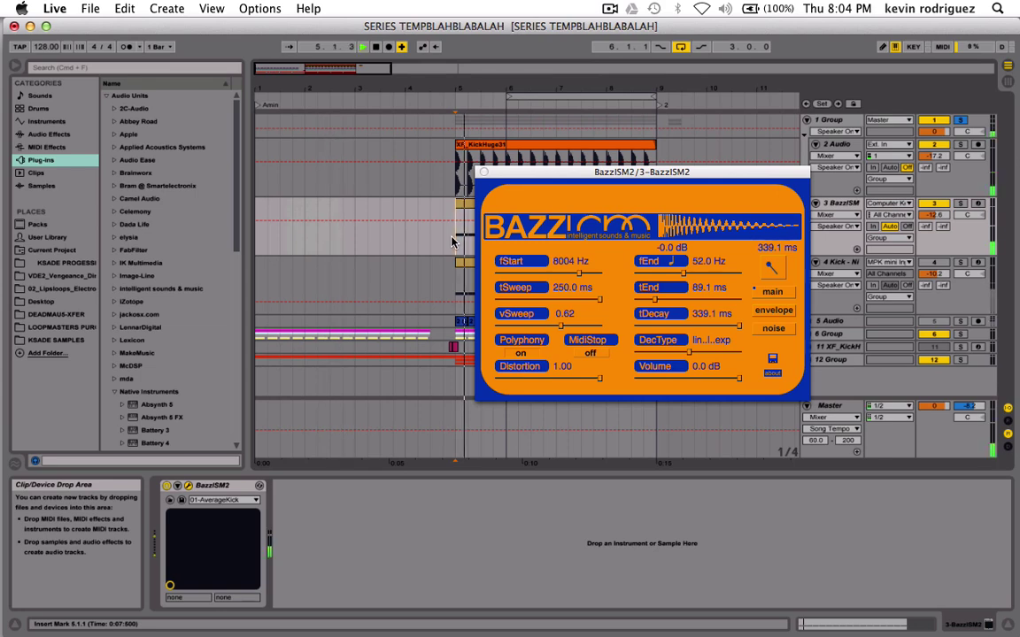
pyautogui.click(483, 171)
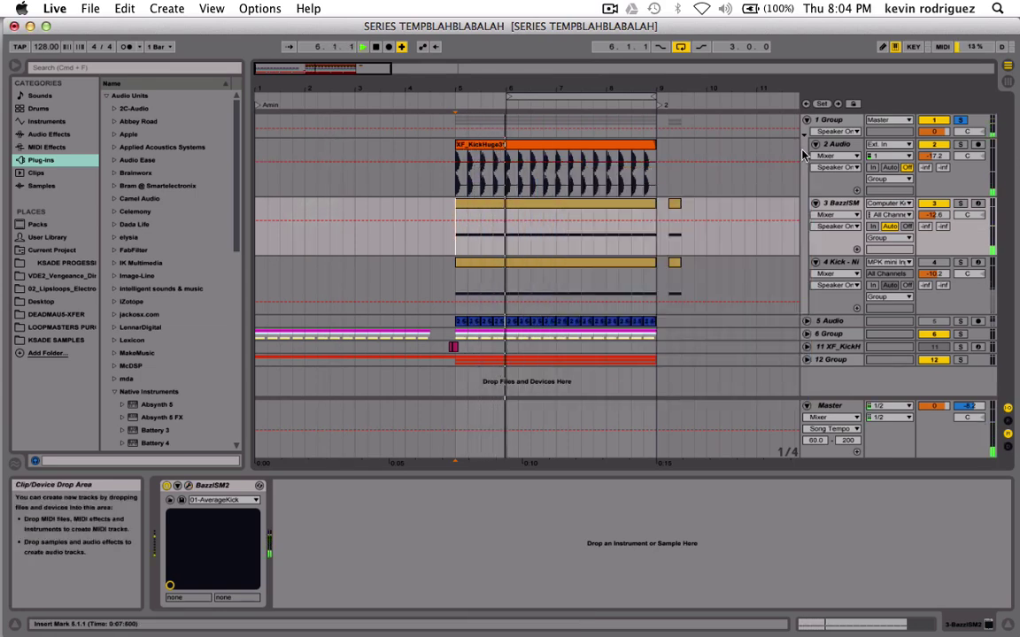
pyautogui.click(960, 263)
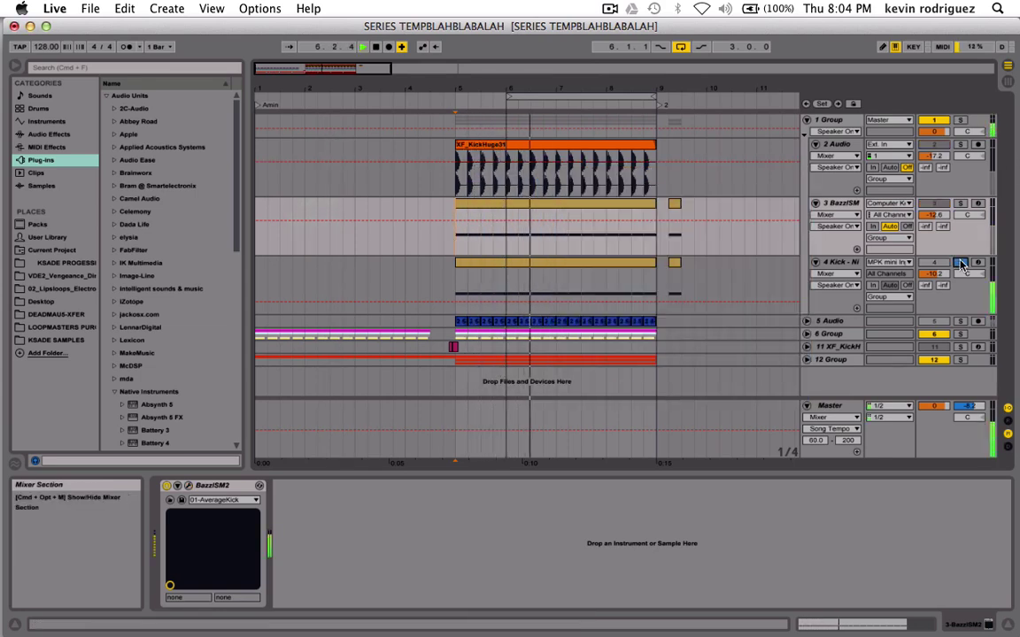
# Solo 3 BazzISM, open its BazzISM2 plug-in and lower fStart to about 4593 Hz.
pyautogui.click(960, 204)
pyautogui.click(839, 203)
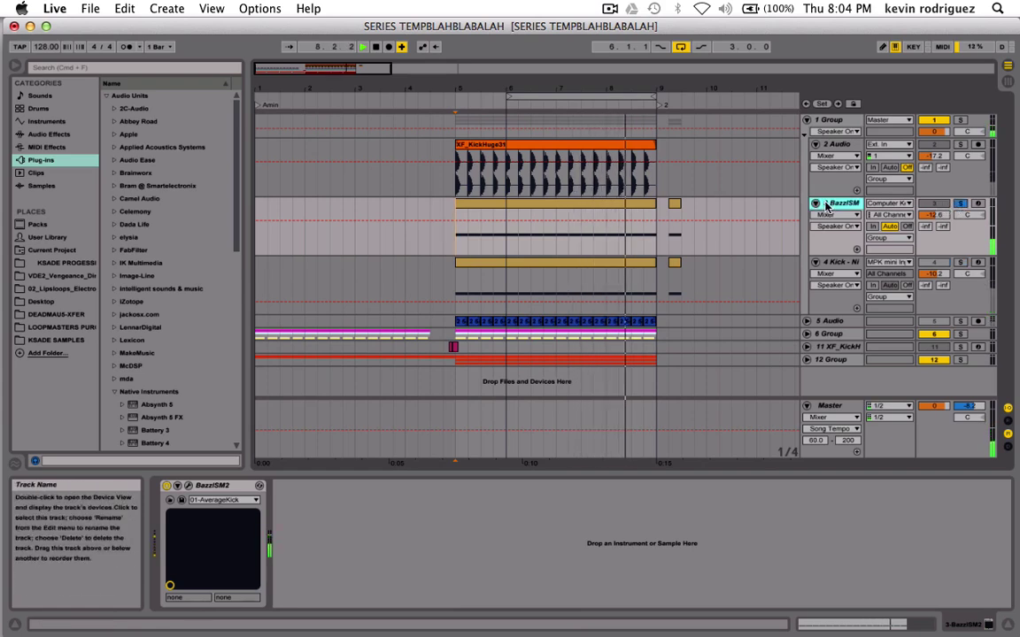
pyautogui.click(188, 485)
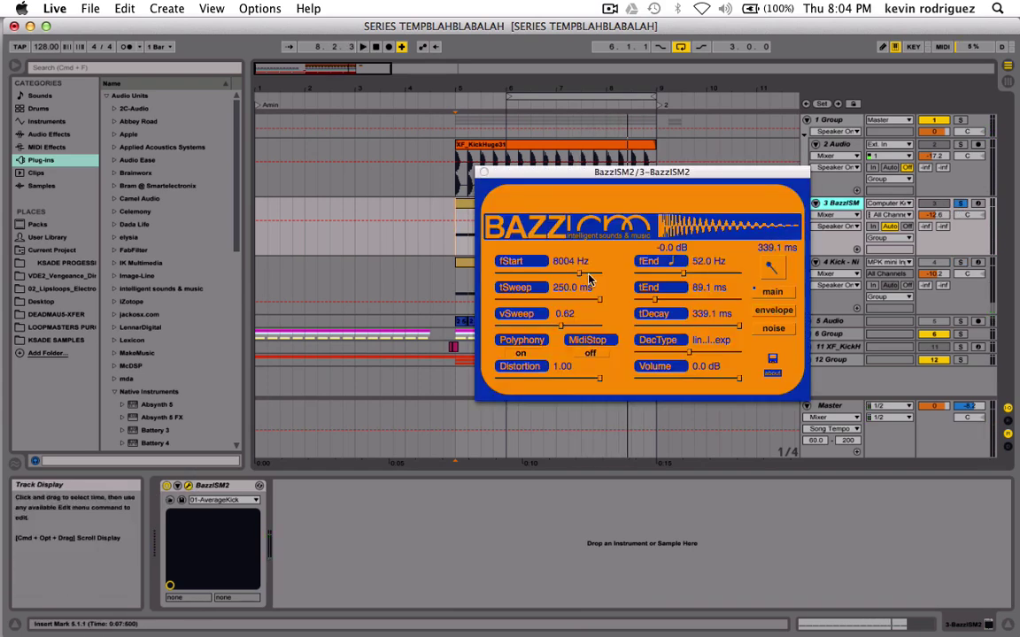
pyautogui.moveTo(576, 274); pyautogui.dragTo(577, 262)
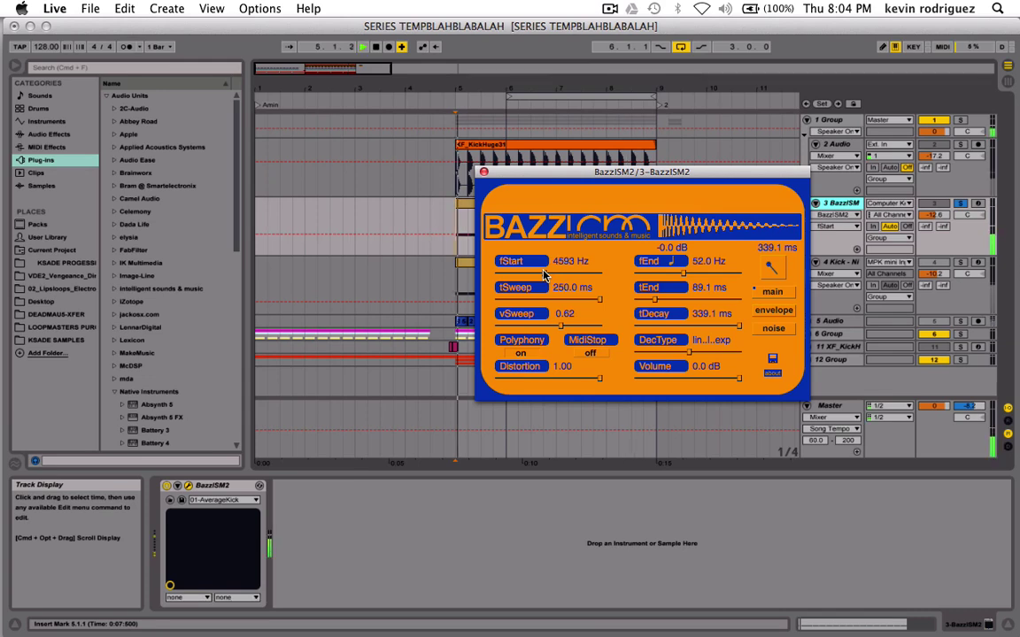
# Solo 1 Group, set the BazzISM2 fStart to 5368 Hz and vSweep to 1.00, and hide the plug-in window.
pyautogui.click(961, 120)
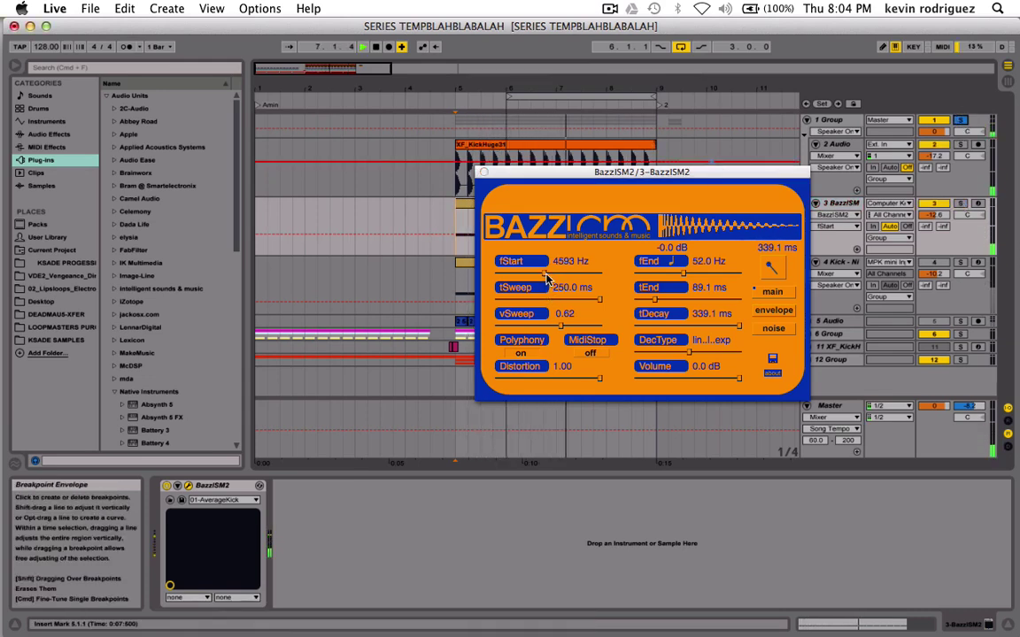
pyautogui.moveTo(544, 275)
pyautogui.mouseDown()
pyautogui.moveTo(555, 280)
pyautogui.moveTo(506, 280)
pyautogui.moveTo(554, 280)
pyautogui.mouseUp()
pyautogui.moveTo(560, 326); pyautogui.dragTo(618, 329)
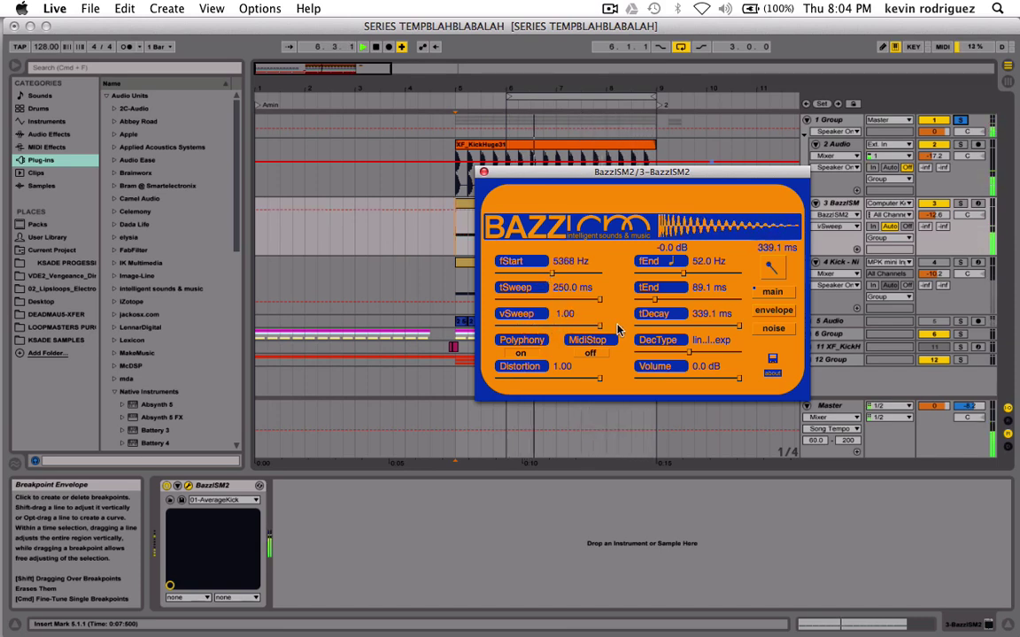
pyautogui.press('super+alt+p')
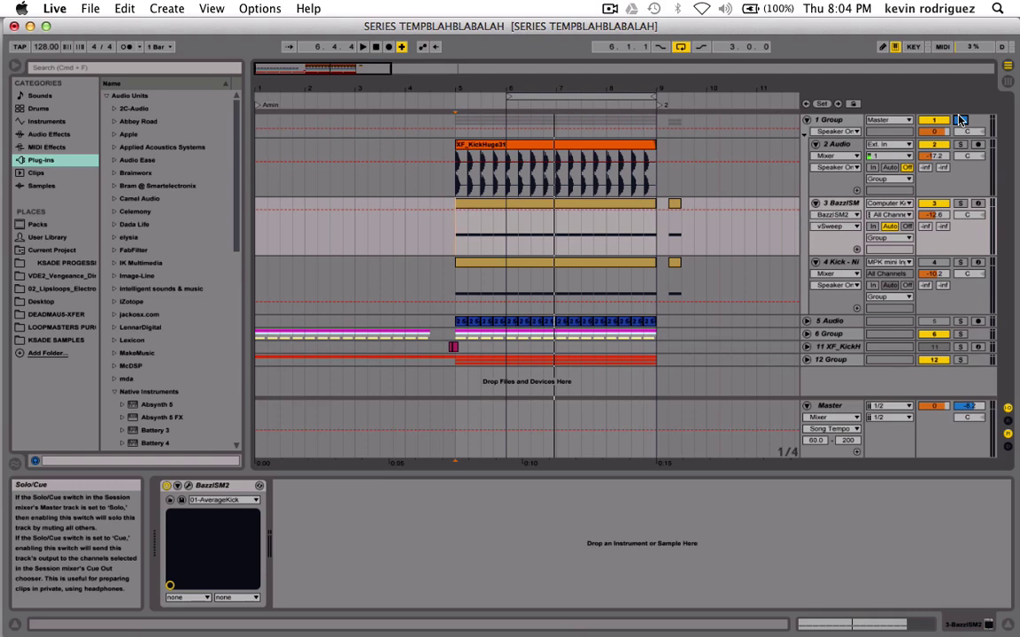
# Unmute 4 Kick and play the soloed kick layers of 1 Group together.
pyautogui.click(610, 9)
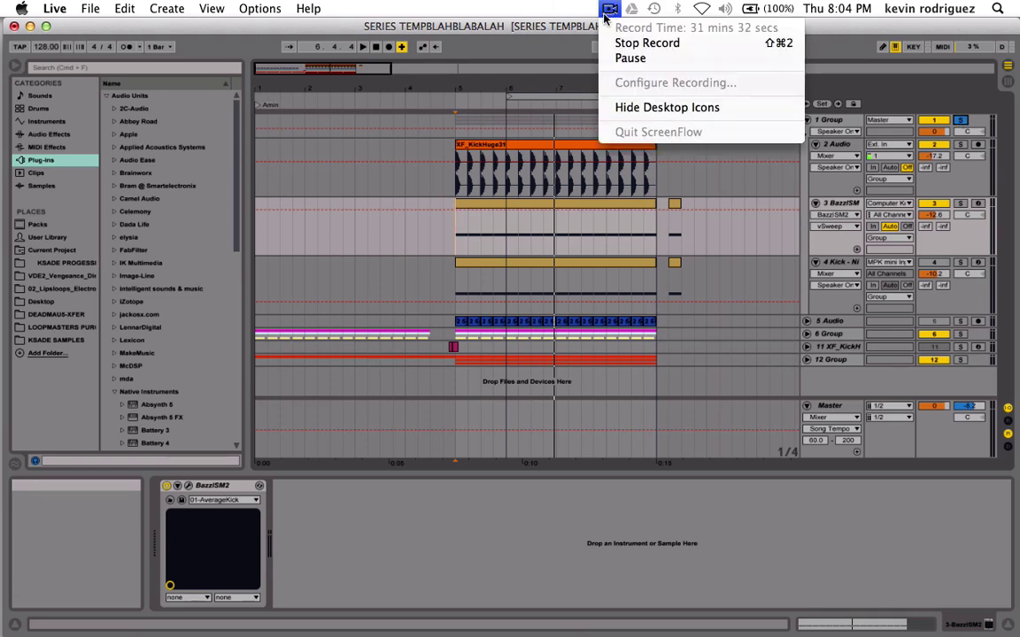
pyautogui.click(585, 29)
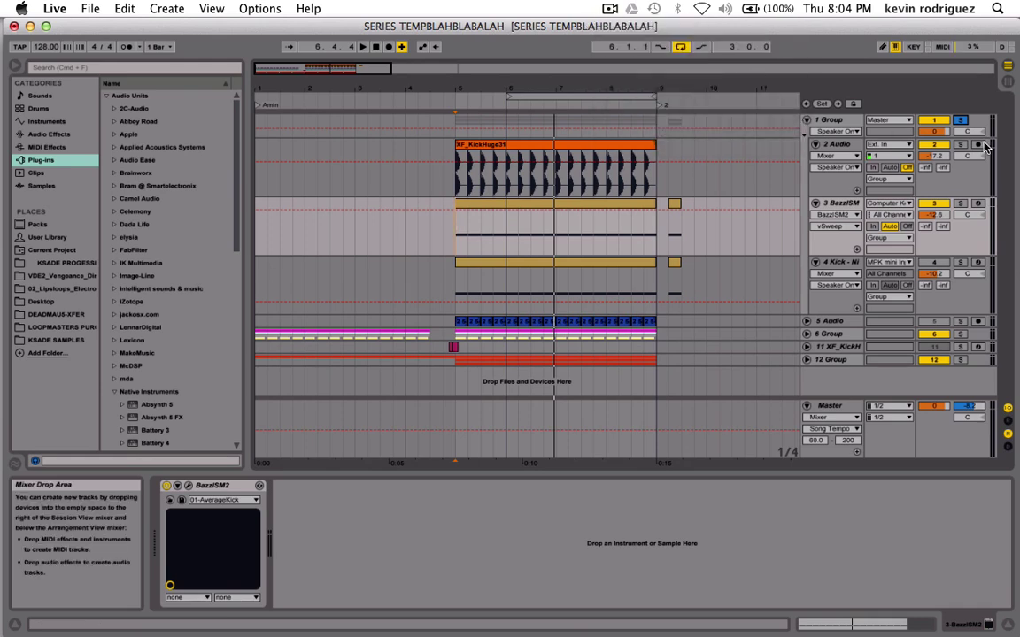
pyautogui.press('space')
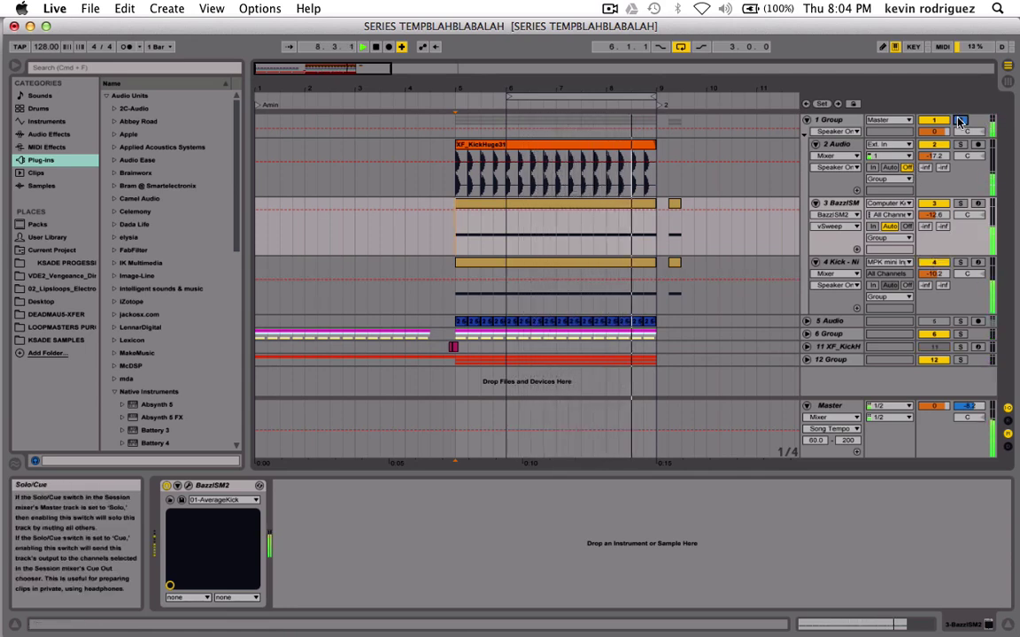
# Unsolo 1 Group, play the whole arrangement from bar 1 and fold 1 Group.
pyautogui.click(262, 295)
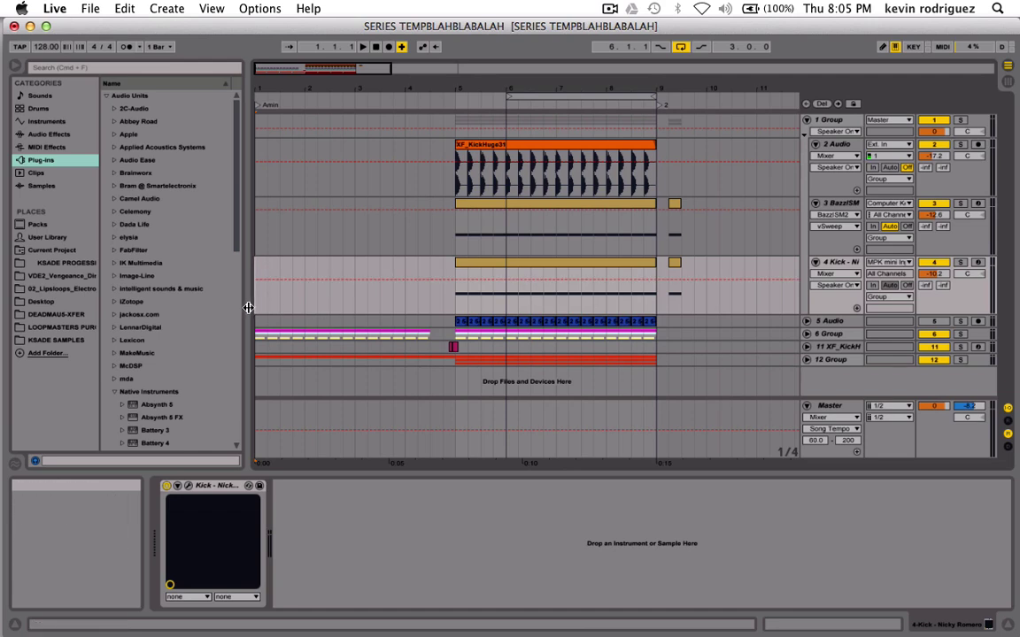
pyautogui.press('space')
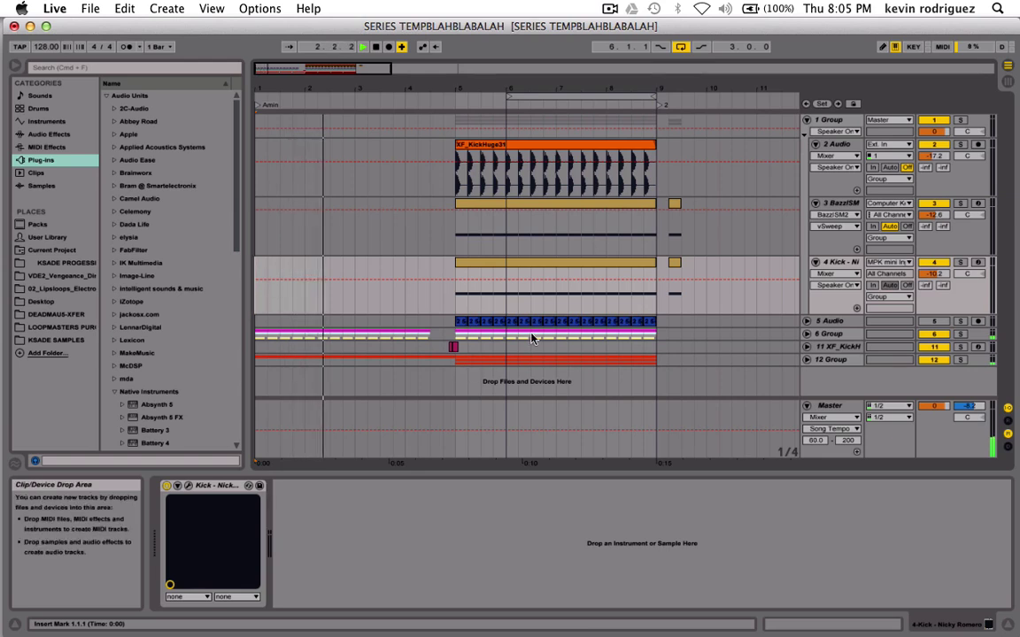
pyautogui.click(832, 321)
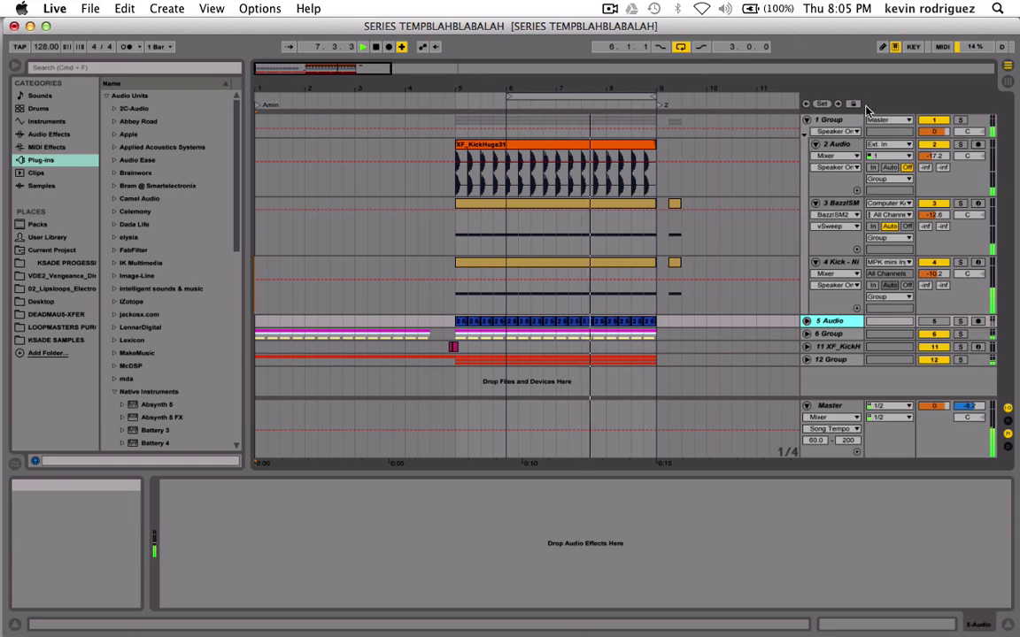
pyautogui.click(806, 119)
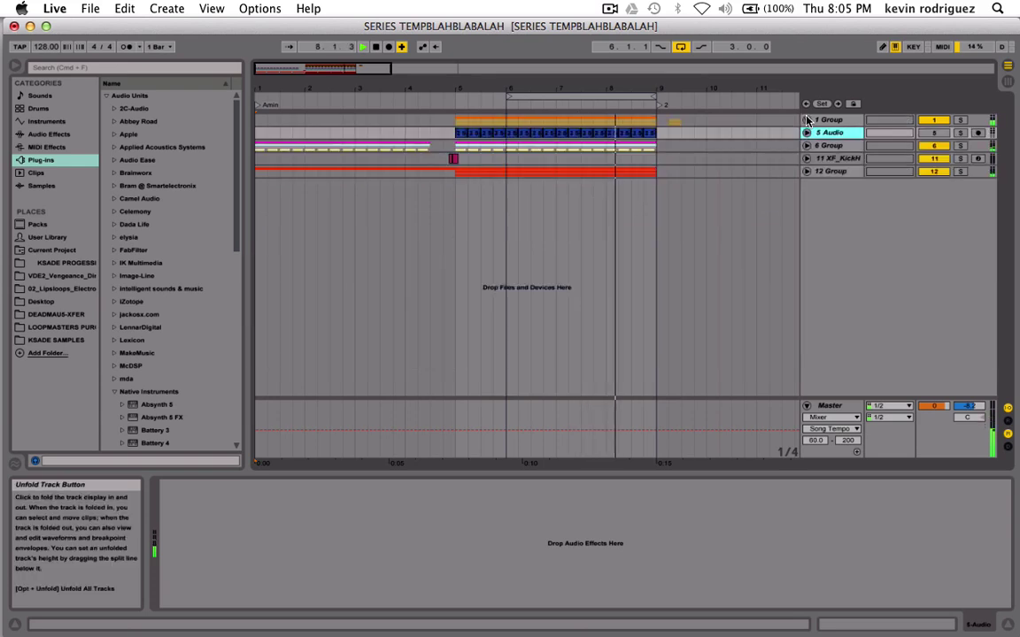
# Stop playback, unfold 12 Group and raise its track volume to -1.1 dB.
pyautogui.click(829, 171)
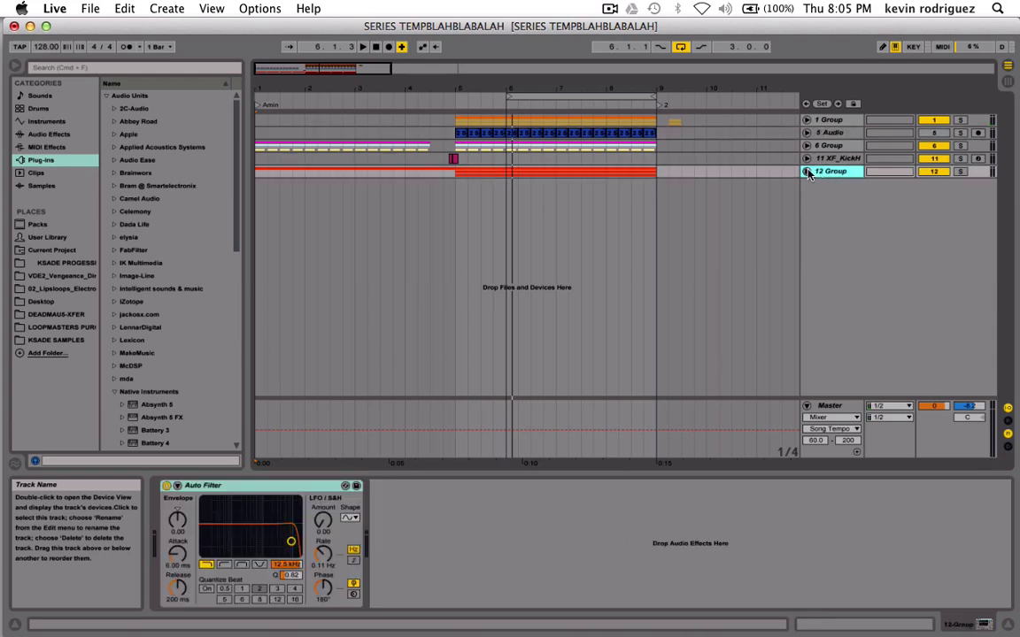
pyautogui.click(807, 172)
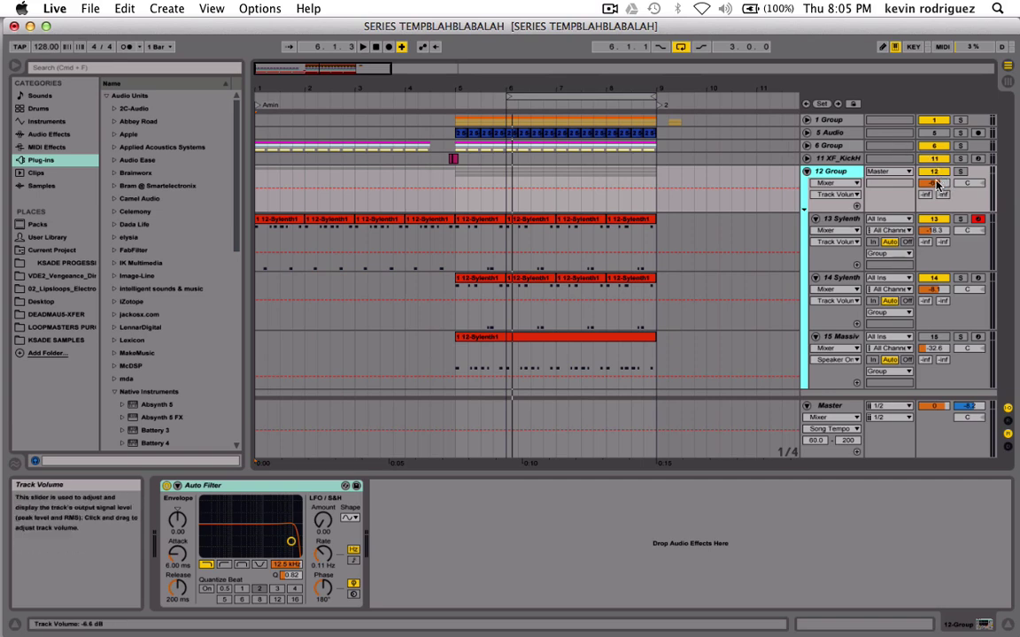
pyautogui.moveTo(937, 183); pyautogui.dragTo(937, 168)
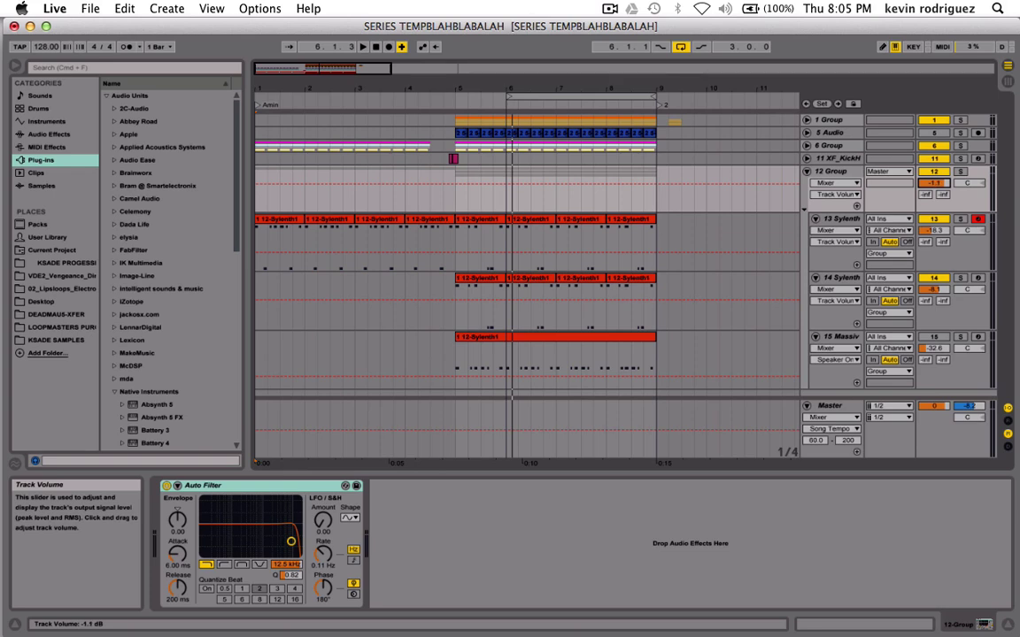
# Unfold 1 Group, extend the loop so it starts at bar 5, and play it.
pyautogui.click(807, 120)
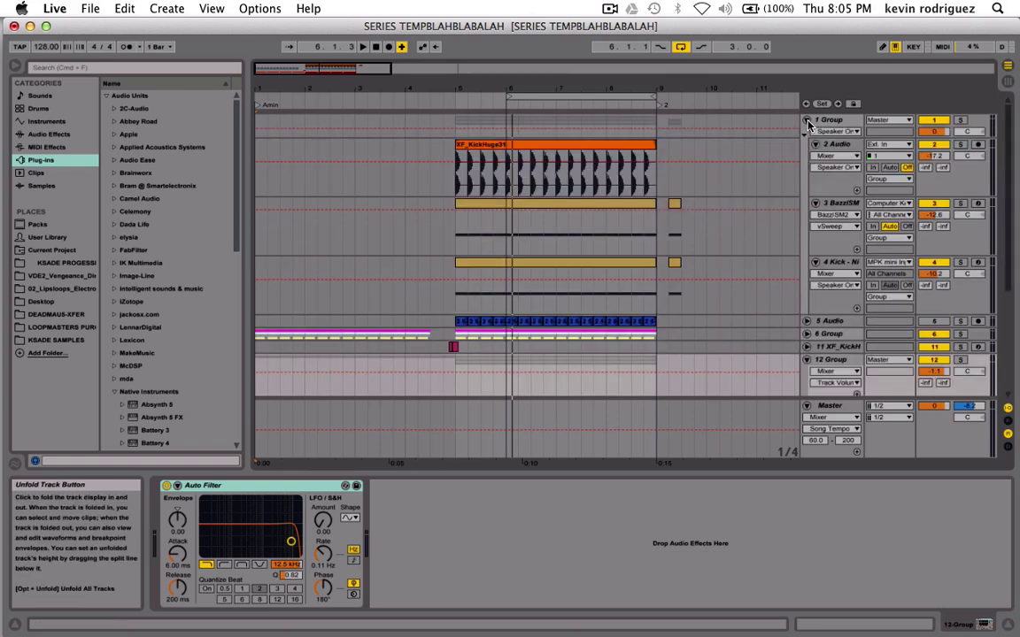
pyautogui.click(829, 121)
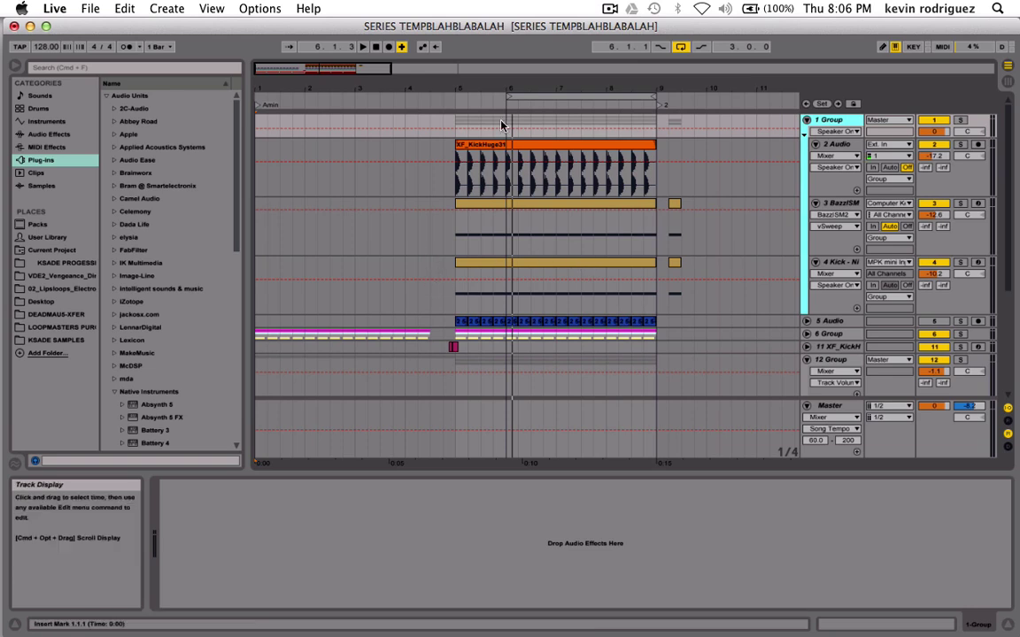
pyautogui.moveTo(509, 99); pyautogui.dragTo(455, 99)
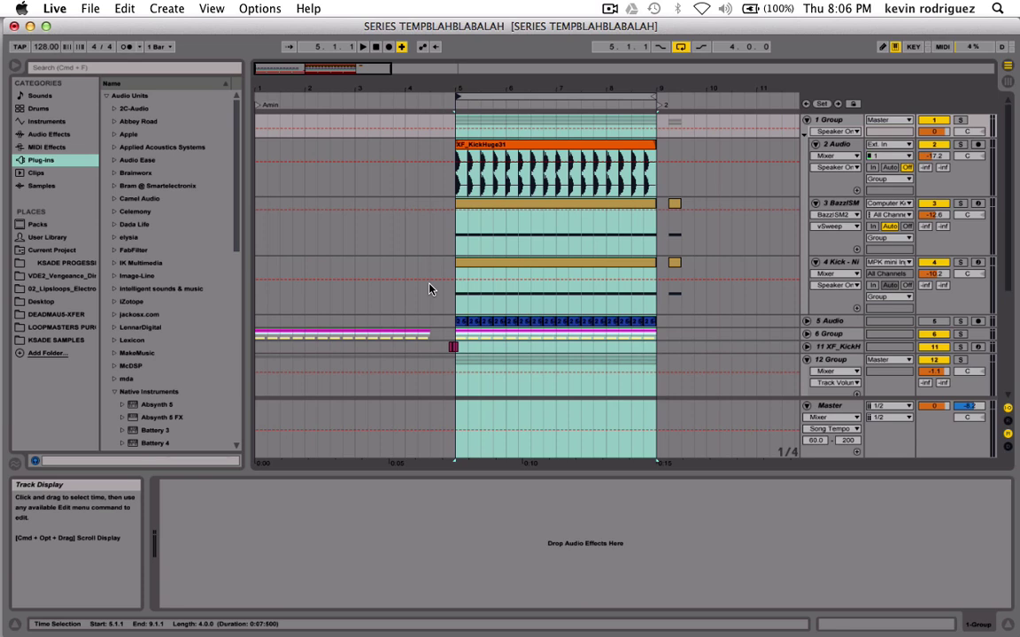
pyautogui.press('space')
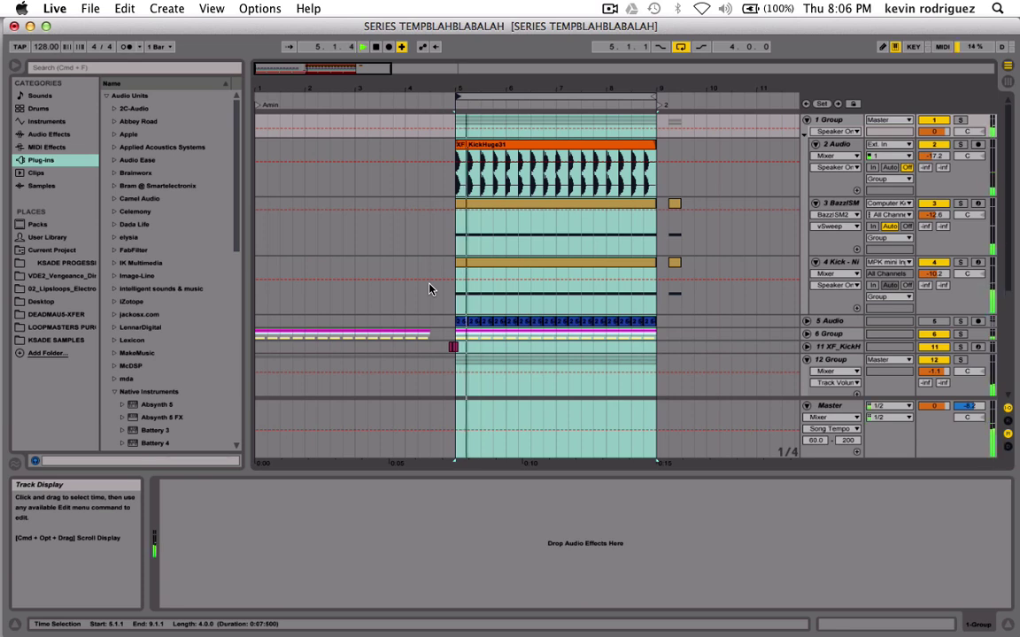
# Play the arrangement from bar 1 and raise the 12 Group track volume to -0.9 dB.
pyautogui.click(262, 301)
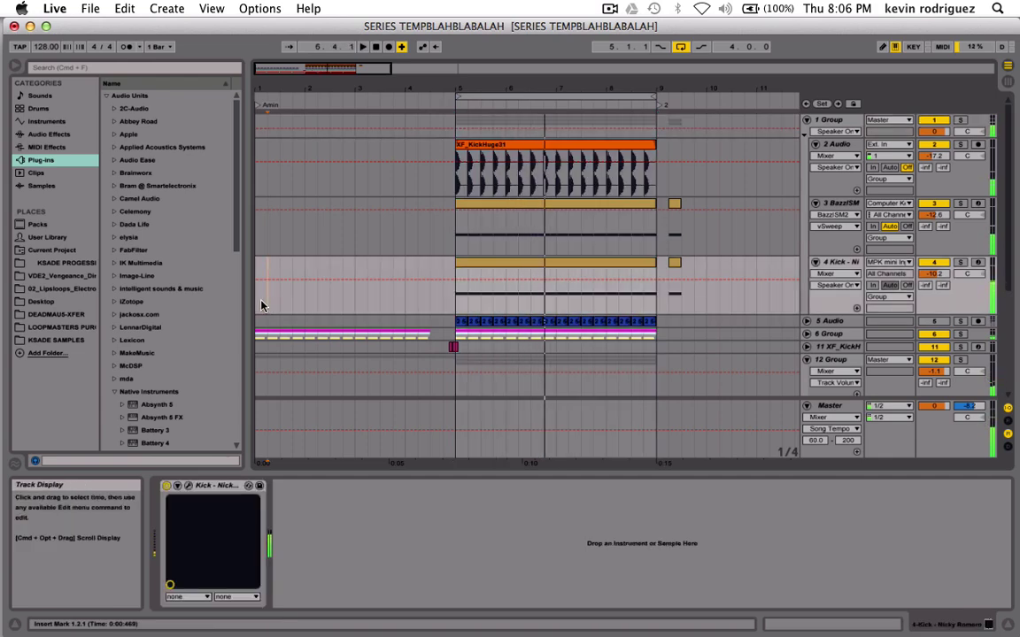
pyautogui.press('space')
pyautogui.scroll(-4, 693, 263)
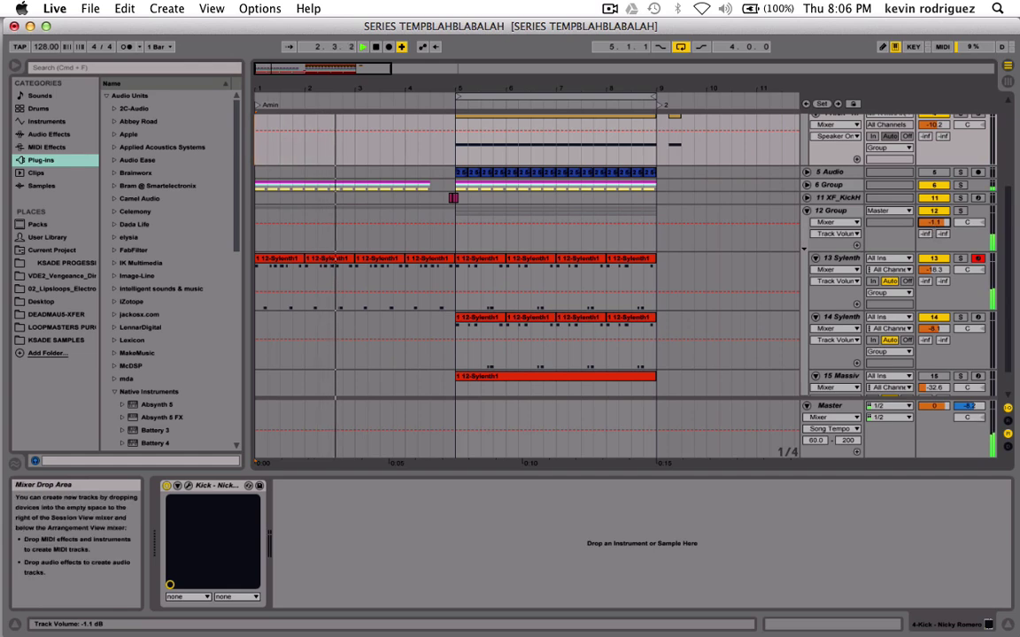
pyautogui.scroll(5, 837, 115)
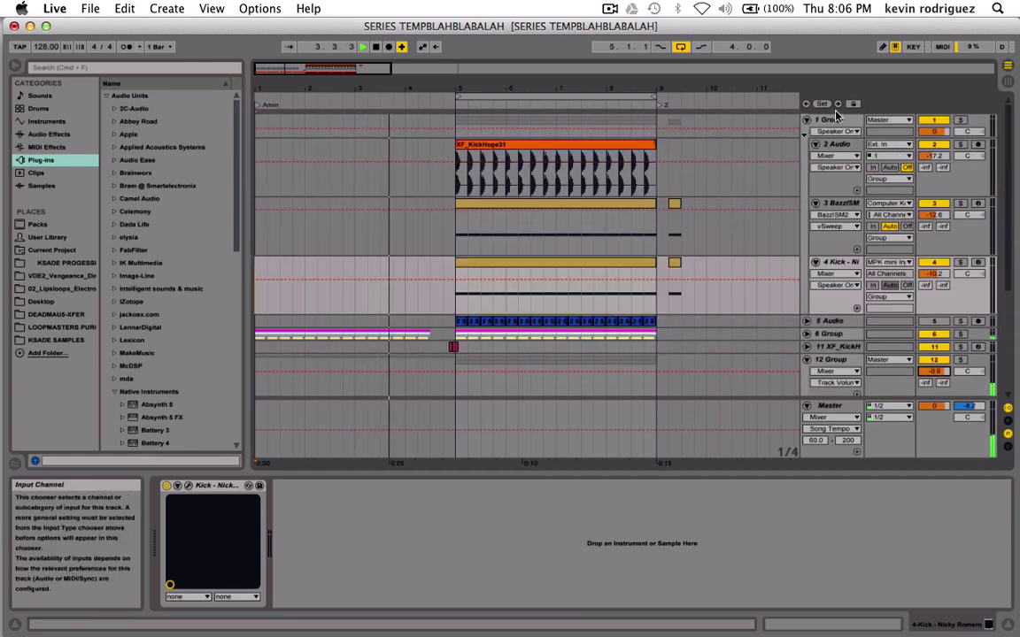
# Solo 3 BazzISM and 4 Kick in turn during playback, ending with both unsoloed.
pyautogui.click(835, 118)
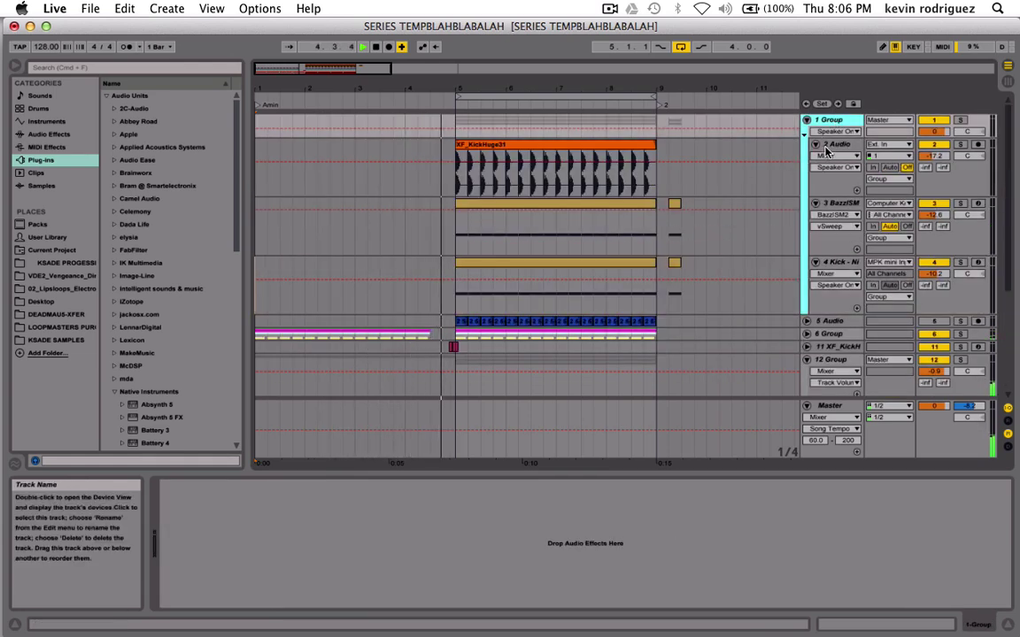
pyautogui.click(825, 152)
pyautogui.click(962, 205)
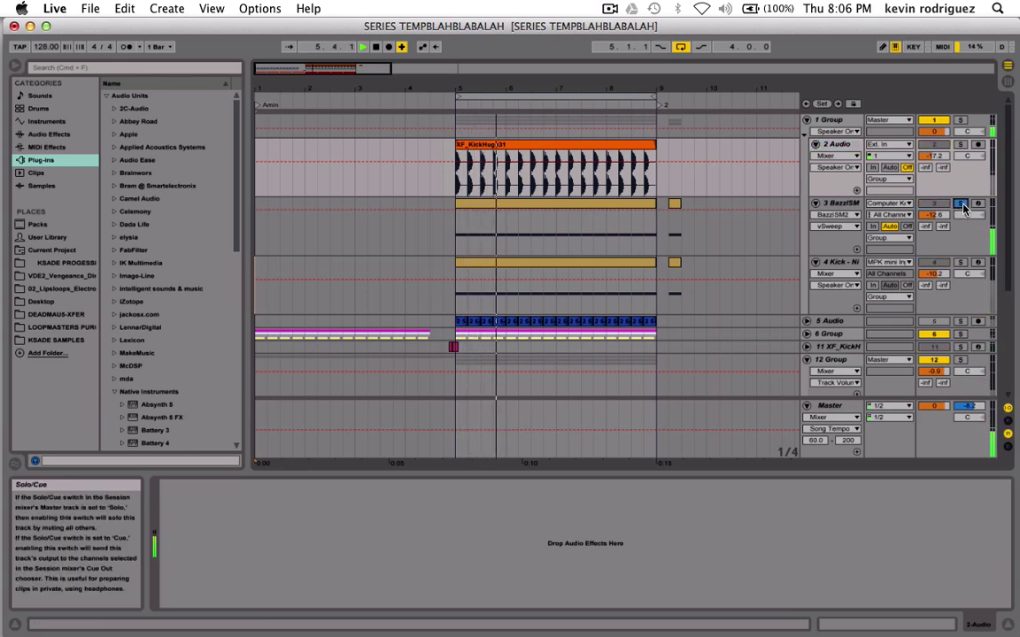
pyautogui.click(960, 263)
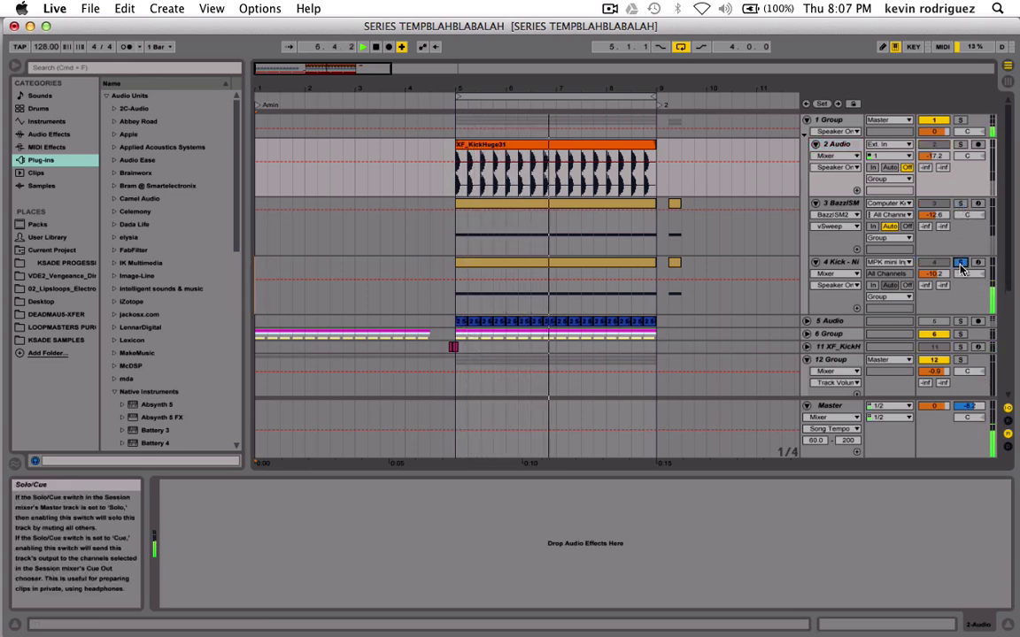
pyautogui.click(961, 265)
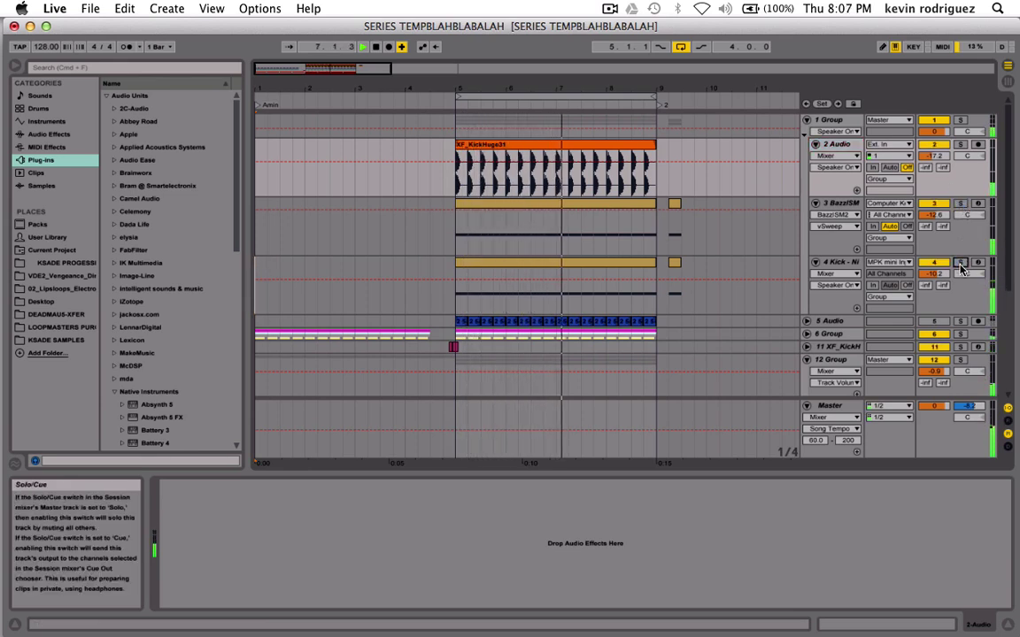
# Mute and fold 2 Audio, and lower the 3 BazzISM track volume to -15.6 dB.
pyautogui.click(936, 145)
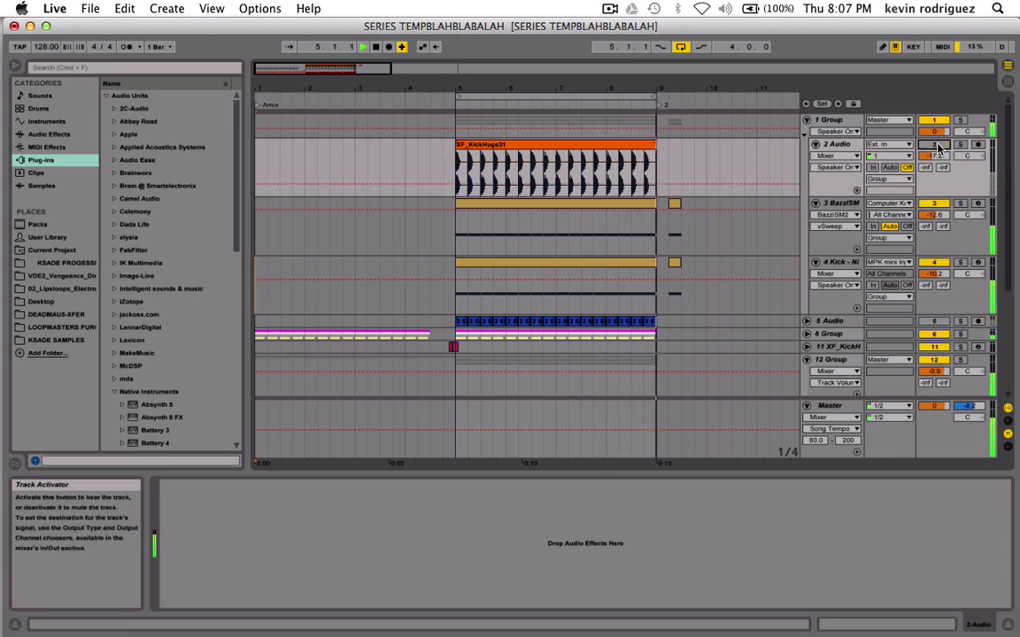
pyautogui.click(935, 145)
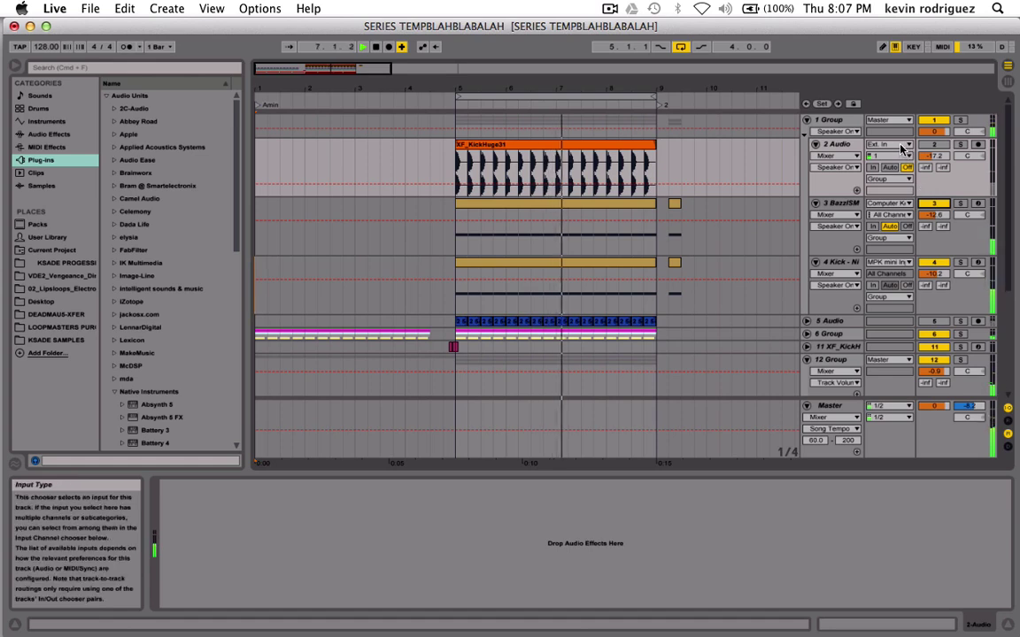
pyautogui.click(815, 145)
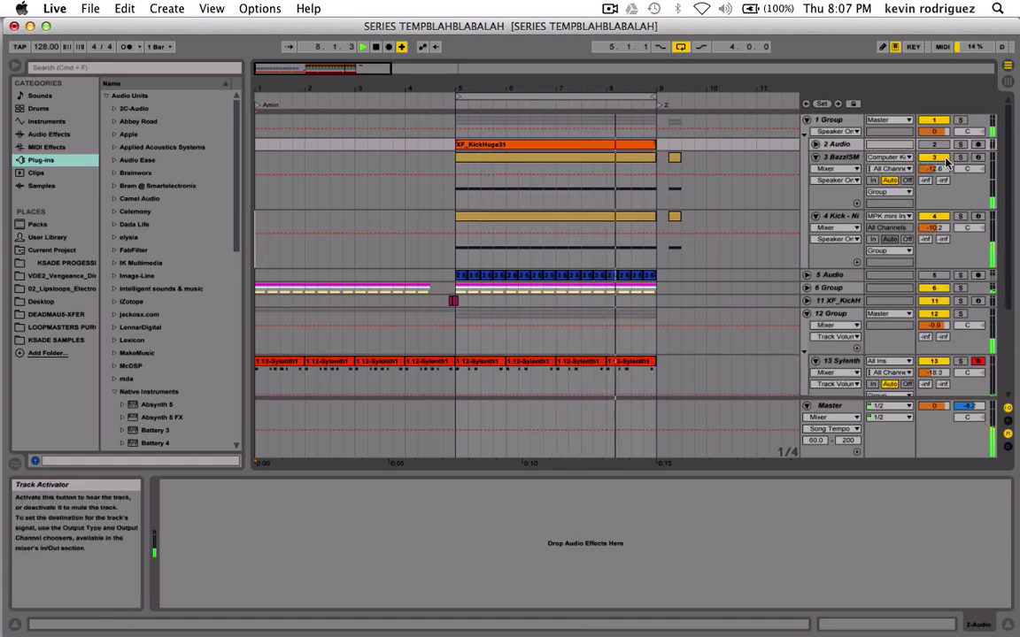
pyautogui.click(935, 169)
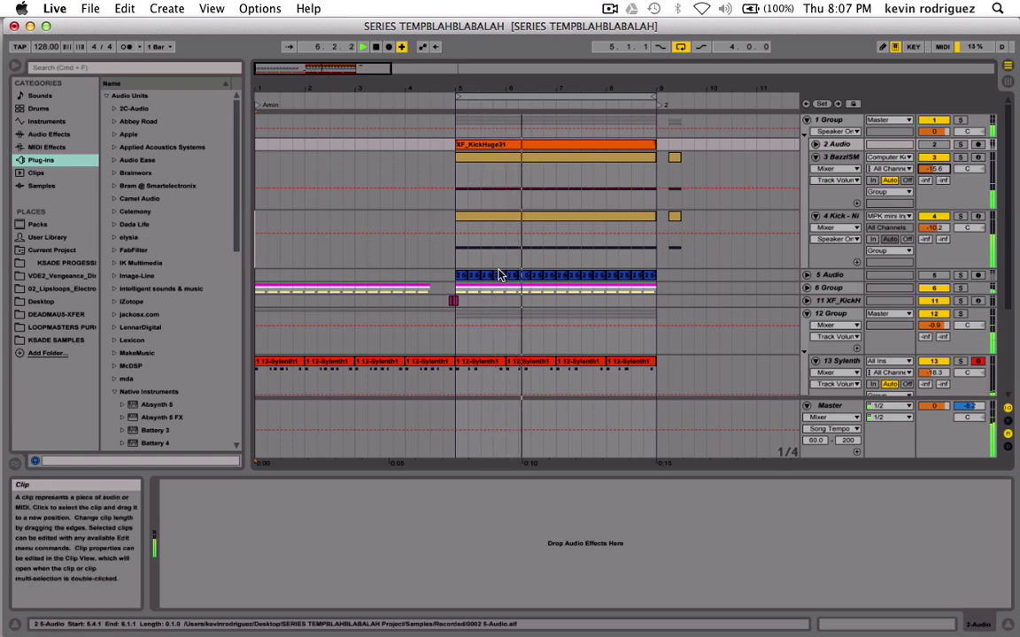
# Mute 14 Sylenth and compare the loop with 15 Massive switched on and off.
pyautogui.scroll(-4, 498, 275)
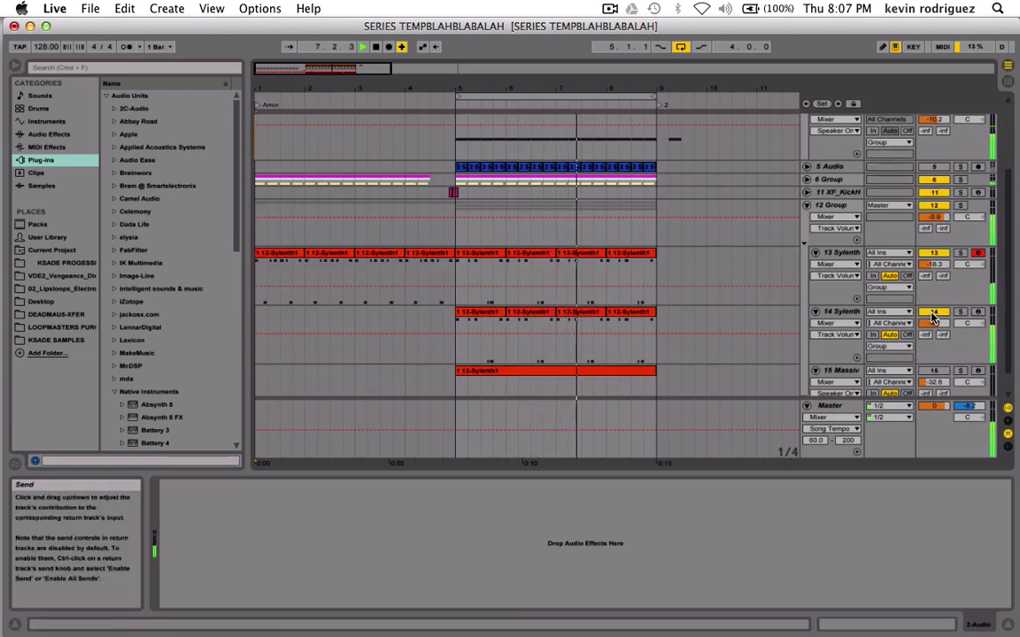
pyautogui.scroll(-1, 940, 341)
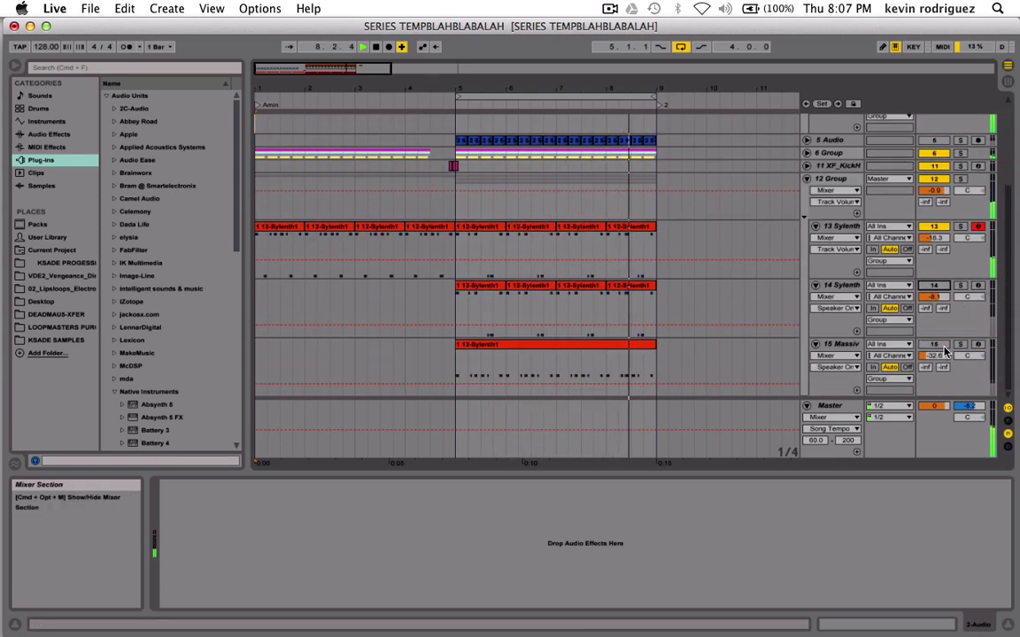
pyautogui.click(936, 345)
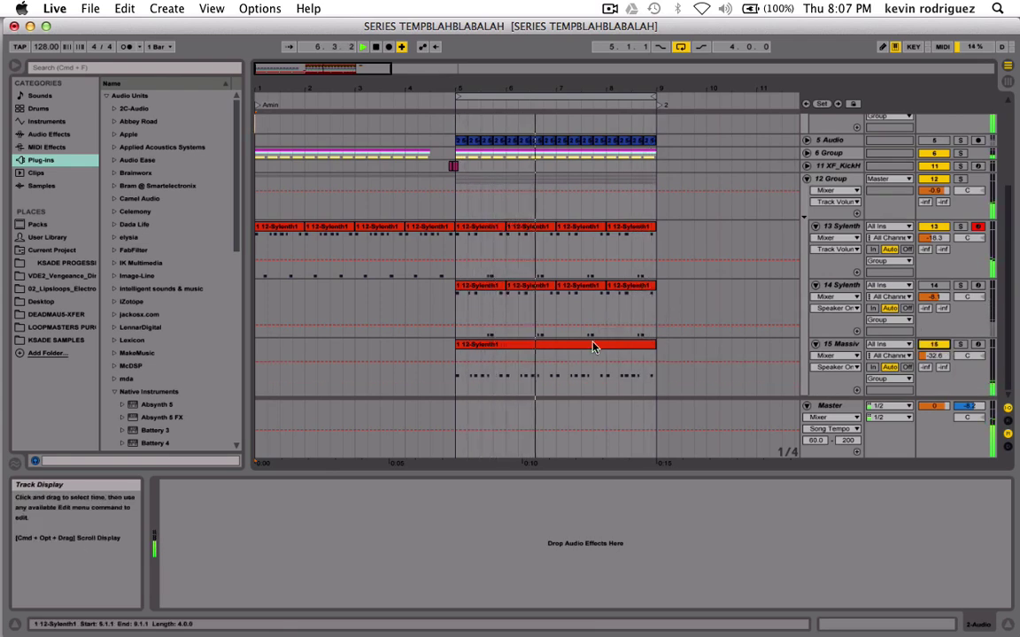
pyautogui.click(935, 344)
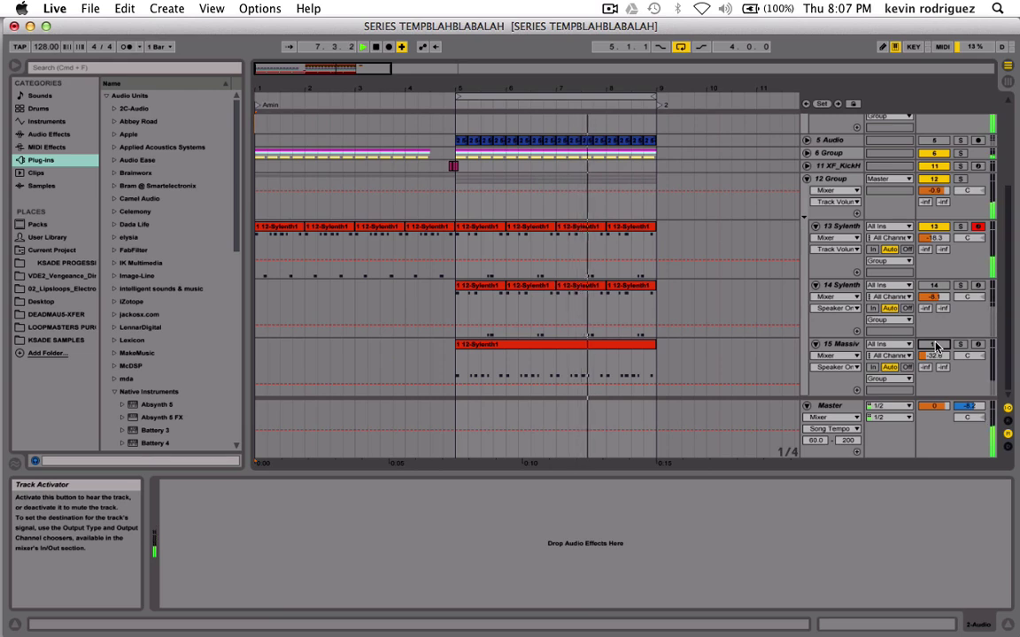
pyautogui.click(935, 345)
# Delete the 15 Massive clip spanning bars 5 to 9 and play the loop with 14 Sylenth unmuted.
pyautogui.click(500, 350)
pyautogui.press('space')
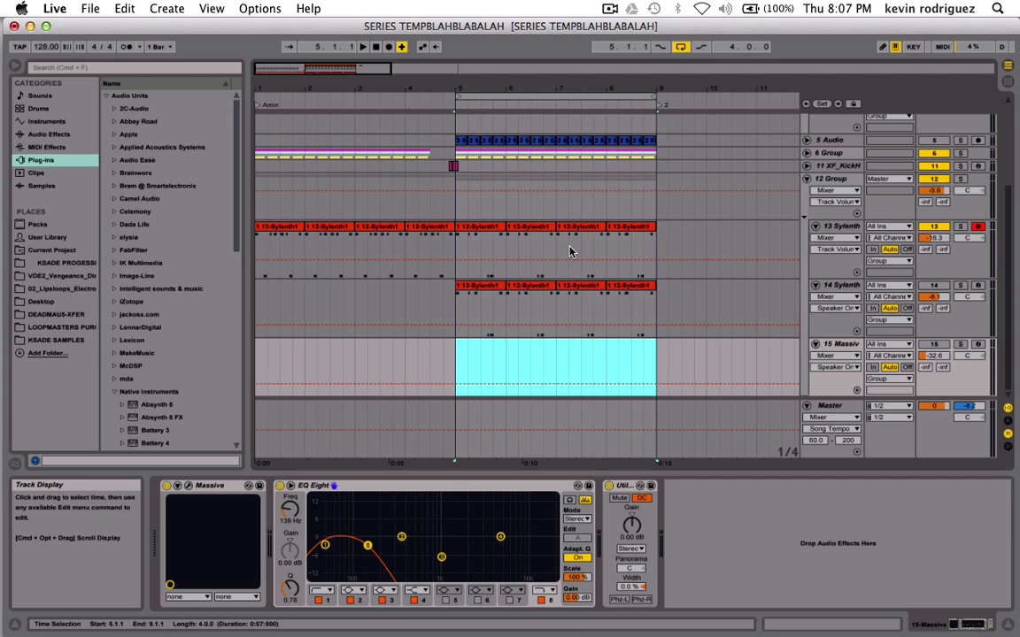
pyautogui.scroll(1, 558, 256)
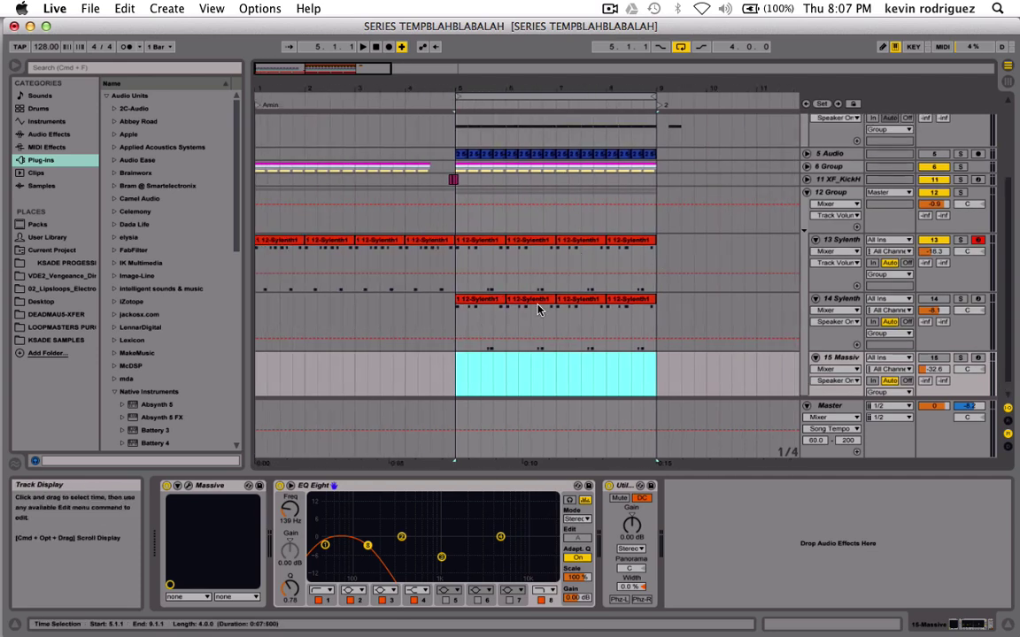
pyautogui.press('space')
pyautogui.click(935, 306)
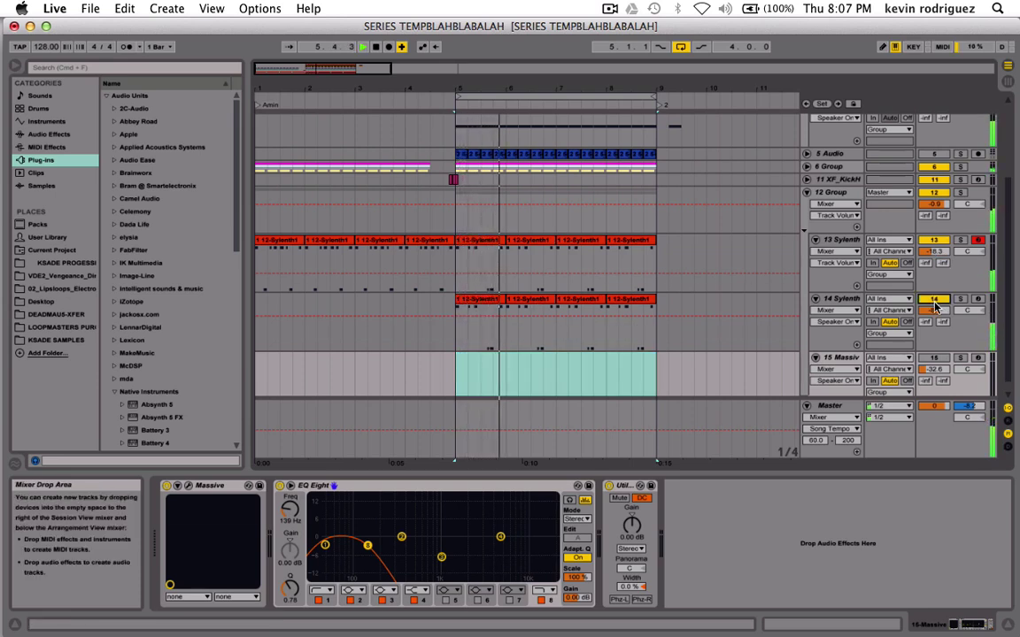
# Mute 13 Sylenth, solo 14 Sylenth and bypass its EQ Eight.
pyautogui.click(936, 240)
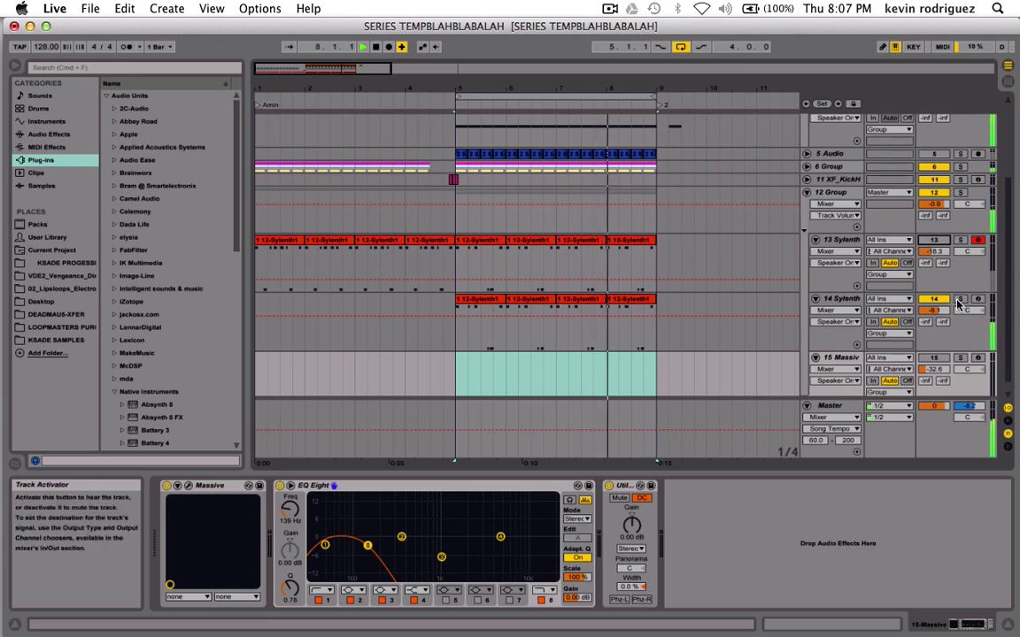
pyautogui.click(959, 301)
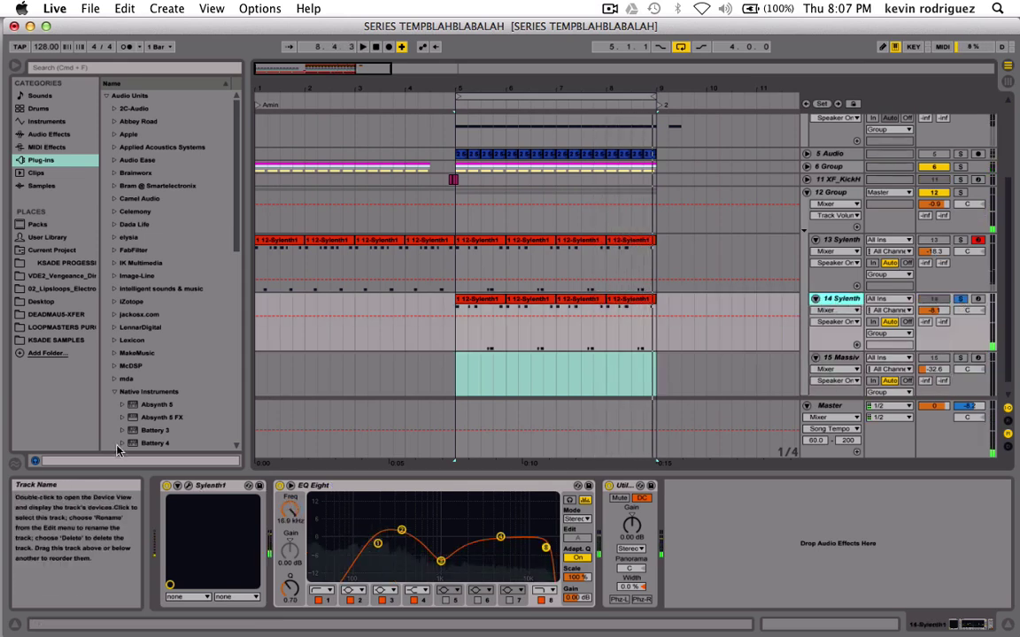
pyautogui.click(279, 486)
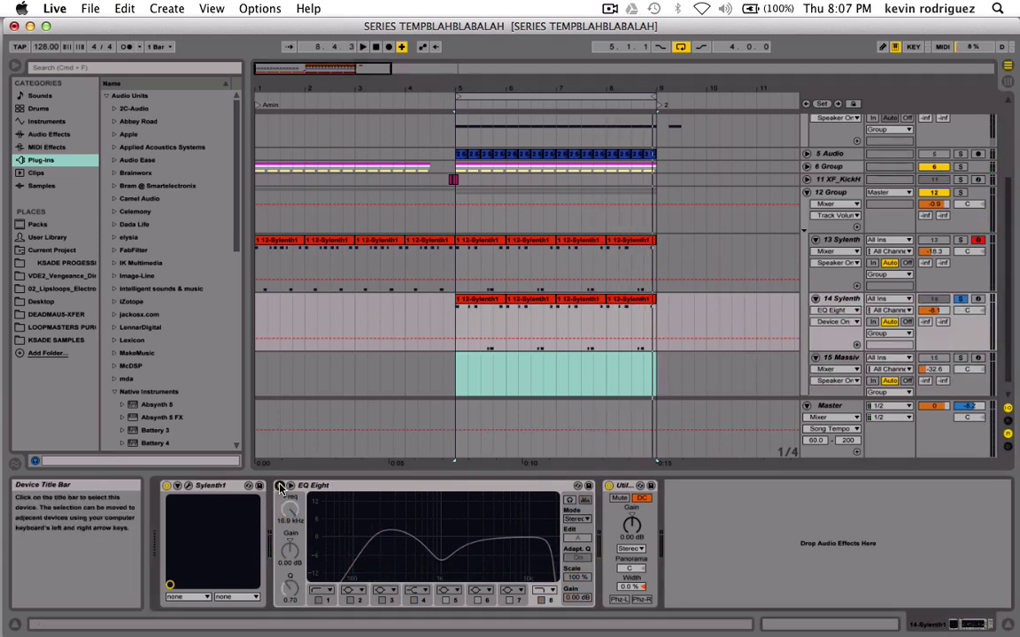
# Select bars 5 to 9 on 14 Sylenth and play the loop with its Sylenth1 editor open.
pyautogui.moveTo(458, 334); pyautogui.dragTo(658, 337)
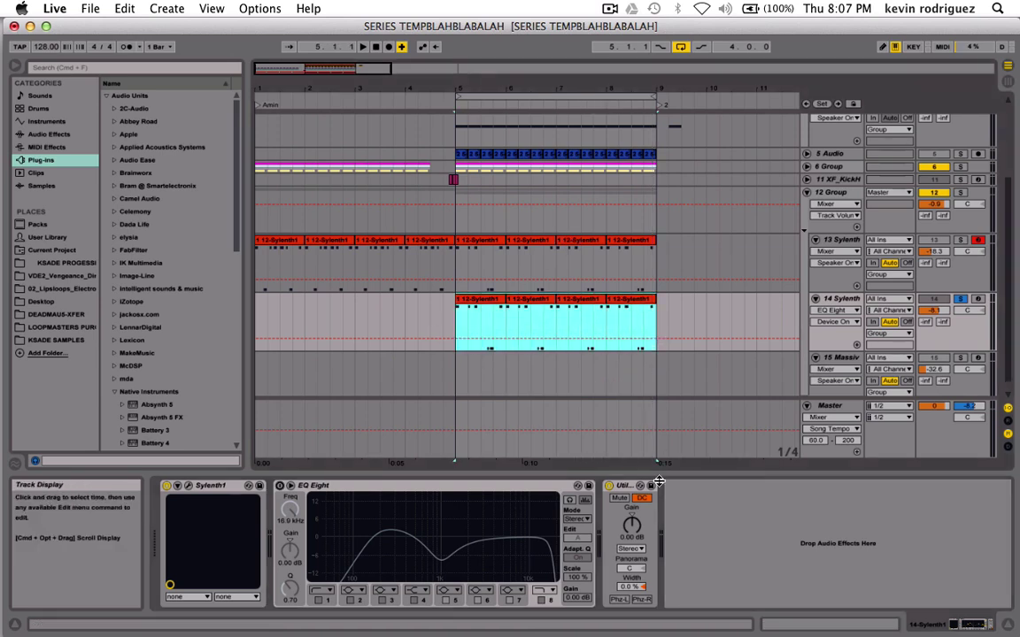
pyautogui.click(189, 486)
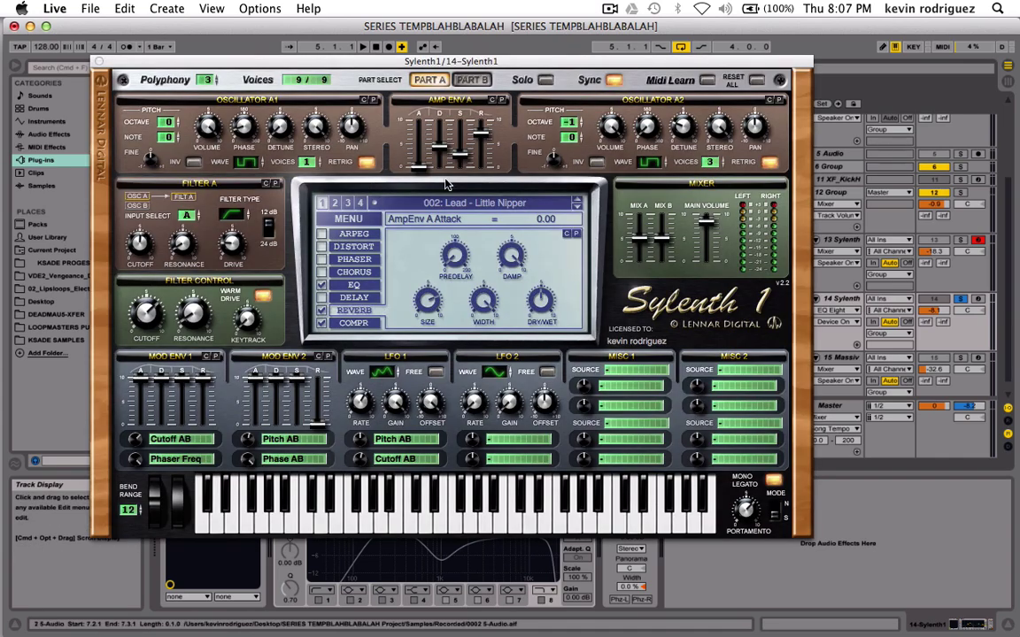
pyautogui.press('space')
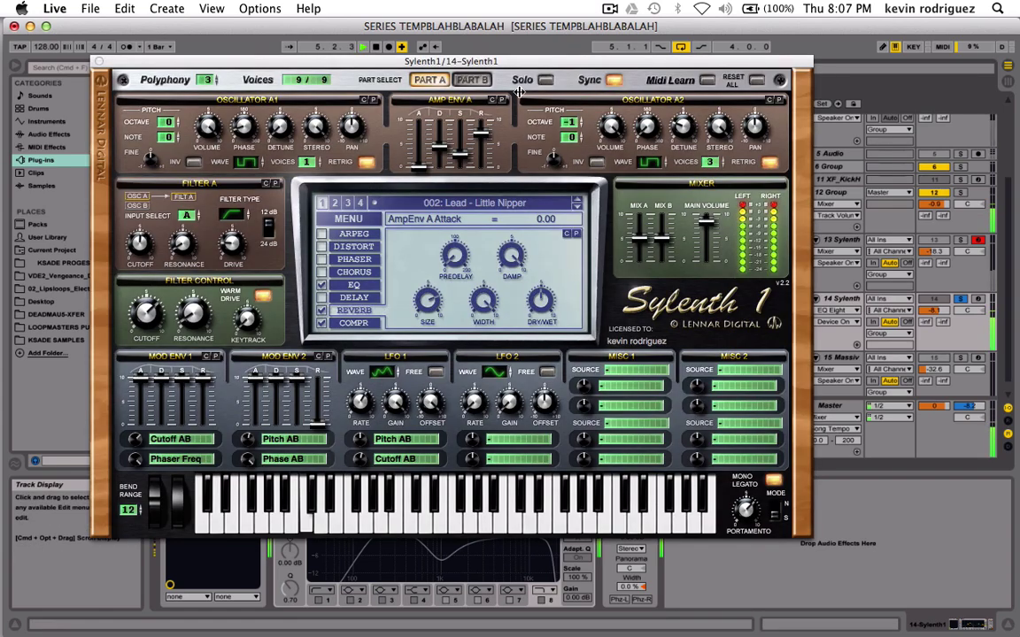
# Set Sylenth1's filter control cutoff to 3351.95 Hz, lower the reverb dry/wet and switch the reverb off.
pyautogui.moveTo(149, 317); pyautogui.dragTo(159, 287)
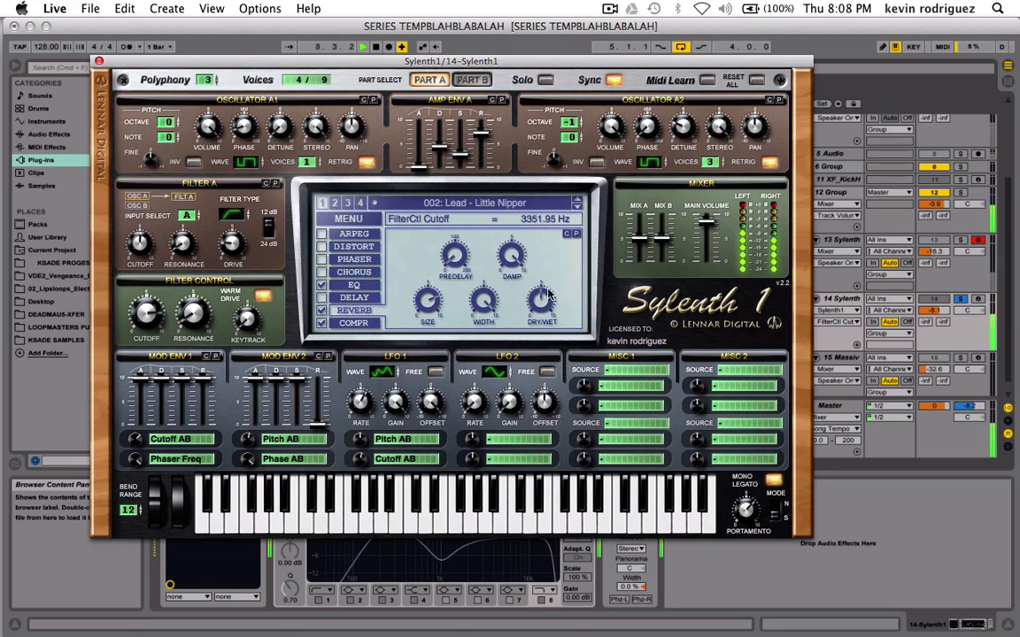
pyautogui.moveTo(549, 295); pyautogui.dragTo(547, 345)
pyautogui.click(324, 310)
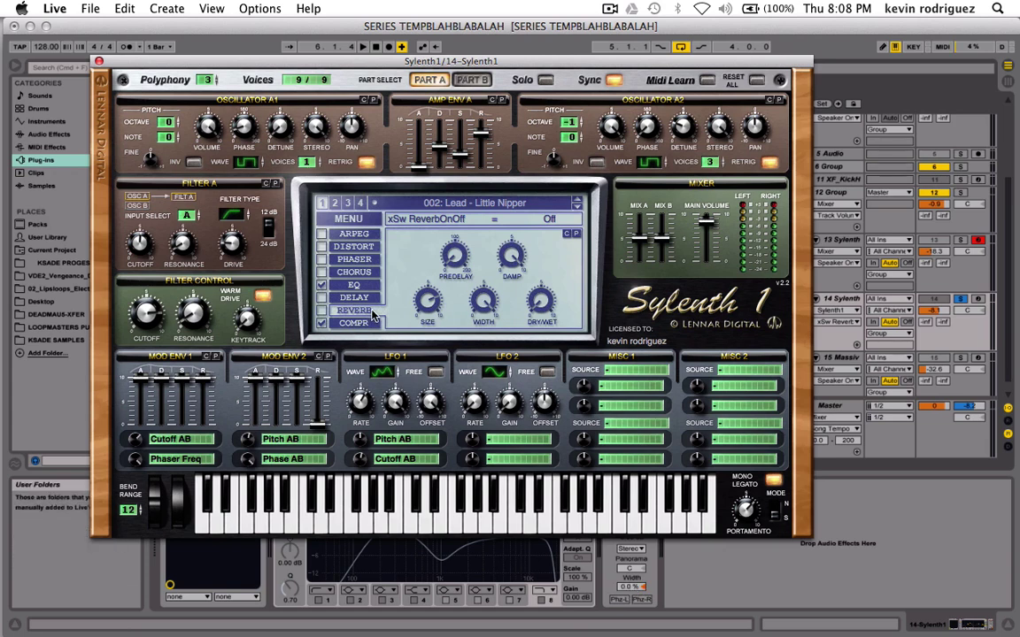
# Adjust Filter A's drive and the filter control cutoff and keytrack during playback, and switch off Warm Drive.
pyautogui.press('space')
pyautogui.click(228, 236)
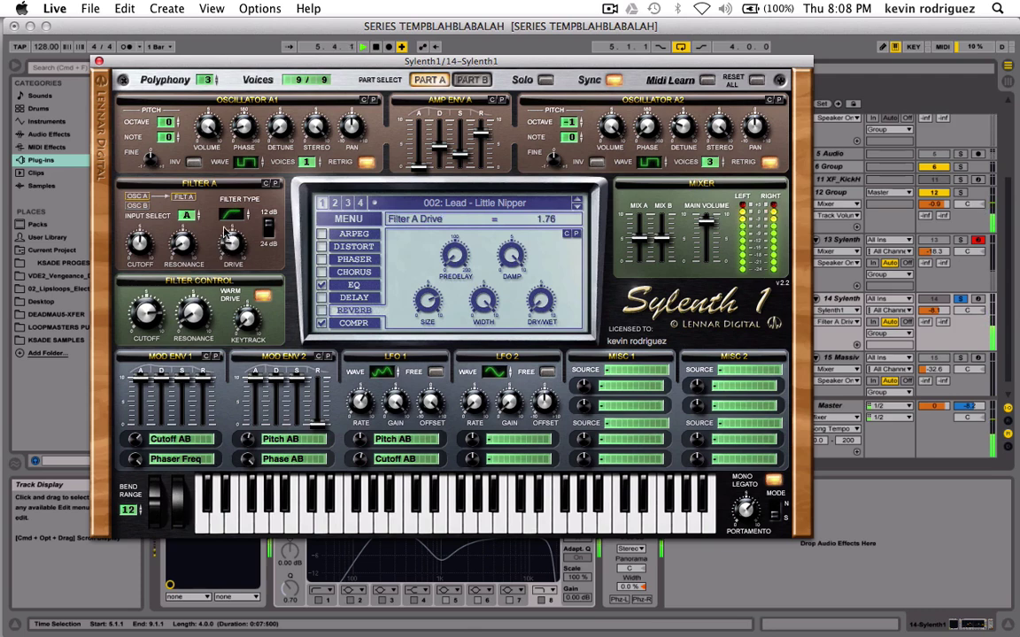
pyautogui.moveTo(227, 232); pyautogui.dragTo(229, 218)
pyautogui.click(147, 312)
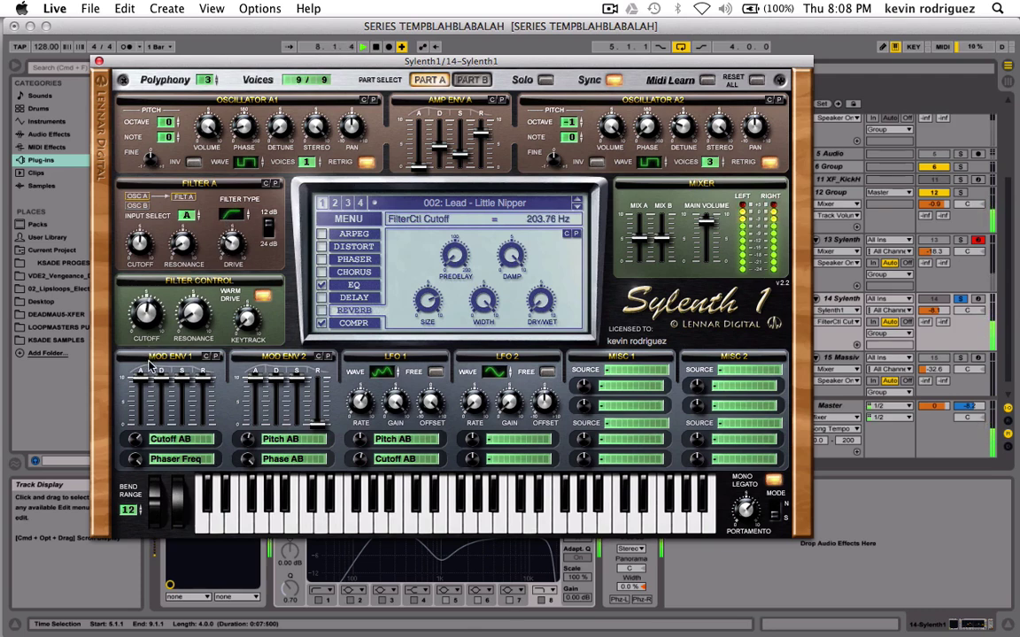
pyautogui.moveTo(248, 316); pyautogui.dragTo(252, 297)
pyautogui.click(262, 296)
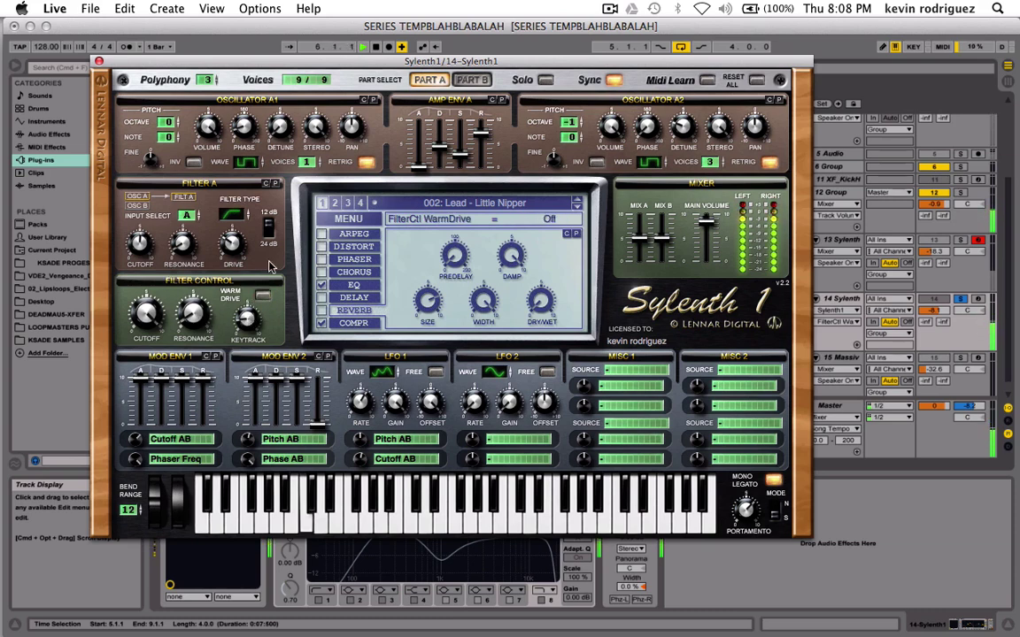
# Test the retrigger switches of oscillators A1 and A2, and turn off retrigger for both Part B oscillators.
pyautogui.click(367, 163)
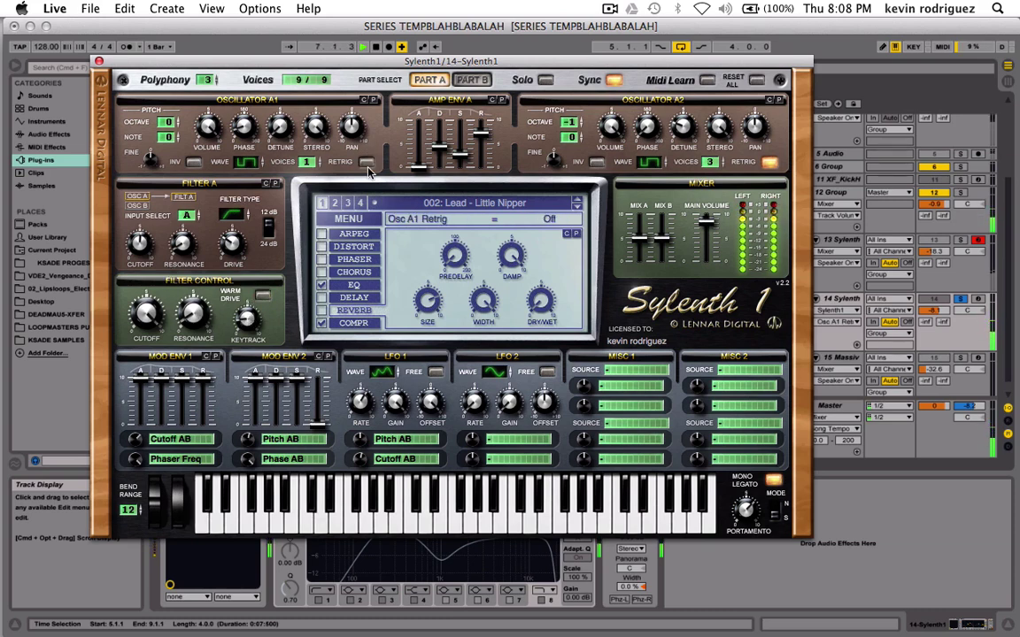
pyautogui.click(768, 164)
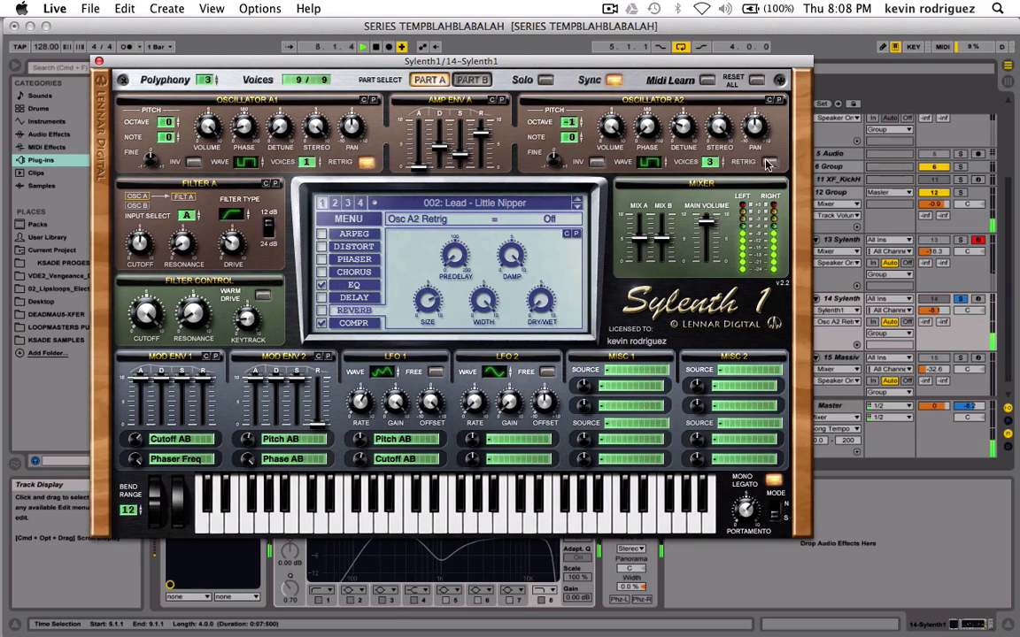
pyautogui.click(418, 78)
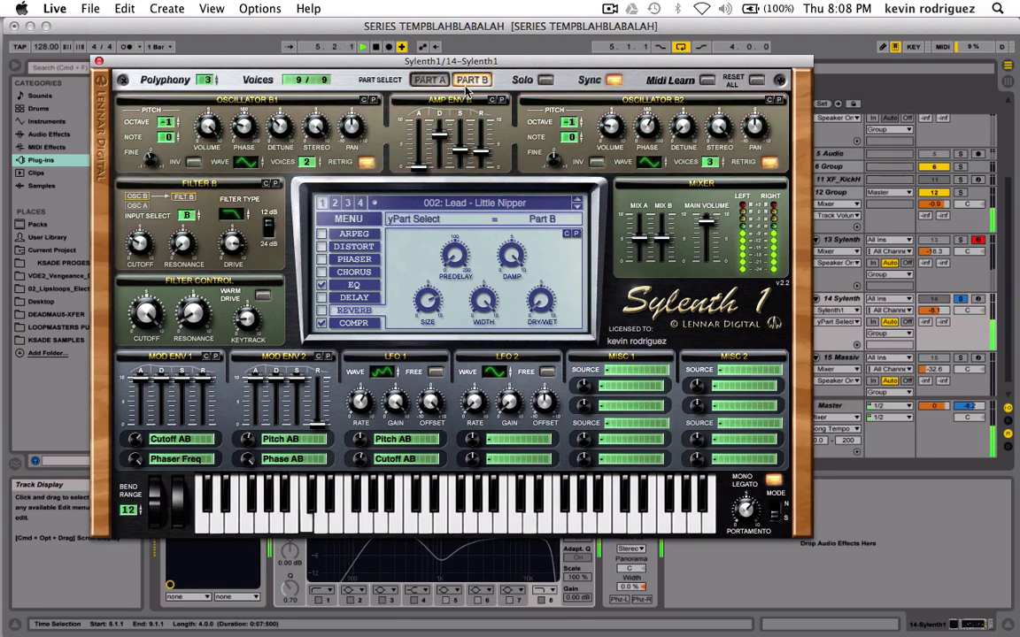
pyautogui.click(768, 162)
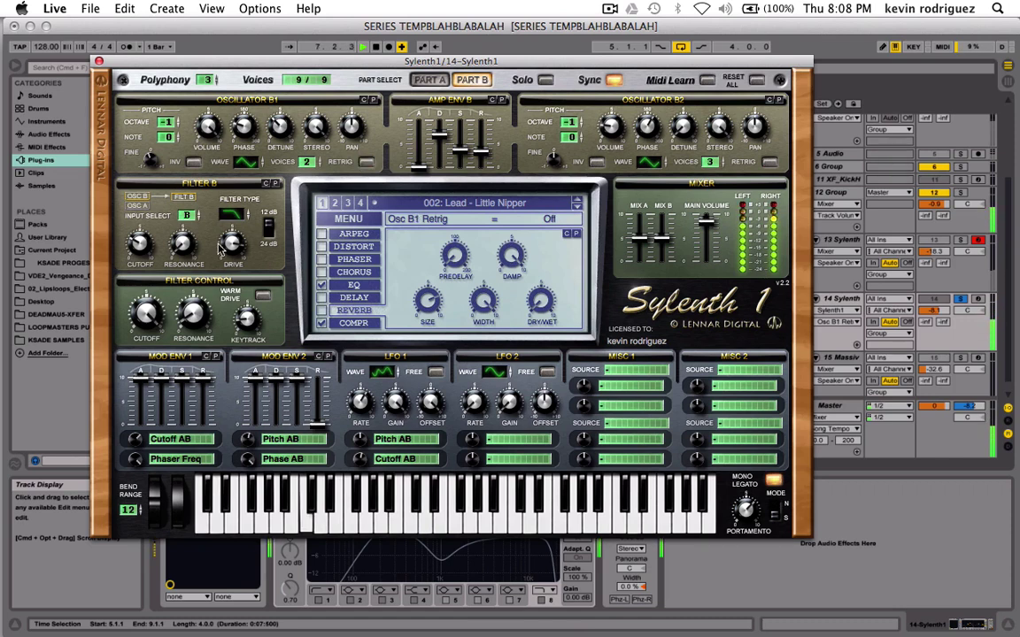
# Set Part A's amp envelope release to 5.29 and the filter control cutoff to 3351.96 Hz.
pyautogui.click(139, 243)
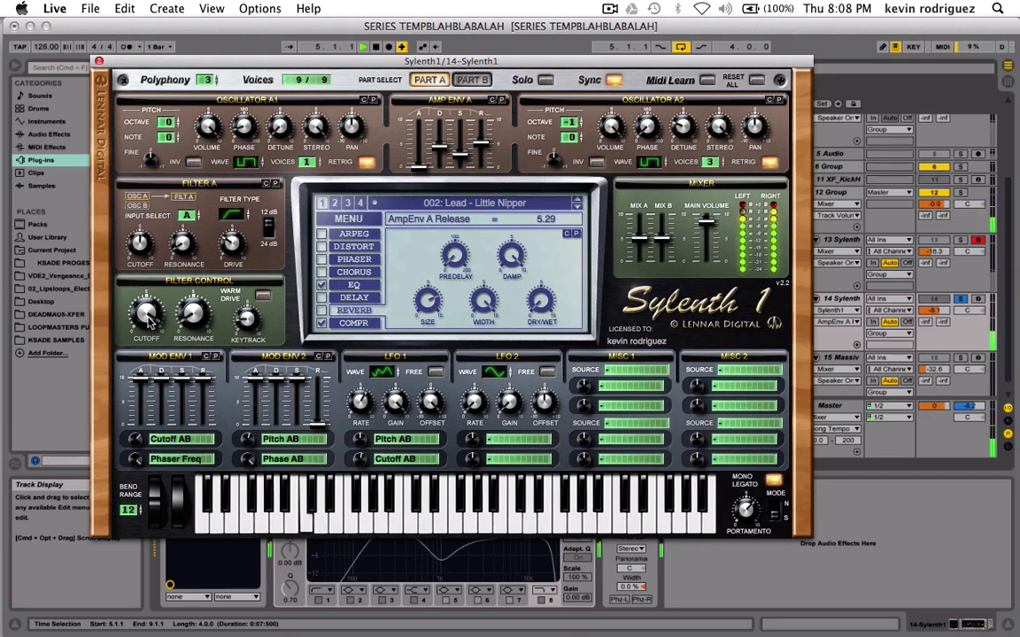
pyautogui.moveTo(147, 312); pyautogui.dragTo(153, 320)
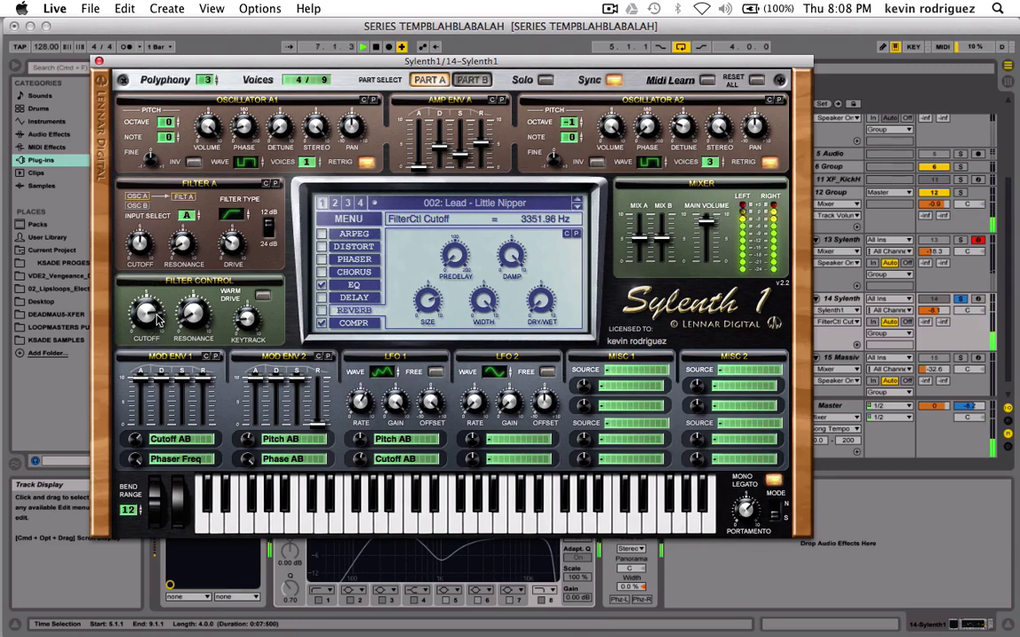
# Try Sylenth1's reverb at 20.00 % and 15.71 % dry/wet, ending with the reverb switched off.
pyautogui.click(322, 310)
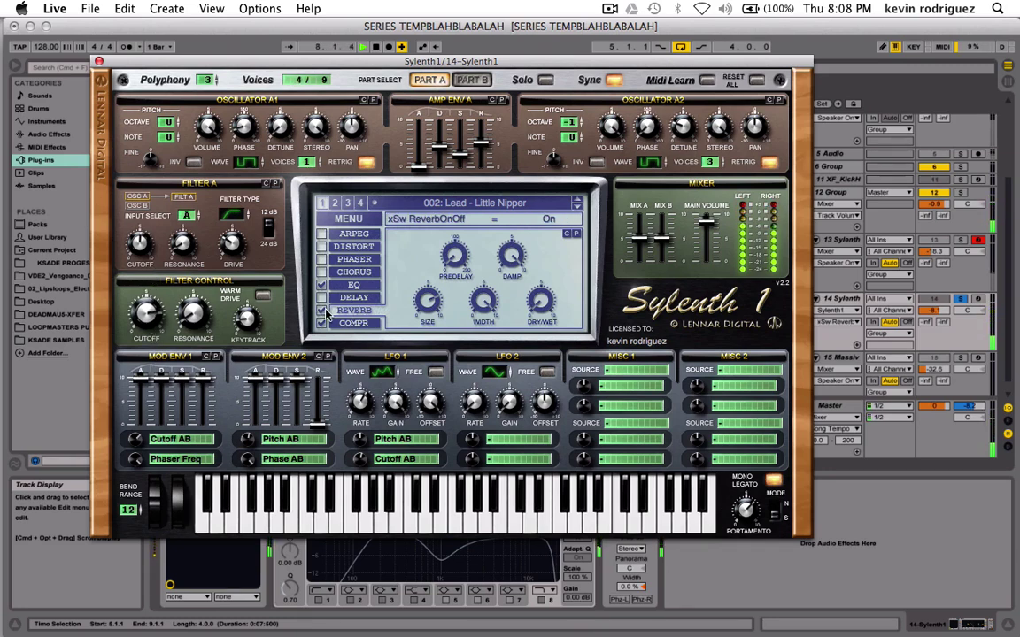
pyautogui.moveTo(540, 302); pyautogui.dragTo(556, 202)
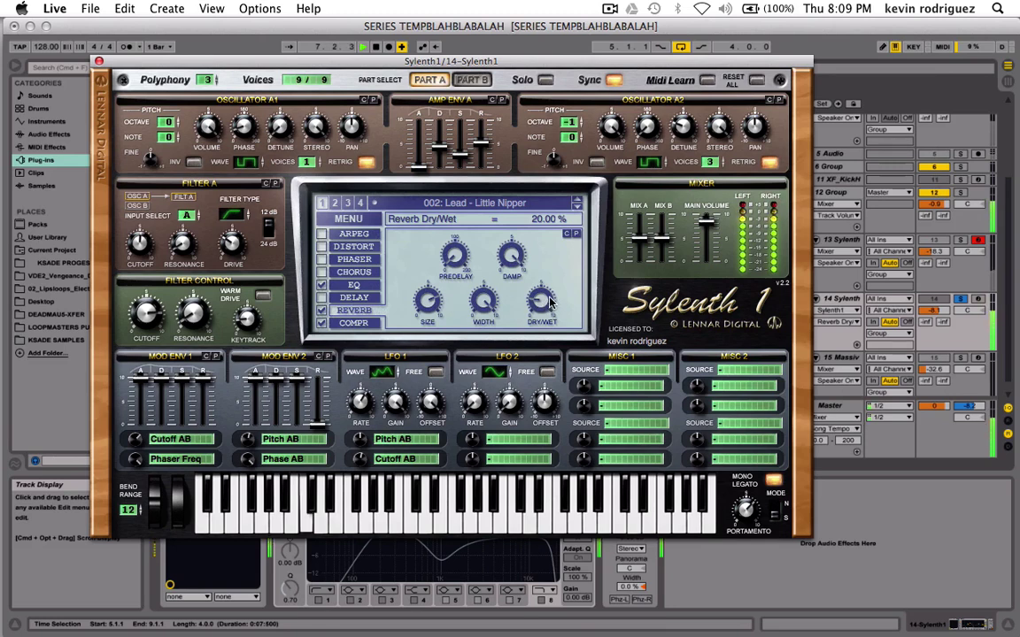
pyautogui.moveTo(549, 303); pyautogui.dragTo(359, 301)
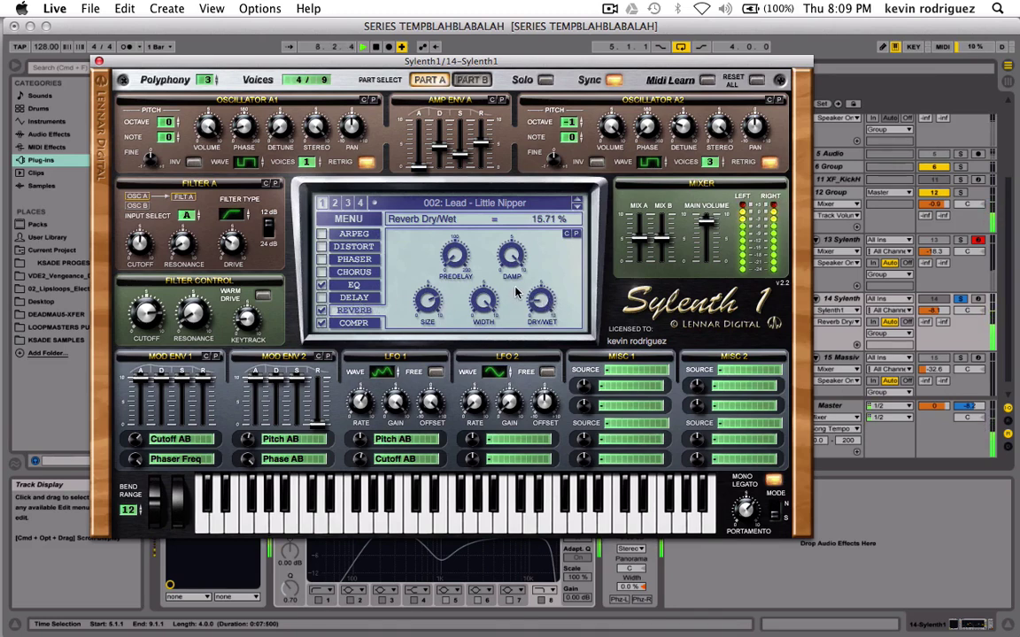
pyautogui.click(323, 309)
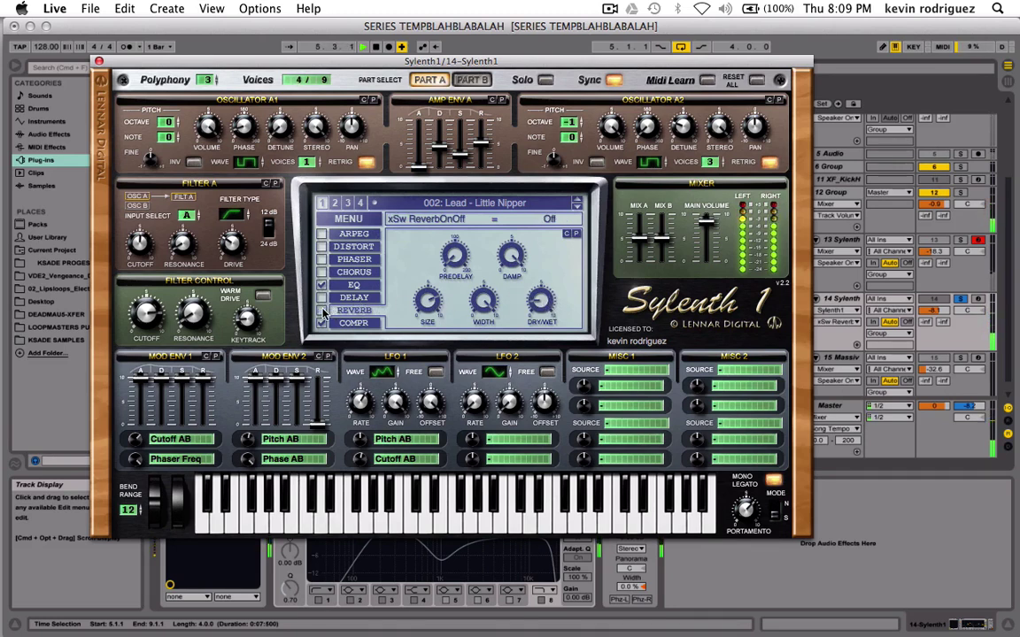
# Switch on Sylenth1's phaser and set its dry/wet to 32.38 %.
pyautogui.click(321, 259)
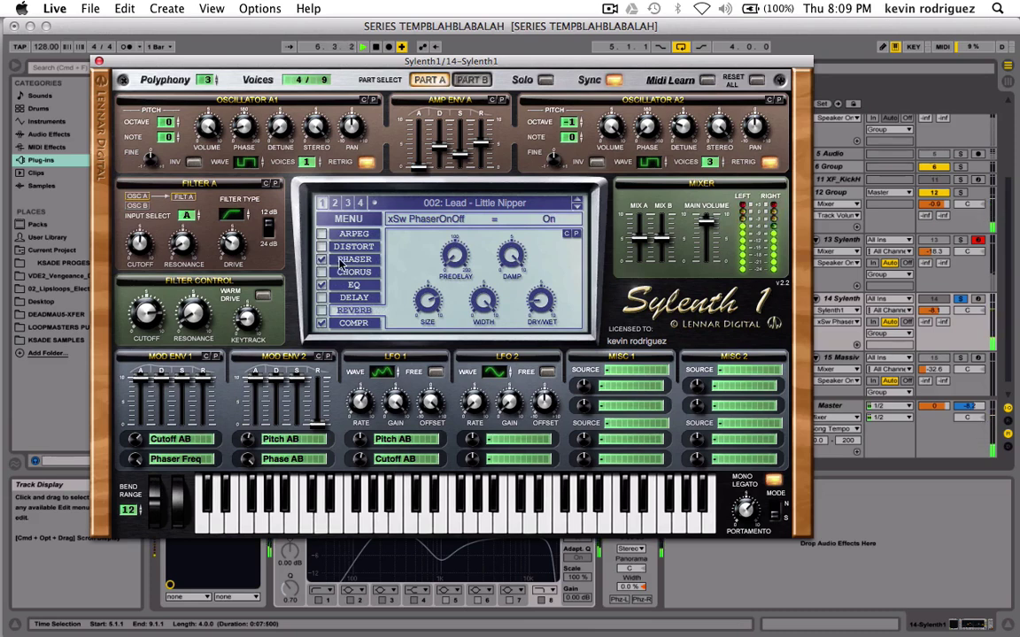
pyautogui.click(345, 260)
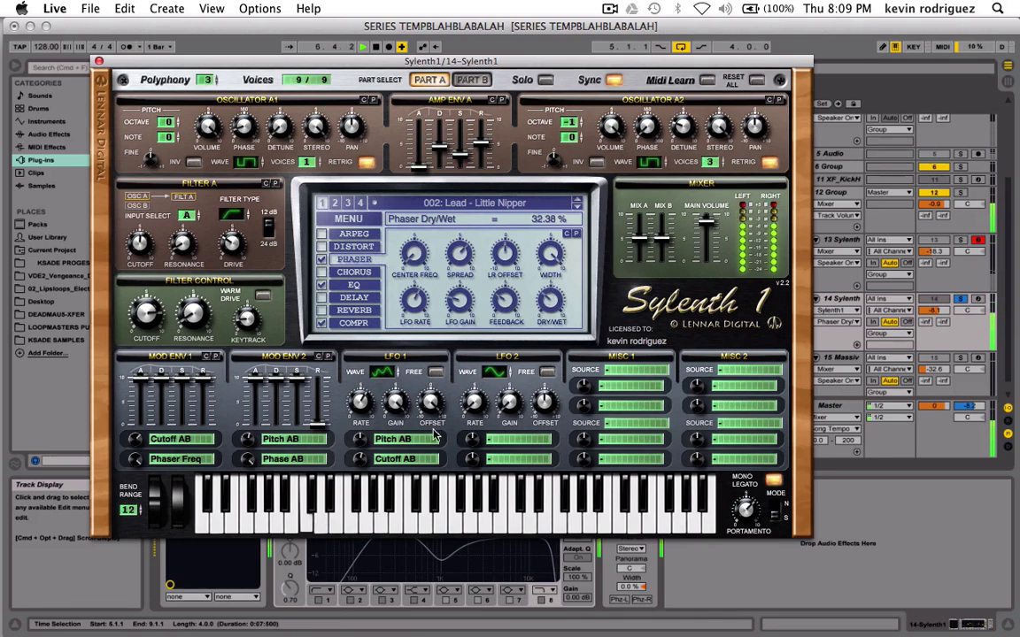
# Set the second modulation amounts of Mod Env 1 and Mod Env 2 to 10.00, and clear Mod Env 2's second destination.
pyautogui.click(248, 462)
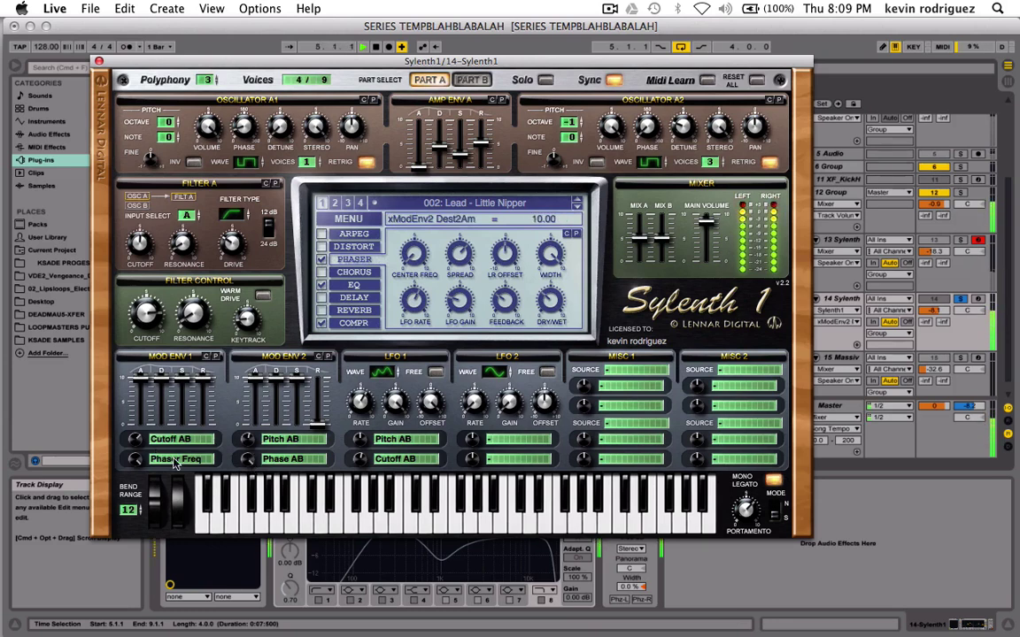
pyautogui.click(135, 460)
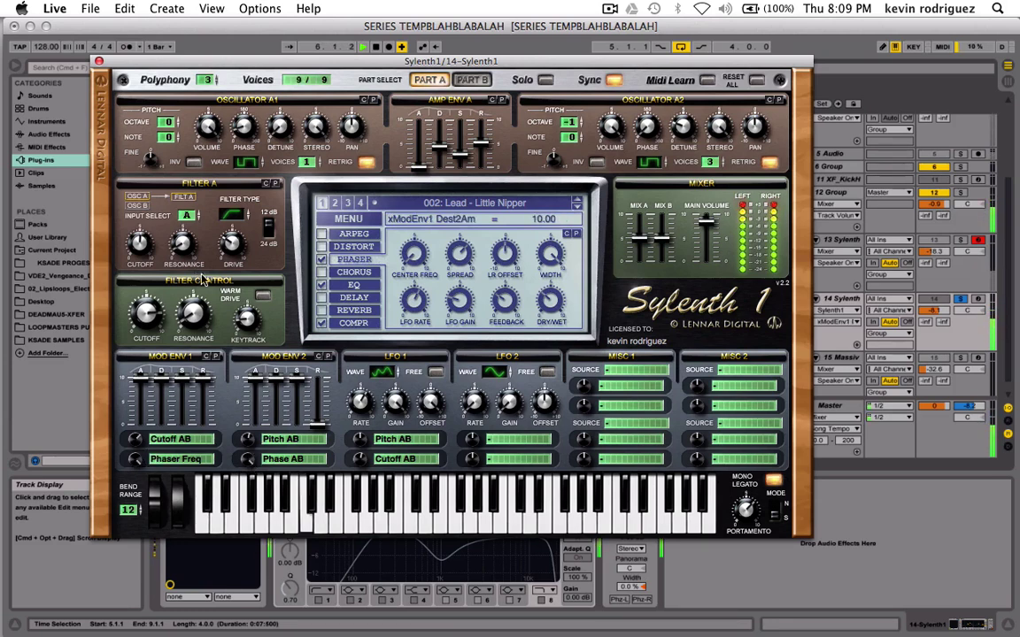
pyautogui.click(283, 459)
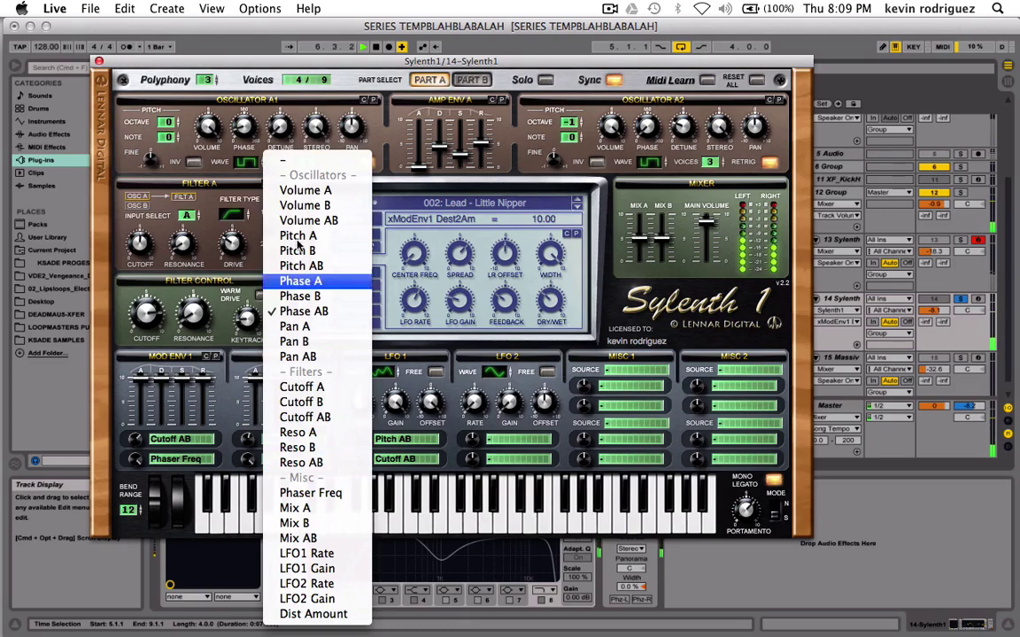
pyautogui.click(283, 148)
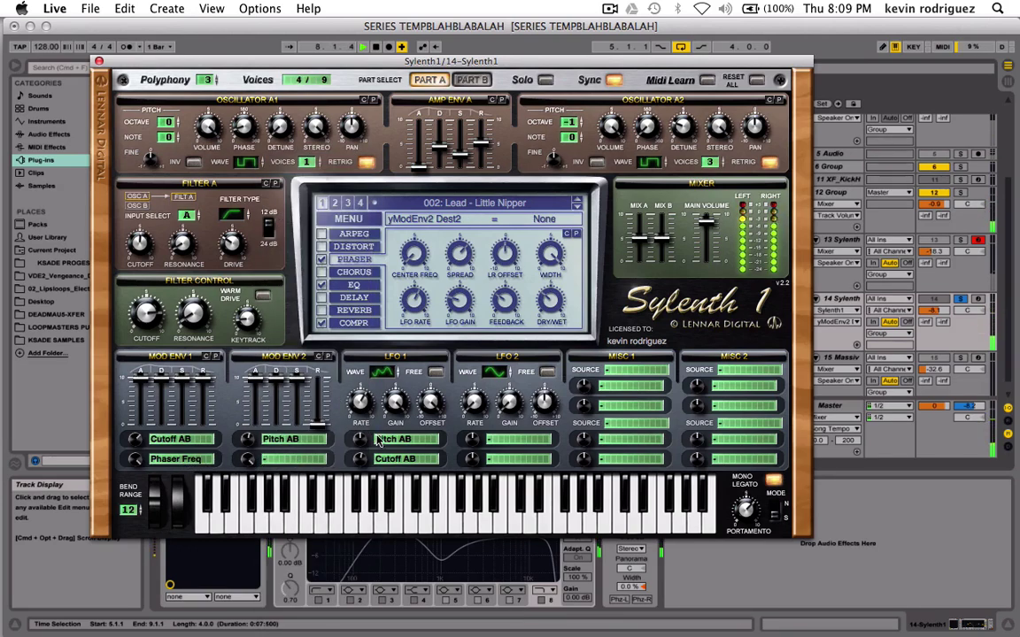
# Try LFO 1's second destination on Phase AB with modulation amounts of 2.95 and 4.86.
pyautogui.click(403, 461)
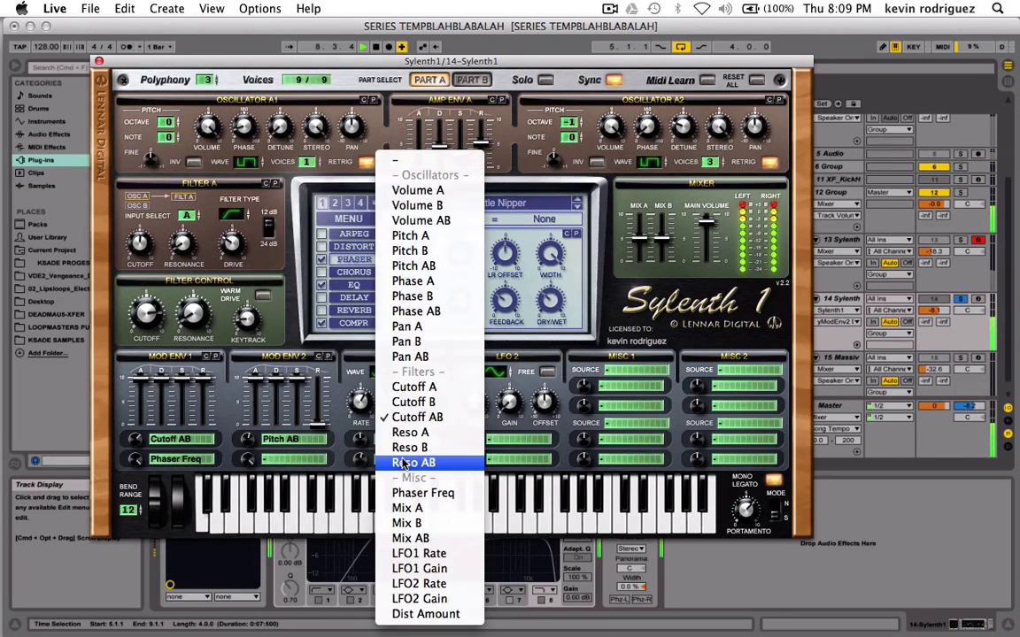
pyautogui.click(429, 312)
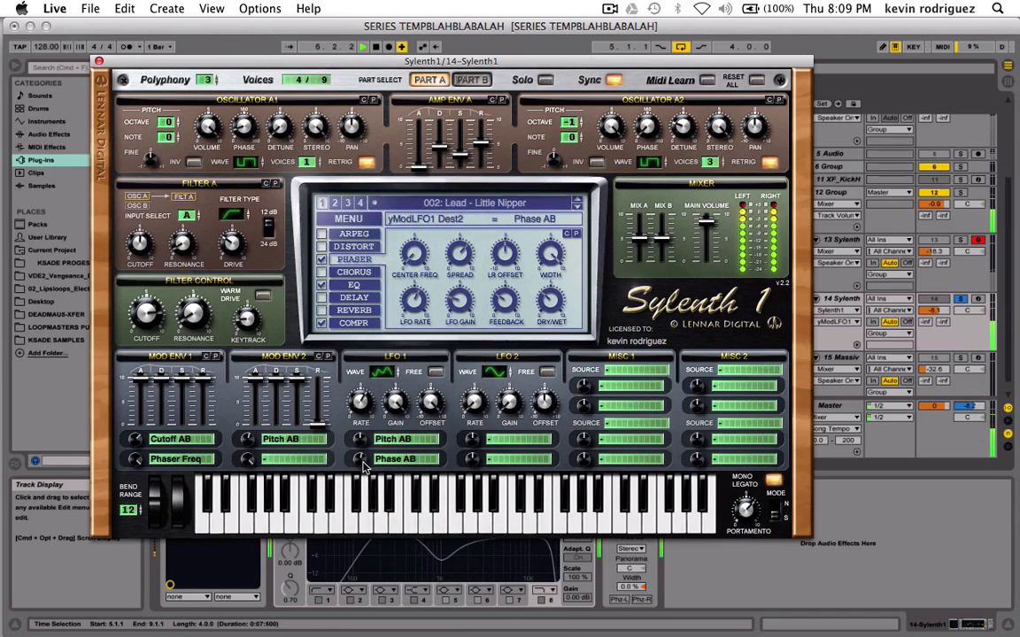
pyautogui.moveTo(363, 467)
pyautogui.mouseDown()
pyautogui.moveTo(372, 432)
pyautogui.moveTo(372, 505)
pyautogui.moveTo(381, 467)
pyautogui.mouseUp()
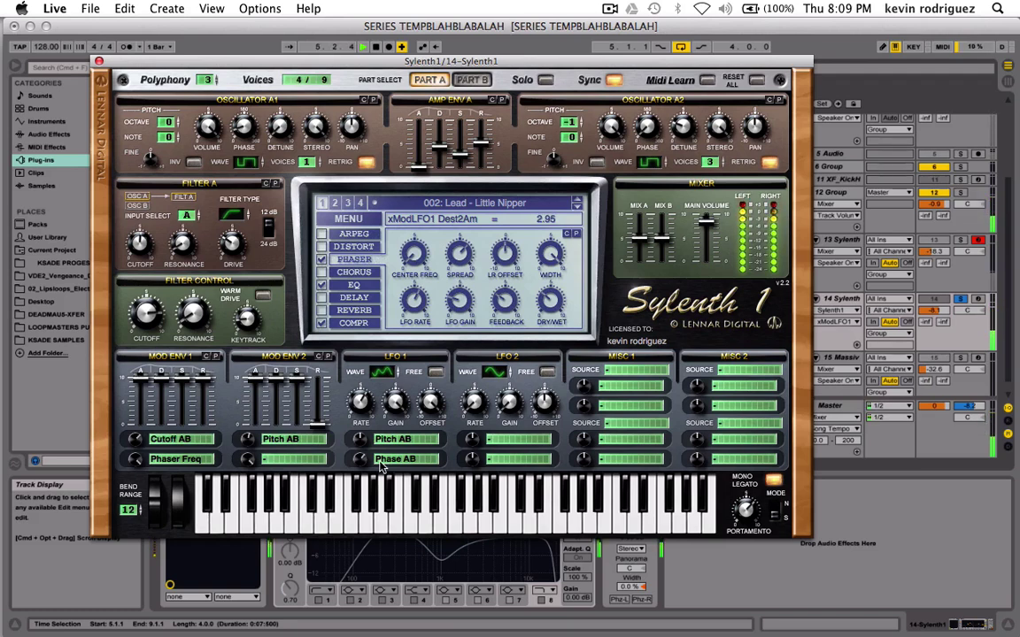
pyautogui.moveTo(380, 466); pyautogui.dragTo(384, 456)
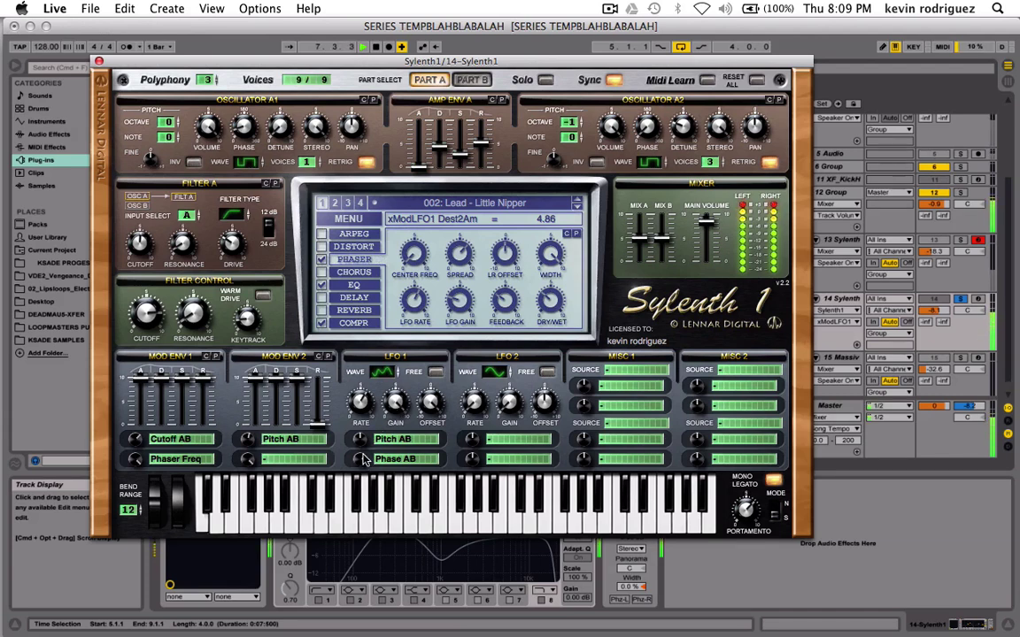
# Route LFO 1's second destination to Dist Amount at 5.05 and switch on the distortion with 50.48 % dry/wet.
pyautogui.click(363, 459)
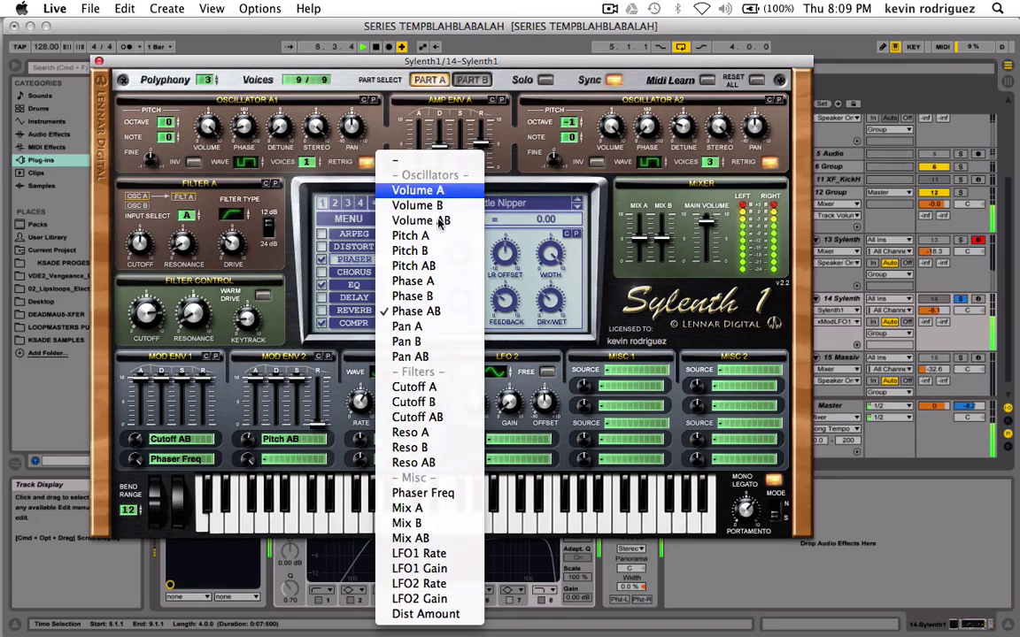
pyautogui.click(426, 613)
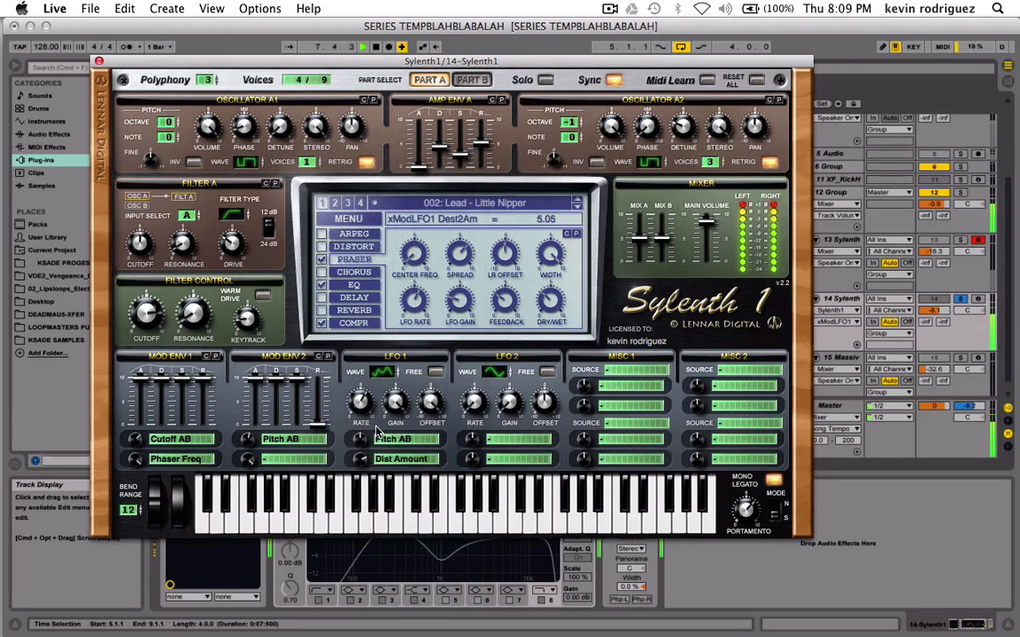
pyautogui.click(321, 246)
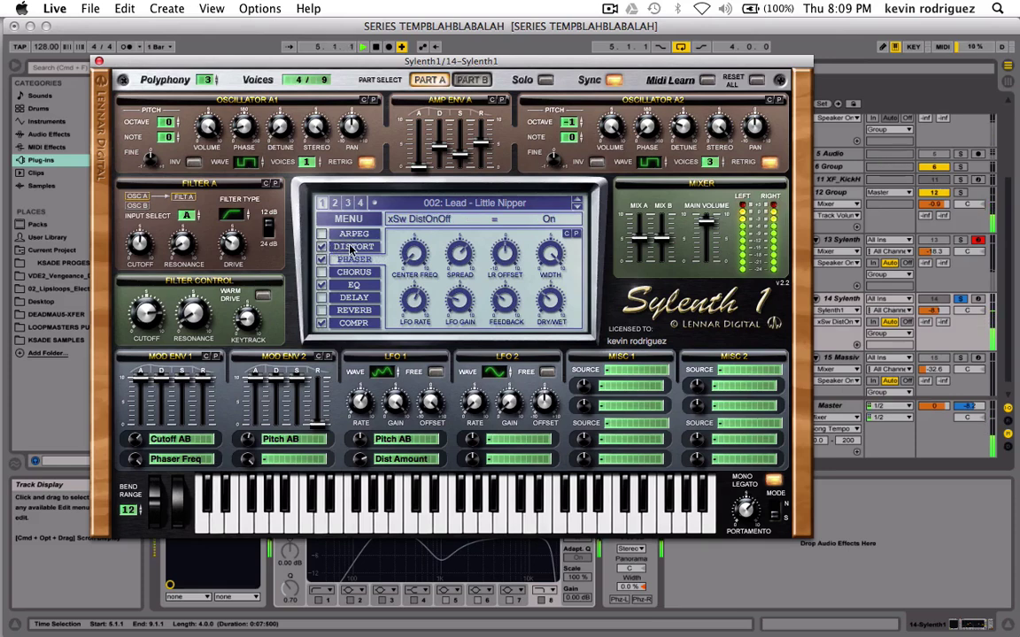
pyautogui.click(353, 246)
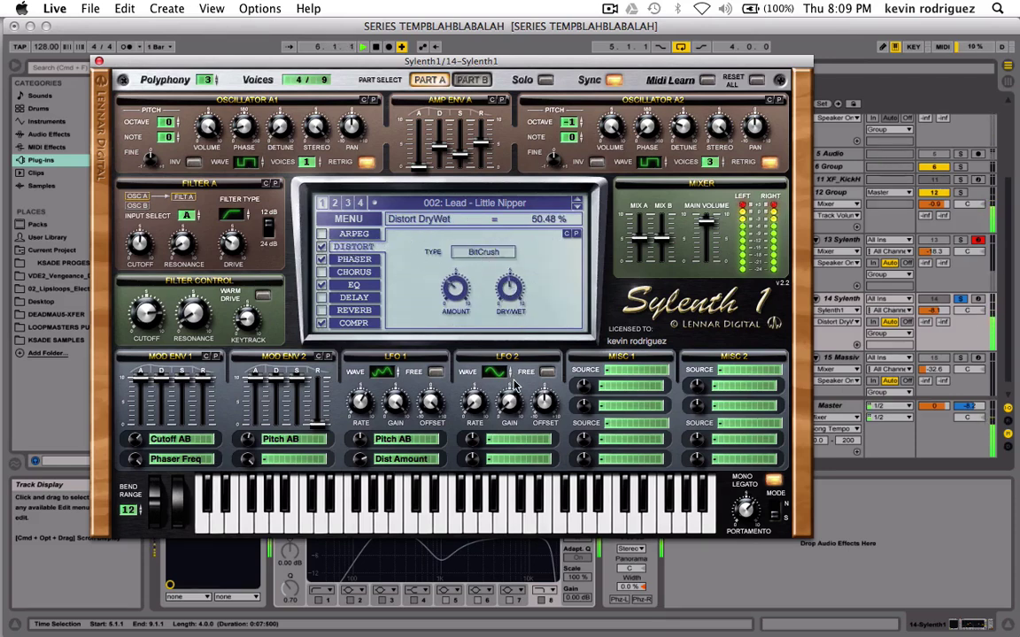
# Set Sylenth1's distortion type to OverDrive with 79.52 % dry/wet, and take the 14 Sylenth track out of solo.
pyautogui.click(493, 253)
pyautogui.click(447, 233)
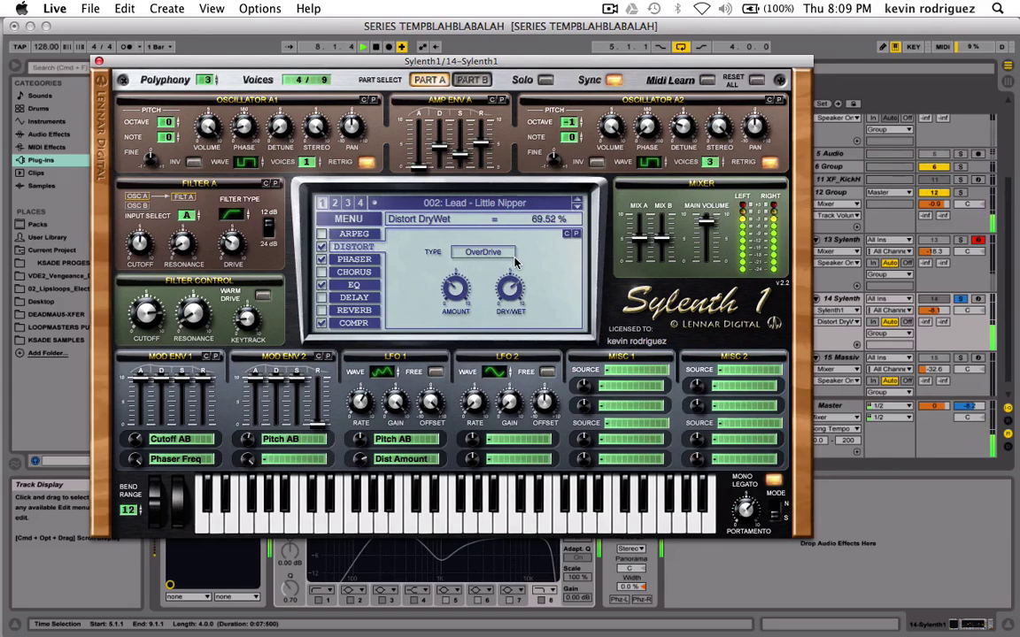
pyautogui.click(498, 253)
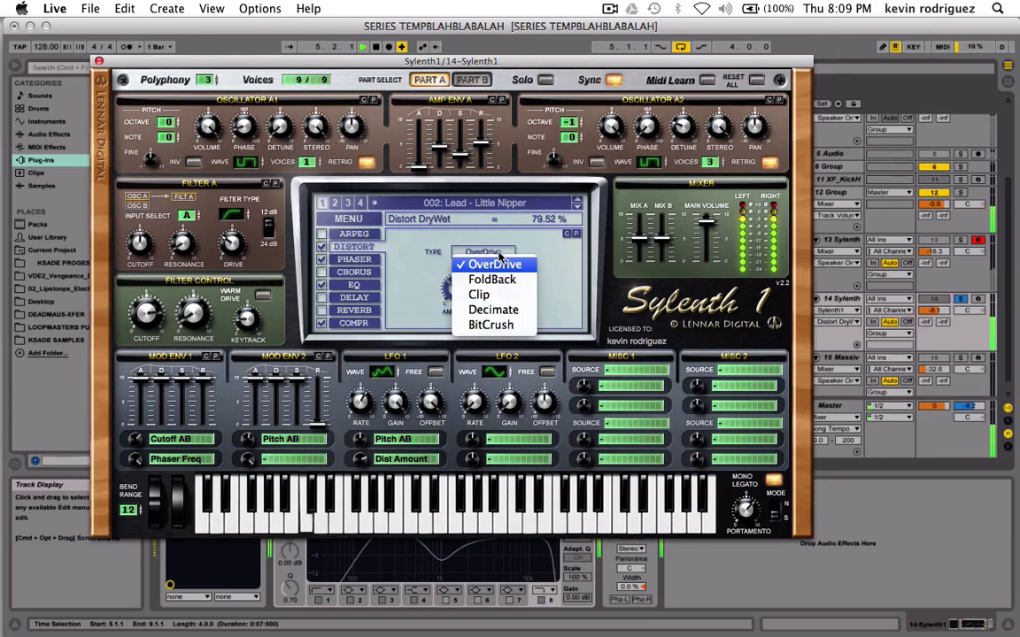
pyautogui.click(560, 306)
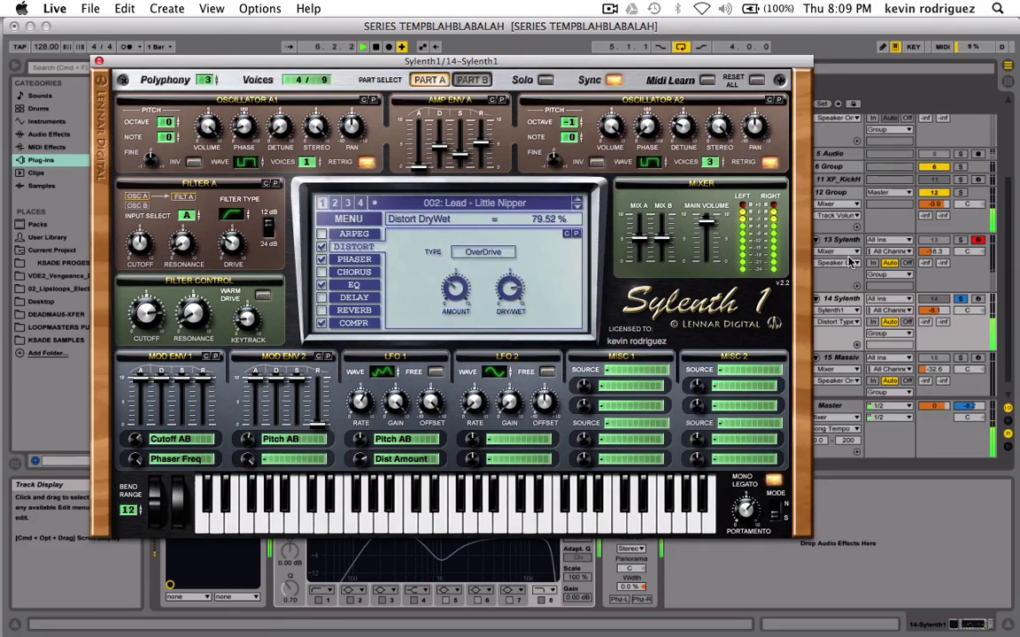
pyautogui.click(962, 300)
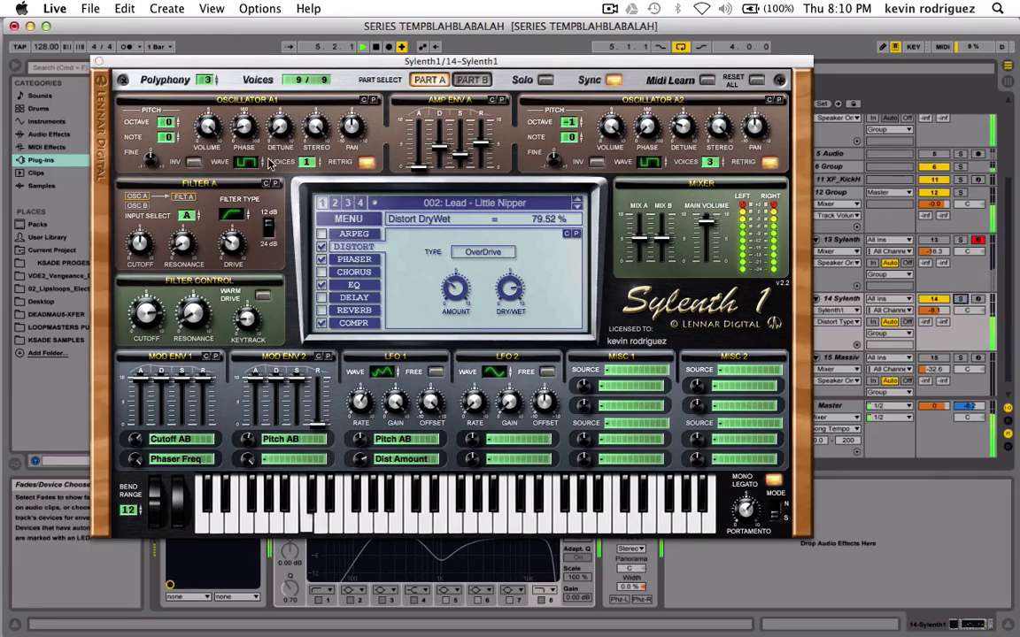
pyautogui.click(99, 62)
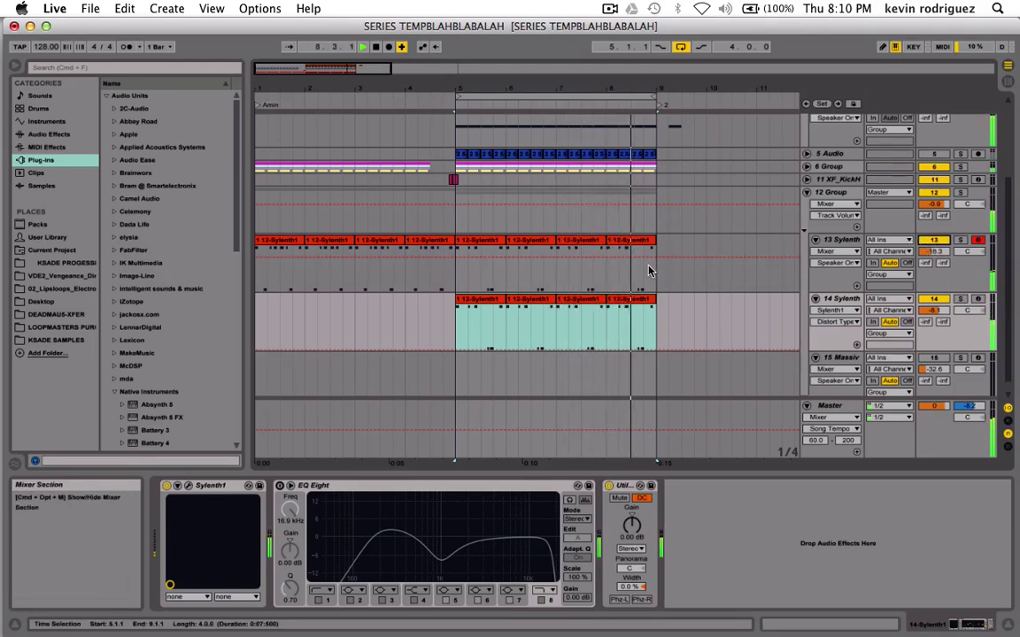
# Delete the 13 Sylenth clips from bar 5 through bar 8 and set that track's volume to -12.1 dB.
pyautogui.click(938, 240)
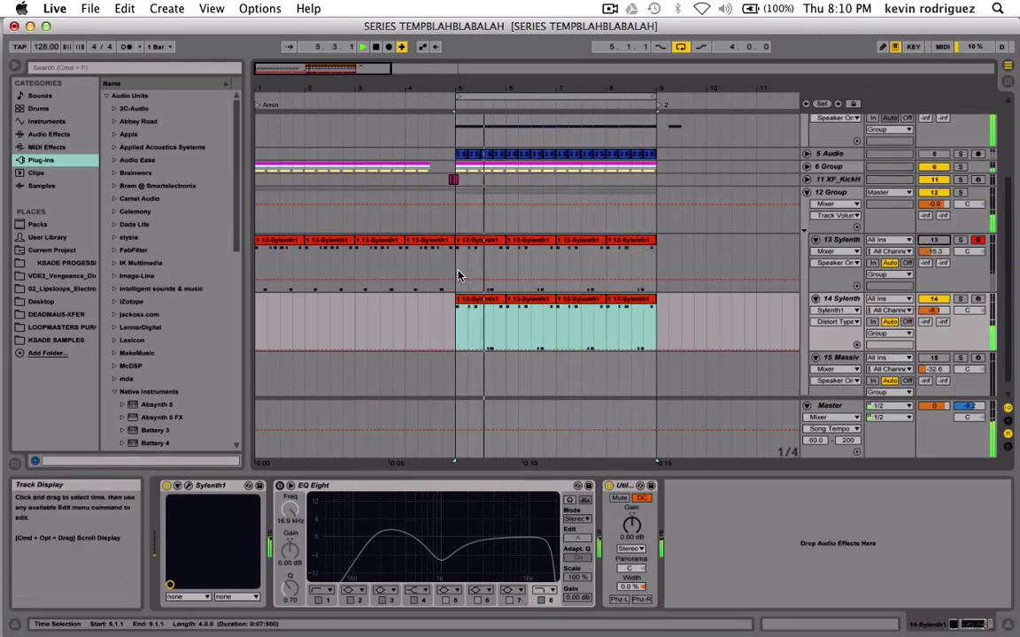
pyautogui.moveTo(458, 278); pyautogui.dragTo(662, 273)
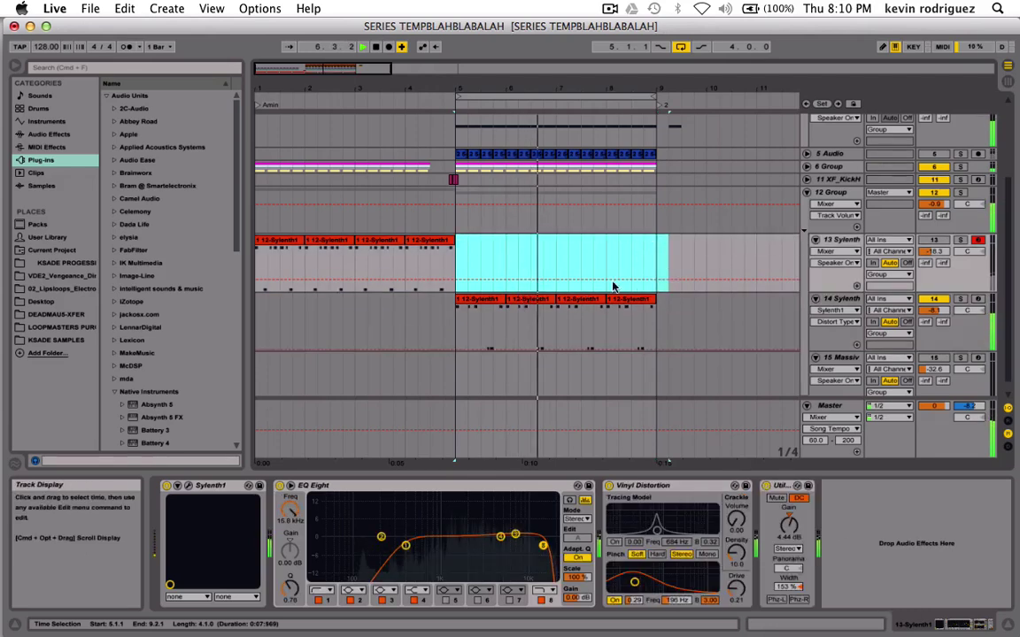
pyautogui.press('Delete')
pyautogui.click(358, 302)
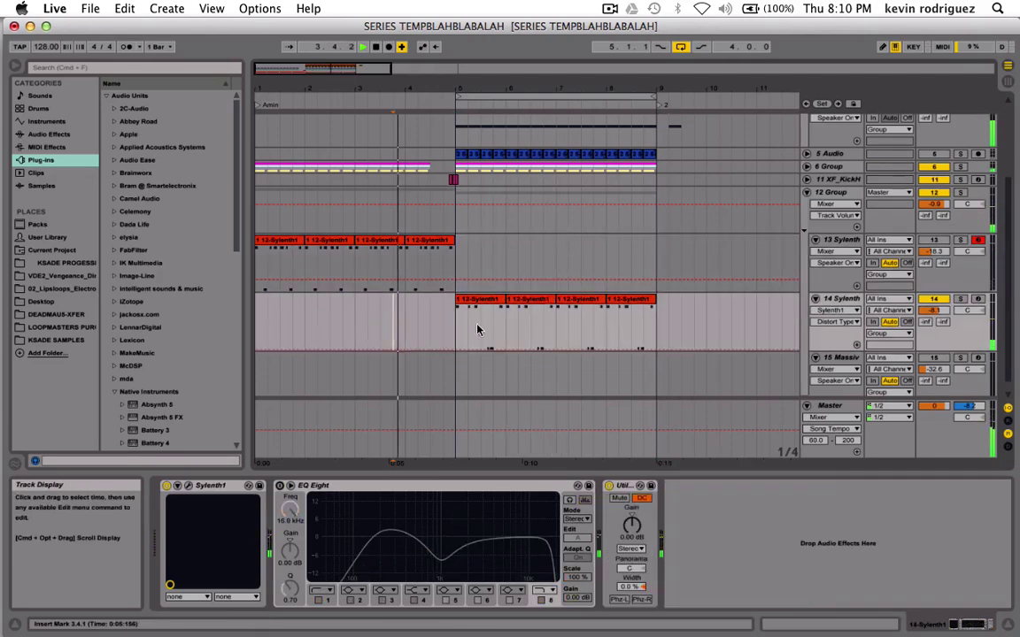
pyautogui.click(934, 240)
pyautogui.moveTo(934, 252); pyautogui.dragTo(933, 238)
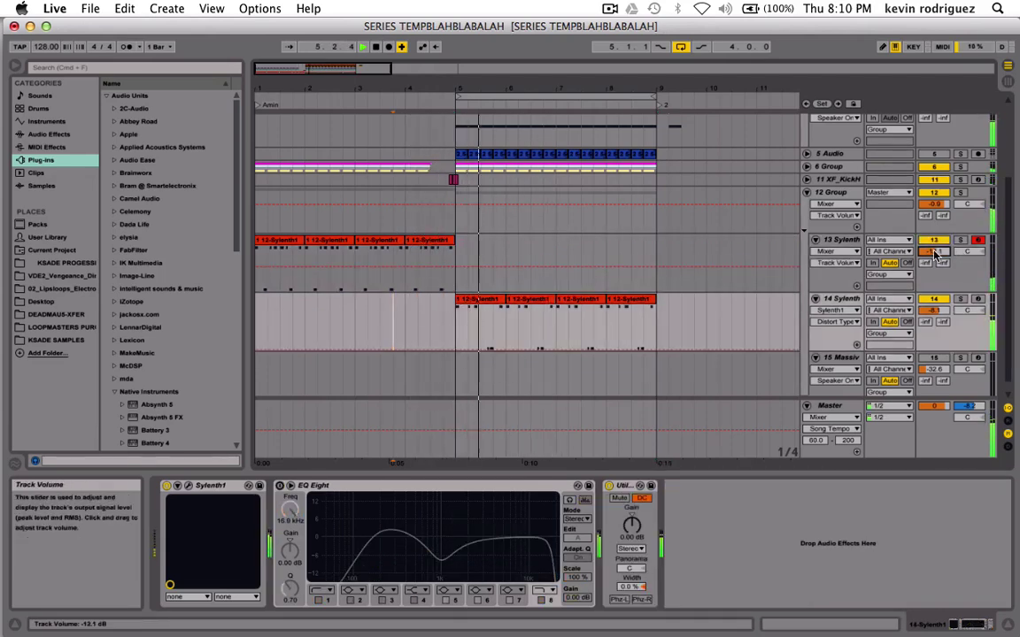
# Replace the four 14 Sylenth clips in bars 5 to 8 with copies of the 13 Sylenth clip from bar 4.
pyautogui.click(397, 305)
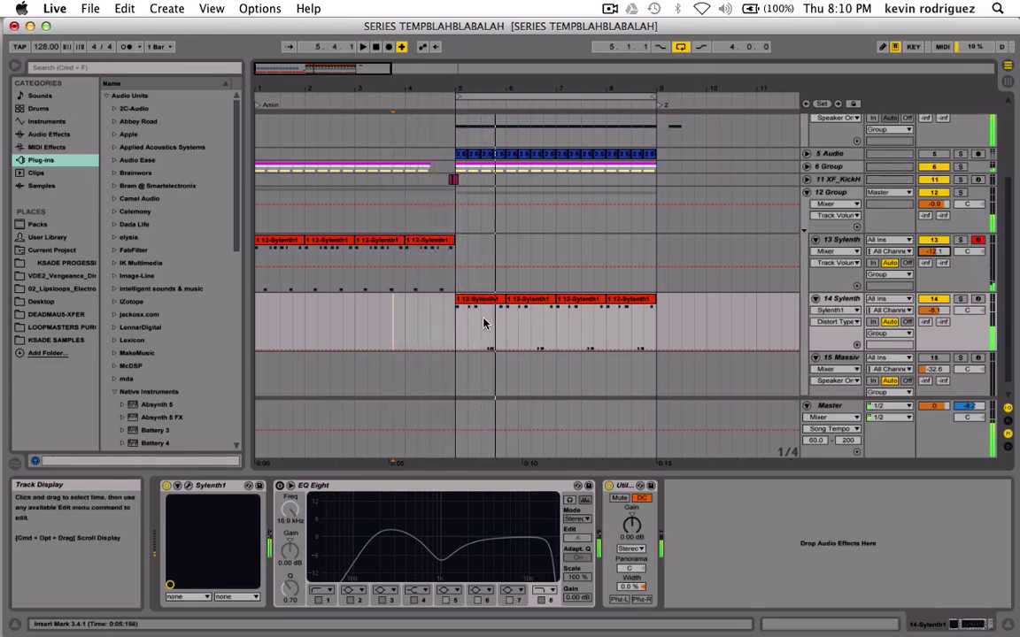
pyautogui.click(426, 242)
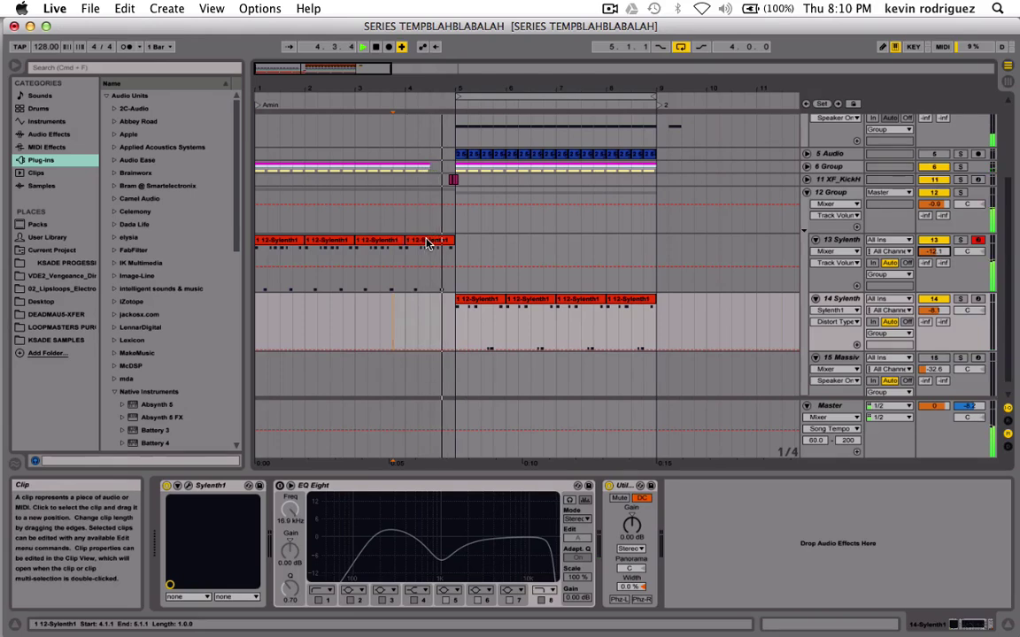
pyautogui.press('space')
pyautogui.click(420, 248)
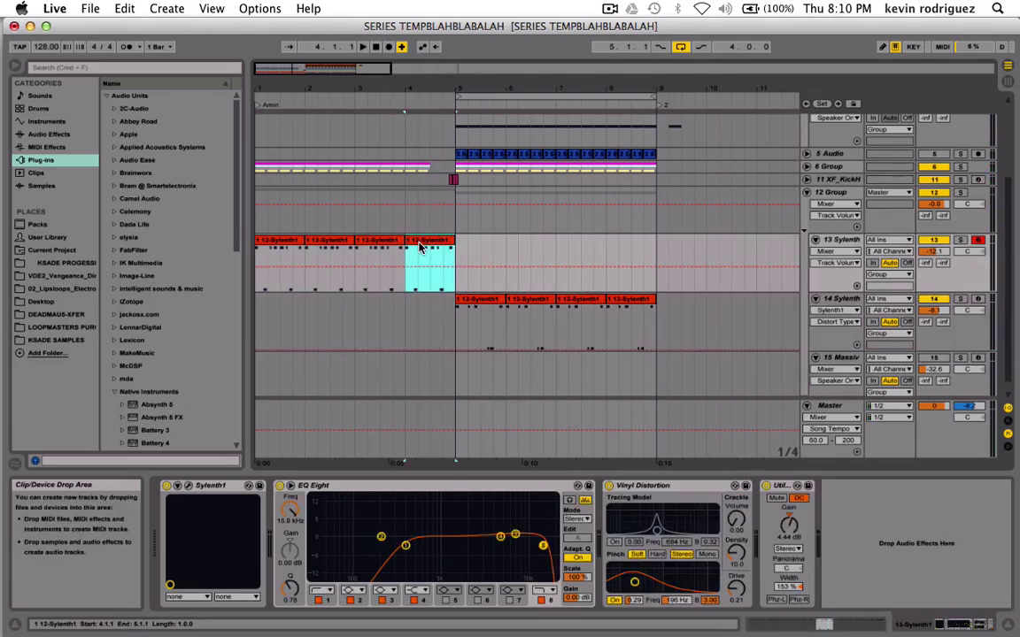
pyautogui.click(467, 322)
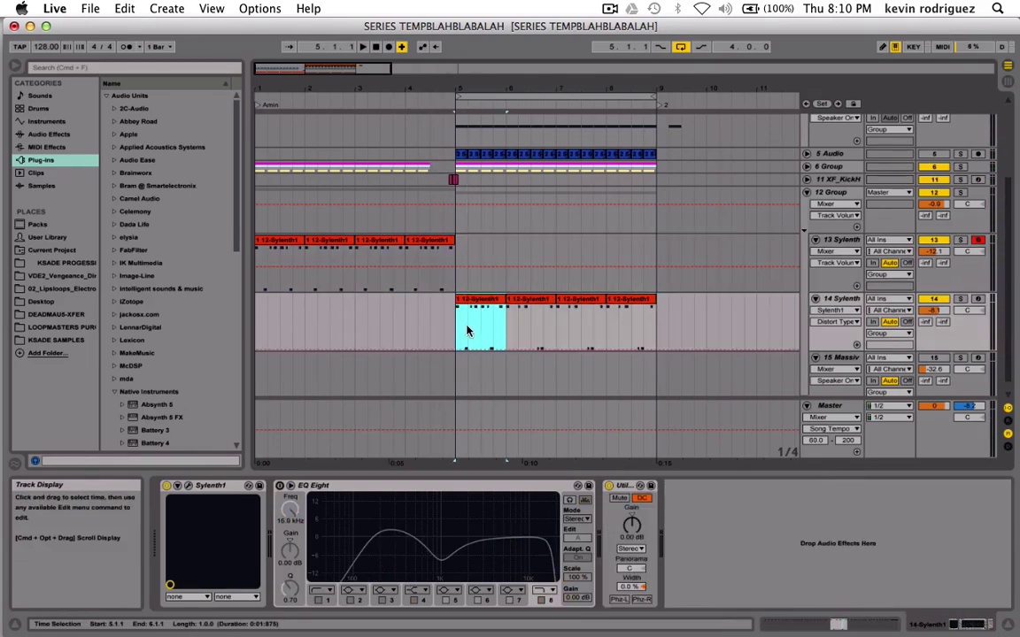
pyautogui.press('Right')
pyautogui.press('Right')
pyautogui.press('Right')
pyautogui.press('space')
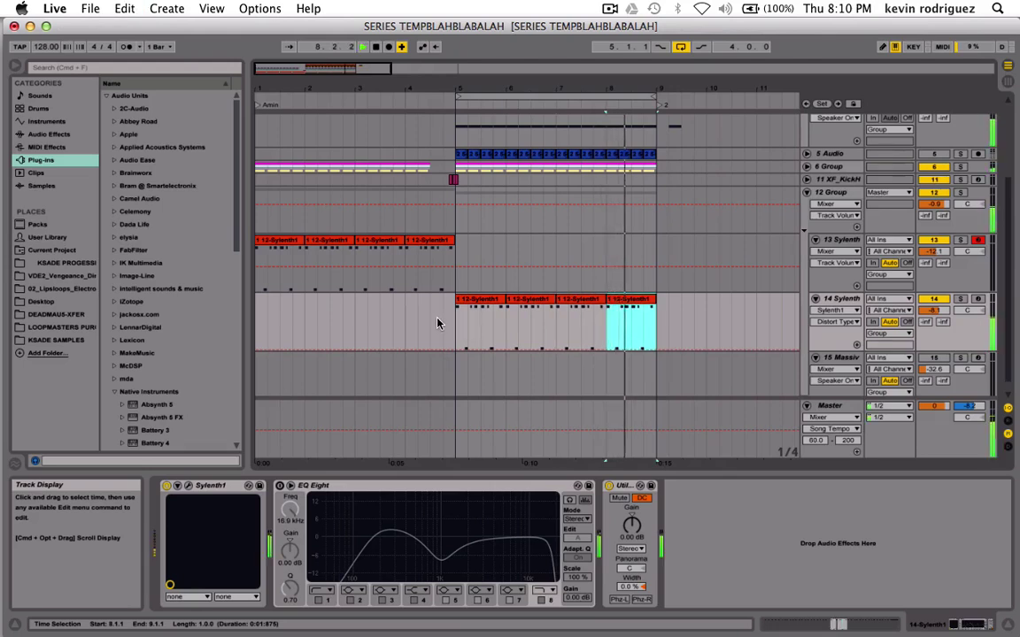
# Play the arrangement from bar 4.4 and from bar 1 to hear the transition between the two Sylenth tracks.
pyautogui.click(435, 323)
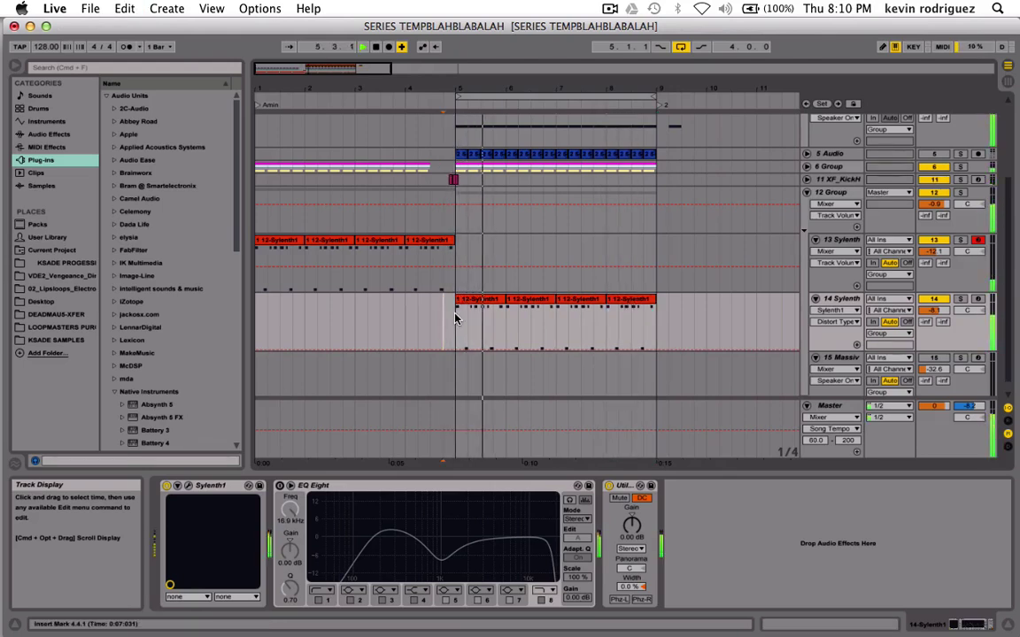
pyautogui.click(260, 311)
pyautogui.press('space')
pyautogui.press('space')
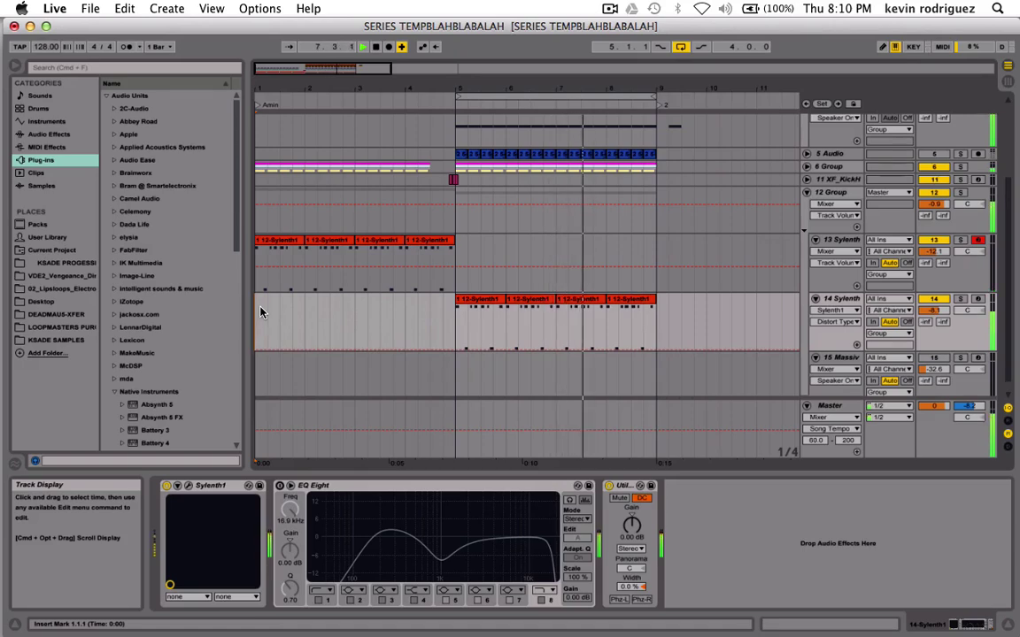
pyautogui.press('space')
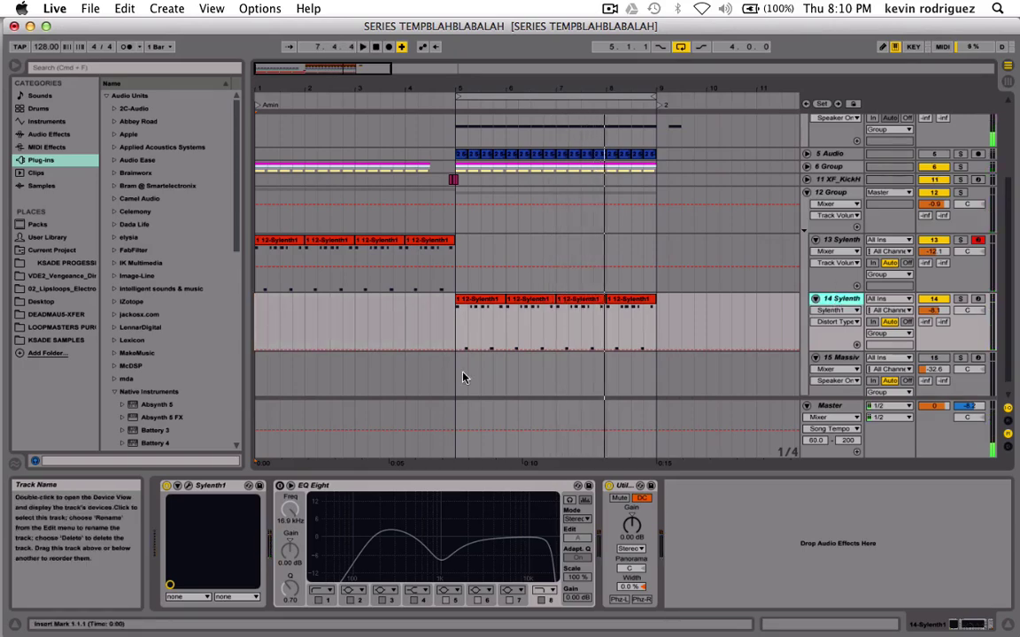
# Turn on retrigger for both Part B oscillators of 14 Sylenth's Sylenth1 and play back the result.
pyautogui.click(190, 487)
pyautogui.click(188, 487)
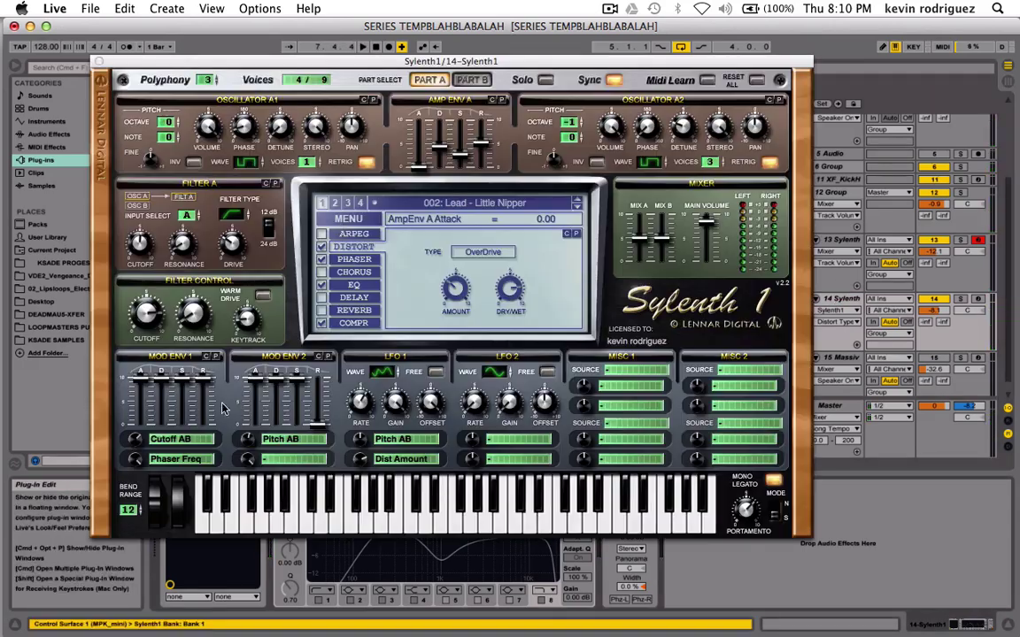
pyautogui.click(474, 80)
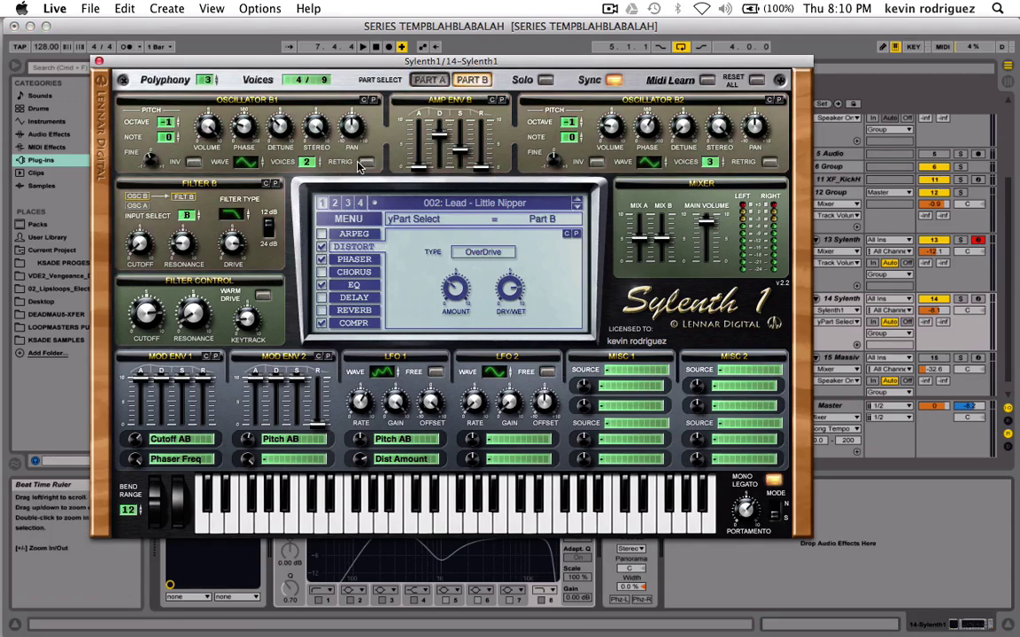
pyautogui.click(365, 163)
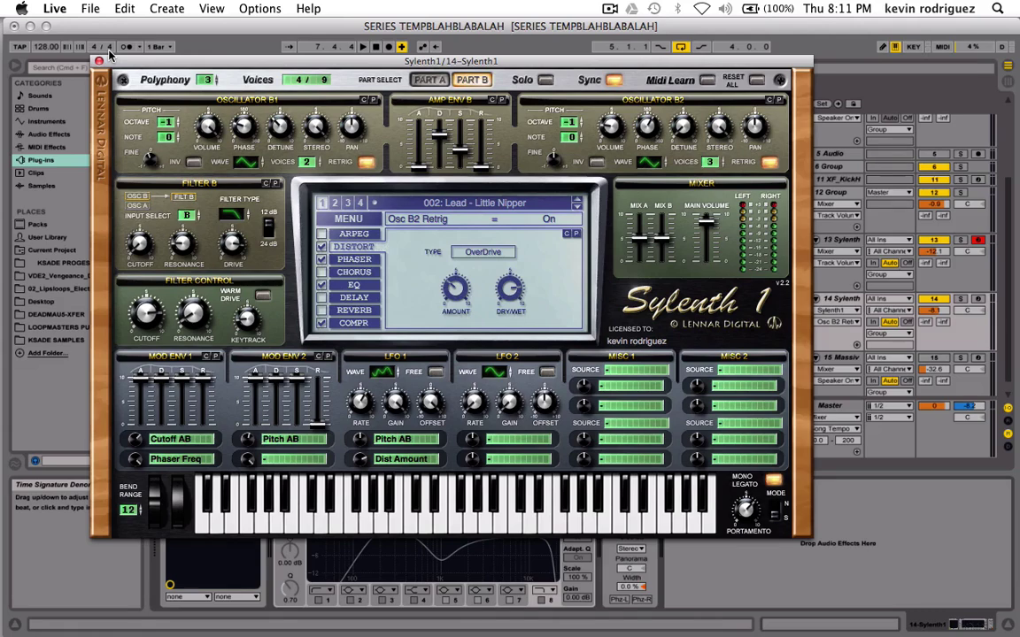
pyautogui.press('space')
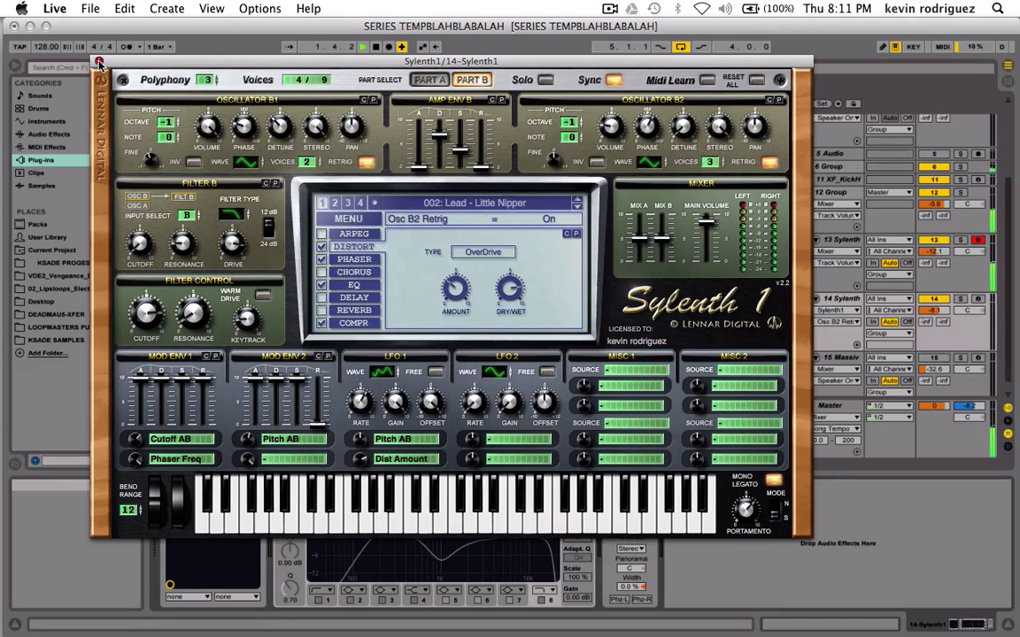
pyautogui.click(99, 62)
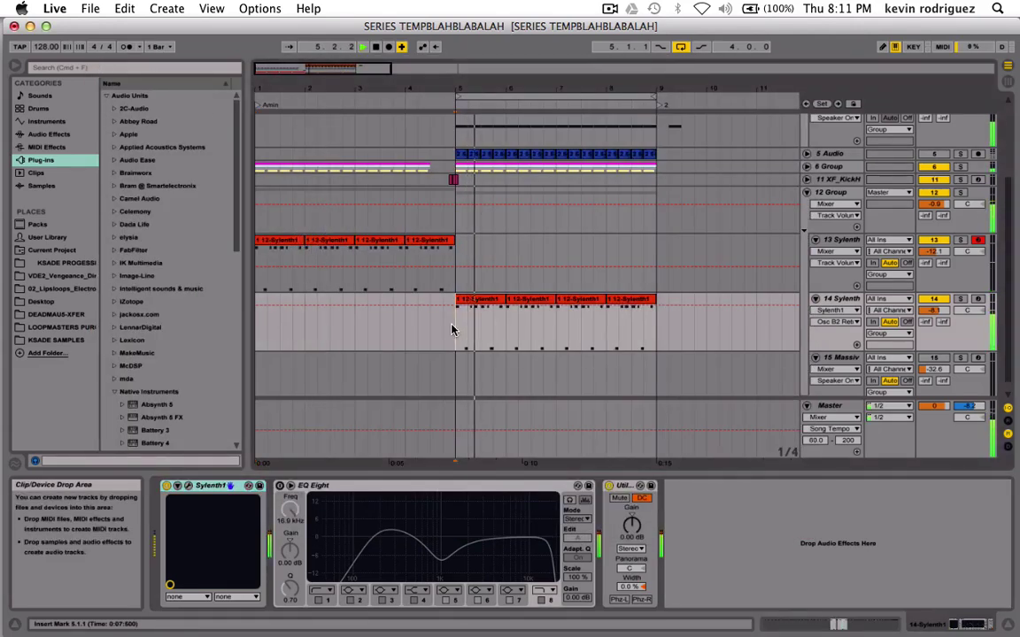
# Solo the 14 Sylenth track and set Oscillator B1's phase in Sylenth1 to 178.29 deg.
pyautogui.click(959, 298)
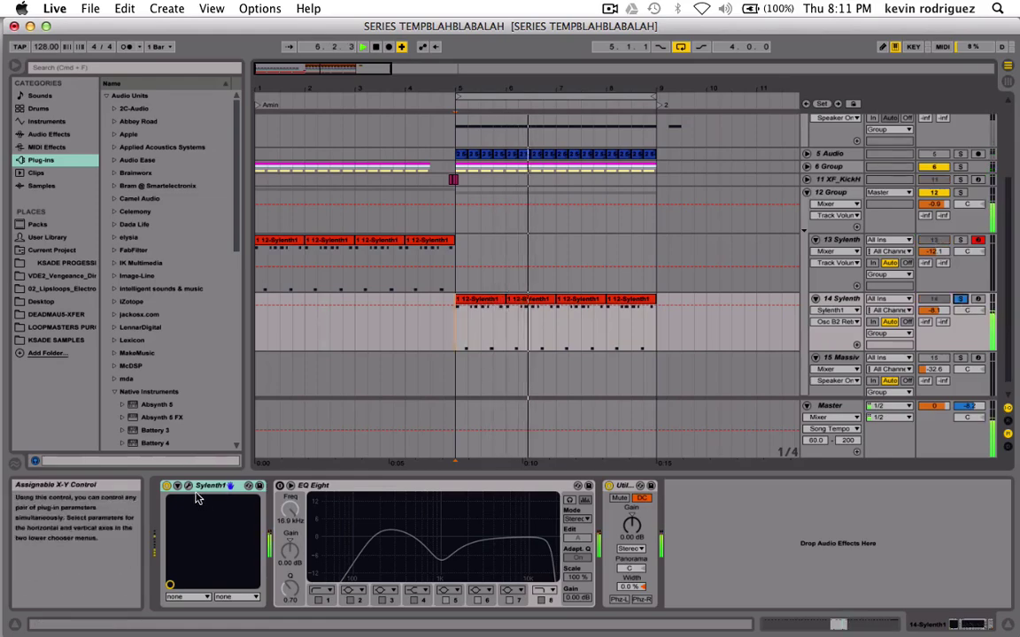
pyautogui.click(187, 486)
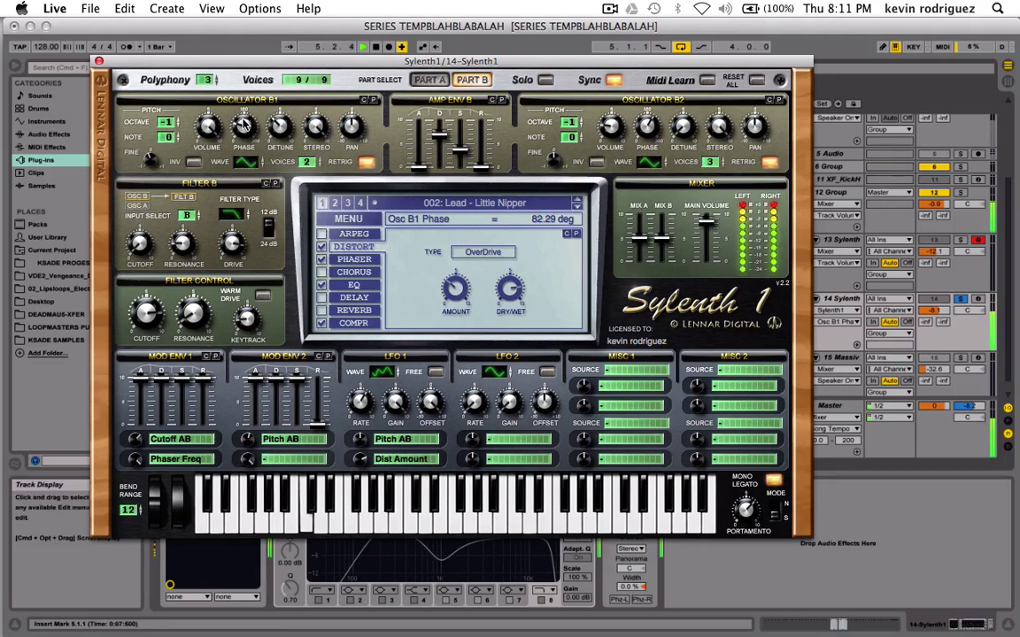
pyautogui.moveTo(255, 142); pyautogui.dragTo(269, 102)
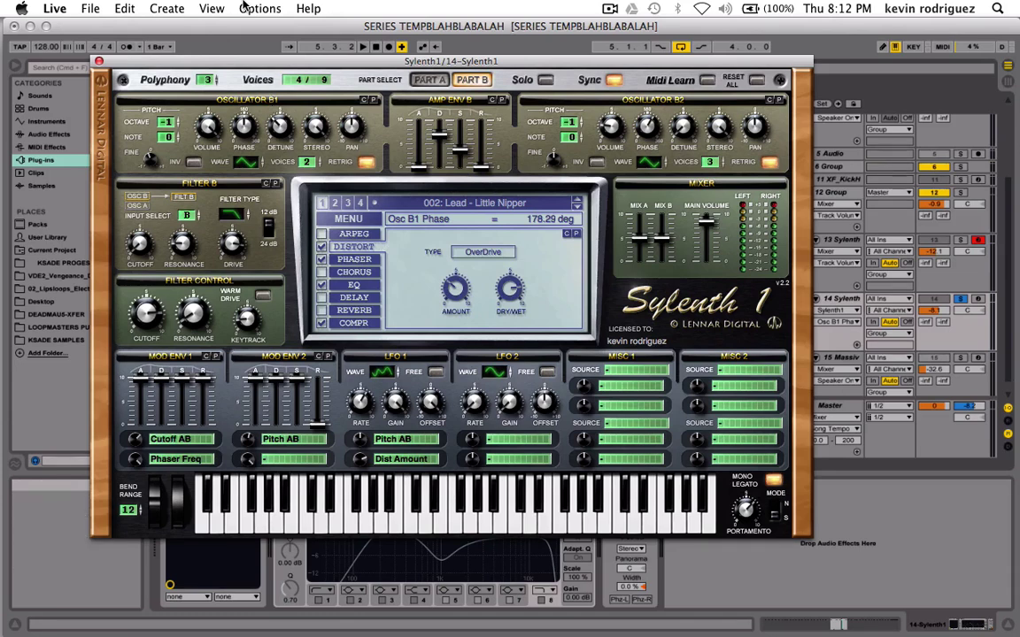
# Set Sylenth1's distortion dry/wet to 51.90 % during playback and take the 14 Sylenth track out of solo.
pyautogui.press('space')
pyautogui.moveTo(451, 308)
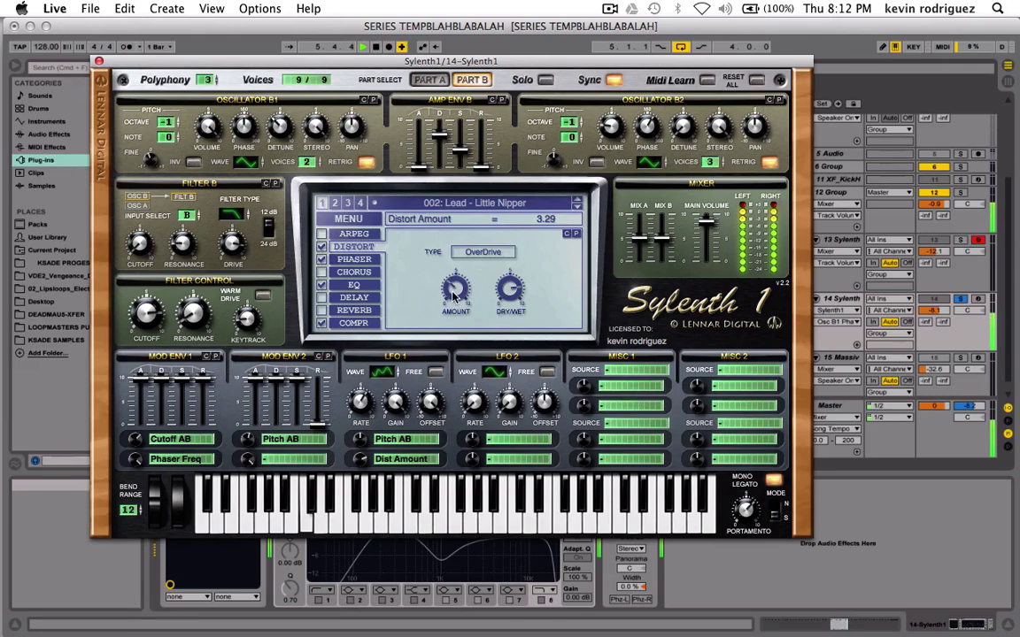
pyautogui.moveTo(510, 290); pyautogui.dragTo(513, 331)
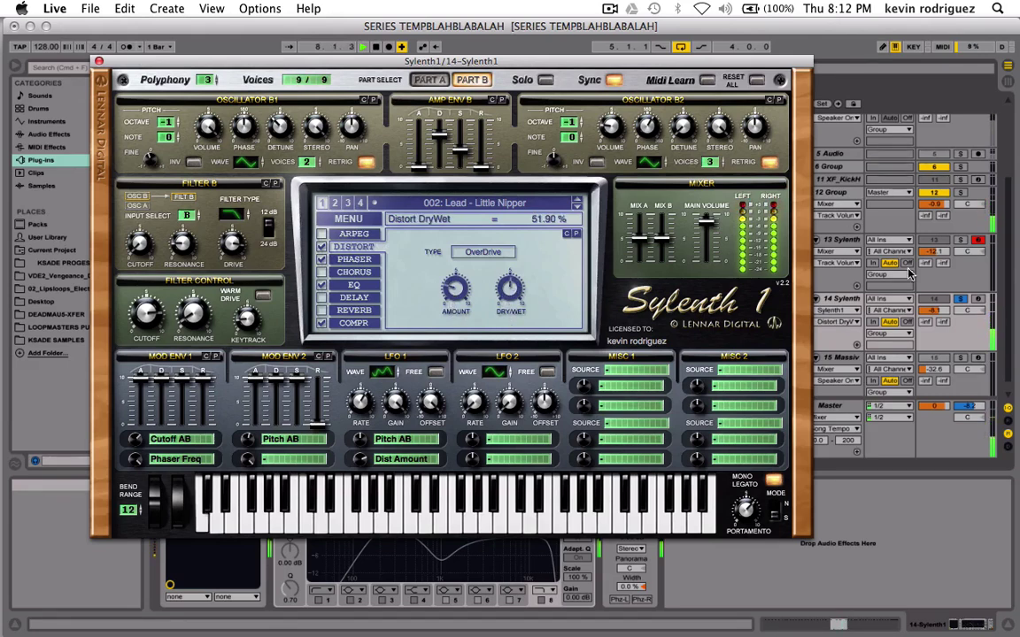
pyautogui.click(961, 307)
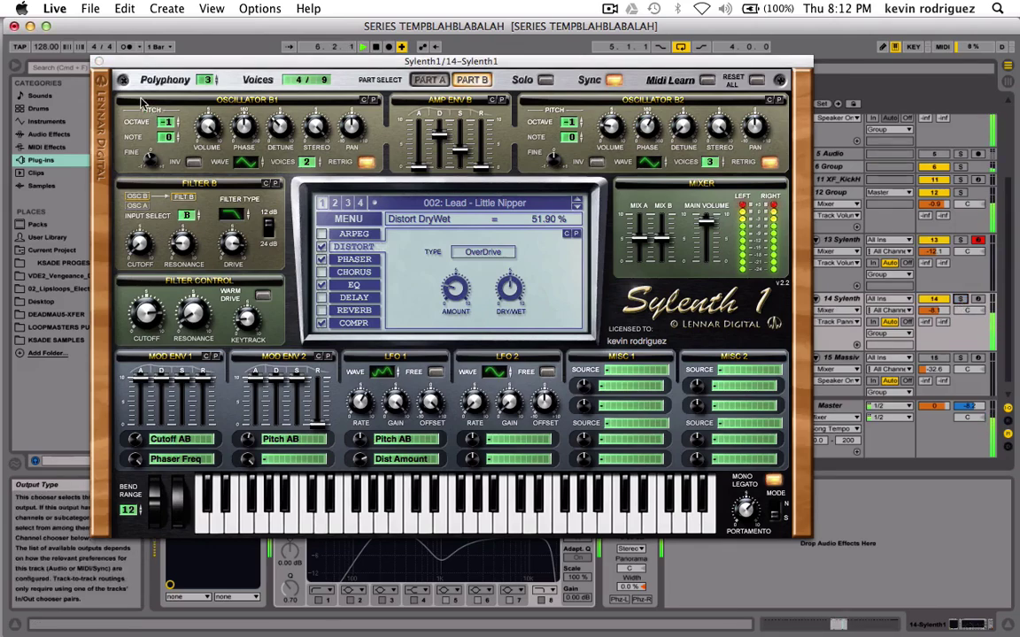
pyautogui.click(99, 62)
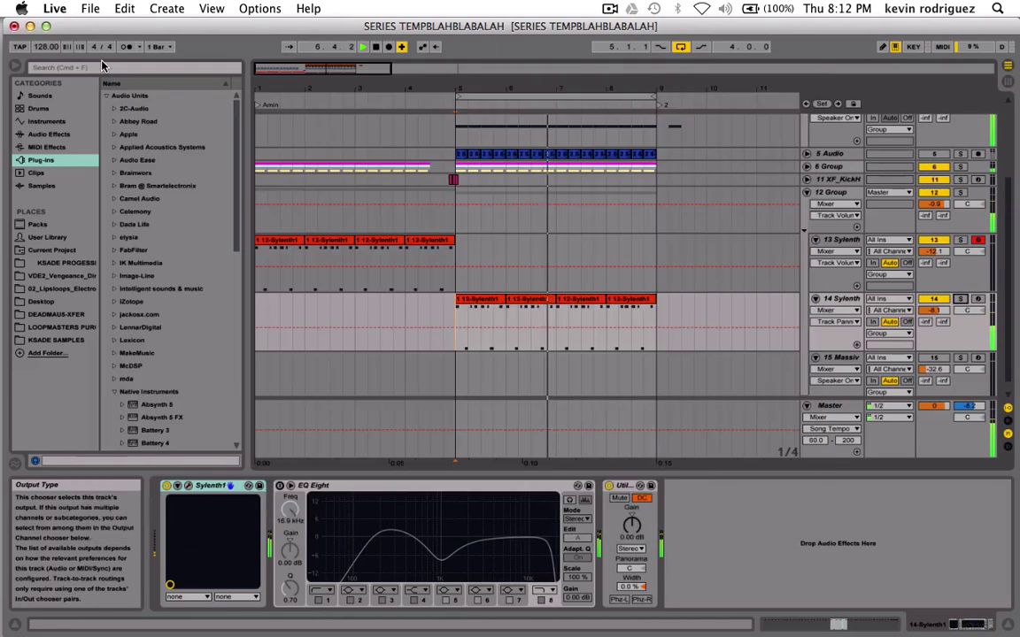
# Switch on EQ Eight on the 14 Sylenth track, solo the track and show the equalizer's expanded frequency display.
pyautogui.click(429, 334)
pyautogui.click(429, 314)
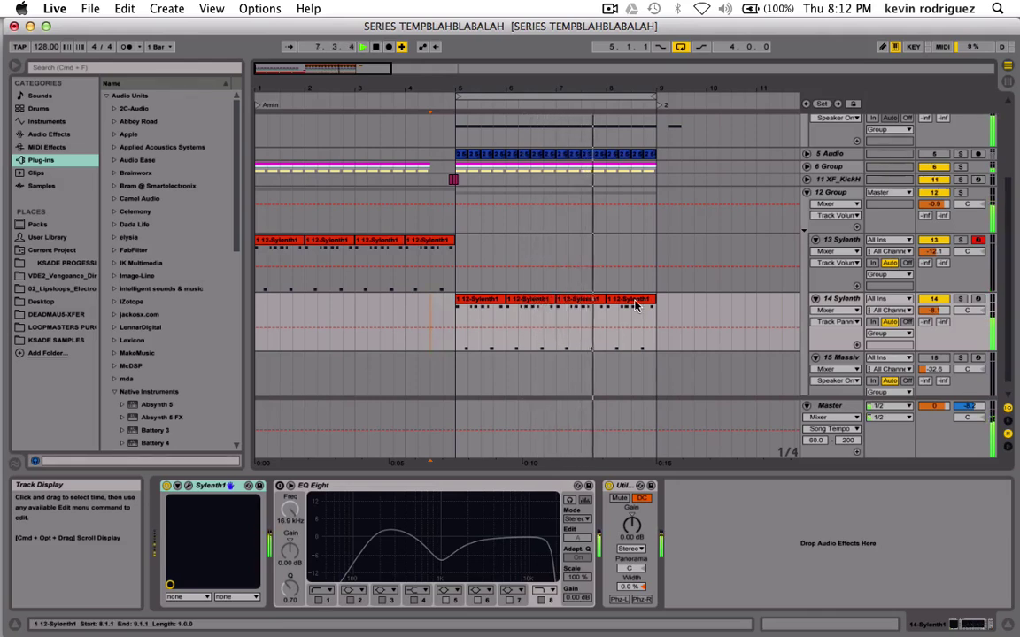
pyautogui.click(280, 486)
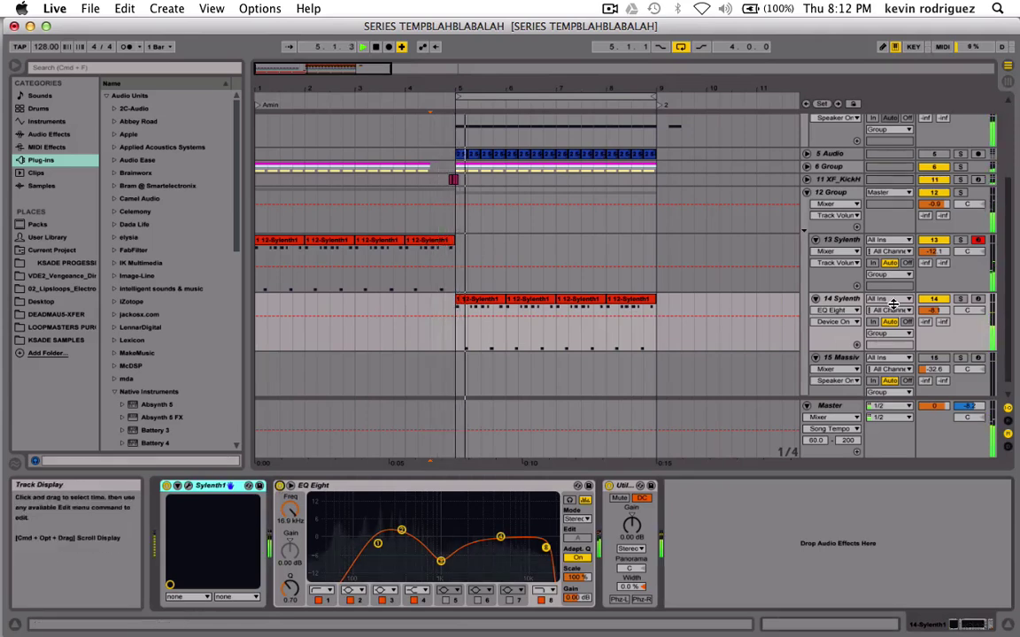
pyautogui.click(960, 298)
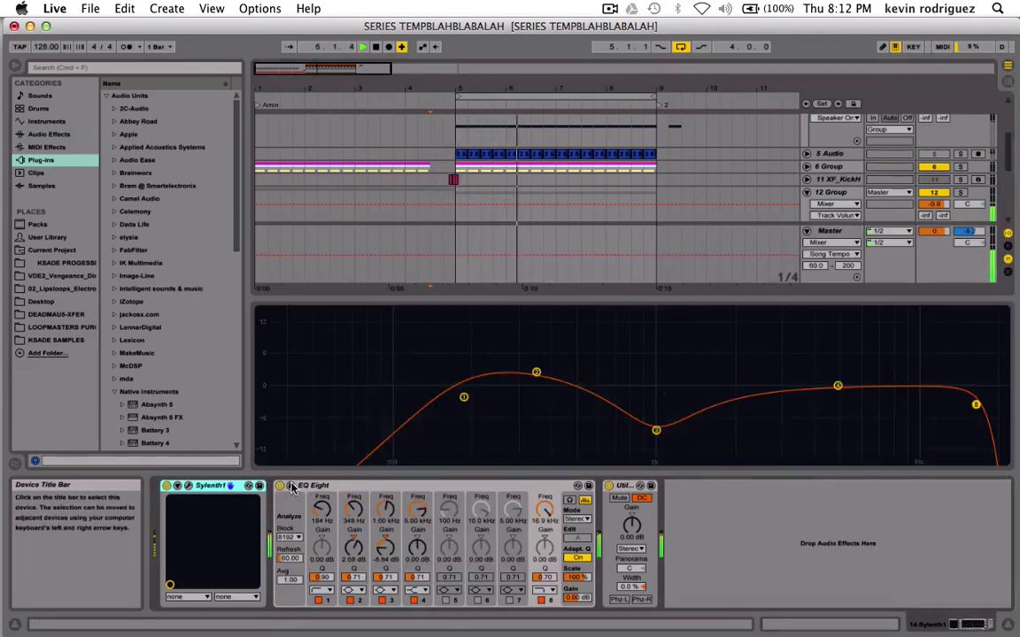
pyautogui.click(577, 485)
# Set EQ Eight's band 1 to 136 Hz, band 3 to 1.05 kHz at -1.07 dB and band 2 to 370 Hz at 0.54 dB.
pyautogui.moveTo(462, 399); pyautogui.dragTo(430, 397)
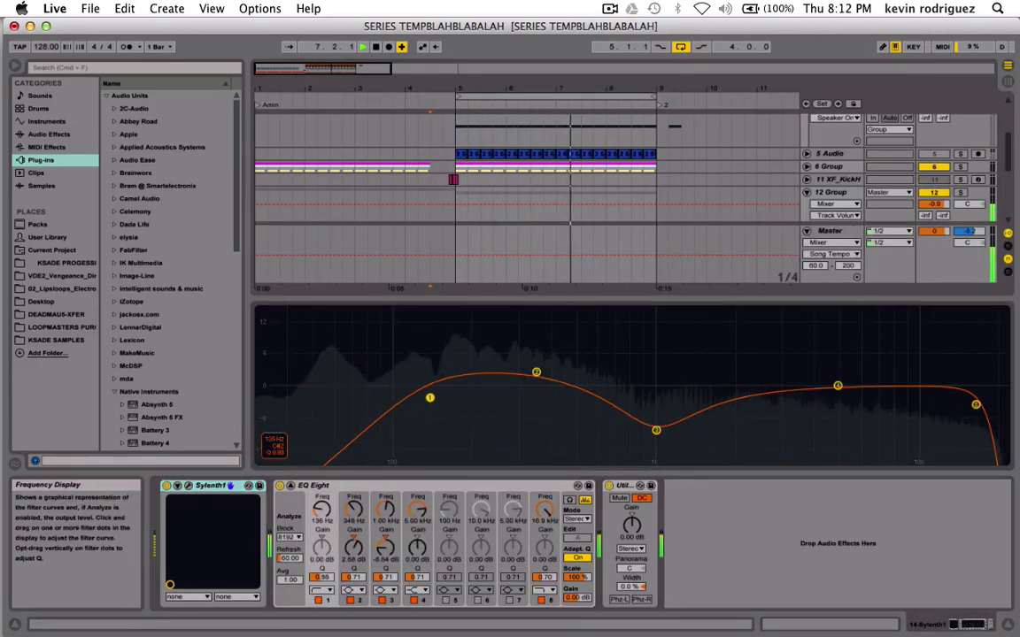
pyautogui.moveTo(656, 432); pyautogui.dragTo(660, 394)
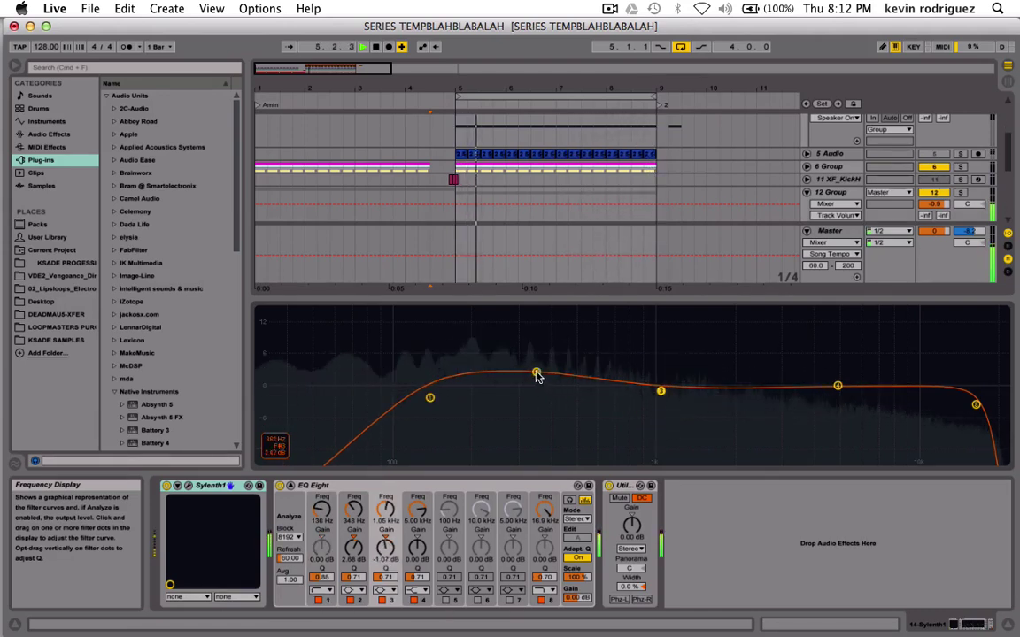
pyautogui.moveTo(538, 373); pyautogui.dragTo(542, 383)
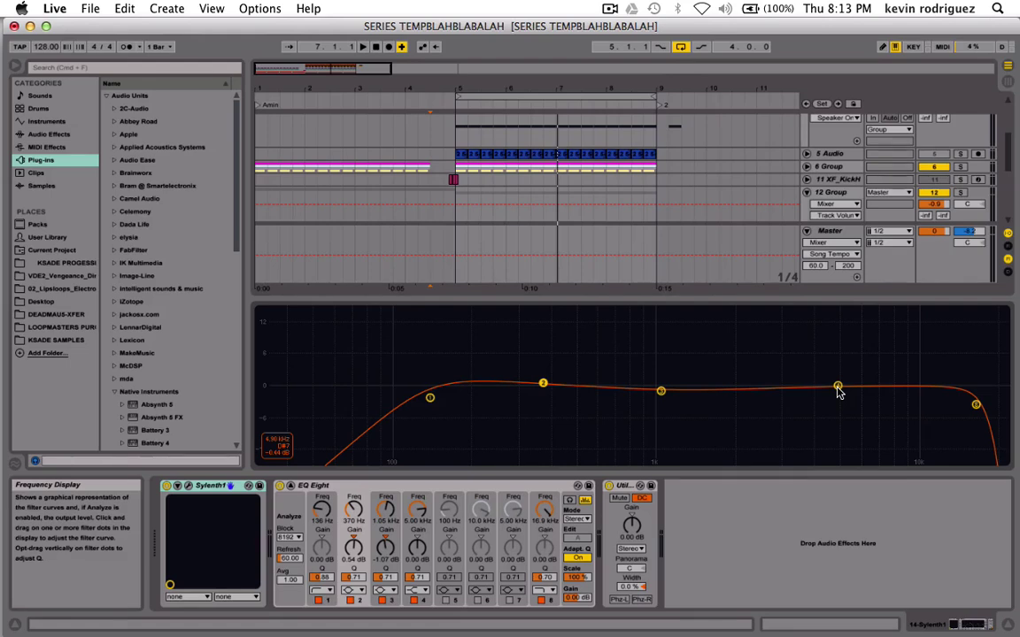
pyautogui.press('space')
pyautogui.click(545, 281)
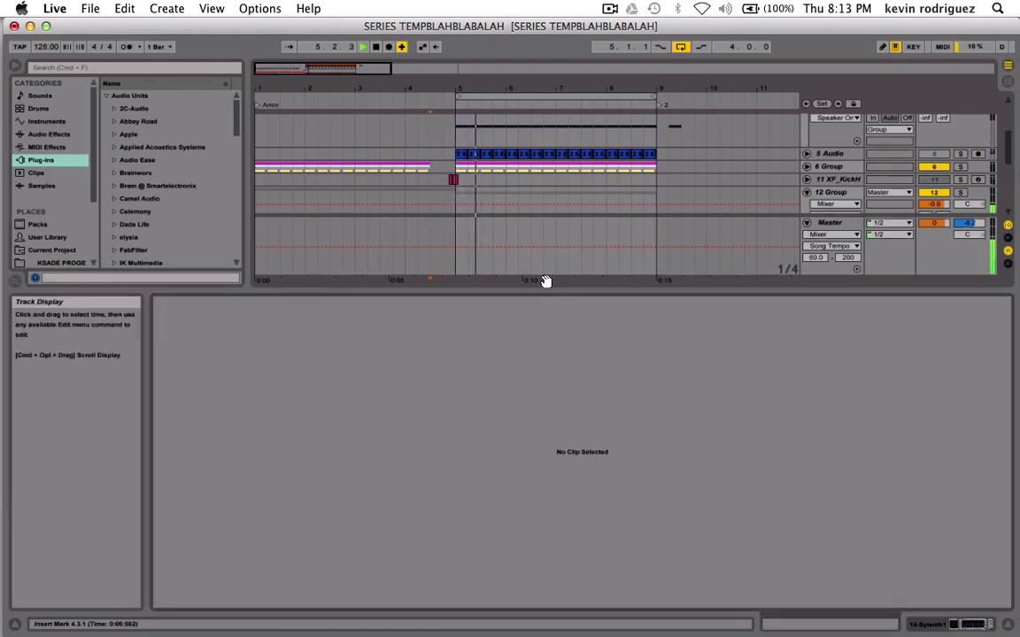
pyautogui.hotkey('shift', 'Tab')
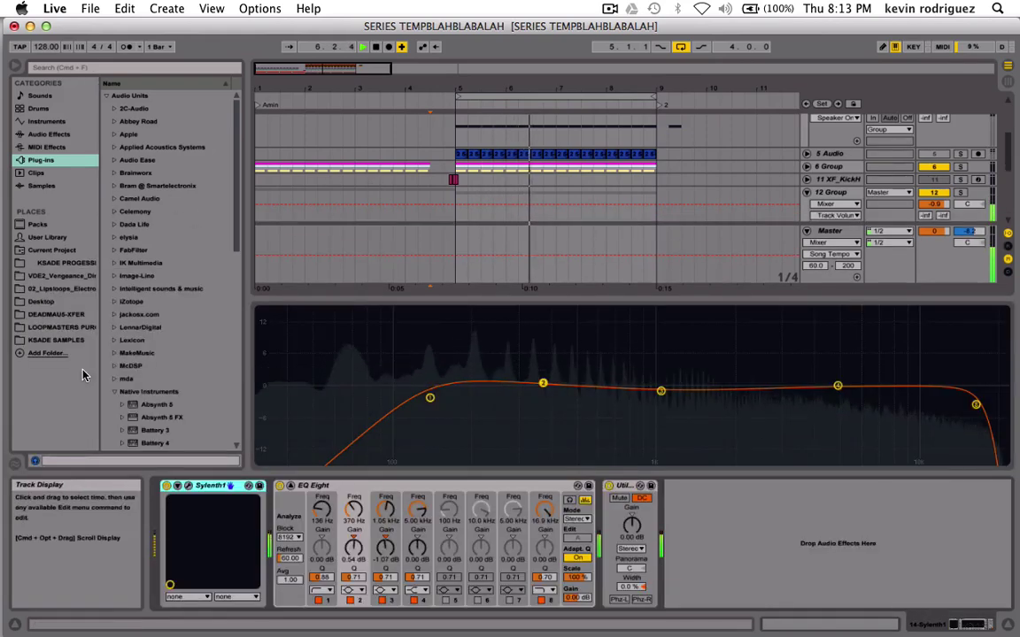
pyautogui.click(177, 486)
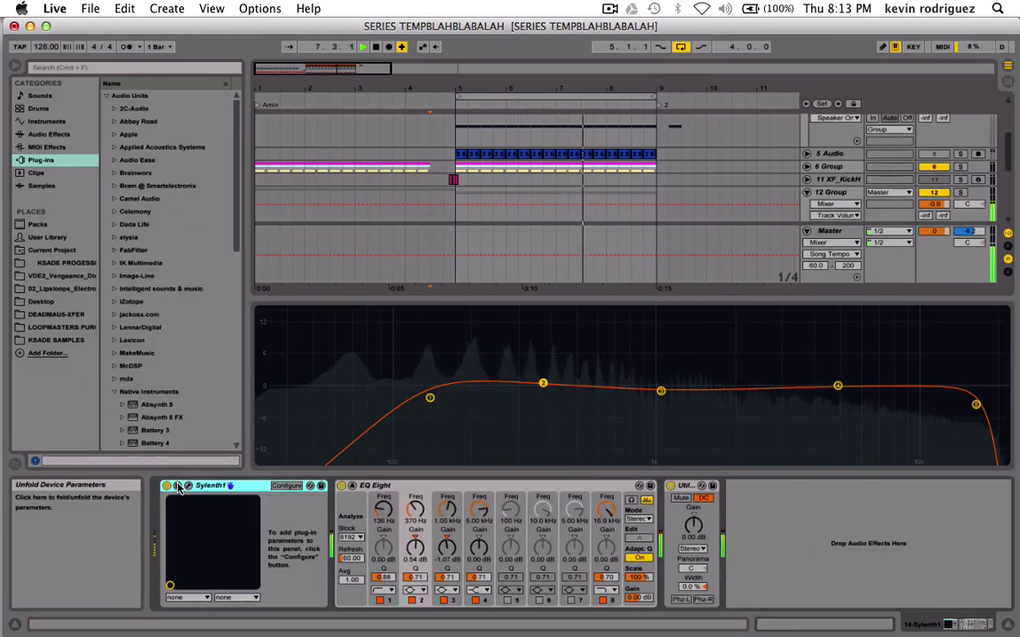
pyautogui.click(177, 486)
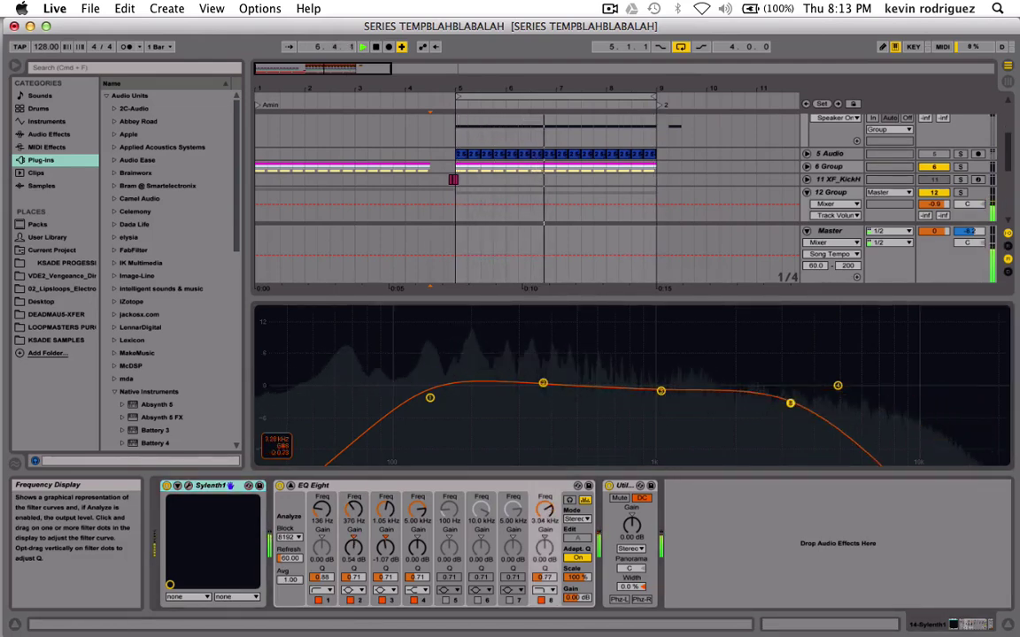
# Set EQ Eight's high-cut band 8 to 15.7 kHz with a Q of 0.11 and return the equalizer to its compact display.
pyautogui.moveTo(860, 398); pyautogui.dragTo(904, 403)
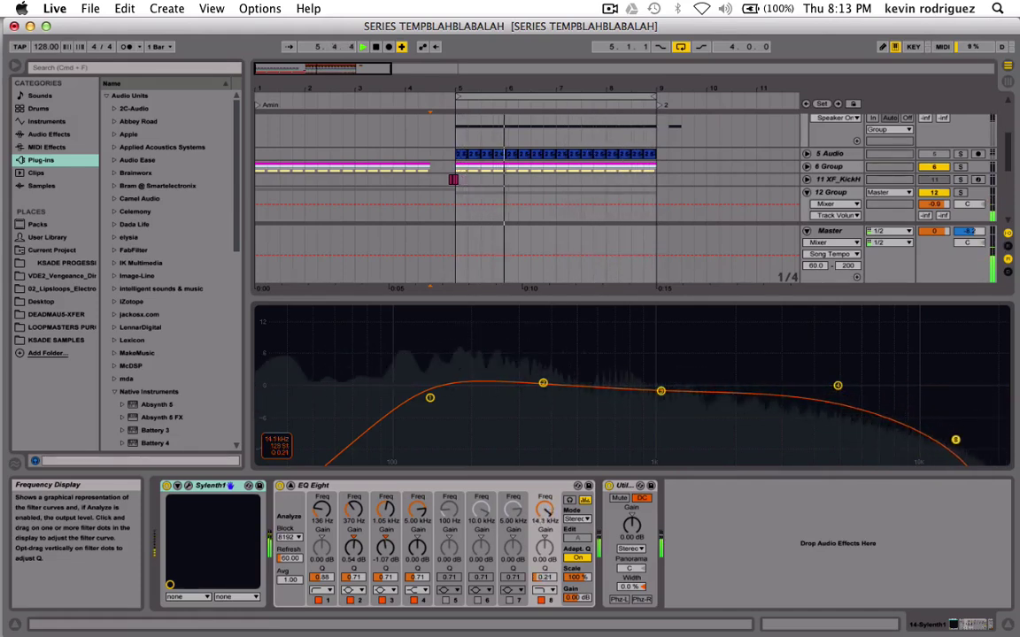
pyautogui.moveTo(977, 453); pyautogui.dragTo(968, 460)
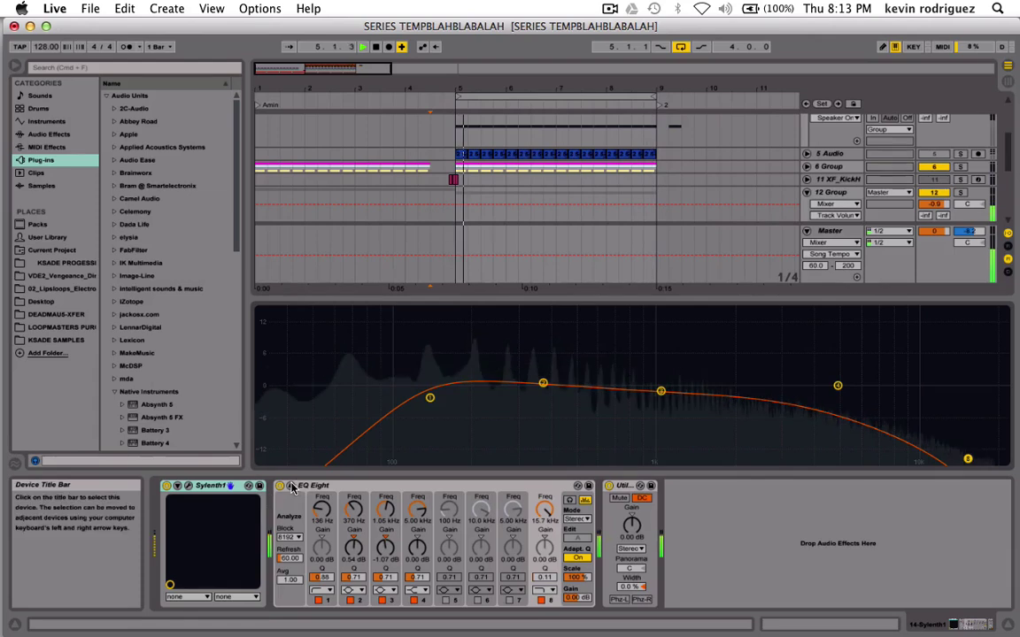
pyautogui.click(577, 485)
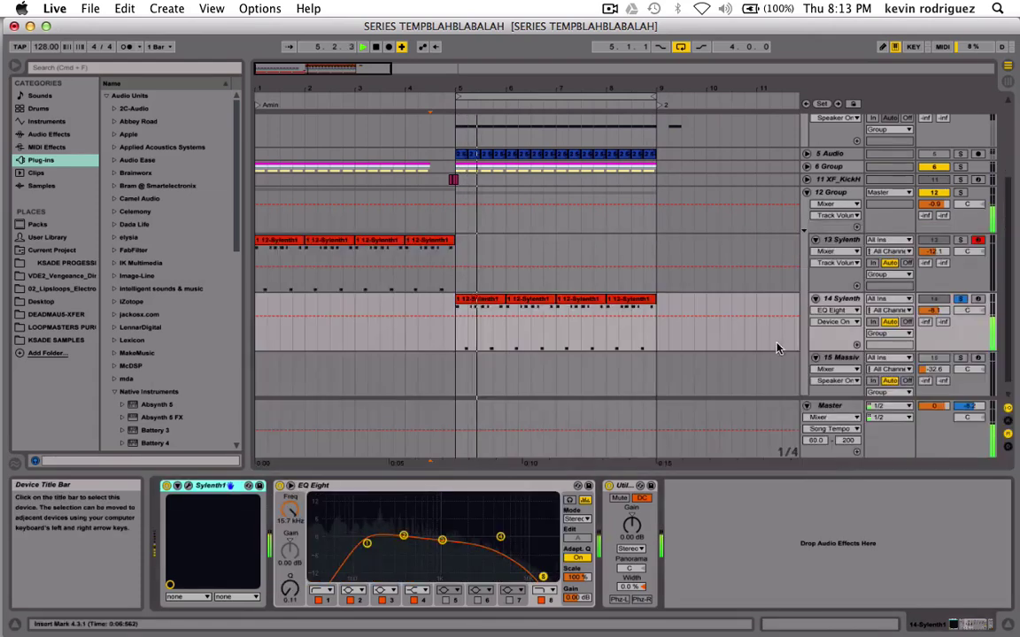
# Take the 14 Sylenth track out of solo and duplicate the last 13 Sylenth clip four times to fill bars 5 to 8.
pyautogui.click(428, 246)
pyautogui.press('super+d')
pyautogui.press('super+d')
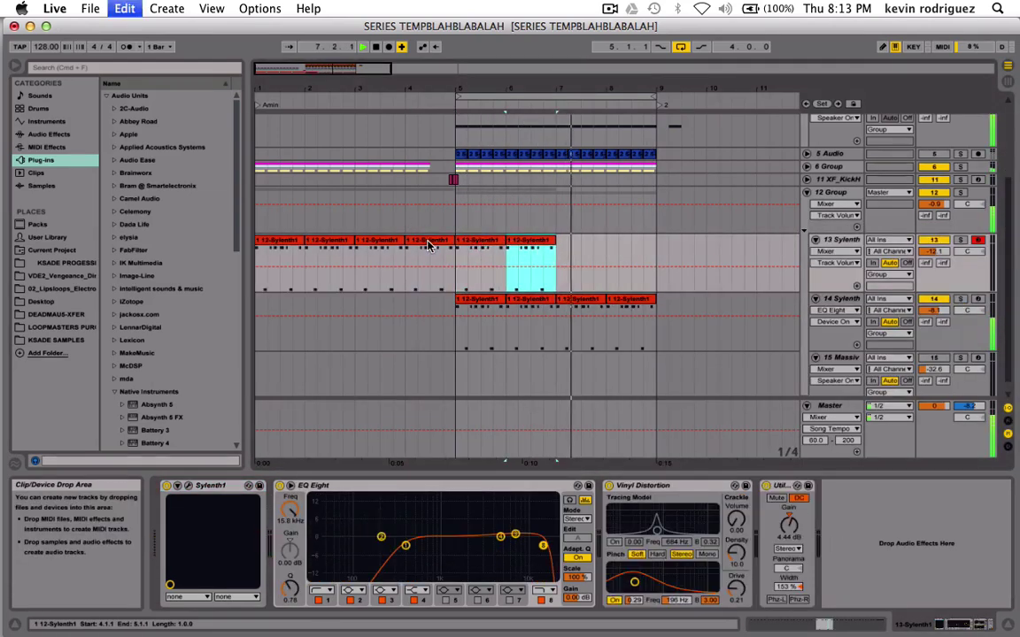
pyautogui.press('super+d')
pyautogui.press('super+d')
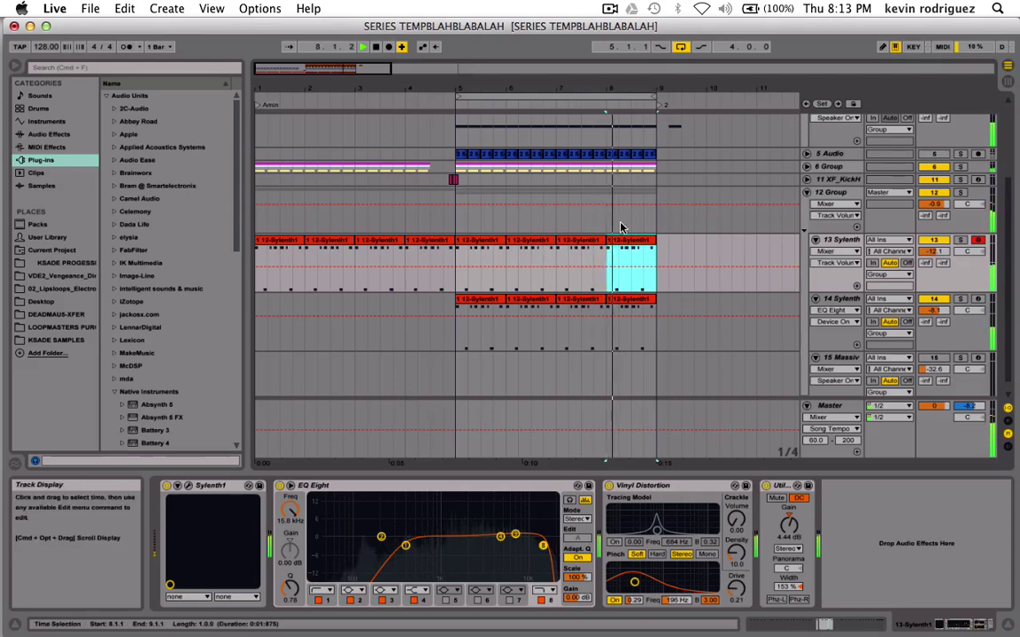
pyautogui.click(473, 270)
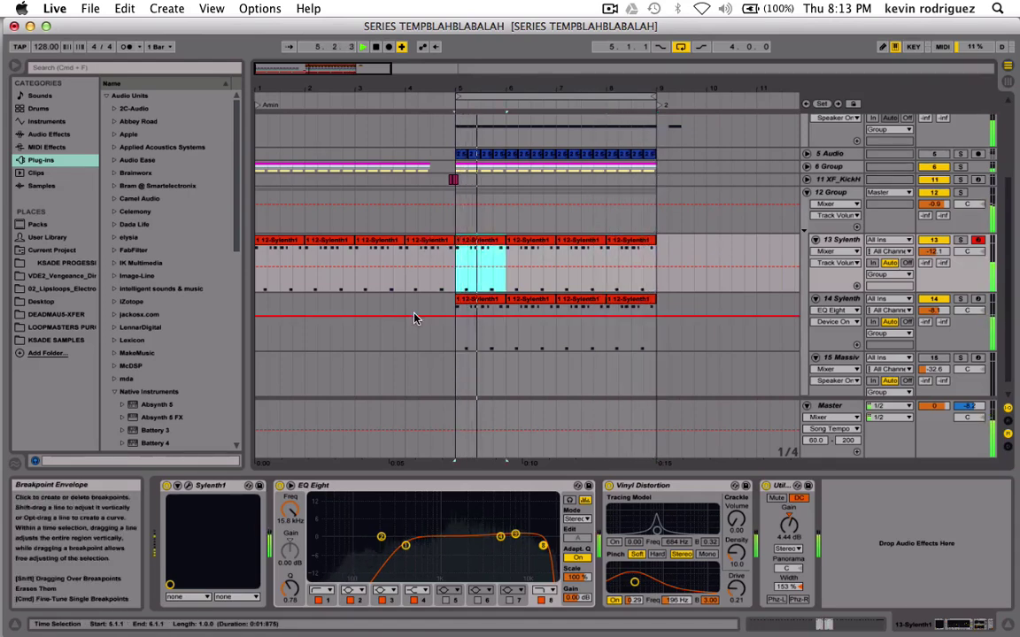
# Balance the 14 Sylenth track against 13 Sylenth during playback and set its volume to -18.1 dB.
pyautogui.moveTo(931, 316)
pyautogui.mouseDown()
pyautogui.moveTo(931, 350)
pyautogui.moveTo(931, 338)
pyautogui.mouseUp()
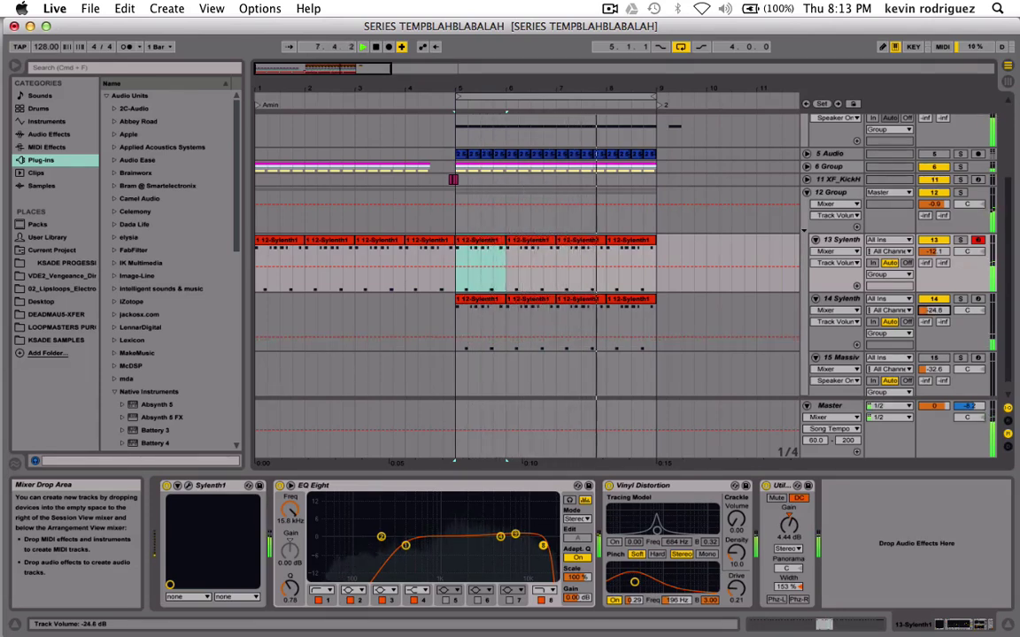
pyautogui.moveTo(934, 311); pyautogui.dragTo(934, 306)
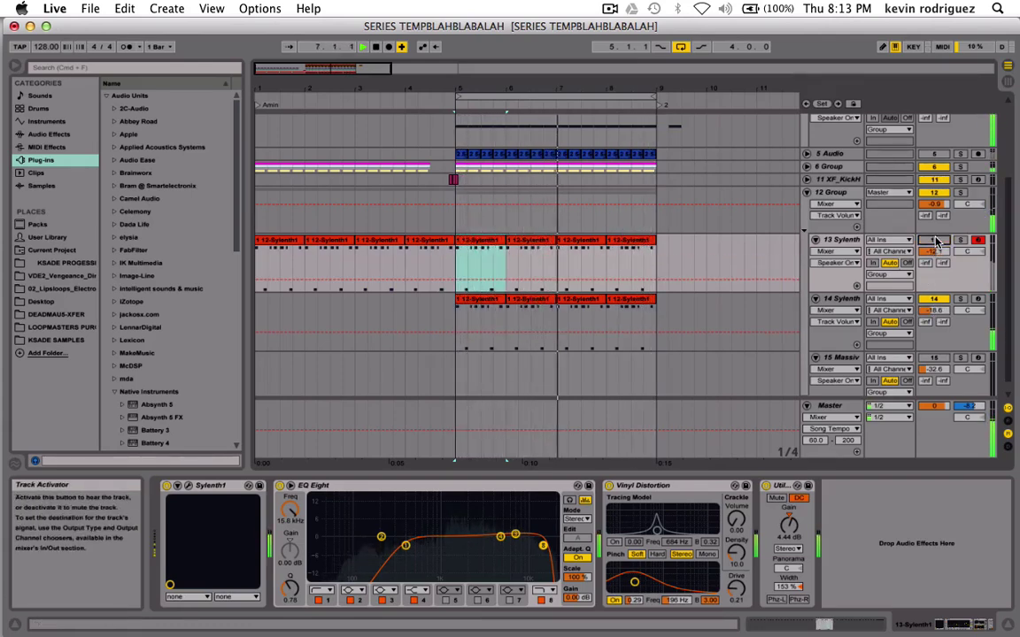
pyautogui.moveTo(933, 310); pyautogui.dragTo(934, 315)
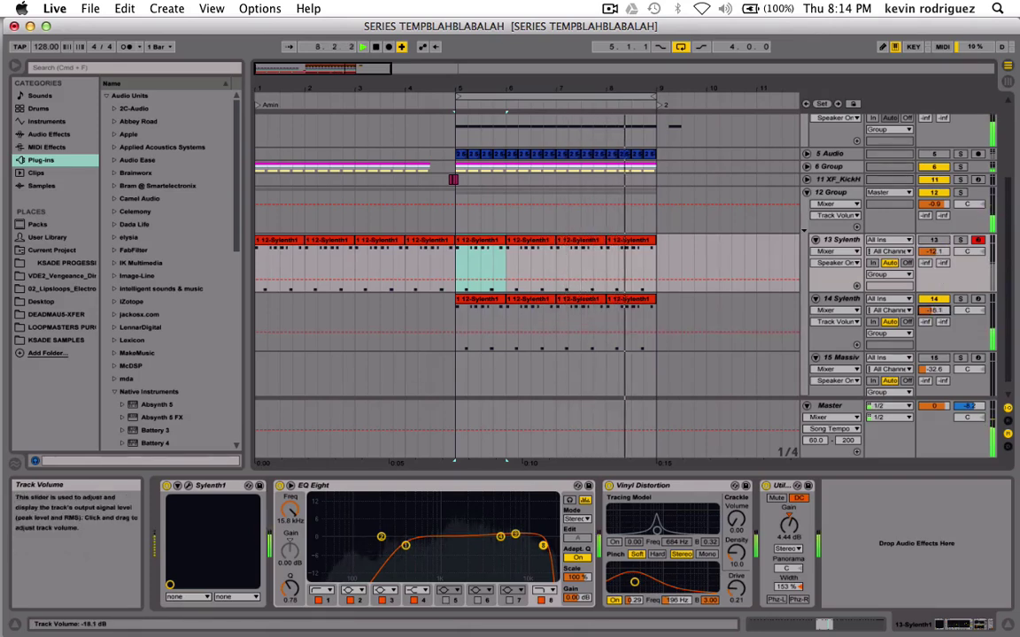
pyautogui.click(933, 314)
pyautogui.moveTo(934, 314); pyautogui.dragTo(933, 302)
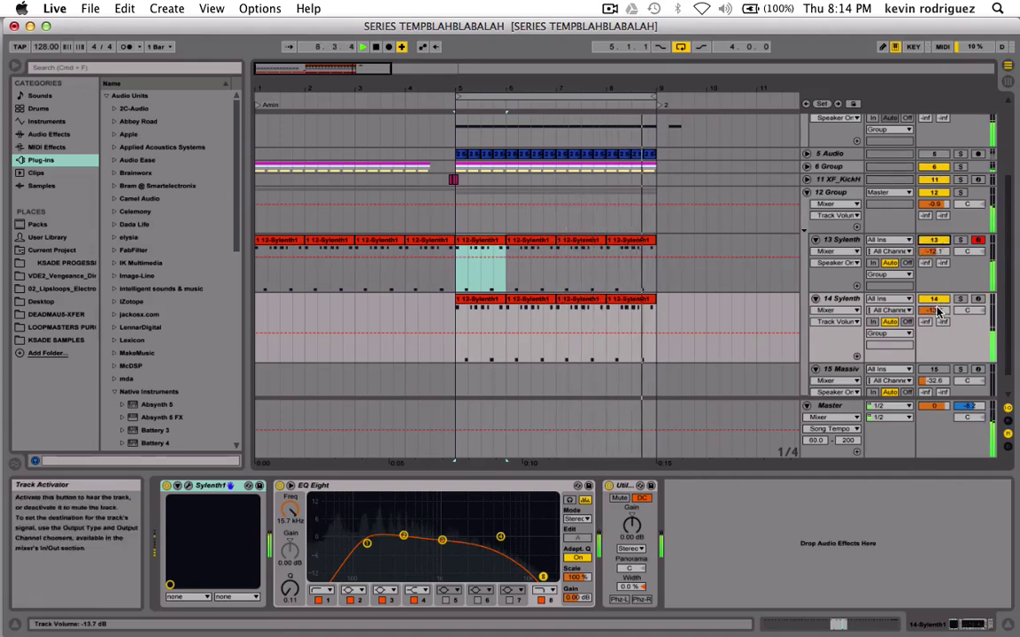
pyautogui.moveTo(933, 310); pyautogui.dragTo(934, 319)
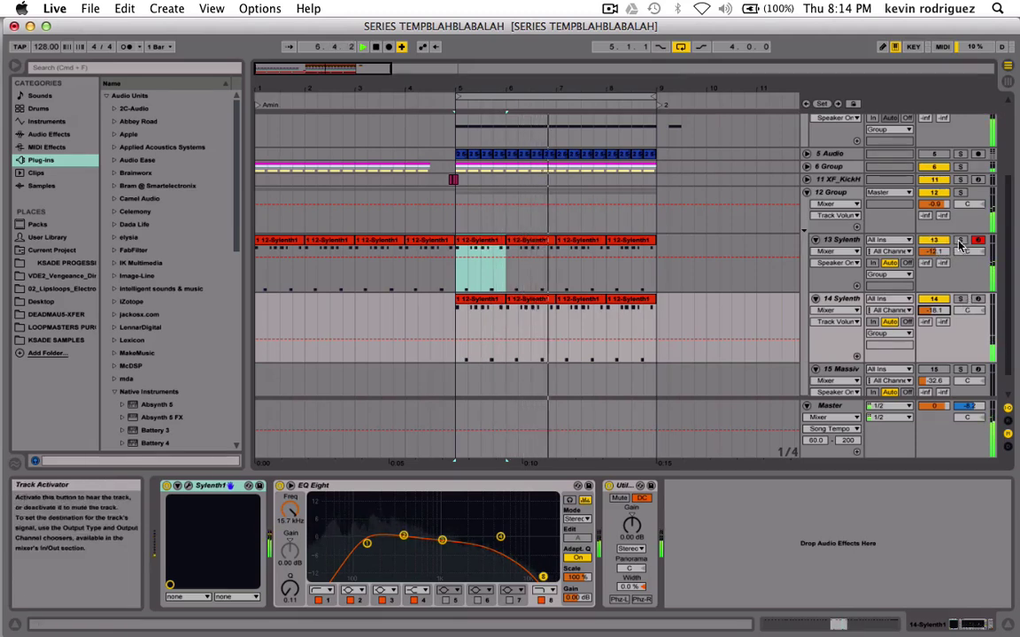
# Set the 14 Sylenth track's Utility width to 144 % and gain to 4.44 dB, auditioning the track in solo.
pyautogui.click(841, 298)
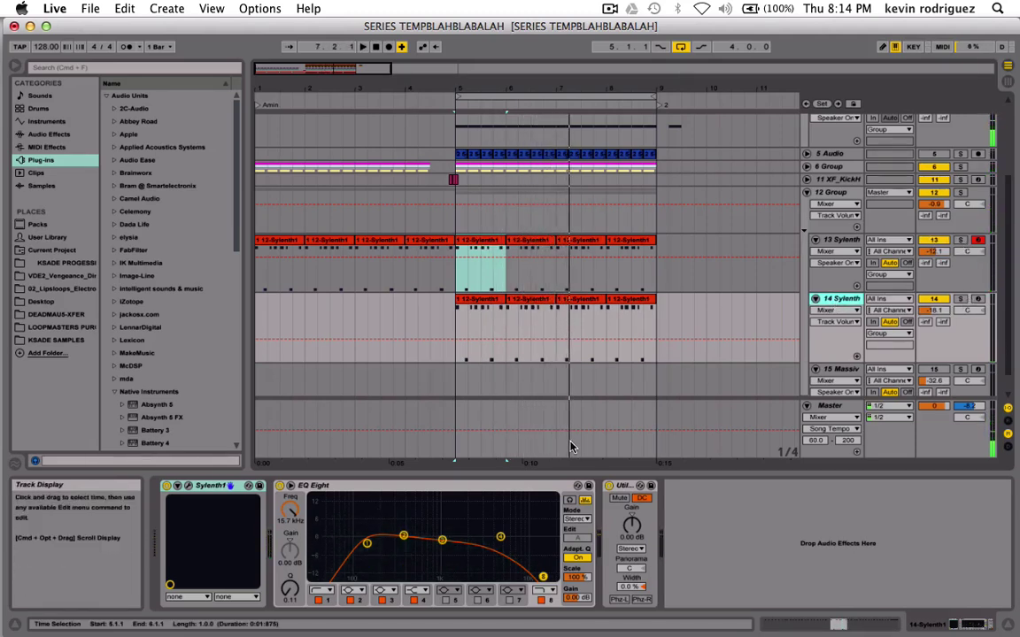
pyautogui.click(632, 588)
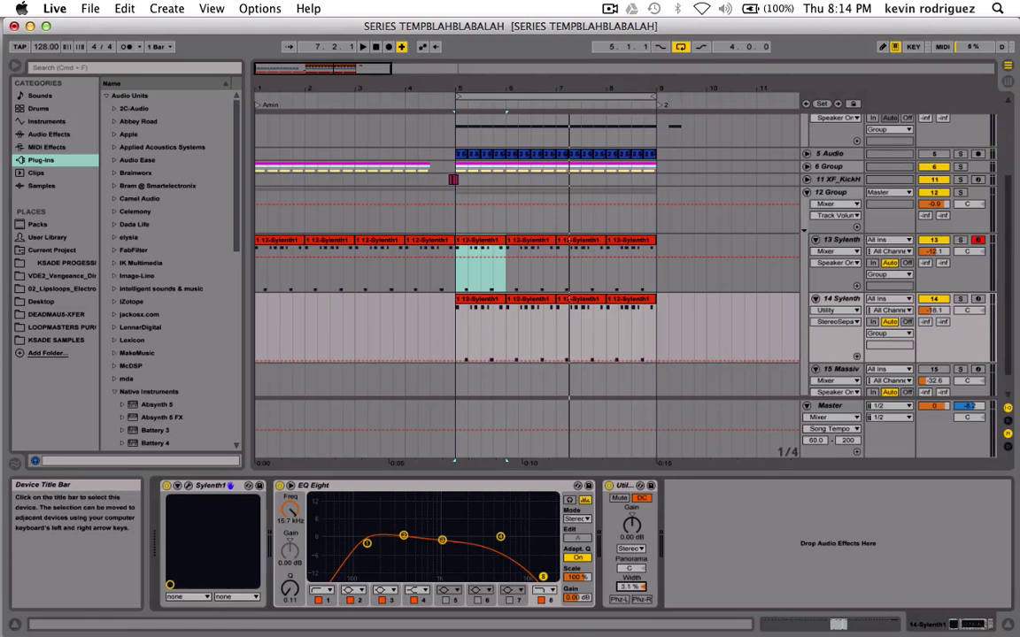
pyautogui.press('space')
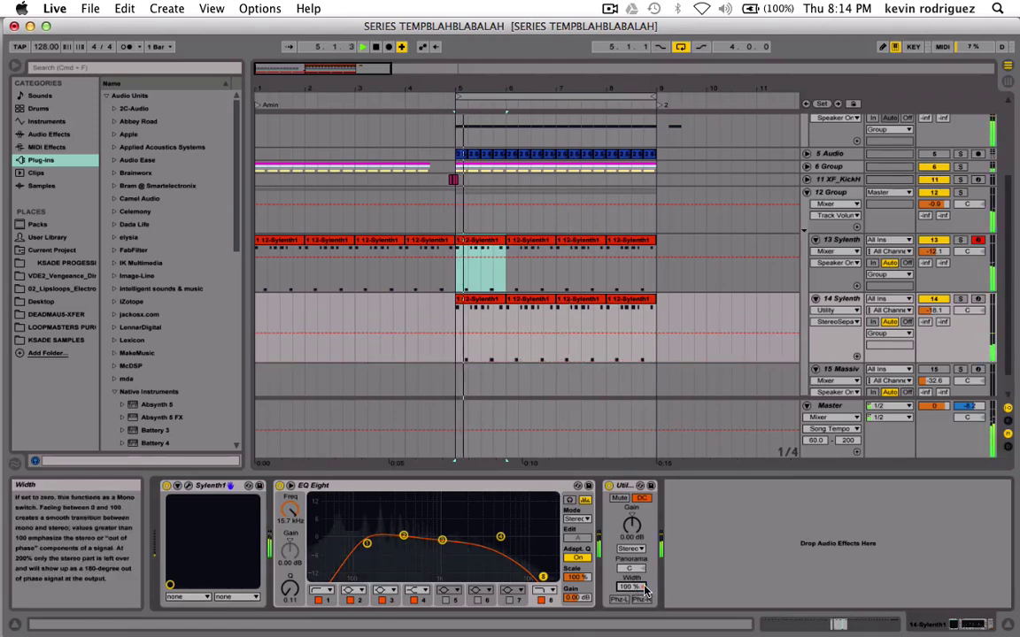
pyautogui.click(961, 298)
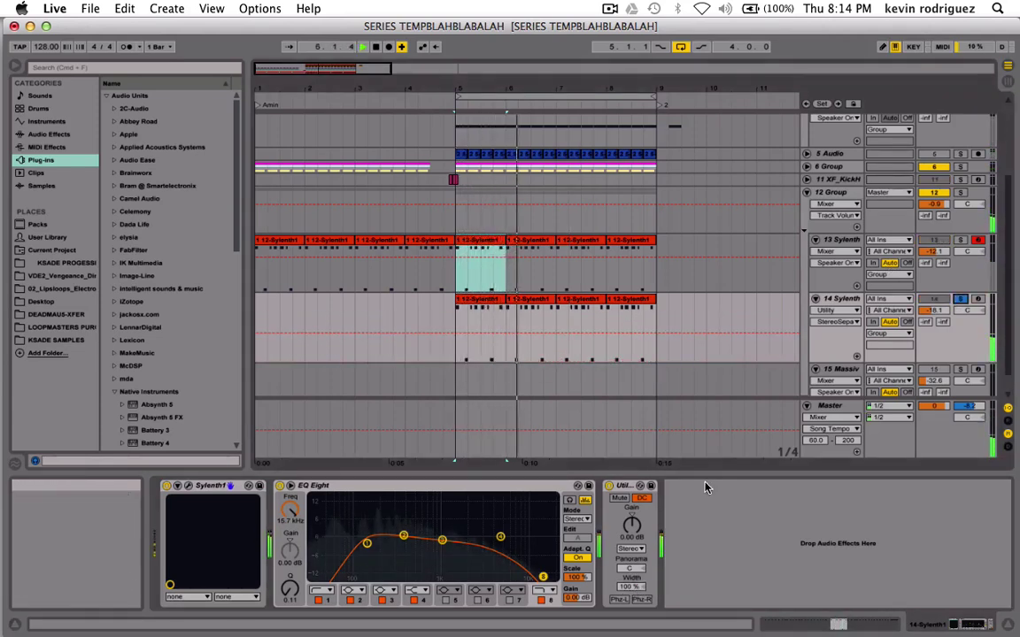
pyautogui.moveTo(622, 585); pyautogui.dragTo(622, 485)
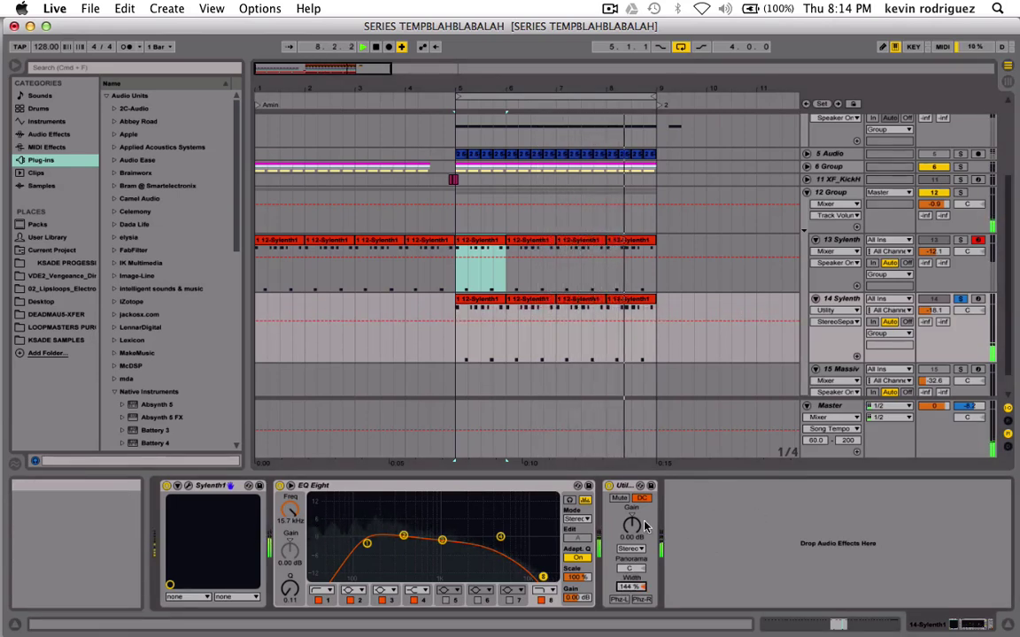
pyautogui.moveTo(631, 523); pyautogui.dragTo(631, 493)
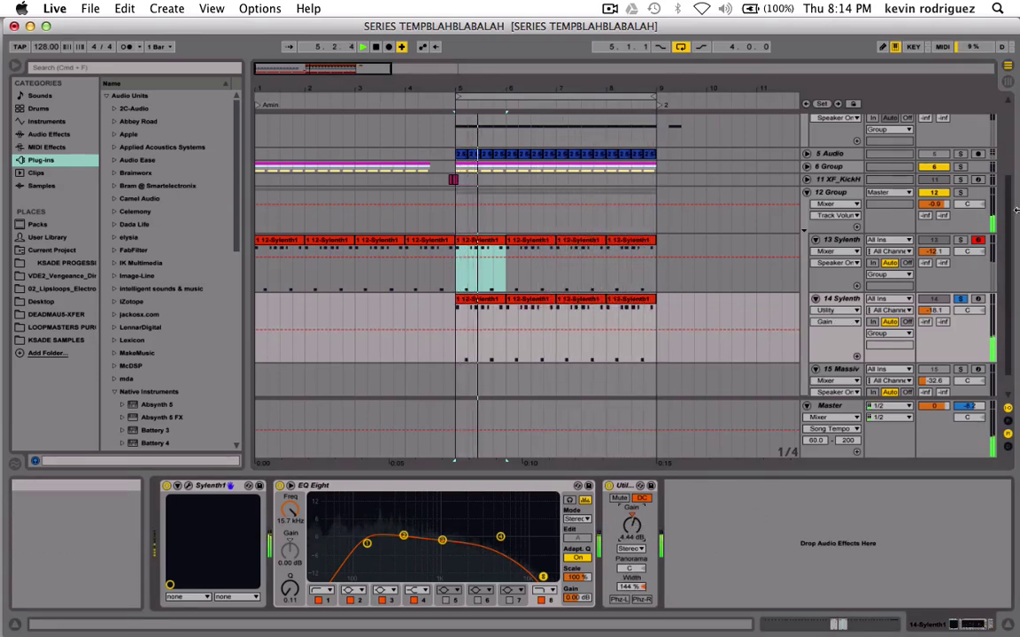
pyautogui.click(960, 300)
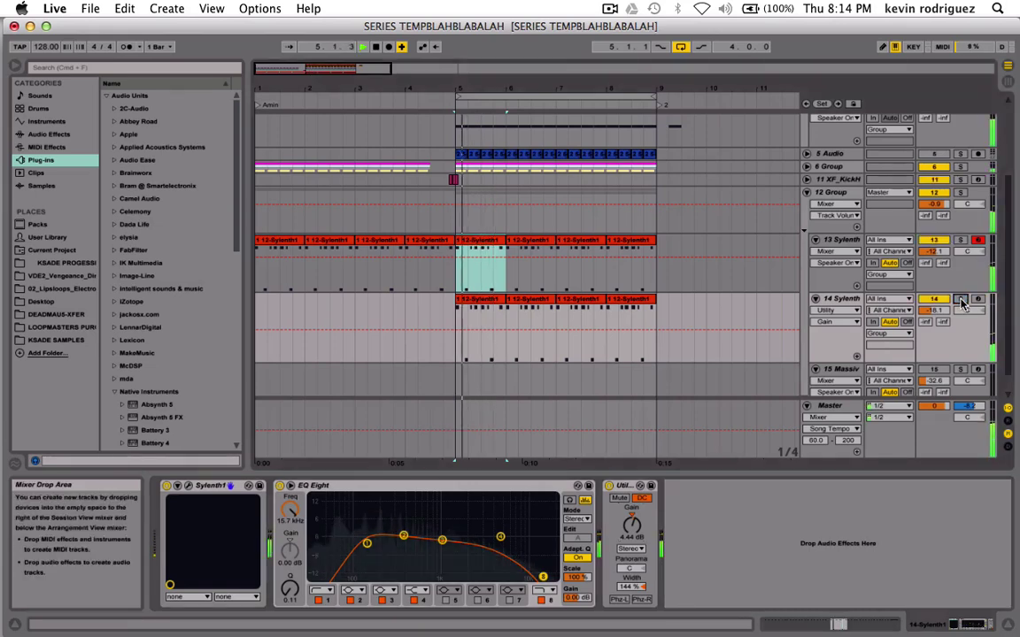
# Audition 13 Sylenth in solo and use Utility to pan it to 14L and the 14 Sylenth track to 12R.
pyautogui.click(961, 241)
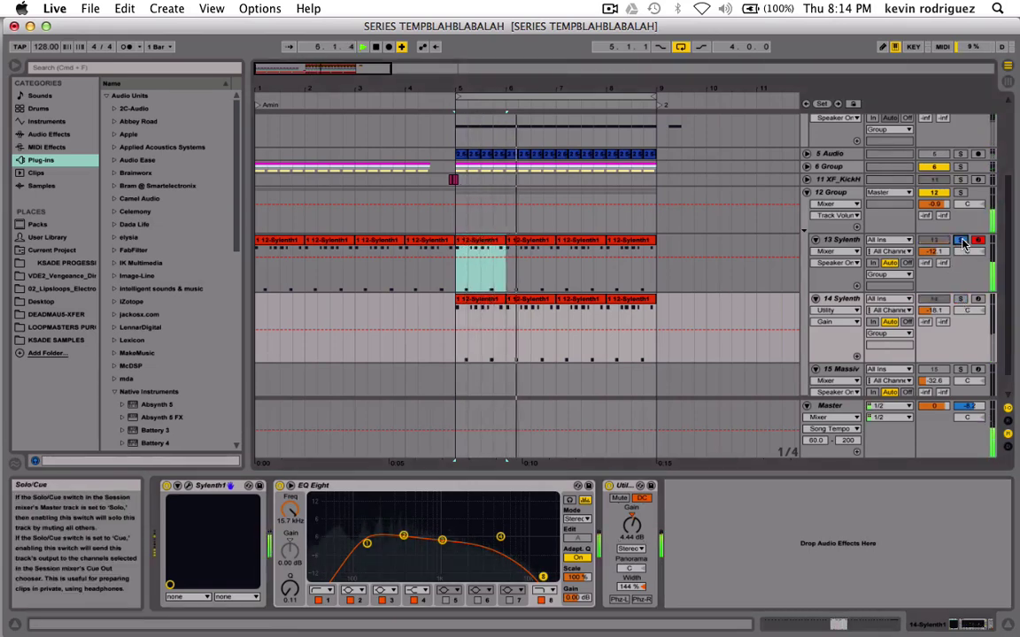
pyautogui.click(963, 242)
pyautogui.click(841, 240)
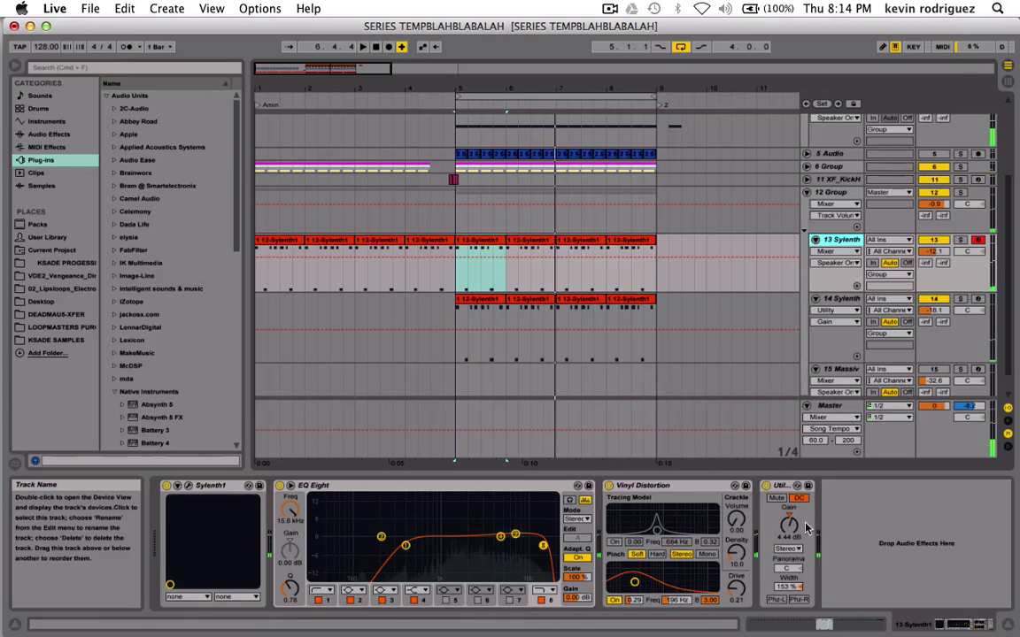
pyautogui.click(787, 568)
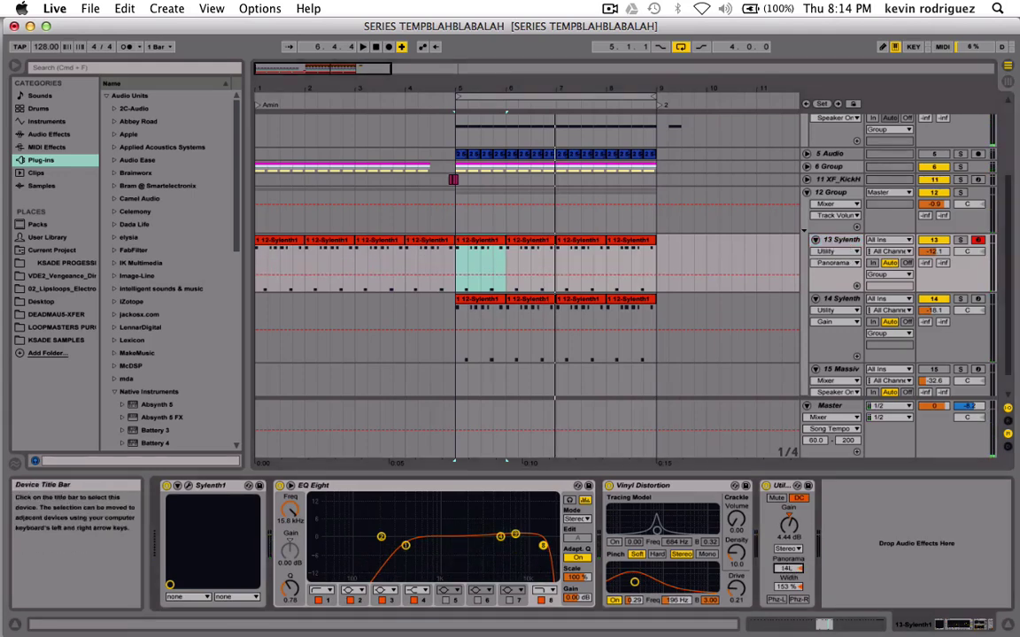
pyautogui.click(843, 355)
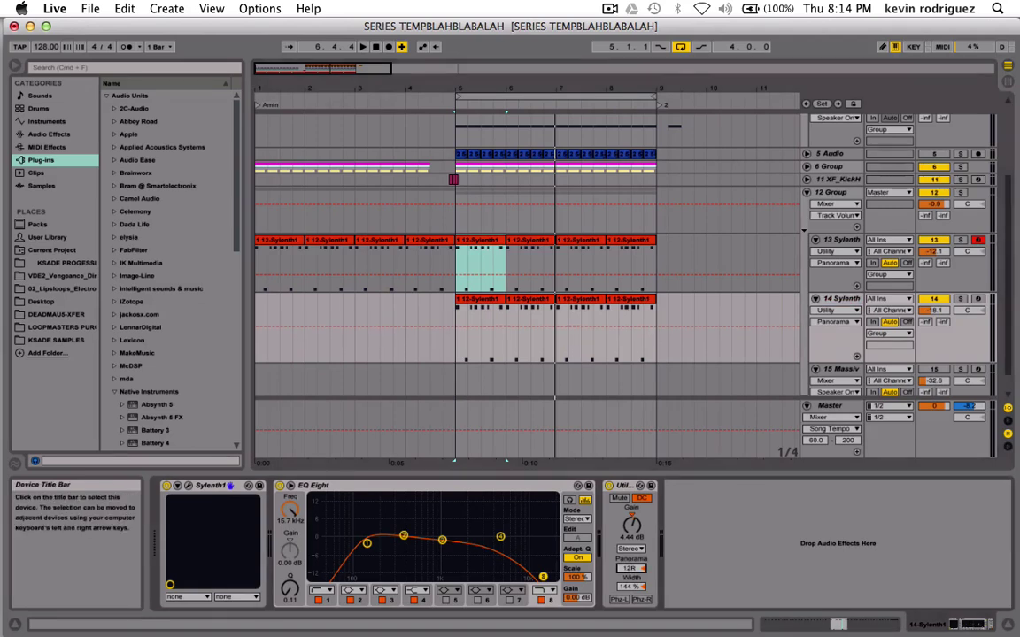
pyautogui.press('space')
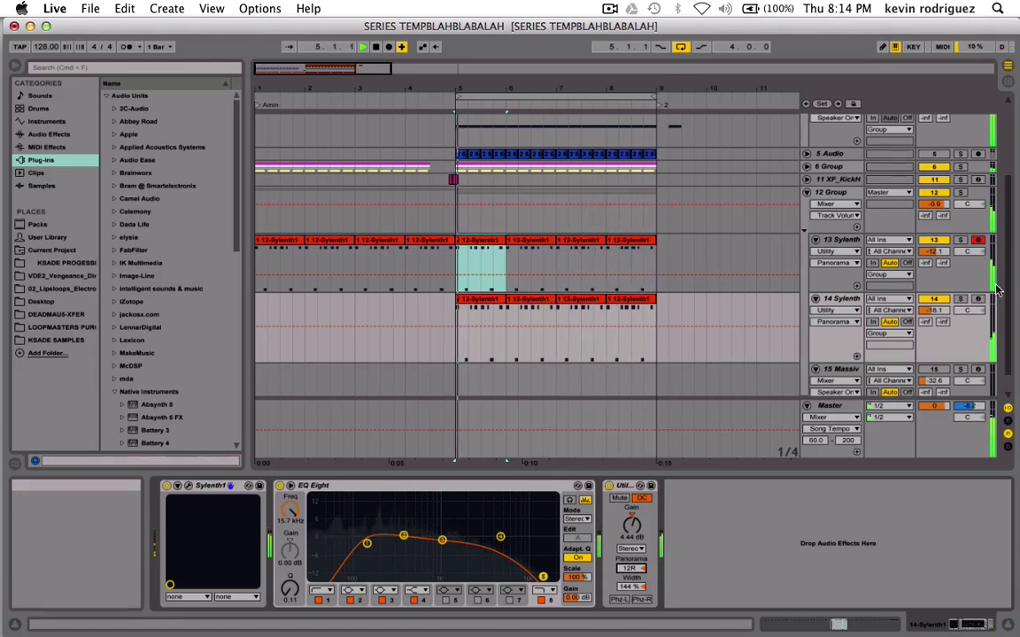
# Solo 14 Sylenth and set its EQ Eight band 1 to 250 Hz with Q 0.69 and band 2 to about 658 Hz at 4.34 dB.
pyautogui.click(366, 542)
pyautogui.moveTo(367, 543); pyautogui.dragTo(425, 525)
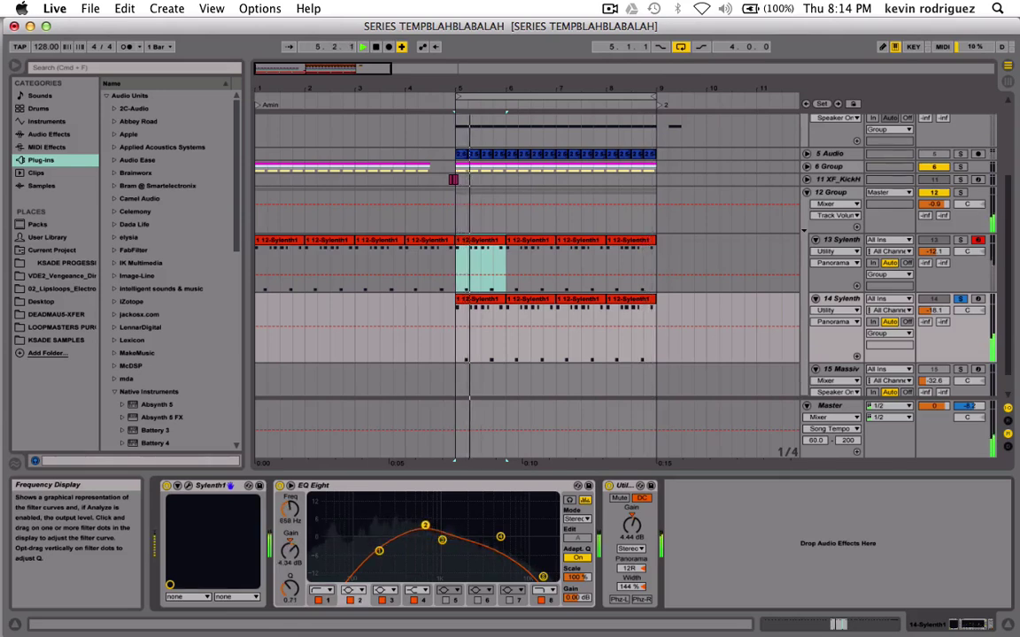
pyautogui.moveTo(379, 551); pyautogui.dragTo(381, 551)
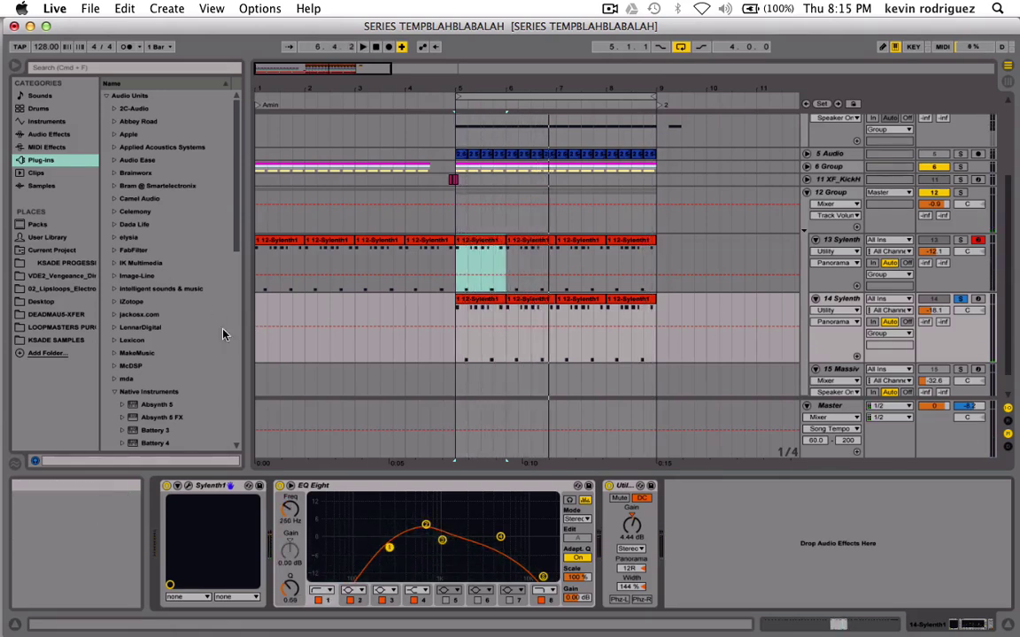
# Insert Vinyl Distortion between EQ Eight and Utility on 14 Sylenth with drive 0.31 and pinch 0.62 at 590 Hz, and take the track out of solo.
pyautogui.click(51, 135)
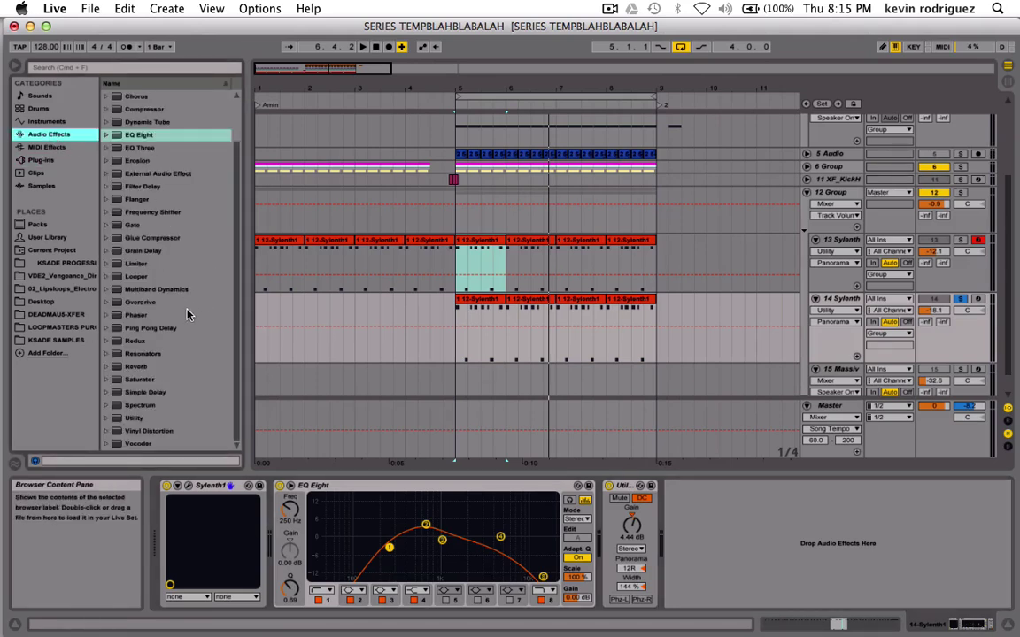
pyautogui.moveTo(149, 431); pyautogui.dragTo(587, 521)
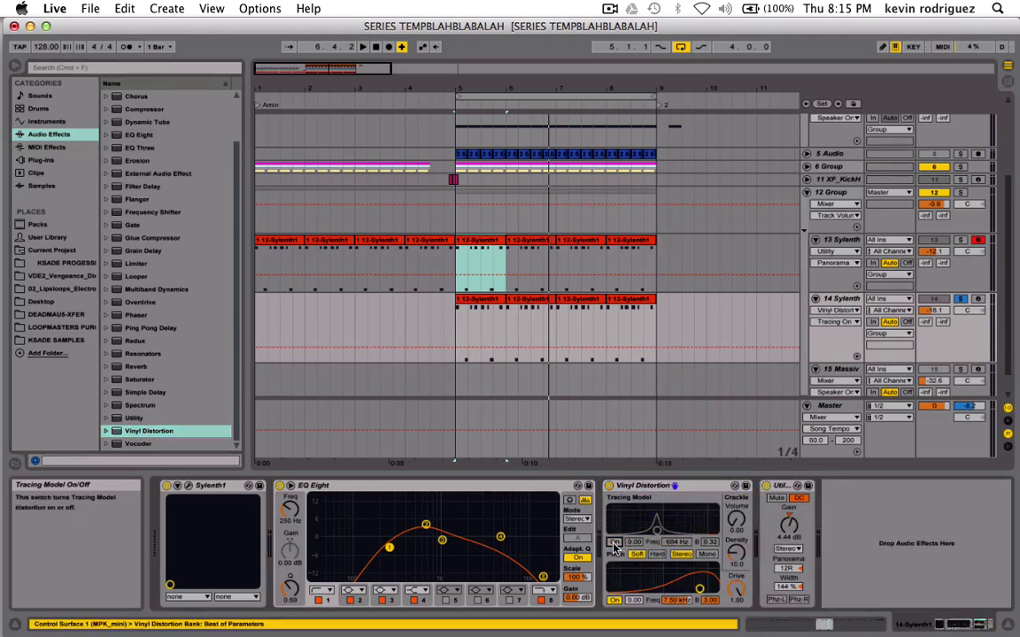
pyautogui.moveTo(692, 580); pyautogui.dragTo(653, 576)
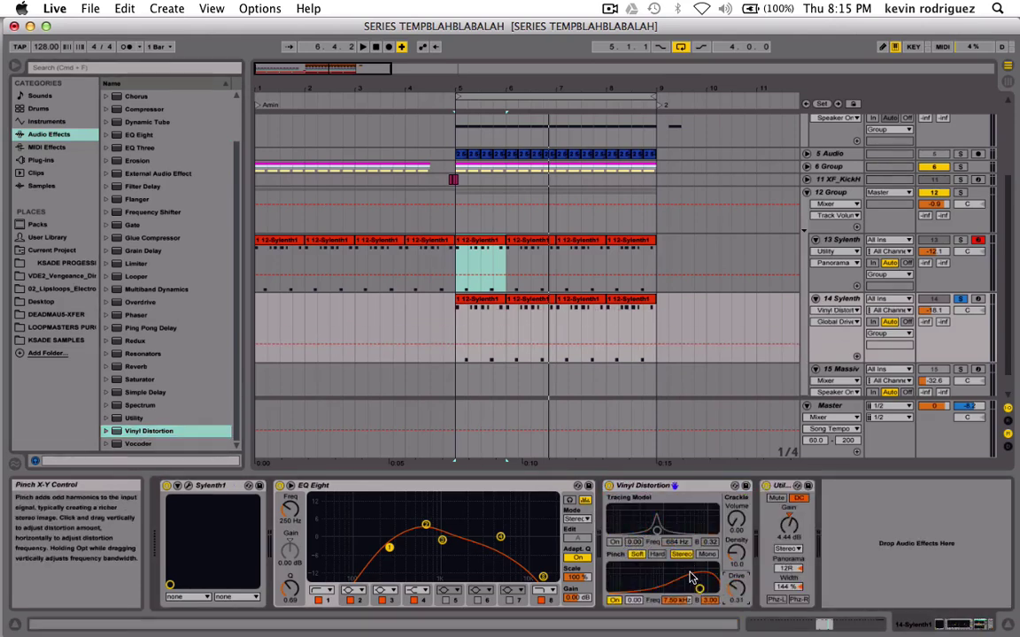
pyautogui.press('space')
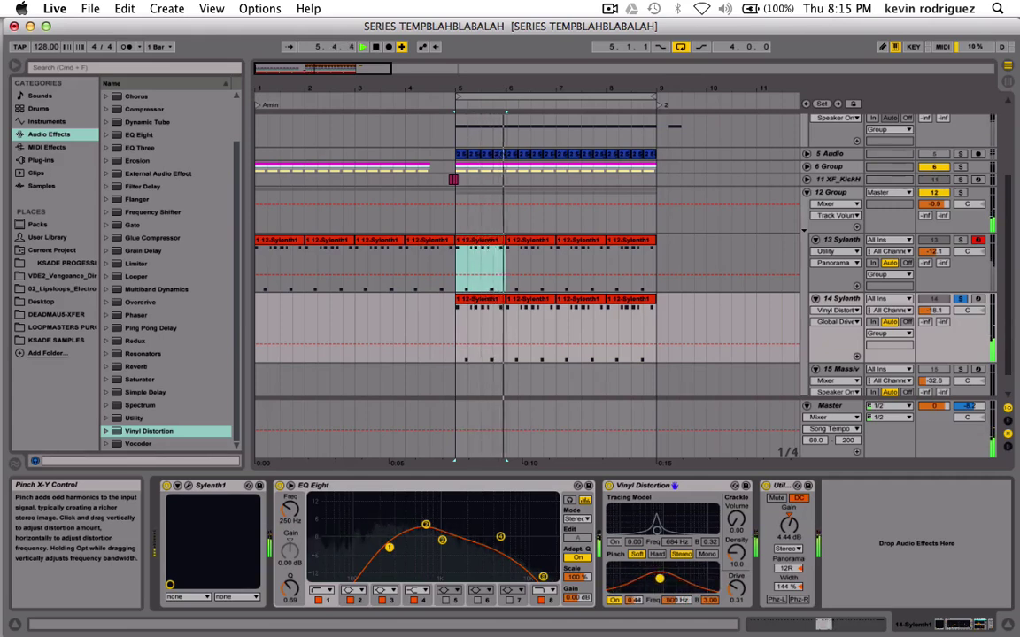
pyautogui.moveTo(652, 577); pyautogui.dragTo(654, 576)
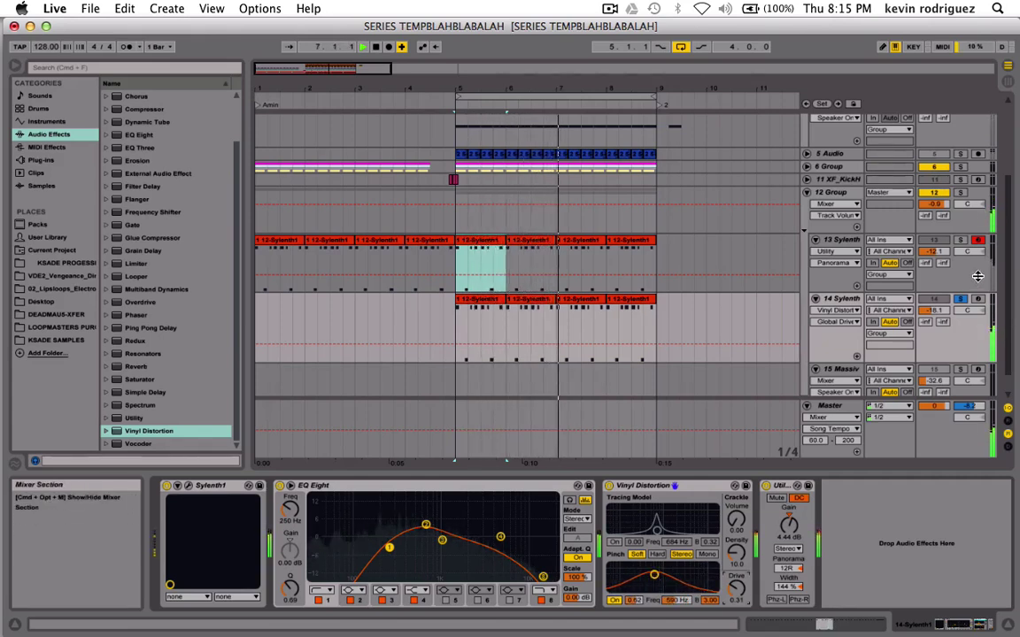
pyautogui.click(445, 325)
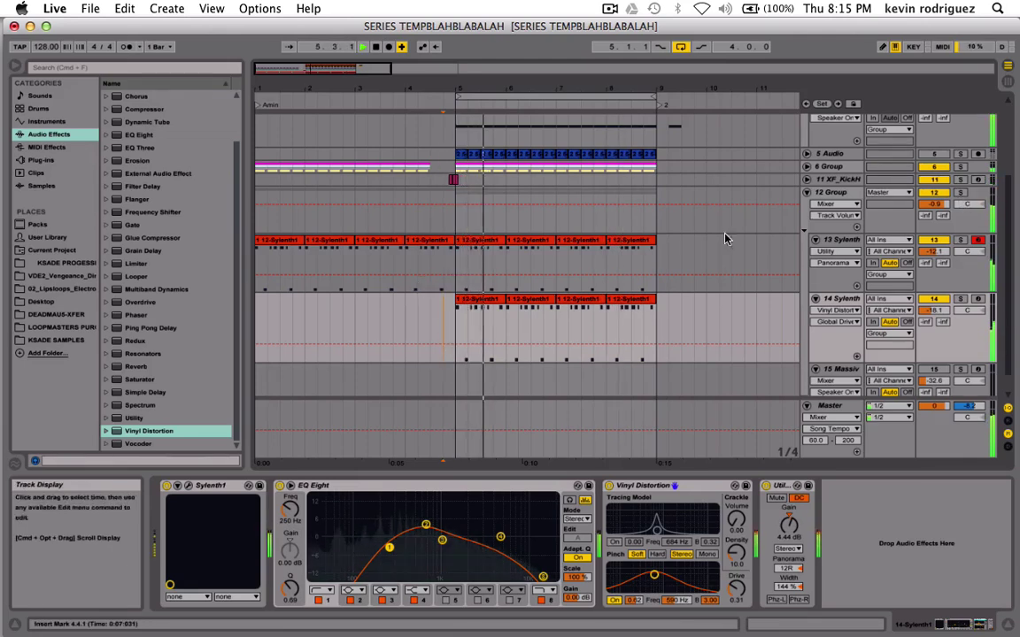
# Audition high-pass and low-pass modes on 12 Group's Auto Filter during playback, then set the low-pass to about 1.46 kHz with Q 0.48.
pyautogui.click(837, 193)
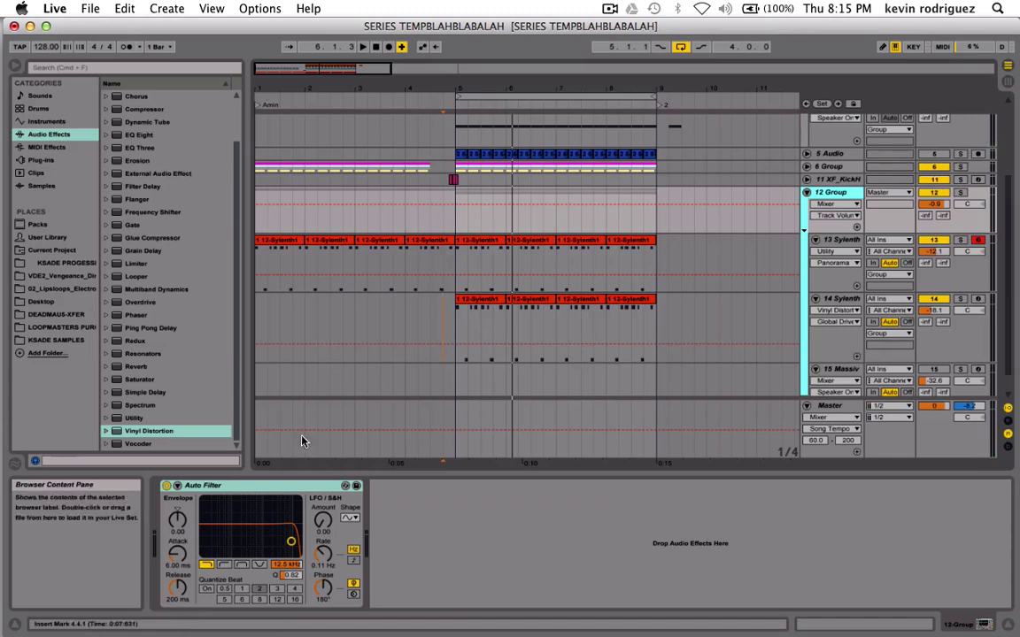
pyautogui.moveTo(290, 541); pyautogui.dragTo(239, 541)
pyautogui.press('space')
pyautogui.click(224, 565)
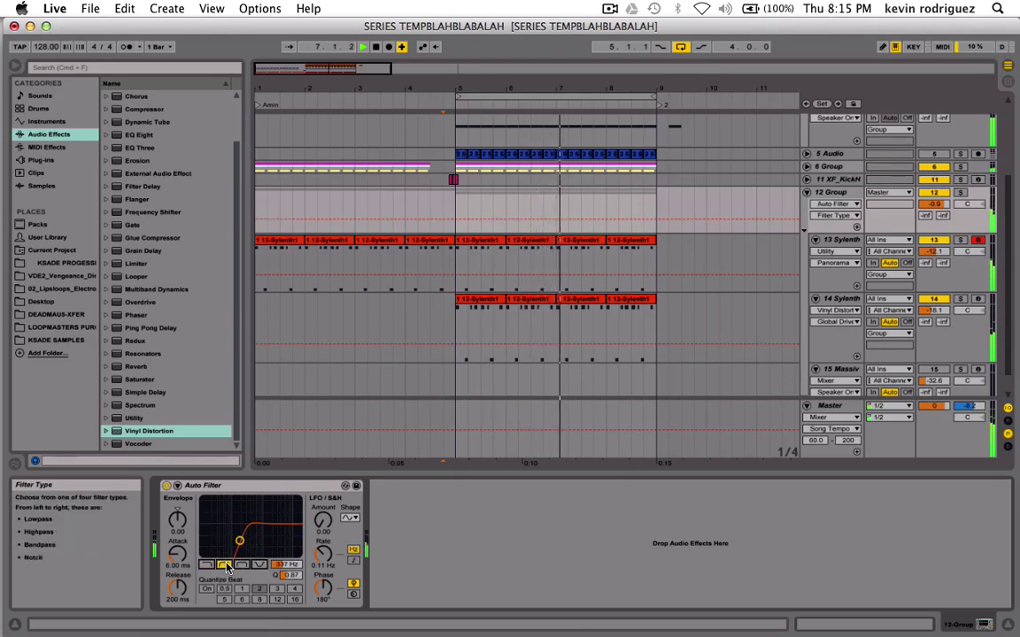
pyautogui.click(206, 564)
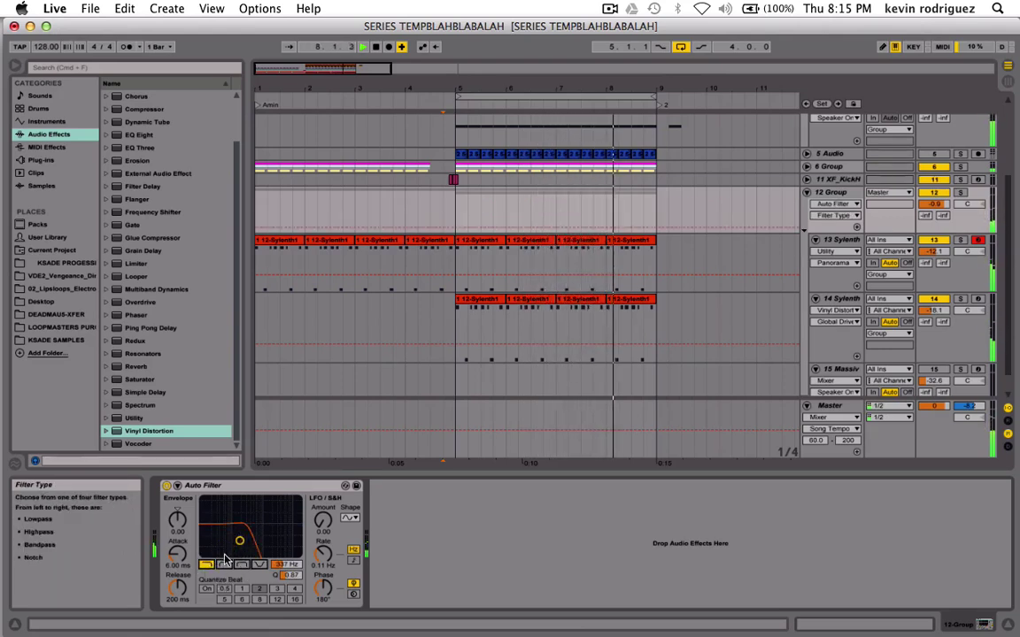
pyautogui.moveTo(239, 540)
pyautogui.mouseDown()
pyautogui.moveTo(284, 511)
pyautogui.moveTo(260, 547)
pyautogui.moveTo(240, 547)
pyautogui.mouseUp()
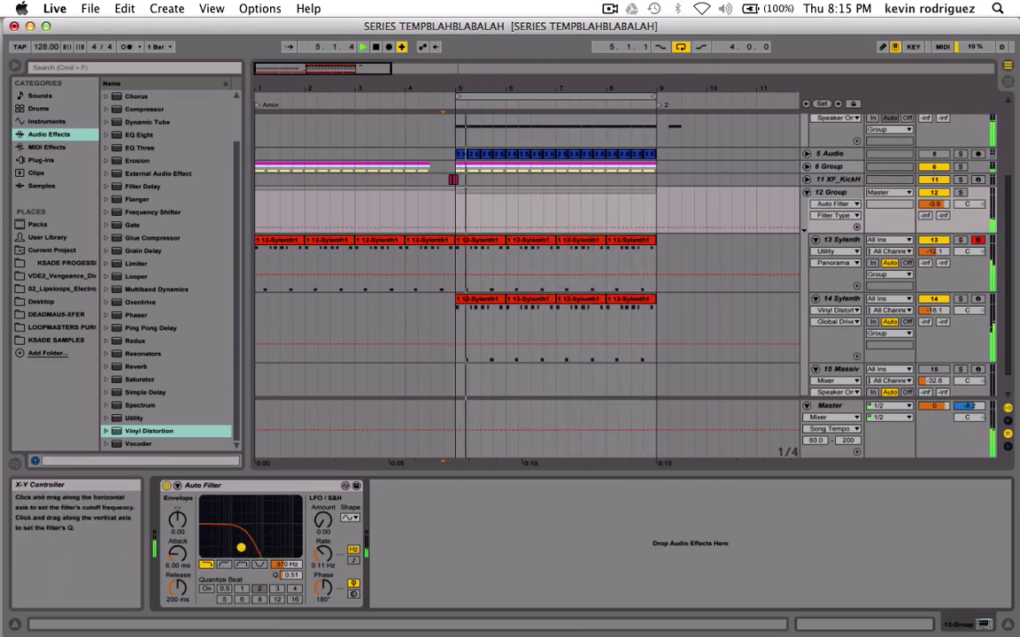
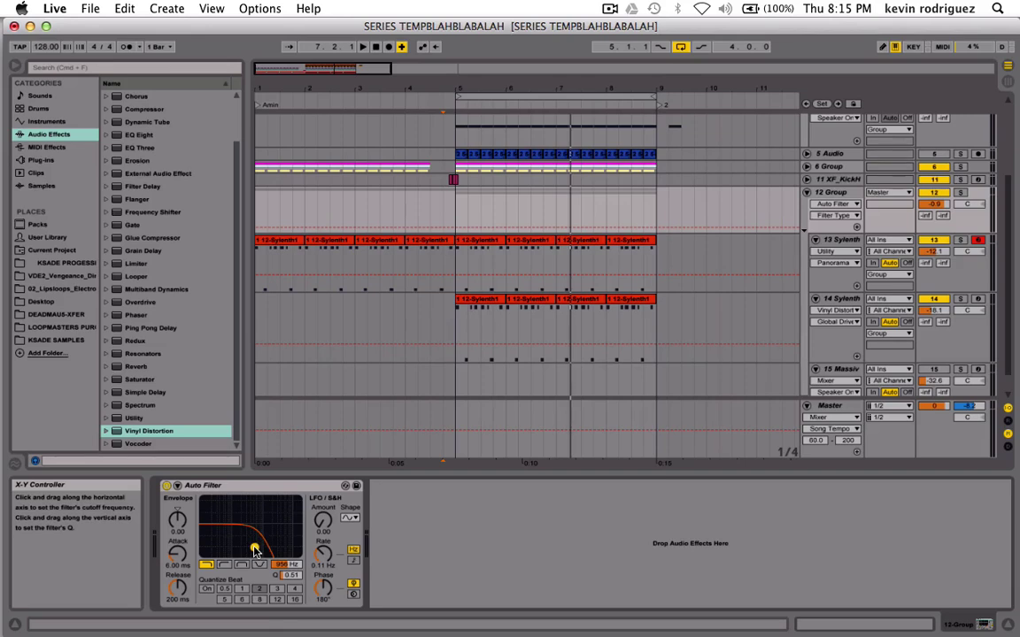
pyautogui.press('space')
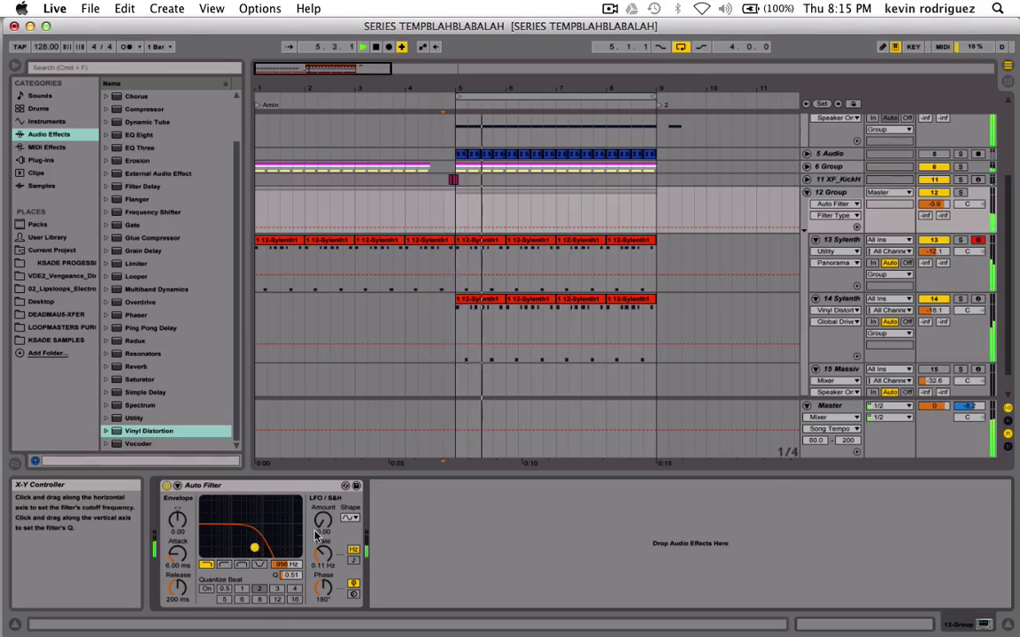
pyautogui.moveTo(254, 547); pyautogui.dragTo(260, 549)
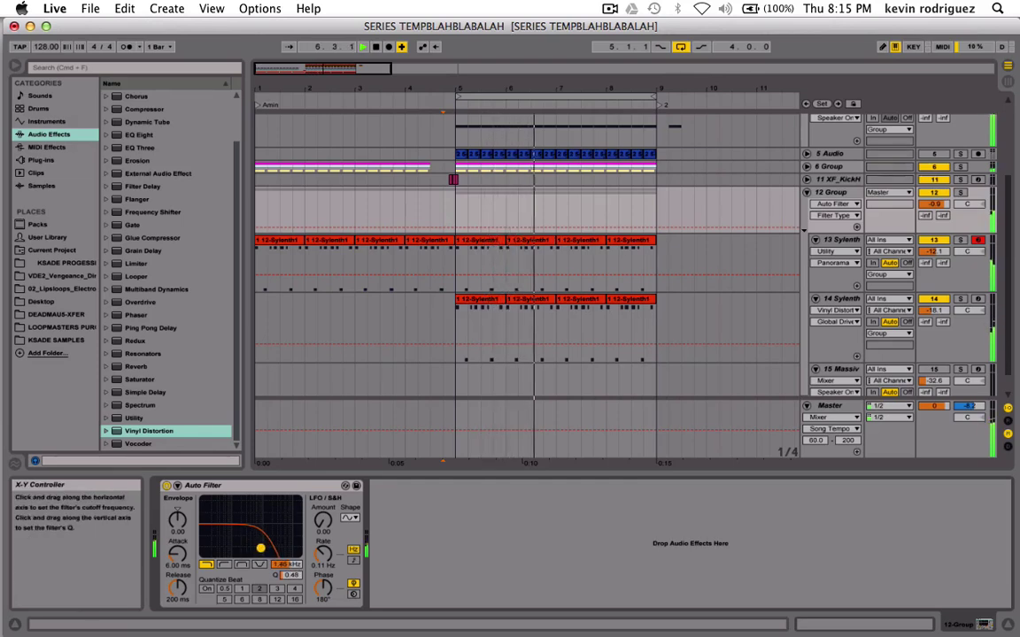
# Play from bar 1 and reset the Utility panorama to center on both the 13 Sylenth and 14 Sylenth tracks.
pyautogui.click(257, 326)
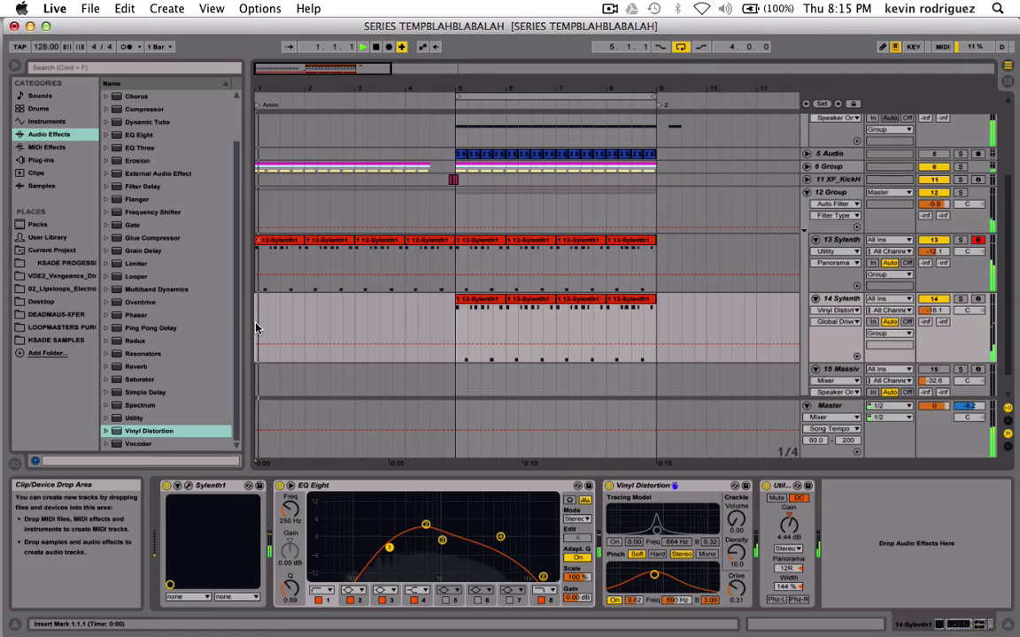
pyautogui.click(830, 239)
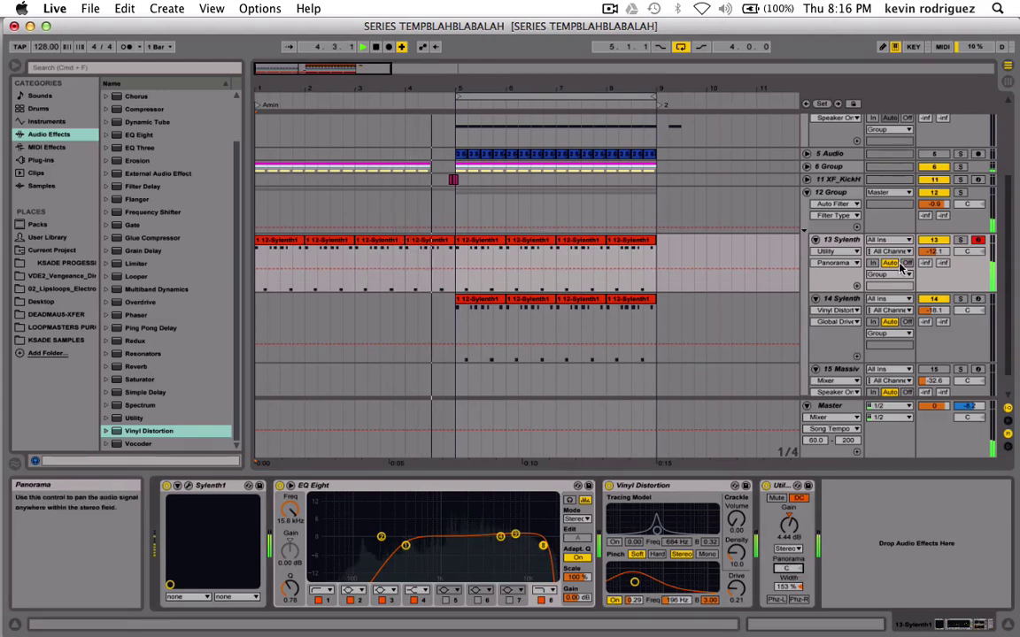
pyautogui.click(839, 301)
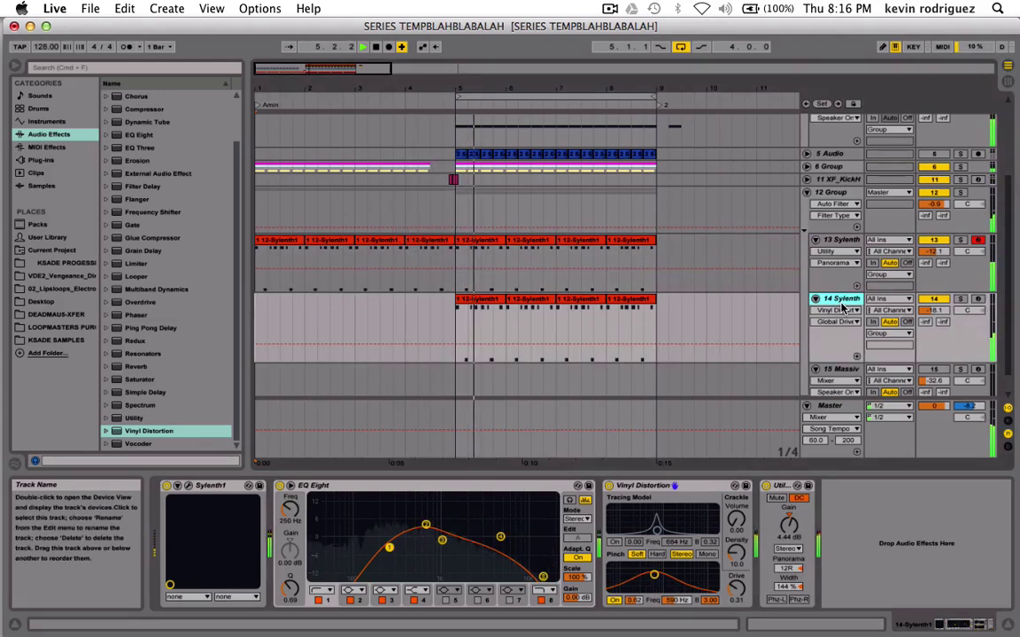
pyautogui.click(788, 569)
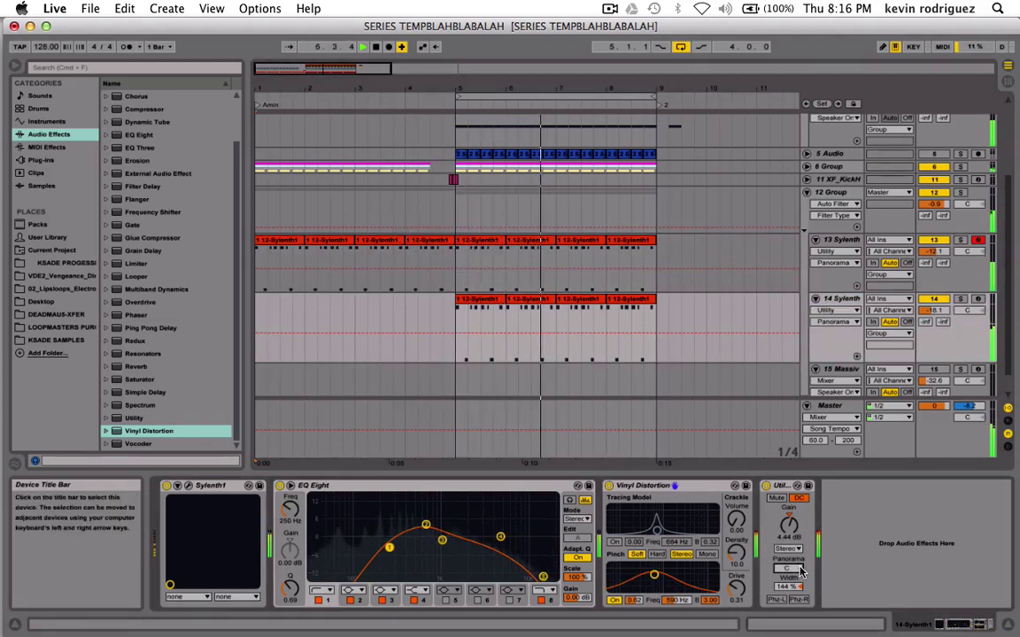
pyautogui.press('space')
pyautogui.press('space')
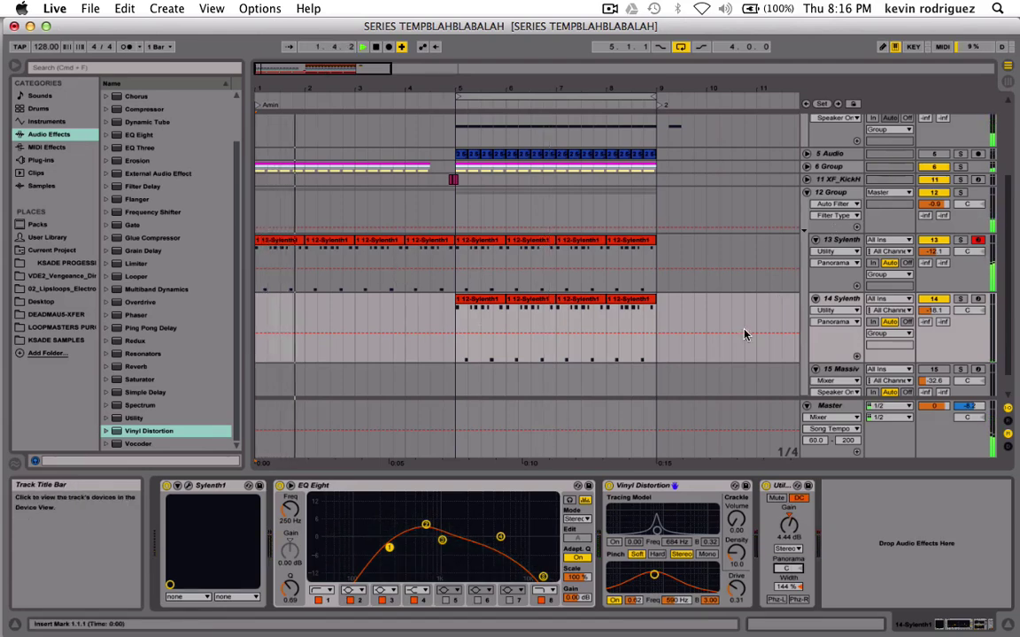
# Set 12 Group's Auto Filter to 2.04 kHz with Q 0.20 and add a Vinyl Distortion after it with drive 0.33.
pyautogui.click(832, 192)
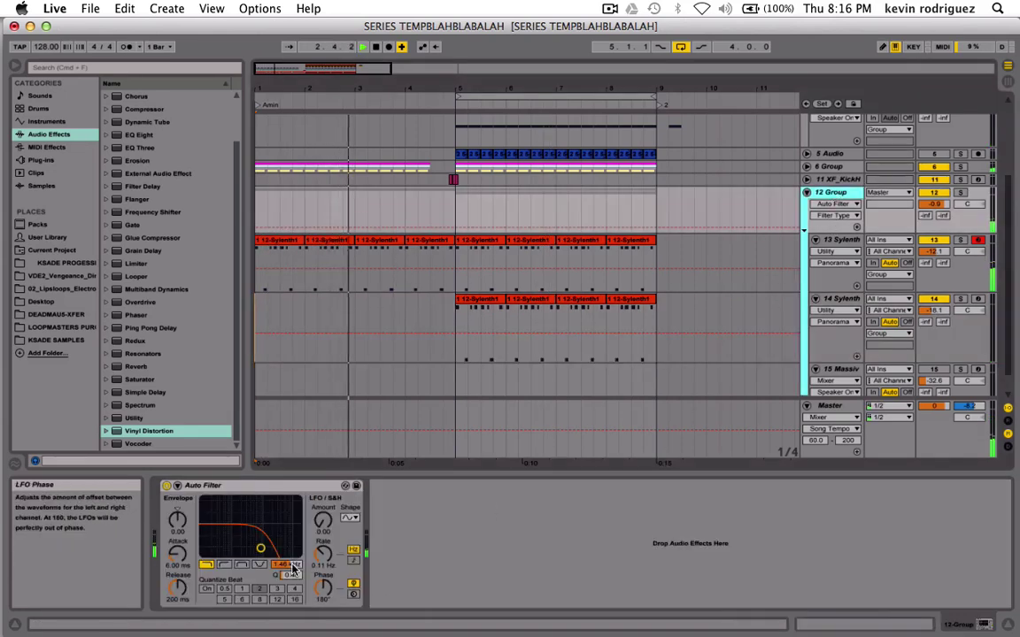
pyautogui.moveTo(292, 571); pyautogui.dragTo(265, 555)
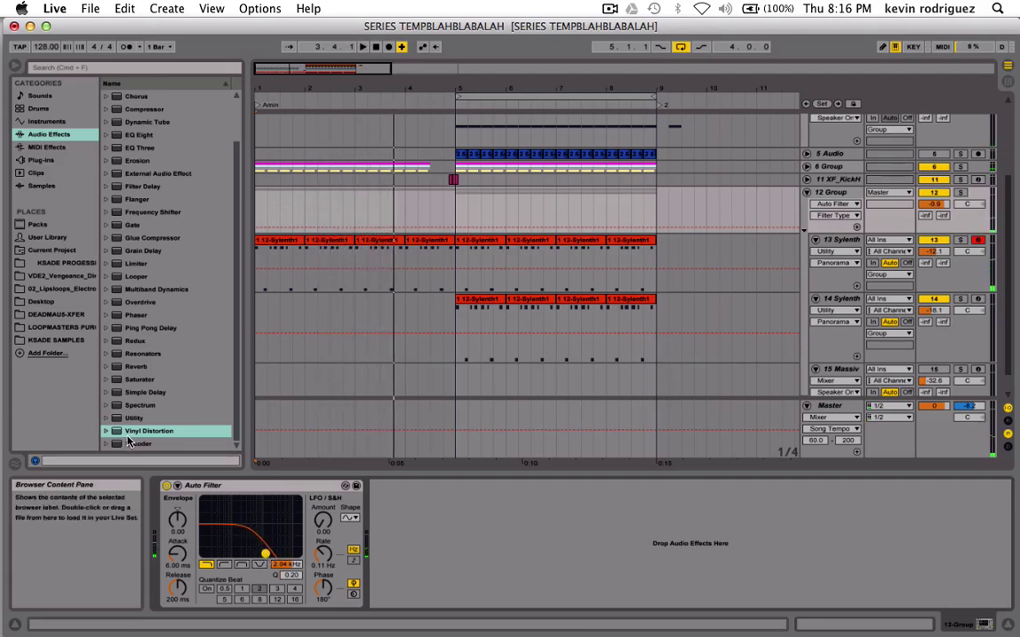
pyautogui.moveTo(397, 536); pyautogui.dragTo(396, 540)
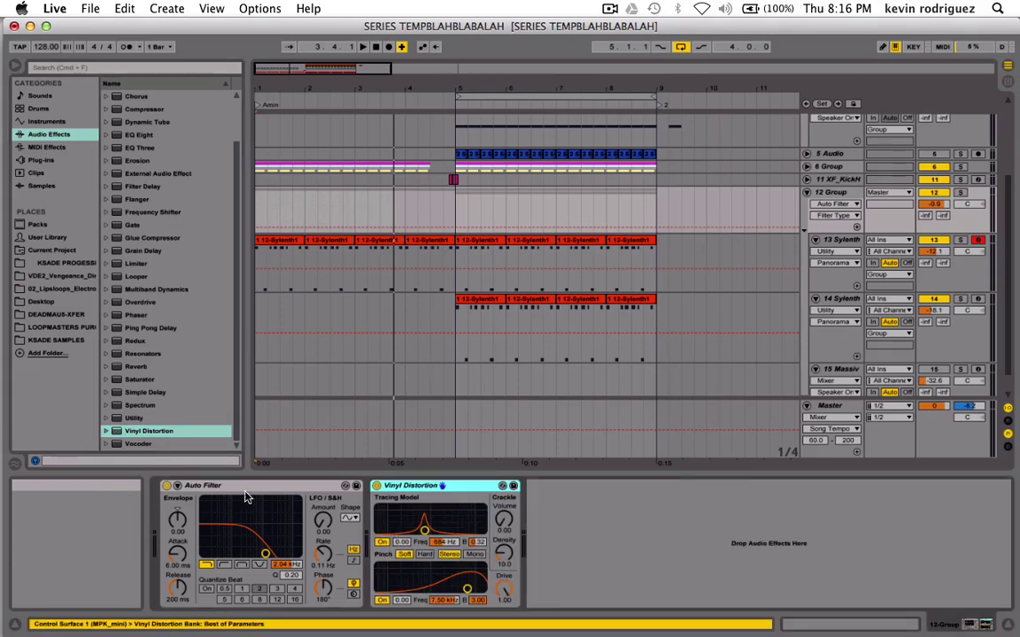
pyautogui.click(504, 589)
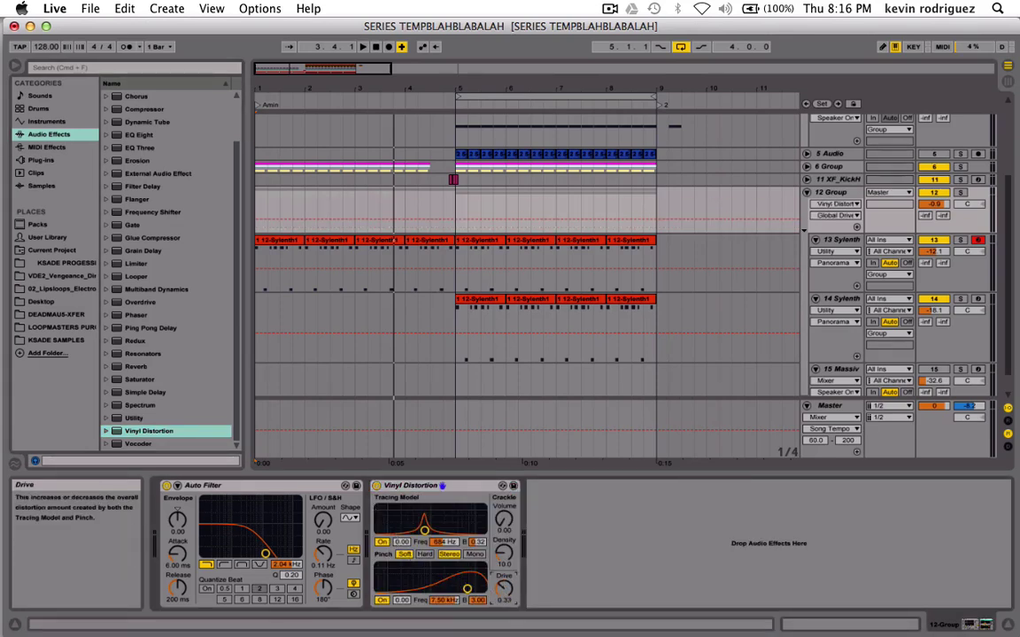
# Turn off the Tracing Model in 12 Group's Vinyl Distortion and set the pinch to 0.35 at 276 Hz during playback.
pyautogui.click(381, 542)
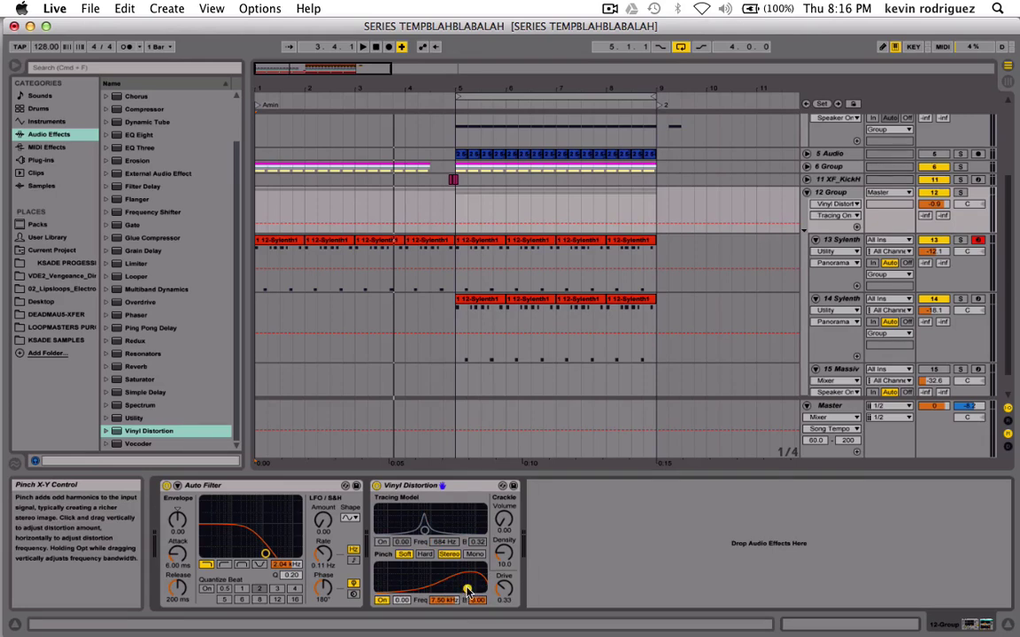
pyautogui.press('space')
pyautogui.moveTo(467, 591); pyautogui.dragTo(409, 567)
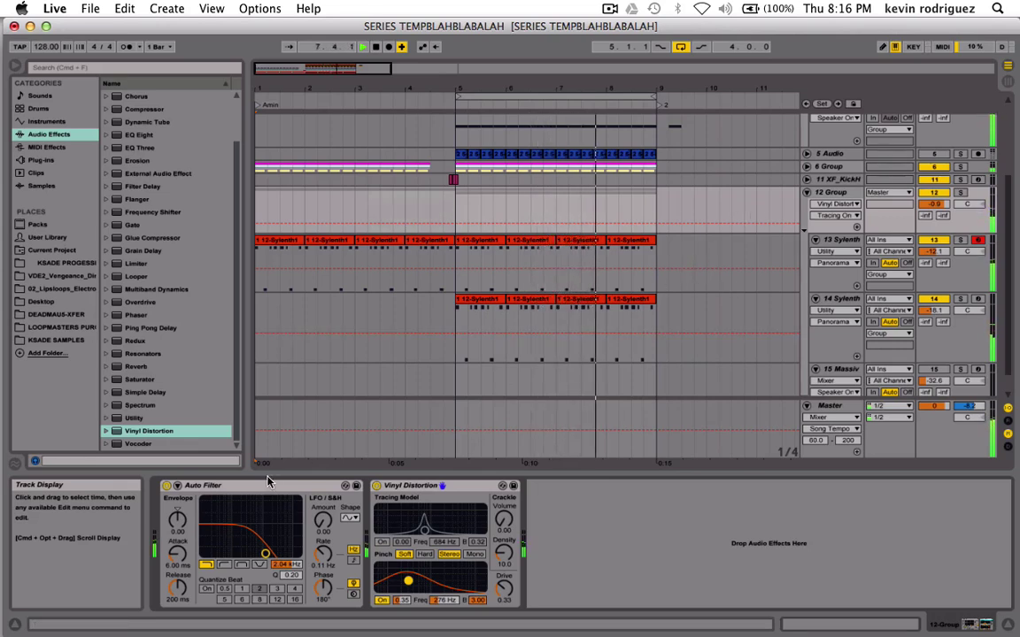
# Compare 12 Group with its Auto Filter bypassed and active, set the filter cutoff to 1.54 kHz, and stop playback.
pyautogui.click(166, 486)
pyautogui.click(166, 486)
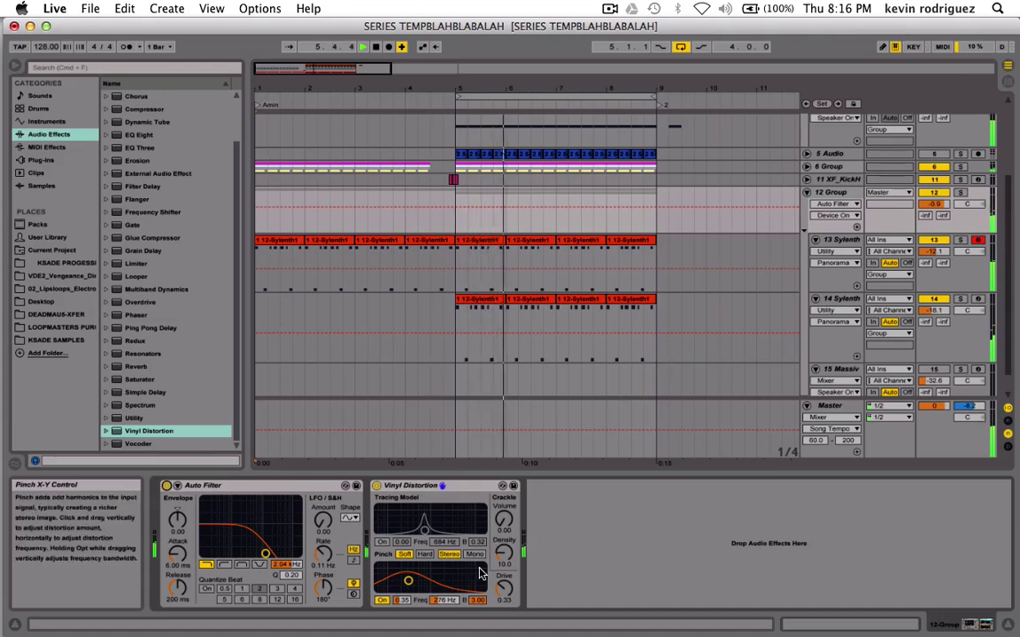
pyautogui.moveTo(263, 555)
pyautogui.mouseDown()
pyautogui.moveTo(297, 554)
pyautogui.moveTo(249, 553)
pyautogui.mouseUp()
pyautogui.press('space')
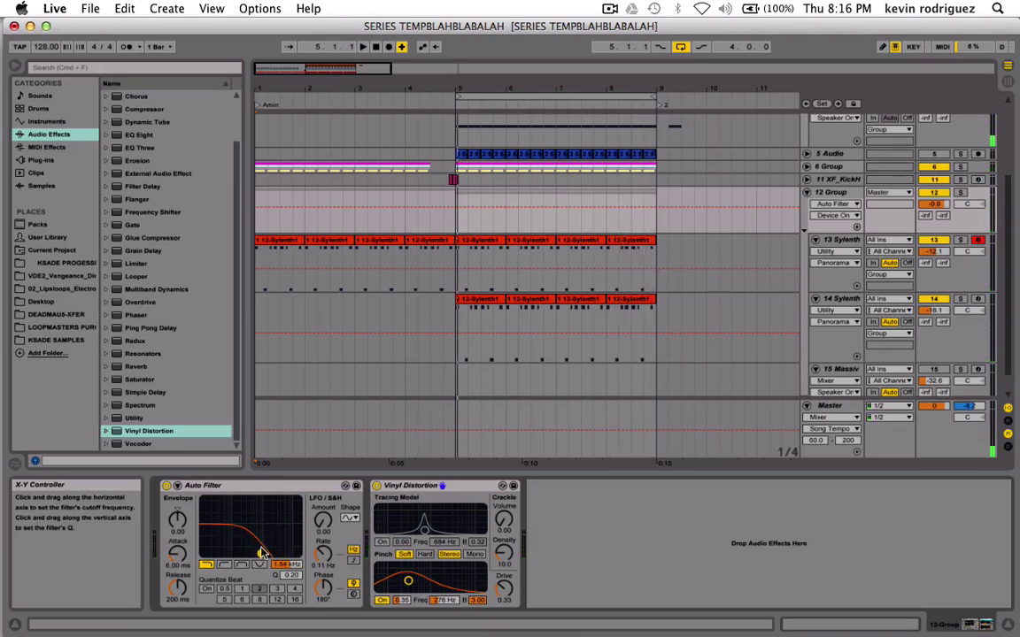
# Delete the leftover short clips just after bar 9 on the 3 BazzISM and 4 Kick tracks.
pyautogui.scroll(3, 618, 282)
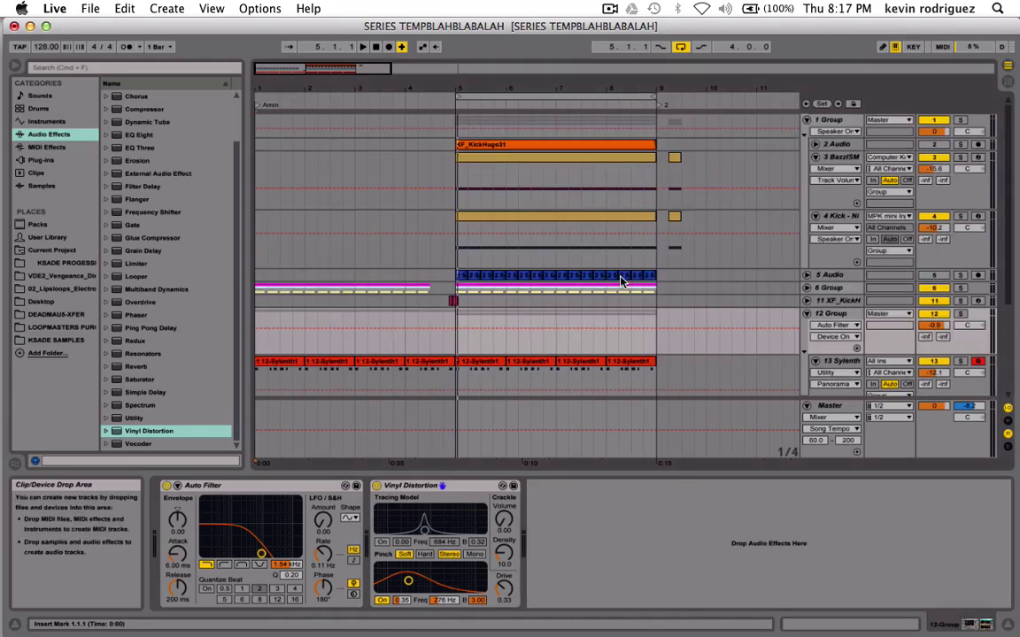
pyautogui.click(560, 94)
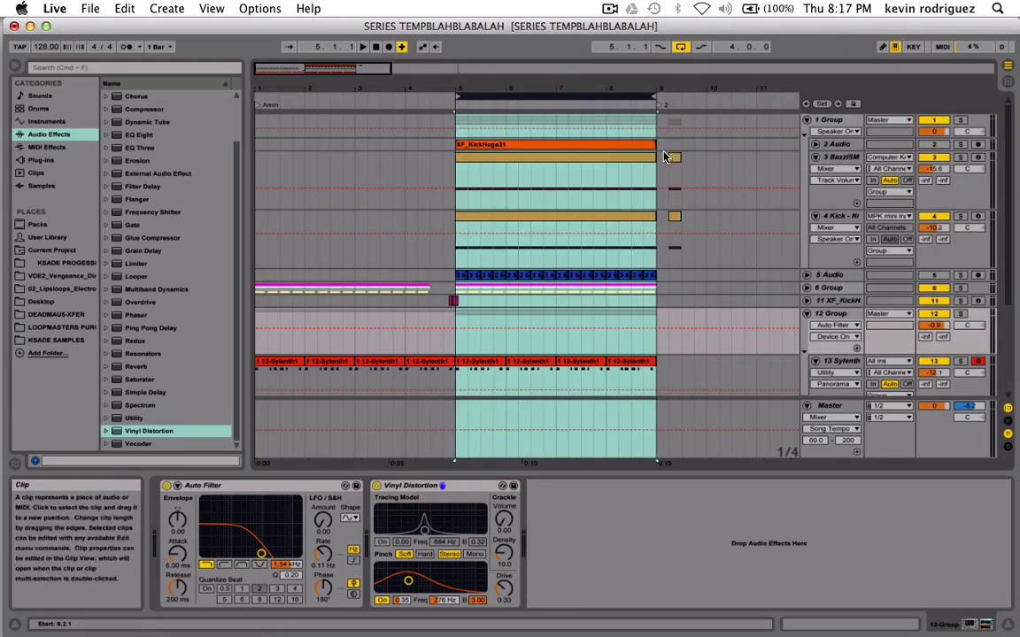
pyautogui.moveTo(659, 155); pyautogui.dragTo(720, 258)
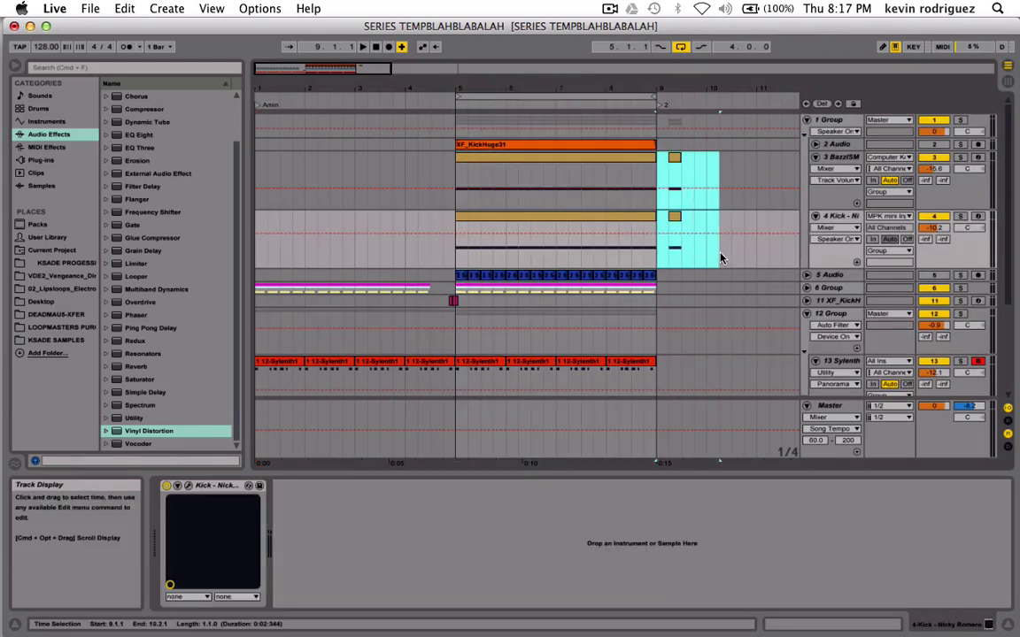
# Duplicate the bars 5 to 9 section twice across all tracks and move the loop to bars 9 to 13.
pyautogui.click(549, 95)
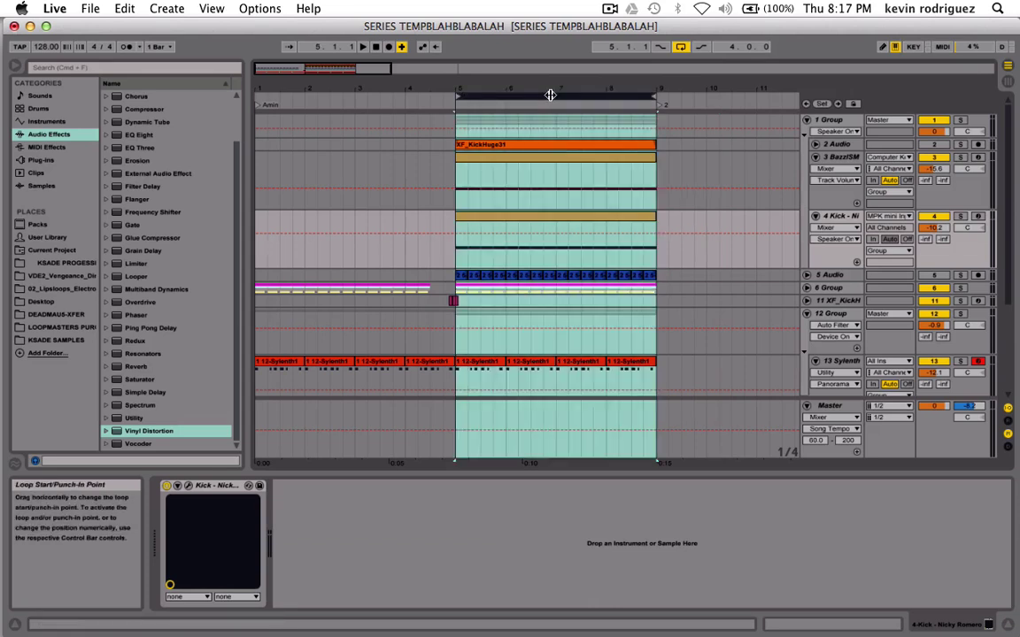
pyautogui.hotkey('ctrl', 'd')
pyautogui.hotkey('ctrl', 'd')
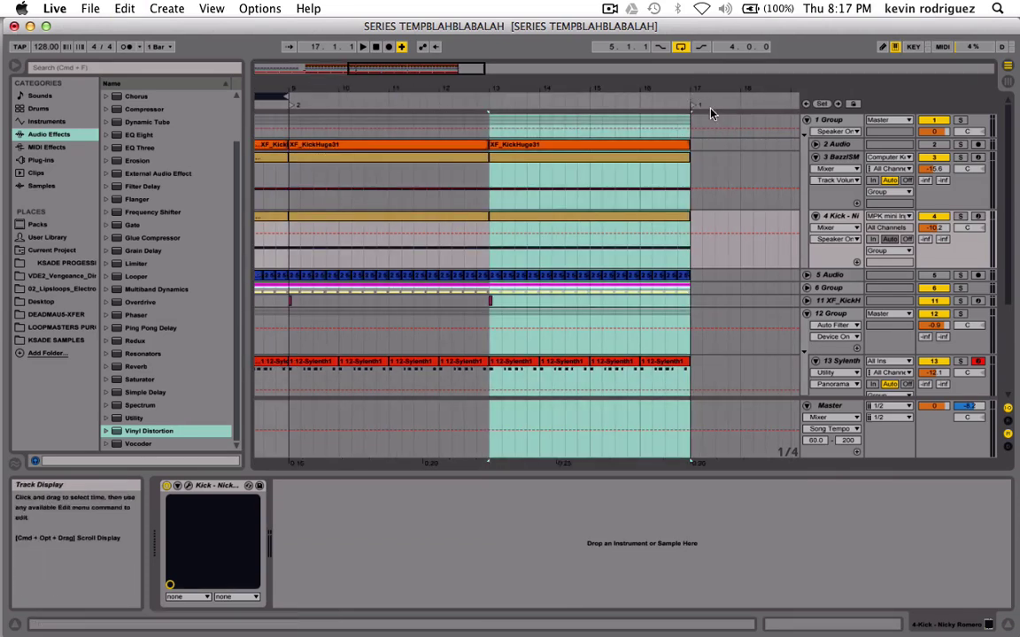
pyautogui.hscroll(-6, 396, 160)
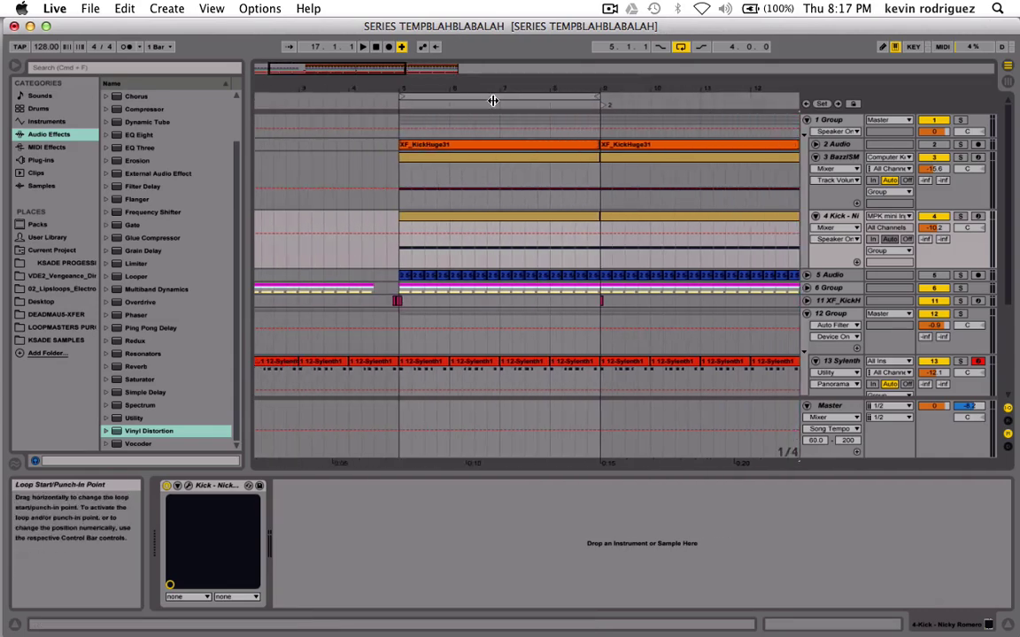
pyautogui.moveTo(493, 100); pyautogui.dragTo(701, 100)
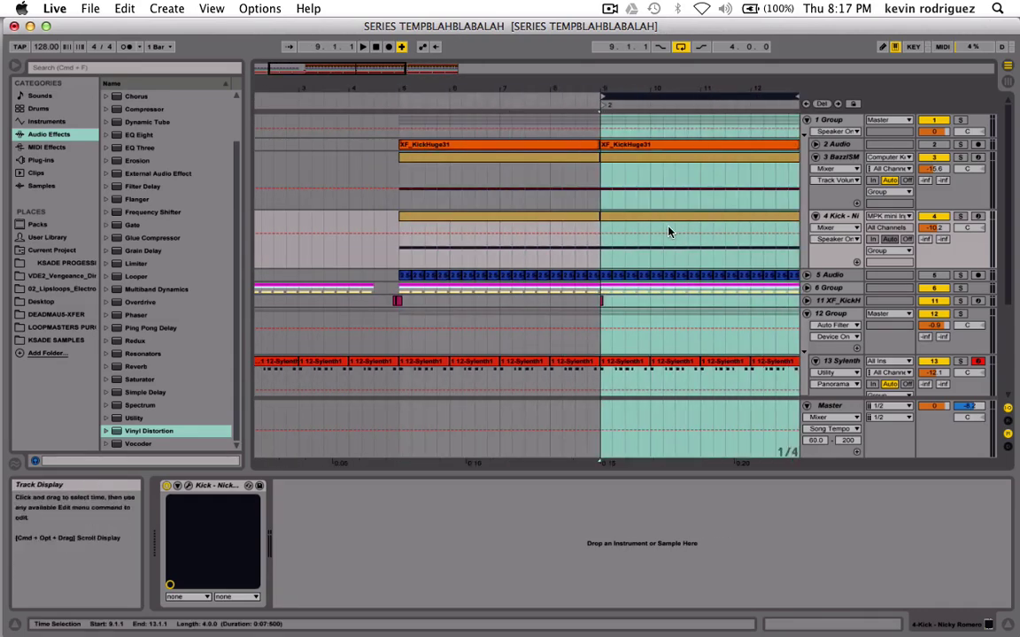
# Extend the loop region's end to bar 17 and fold the 1 Group and 12 Group tracks.
pyautogui.hscroll(6, 602, 186)
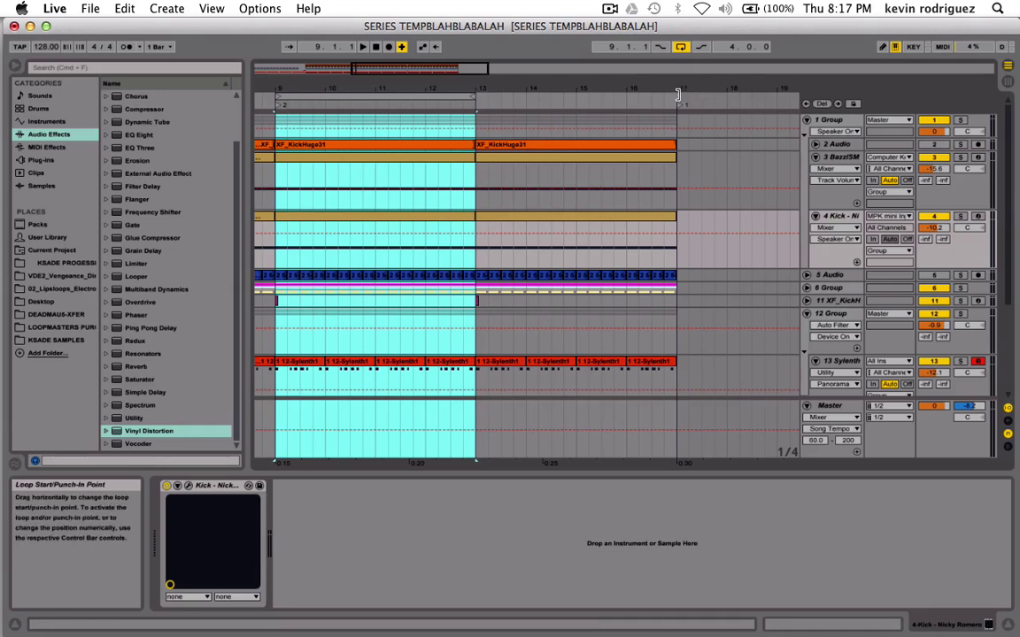
pyautogui.moveTo(677, 95); pyautogui.dragTo(677, 97)
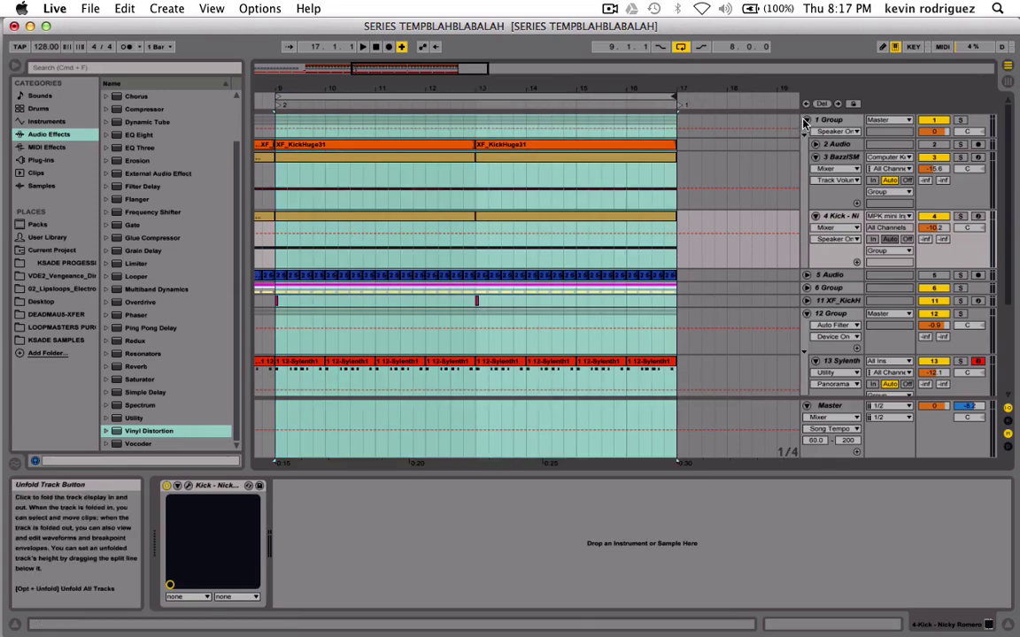
pyautogui.click(805, 119)
pyautogui.click(806, 171)
pyautogui.click(714, 206)
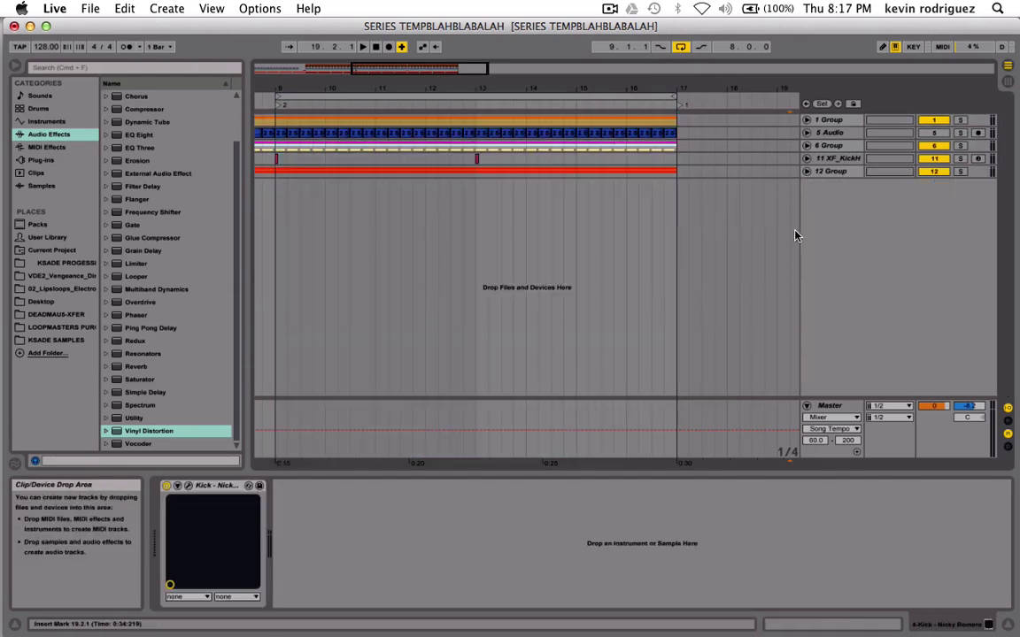
# Add a Simpler instrument on a new MIDI track below the existing tracks.
pyautogui.click(47, 121)
pyautogui.moveTo(130, 148); pyautogui.dragTo(344, 253)
pyautogui.moveTo(298, 215); pyautogui.dragTo(495, 241)
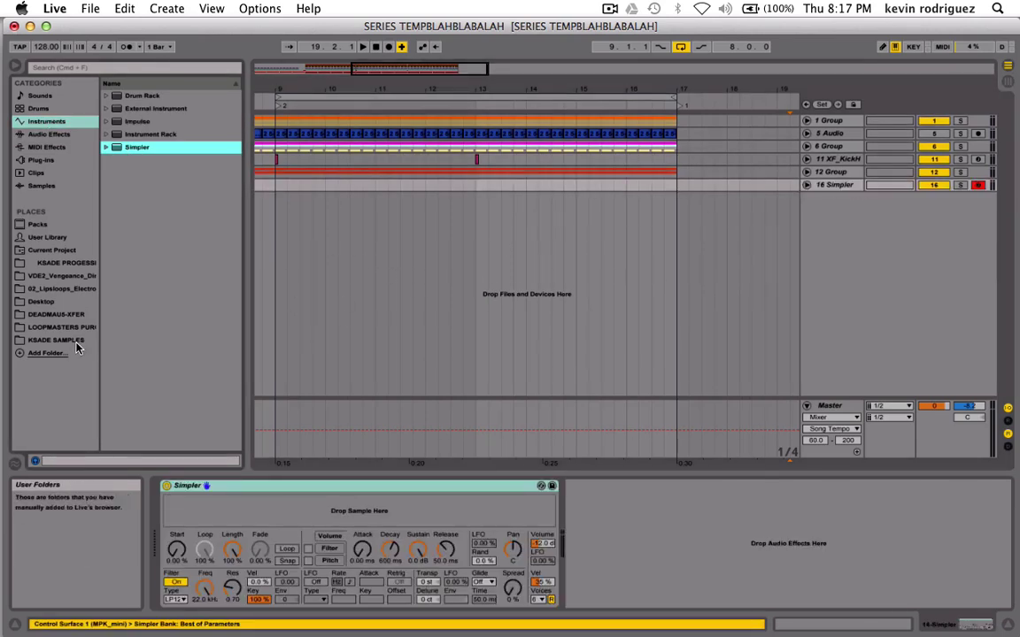
# Search the sample library for "snare" and keep the results sorted by name in ascending order.
pyautogui.click(39, 185)
pyautogui.click(95, 68)
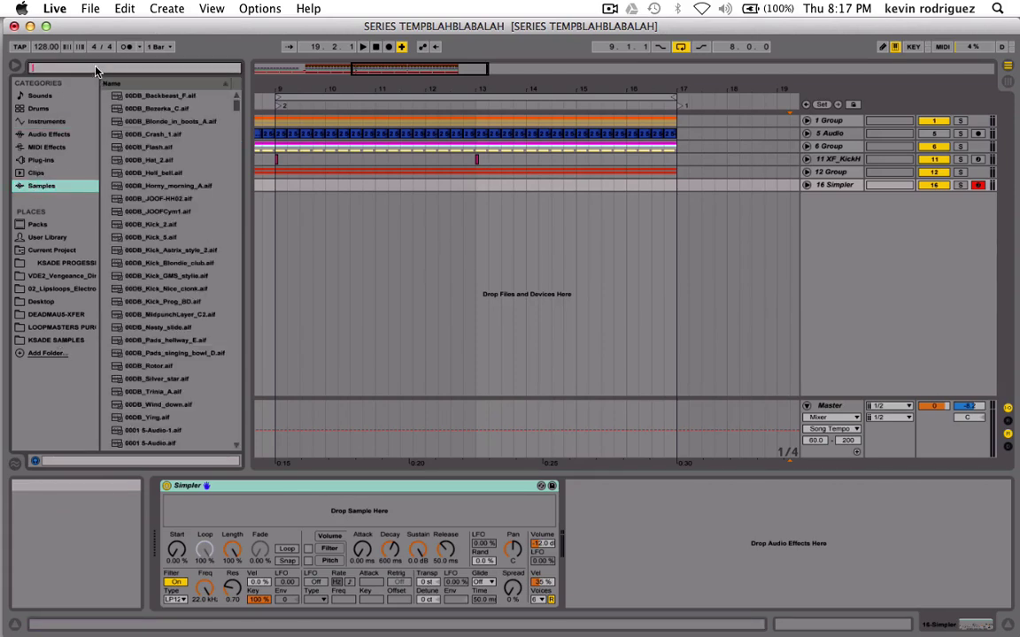
pyautogui.write('snare')
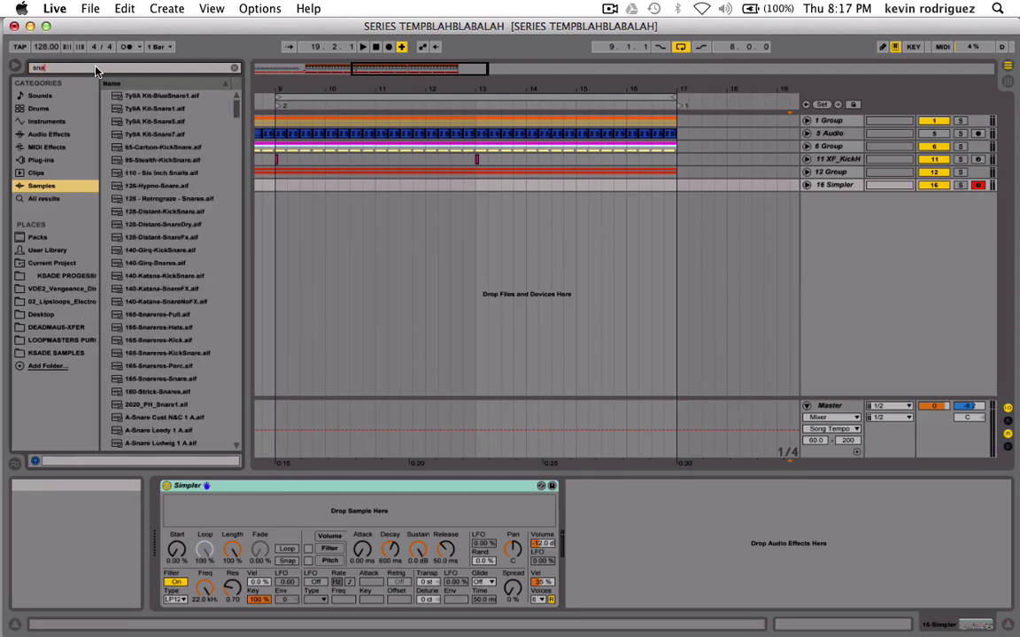
pyautogui.click(113, 82)
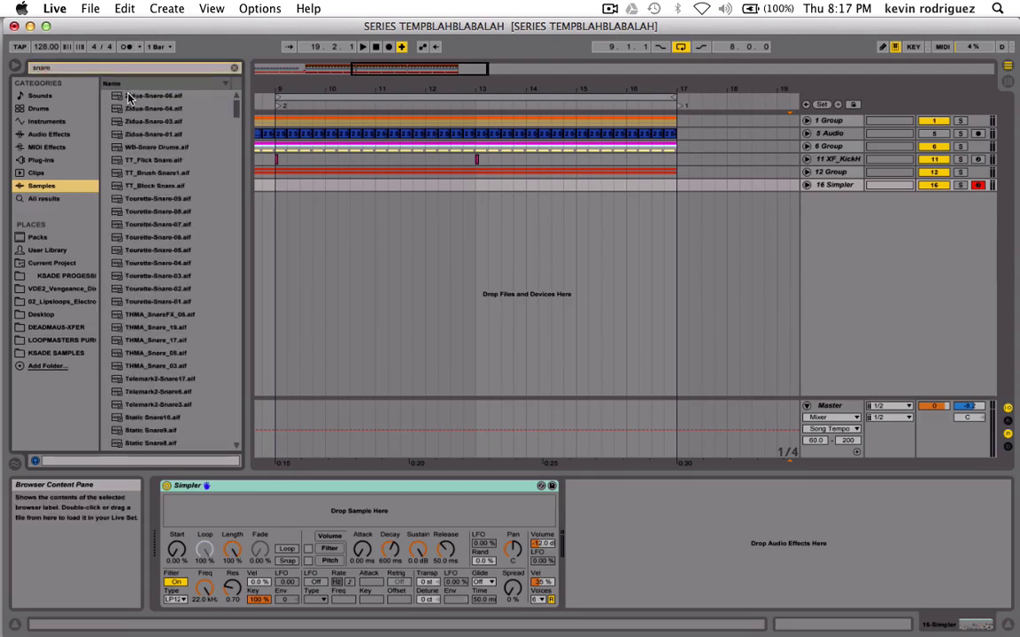
pyautogui.click(128, 84)
# Audition the snare samples one after another, from the 7y9A Kit samples through A-Snare Cust N&C 1 A.aif.
pyautogui.press('Down')
pyautogui.press('Down')
pyautogui.press('Down')
pyautogui.press('Down')
pyautogui.press('Down')
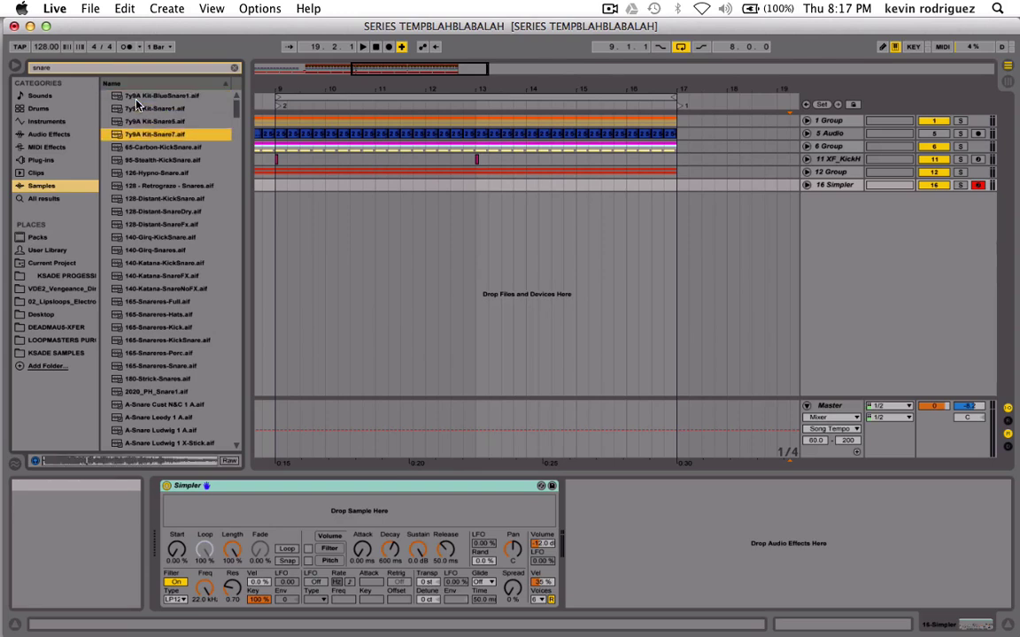
pyautogui.press('Down')
pyautogui.press('Down')
pyautogui.press('Up')
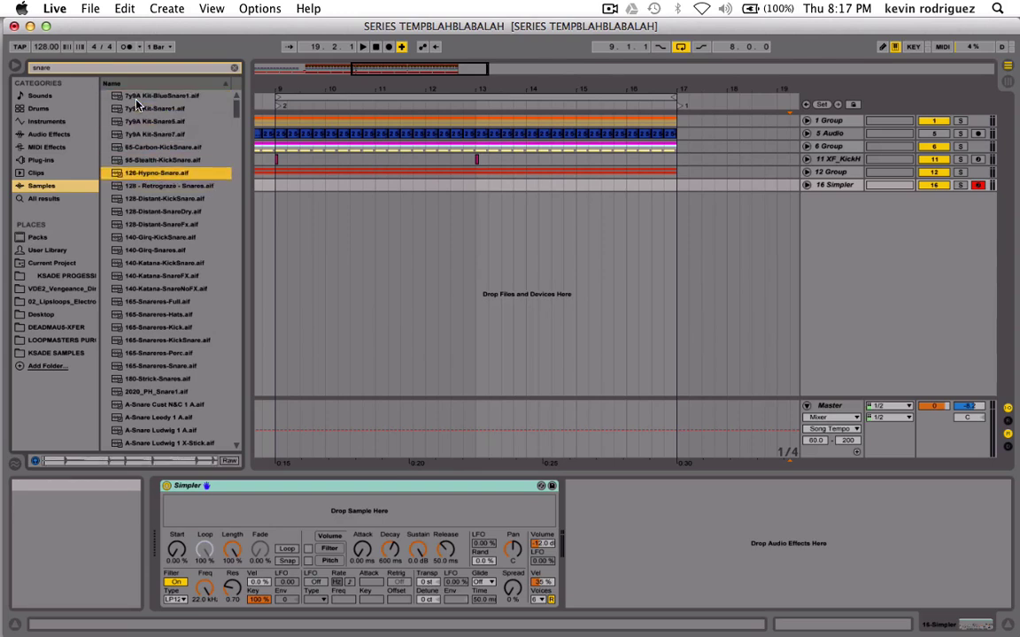
pyautogui.press('Down')
pyautogui.press('Down')
pyautogui.press('Down')
pyautogui.press('Down')
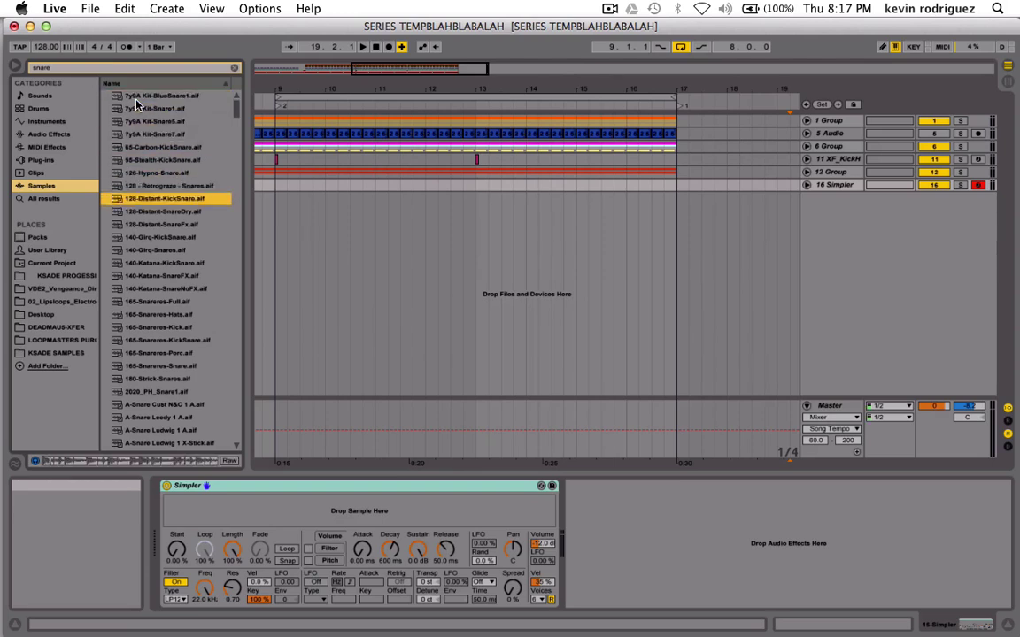
pyautogui.press('Down')
pyautogui.press('Down')
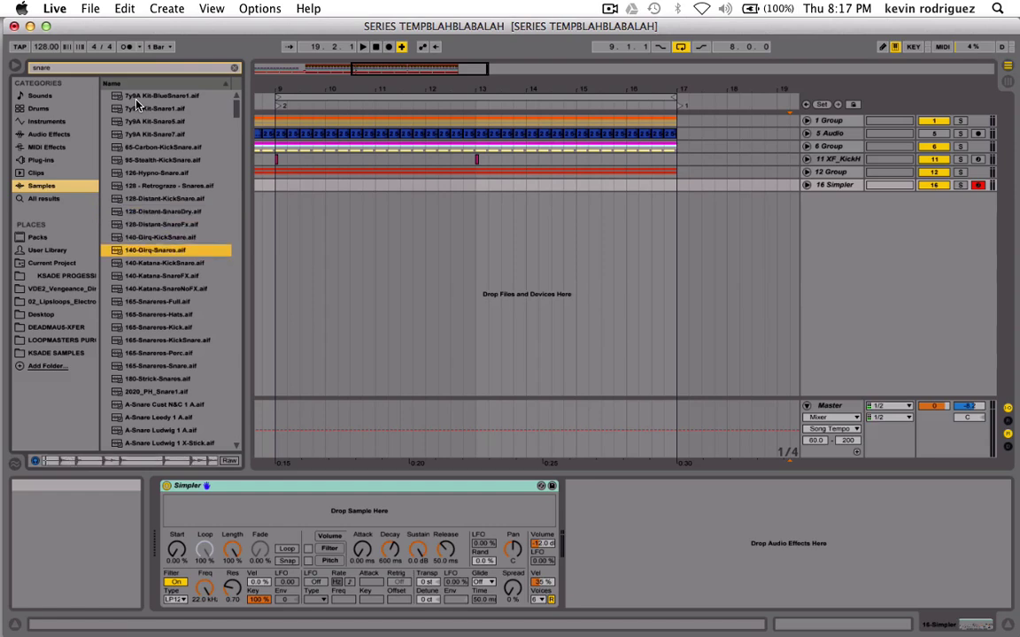
pyautogui.press('Down')
pyautogui.press('Down')
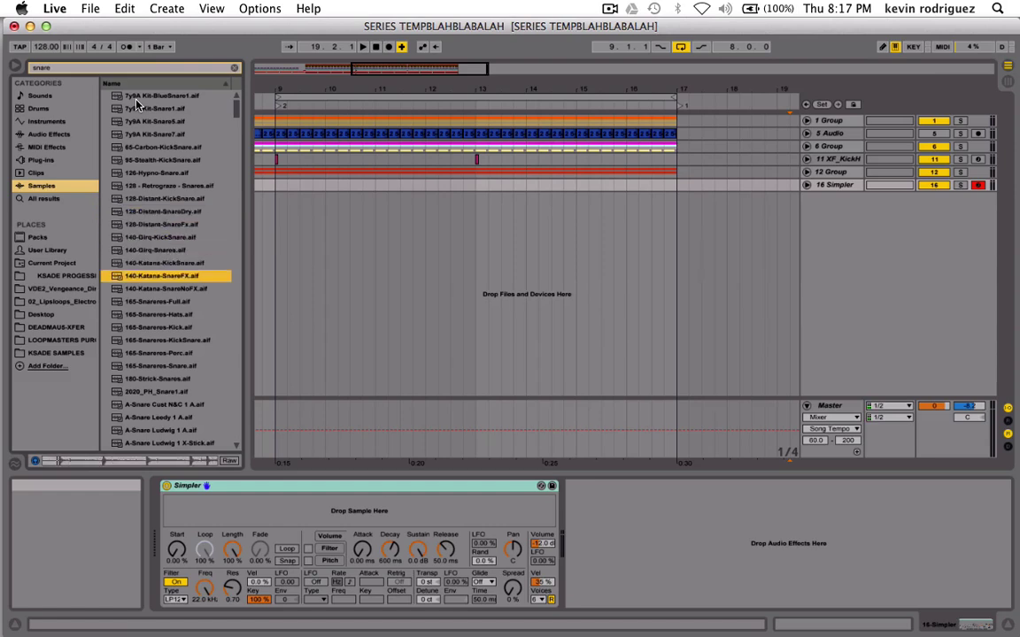
pyautogui.press('Down')
pyautogui.press('Down')
pyautogui.press('Down')
pyautogui.press('Down')
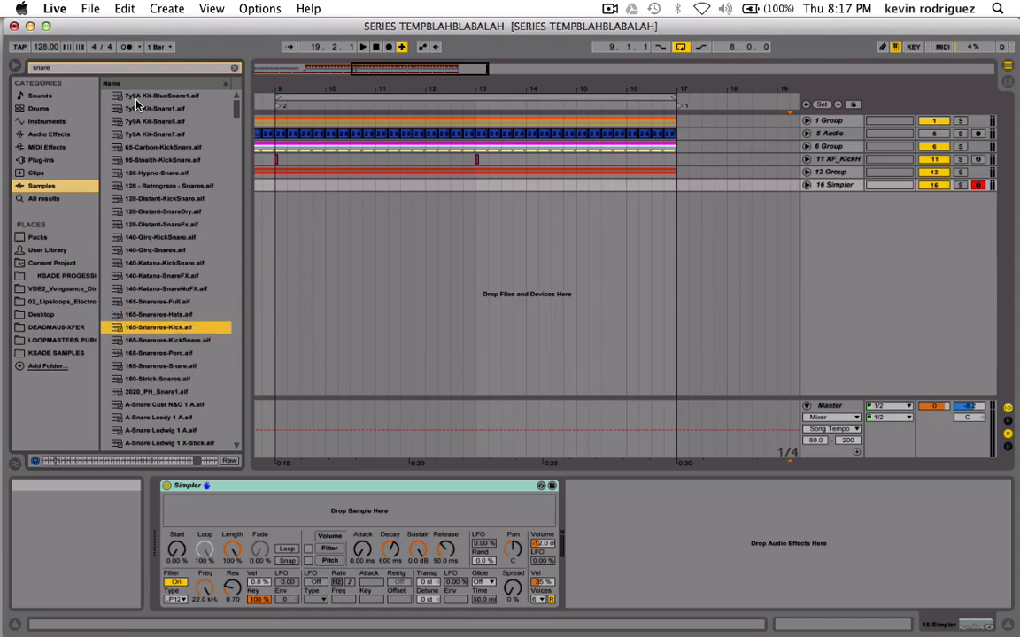
pyautogui.press('Down')
pyautogui.press('Down')
pyautogui.press('Down')
pyautogui.press('Down')
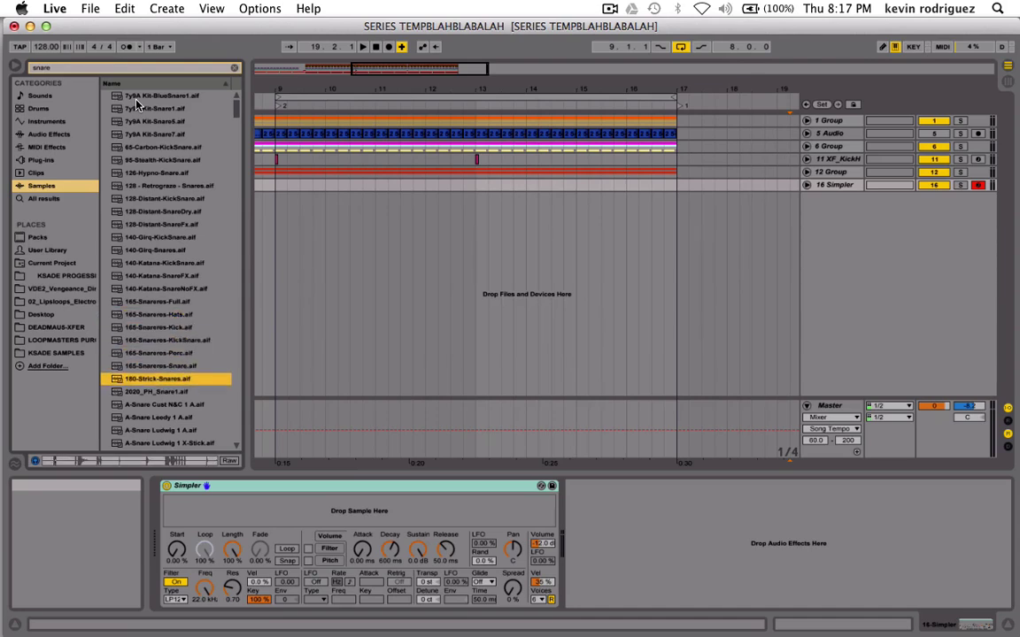
pyautogui.press('Down')
pyautogui.press('Down')
pyautogui.press('Up')
pyautogui.press('Down')
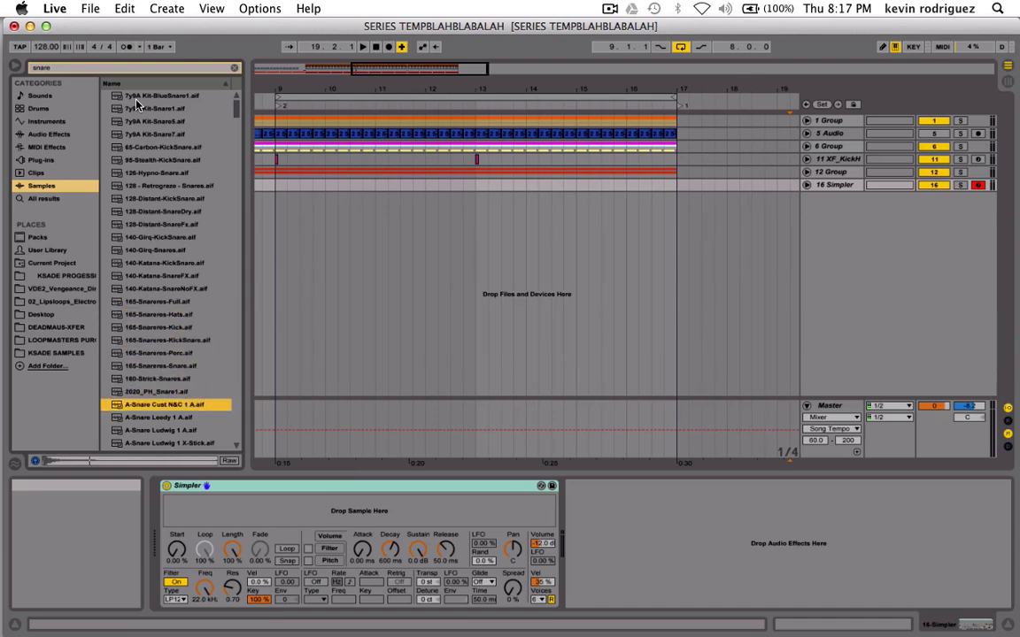
# Load the 2020_PH_Snare1.aif sample into Simpler.
pyautogui.press('Up')
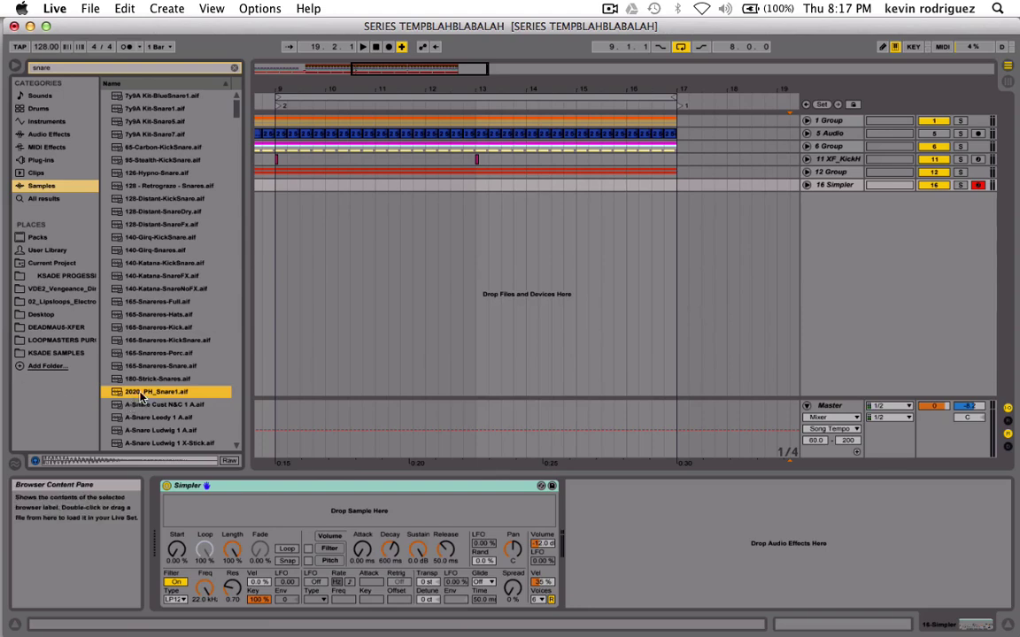
pyautogui.moveTo(208, 480); pyautogui.dragTo(235, 517)
pyautogui.press('space')
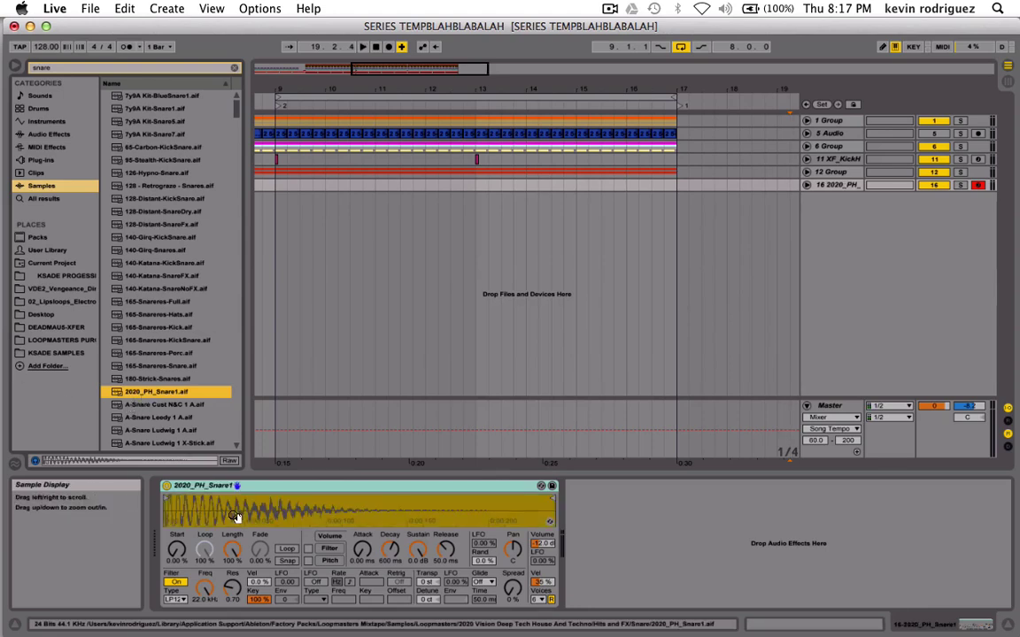
# Create an empty MIDI clip from bar 9 to bar 17 on the snare track and open it for note editing.
pyautogui.moveTo(275, 185); pyautogui.dragTo(576, 185)
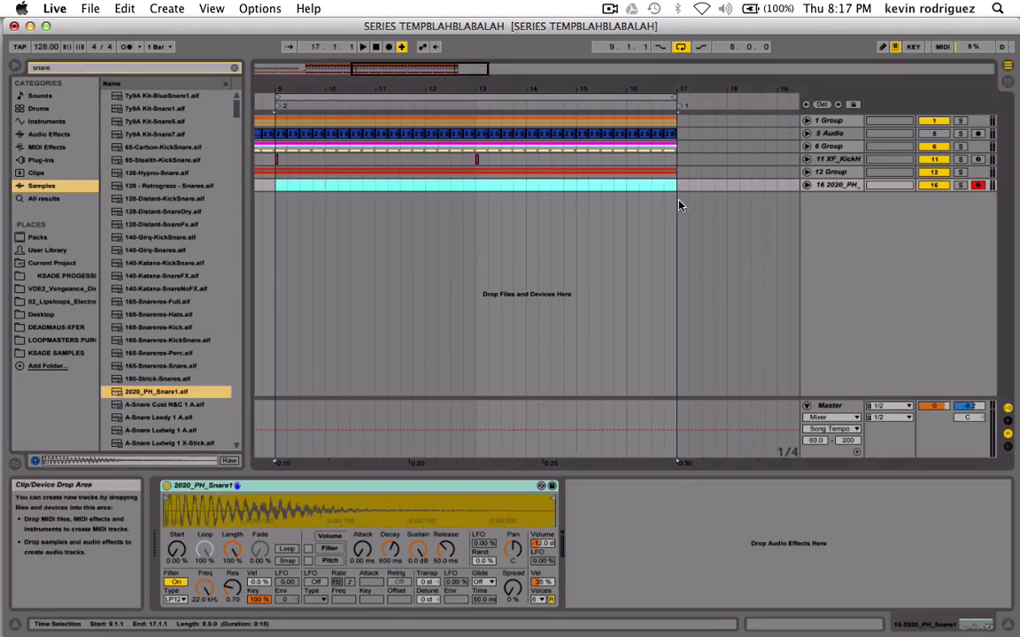
pyautogui.press('super+shift+m')
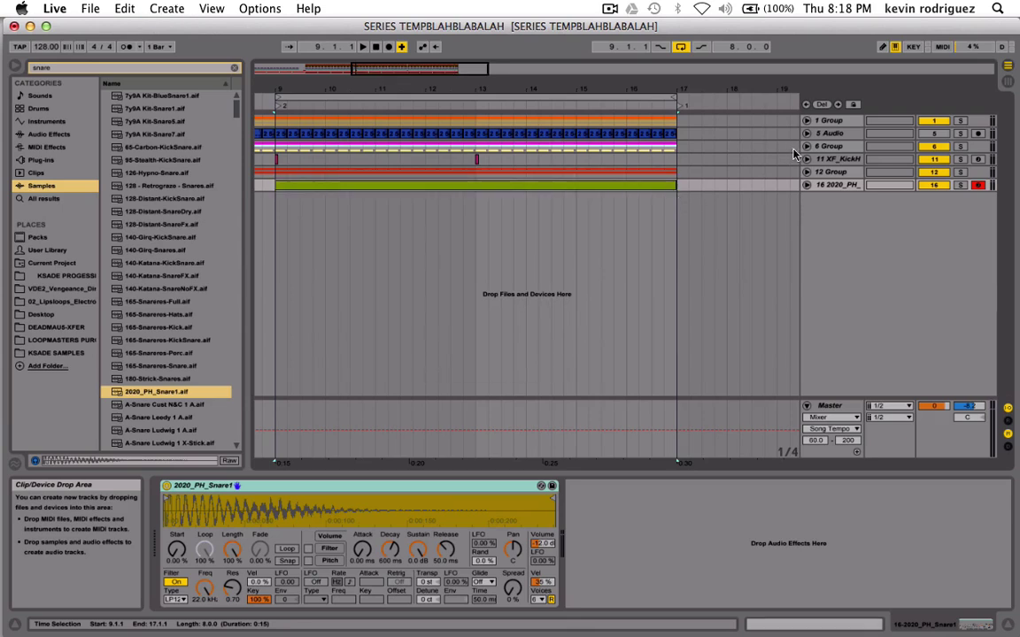
pyautogui.click(805, 185)
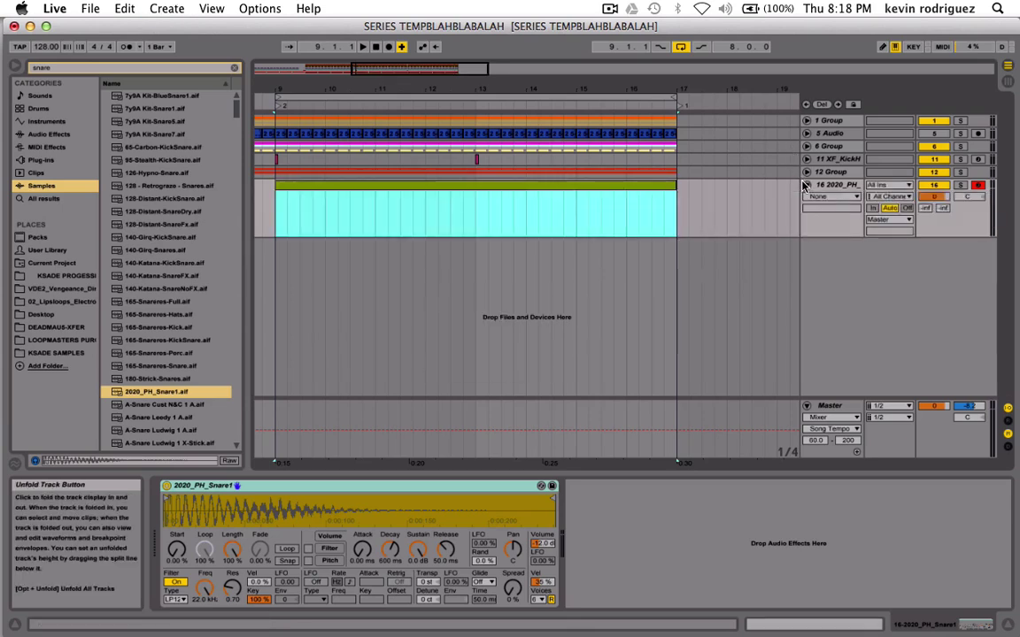
pyautogui.doubleClick(398, 186)
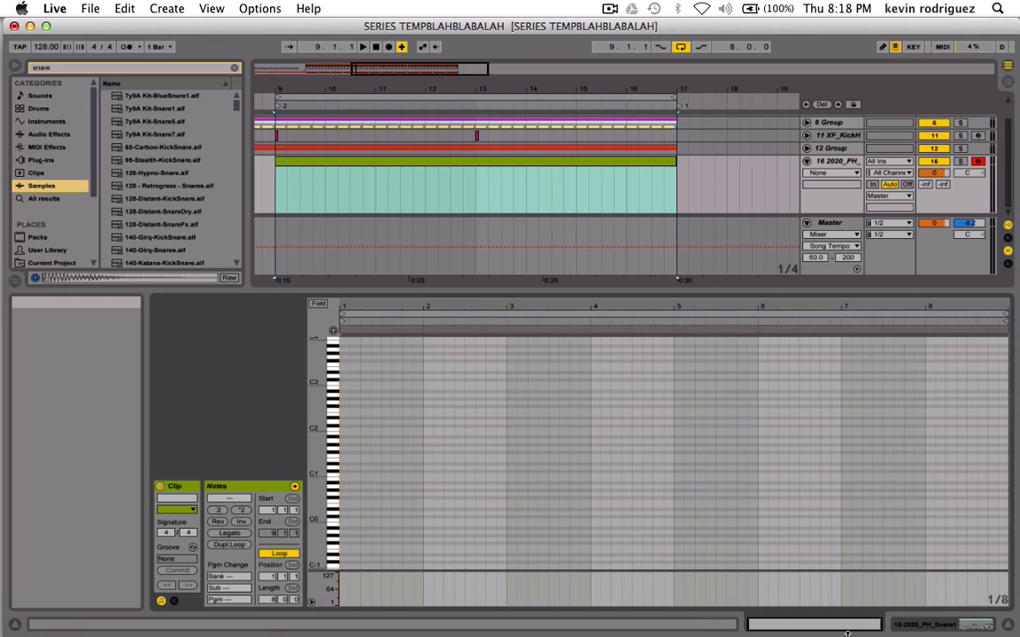
# Add a sixteenth-length C3 note at the very start of the clip and play it back briefly.
pyautogui.press('+')
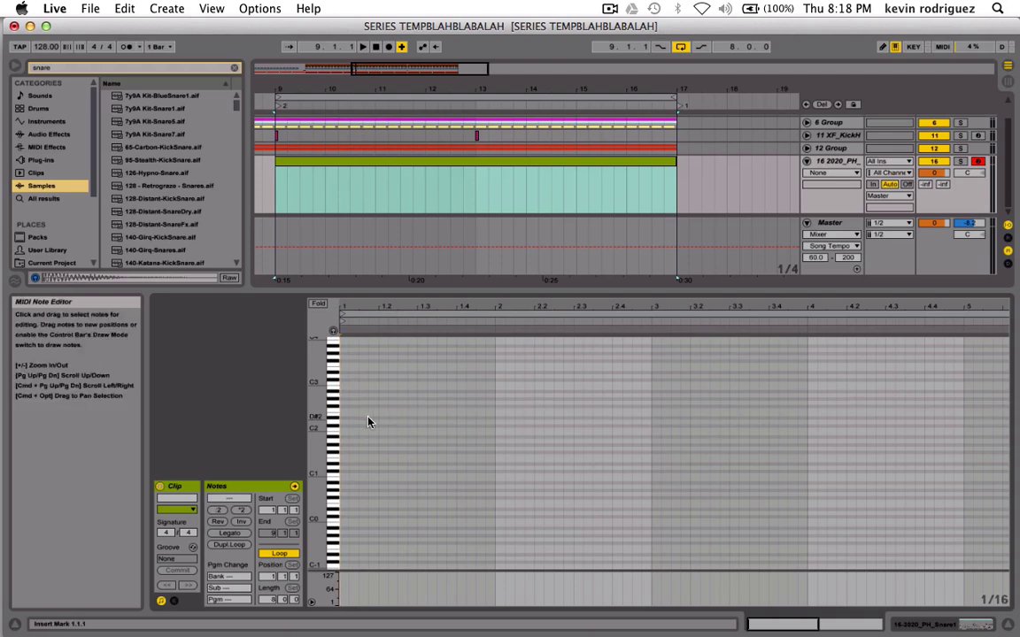
pyautogui.moveTo(332, 331); pyautogui.dragTo(316, 407)
pyautogui.doubleClick(343, 524)
pyautogui.press('space')
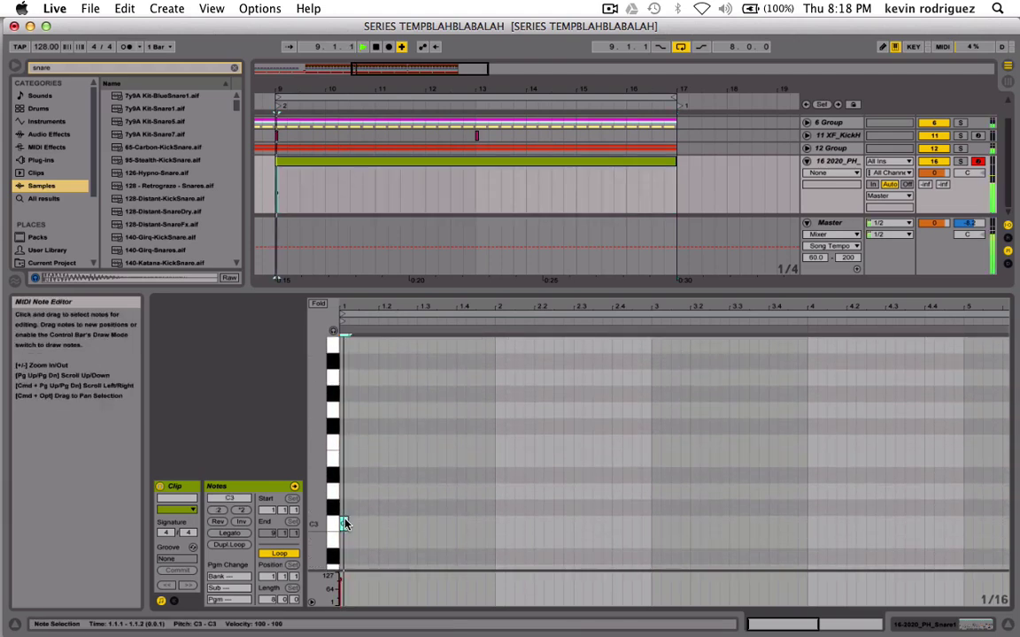
pyautogui.click(357, 527)
pyautogui.press('space')
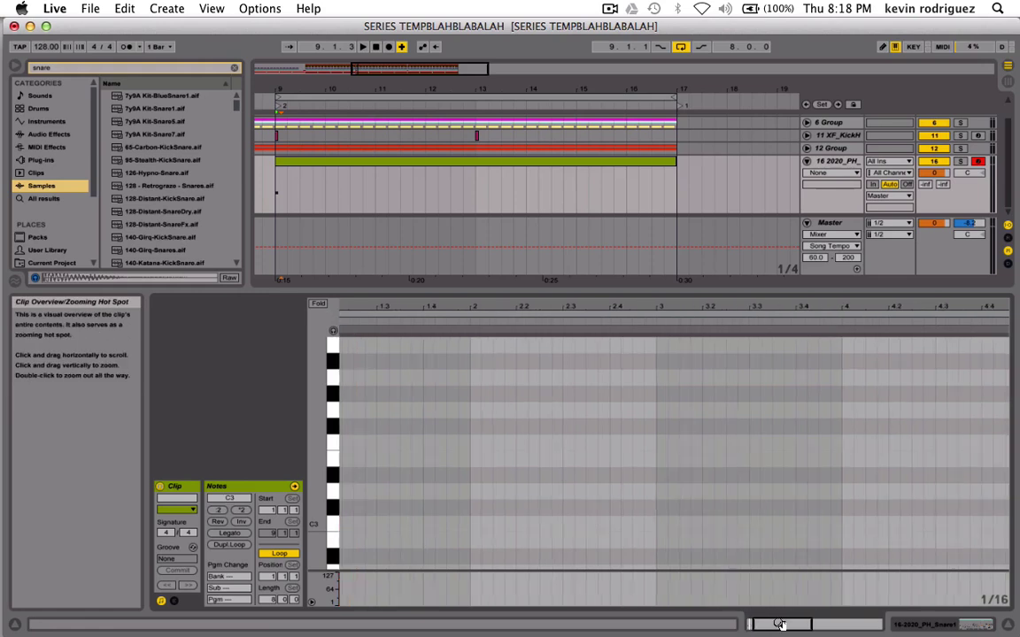
# Lengthen the first C3 note to an eighth and duplicate it repeatedly through the first bar up to the start of bar 2.
pyautogui.moveTo(779, 622); pyautogui.dragTo(449, 524)
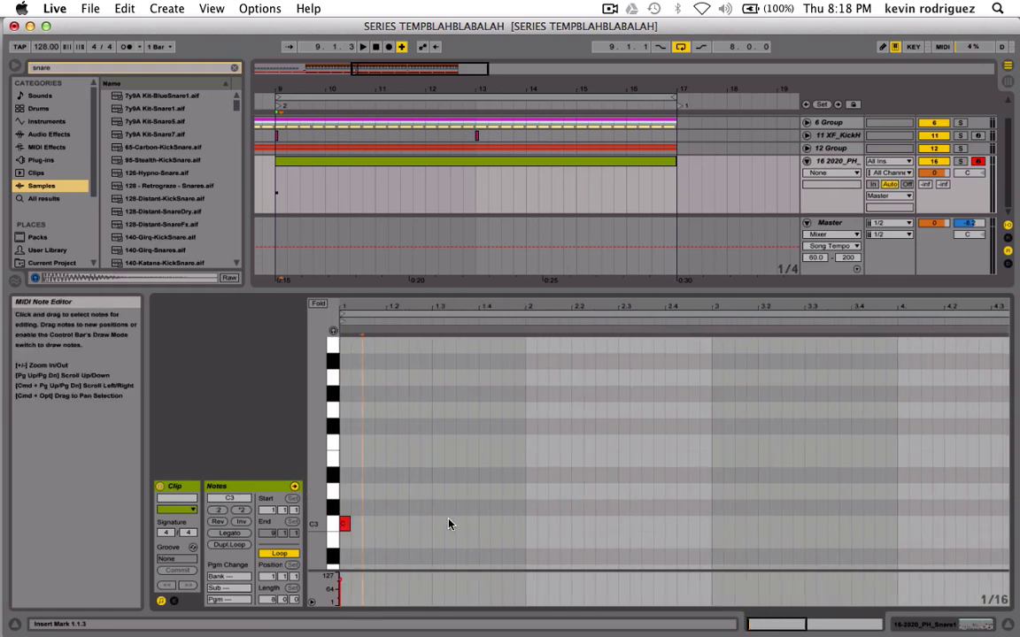
pyautogui.click(345, 523)
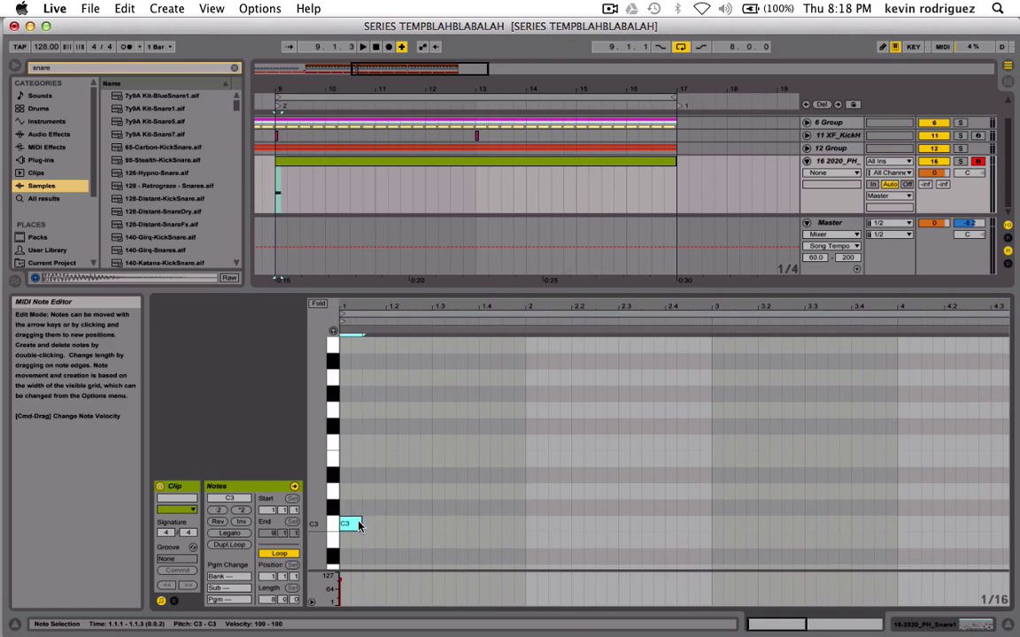
pyautogui.press('super+d')
pyautogui.press('super+d')
pyautogui.press('super+d')
pyautogui.press('super+d')
pyautogui.press('super+d')
pyautogui.press('super+d')
pyautogui.press('super+d')
pyautogui.press('super+d')
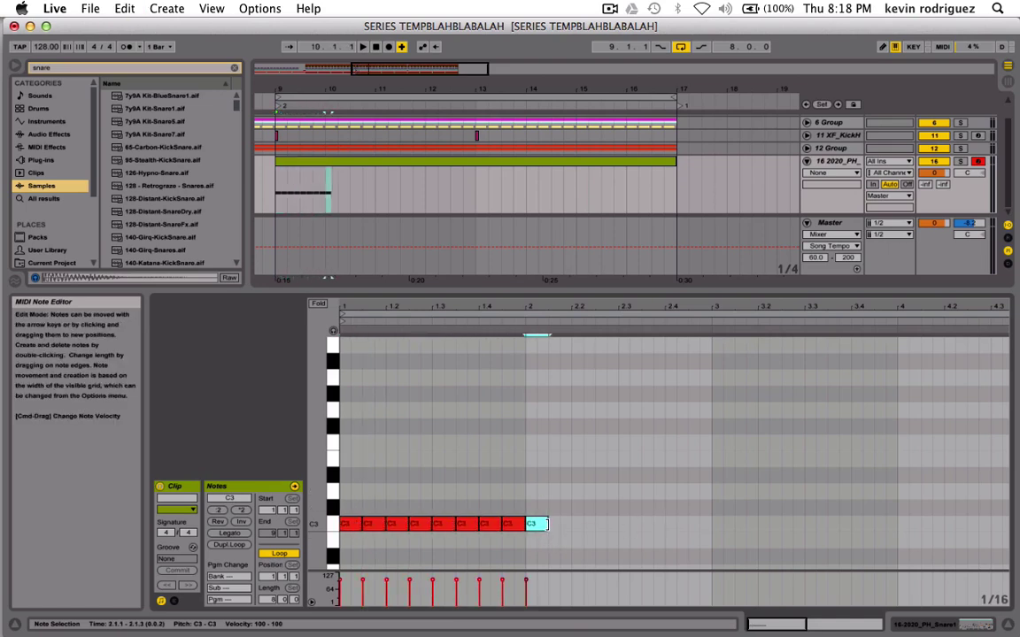
# Fill the clip's second bar with consecutive sixteenth-length C3 notes by duplicating the shortened note.
pyautogui.press('super+d')
pyautogui.press('super+d')
pyautogui.press('super+d')
pyautogui.press('super+d')
pyautogui.press('super+d')
pyautogui.press('super+d')
pyautogui.press('super+d')
pyautogui.press('super+d')
pyautogui.press('super+d')
pyautogui.press('super+d')
pyautogui.press('super+d')
pyautogui.press('super+d')
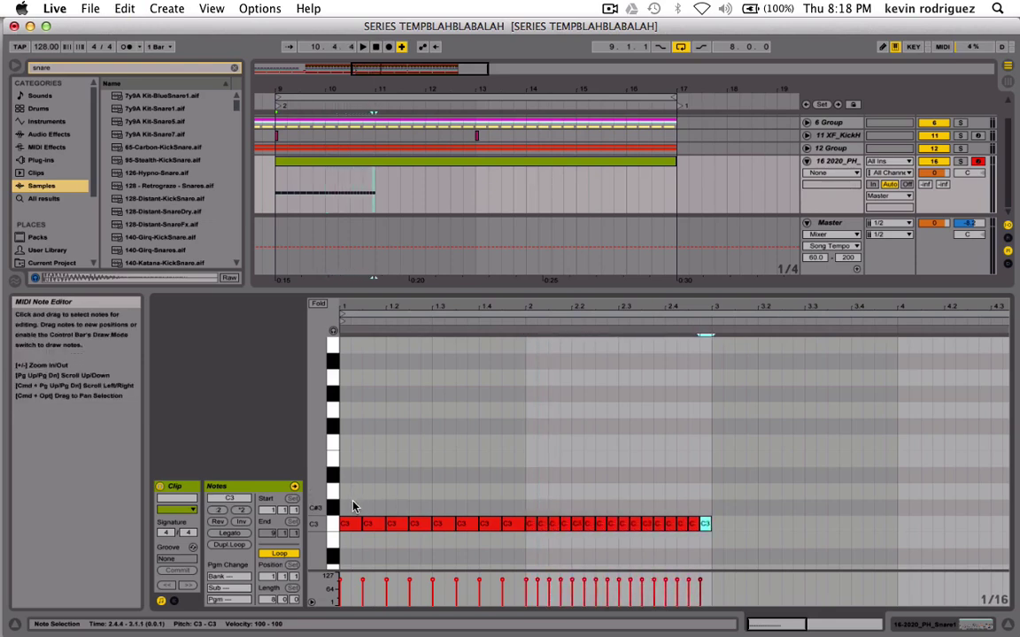
# Play the two-bar snare pattern and set the snare track's volume to -4.0.
pyautogui.press('space')
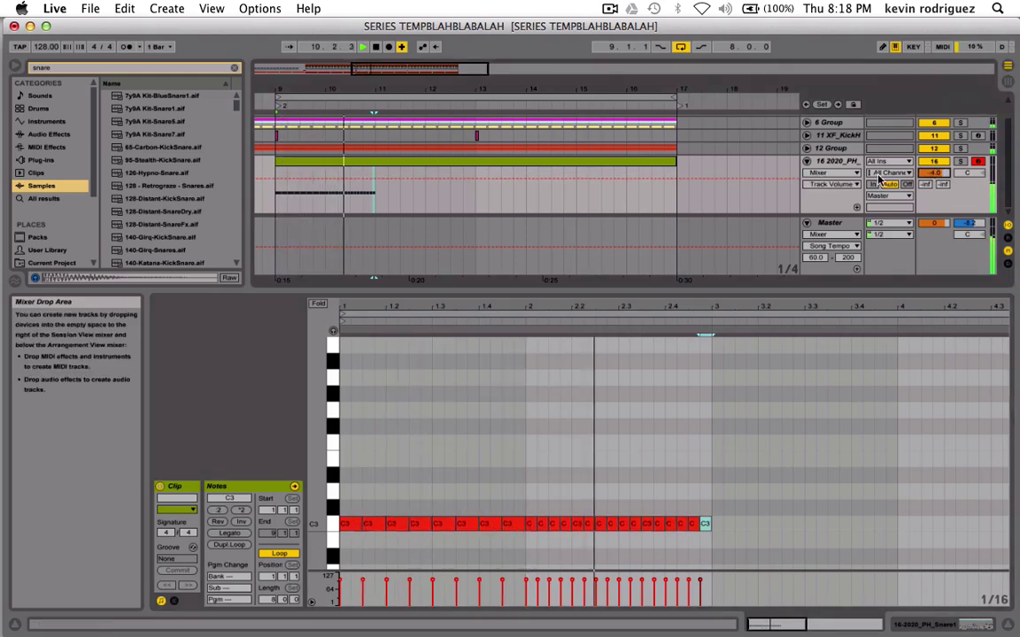
pyautogui.press('space')
# Duplicate the two-bar snare pattern and align the copy to start exactly at bar 3.
pyautogui.moveTo(724, 523); pyautogui.dragTo(345, 524)
pyautogui.press('super+d')
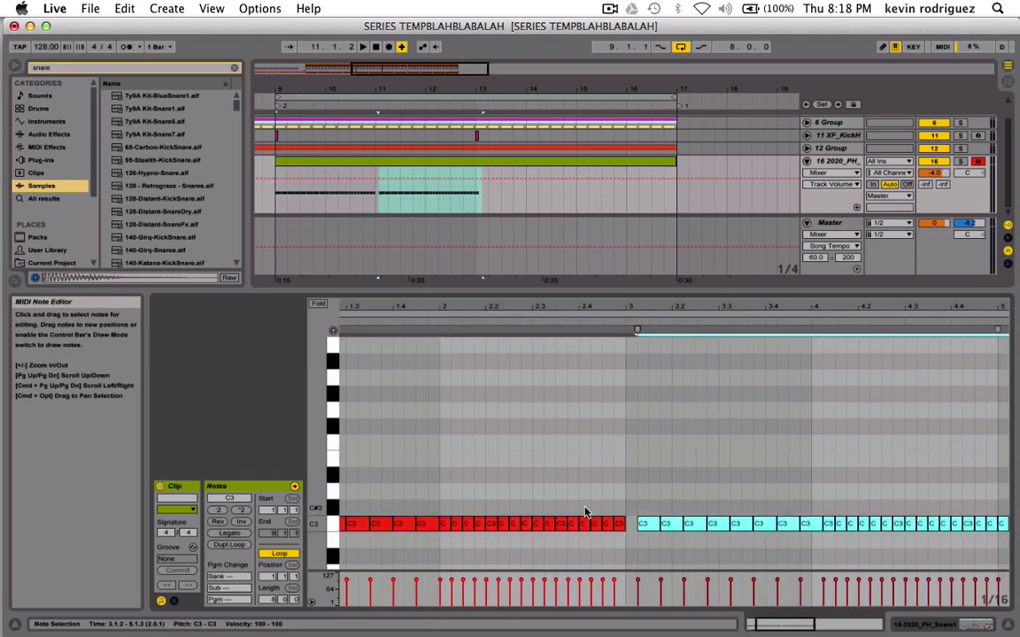
pyautogui.press('Left')
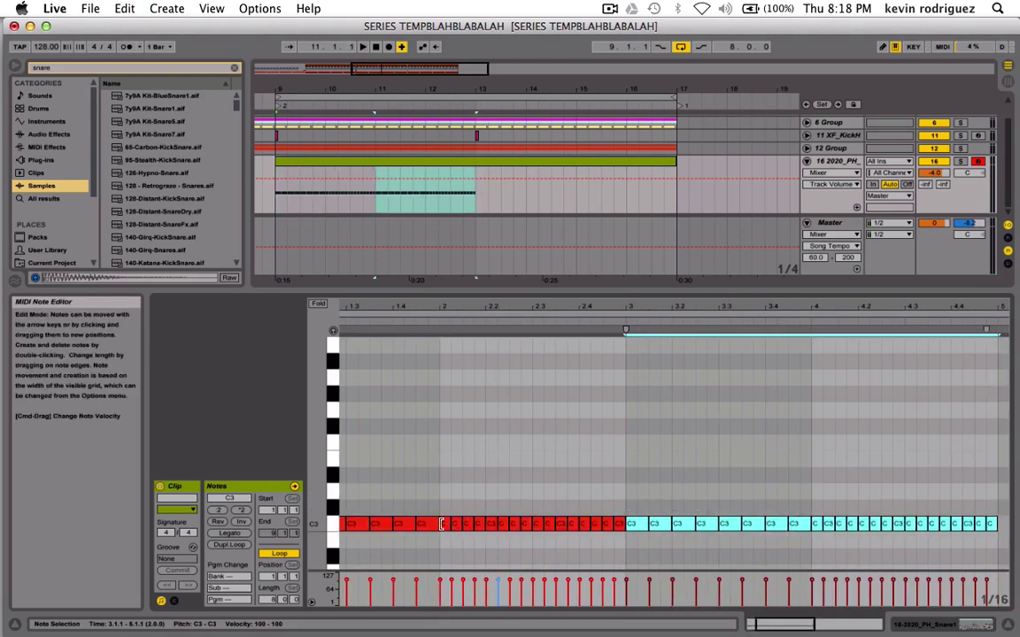
# Duplicate the first bar's eighth notes over bar 2, replacing its sixteenth notes.
pyautogui.hscroll(-2, 443, 524)
pyautogui.moveTo(344, 475); pyautogui.dragTo(516, 552)
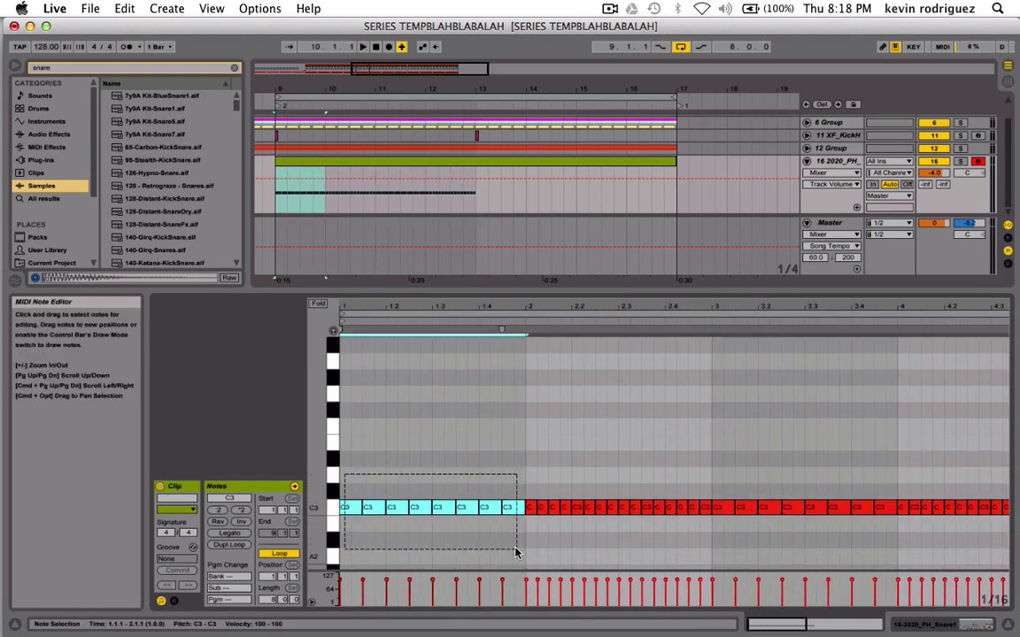
pyautogui.press('super+d')
pyautogui.hscroll(2, 715, 498)
pyautogui.hscroll(-2, 715, 497)
# Duplicate the sixteenth notes of the clip's bar 4 across bars 5 to 8 during playback.
pyautogui.press('space')
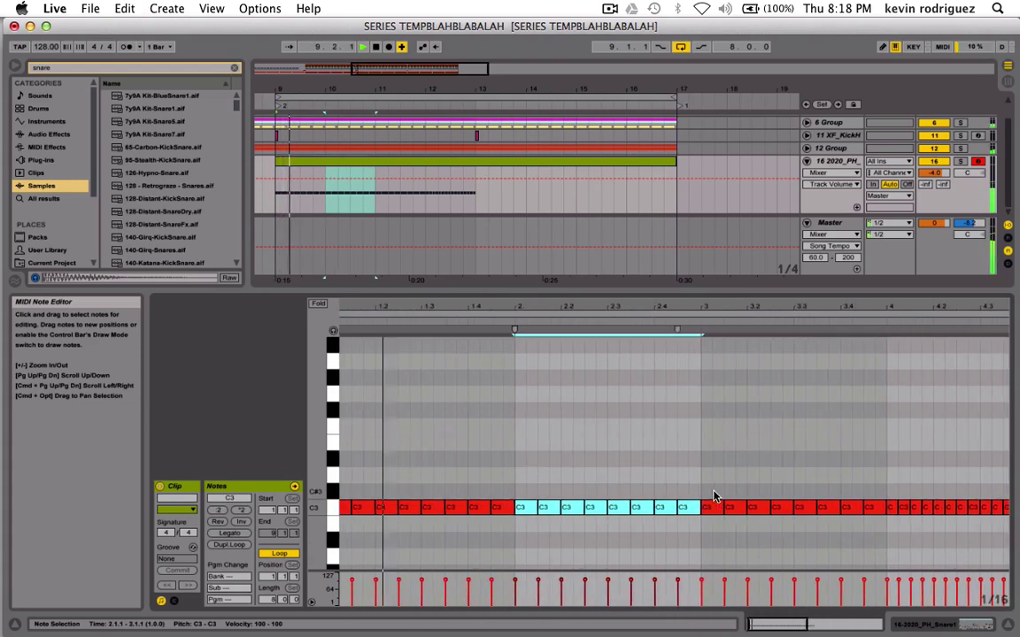
pyautogui.hscroll(5, 797, 444)
pyautogui.hscroll(1, 796, 443)
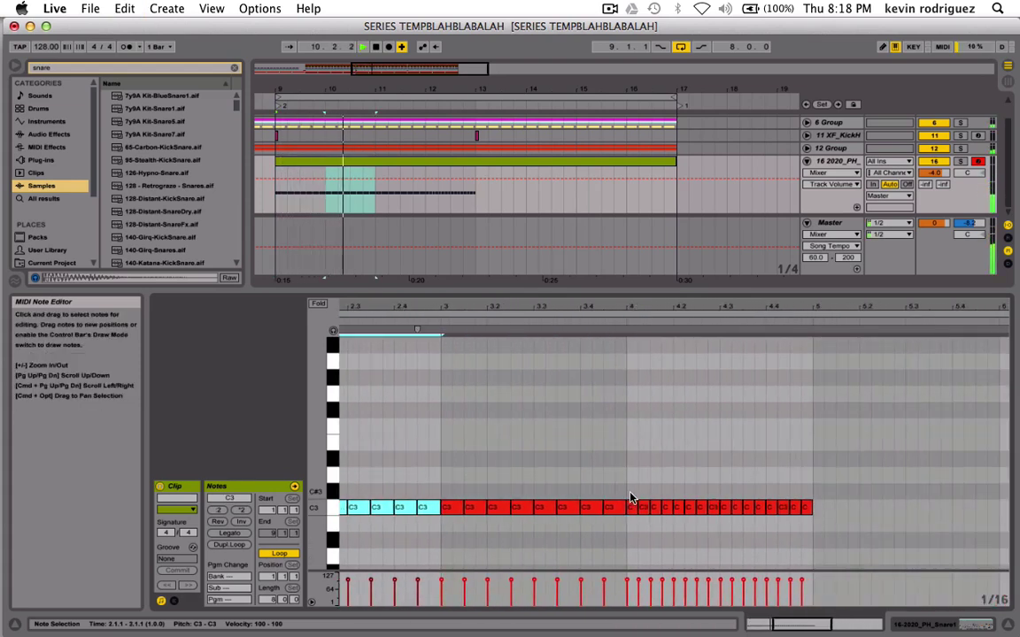
pyautogui.moveTo(630, 494); pyautogui.dragTo(810, 546)
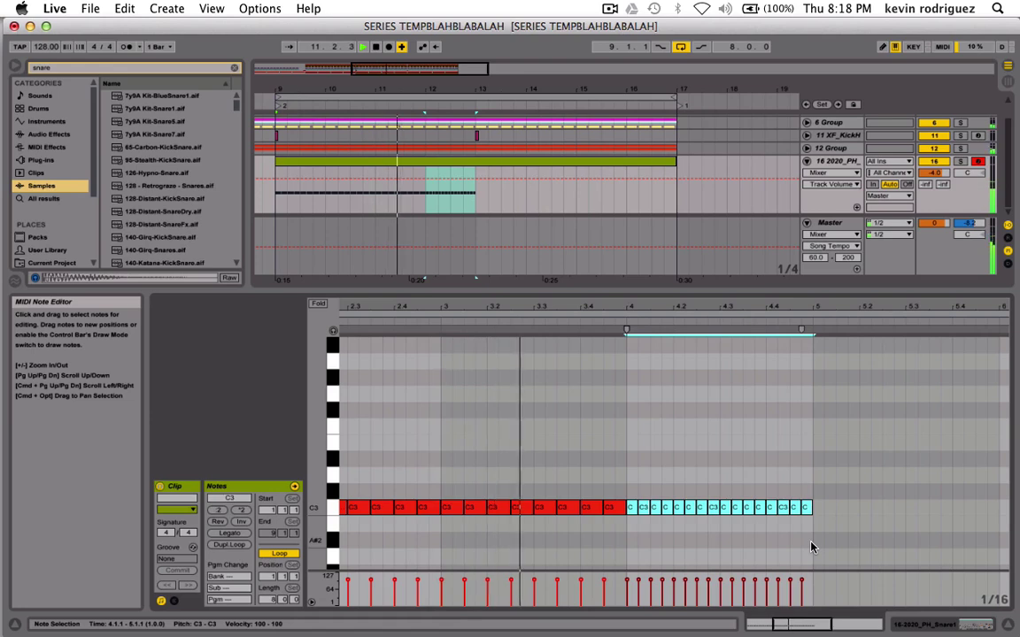
pyautogui.press('super+d')
pyautogui.press('super+d')
pyautogui.press('super+d')
pyautogui.press('super+d')
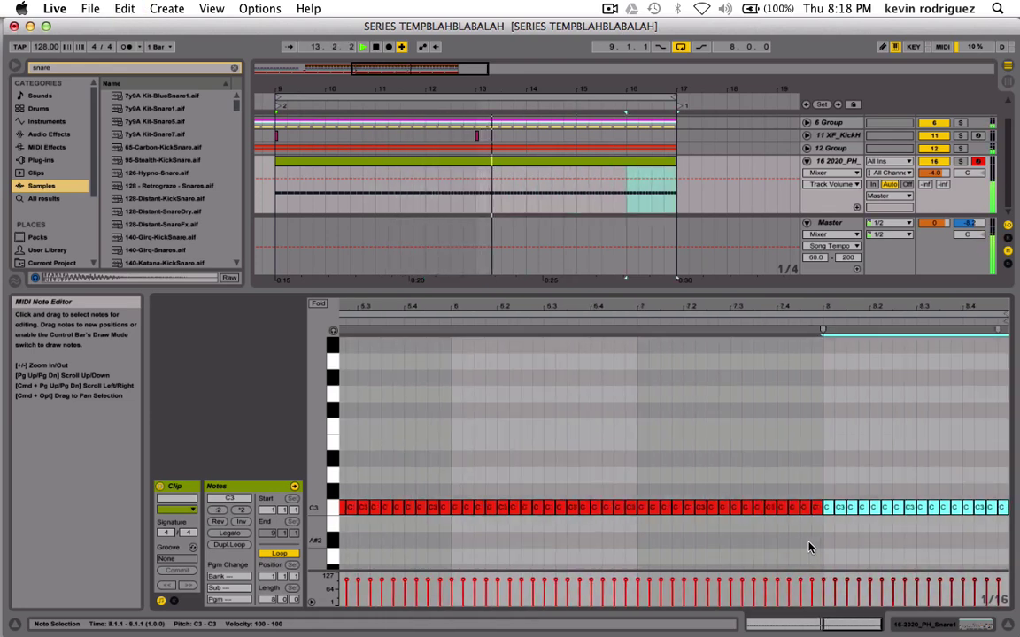
# Look over the extended snare roll and play it from bar 15 and from bar 14 of the arrangement.
pyautogui.click(834, 443)
pyautogui.hscroll(-3, 823, 444)
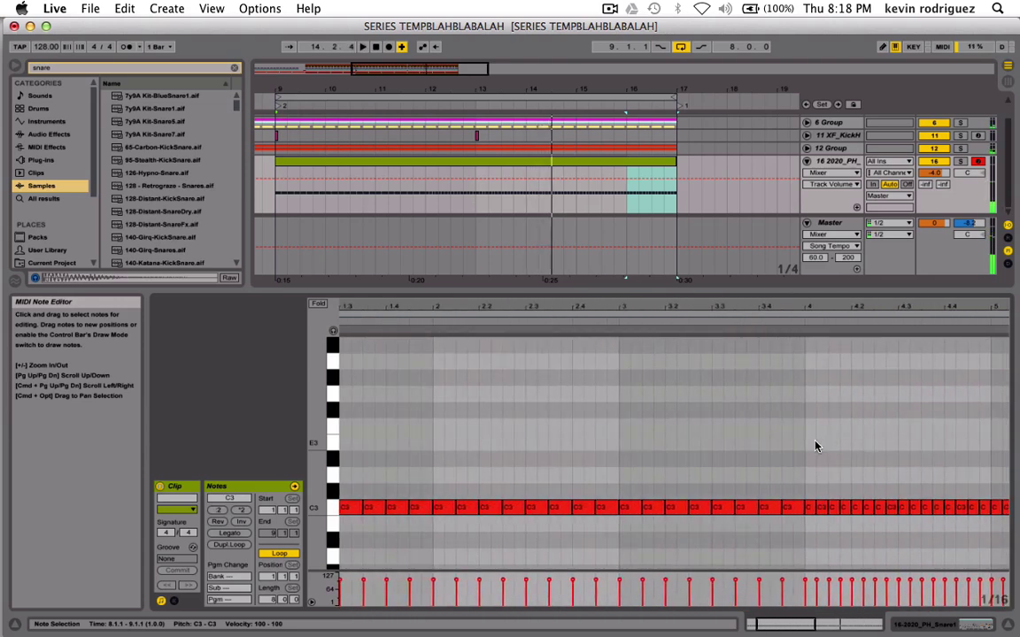
pyautogui.hscroll(8, 673, 405)
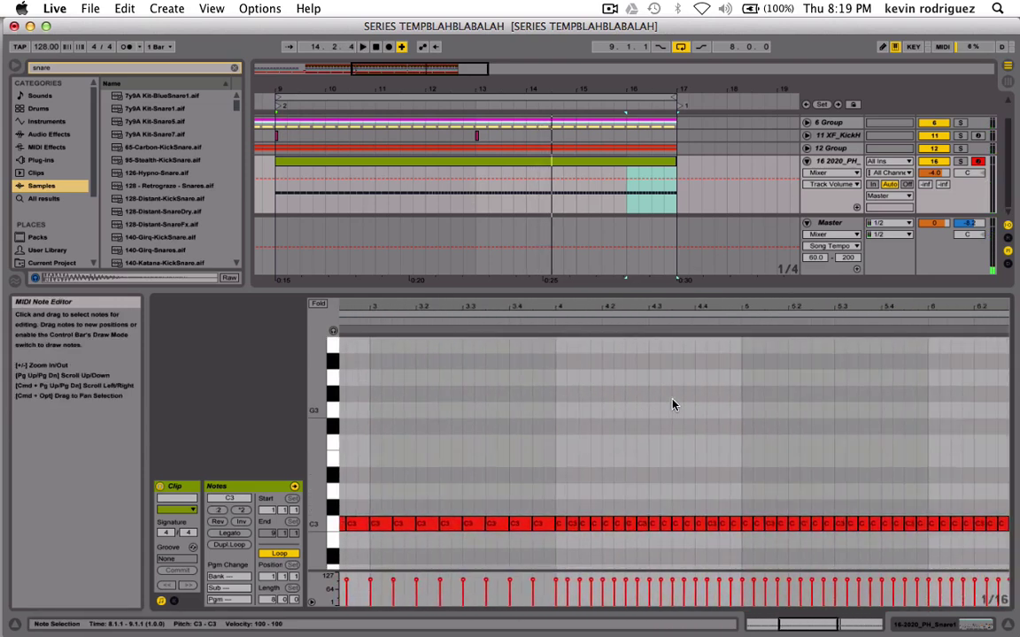
pyautogui.scroll(-2, 672, 405)
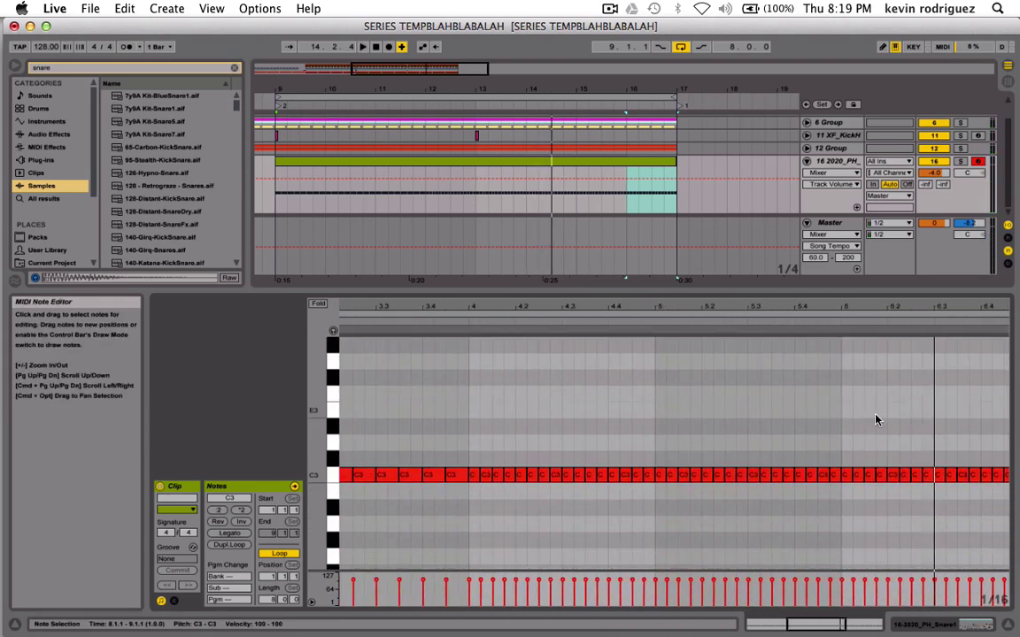
pyautogui.click(575, 200)
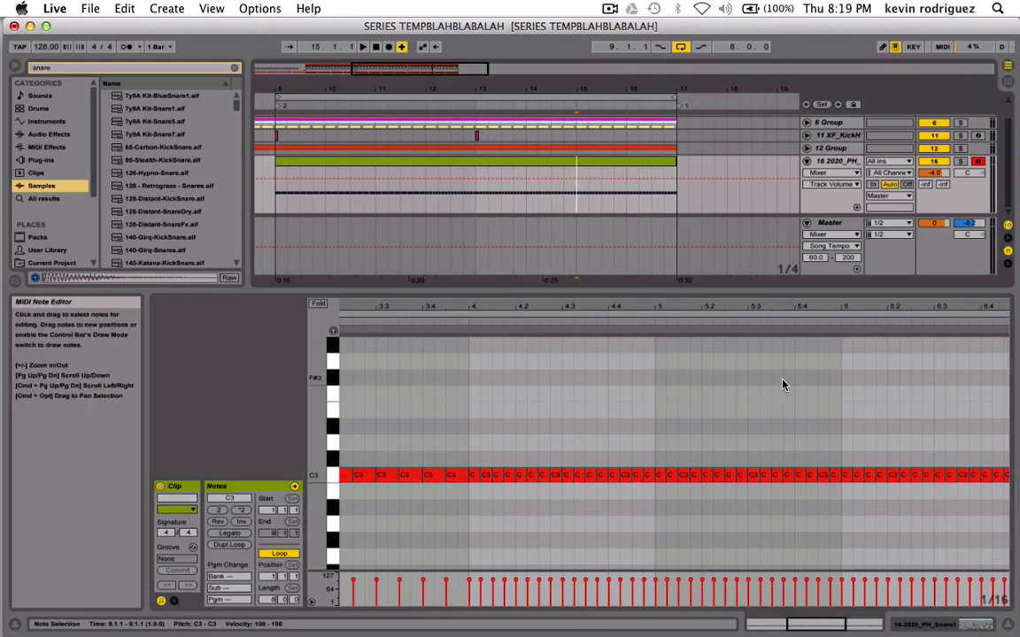
pyautogui.press('space')
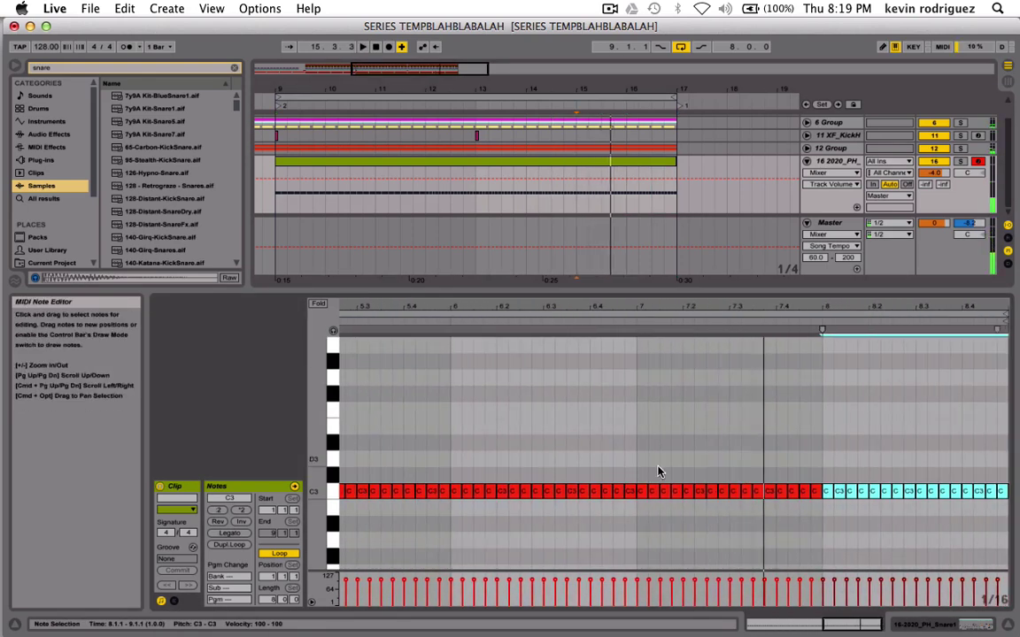
pyautogui.click(526, 200)
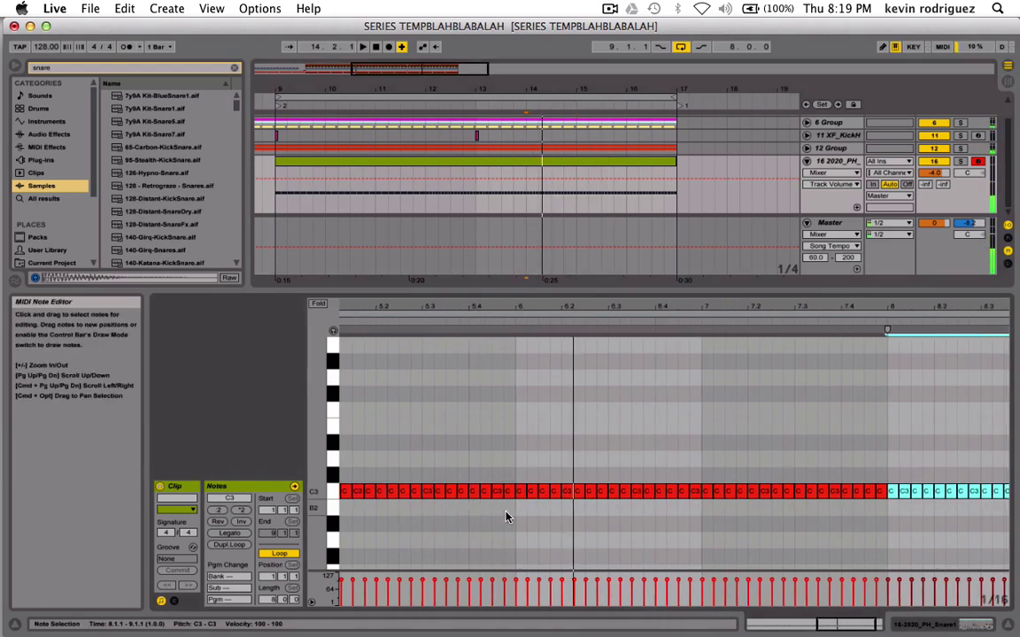
# Raise all snare notes from clip position 6 to the clip's end by one semitone to C#3.
pyautogui.moveTo(521, 514); pyautogui.dragTo(1009, 500)
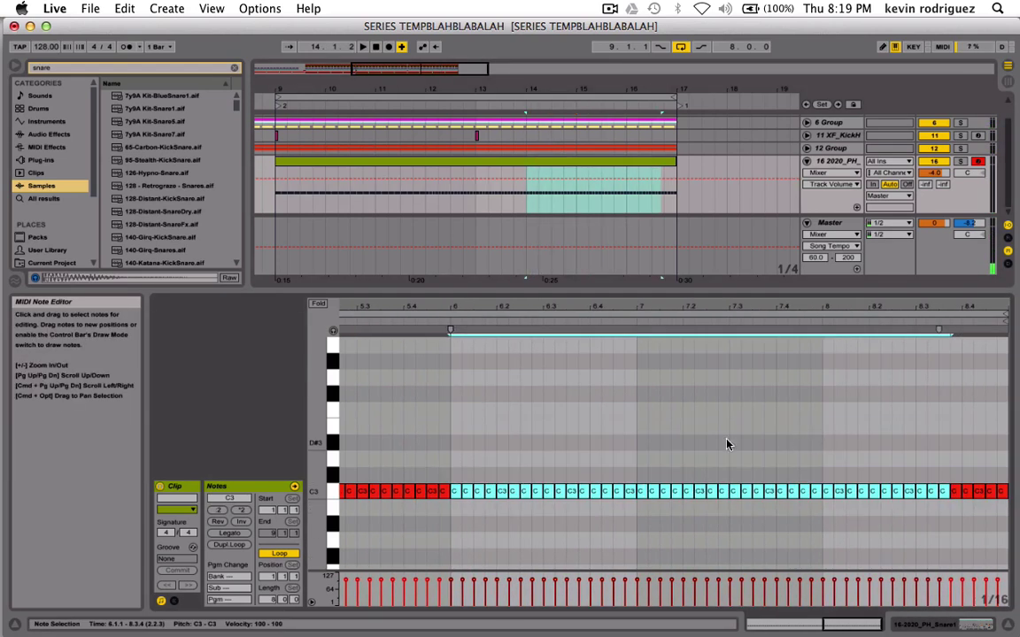
pyautogui.moveTo(683, 306); pyautogui.dragTo(672, 292)
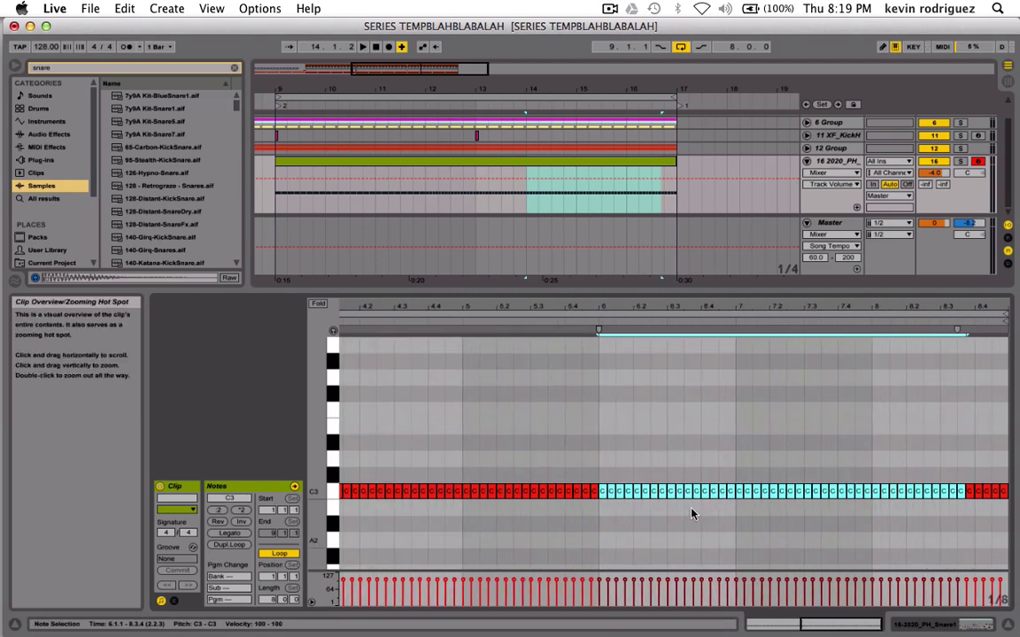
pyautogui.moveTo(619, 511); pyautogui.dragTo(1016, 456)
pyautogui.press('Up')
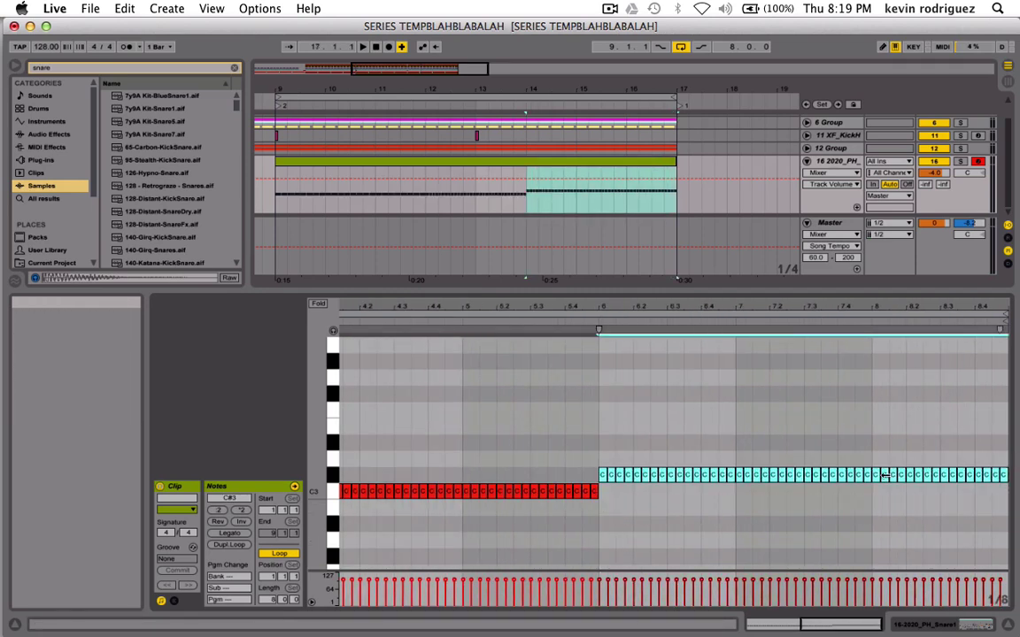
# Transpose the notes from 6.2 onward up to D3 and those from 6.3 onward up to D#3.
pyautogui.click(635, 490)
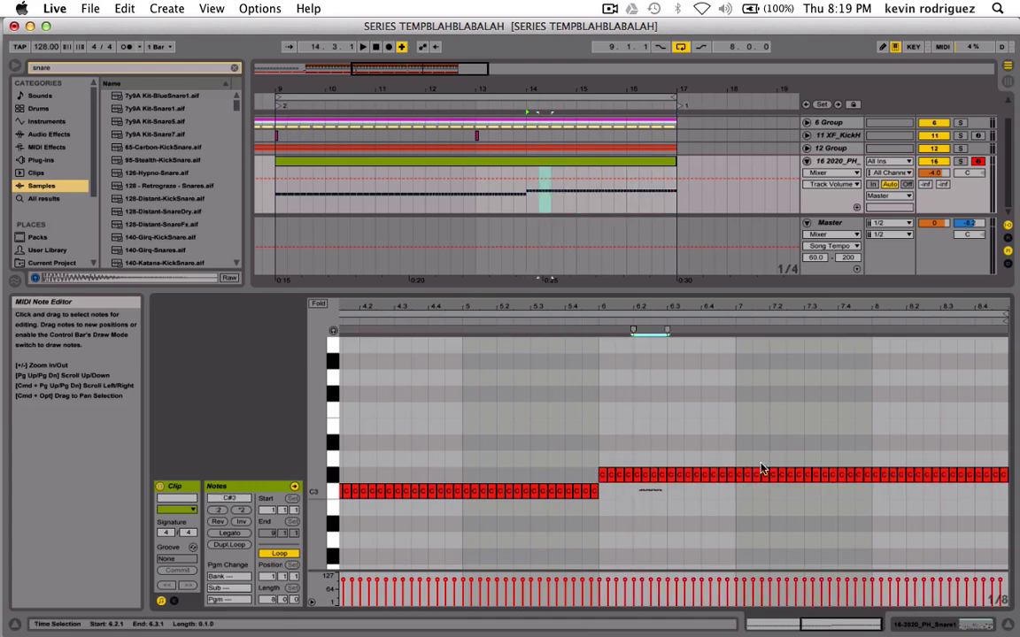
pyautogui.hotkey('shift', 'End')
pyautogui.press('Up')
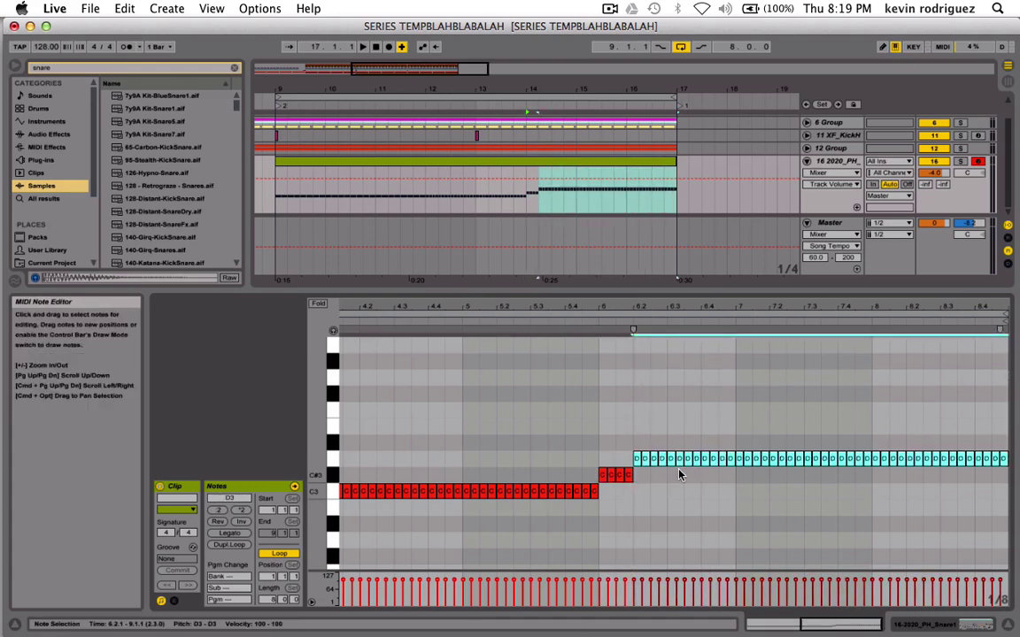
pyautogui.click(666, 430)
pyautogui.hotkey('shift', 'End')
pyautogui.press('Up')
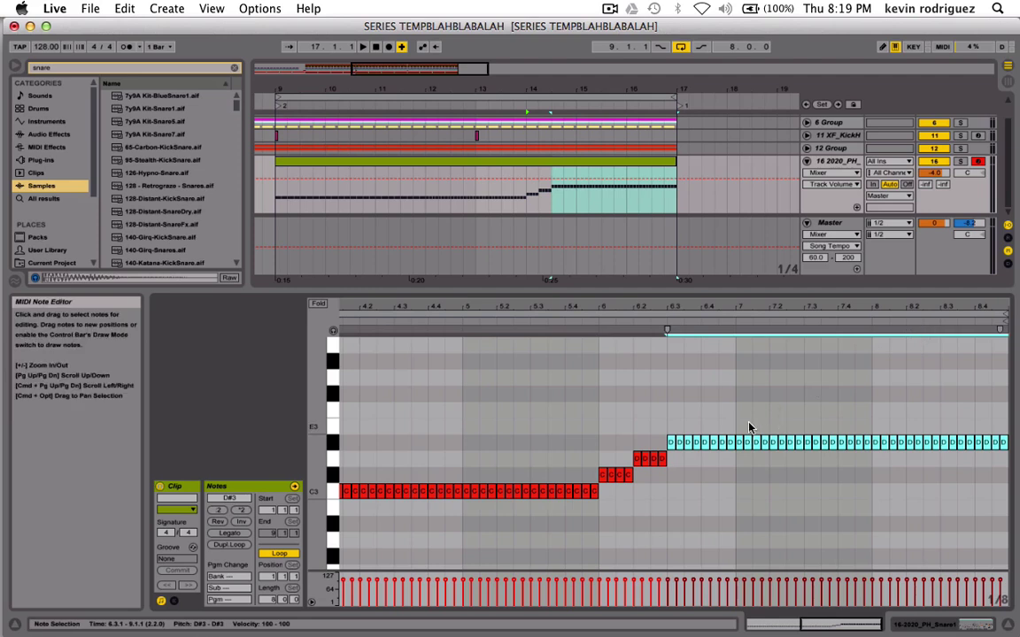
# Transpose the notes from 6.4 onward up to E3 and those from bar 7 onward up to F3.
pyautogui.click(705, 461)
pyautogui.hotkey('shift', 'End')
pyautogui.press('Up')
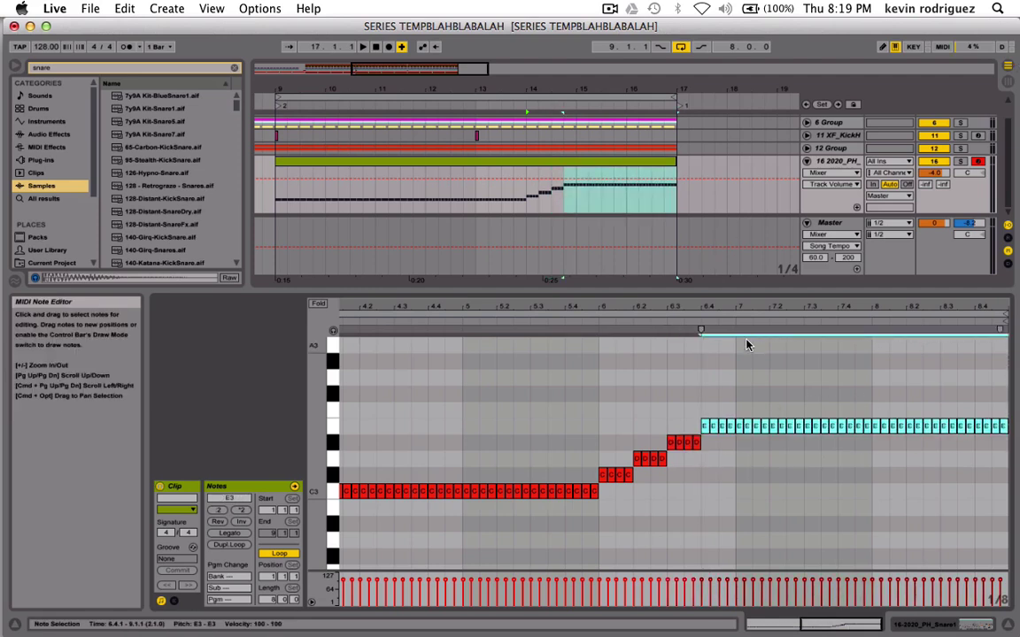
pyautogui.click(736, 445)
pyautogui.hotkey('shift', 'End')
pyautogui.press('Up')
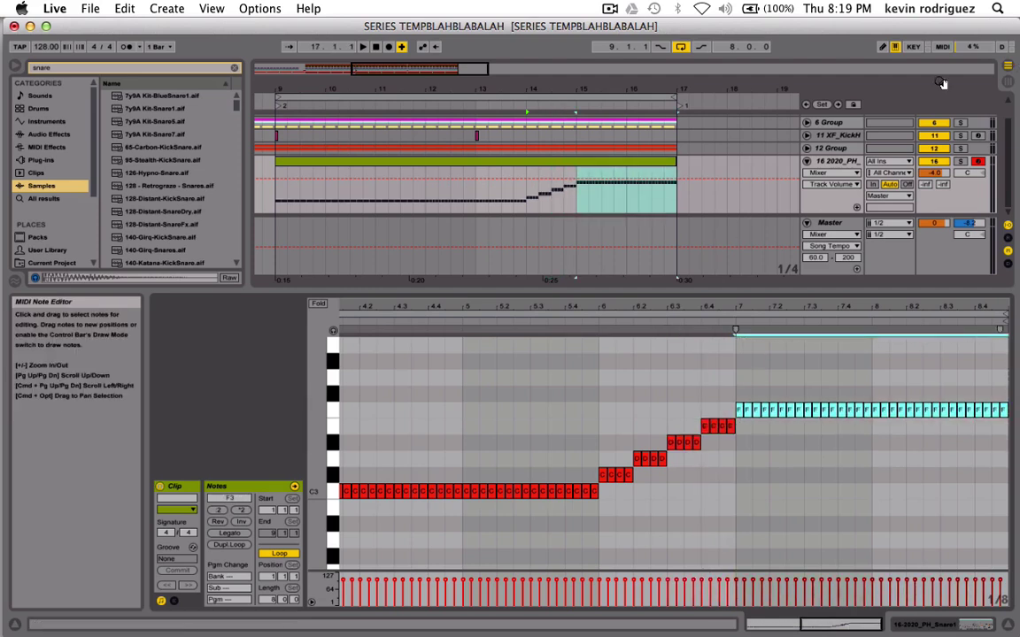
# Transpose the notes from 7.2 onward up to F#3 and those from 7.3 onward up to G3.
pyautogui.click(771, 410)
pyautogui.hotkey('shift', 'End')
pyautogui.press('Up')
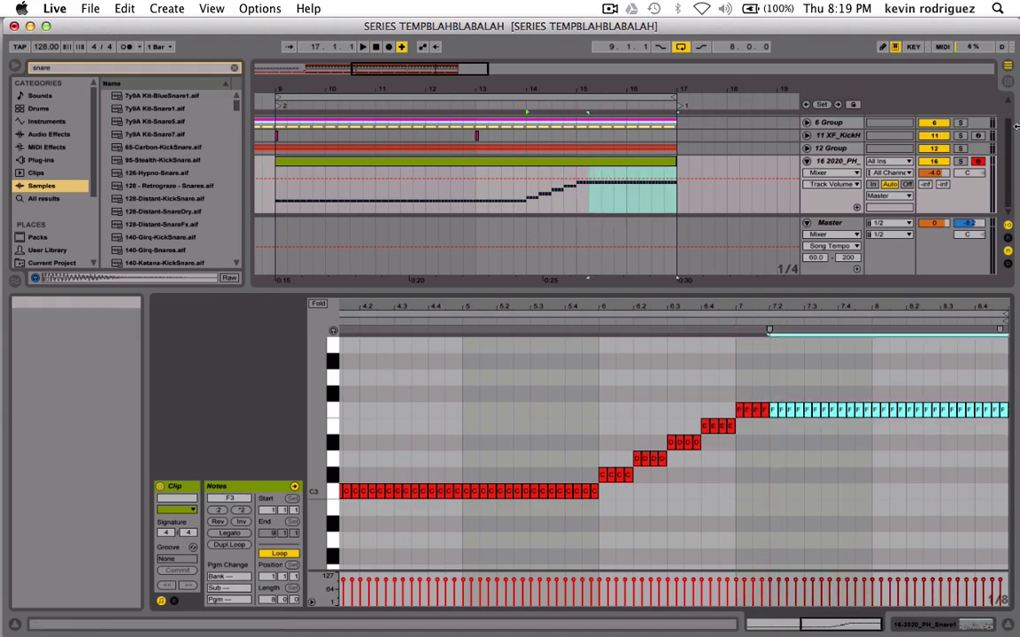
pyautogui.click(806, 394)
pyautogui.hotkey('shift', 'End')
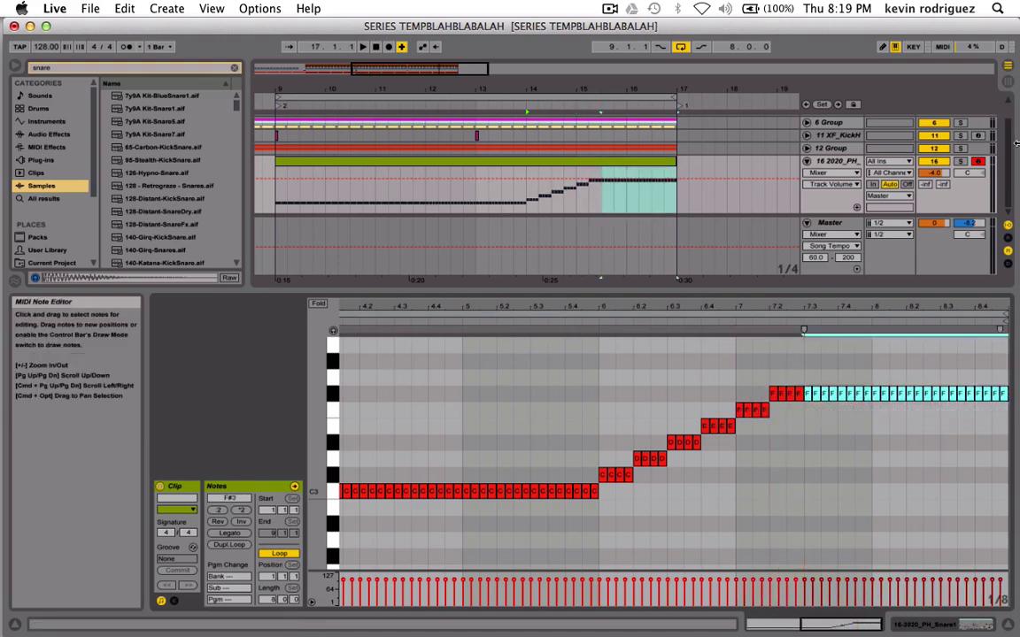
pyautogui.press('Up')
# Transpose the notes from 7.4 onward up to G#3 and those from bar 8 onward up to A3.
pyautogui.click(838, 377)
pyautogui.hotkey('shift', 'End')
pyautogui.press('Up')
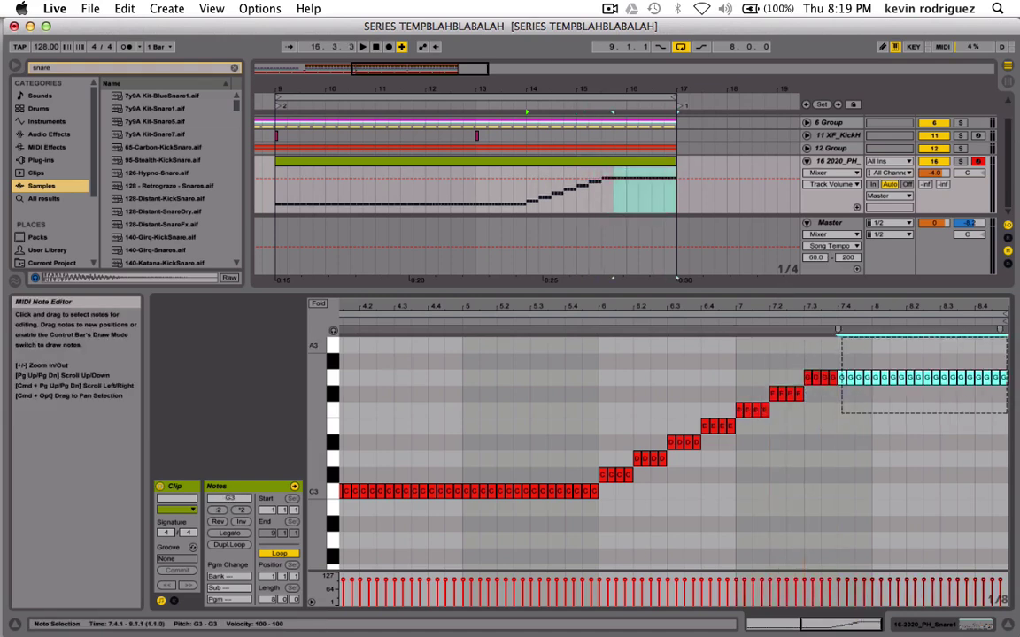
pyautogui.click(876, 362)
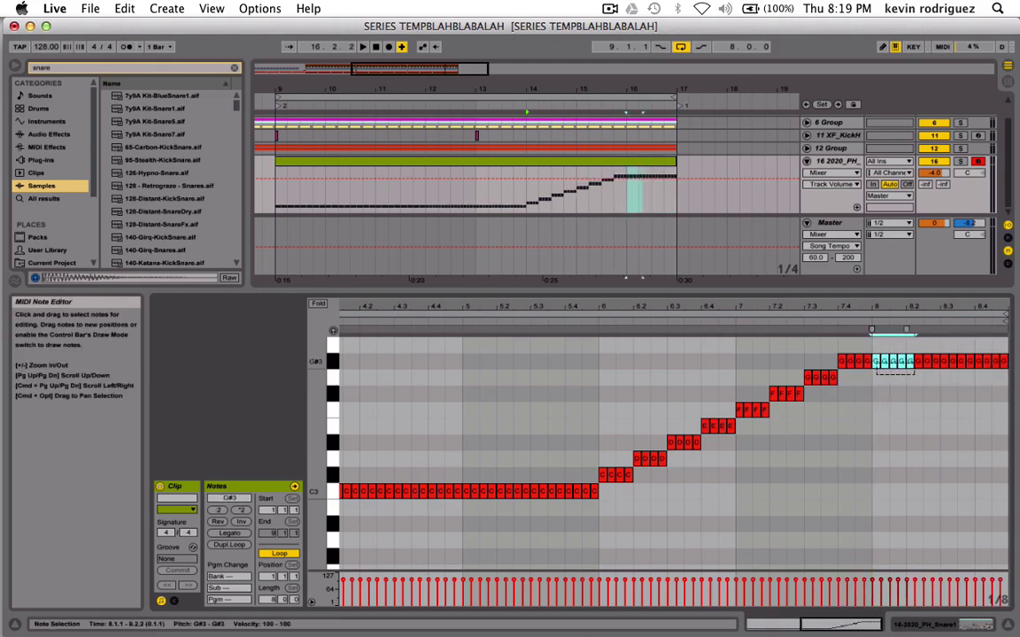
pyautogui.hotkey('shift', 'End')
pyautogui.press('Up')
# Transpose the notes from 8.2 to the clip's end up to A#3.
pyautogui.click(908, 344)
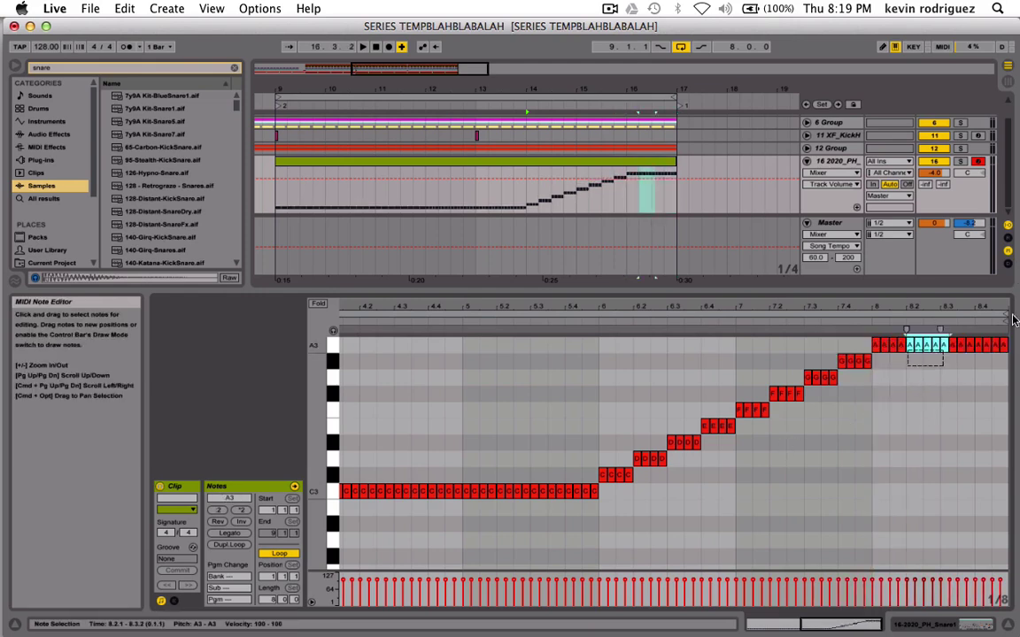
pyautogui.hotkey('shift', 'End')
pyautogui.scroll(2, 950, 459)
pyautogui.scroll(3, 950, 458)
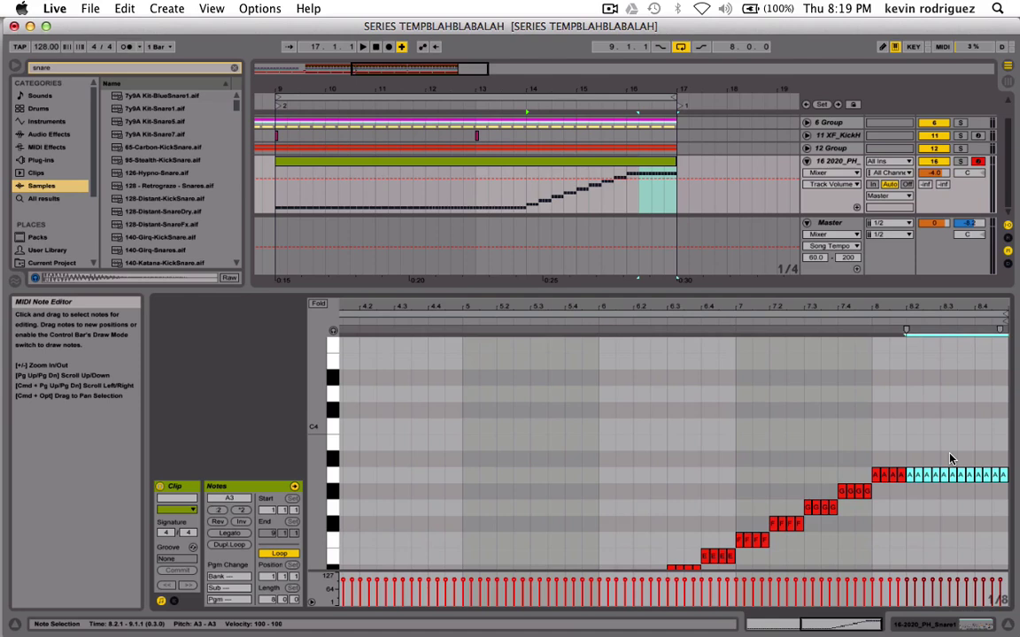
pyautogui.press('Up')
# Transpose the notes from 8.3 onward up to B3 and the last four notes from 8.4 up to C4.
pyautogui.click(940, 481)
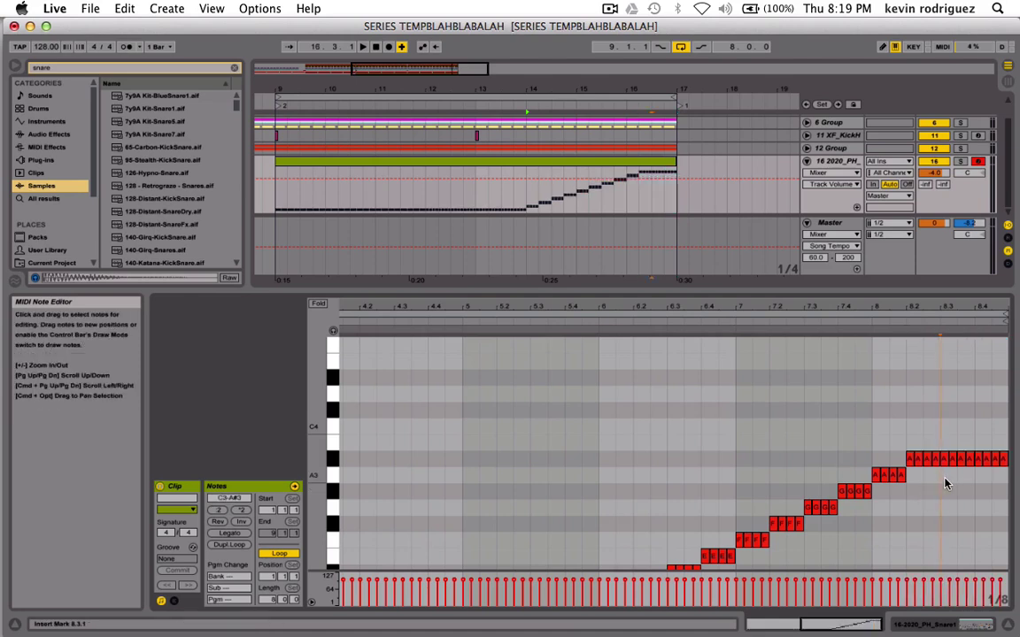
pyautogui.moveTo(945, 483); pyautogui.dragTo(1007, 418)
pyautogui.press('Up')
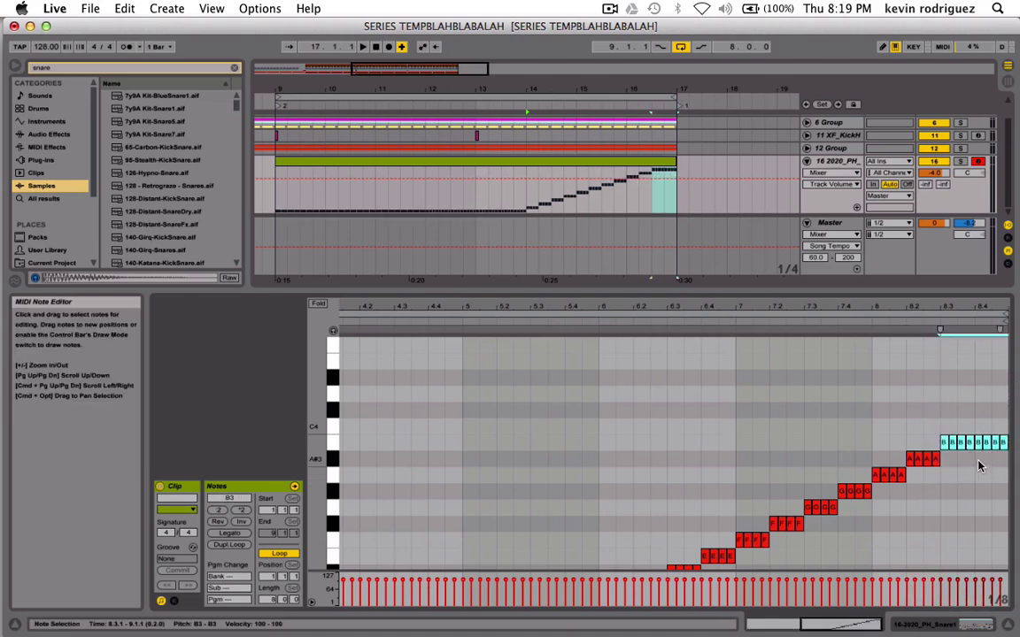
pyautogui.moveTo(979, 466); pyautogui.dragTo(1007, 433)
pyautogui.press('Up')
# Play the rising snare roll from bar 14 and from the clip's start at bar 9.
pyautogui.press('space')
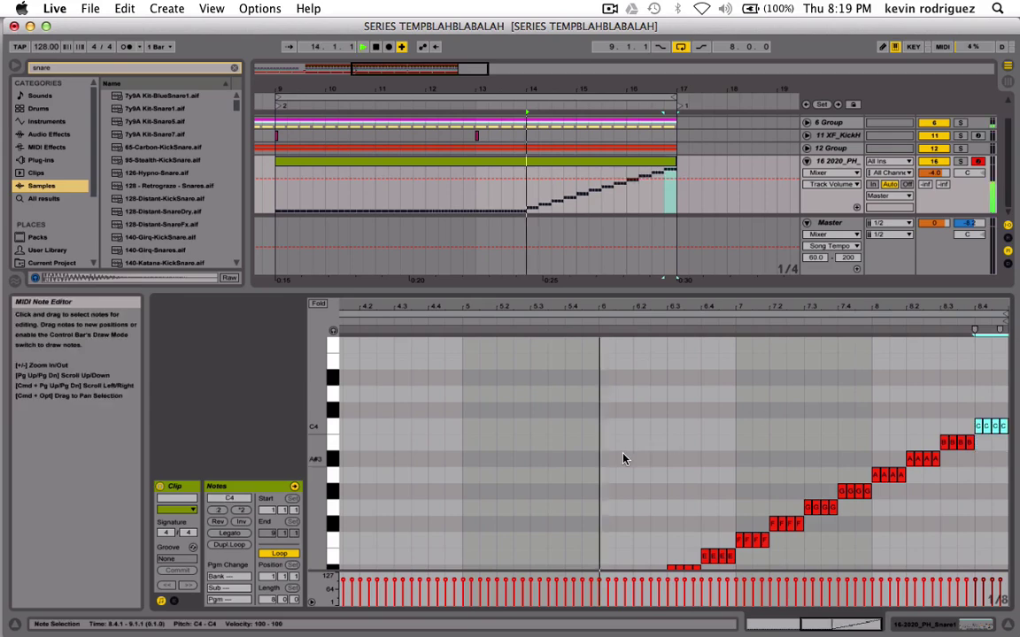
pyautogui.scroll(-5, 624, 459)
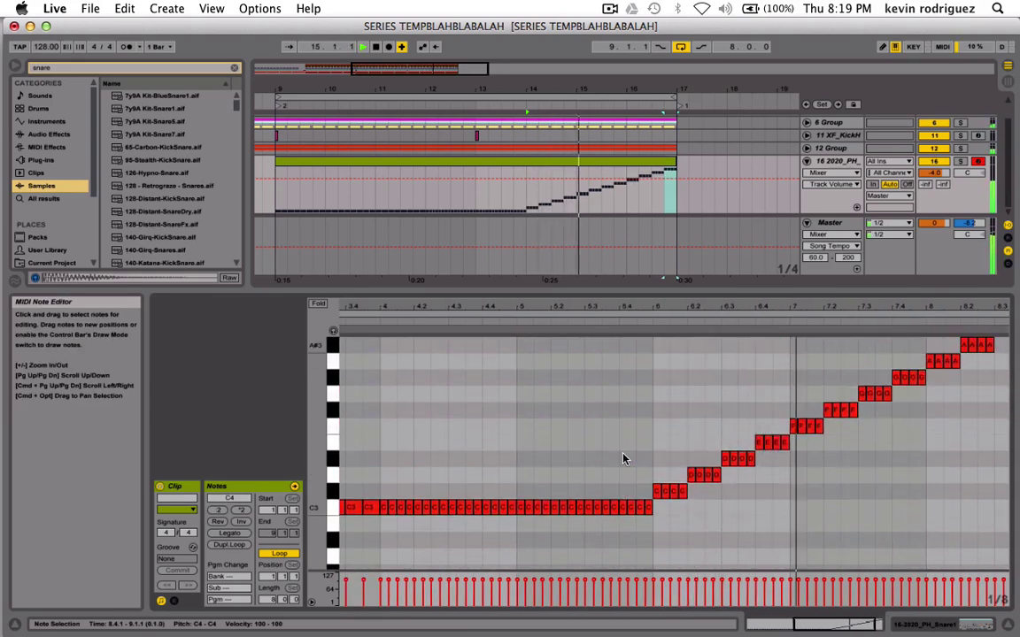
pyautogui.scroll(-5, 623, 459)
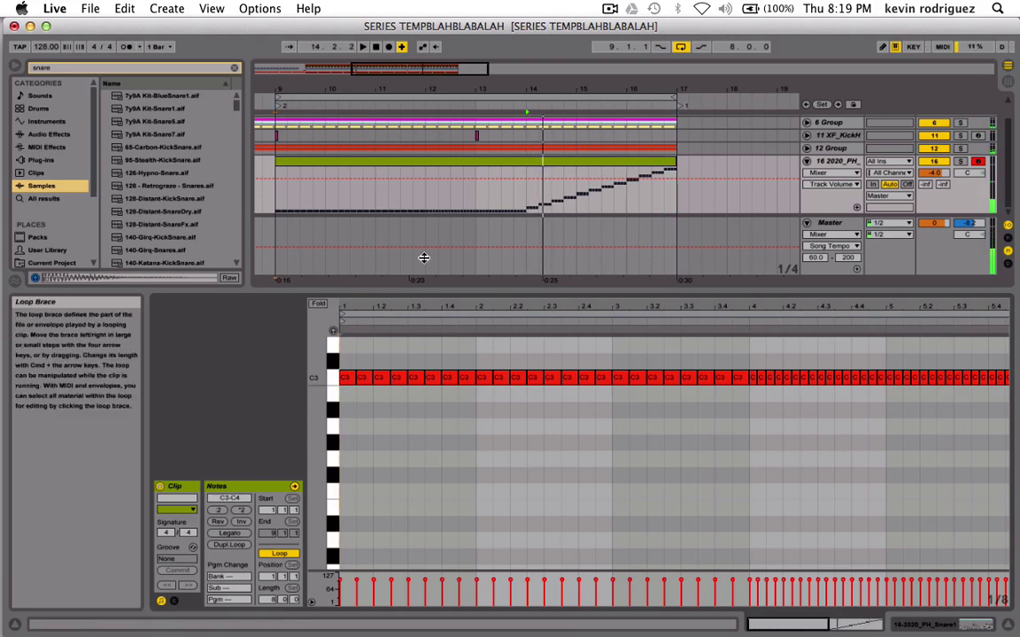
pyautogui.click(272, 197)
pyautogui.scroll(2, 531, 424)
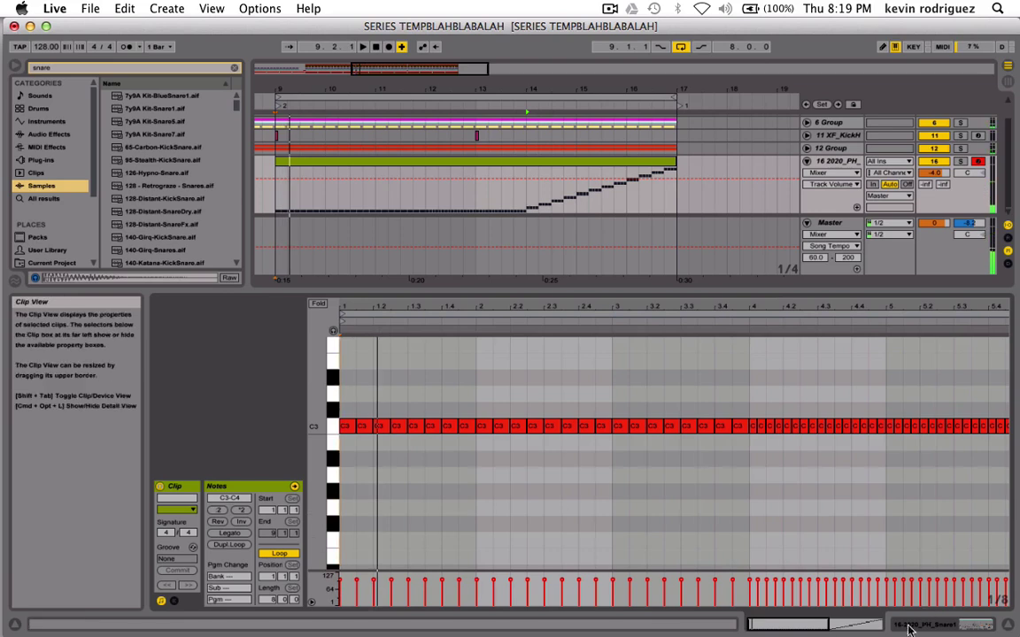
# Switch the note grid to sixteenth triplets and shorten the C3 note at 1.2 to one third of a beat.
pyautogui.moveTo(769, 625); pyautogui.dragTo(608, 529)
pyautogui.scroll(3, 607, 529)
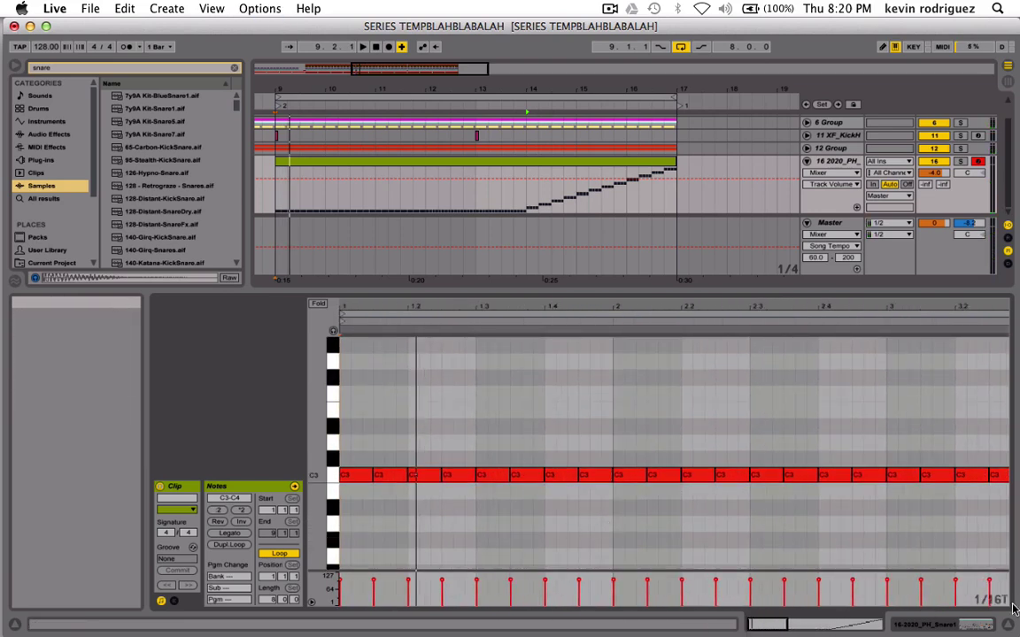
pyautogui.moveTo(770, 623); pyautogui.dragTo(771, 627)
pyautogui.hscroll(-5, 550, 599)
pyautogui.scroll(3, 463, 476)
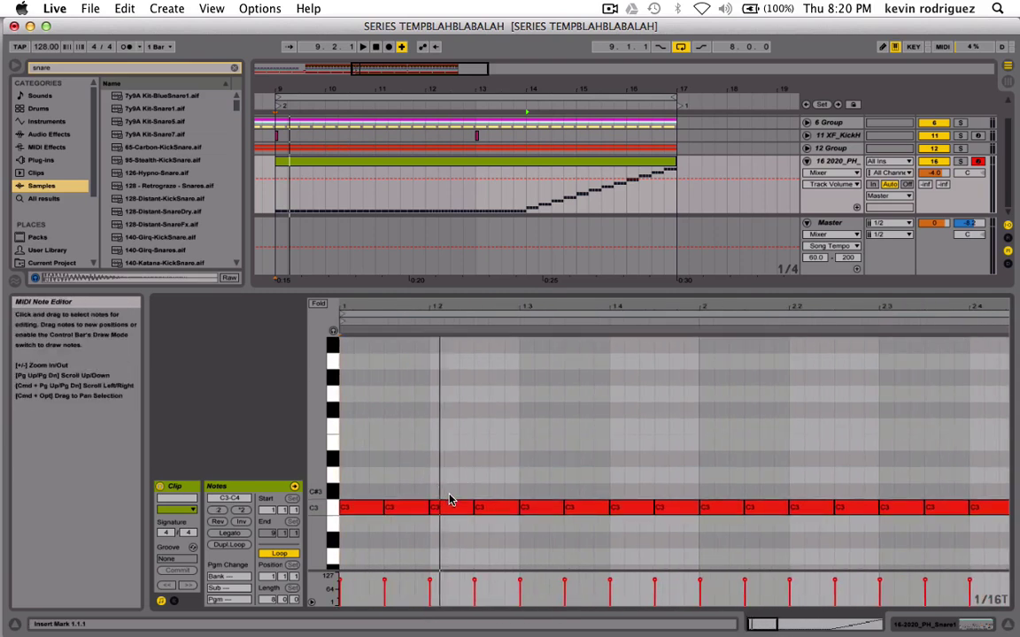
pyautogui.click(448, 501)
pyautogui.moveTo(470, 511); pyautogui.dragTo(443, 507)
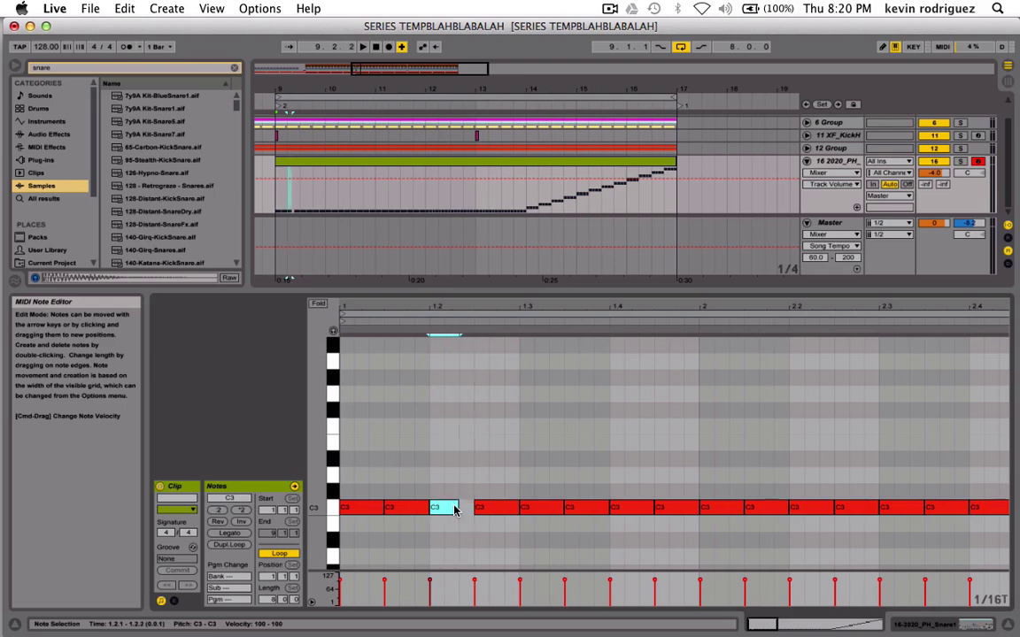
# Duplicate the one-third-beat C3 note twice to fill beat 1.2 with an even triplet, and play it.
pyautogui.press('super+d')
pyautogui.press('super+d')
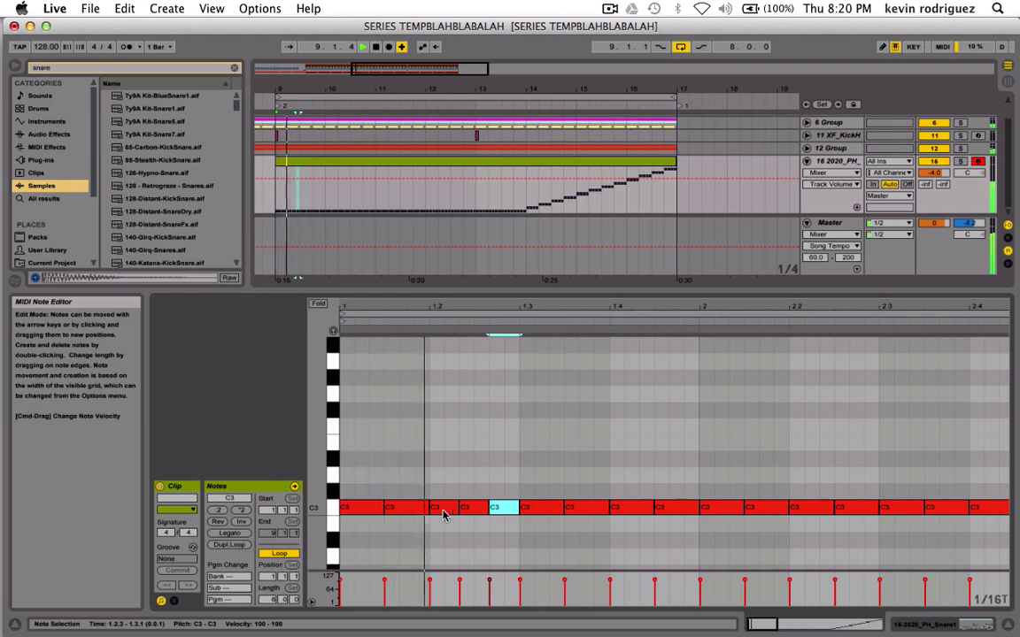
pyautogui.press('Left')
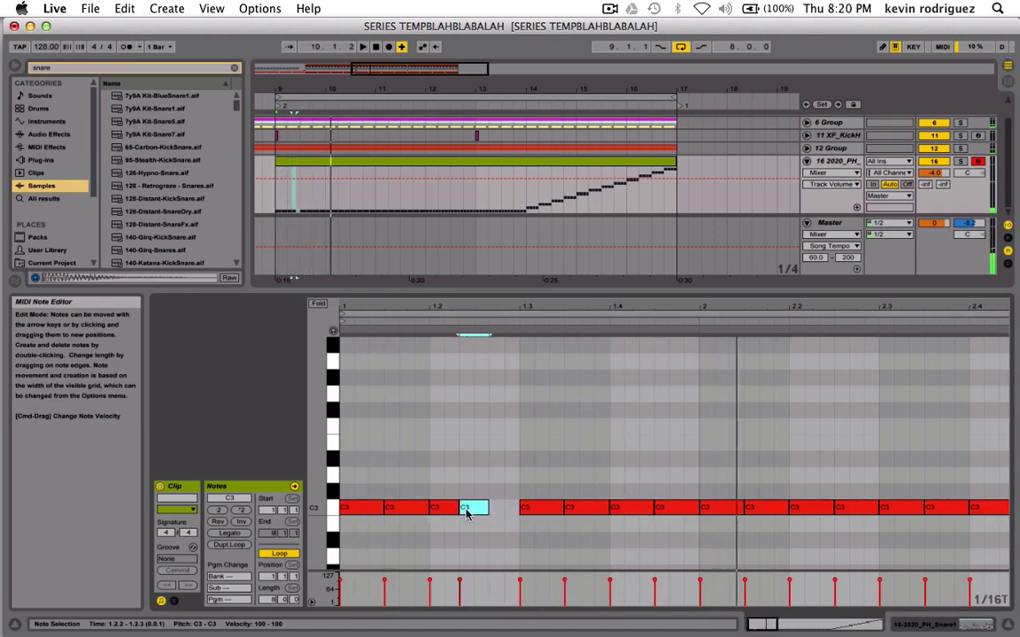
# Place two one-third-beat C3 notes from beat 1.3, refill beat 1.2 with two half-beat C3 notes, and play the clip.
pyautogui.moveTo(466, 514); pyautogui.dragTo(535, 514)
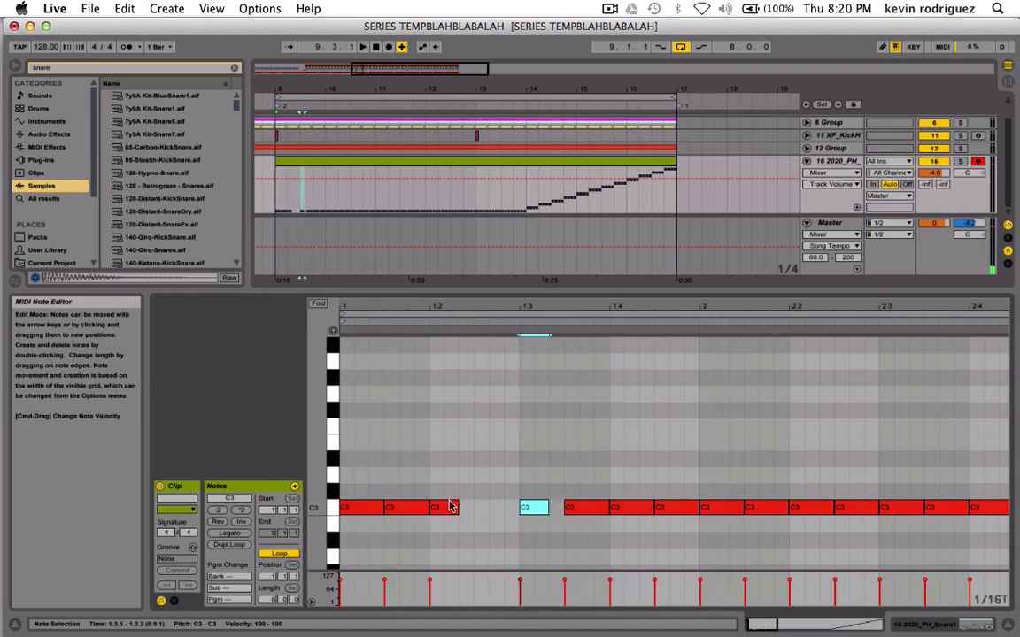
pyautogui.moveTo(452, 507); pyautogui.dragTo(571, 507)
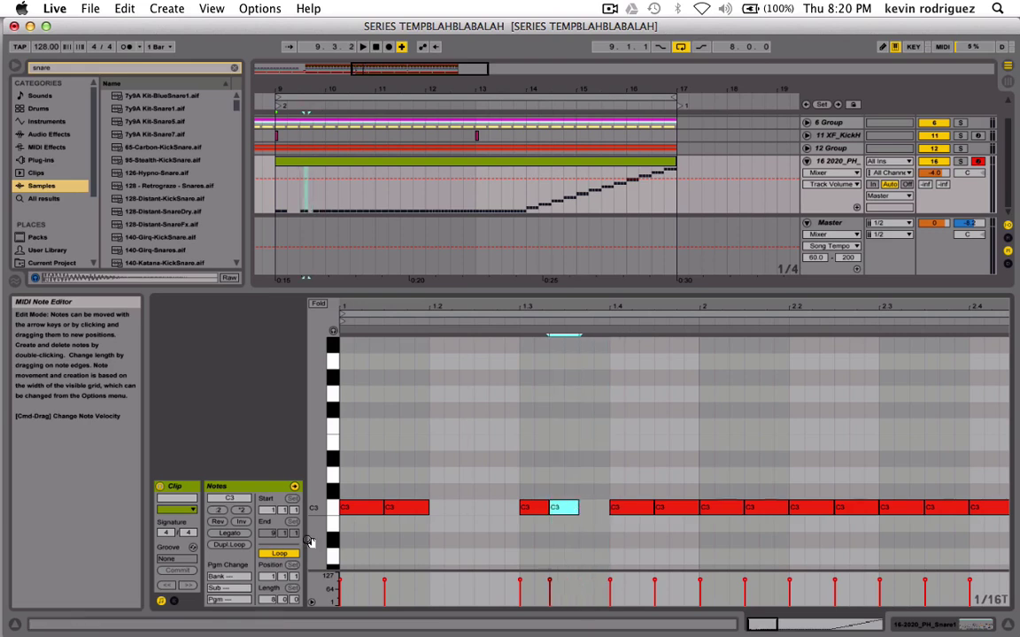
pyautogui.click(405, 507)
pyautogui.press('super+d')
pyautogui.press('super+d')
pyautogui.press('space')
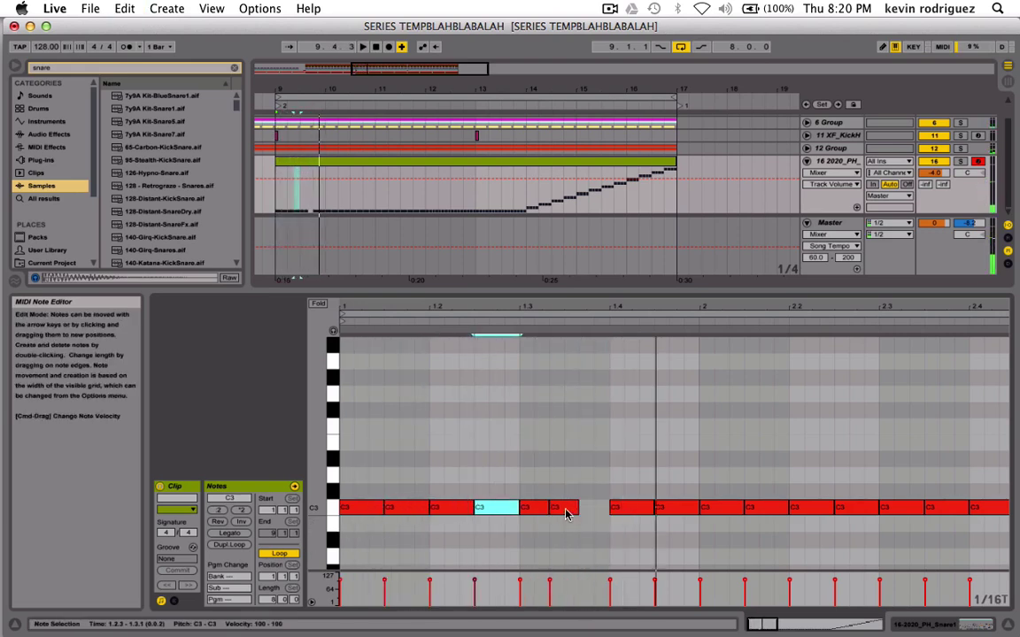
# Try different positions for the second one-third-beat C3 note within beat 1.3 while playing the clip.
pyautogui.press('space')
pyautogui.moveTo(566, 511); pyautogui.dragTo(584, 513)
pyautogui.press('space')
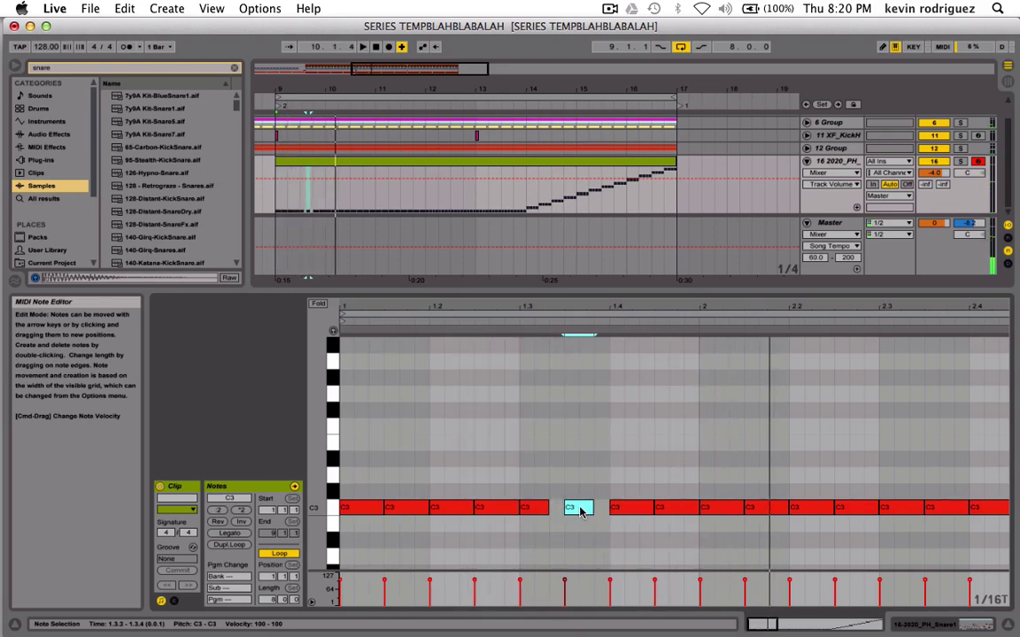
pyautogui.moveTo(581, 511); pyautogui.dragTo(560, 511)
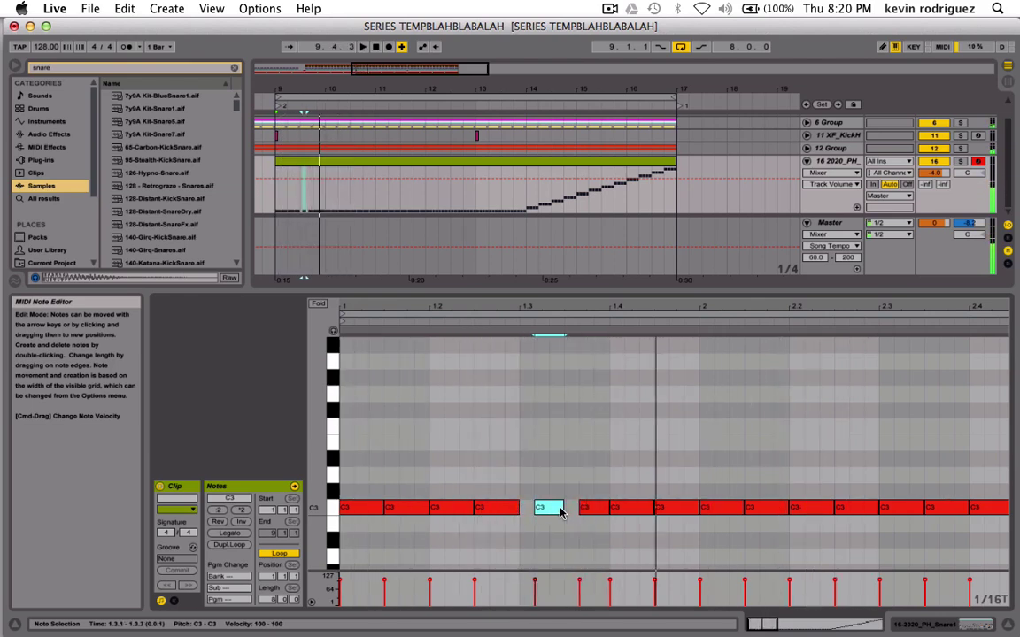
pyautogui.moveTo(549, 513); pyautogui.dragTo(570, 512)
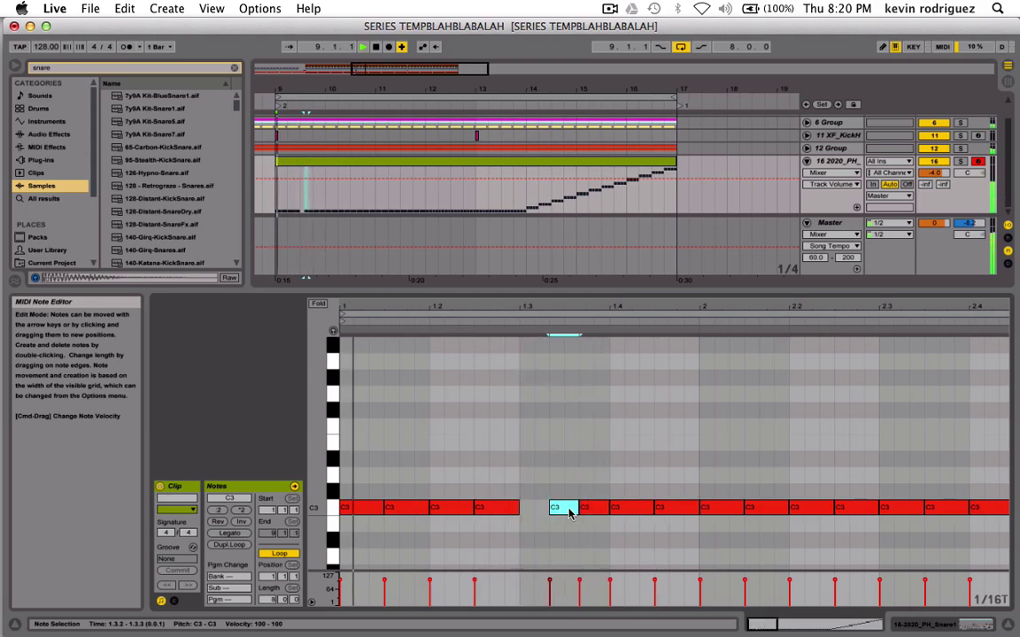
# Fill the first half of beat 1.3 with three sixteenth-triplet C3 notes and place a half-beat C3 at 1.3.3.
pyautogui.press('space')
pyautogui.click(526, 512)
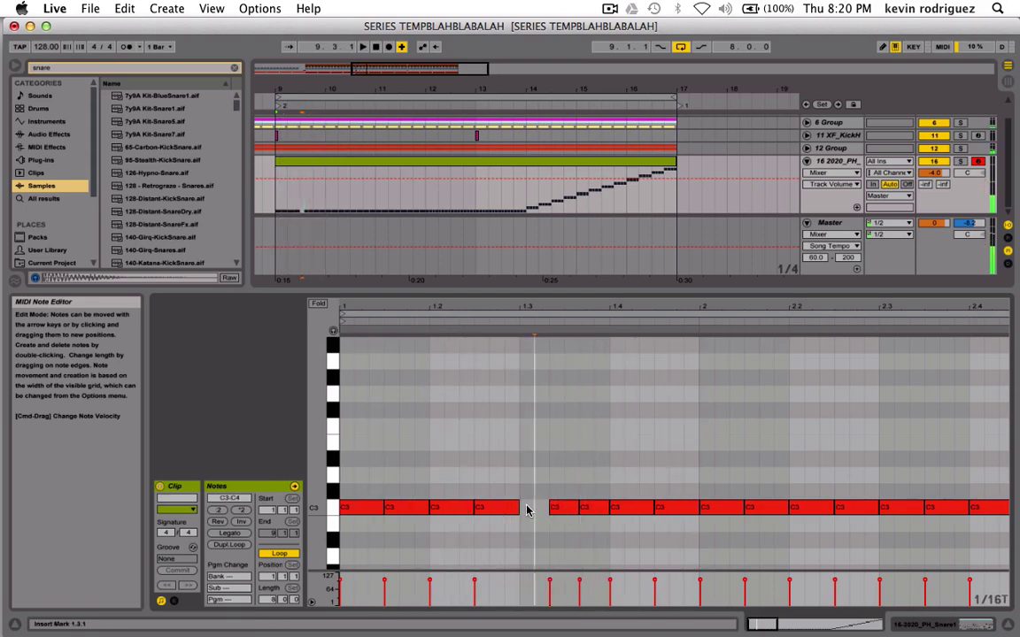
pyautogui.doubleClick(526, 509)
pyautogui.press('space')
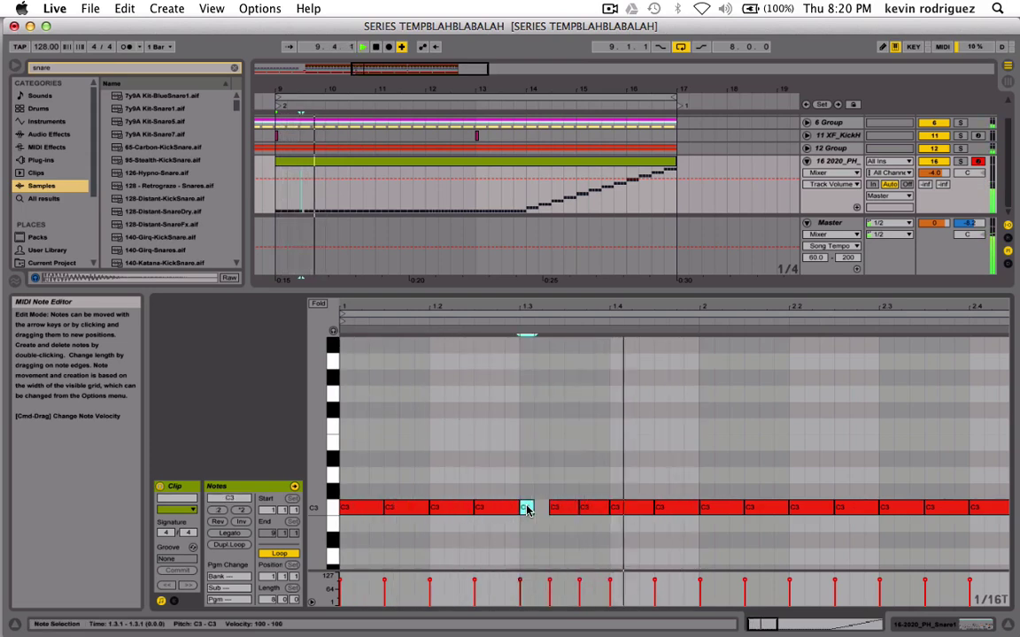
pyautogui.doubleClick(546, 511)
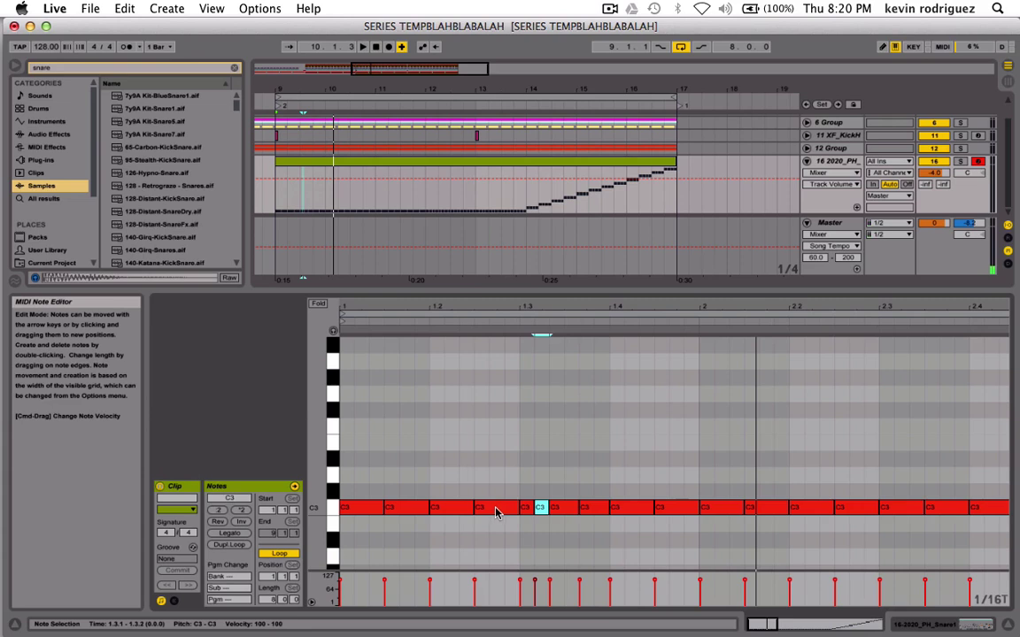
pyautogui.moveTo(497, 511); pyautogui.dragTo(590, 517)
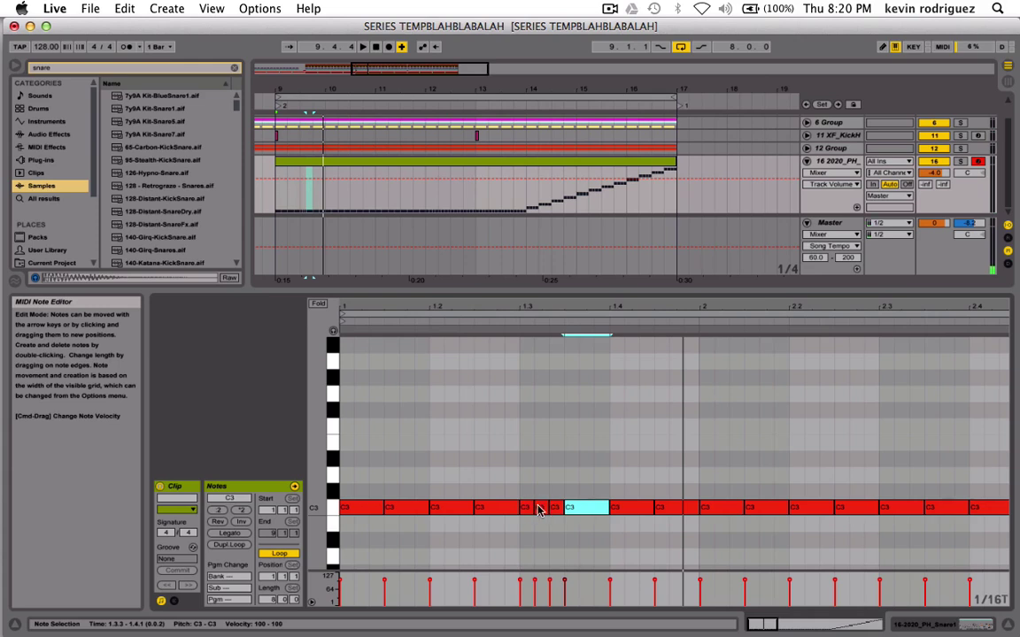
# Fill beat 1.4 with three one-third-beat C3 notes as a triplet and play the clip from its start.
pyautogui.click(546, 506)
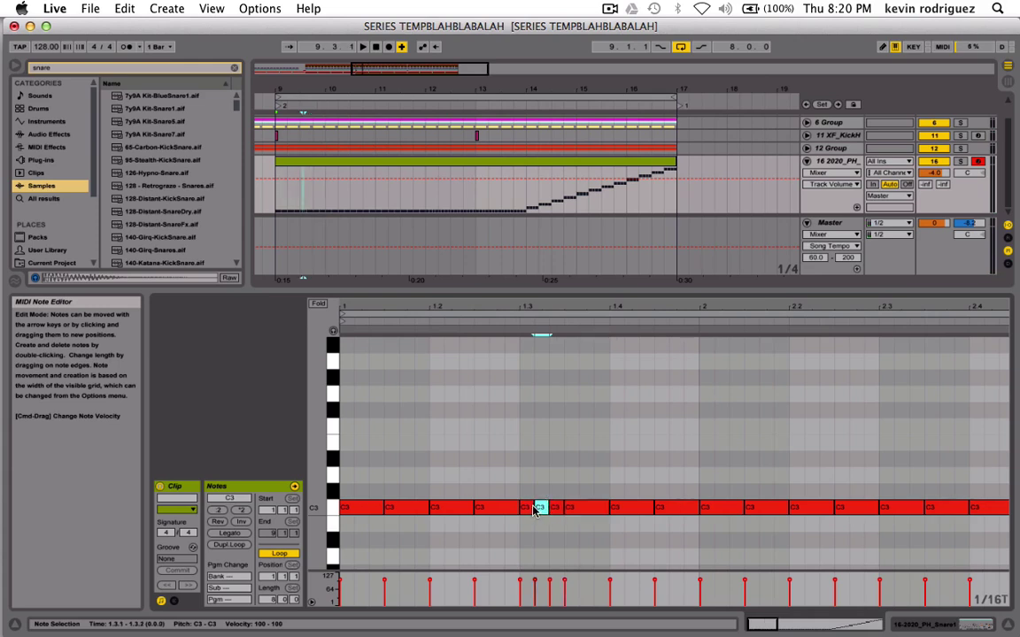
pyautogui.moveTo(542, 510); pyautogui.dragTo(620, 512)
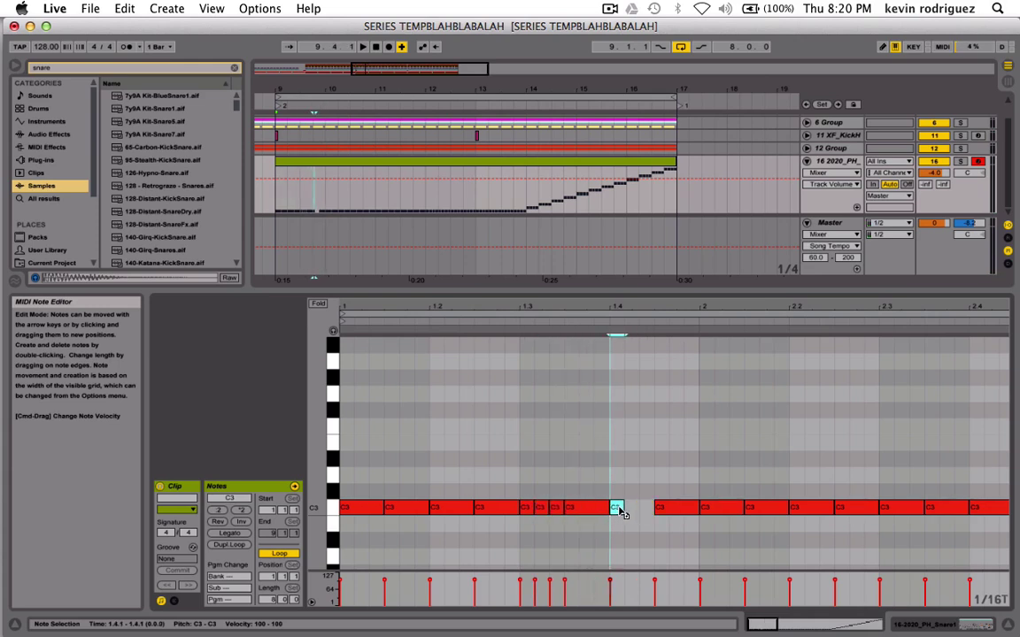
pyautogui.press('Right')
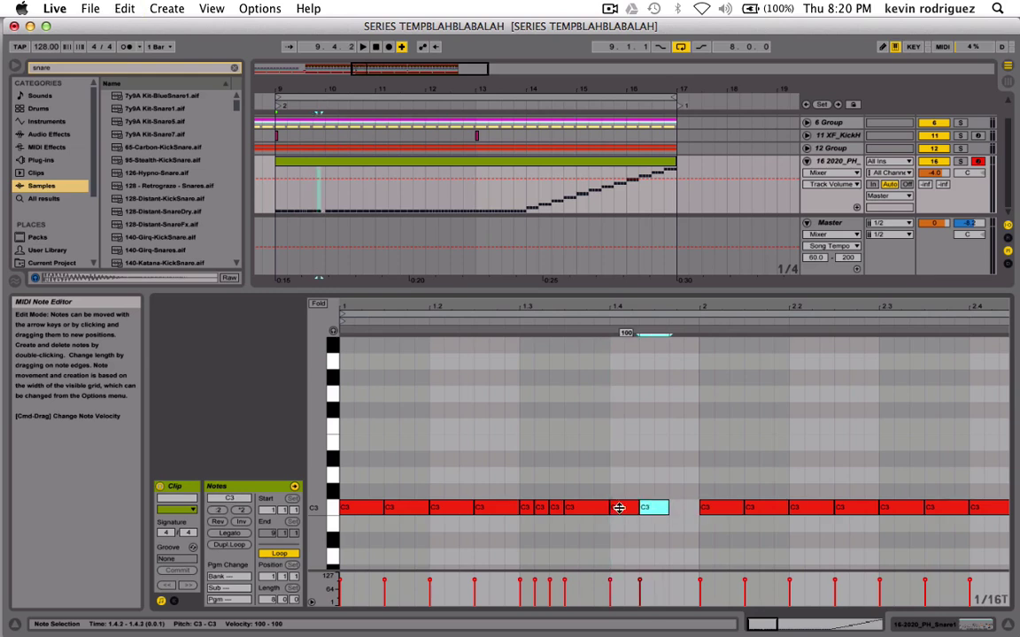
pyautogui.press('space')
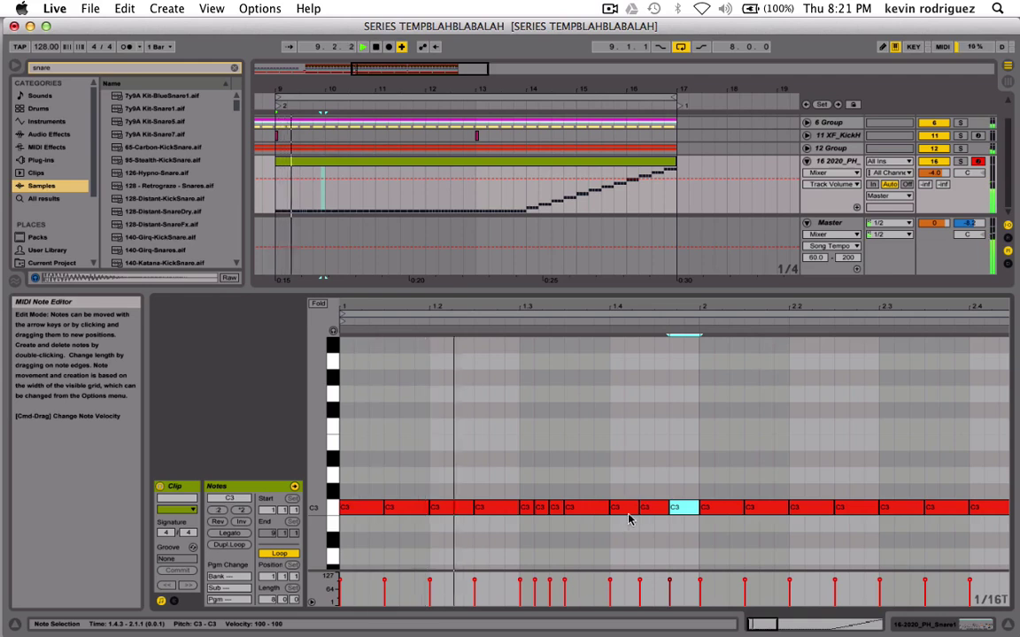
# Replace the three short notes at the start of beat 1.3 with one half-beat C3 note.
pyautogui.click(506, 511)
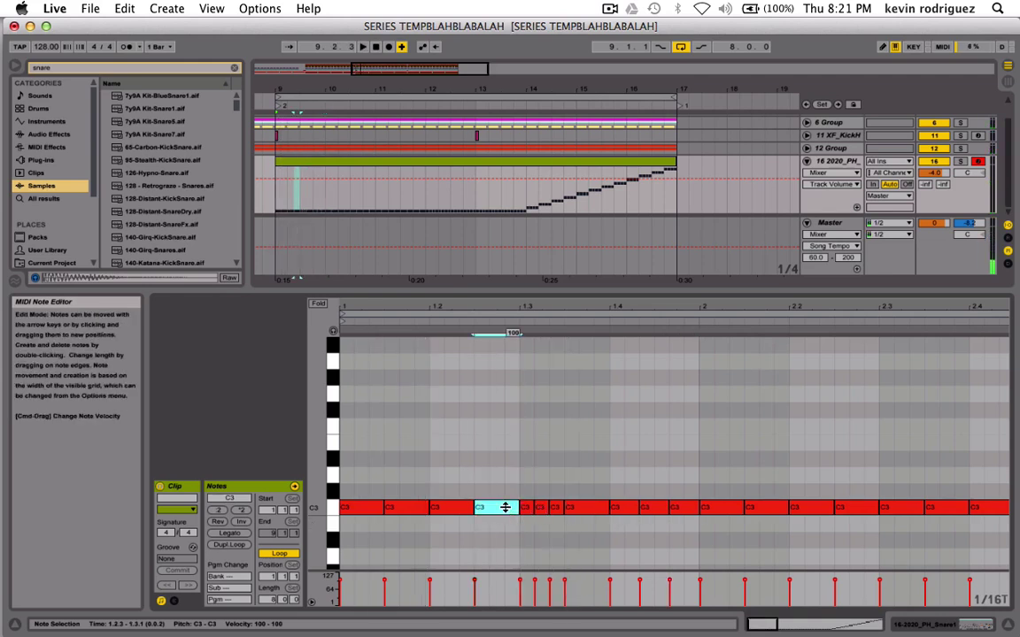
pyautogui.press('Right')
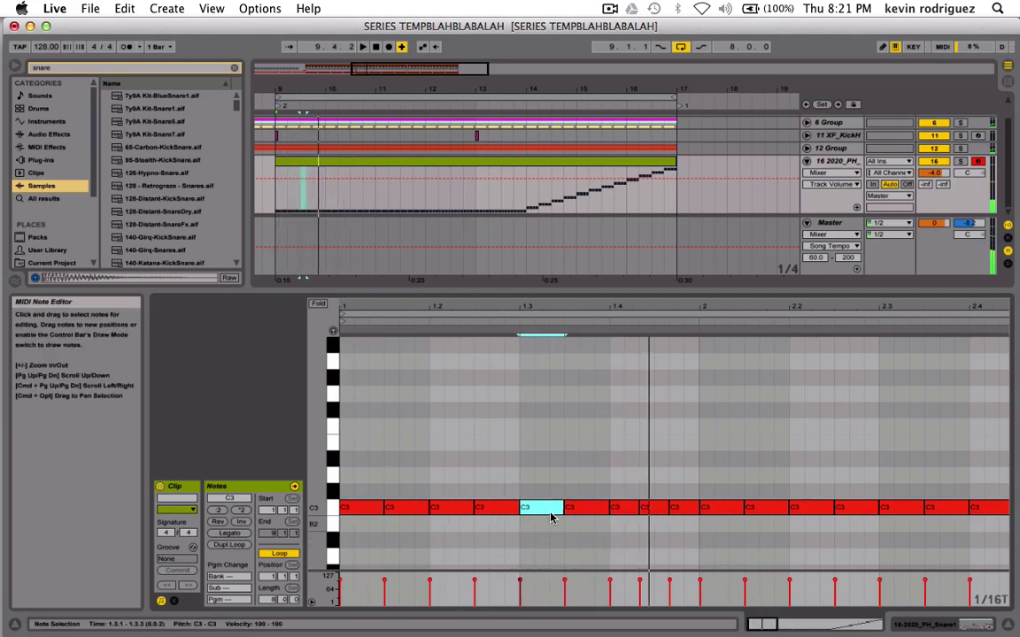
# Shorten the C3 at 1.2 to one third of a beat, add sixteenth-triplet C3 notes at 1.2.2 and 1.2.4, and play the clip.
pyautogui.moveTo(472, 507); pyautogui.dragTo(462, 507)
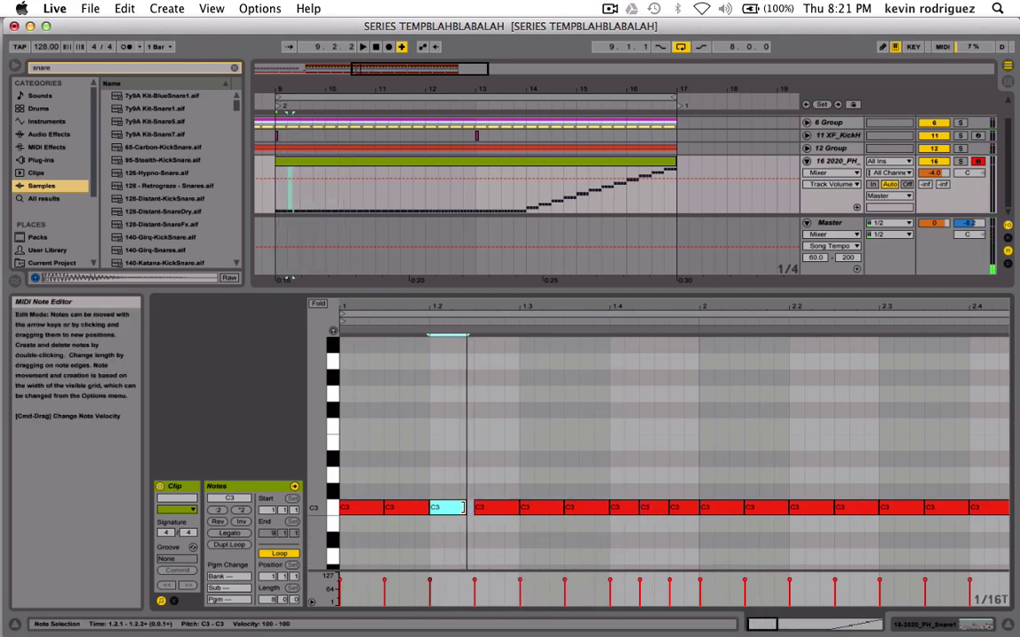
pyautogui.click(465, 511)
pyautogui.press('space')
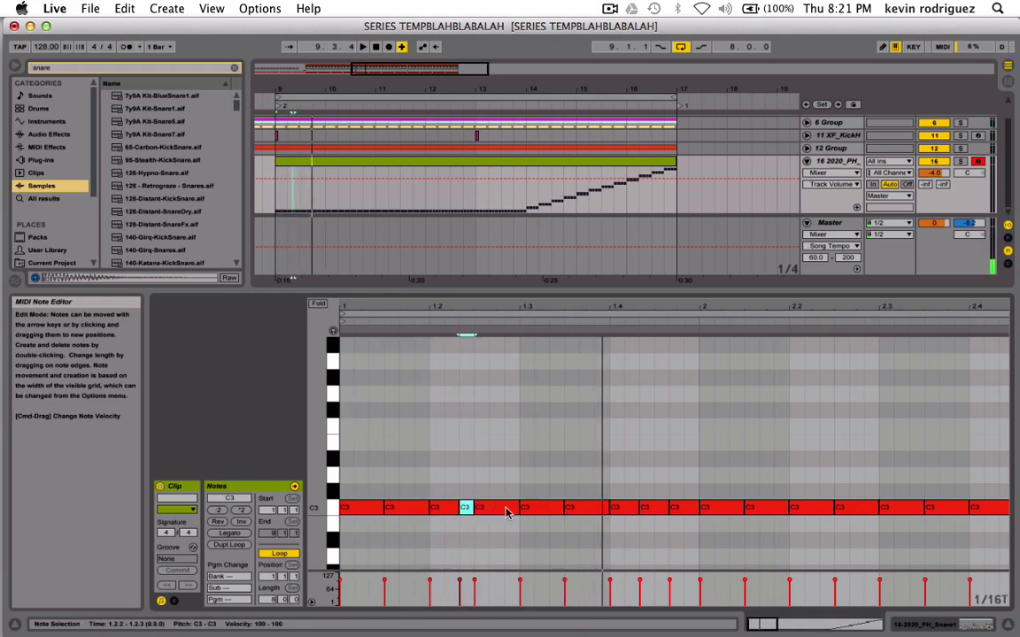
pyautogui.moveTo(469, 511); pyautogui.dragTo(497, 512)
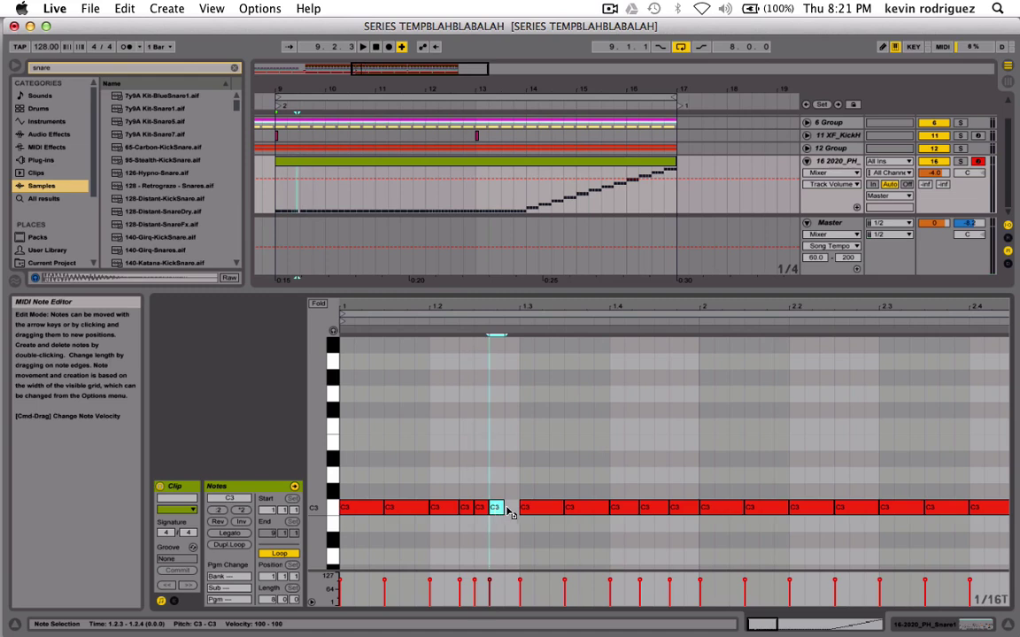
pyautogui.press('Right')
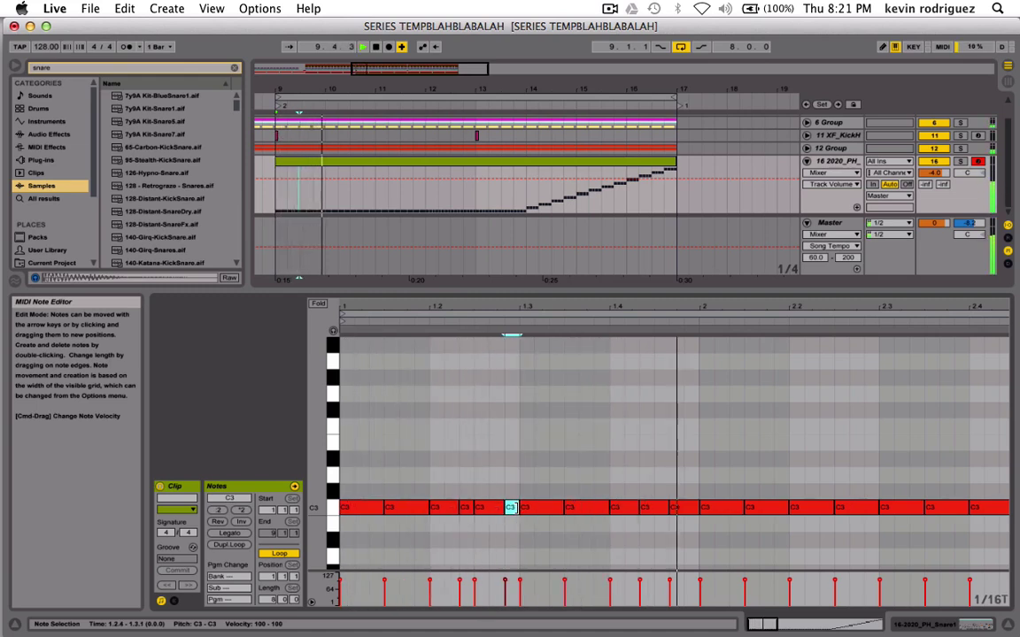
pyautogui.press('space')
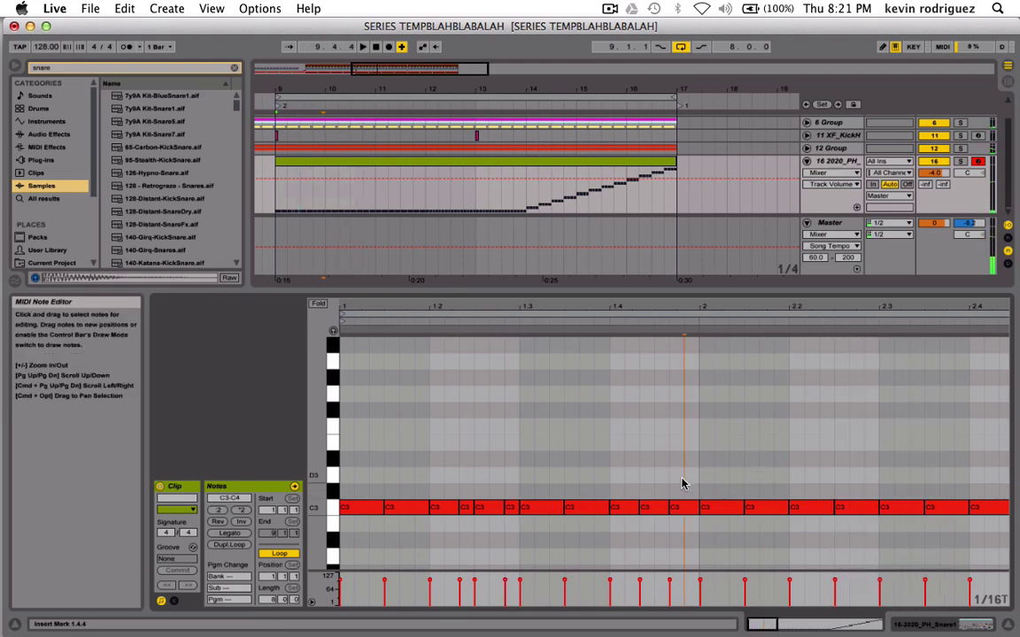
# Play the reworked first bar of the snare roll from the clip's start.
pyautogui.moveTo(683, 478); pyautogui.dragTo(341, 507)
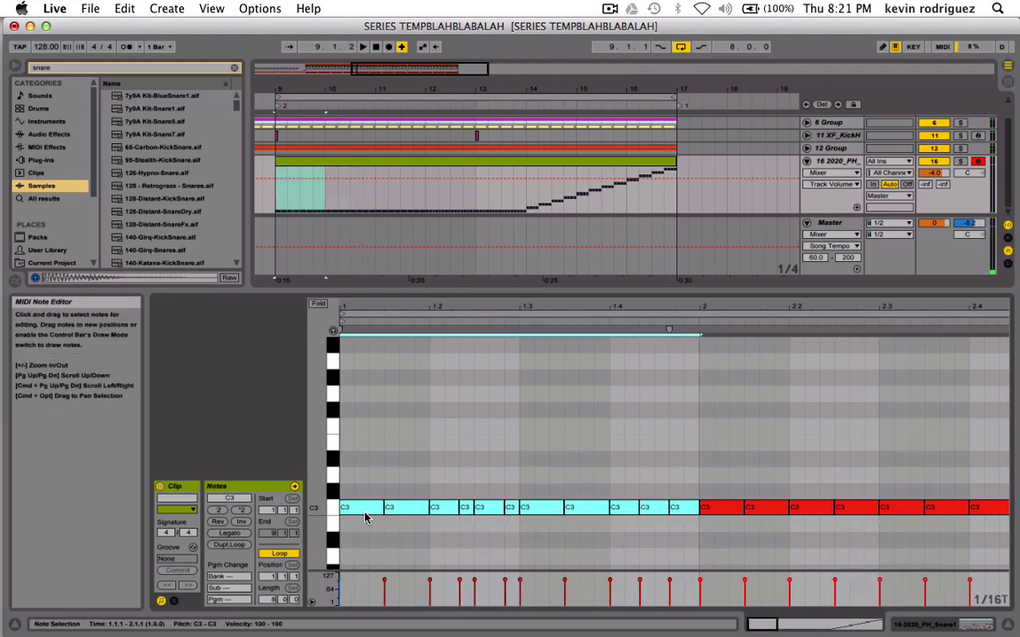
pyautogui.click(406, 469)
pyautogui.press('space')
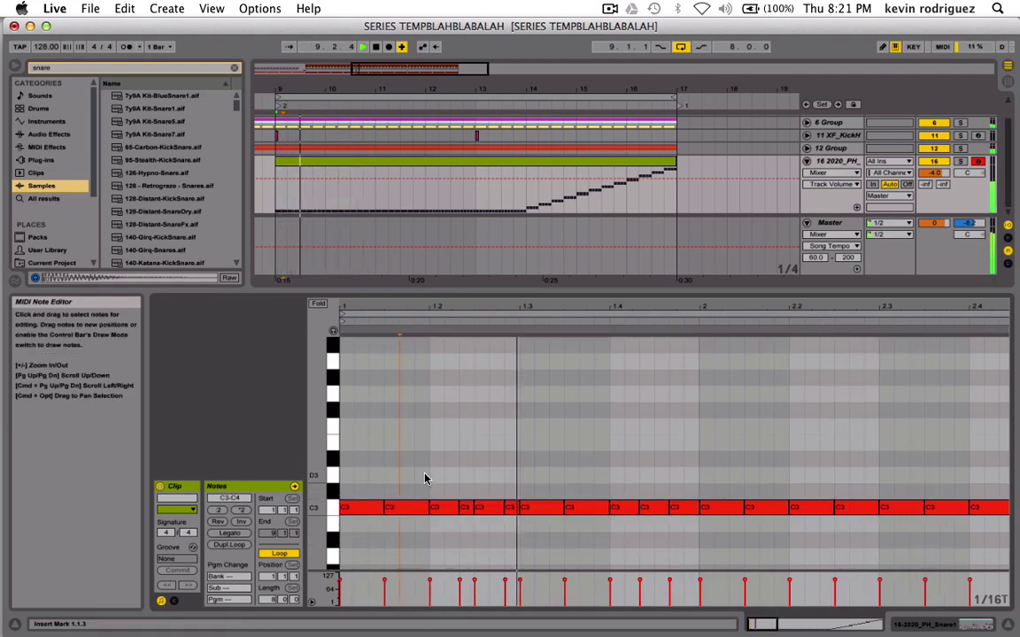
pyautogui.press('space')
# Try a sixteenth-triplet C3 at 1.1.3 followed by two offset half-beat notes and a one-third-beat note up to 1.3, and play it.
pyautogui.click(389, 509)
pyautogui.press('Delete')
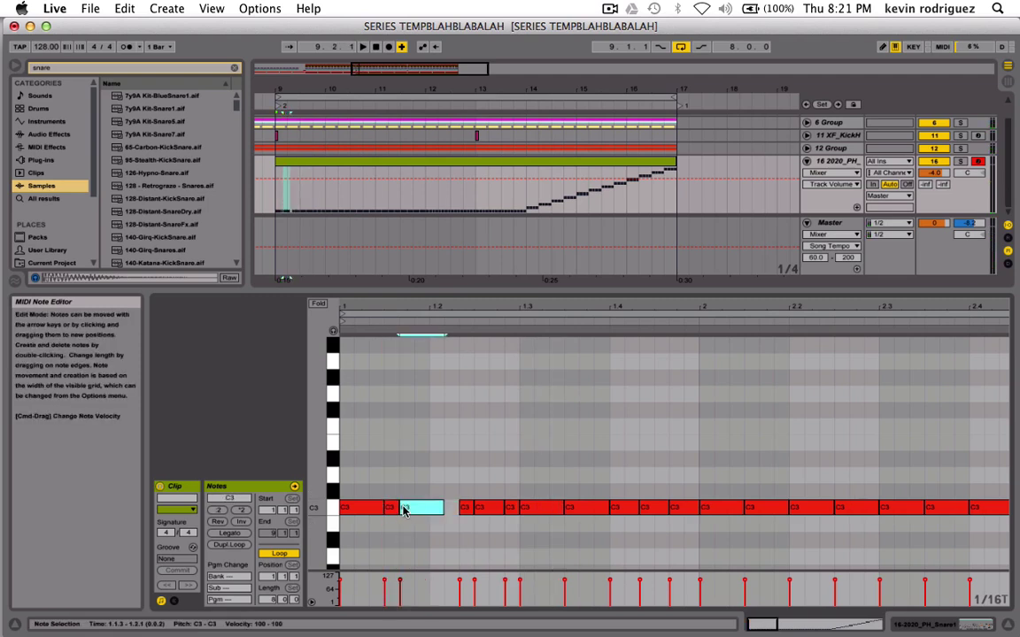
pyautogui.moveTo(367, 511); pyautogui.dragTo(478, 514)
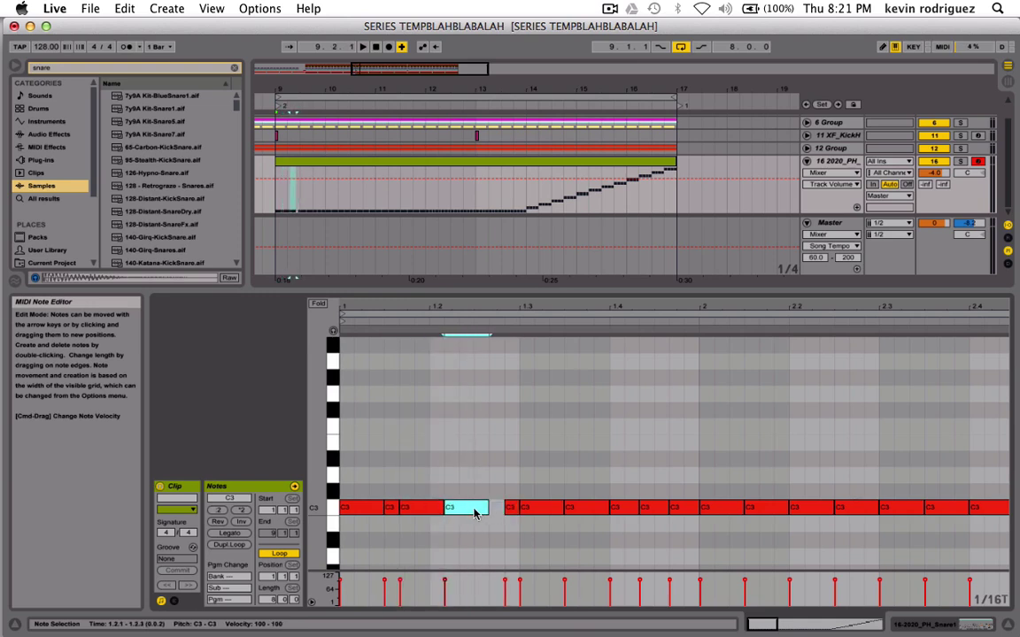
pyautogui.click(500, 512)
pyautogui.doubleClick(498, 511)
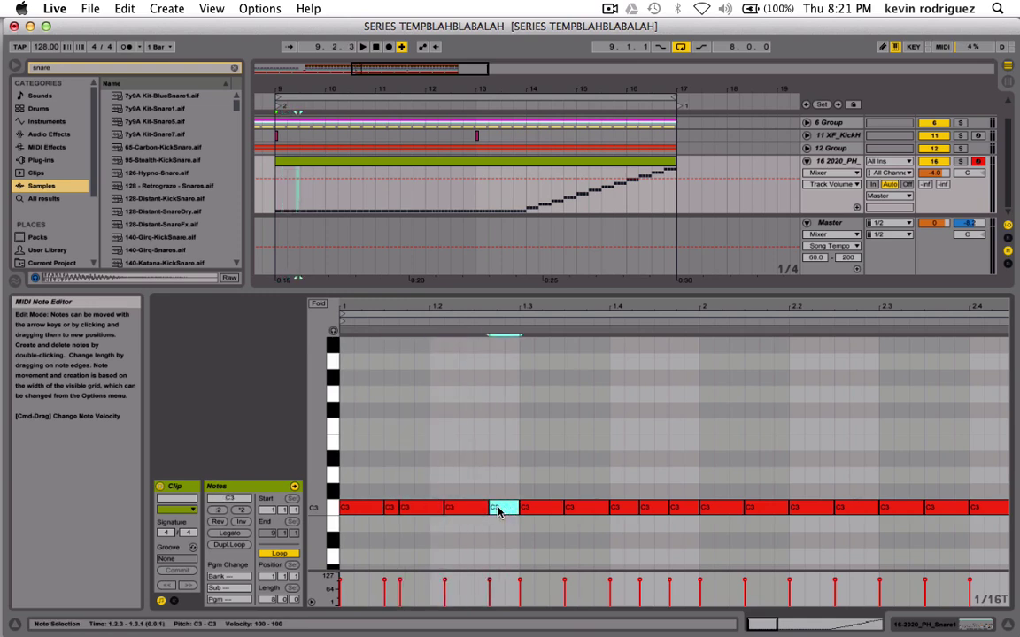
pyautogui.press('space')
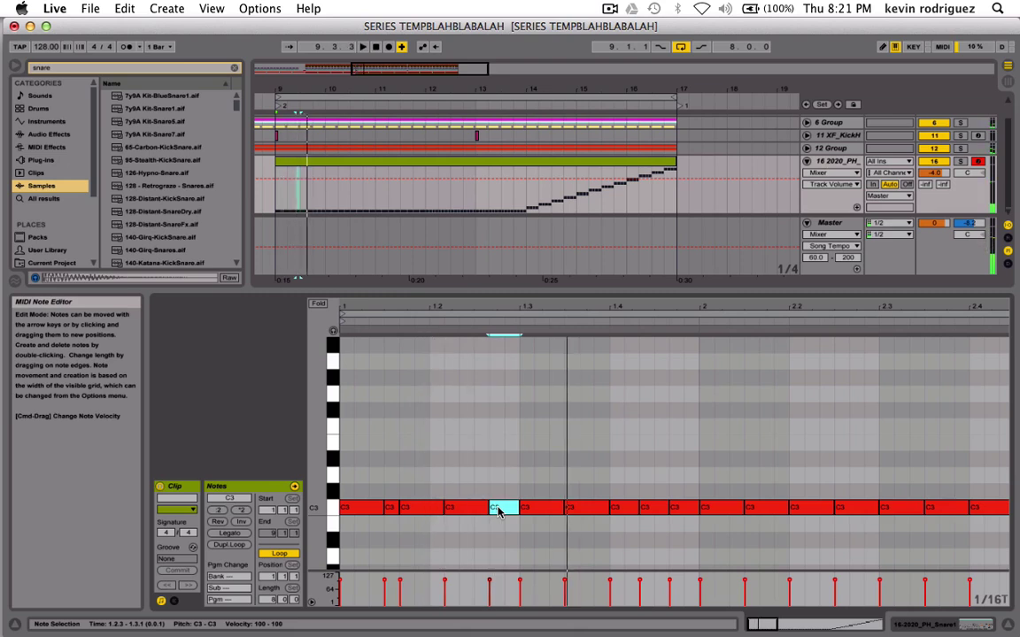
# Undo the offset-note changes between 1.1.3 and 1.3, and play the pattern from the clip's start.
pyautogui.press('super+z')
pyautogui.press('super+z')
pyautogui.press('super+z')
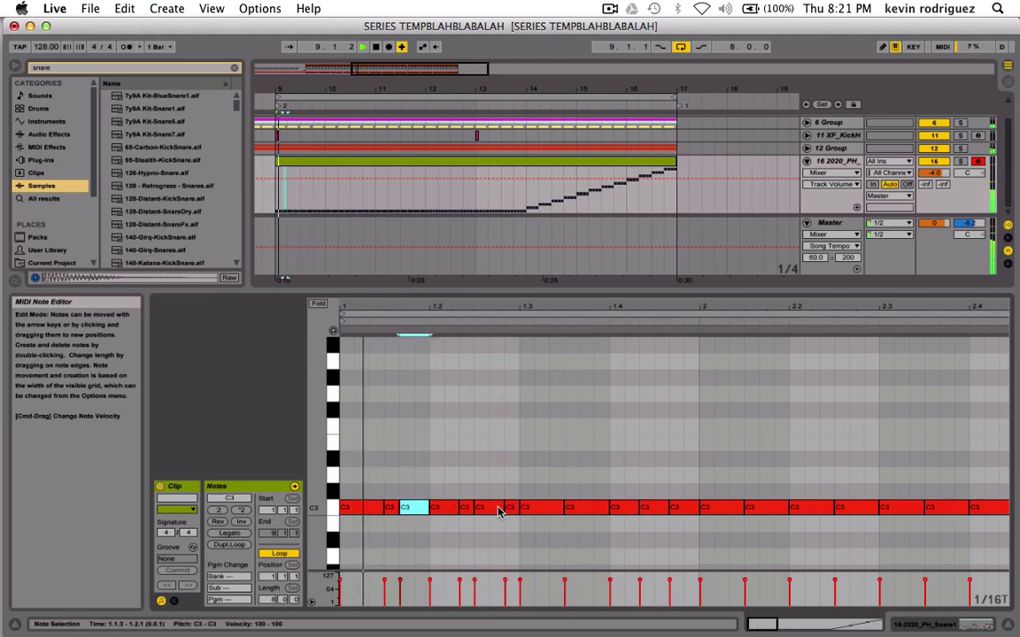
pyautogui.press('super+z')
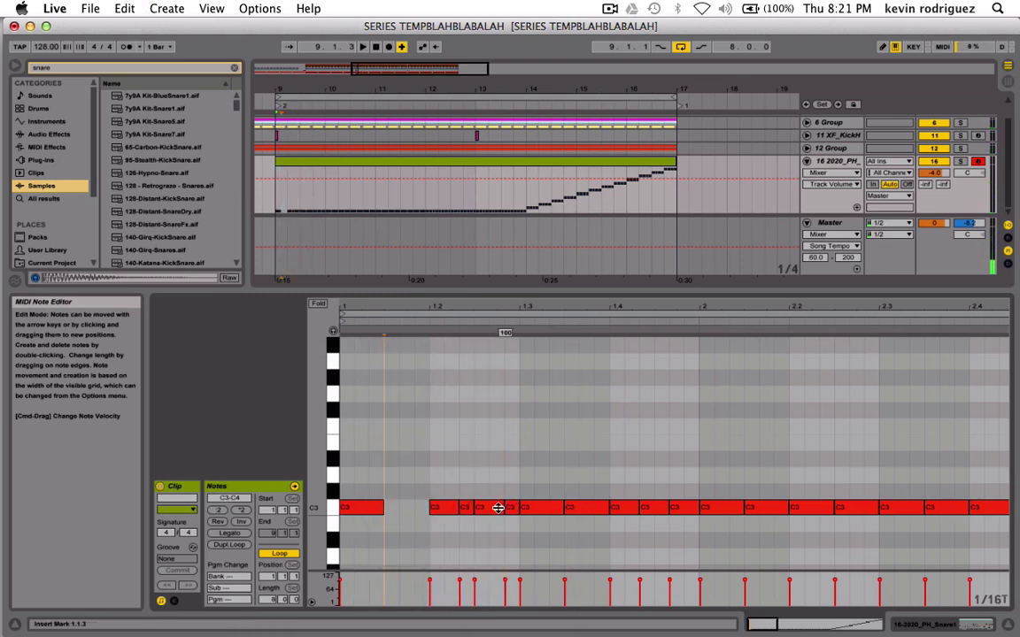
pyautogui.press('super+z')
pyautogui.press('space')
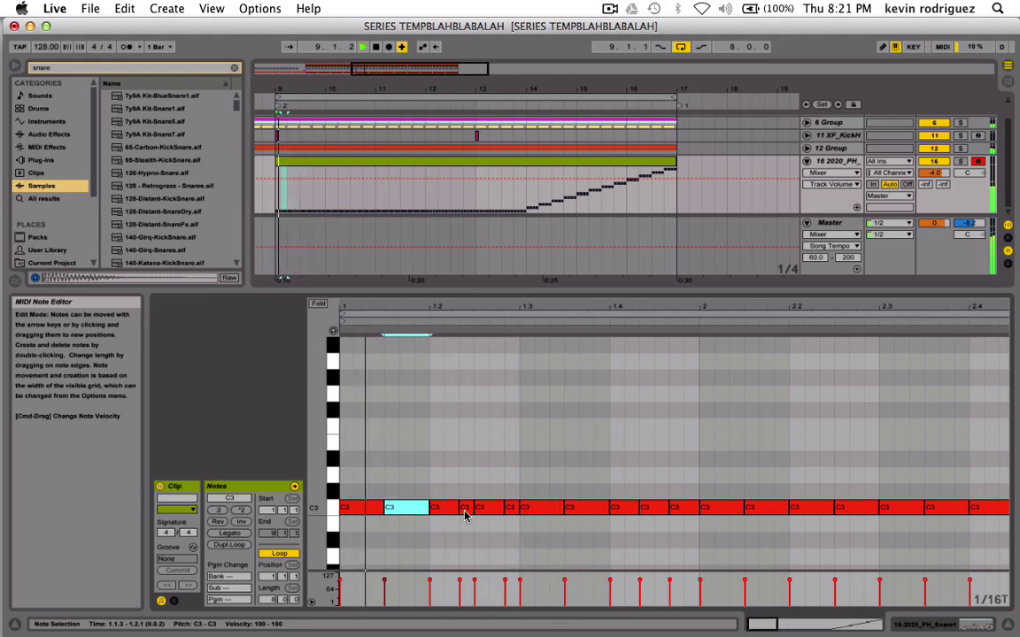
# Extend the C3 at 1.2 to half a beat and complete three sixteenth-triplet C3 notes in the beat's second half.
pyautogui.moveTo(466, 510)
pyautogui.mouseDown()
pyautogui.moveTo(482, 511)
pyautogui.moveTo(472, 508)
pyautogui.mouseUp()
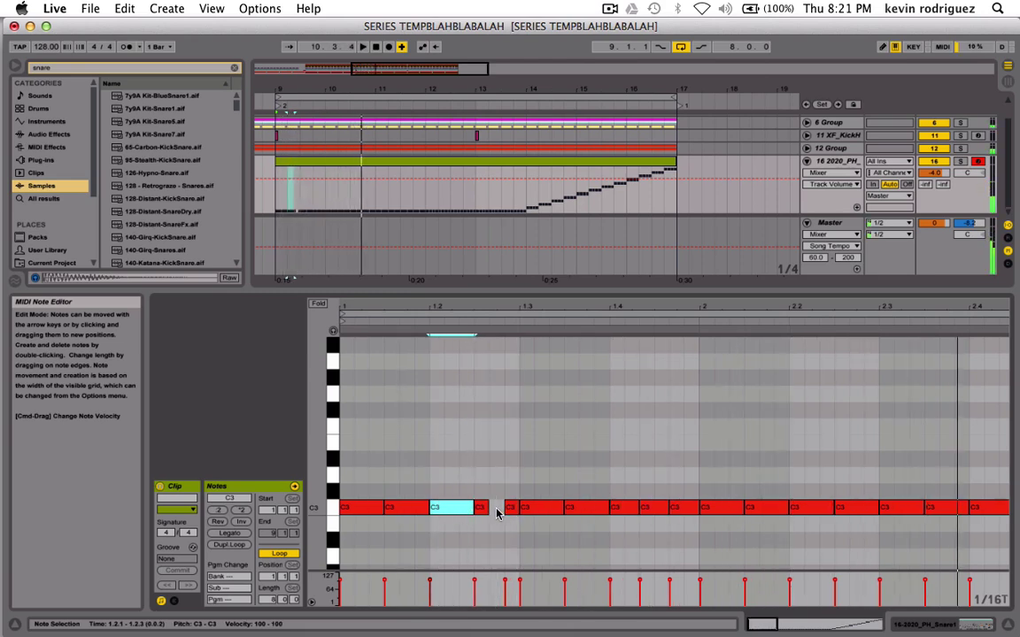
pyautogui.doubleClick(497, 508)
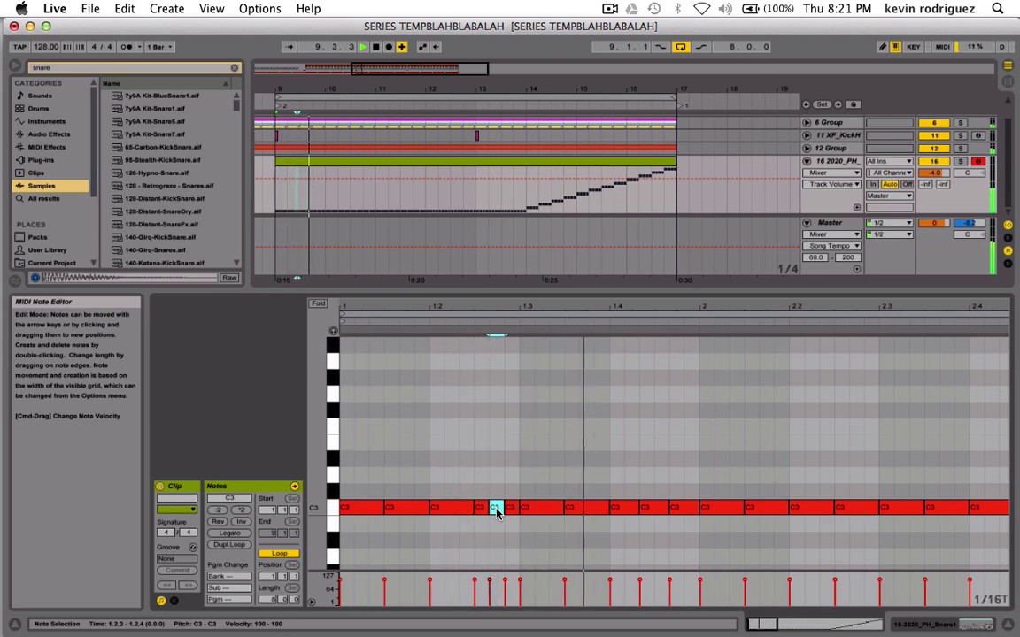
# Select all notes in the clip's first bar and duplicate them onto bar 2.
pyautogui.moveTo(363, 478); pyautogui.dragTo(691, 545)
pyautogui.press('super+d')
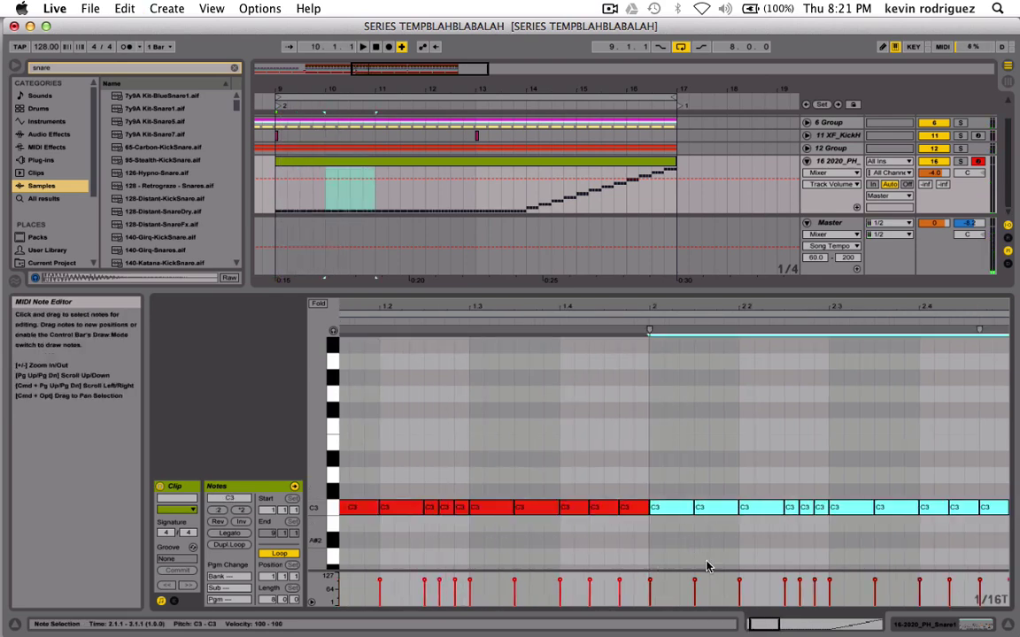
# Duplicate the triplet pattern onto bar 3 of the clip and play across the transition into bar 4.
pyautogui.moveTo(774, 619); pyautogui.dragTo(549, 556)
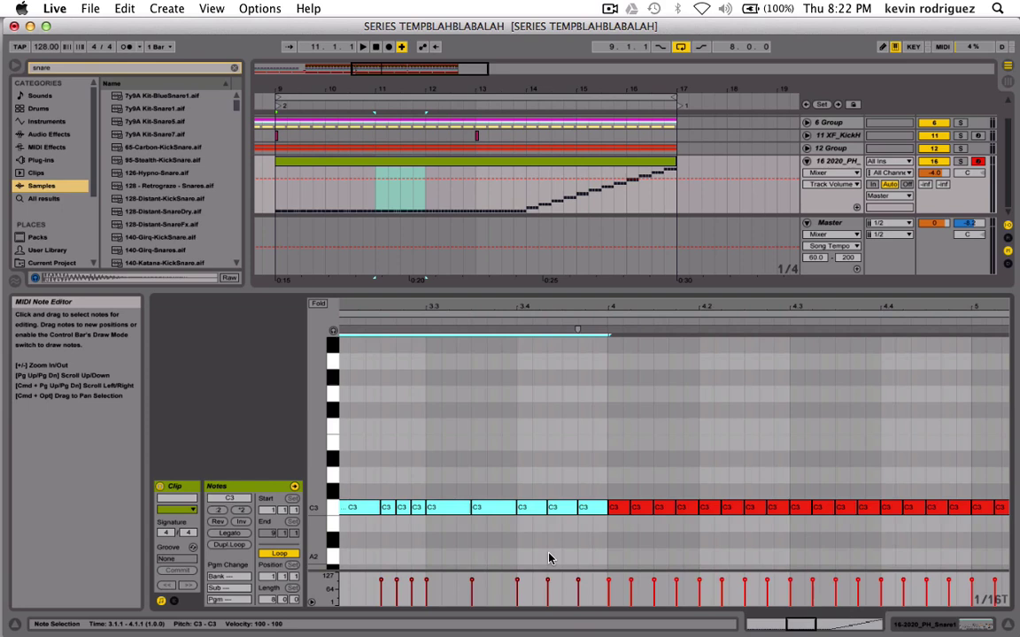
pyautogui.click(609, 532)
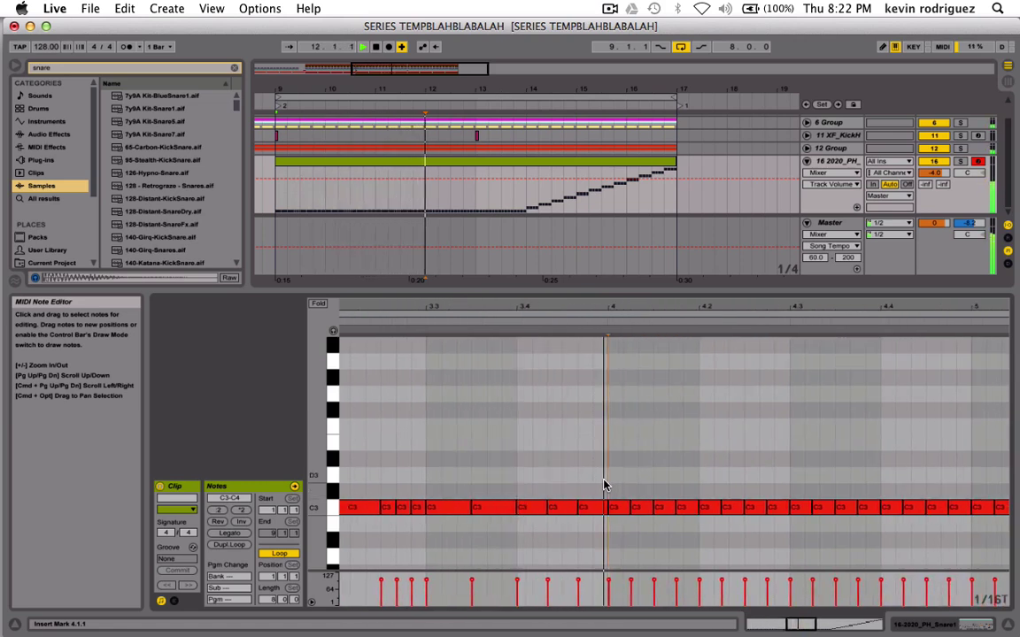
pyautogui.press('space')
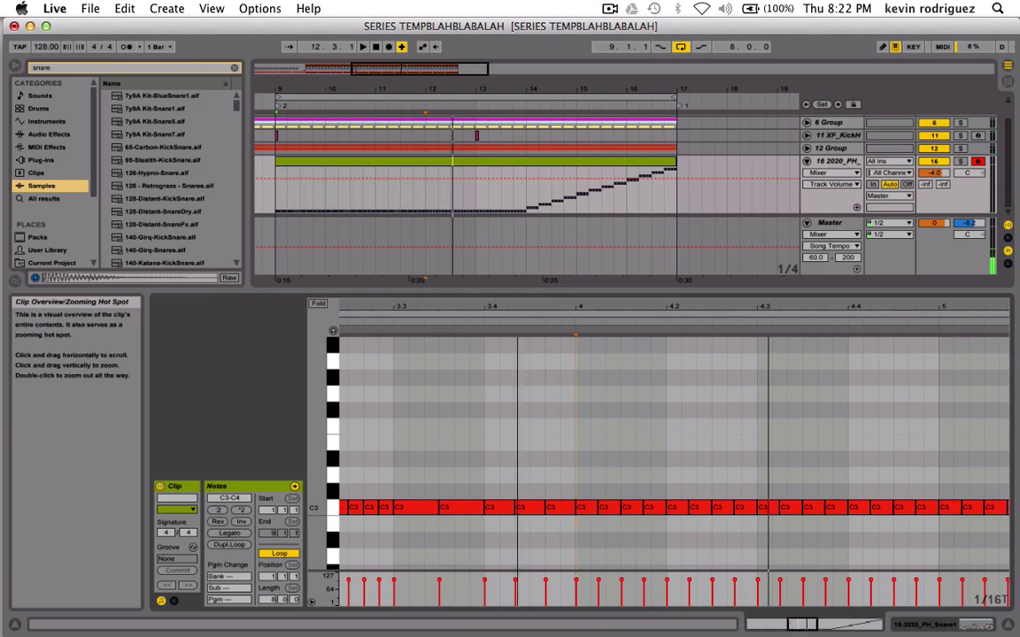
# Select all the C3 notes of bar 3, from 3.1.1 to 4.1.1, and copy them up to D3.
pyautogui.moveTo(537, 305); pyautogui.dragTo(729, 533)
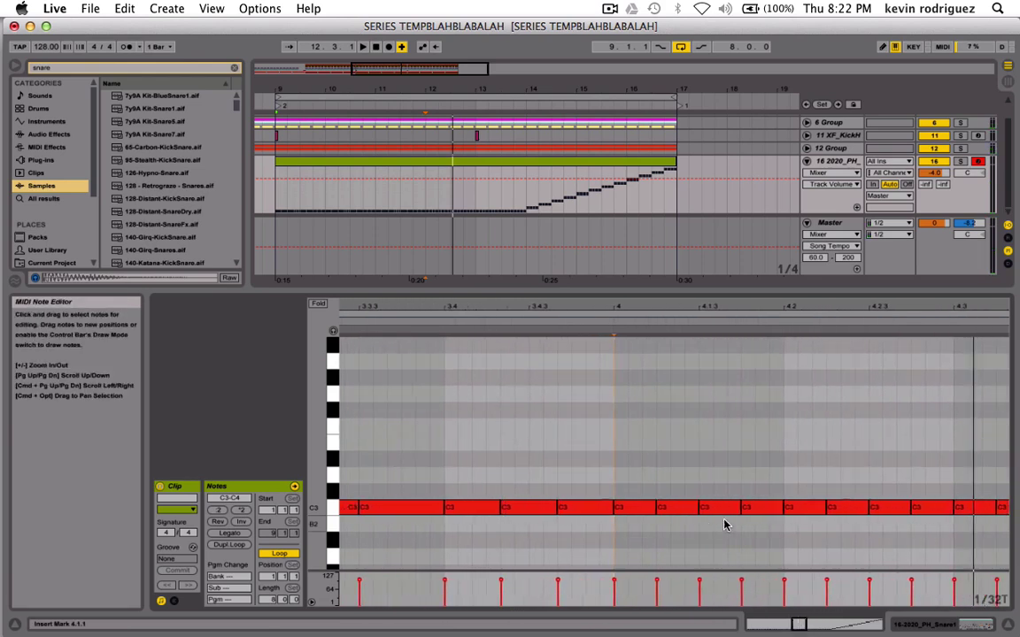
pyautogui.hscroll(3, 724, 524)
pyautogui.hscroll(-10, 470, 508)
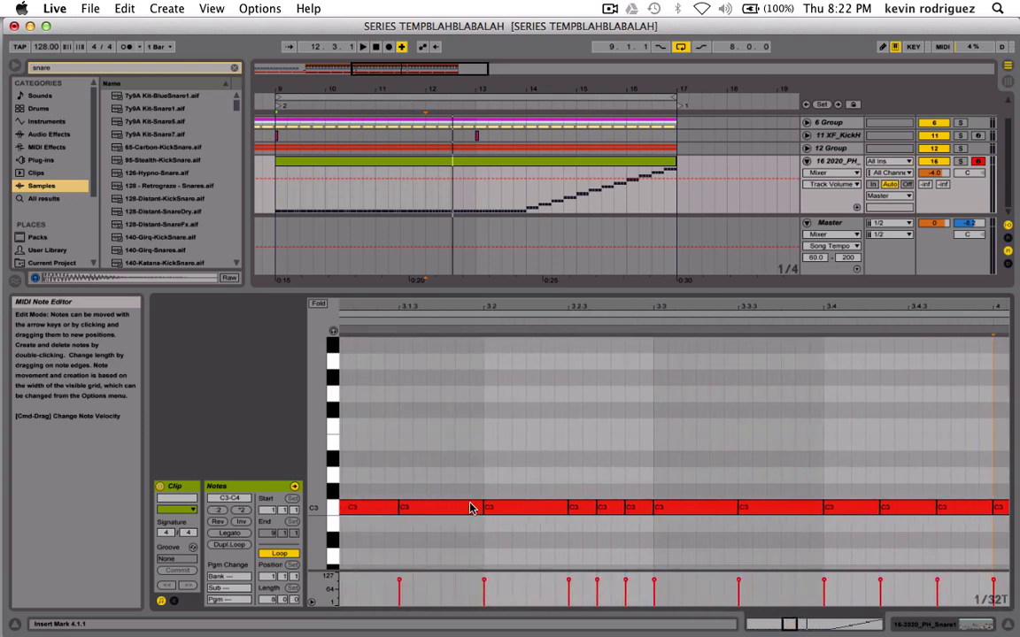
pyautogui.hscroll(-3, 502, 486)
pyautogui.moveTo(462, 489); pyautogui.dragTo(1003, 558)
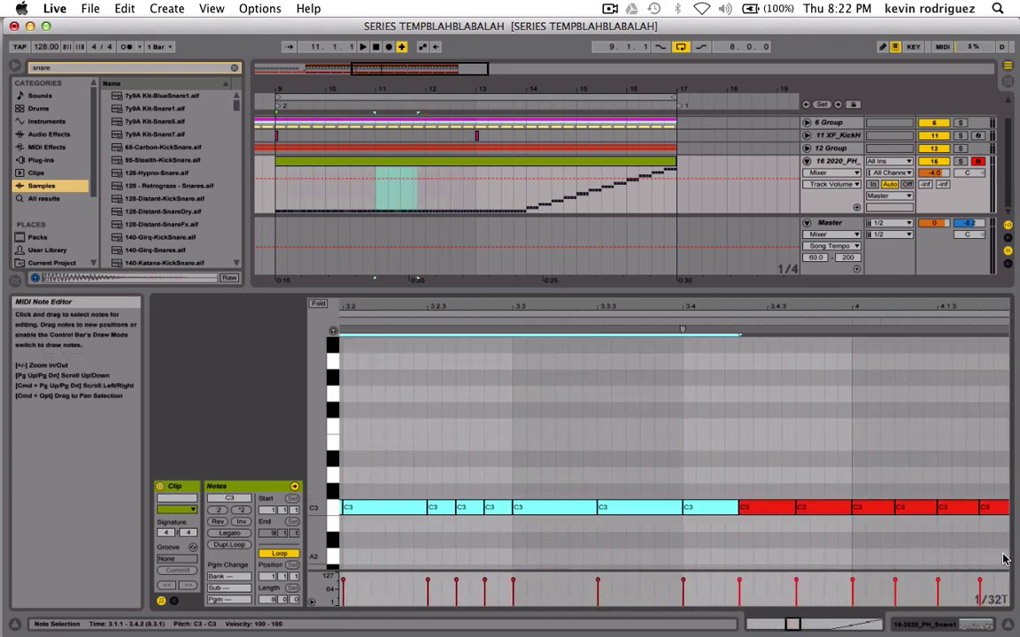
pyautogui.keyDown('shift'); pyautogui.click(816, 506); pyautogui.keyUp('shift')
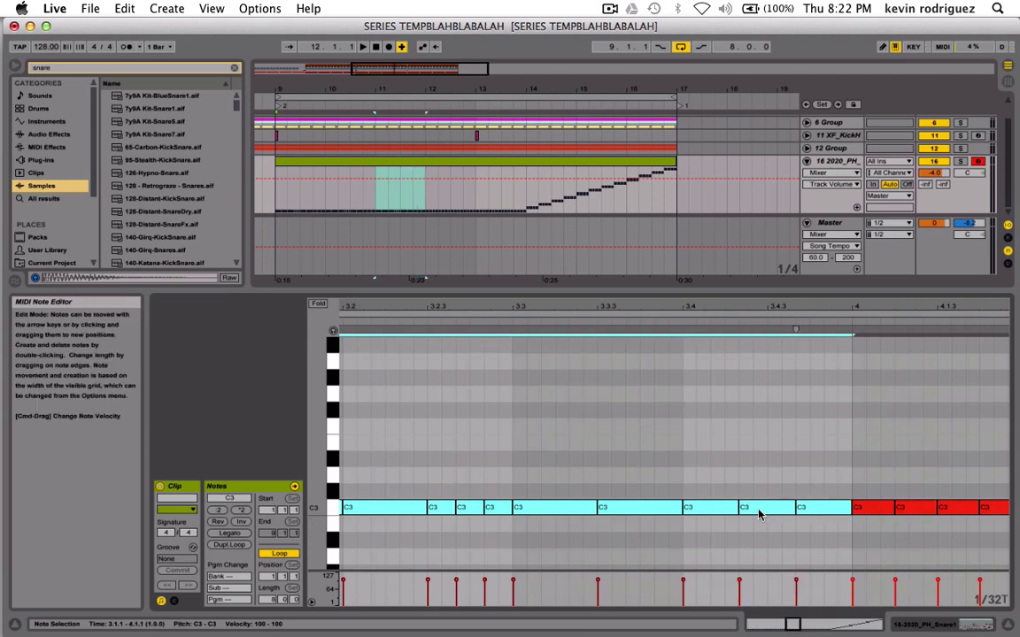
pyautogui.keyDown('alt'); pyautogui.moveTo(707, 512); pyautogui.dragTo(708, 478); pyautogui.keyUp('alt')
# Shift the copied D3 pattern one bar later so it spans 4.1.1 to 5.1.1.
pyautogui.press('Right')
pyautogui.press('Right')
pyautogui.press('Right')
pyautogui.press('Right')
pyautogui.press('Right')
pyautogui.press('Right')
pyautogui.press('Right')
pyautogui.press('Right')
pyautogui.press('Right')
pyautogui.press('Right')
pyautogui.press('Right')
pyautogui.press('Right')
pyautogui.press('Right')
pyautogui.press('Right')
pyautogui.press('Right')
pyautogui.press('Right')
pyautogui.press('Right')
pyautogui.press('Right')
pyautogui.press('Right')
pyautogui.press('Right')
pyautogui.press('Right')
pyautogui.press('Right')
pyautogui.press('Right')
pyautogui.press('Right')
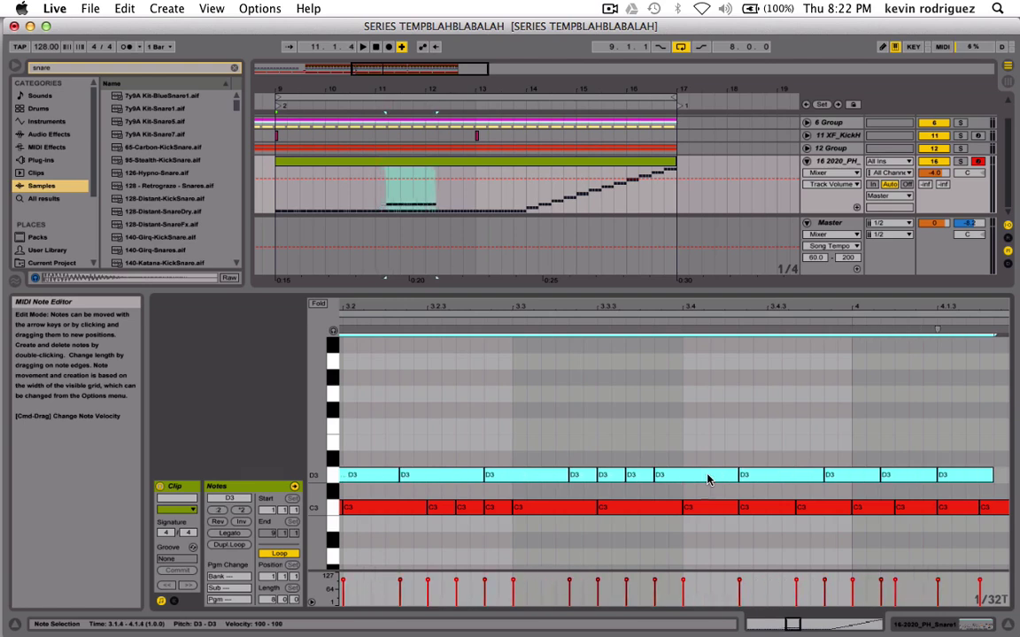
pyautogui.press('Right')
pyautogui.press('Right')
pyautogui.press('Right')
pyautogui.press('Right')
pyautogui.press('Right')
pyautogui.press('Right')
pyautogui.press('Right')
pyautogui.press('Right')
pyautogui.press('Right')
pyautogui.press('Right')
pyautogui.press('Right')
pyautogui.press('Right')
pyautogui.press('Right')
pyautogui.press('Right')
pyautogui.press('Right')
pyautogui.press('Right')
pyautogui.press('Right')
pyautogui.press('Right')
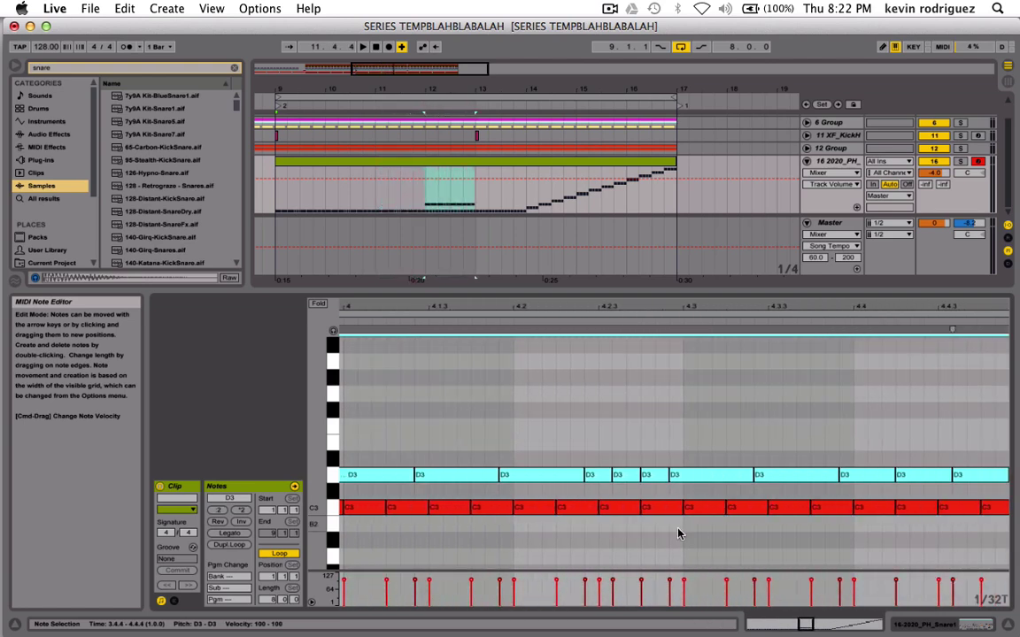
pyautogui.hscroll(-4, 665, 587)
pyautogui.press('Right')
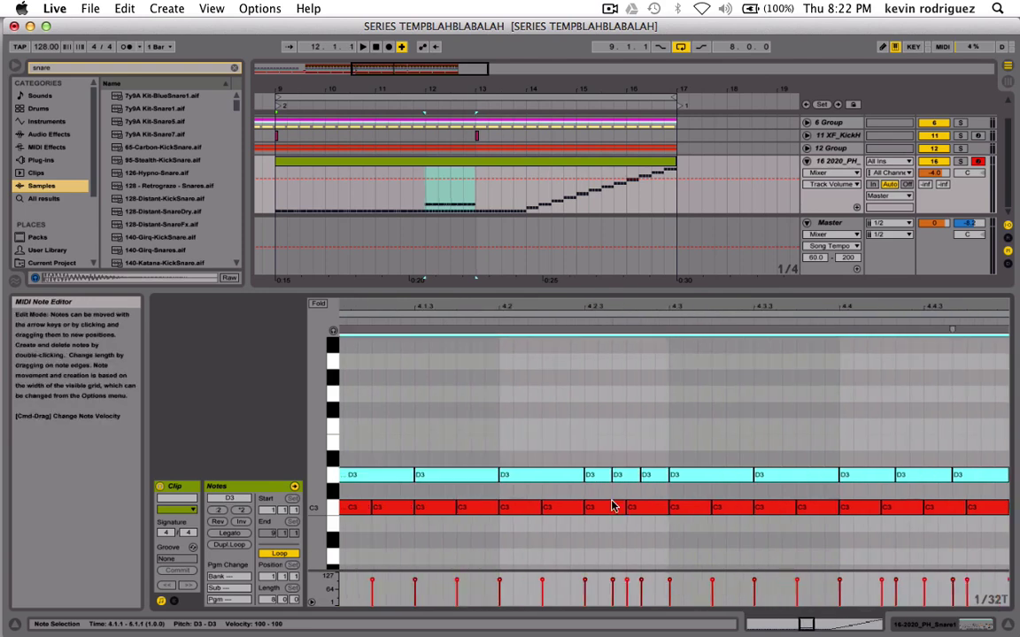
pyautogui.hscroll(-3, 611, 507)
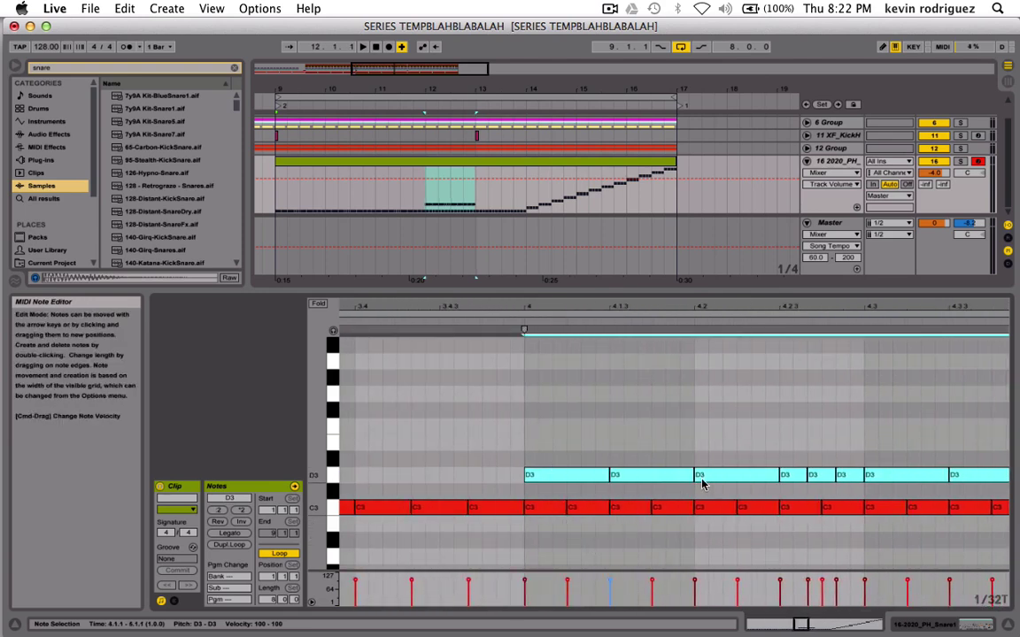
# Delete all the original C3 notes in bar 4 beneath the D3 pattern.
pyautogui.click(544, 533)
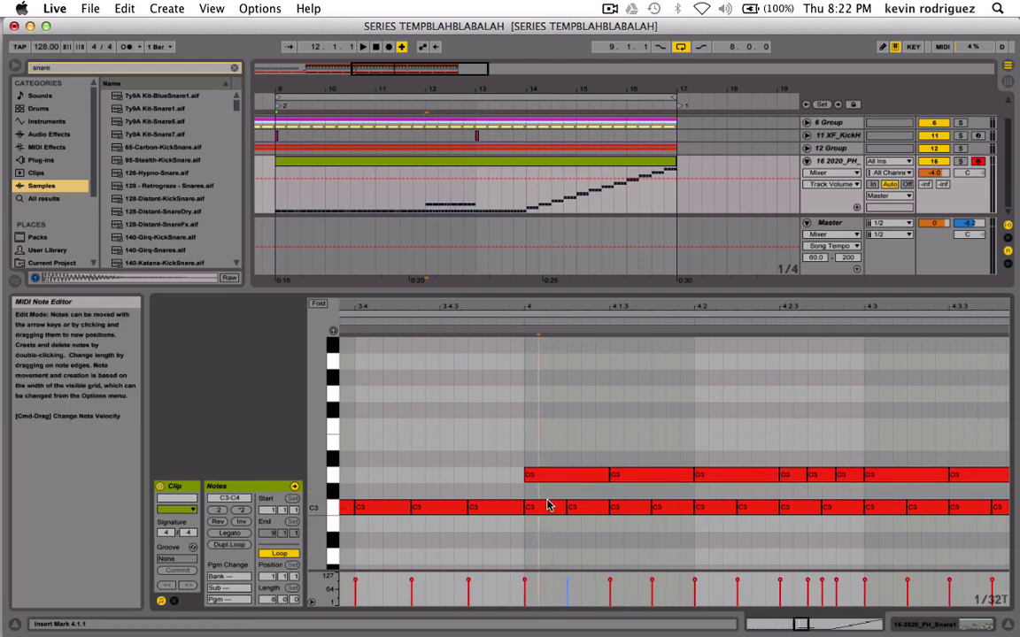
pyautogui.moveTo(540, 536); pyautogui.dragTo(595, 535)
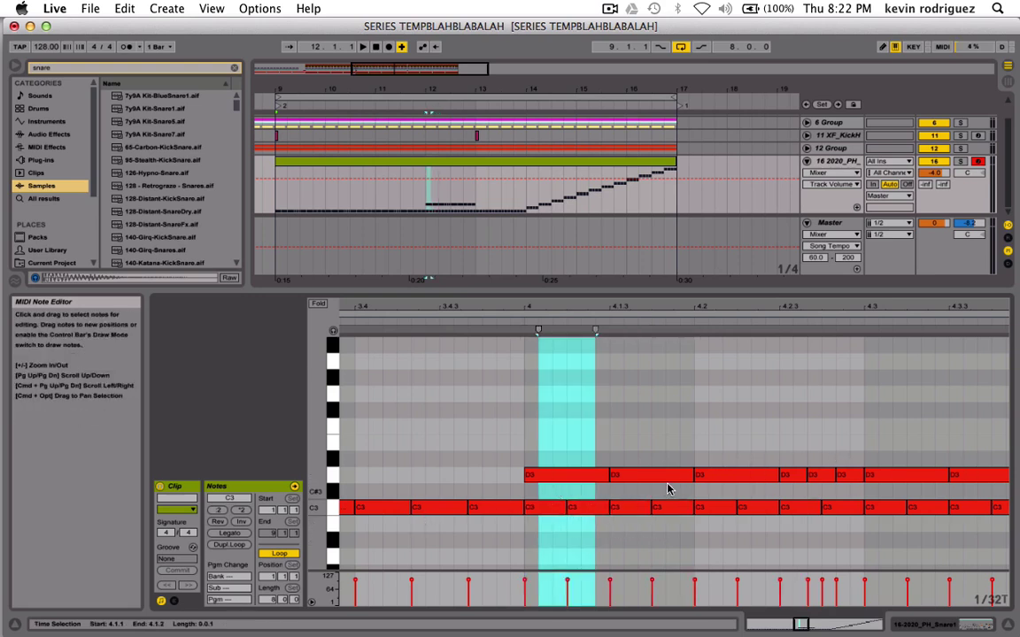
pyautogui.hscroll(3, 665, 485)
pyautogui.click(485, 478)
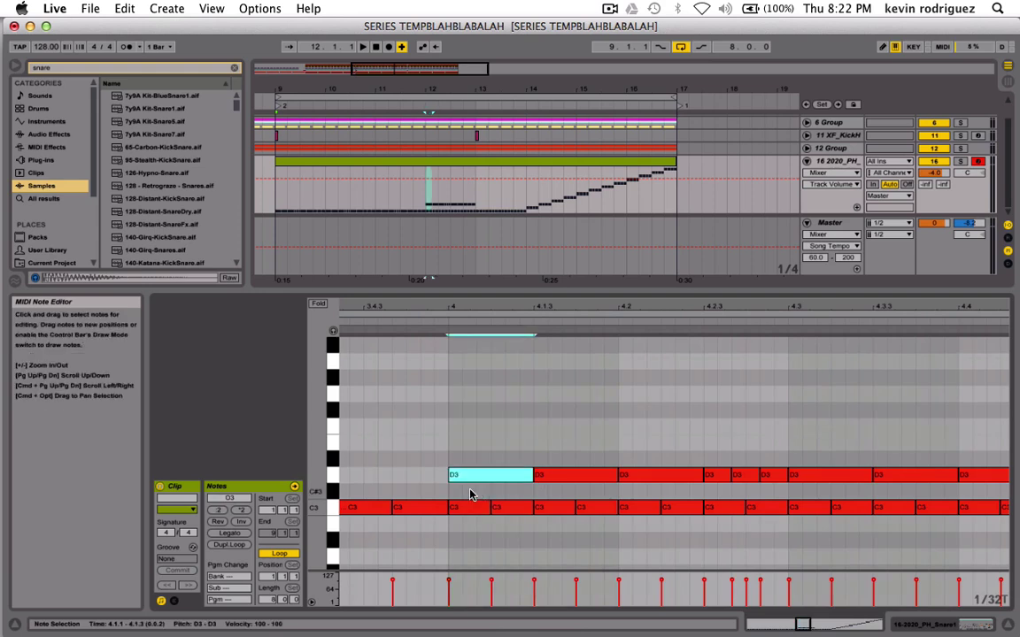
pyautogui.moveTo(471, 492); pyautogui.dragTo(894, 546)
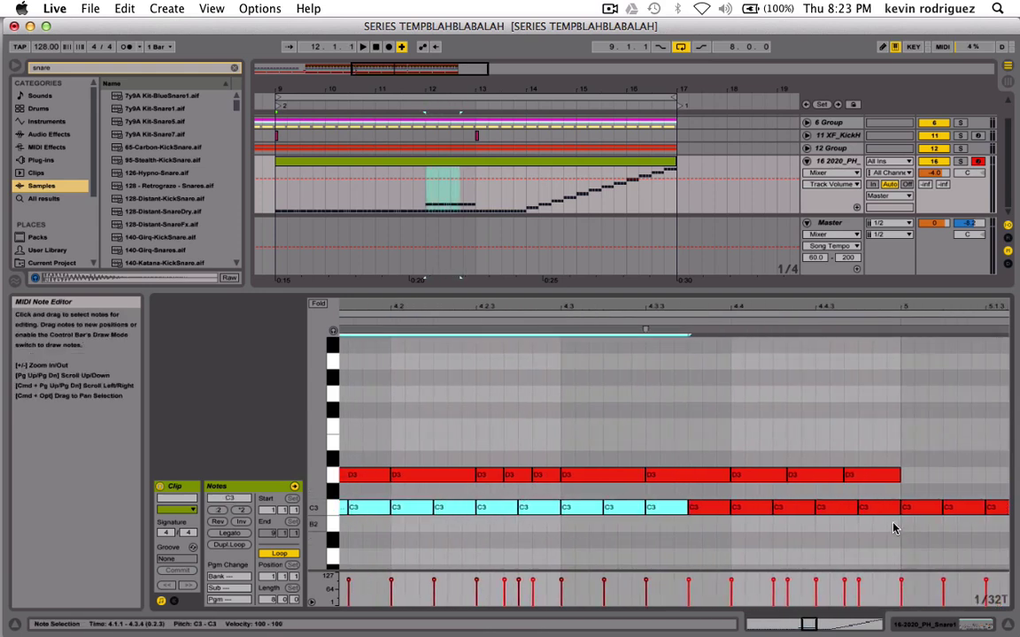
pyautogui.keyDown('shift'); pyautogui.click(890, 517); pyautogui.keyUp('shift')
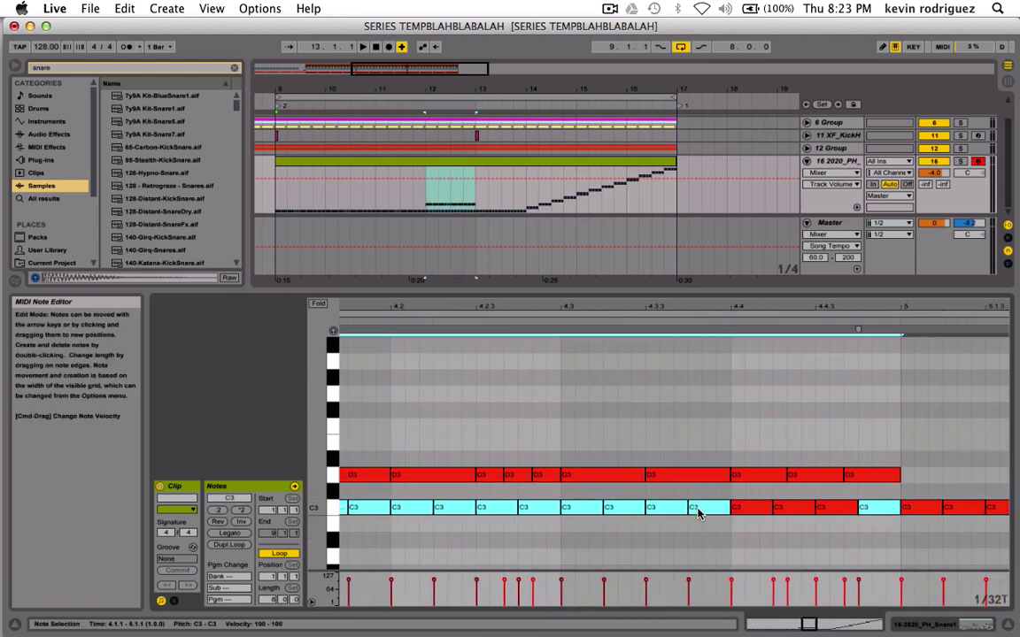
pyautogui.press('Delete')
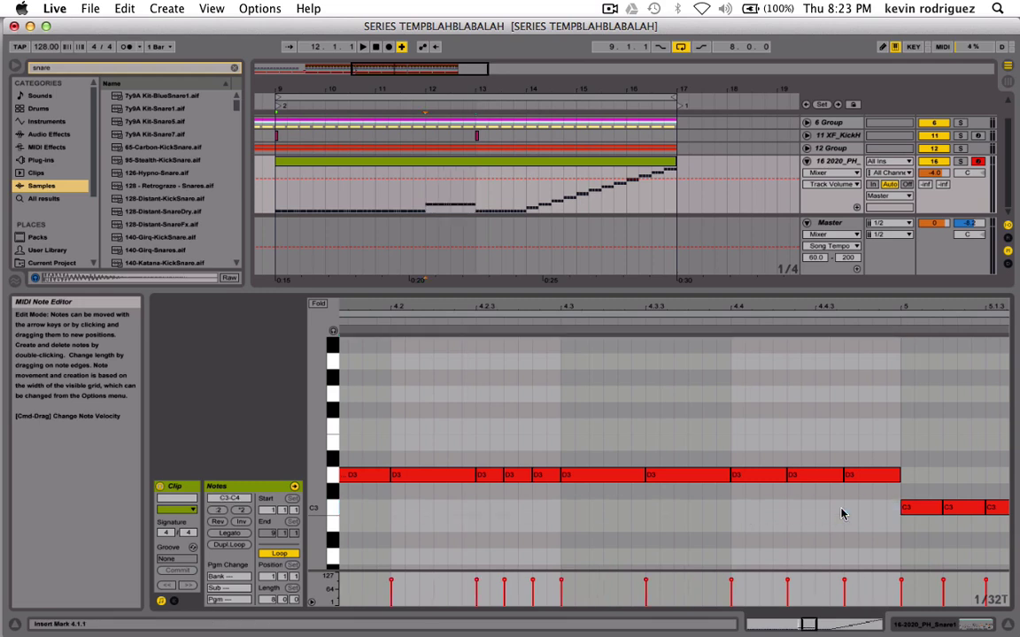
# Compress the D3 pattern in bar 4 to half a bar, from 4.1.1 to 4.3.1, and play the clip.
pyautogui.hscroll(-5, 660, 489)
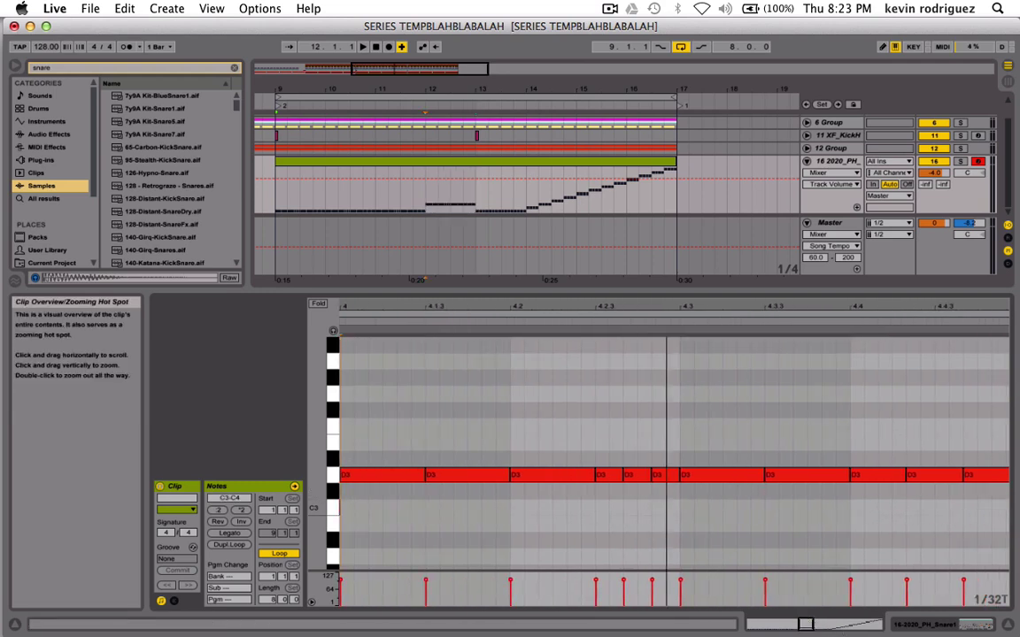
pyautogui.moveTo(815, 625); pyautogui.dragTo(815, 633)
pyautogui.moveTo(542, 486); pyautogui.dragTo(797, 438)
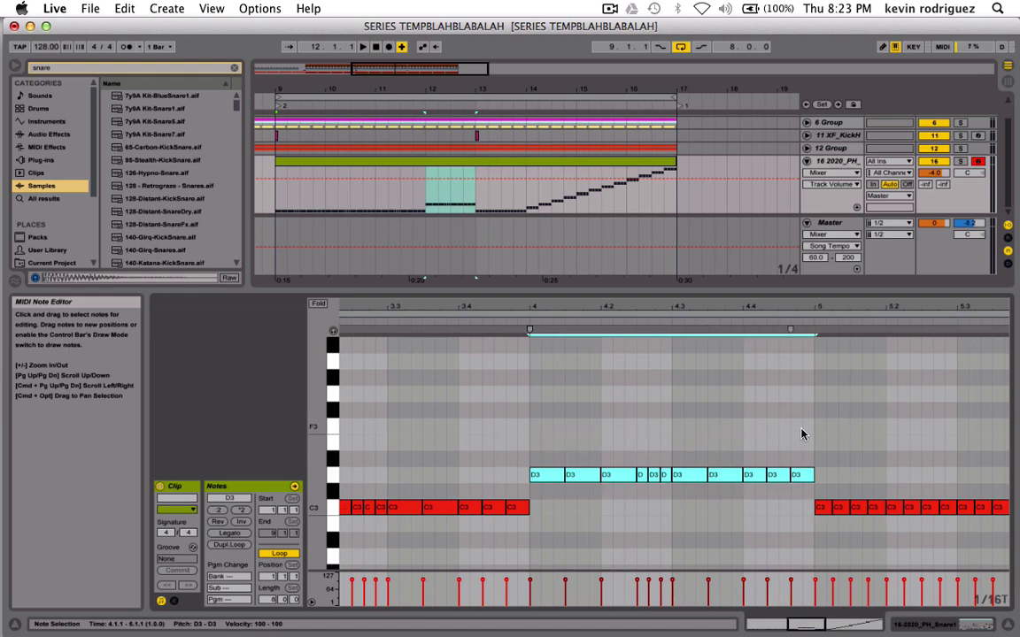
pyautogui.moveTo(529, 449); pyautogui.dragTo(816, 497)
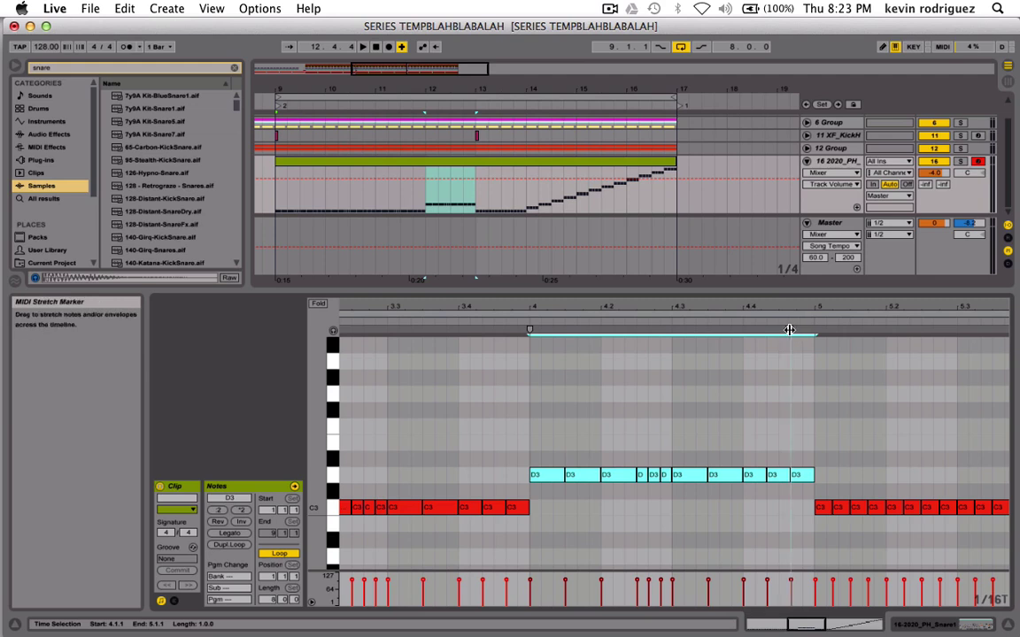
pyautogui.moveTo(789, 329); pyautogui.dragTo(651, 341)
pyautogui.moveTo(605, 345); pyautogui.dragTo(661, 348)
pyautogui.press('space')
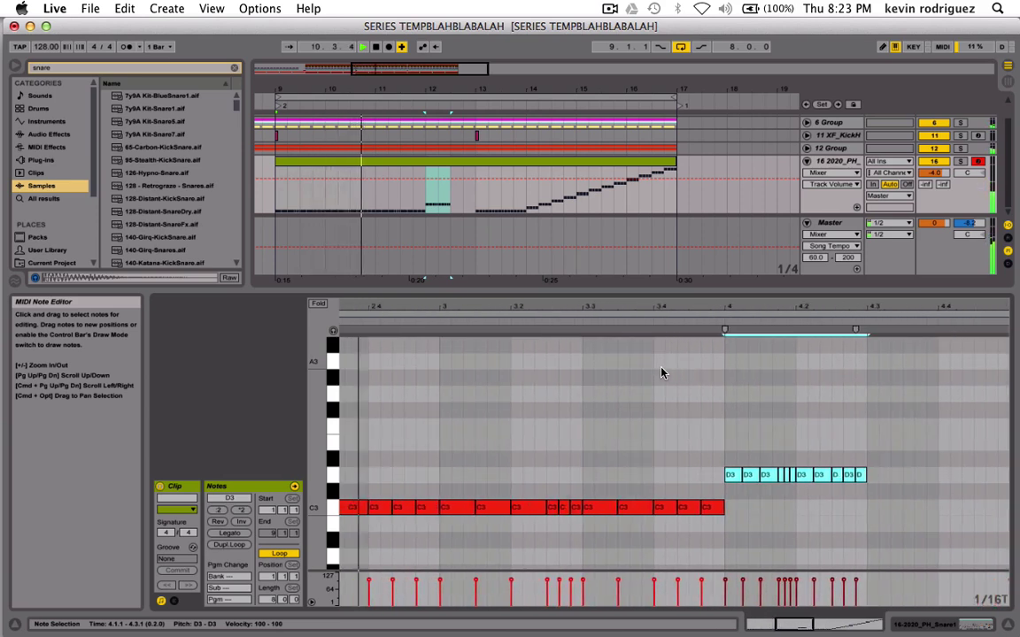
# Lower the compressed bar 4 notes to C3 and try stretching them to a full bar and back to half a bar.
pyautogui.press('Down')
pyautogui.press('Down')
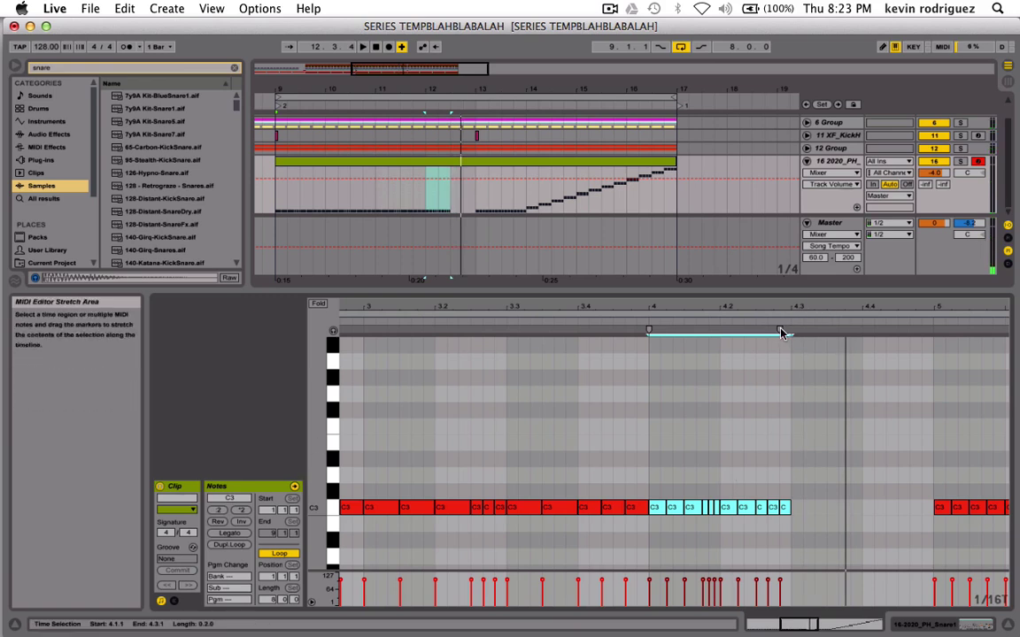
pyautogui.moveTo(780, 330); pyautogui.dragTo(910, 330)
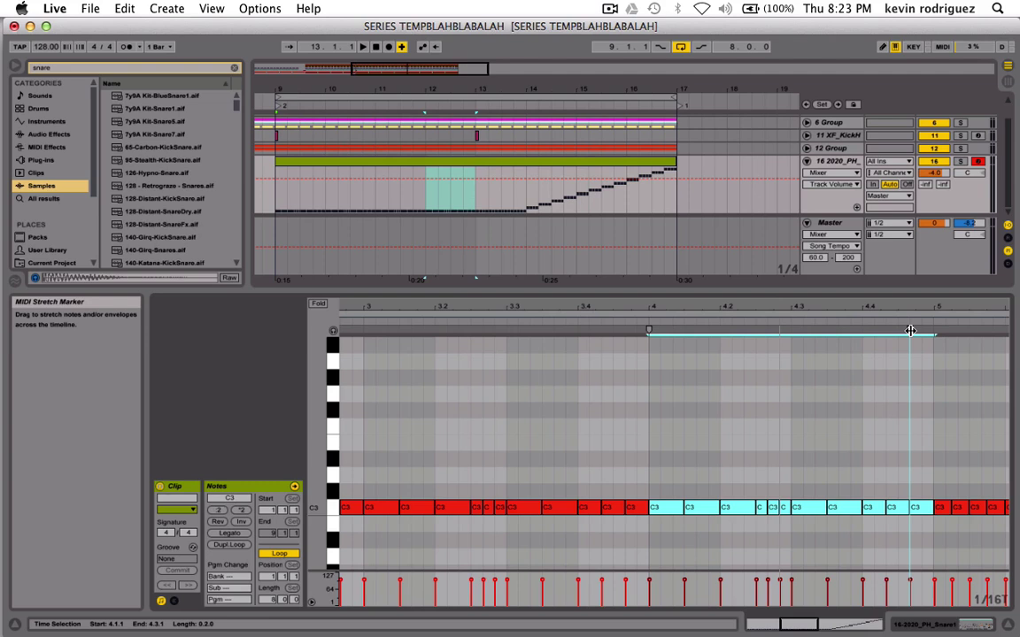
pyautogui.moveTo(910, 330); pyautogui.dragTo(780, 337)
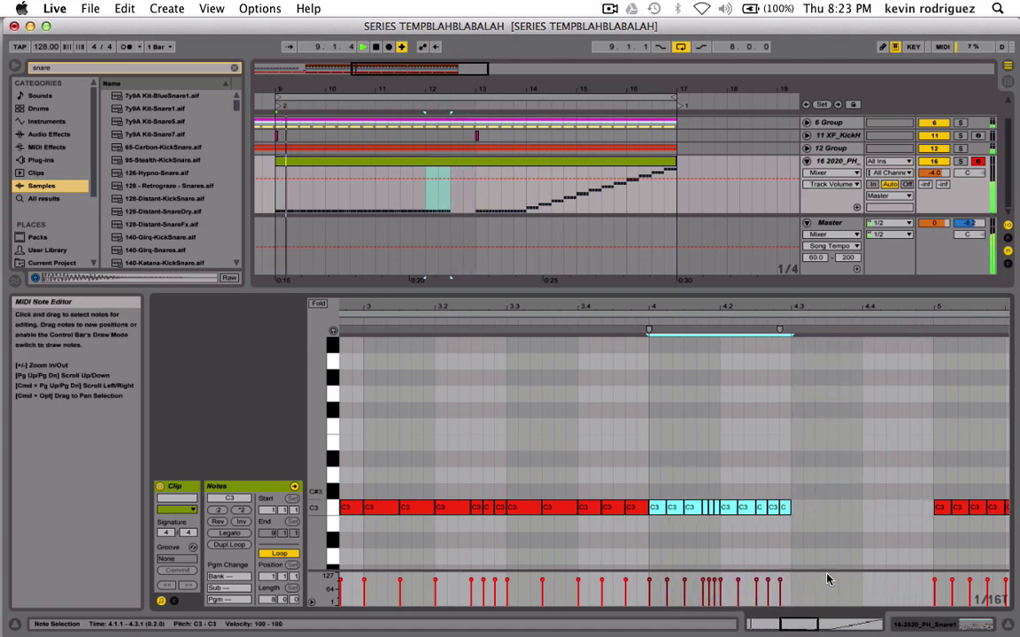
# Play the half-bar C3 version and restore the bar 4 pattern to D3 at its full-bar length.
pyautogui.moveTo(802, 624); pyautogui.dragTo(799, 636)
pyautogui.hscroll(4, 803, 567)
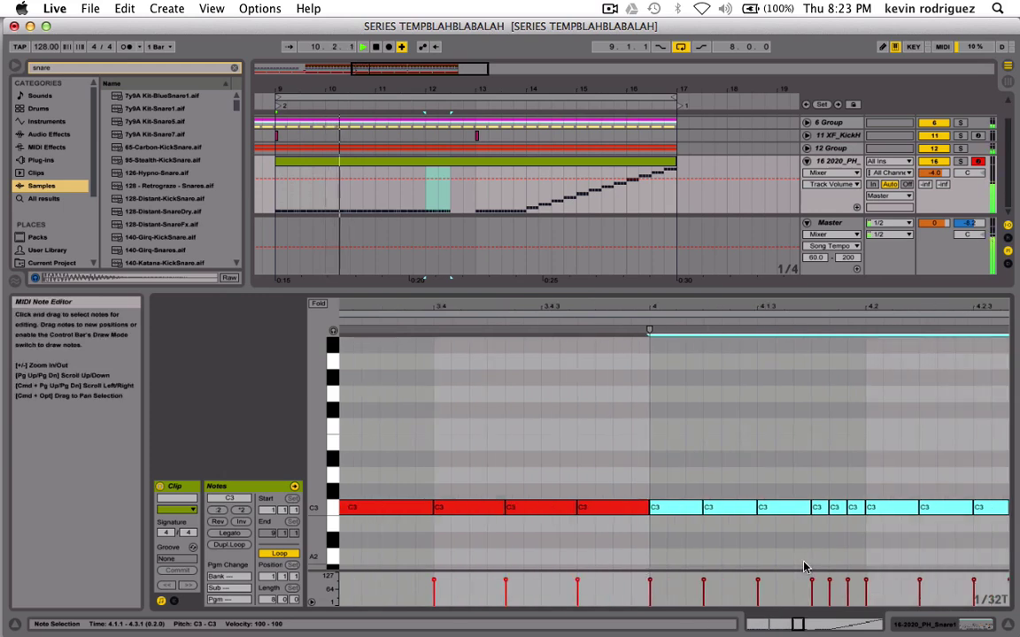
pyautogui.hscroll(2, 804, 567)
pyautogui.hscroll(3, 804, 567)
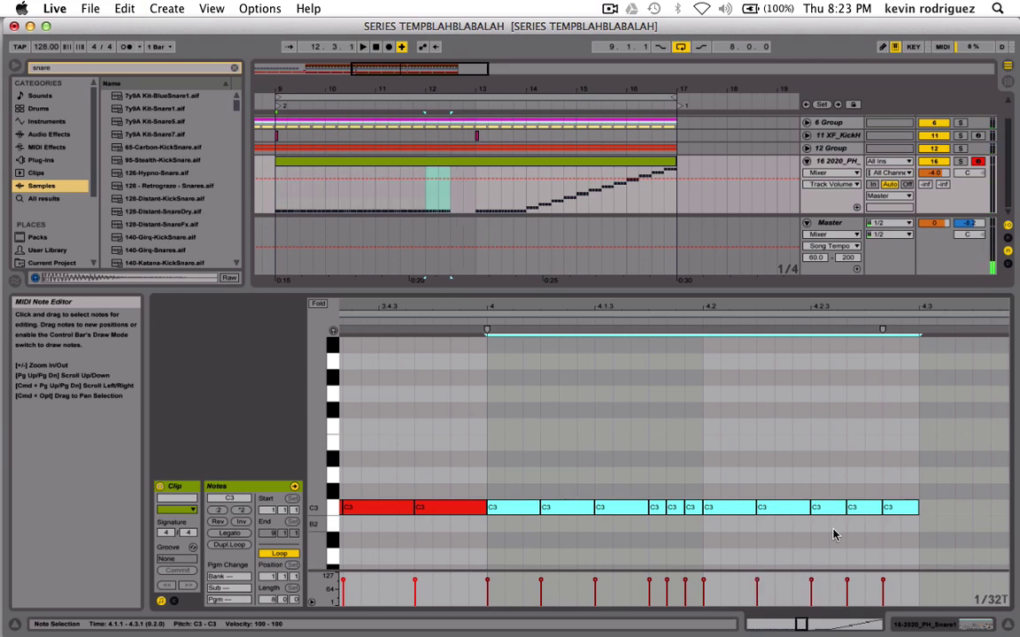
pyautogui.press('Up')
pyautogui.press('Up')
pyautogui.hscroll(4, 834, 566)
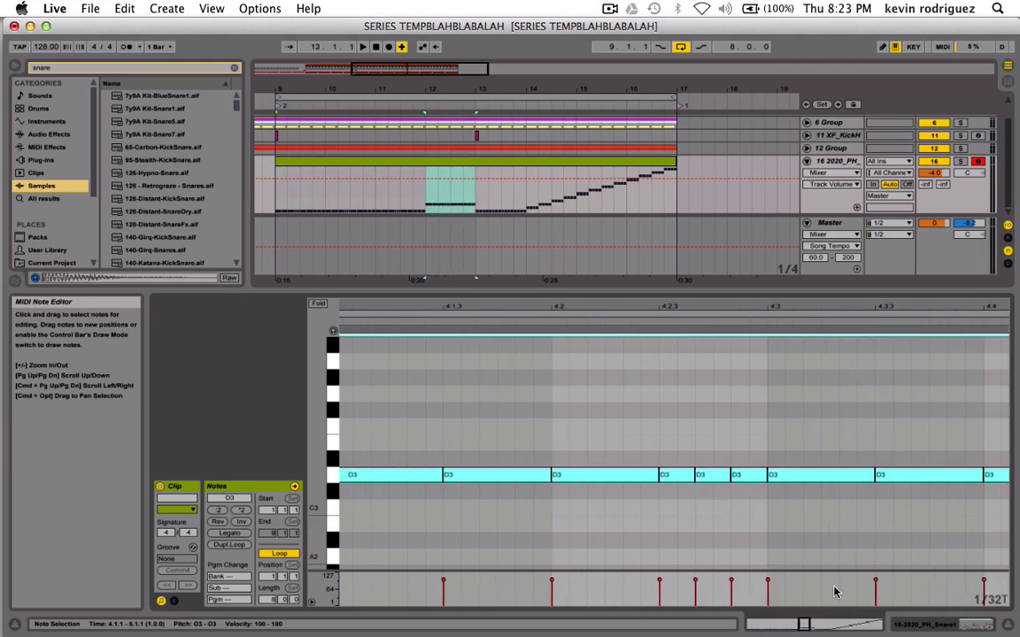
pyautogui.moveTo(803, 622); pyautogui.dragTo(804, 625)
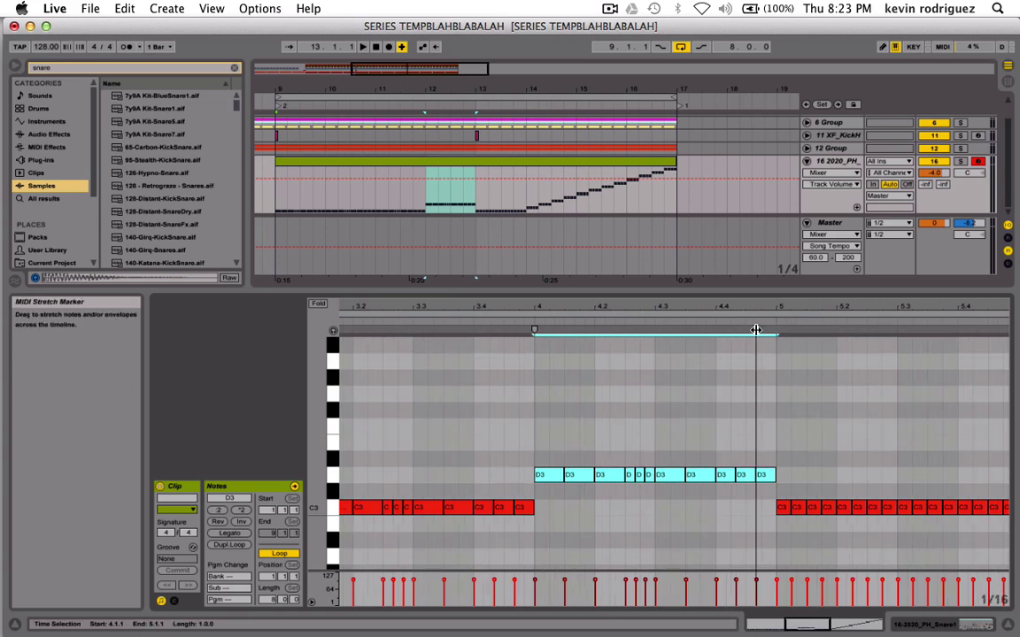
# Compress the full-bar D3 pattern to about half a bar, fine-tuning its end near 4.3.1.
pyautogui.moveTo(755, 330)
pyautogui.mouseDown()
pyautogui.moveTo(642, 339)
pyautogui.moveTo(651, 335)
pyautogui.mouseUp()
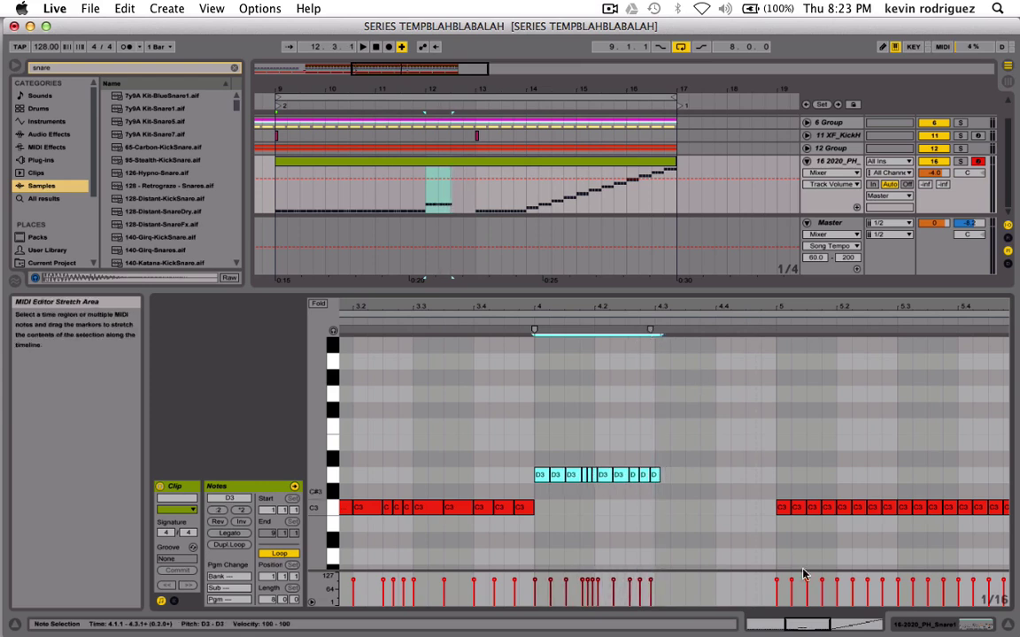
pyautogui.moveTo(516, 305); pyautogui.dragTo(516, 337)
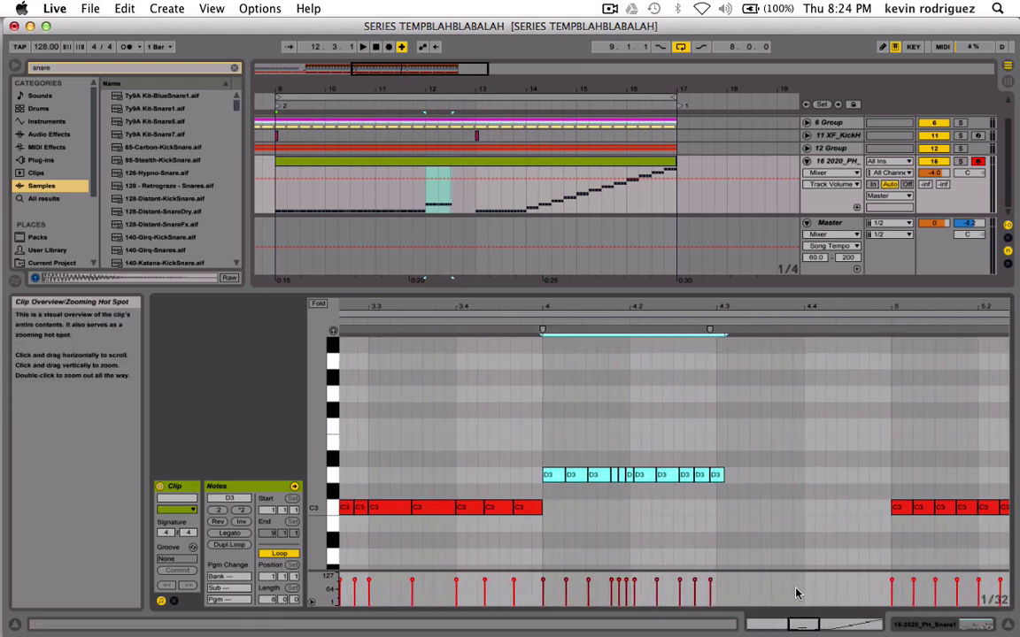
pyautogui.click(704, 329)
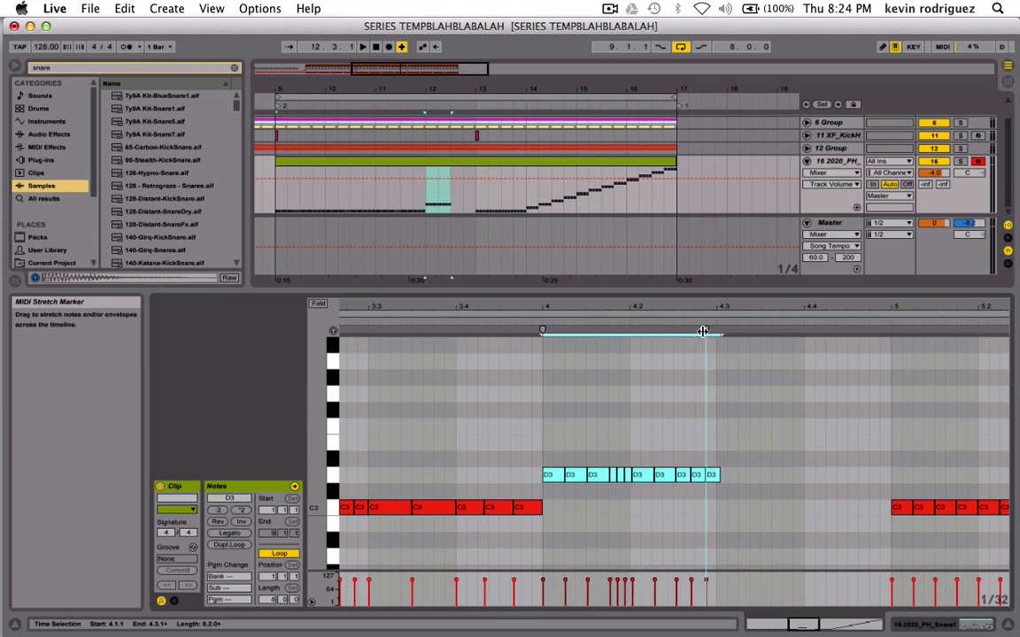
pyautogui.moveTo(702, 331); pyautogui.dragTo(705, 334)
# Lower the compressed bar 4 notes from D3 to C3 and play the clip.
pyautogui.press('Down')
pyautogui.press('Down')
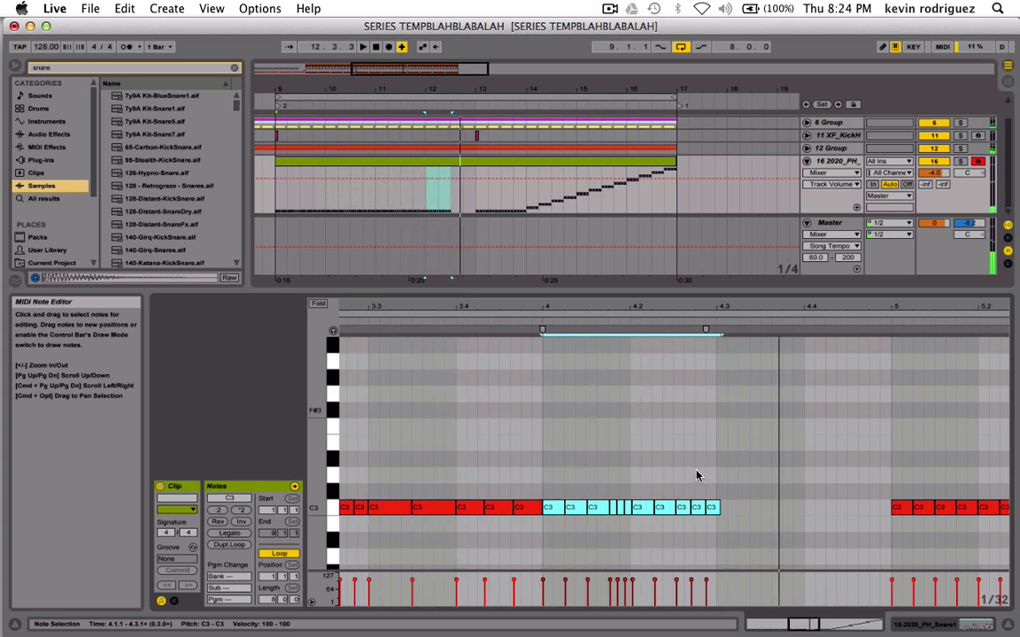
pyautogui.press('space')
# Undo the lowering to C3, the half-bar compression and the deletion of bar 4's original C3 notes.
pyautogui.press('super+z')
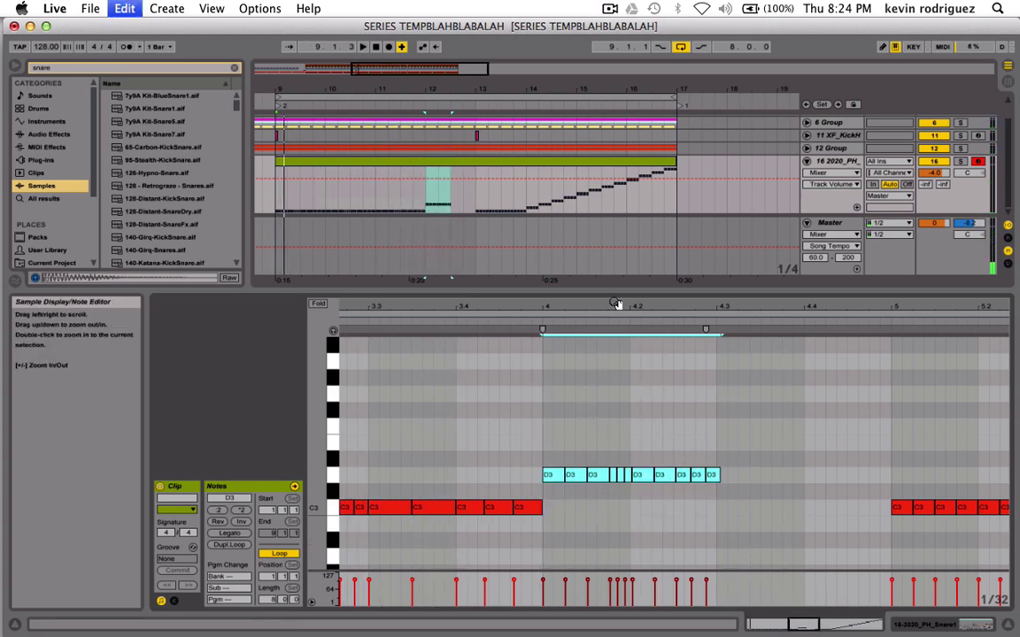
pyautogui.press('super+z')
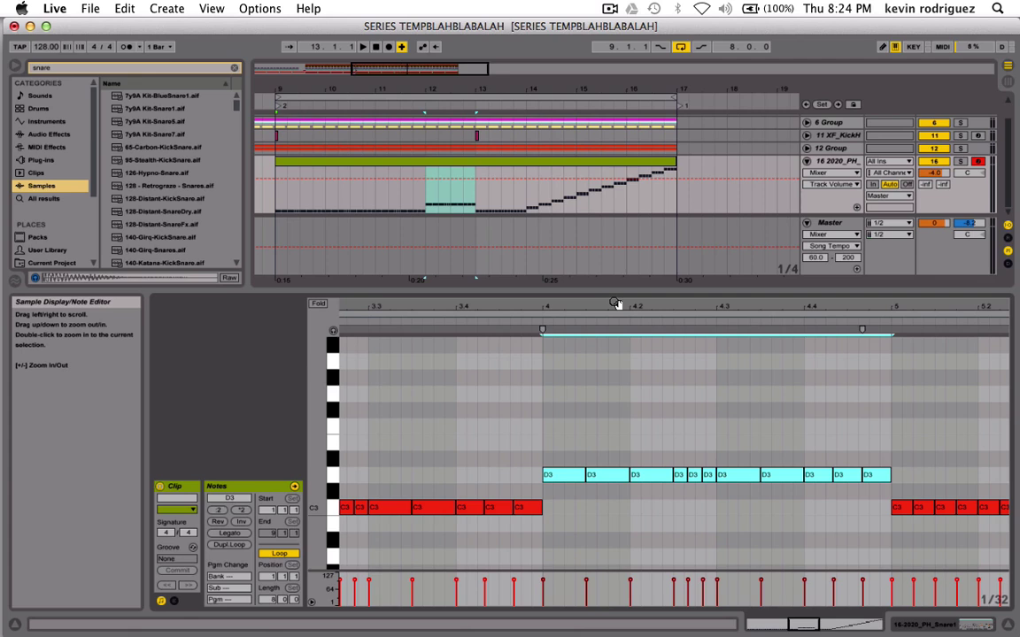
pyautogui.press('super+z')
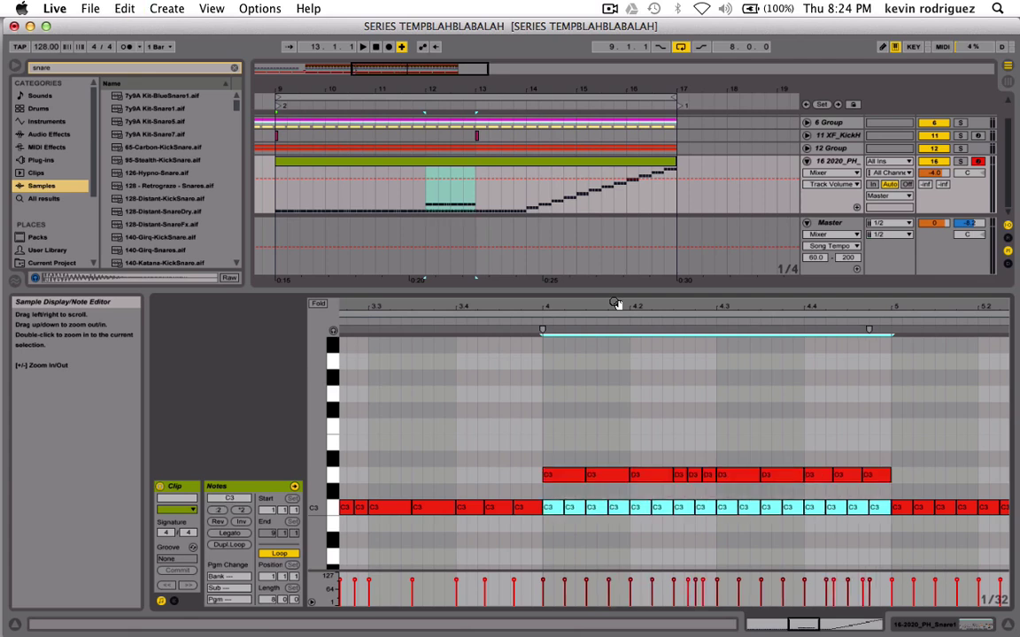
# Compress bar 4's full-bar D3 pattern to half a bar, so that it ends at 4.3.1.
pyautogui.moveTo(555, 489); pyautogui.dragTo(890, 464)
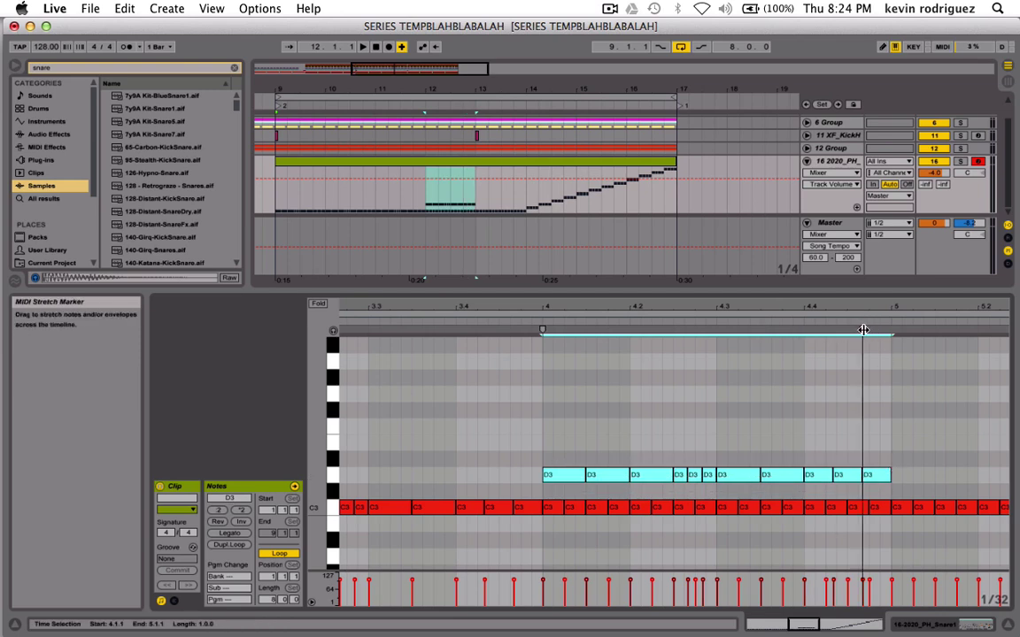
pyautogui.moveTo(862, 329)
pyautogui.mouseDown()
pyautogui.moveTo(689, 329)
pyautogui.moveTo(702, 329)
pyautogui.mouseUp()
pyautogui.click(796, 453)
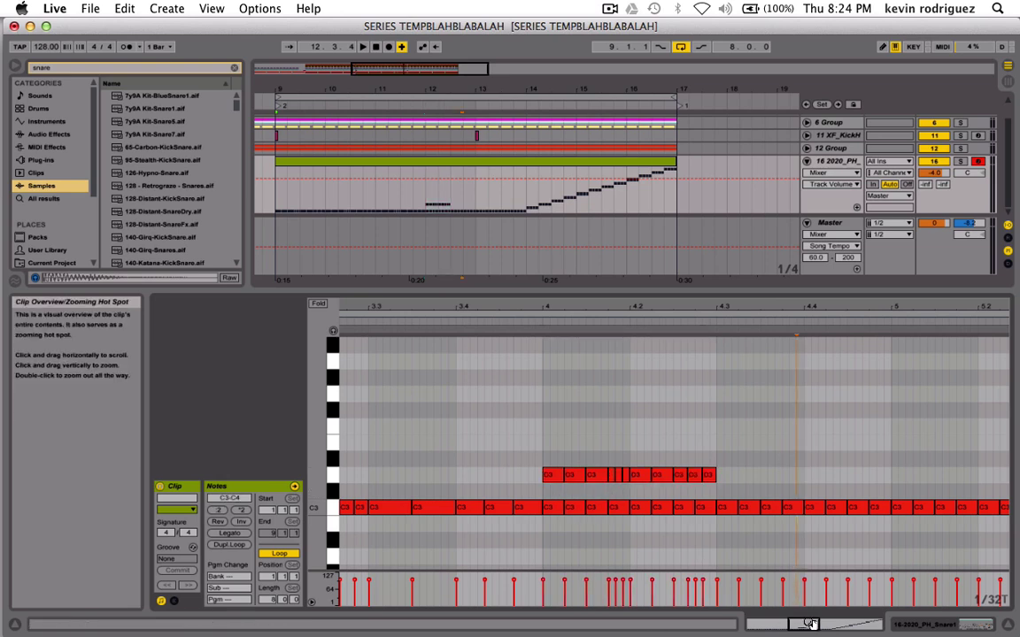
# Lower fast D3 notes just before beat 4.2 to C3 and delete the remaining fast D3 notes there.
pyautogui.moveTo(807, 624); pyautogui.dragTo(807, 635)
pyautogui.hscroll(-3, 617, 498)
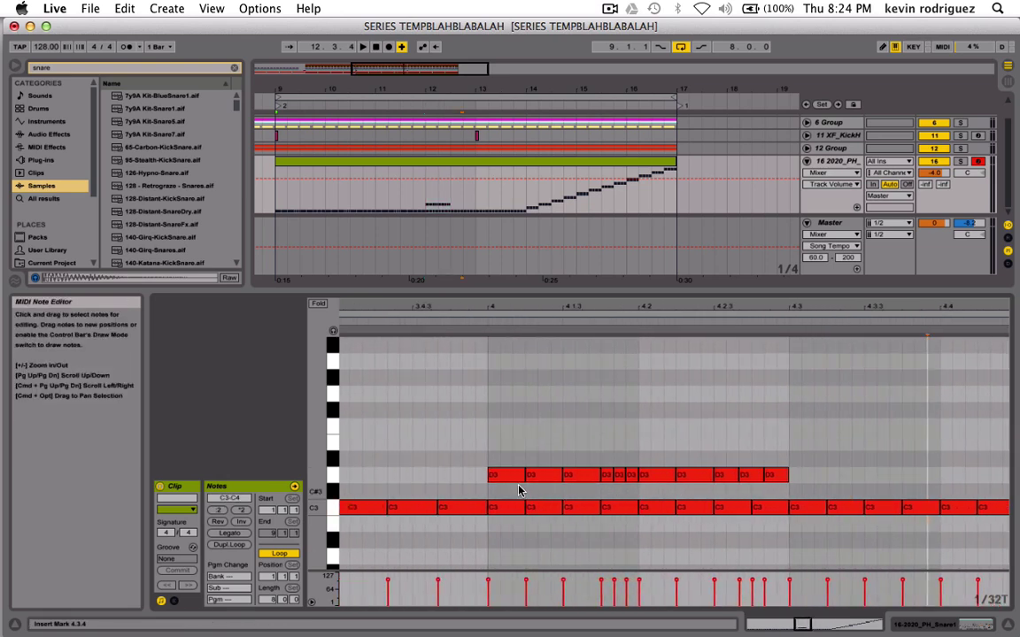
pyautogui.click(607, 476)
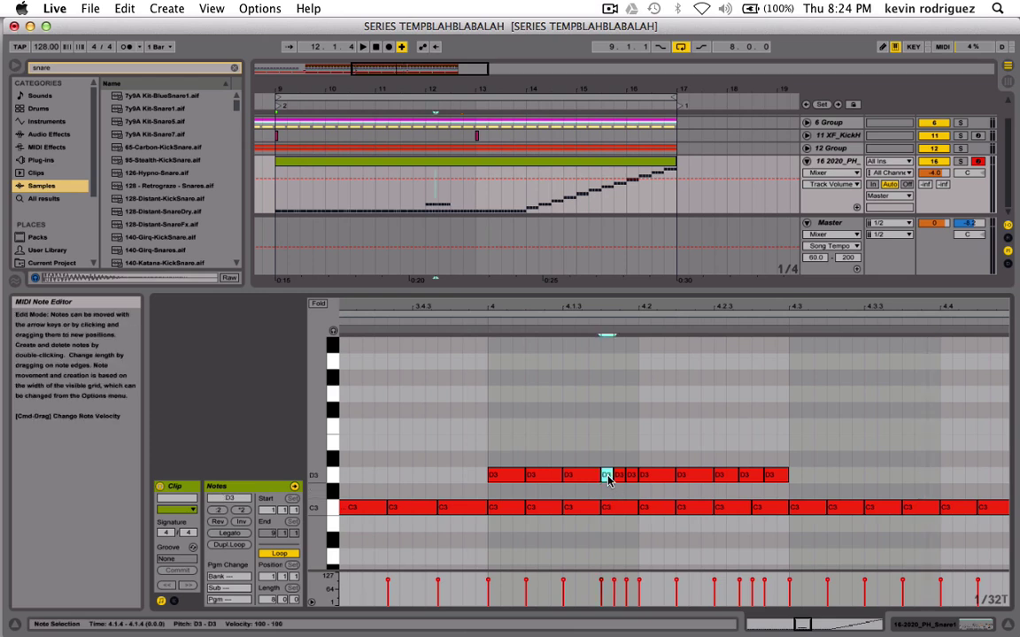
pyautogui.press('Down')
pyautogui.press('Down')
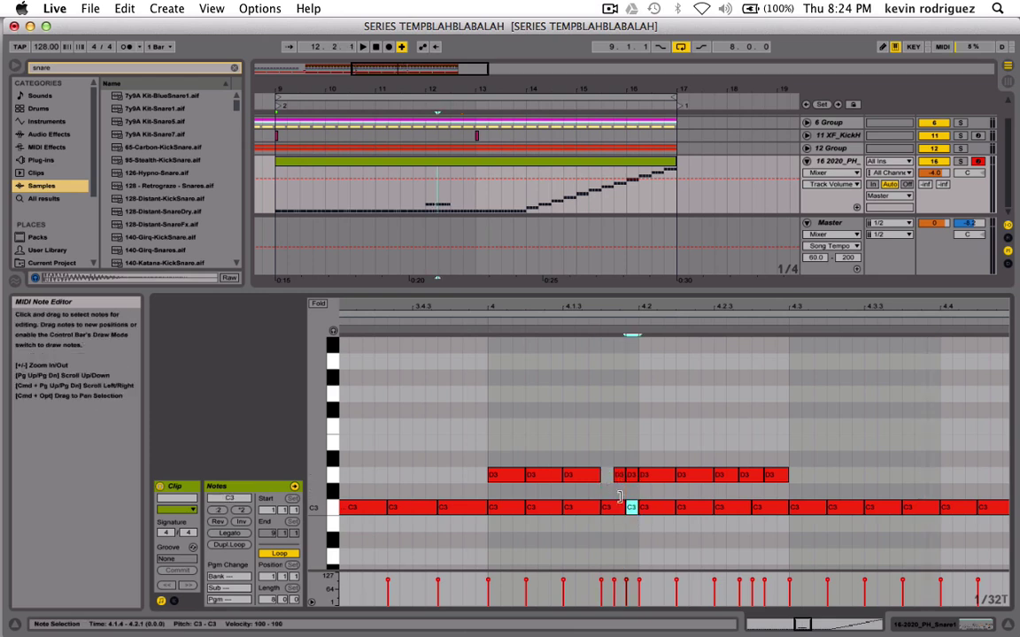
pyautogui.moveTo(610, 473); pyautogui.dragTo(627, 477)
pyautogui.press('Delete')
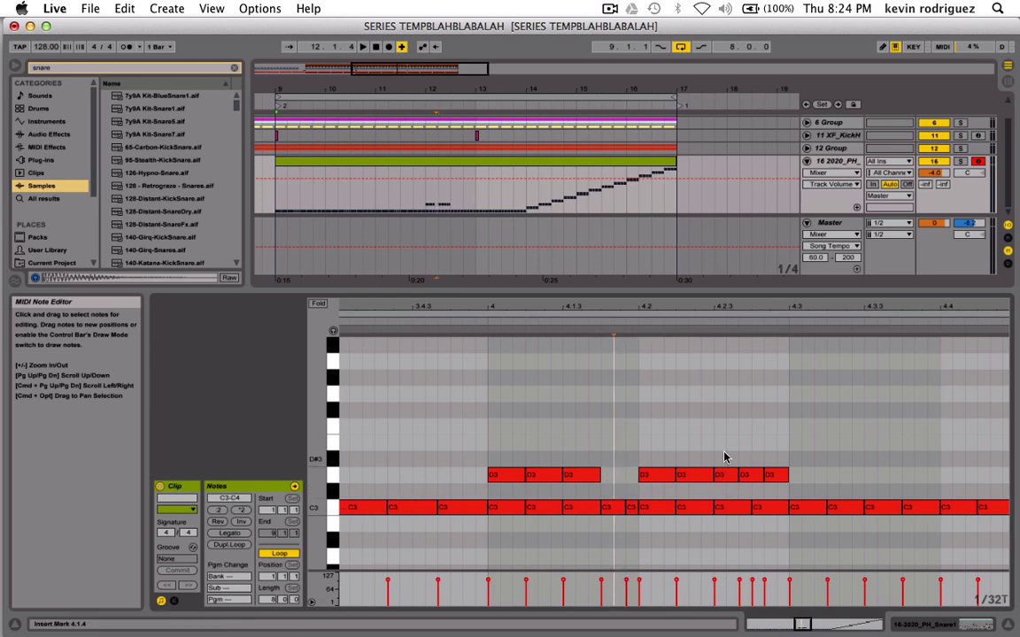
# Lower the remaining D3 notes in the first half of bar 4 by two semitones to C3.
pyautogui.moveTo(723, 457); pyautogui.dragTo(501, 460)
pyautogui.press('Down')
pyautogui.press('Down')
pyautogui.press('Delete')
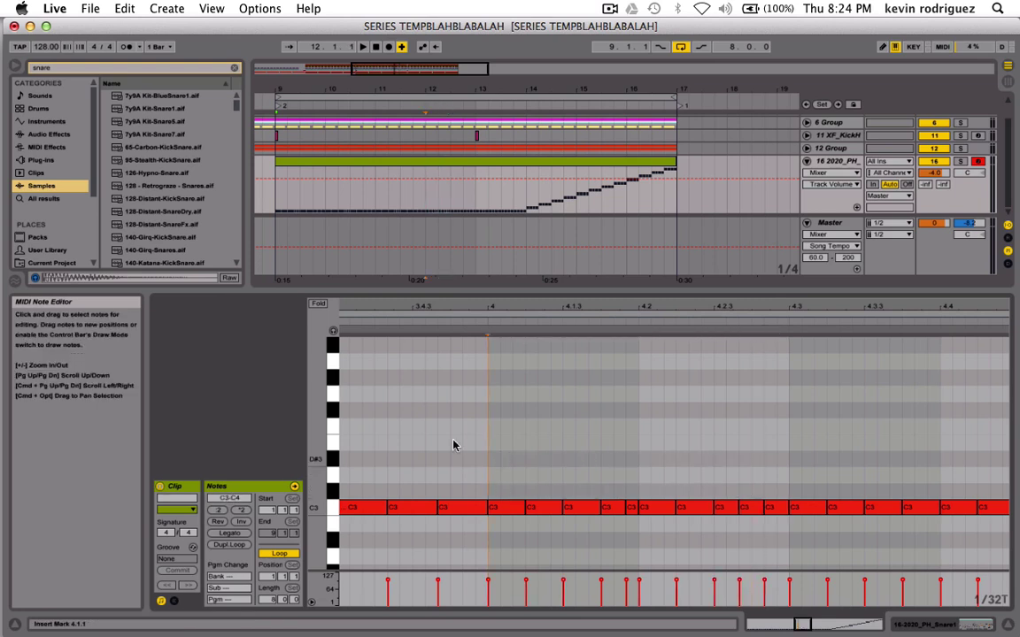
# Play the arrangement from bar 12 to hear the merged C3 pattern.
pyautogui.click(474, 200)
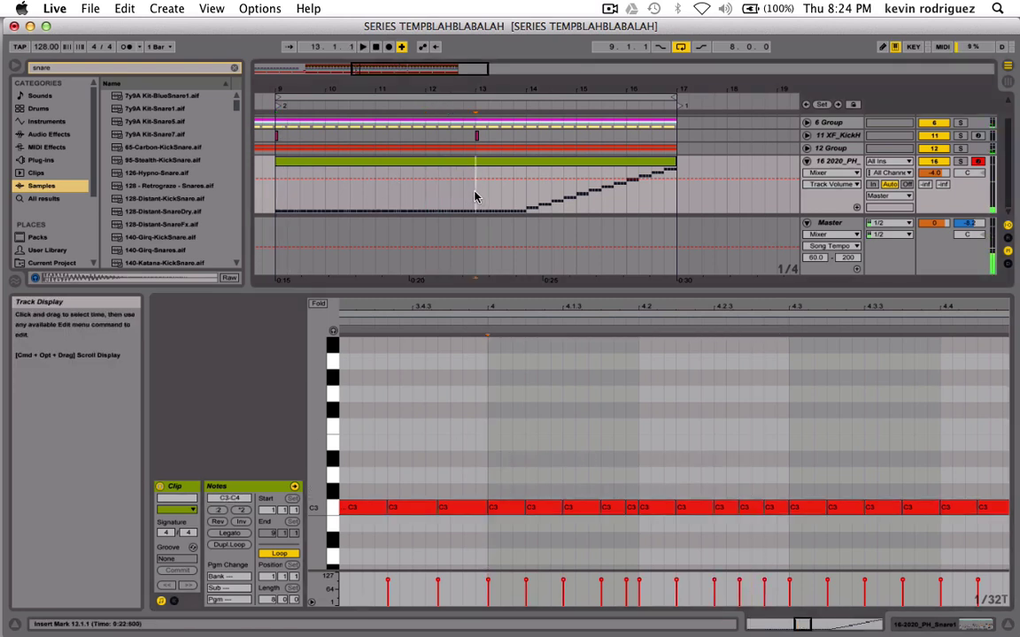
pyautogui.click(478, 197)
pyautogui.press('space')
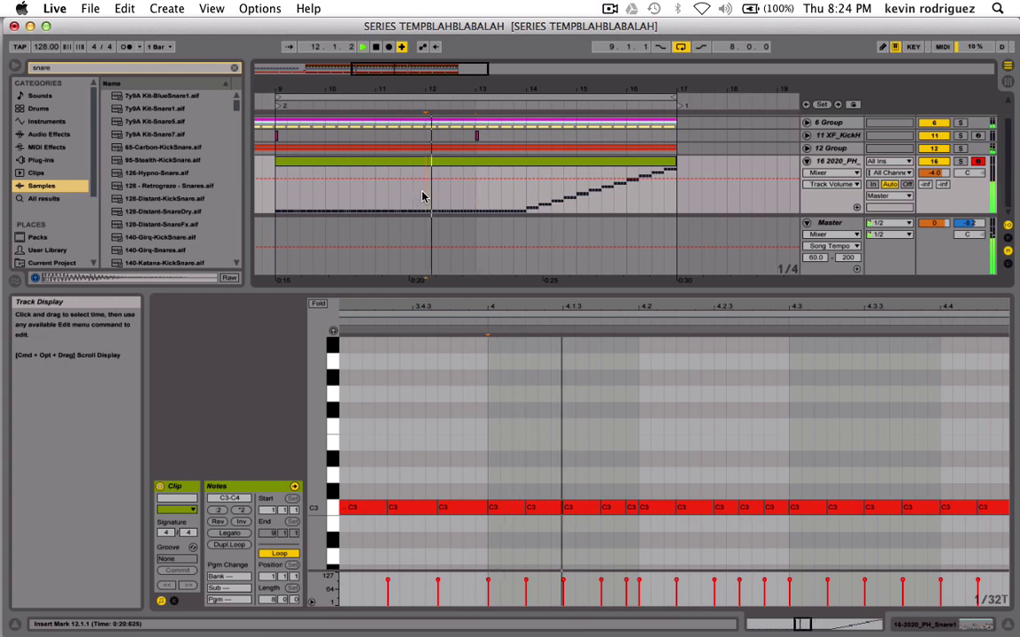
pyautogui.press('space')
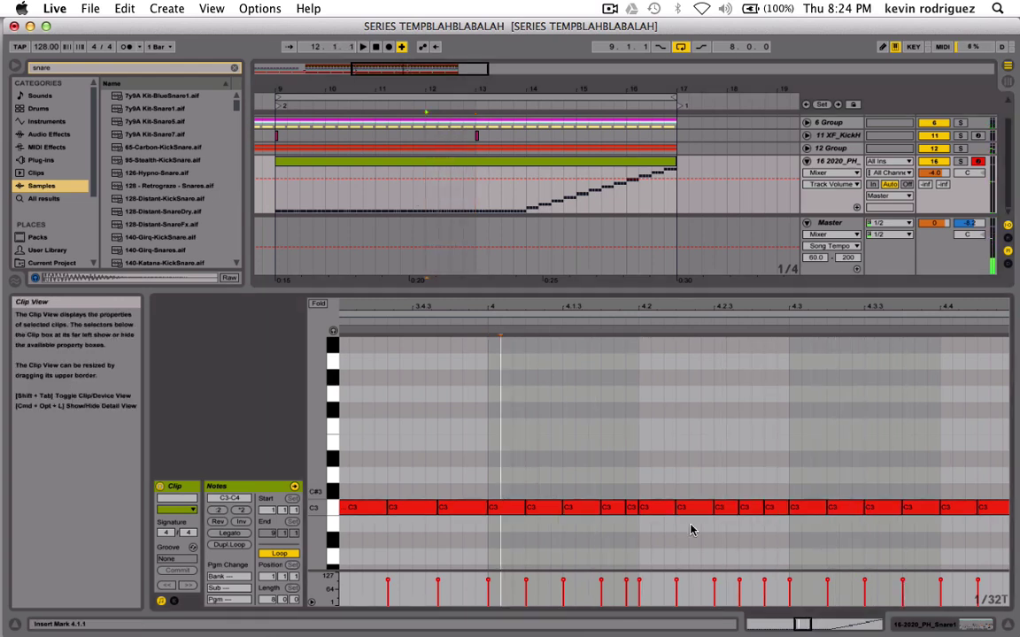
# Duplicate the half-bar C3 pattern at 4.1.1 repeatedly until it fills the clip up to 9.1.1.
pyautogui.moveTo(487, 498); pyautogui.dragTo(781, 535)
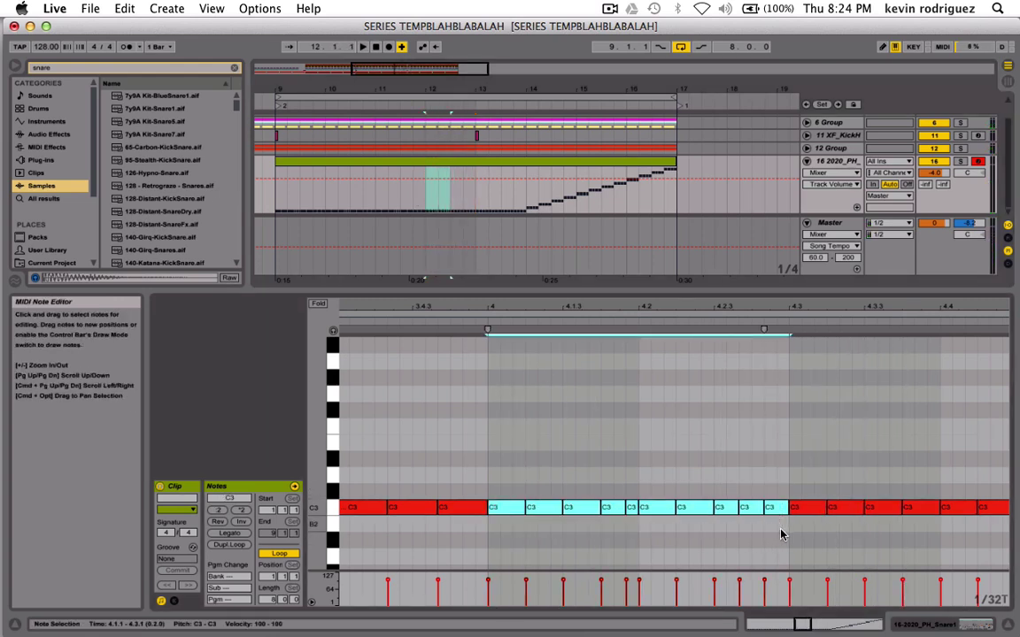
pyautogui.press('super+d')
pyautogui.moveTo(804, 619)
pyautogui.mouseDown()
pyautogui.moveTo(805, 630)
pyautogui.moveTo(809, 619)
pyautogui.mouseUp()
pyautogui.press('super+d')
pyautogui.press('super+d')
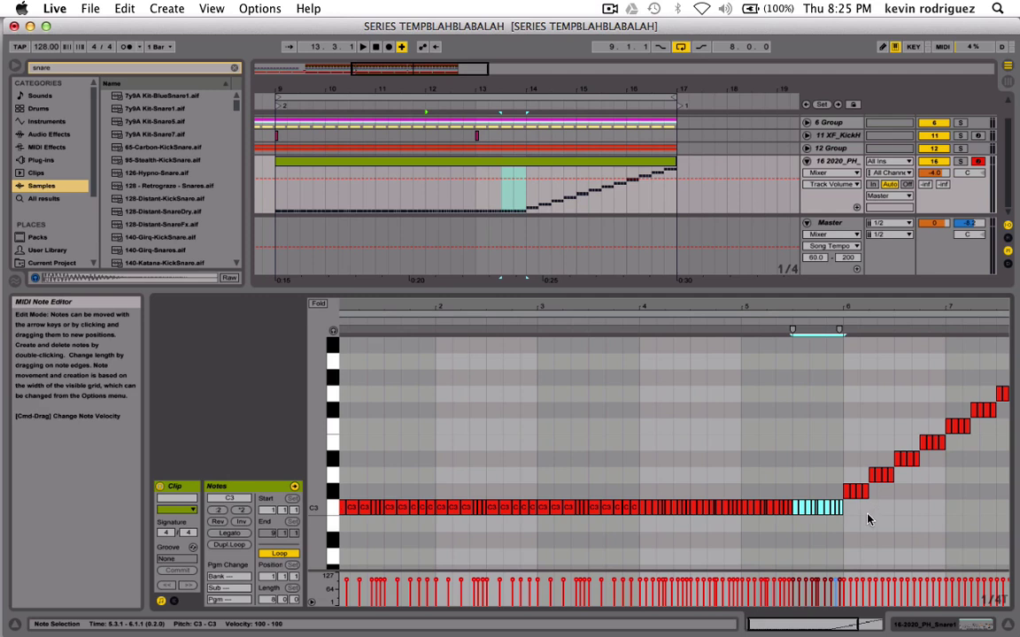
pyautogui.press('super+d')
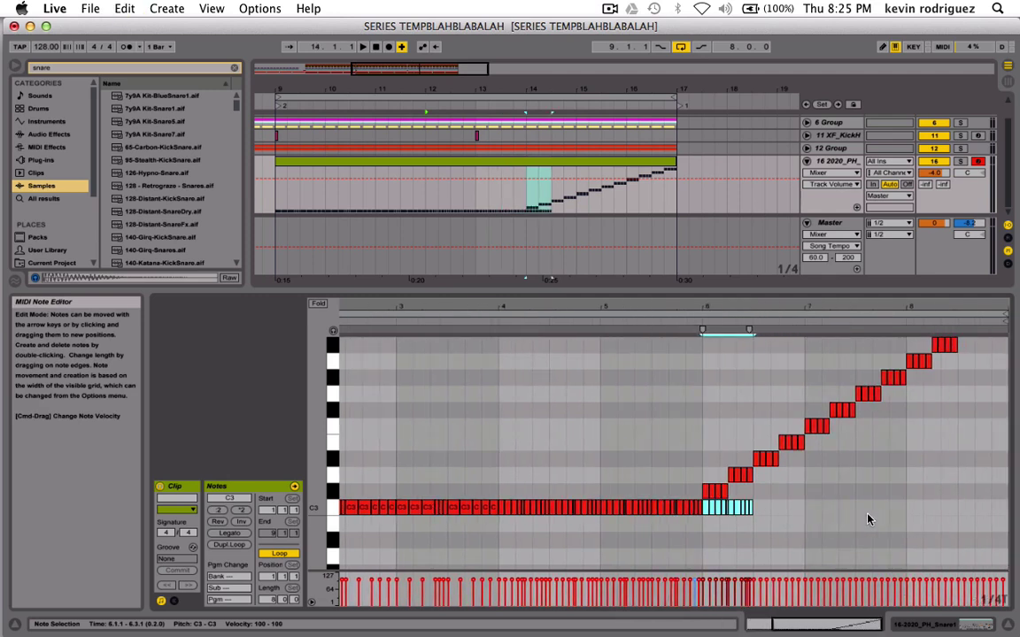
pyautogui.press('super+d')
pyautogui.press('super+d')
pyautogui.press('super+d')
pyautogui.press('super+d')
pyautogui.press('super+d')
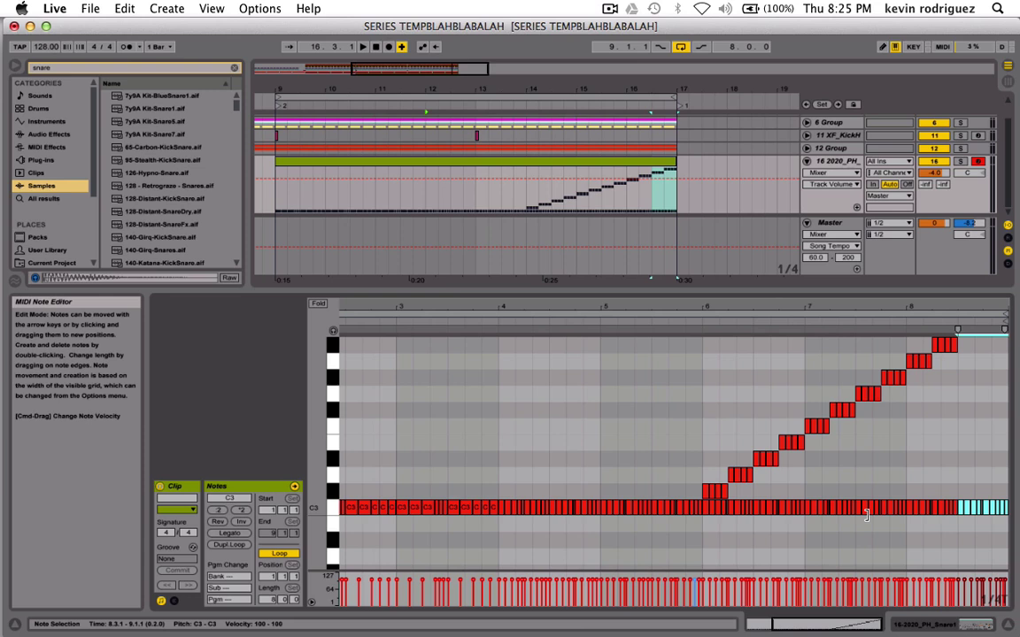
# Raise all the C3 notes from 6.1.1 to the clip's end by one semitone to C#3.
pyautogui.scroll(3, 867, 515)
pyautogui.scroll(-6, 797, 531)
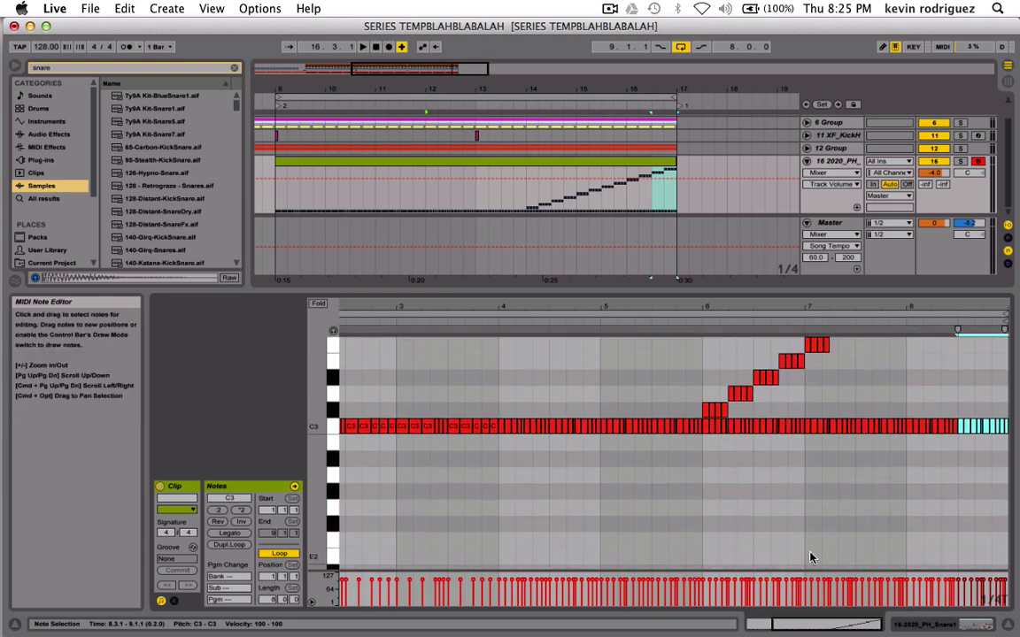
pyautogui.moveTo(709, 442); pyautogui.dragTo(801, 428)
pyautogui.click(708, 447)
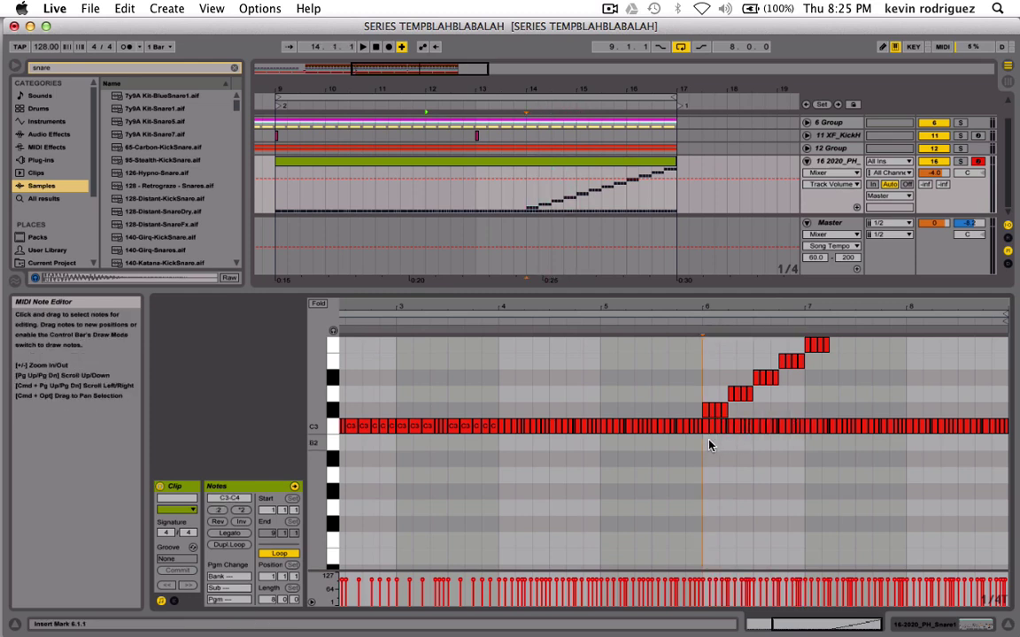
pyautogui.moveTo(708, 448); pyautogui.dragTo(801, 428)
pyautogui.click(702, 451)
pyautogui.moveTo(708, 448); pyautogui.dragTo(1016, 421)
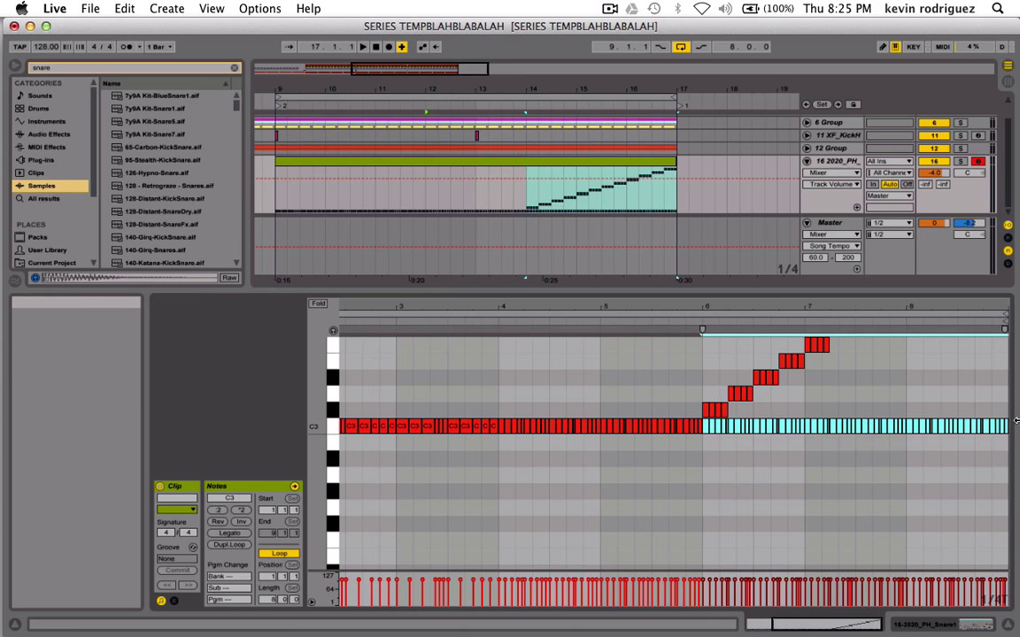
pyautogui.press('Up')
pyautogui.scroll(2, 896, 476)
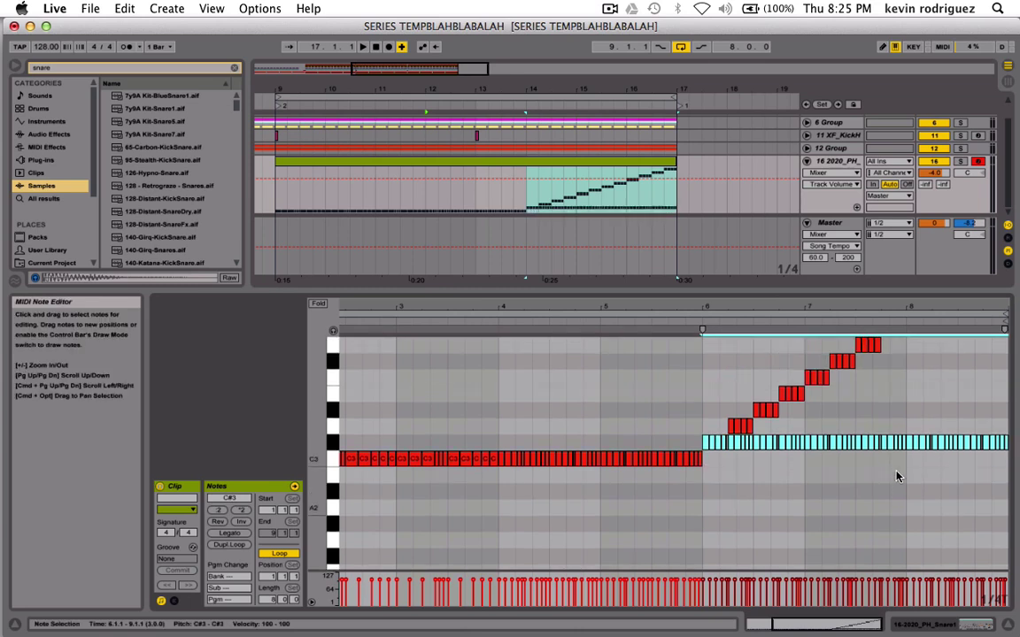
# Raise the C#3 notes from beat 6.2 to the clip's end by one semitone to D3.
pyautogui.click(735, 460)
pyautogui.moveTo(734, 459); pyautogui.dragTo(1007, 464)
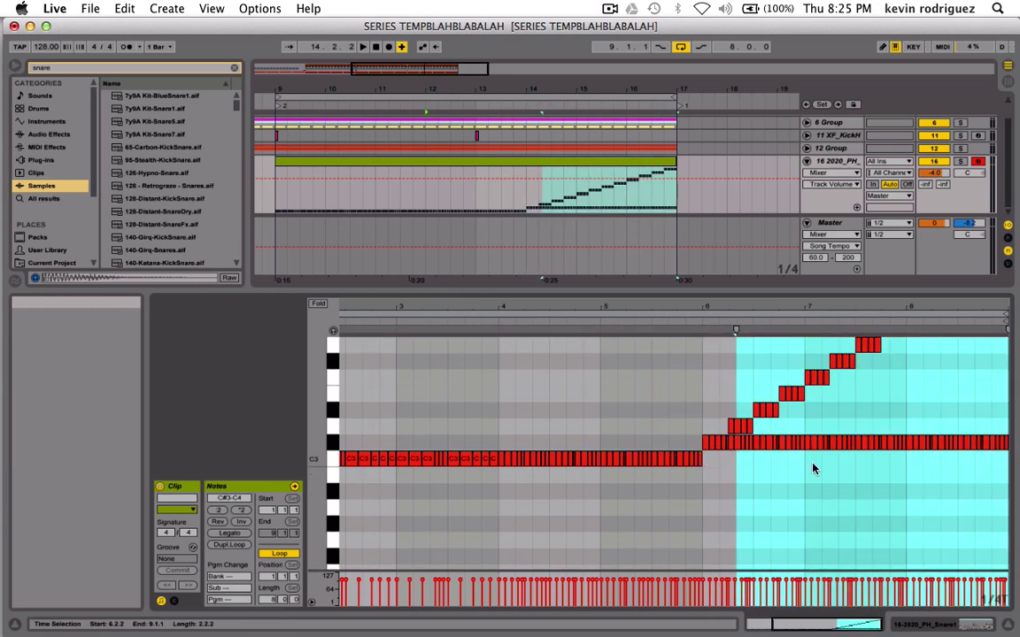
pyautogui.click(728, 466)
pyautogui.moveTo(739, 458); pyautogui.dragTo(1009, 435)
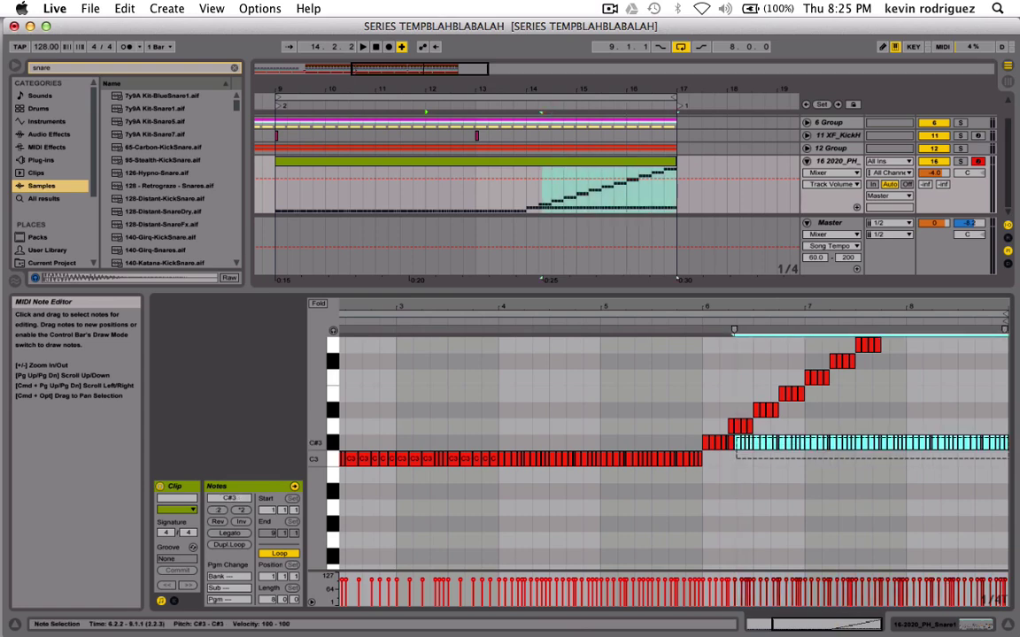
pyautogui.moveTo(809, 623); pyautogui.dragTo(810, 630)
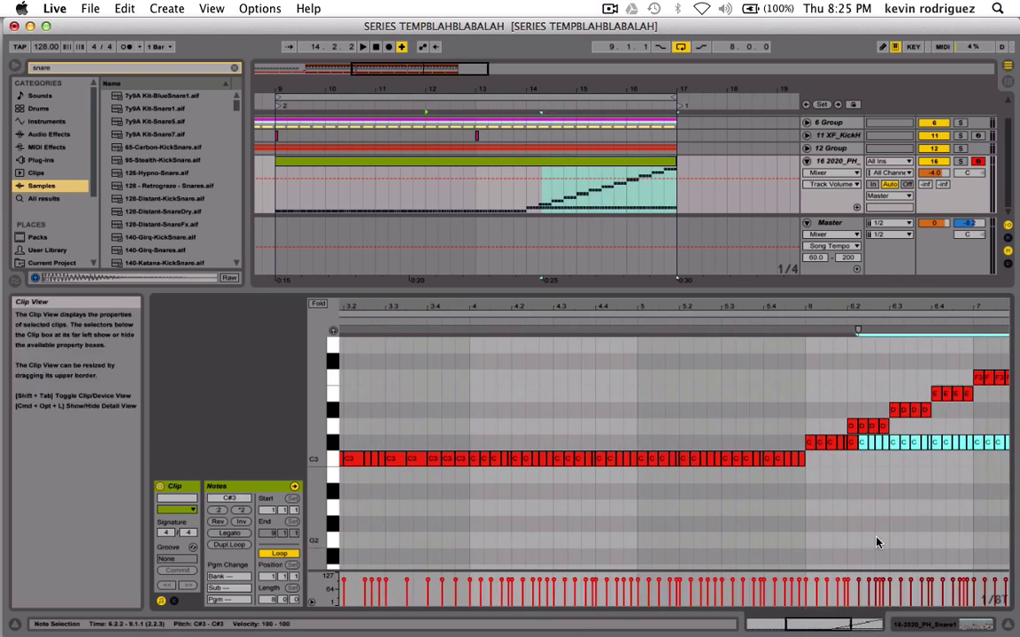
pyautogui.hscroll(10, 876, 542)
pyautogui.scroll(2, 876, 543)
pyautogui.click(558, 505)
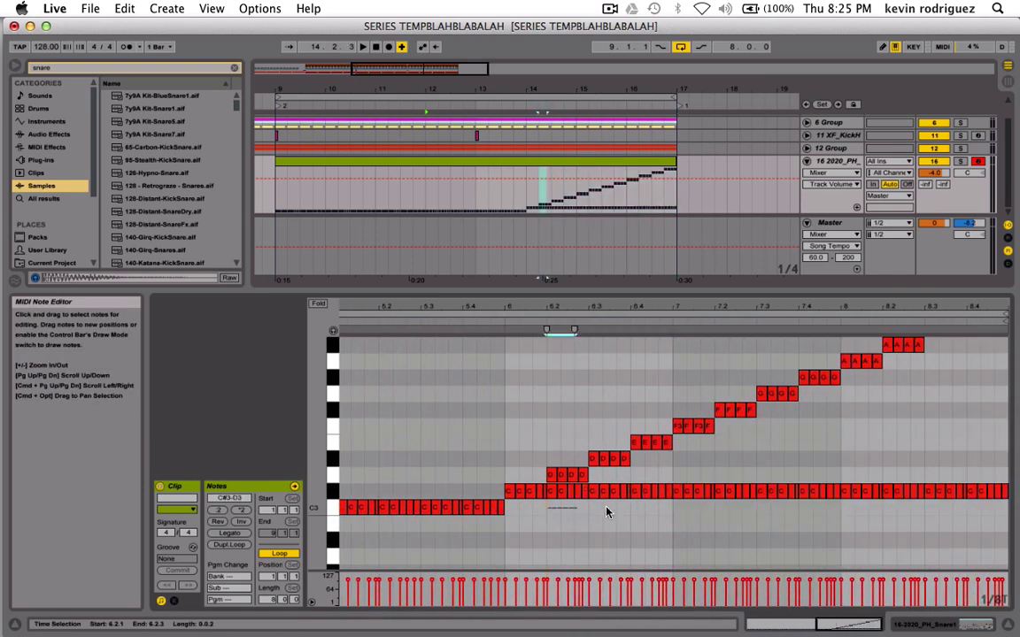
pyautogui.moveTo(544, 485); pyautogui.dragTo(1008, 497)
pyautogui.press('Up')
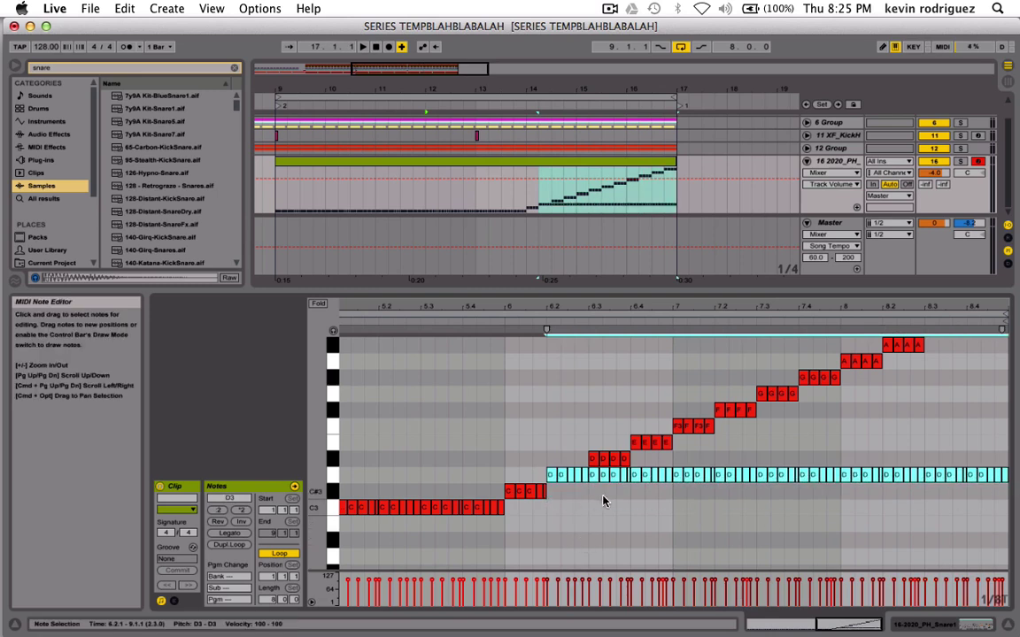
# Raise the roll to D#3 from beat 6.3 onward and to E3 from beat 6.4 onward.
pyautogui.click(591, 498)
pyautogui.moveTo(589, 486); pyautogui.dragTo(1014, 478)
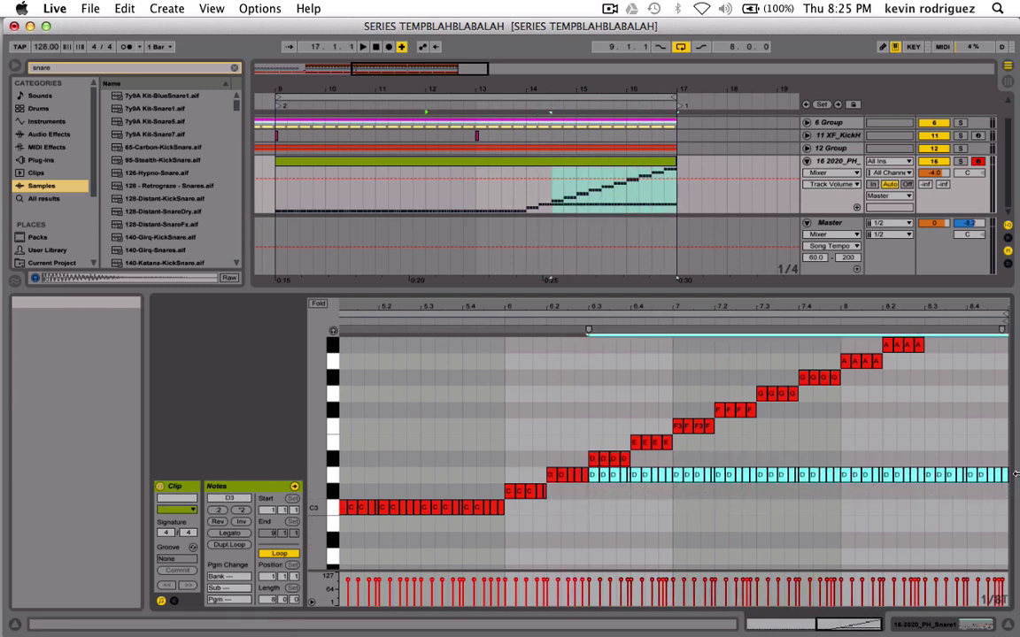
pyautogui.press('Up')
pyautogui.moveTo(634, 478); pyautogui.dragTo(1007, 466)
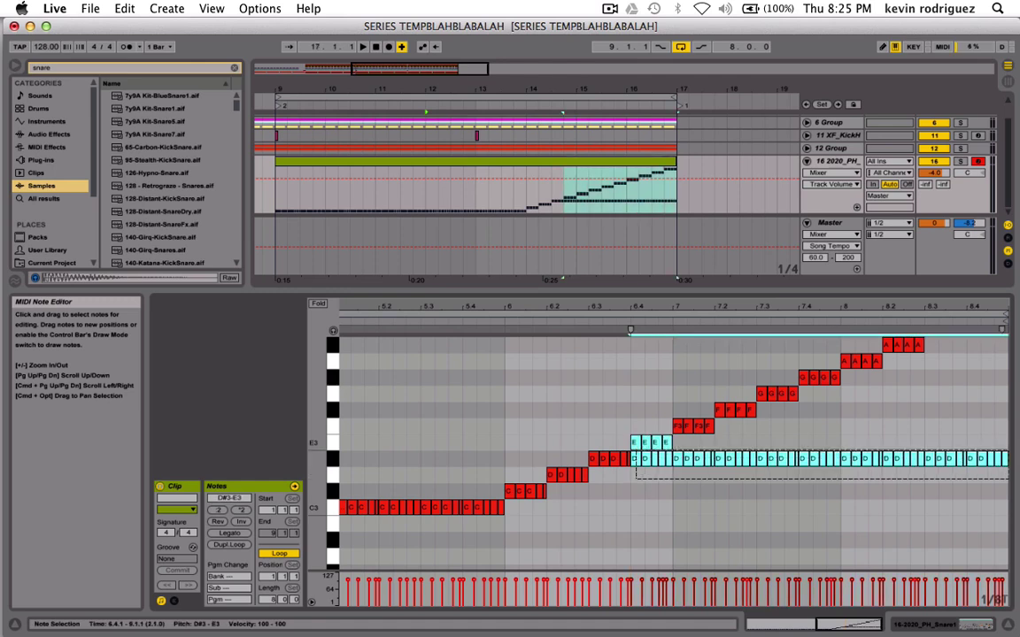
pyautogui.press('Up')
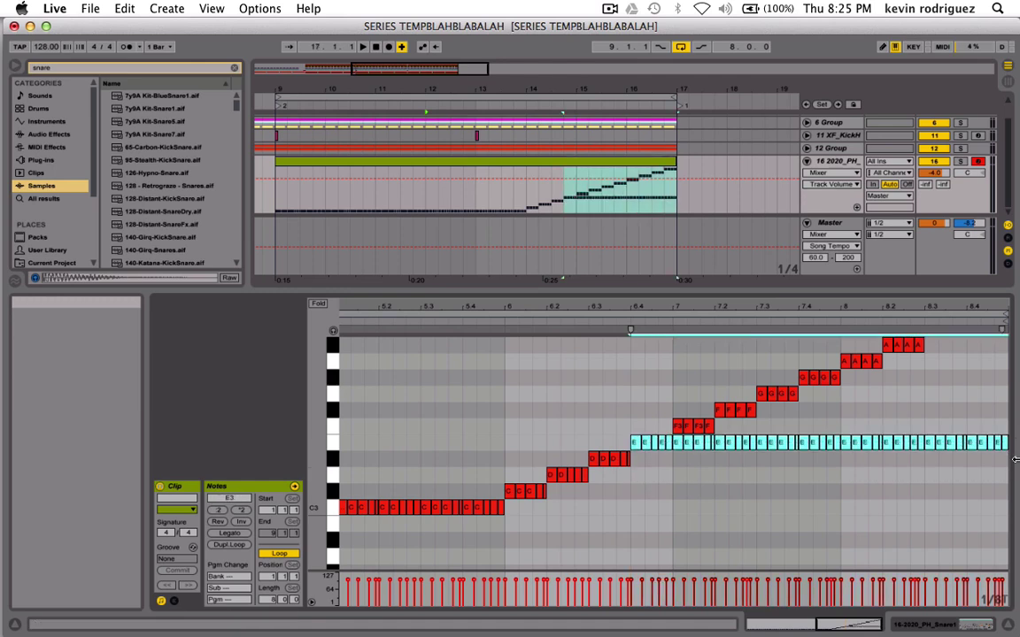
# Raise the roll to F3 from bar 7 onward and to F#3 from beat 7.2 onward.
pyautogui.click(686, 457)
pyautogui.moveTo(680, 457); pyautogui.dragTo(1014, 438)
pyautogui.press('Up')
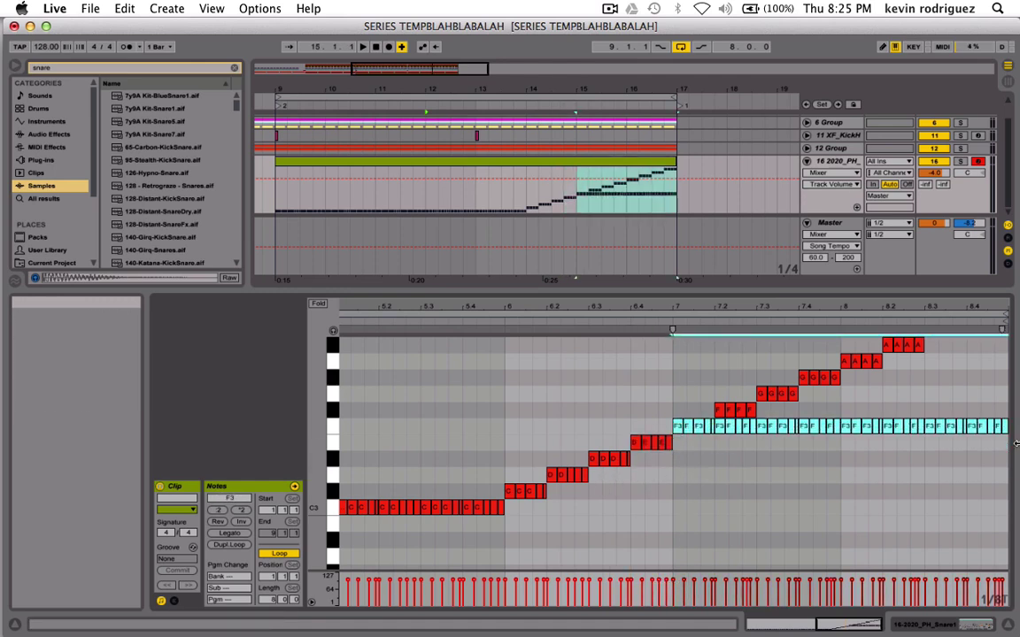
pyautogui.moveTo(721, 449); pyautogui.dragTo(1009, 420)
pyautogui.press('Up')
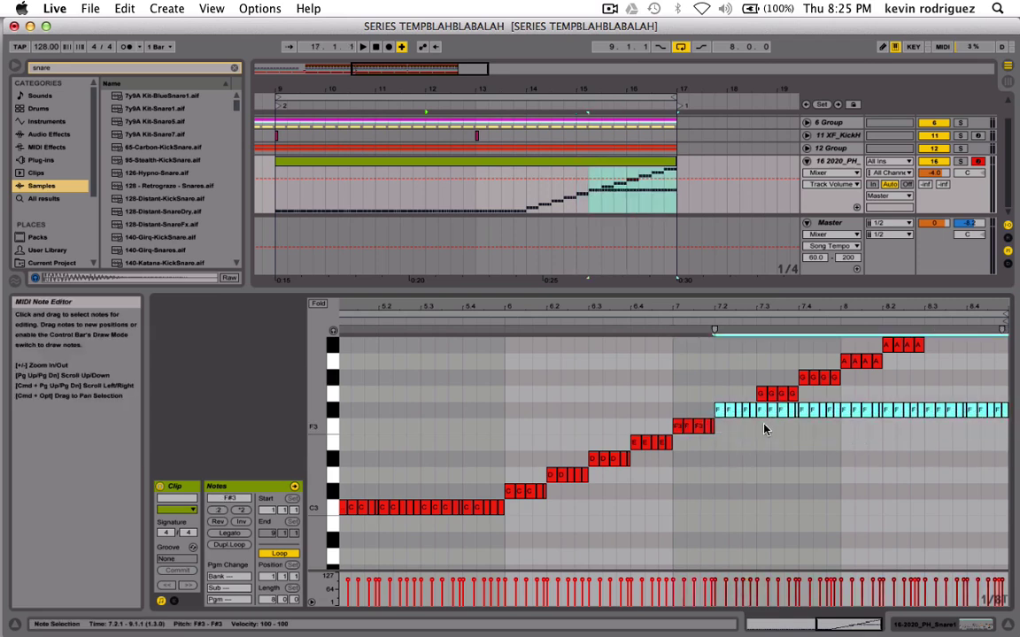
# Raise the roll to G3 from beat 7.3 onward and to G#3 from beat 7.4 onward.
pyautogui.moveTo(765, 429); pyautogui.dragTo(1016, 411)
pyautogui.press('Up')
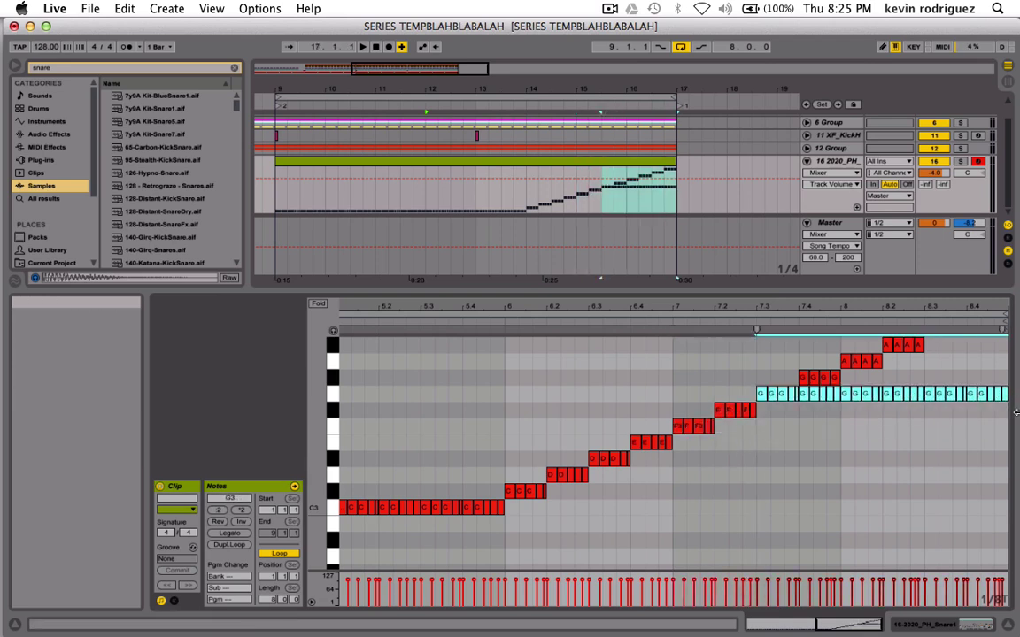
pyautogui.moveTo(799, 403); pyautogui.dragTo(1007, 388)
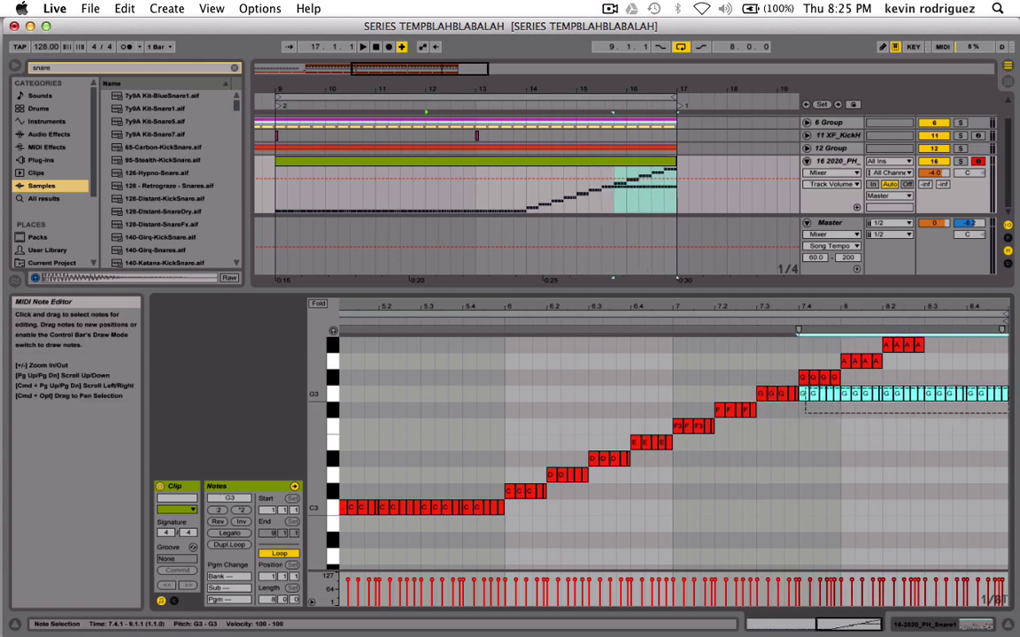
pyautogui.press('Up')
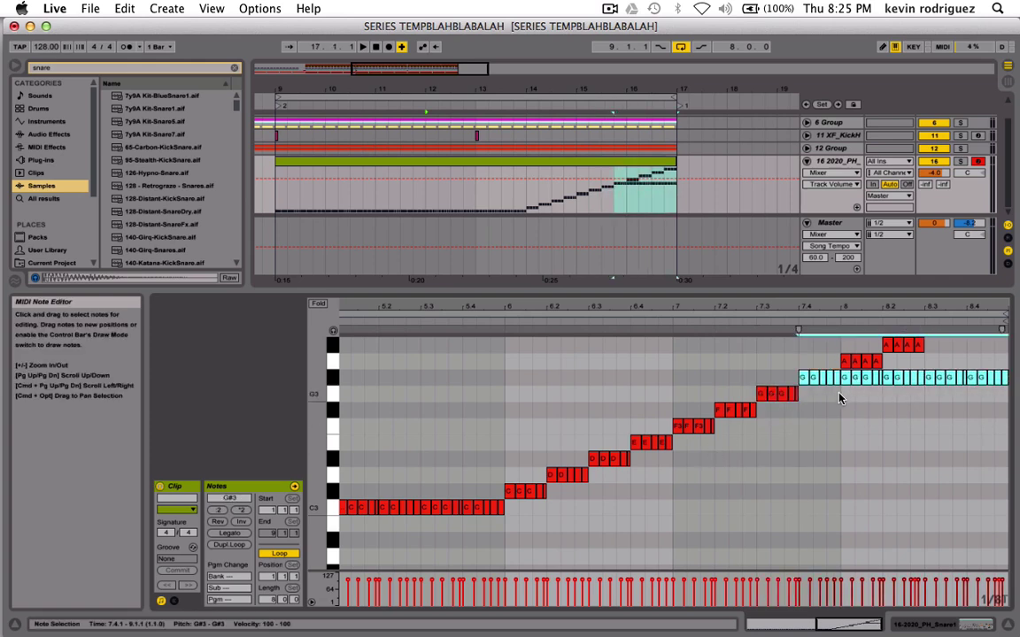
# Raise the roll to A3 from bar 8 onward and to A#3 from beat 8.2 onward.
pyautogui.moveTo(840, 399); pyautogui.dragTo(1007, 388)
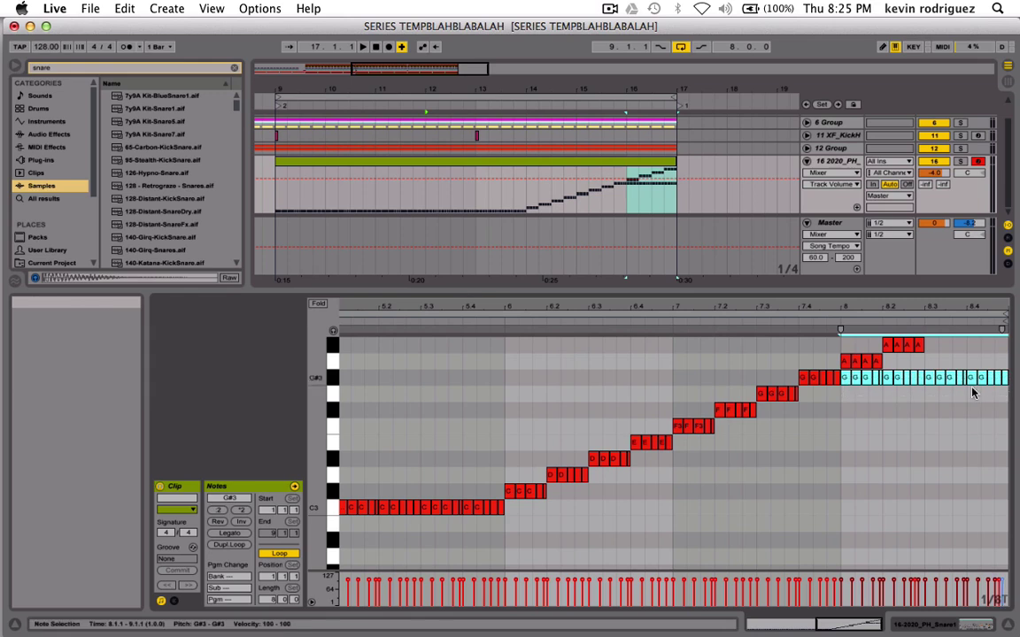
pyautogui.press('Up')
pyautogui.scroll(2, 889, 429)
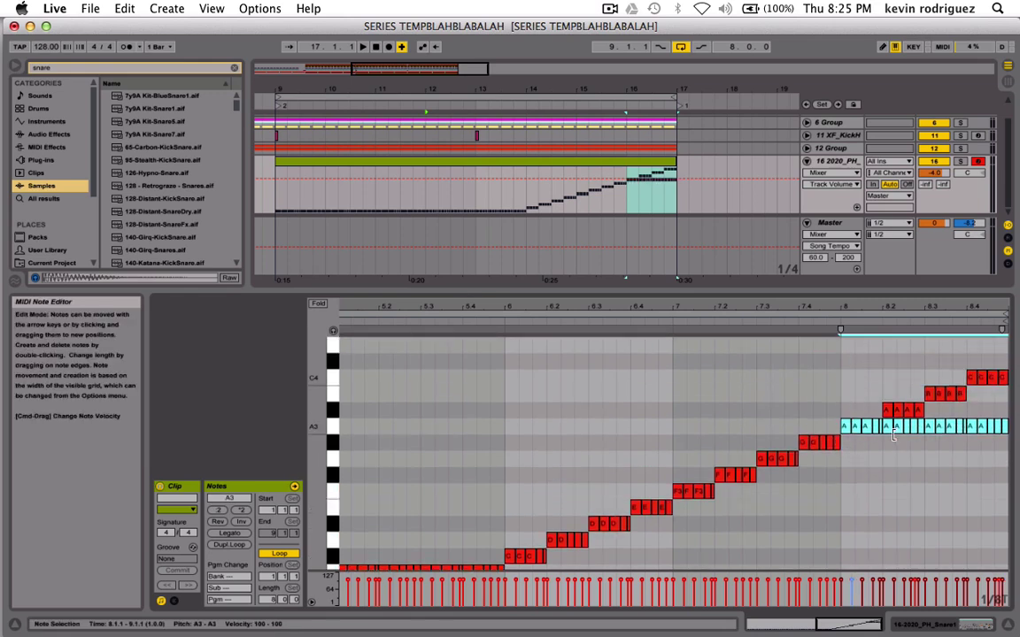
pyautogui.click(797, 396)
pyautogui.moveTo(882, 432); pyautogui.dragTo(1014, 429)
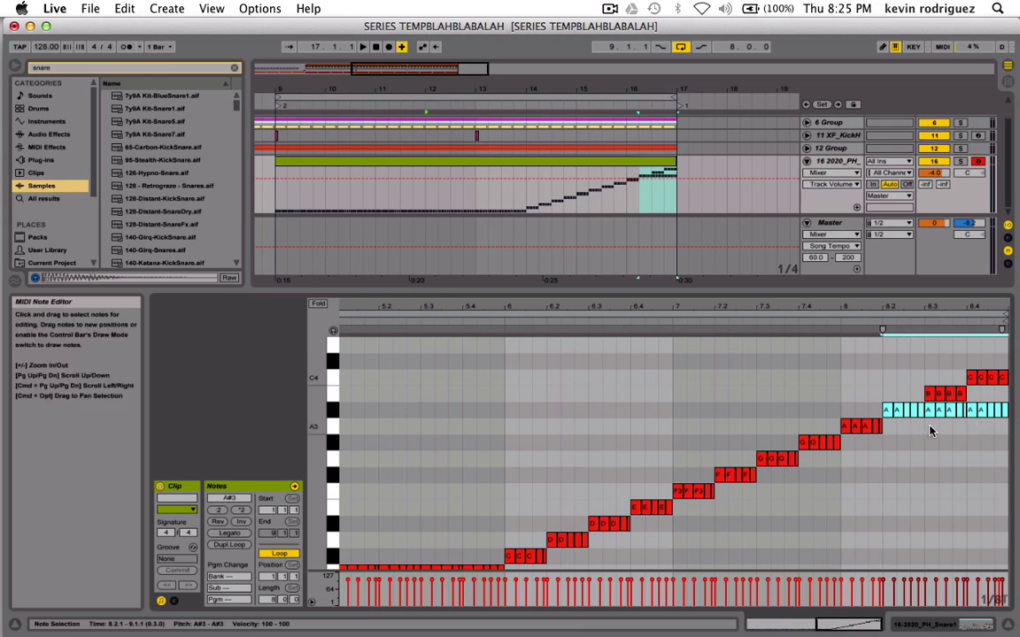
# Raise the A#3 notes from beat 8.3 to the clip's end by one semitone to B3.
pyautogui.moveTo(928, 425); pyautogui.dragTo(1009, 424)
pyautogui.press('Up')
pyautogui.press('Up')
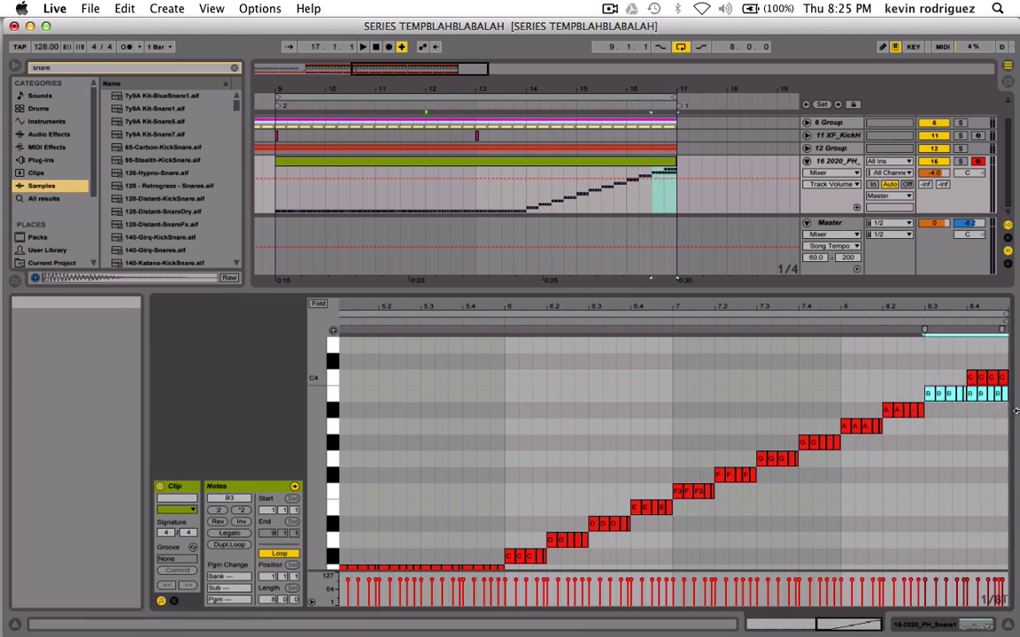
# Raise the B3 notes from beat 8.4 to the clip's end by one semitone to C4.
pyautogui.click(967, 416)
pyautogui.moveTo(967, 393); pyautogui.dragTo(1015, 392)
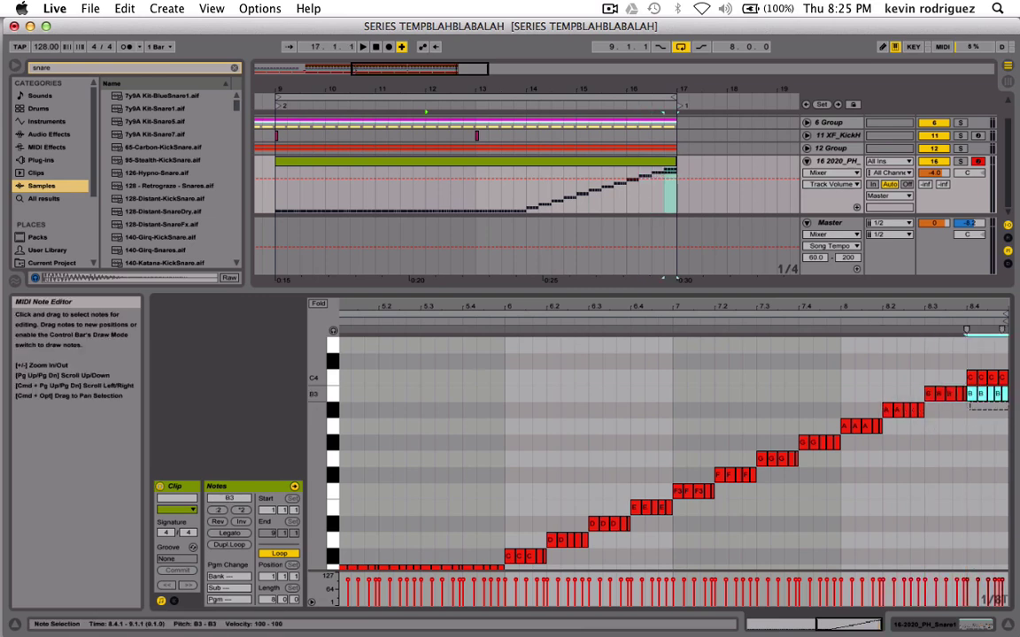
pyautogui.press('Up')
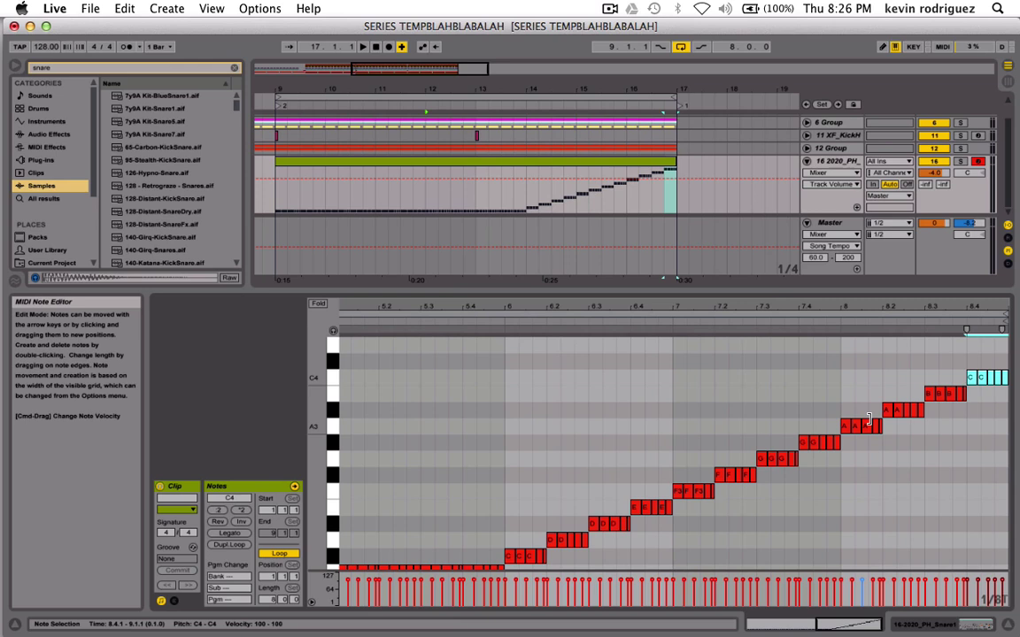
# Set the volume of the snare track 16 to -7.7 dB while playing the section around bar 9.
pyautogui.press('space')
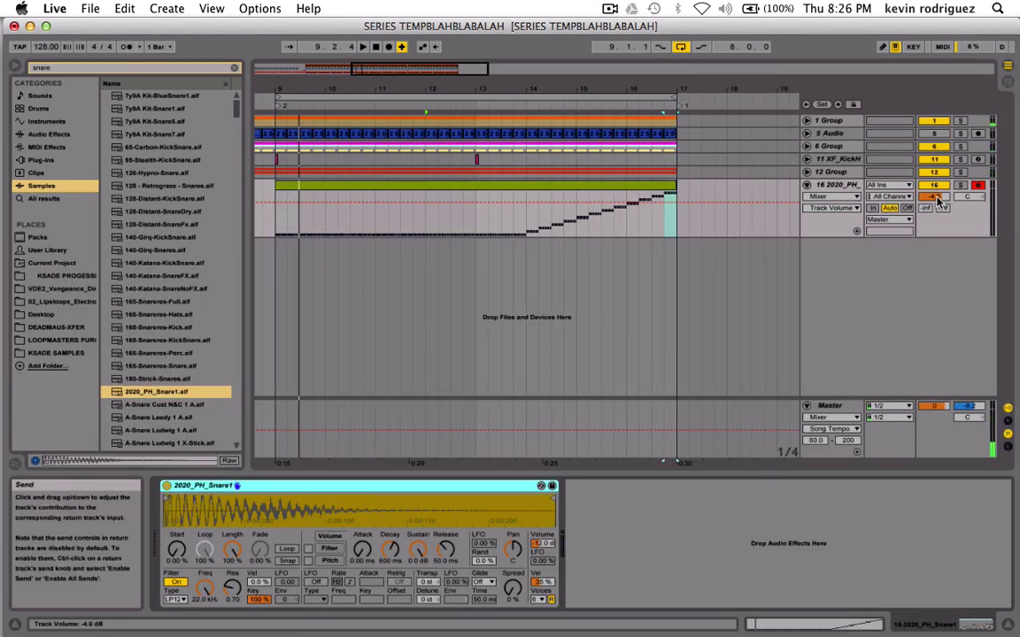
pyautogui.moveTo(934, 195); pyautogui.dragTo(933, 212)
pyautogui.hscroll(-5, 441, 209)
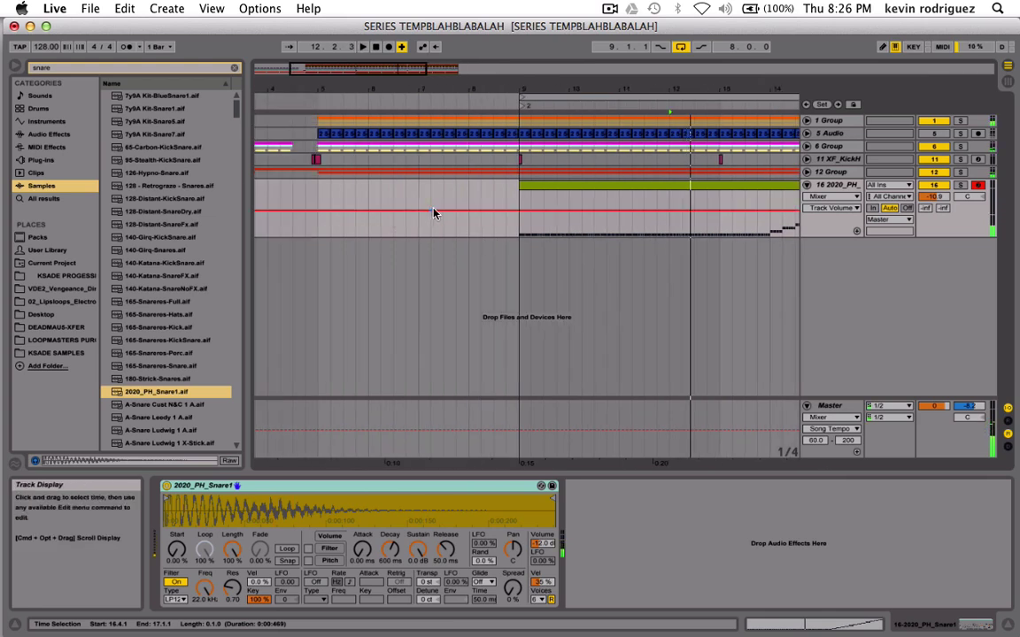
pyautogui.click(522, 196)
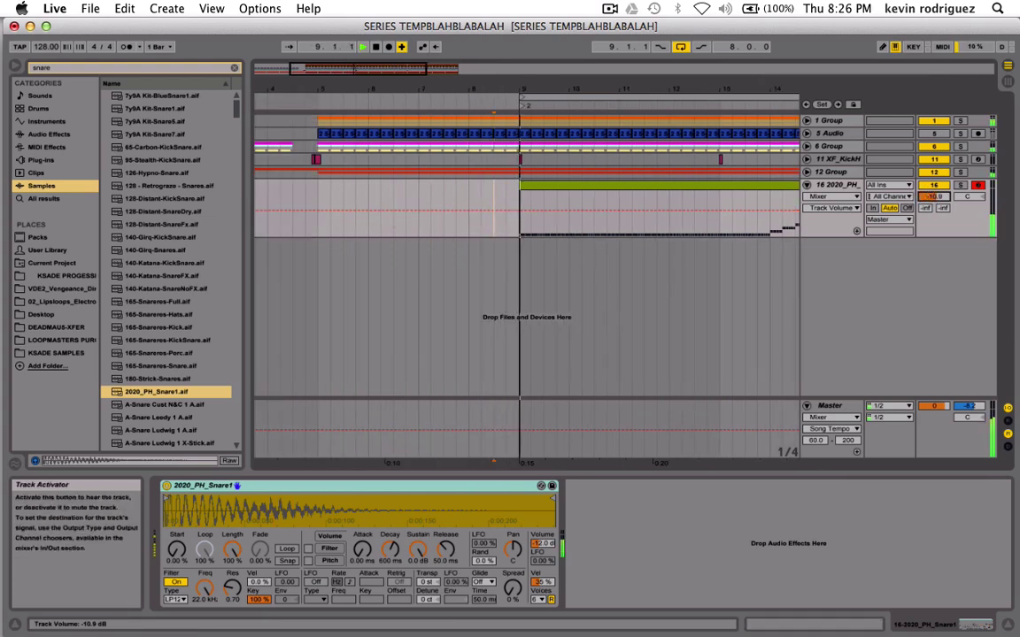
pyautogui.press('space')
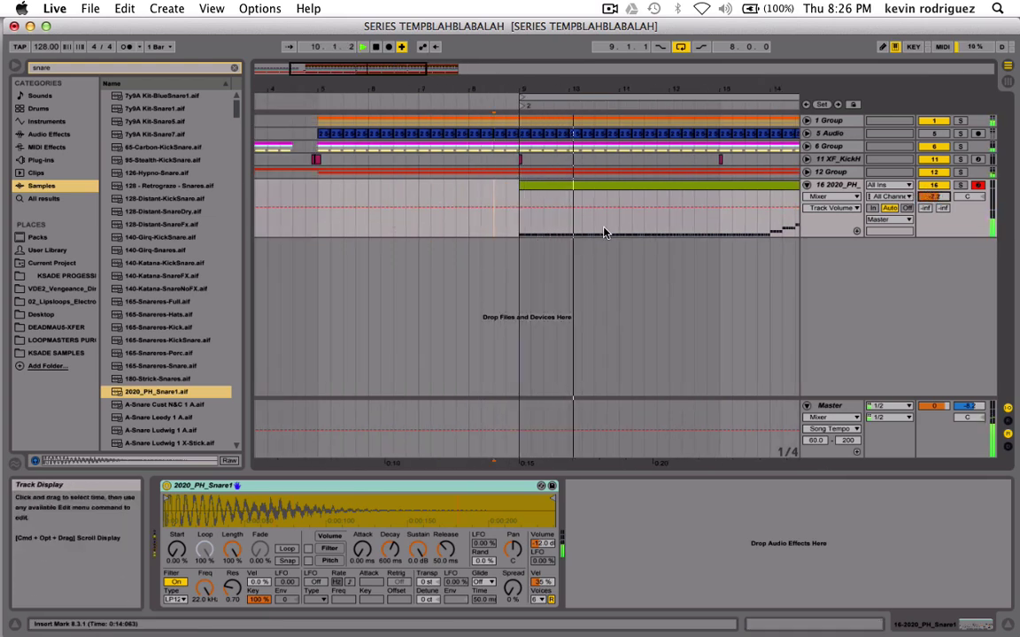
pyautogui.hscroll(3, 605, 233)
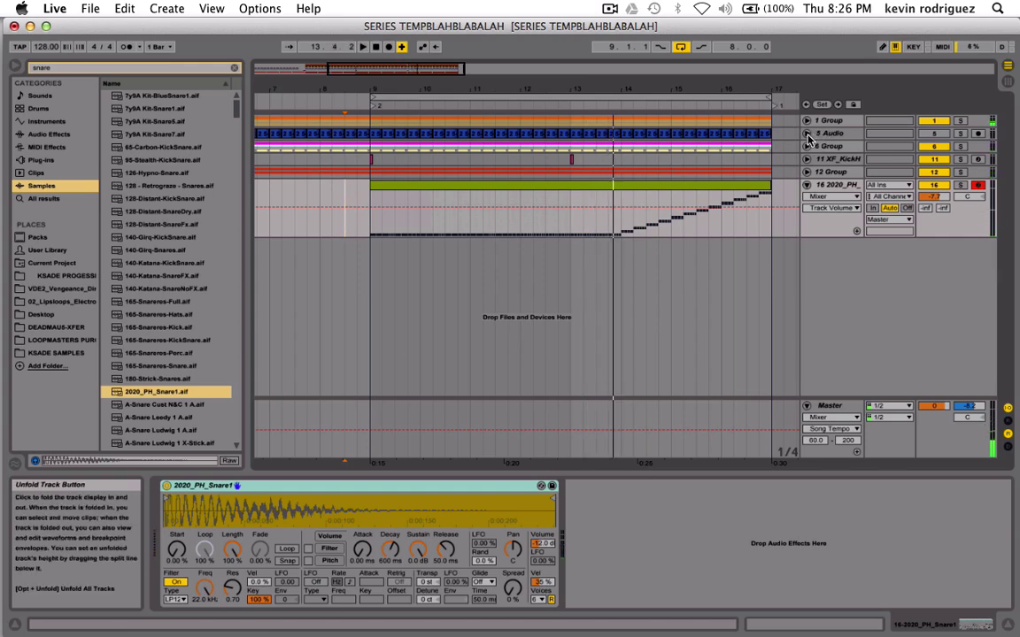
# Repeat the half-beat clap clip on track 10 Audio every half beat from bar 9 to bar 17, and play the result.
pyautogui.click(808, 148)
pyautogui.scroll(-3, 599, 274)
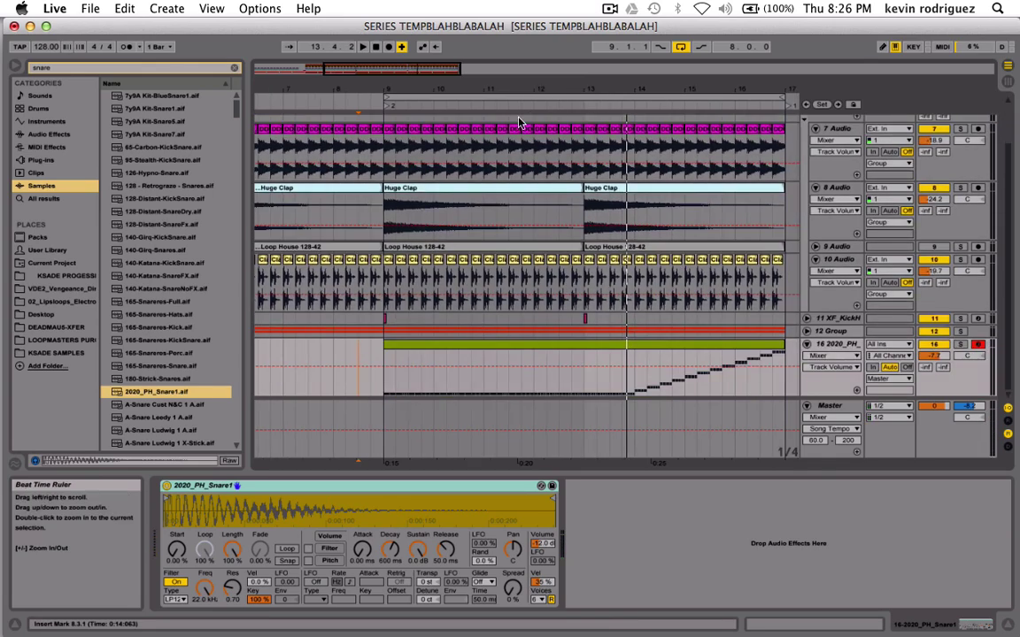
pyautogui.moveTo(427, 70); pyautogui.dragTo(427, 88)
pyautogui.hscroll(-10, 460, 232)
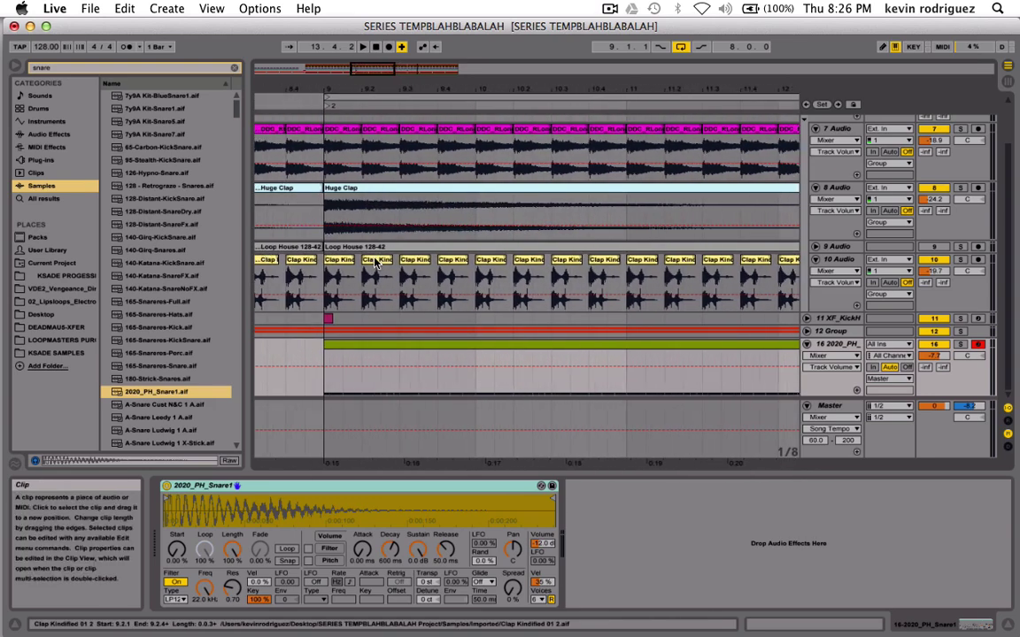
pyautogui.moveTo(374, 261); pyautogui.dragTo(335, 285)
pyautogui.press('super+d')
pyautogui.press('super+d')
pyautogui.press('super+d')
pyautogui.press('super+d')
pyautogui.press('super+d')
pyautogui.press('super+d')
pyautogui.press('super+d')
pyautogui.press('super+d')
pyautogui.press('super+d')
pyautogui.press('super+d')
pyautogui.press('super+d')
pyautogui.press('super+d')
pyautogui.press('super+d')
pyautogui.press('super+d')
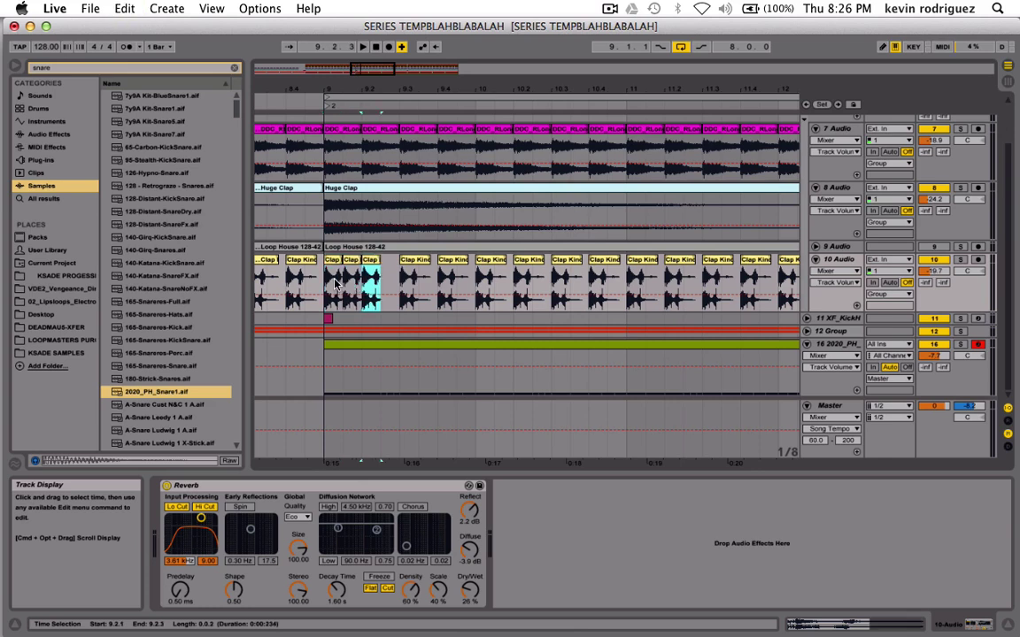
pyautogui.press('super+d')
pyautogui.press('super+d')
pyautogui.press('super+d')
pyautogui.press('super+d')
pyautogui.press('super+d')
pyautogui.press('super+d')
pyautogui.press('super+d')
pyautogui.press('super+d')
pyautogui.press('super+d')
pyautogui.press('super+d')
pyautogui.press('super+d')
pyautogui.press('super+d')
pyautogui.press('super+d')
pyautogui.press('super+d')
pyautogui.press('super+d')
pyautogui.press('super+d')
pyautogui.press('super+d')
pyautogui.press('super+d')
pyautogui.press('super+d')
pyautogui.press('super+d')
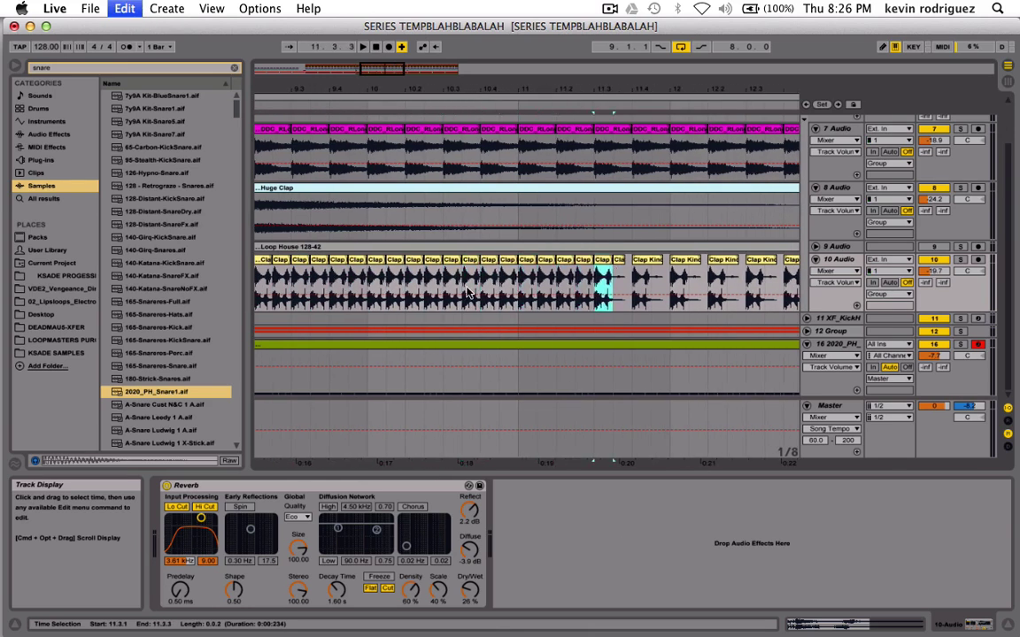
pyautogui.press('super+d')
pyautogui.press('super+d')
pyautogui.press('super+d')
pyautogui.press('super+d')
pyautogui.press('super+d')
pyautogui.press('super+d')
pyautogui.press('super+d')
pyautogui.press('super+d')
pyautogui.press('super+d')
pyautogui.press('super+d')
pyautogui.press('super+d')
pyautogui.press('super+d')
pyautogui.press('super+d')
pyautogui.press('super+d')
pyautogui.press('super+d')
pyautogui.press('super+d')
pyautogui.press('super+d')
pyautogui.press('super+d')
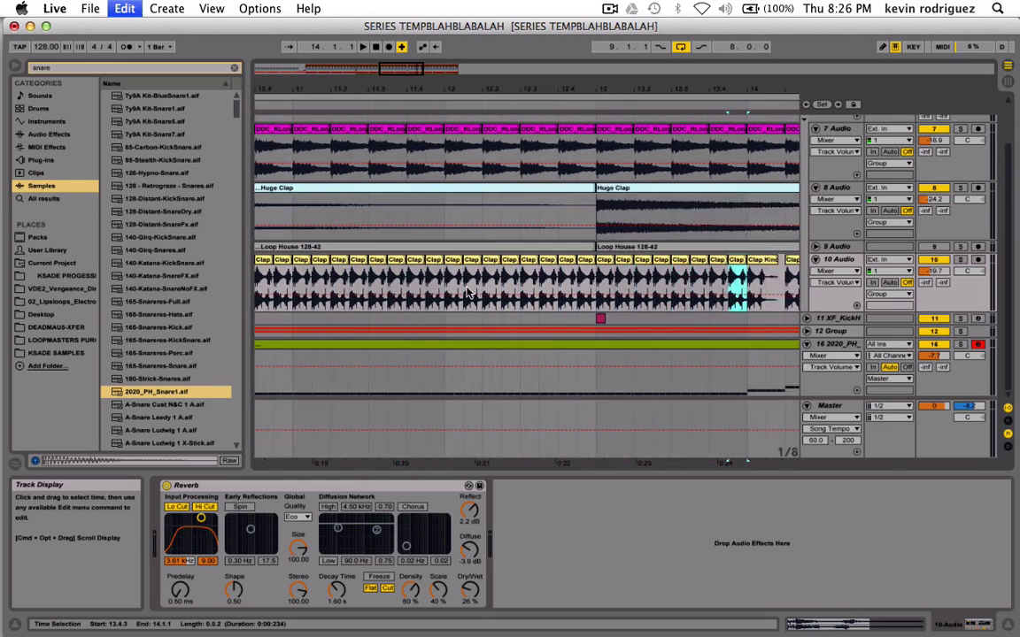
pyautogui.press('super+d')
pyautogui.press('super+d')
pyautogui.press('super+d')
pyautogui.press('super+d')
pyautogui.press('super+d')
pyautogui.press('super+d')
pyautogui.press('super+d')
pyautogui.press('super+d')
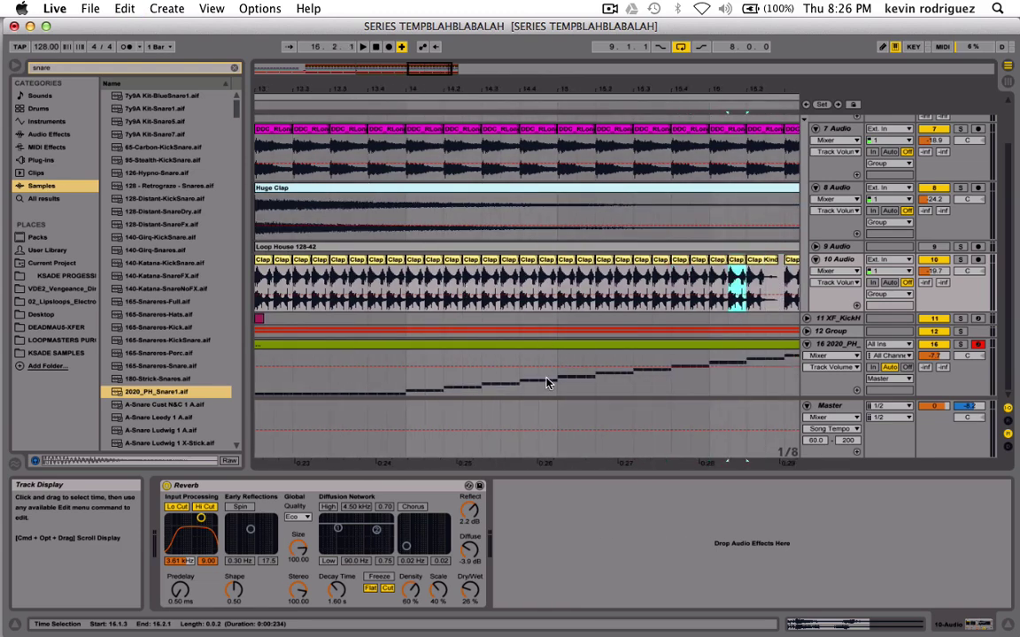
pyautogui.press('super+d')
pyautogui.press('super+d')
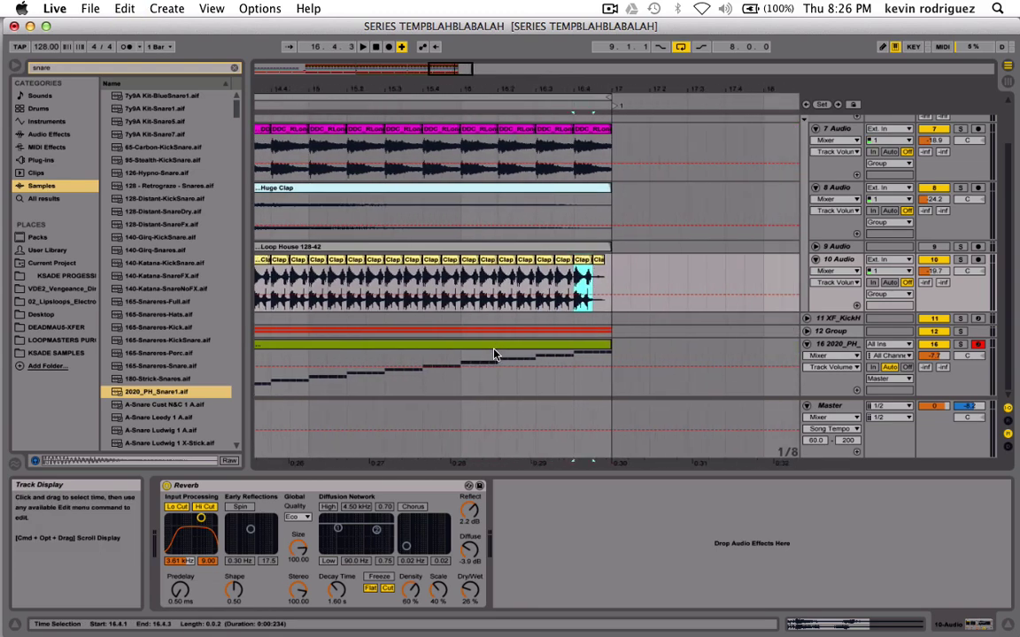
pyautogui.press('space')
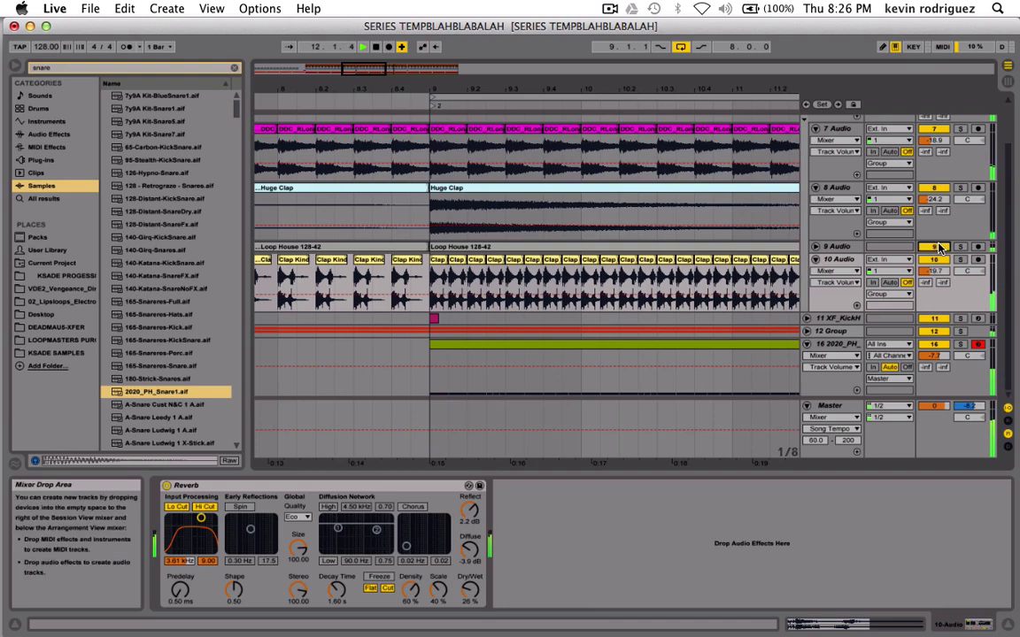
pyautogui.moveTo(364, 71); pyautogui.dragTo(387, 72)
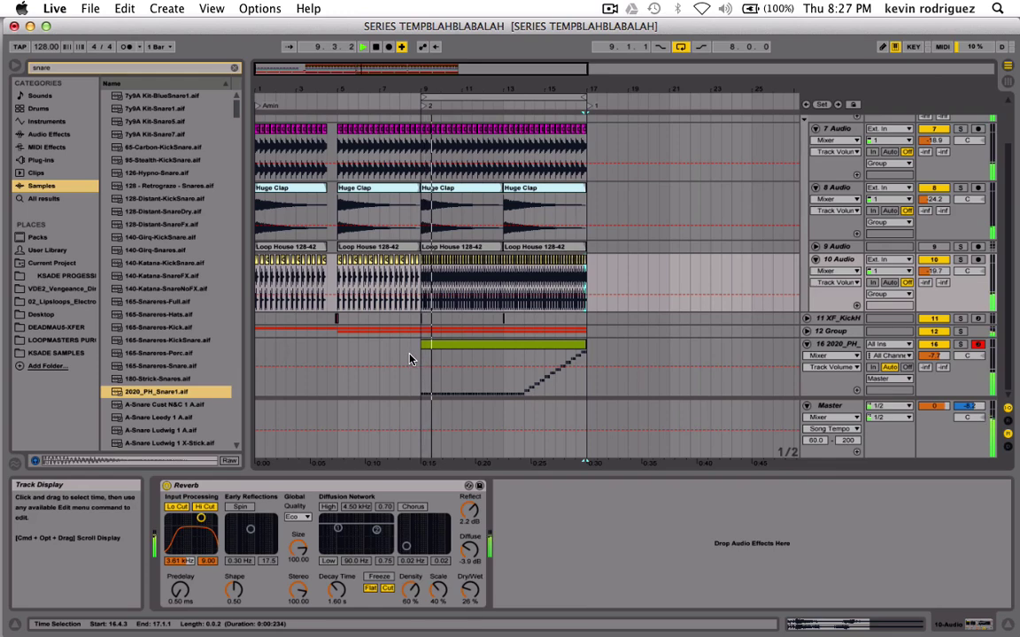
# Solo 12 Group during playback and set its Auto Filter cutoff to 2.98 kHz with a Q of 0.23.
pyautogui.click(373, 357)
pyautogui.click(832, 331)
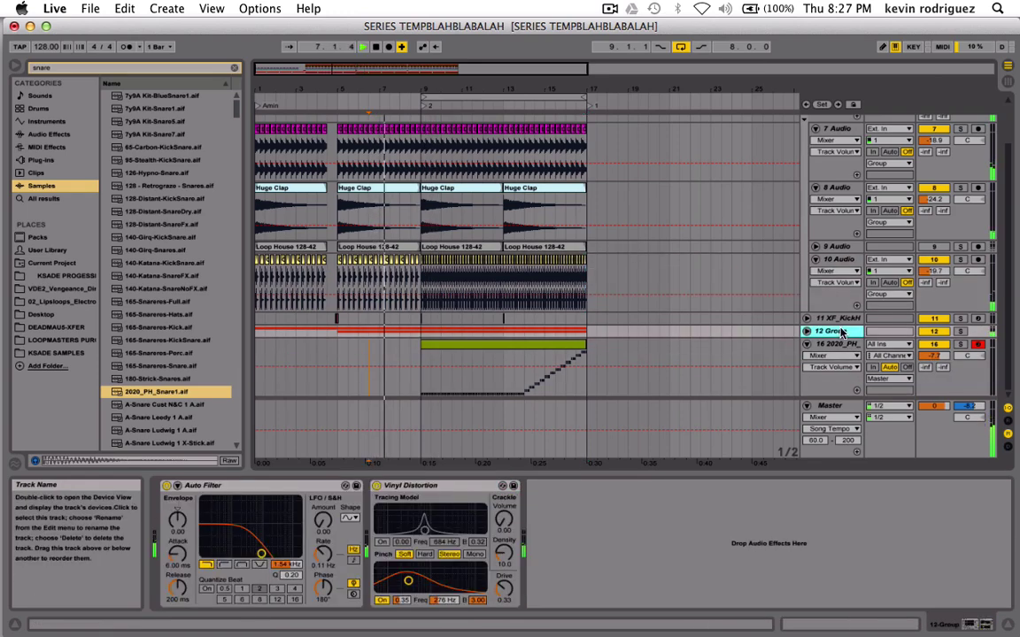
pyautogui.click(960, 331)
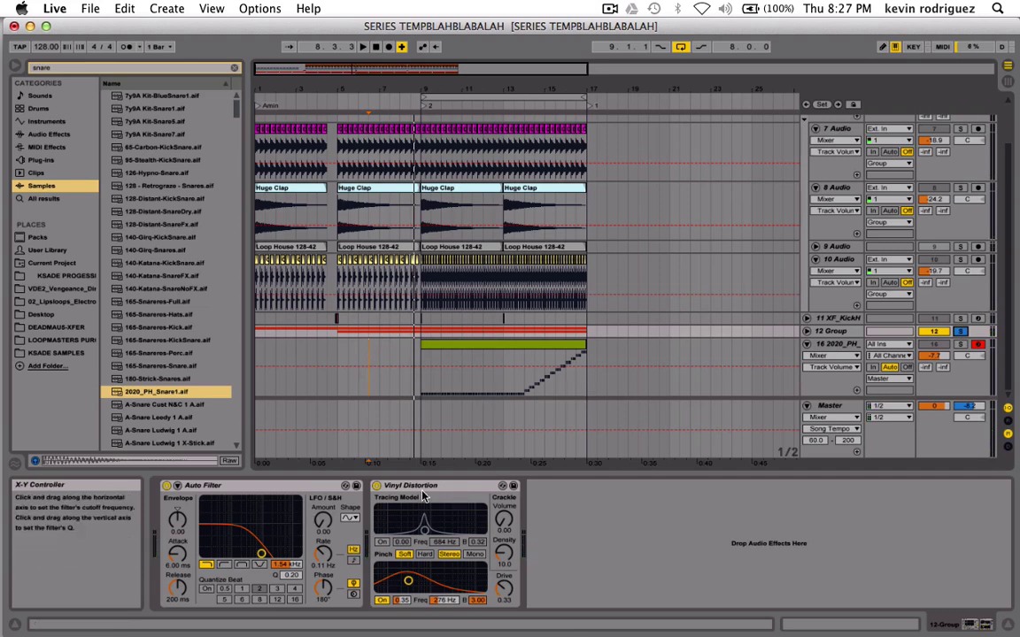
pyautogui.moveTo(263, 554); pyautogui.dragTo(273, 555)
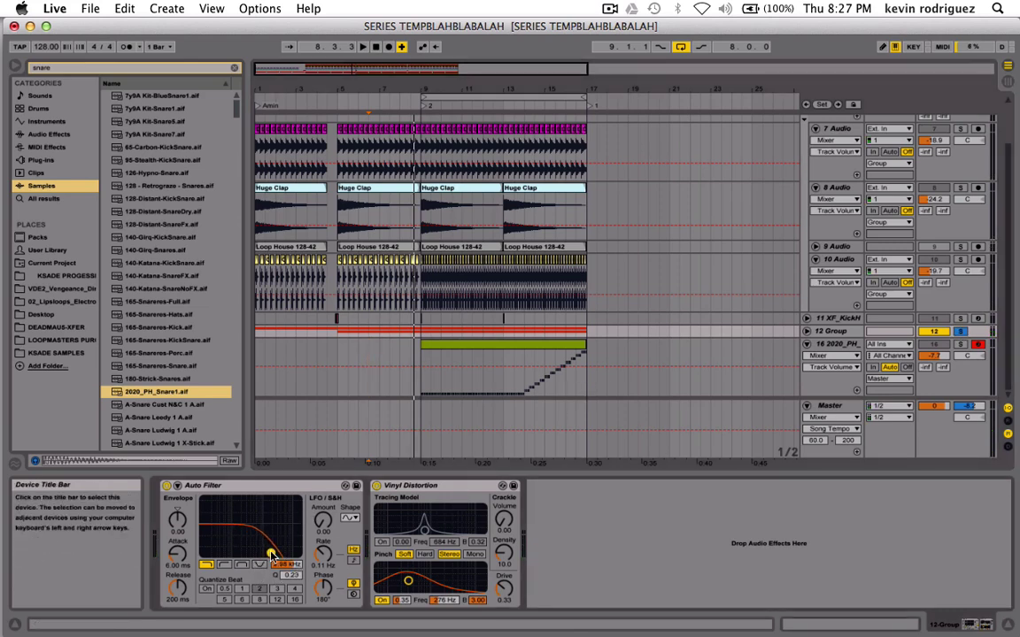
# Solo track 14 Sylenth inside 12 Group and set its EQ Eight band 1 to 94.9 Hz with a Q of 0.61.
pyautogui.click(805, 331)
pyautogui.scroll(-5, 805, 333)
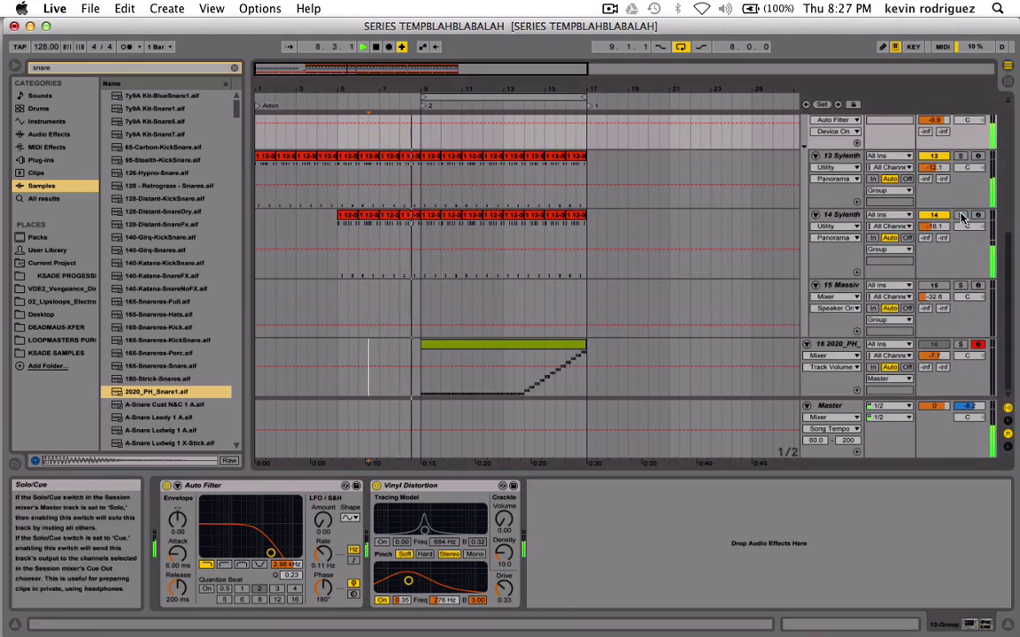
pyautogui.click(815, 215)
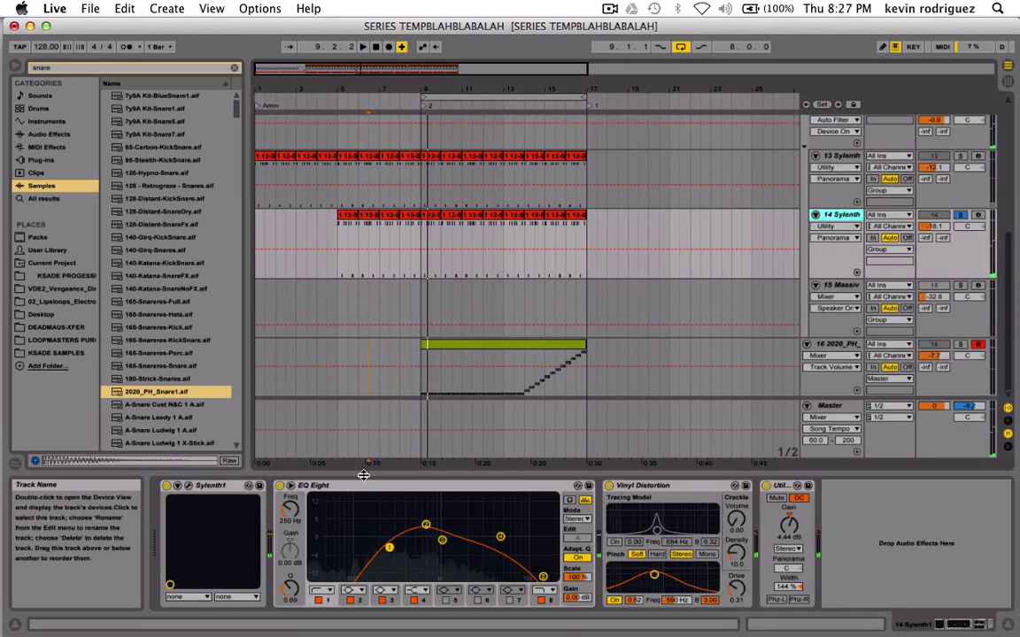
pyautogui.moveTo(391, 561); pyautogui.dragTo(354, 553)
pyautogui.press('space')
pyautogui.press('space')
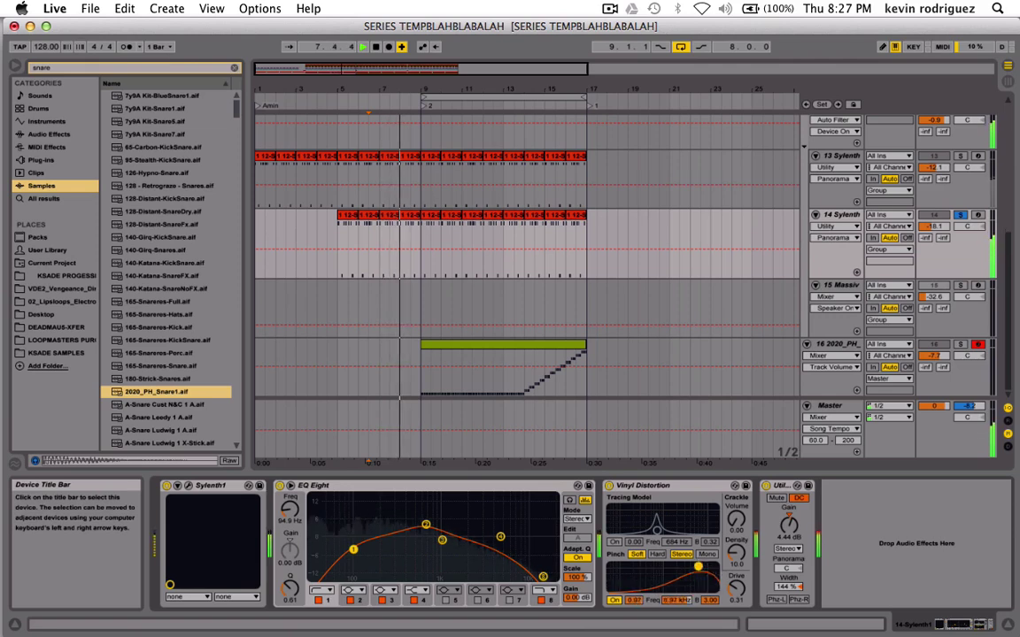
# Set track 14's Vinyl Distortion to Mono, Pinch 0.44 at 7.81 kHz and Drive 1.00, and EQ Eight band 1 to 82.0 Hz with Q 0.97.
pyautogui.moveTo(704, 575); pyautogui.dragTo(735, 557)
pyautogui.click(706, 554)
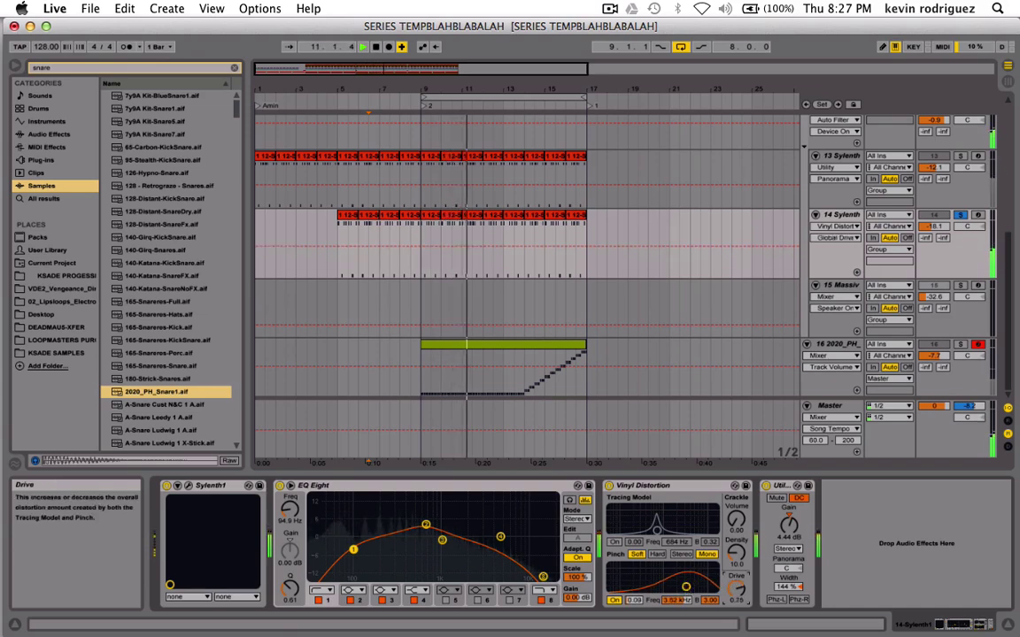
pyautogui.moveTo(686, 586); pyautogui.dragTo(700, 579)
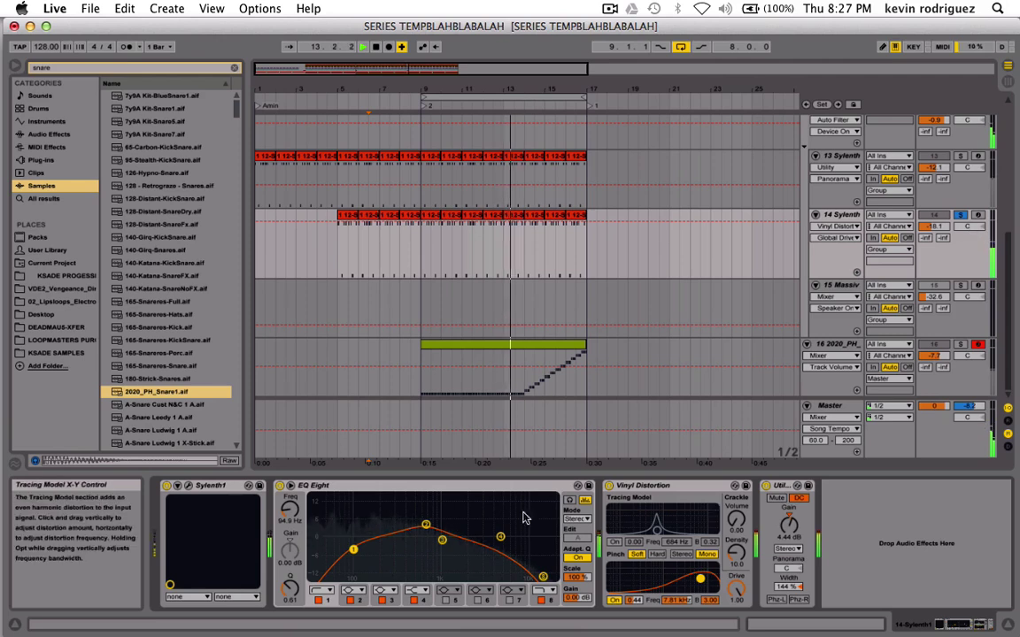
pyautogui.moveTo(353, 549)
pyautogui.mouseDown()
pyautogui.moveTo(379, 549)
pyautogui.moveTo(347, 541)
pyautogui.mouseUp()
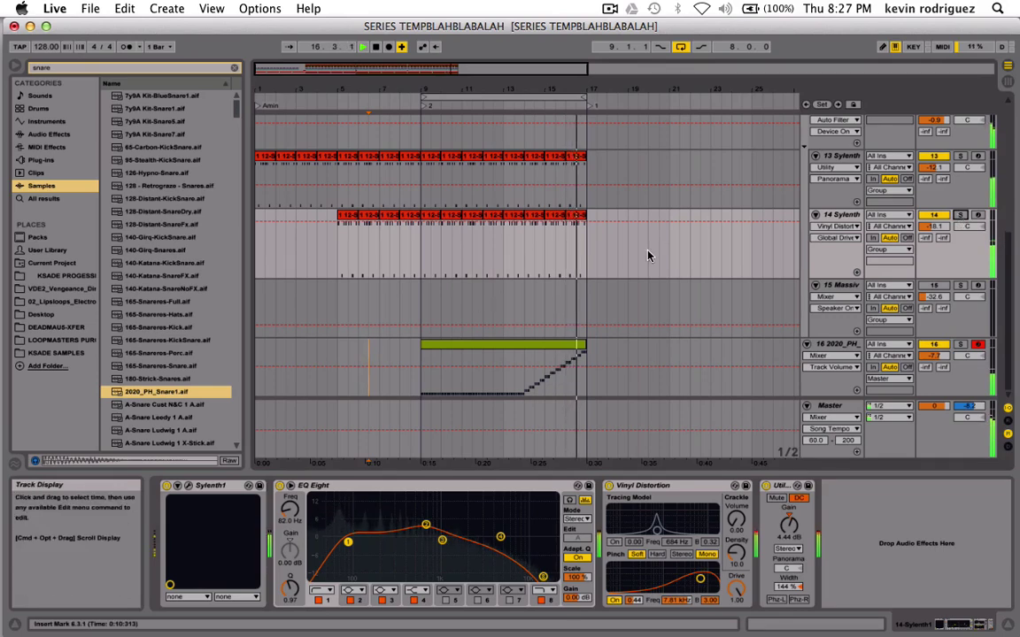
# Fold 6 Group, 12 Group and the snare track 16, and stop playback.
pyautogui.scroll(5, 903, 160)
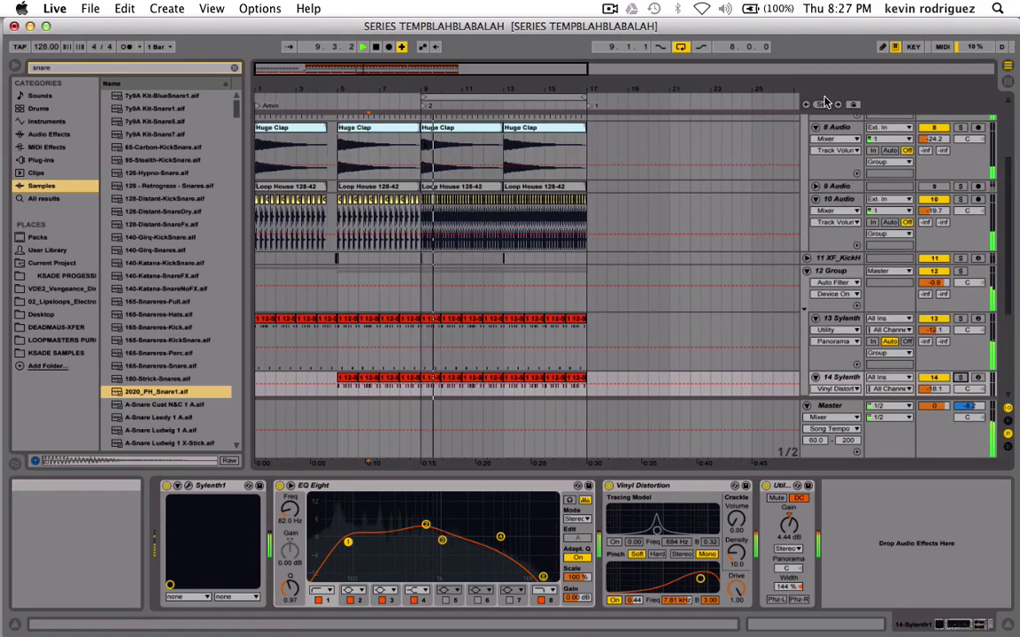
pyautogui.scroll(3, 818, 132)
pyautogui.click(807, 146)
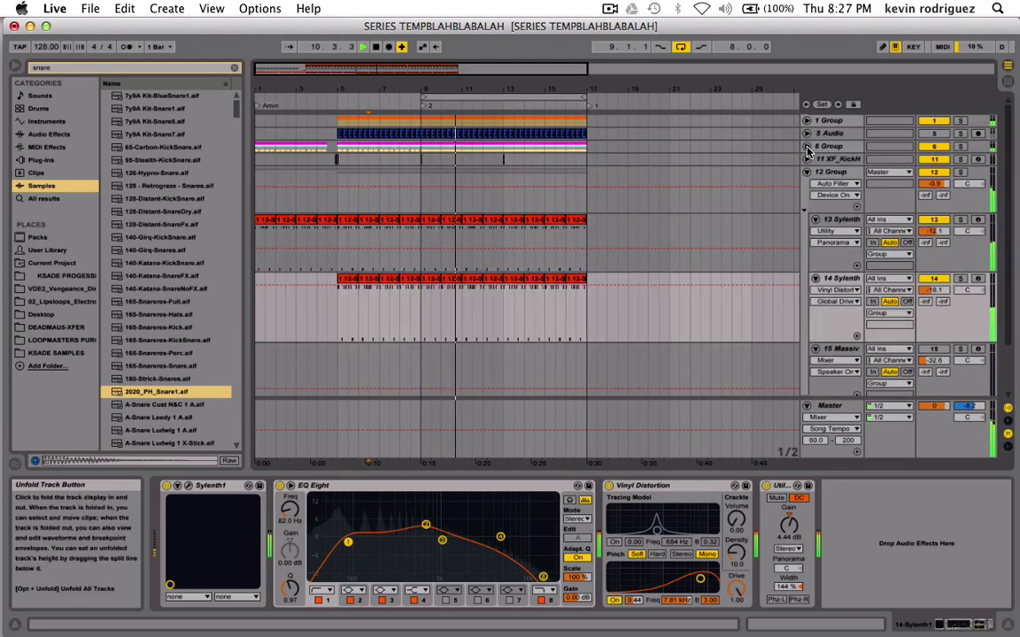
pyautogui.click(806, 172)
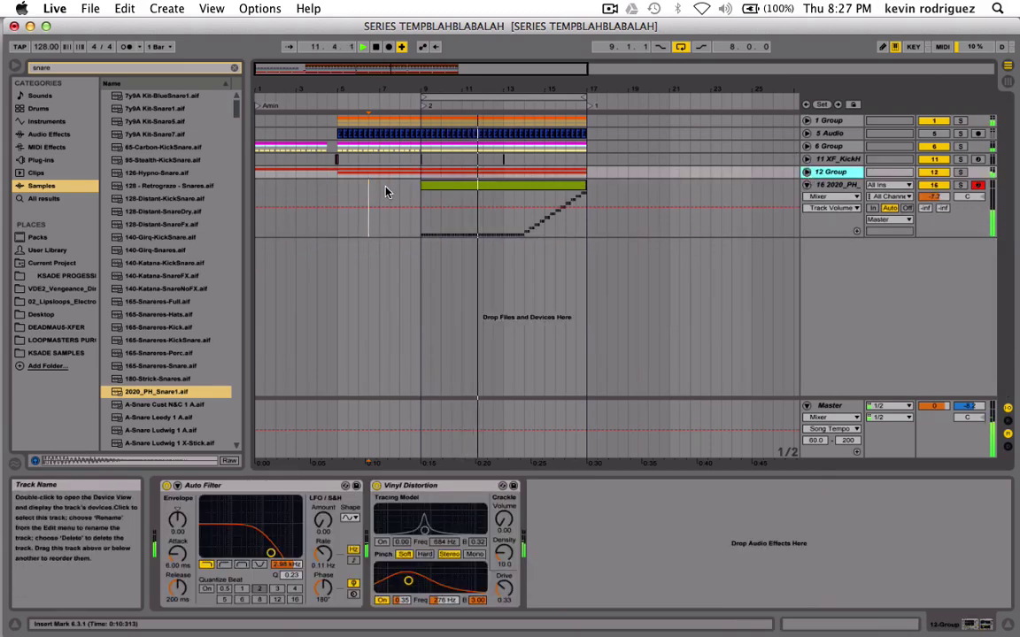
pyautogui.click(847, 185)
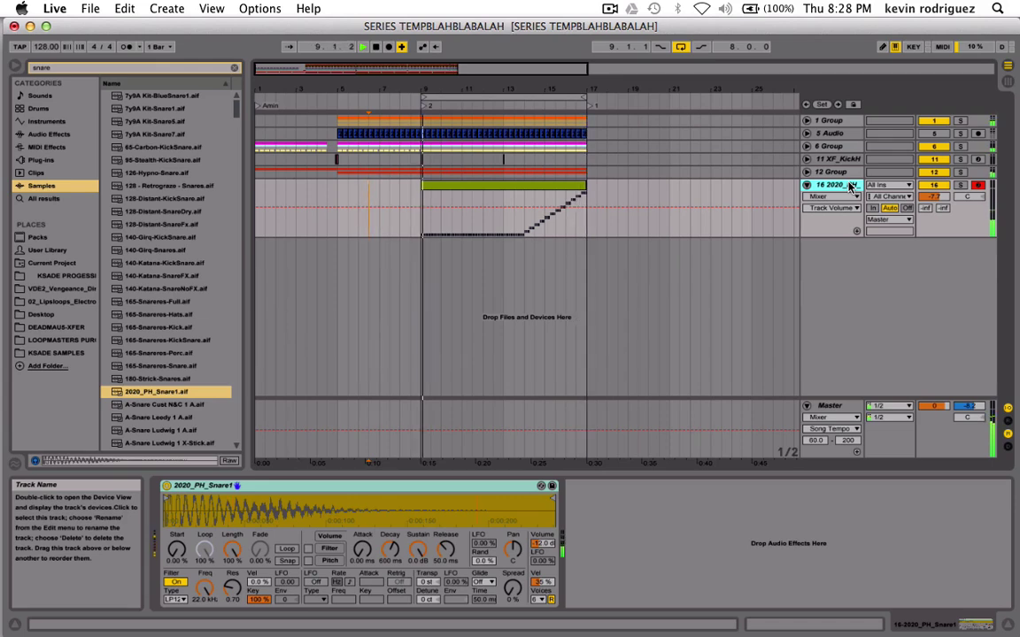
pyautogui.press('space')
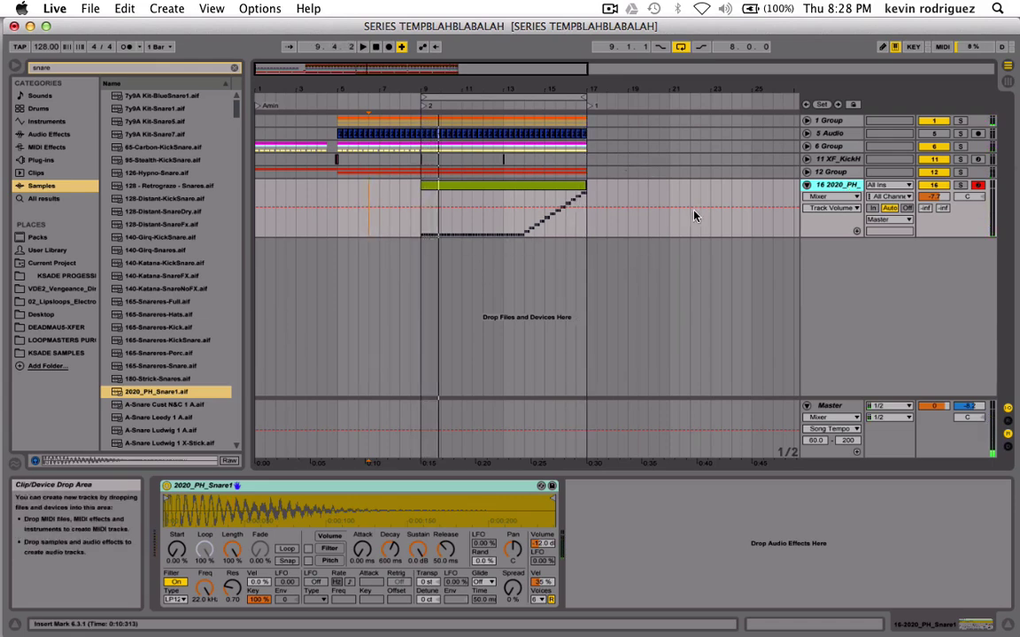
pyautogui.click(805, 185)
pyautogui.click(504, 254)
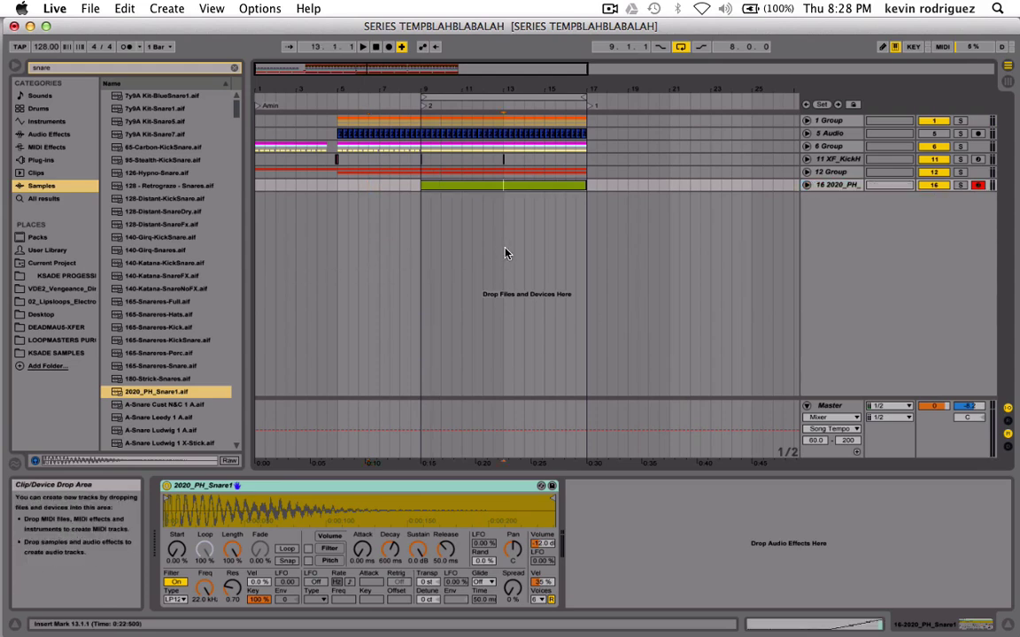
pyautogui.press('super+t')
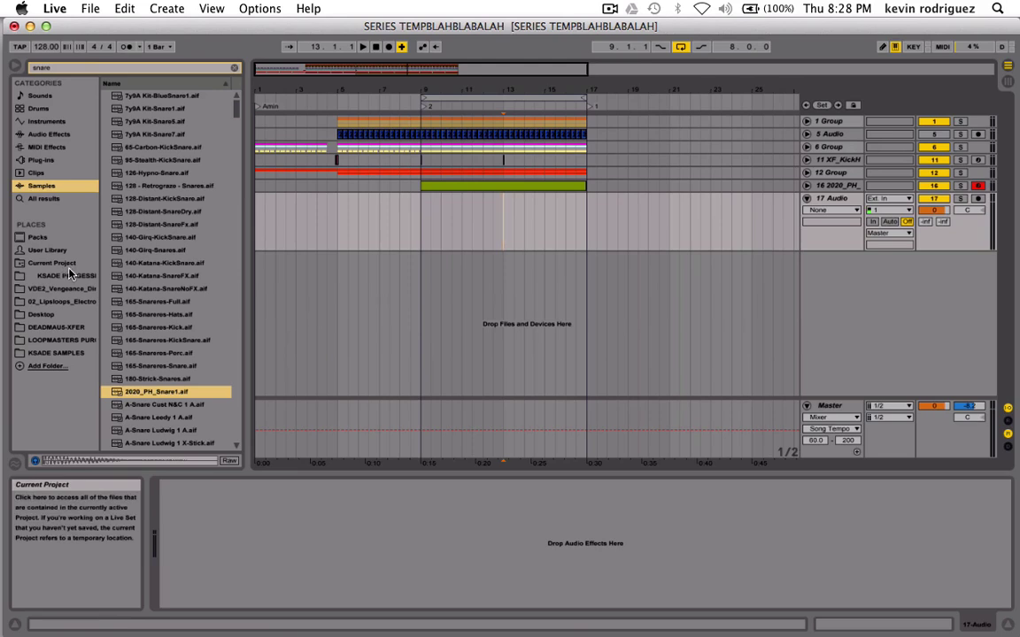
pyautogui.click(839, 200)
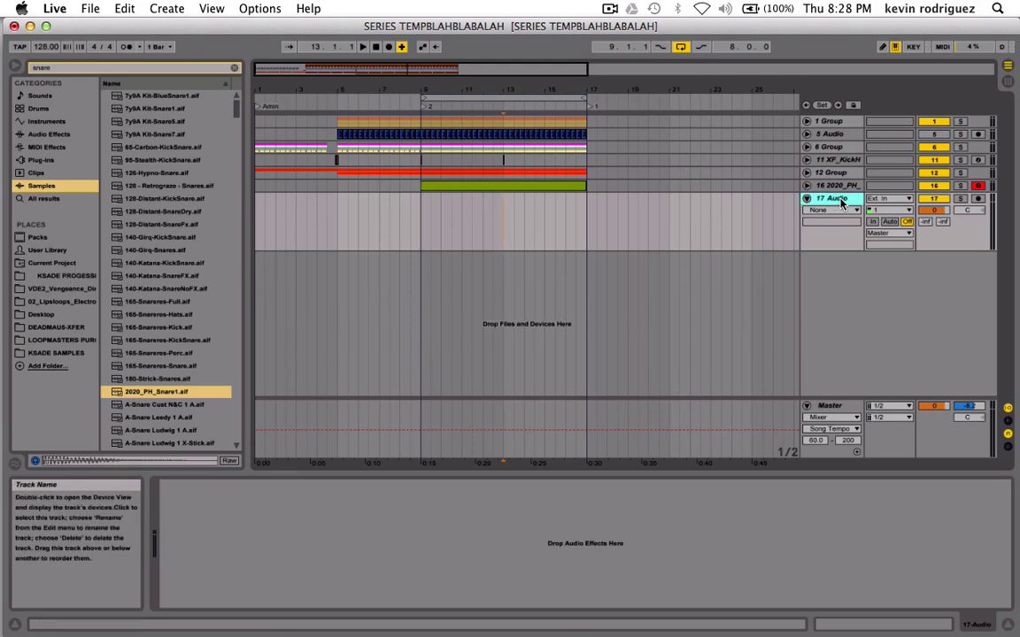
pyautogui.press('Delete')
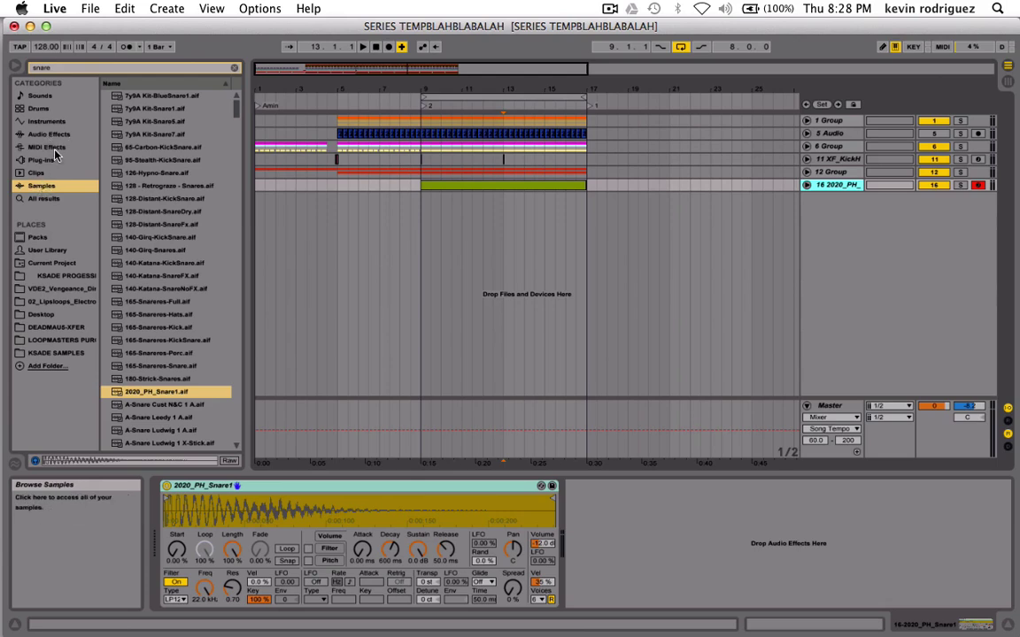
# Clear the snare search and add LennarDigital's Sylenth1 plug-in on a new MIDI track below track 16.
pyautogui.click(235, 70)
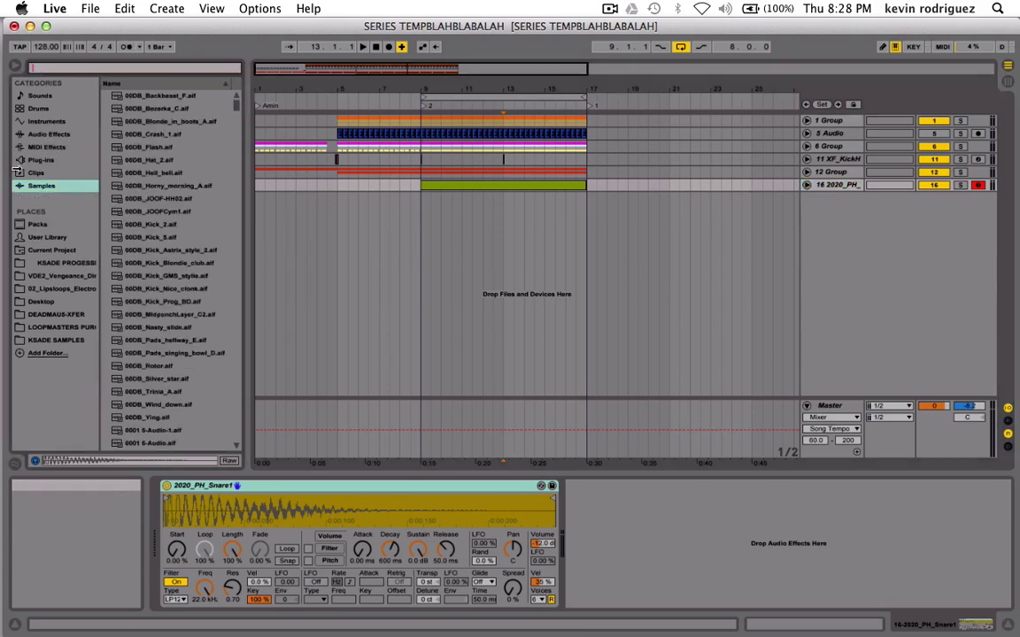
pyautogui.click(48, 160)
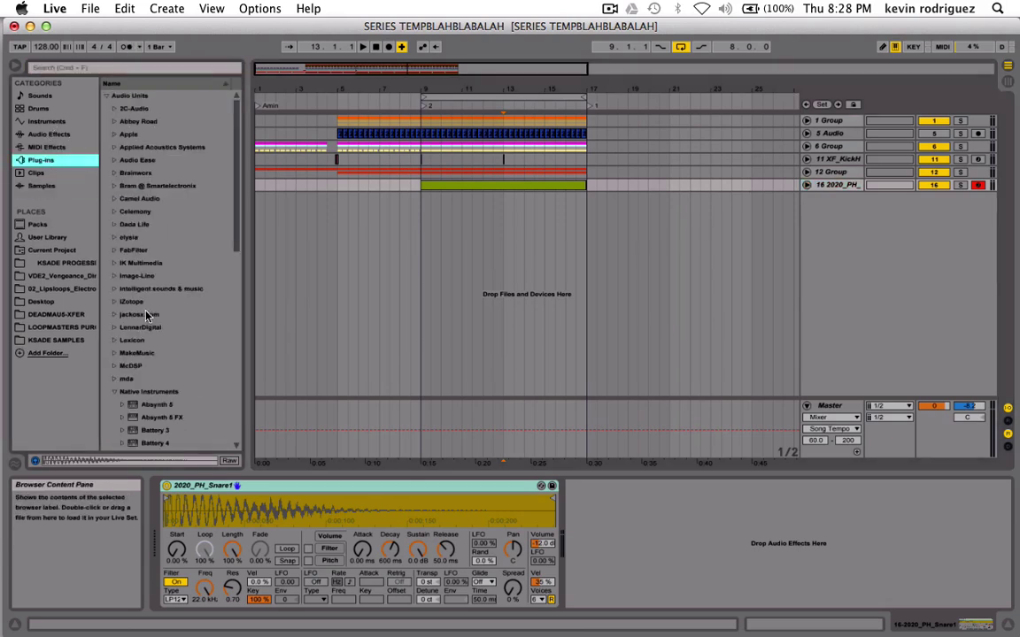
pyautogui.click(115, 328)
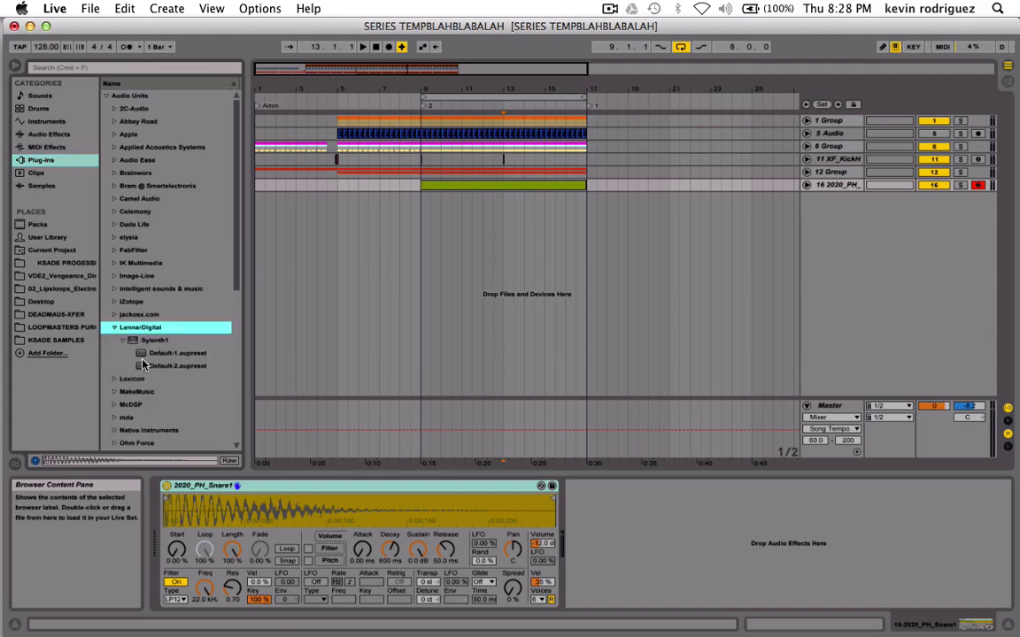
pyautogui.moveTo(146, 342); pyautogui.dragTo(458, 298)
pyautogui.moveTo(427, 246); pyautogui.dragTo(428, 247)
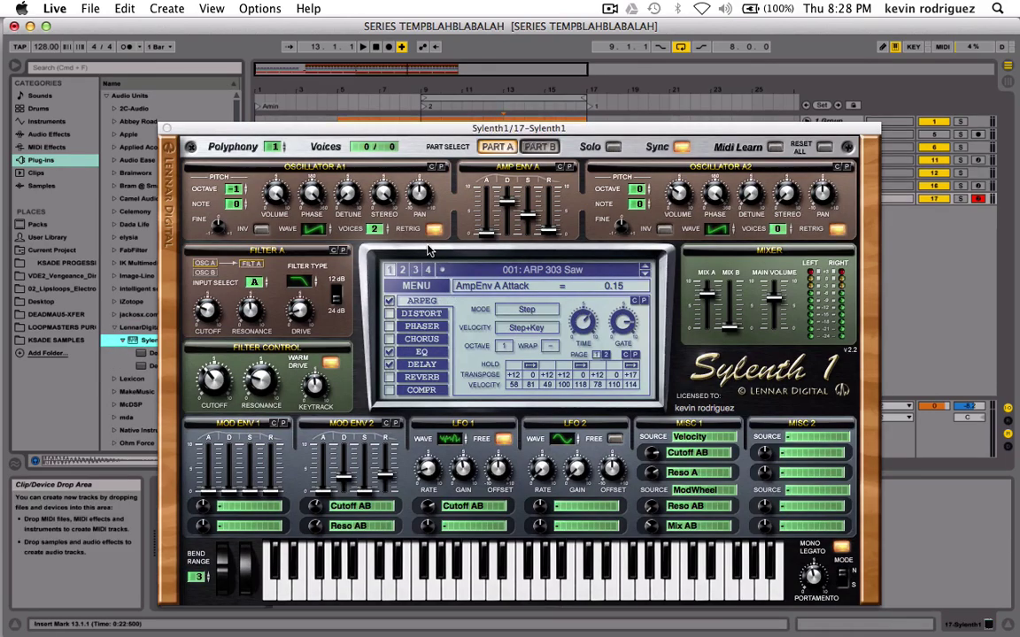
# Load the detuned pulse riser preset from the 2013 sylenth folder into the new Sylenth1.
pyautogui.click(427, 287)
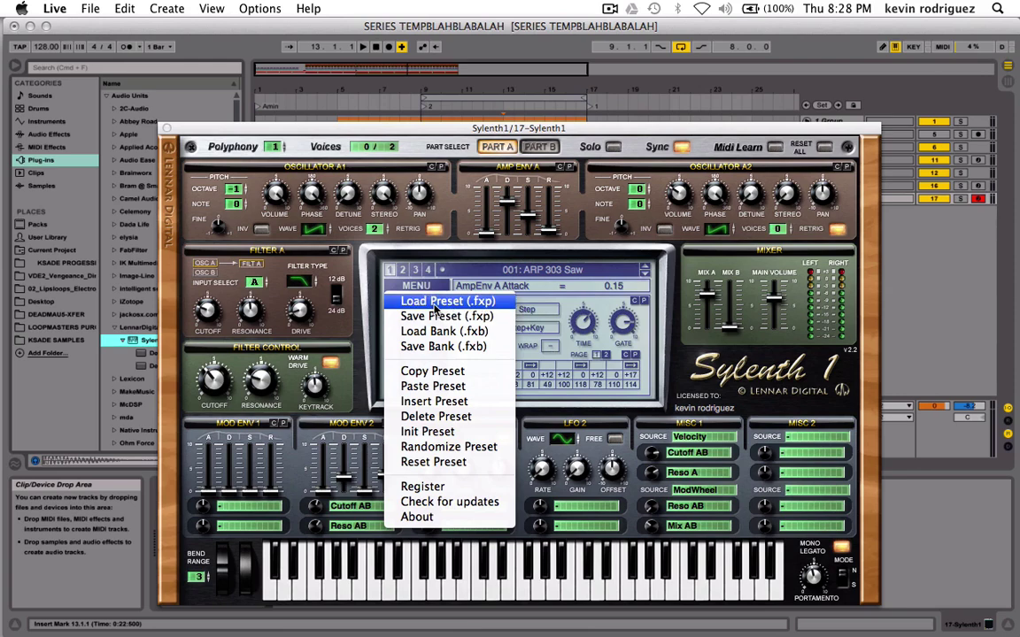
pyautogui.click(434, 305)
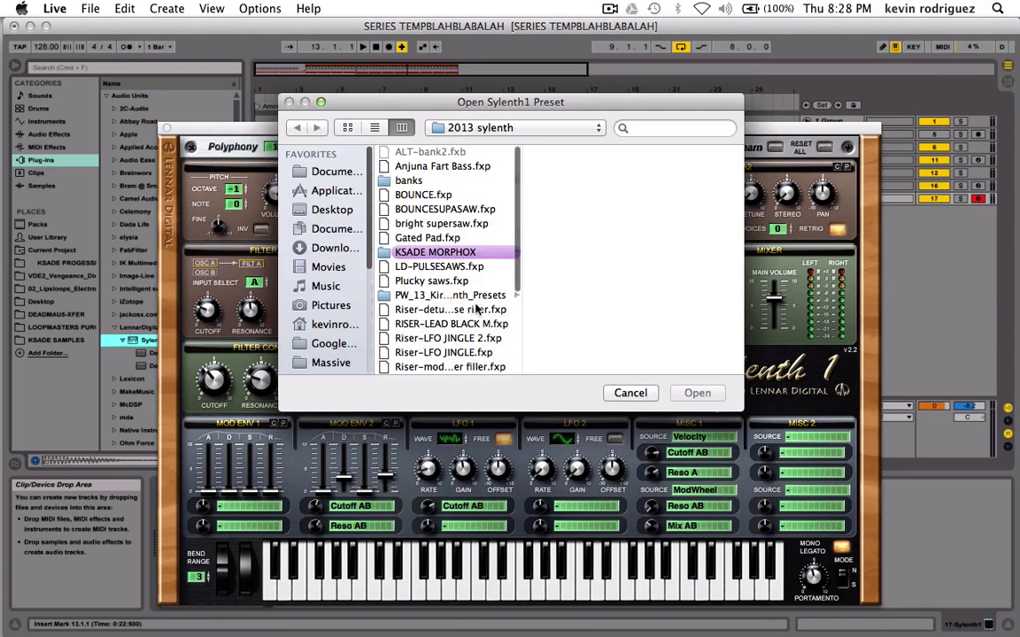
pyautogui.scroll(-2, 475, 307)
pyautogui.scroll(-3, 476, 307)
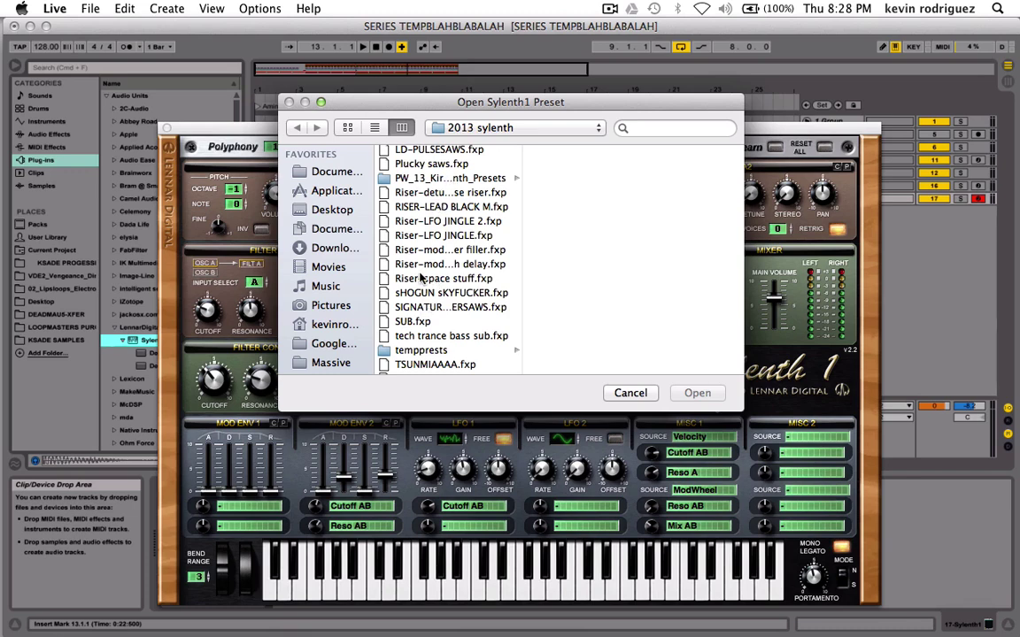
pyautogui.doubleClick(459, 193)
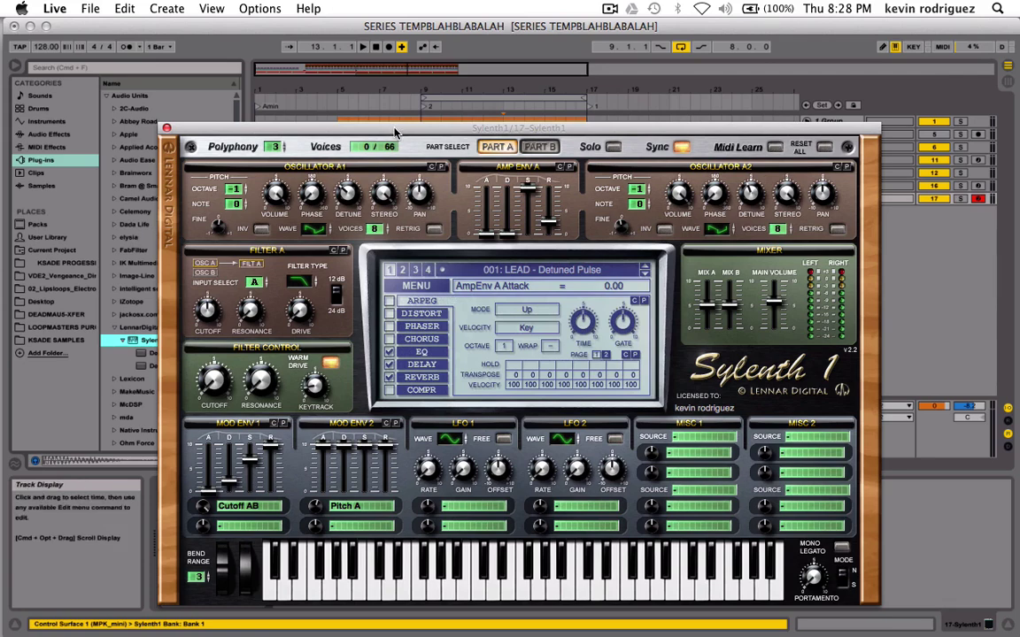
pyautogui.moveTo(395, 133); pyautogui.dragTo(377, 81)
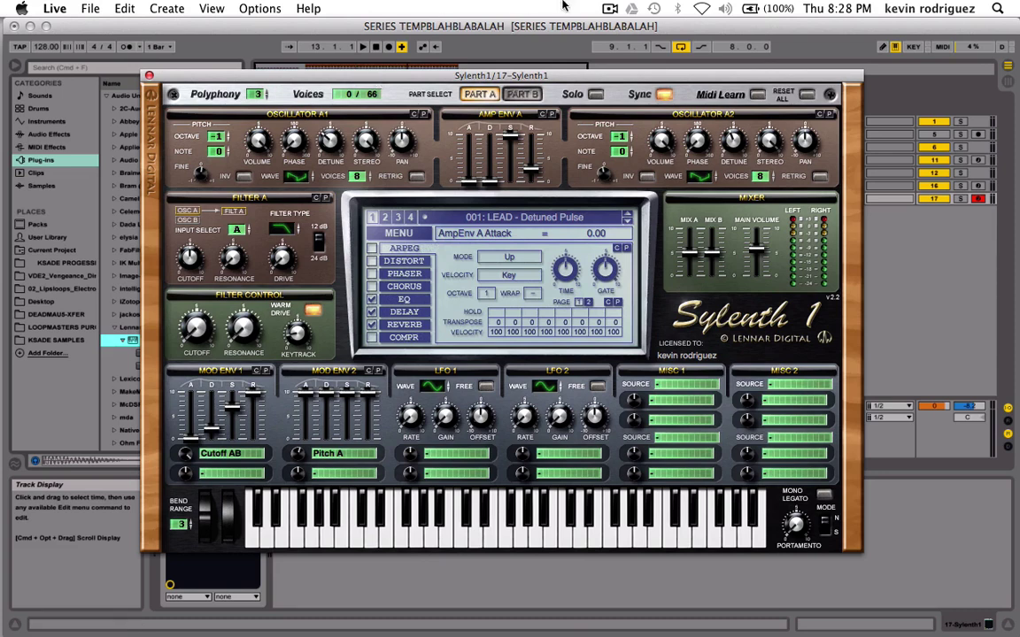
pyautogui.click(610, 11)
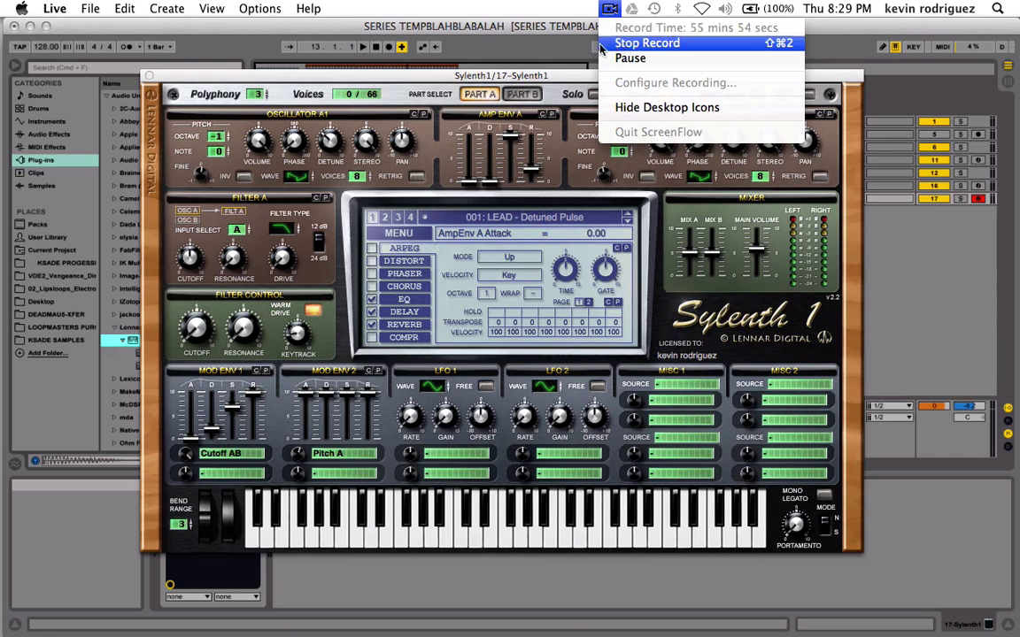
pyautogui.click(580, 28)
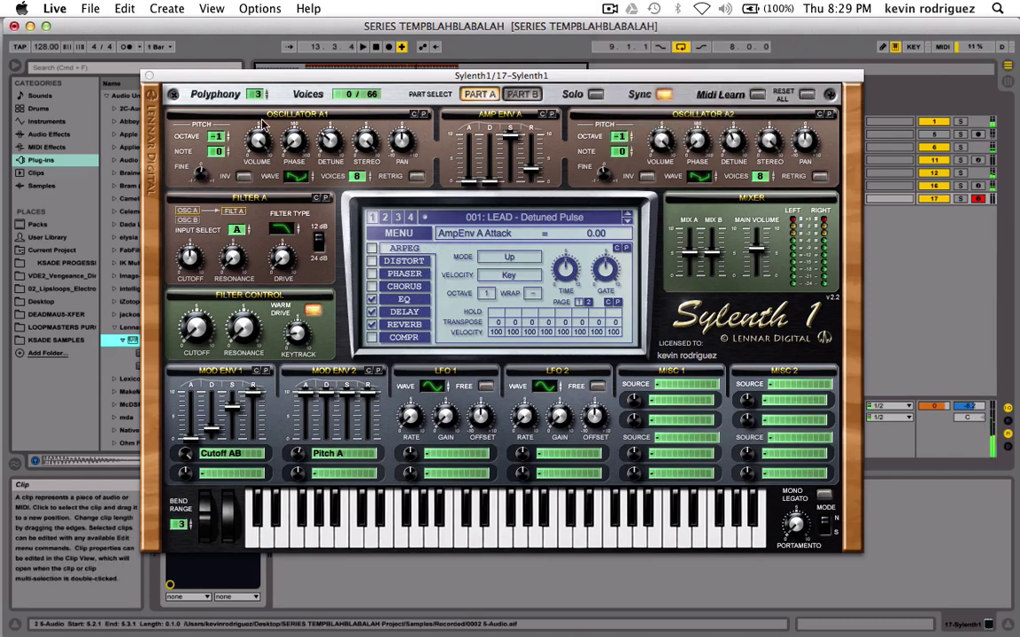
# Insert a MIDI clip on track 17 Sylenth1 from bar 9 to bar 17 and fill it with one sustained A1 note.
pyautogui.click(149, 75)
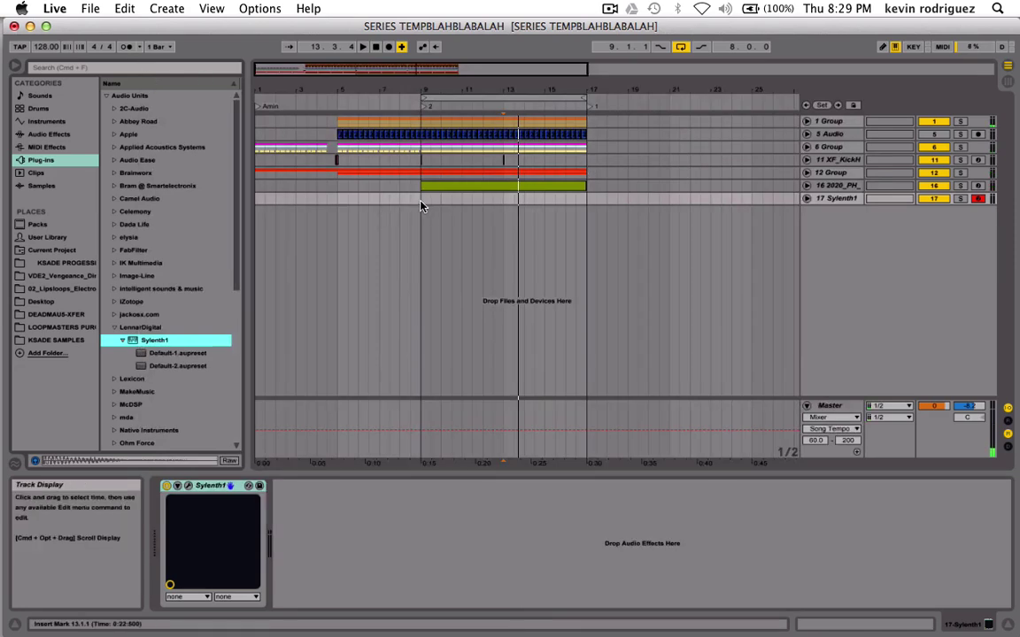
pyautogui.moveTo(422, 199); pyautogui.dragTo(596, 202)
pyautogui.press('super+shift+m')
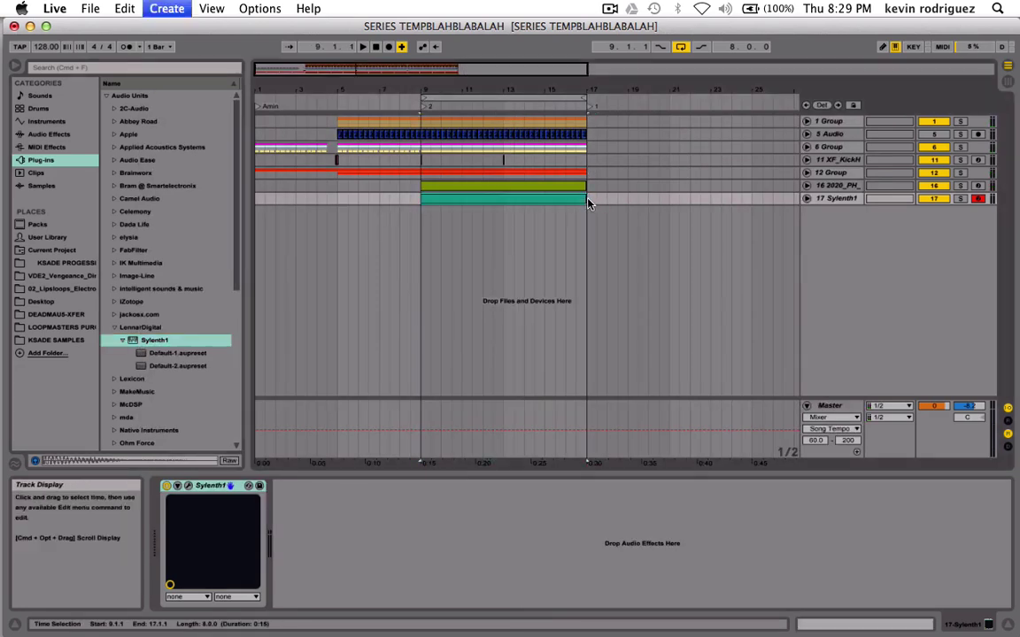
pyautogui.click(806, 198)
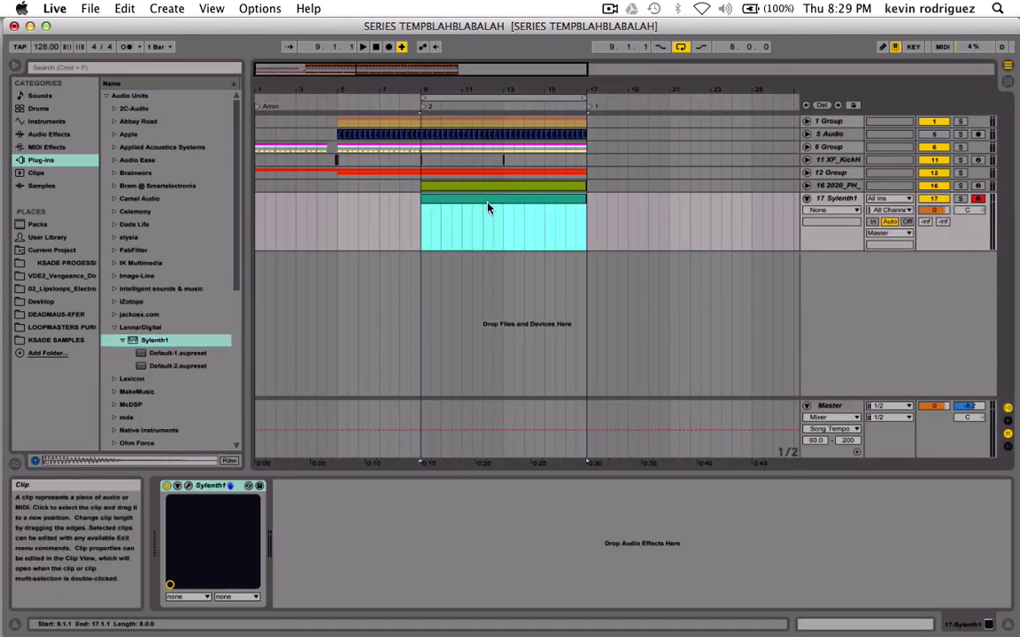
pyautogui.doubleClick(439, 182)
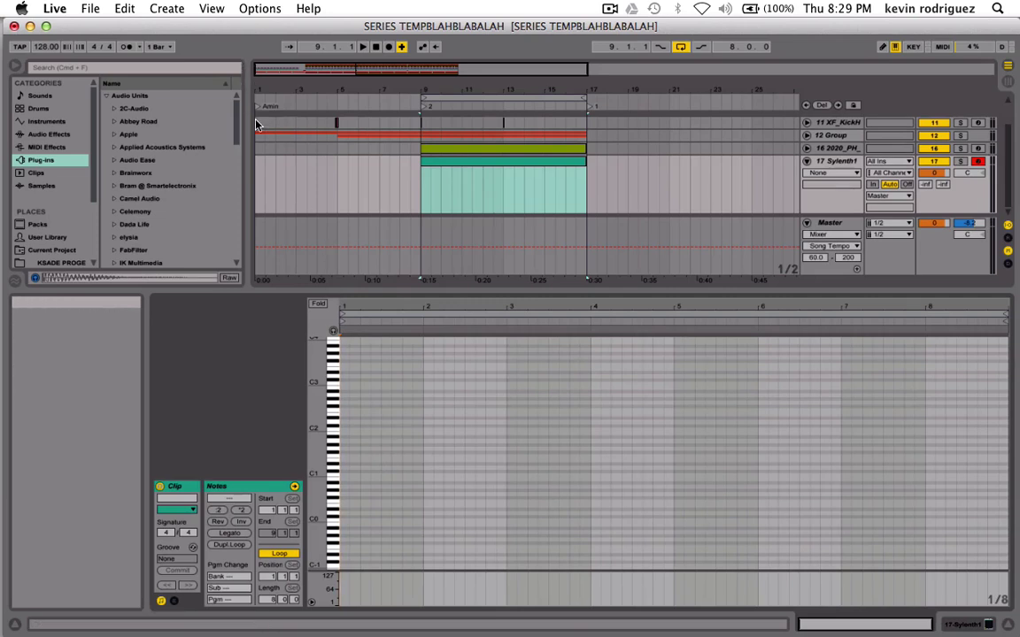
pyautogui.click(348, 464)
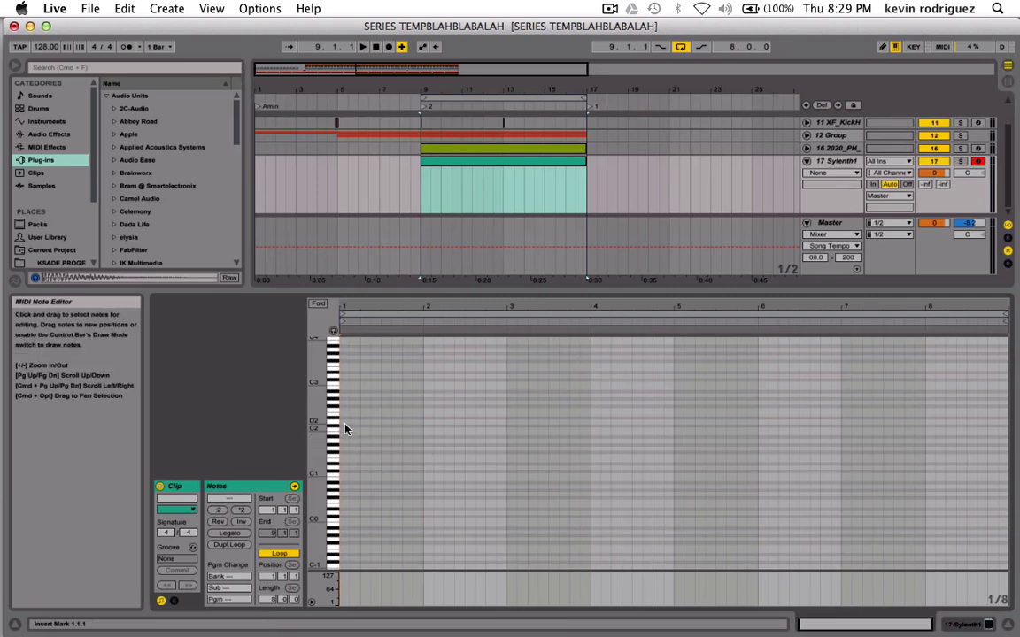
pyautogui.doubleClick(346, 445)
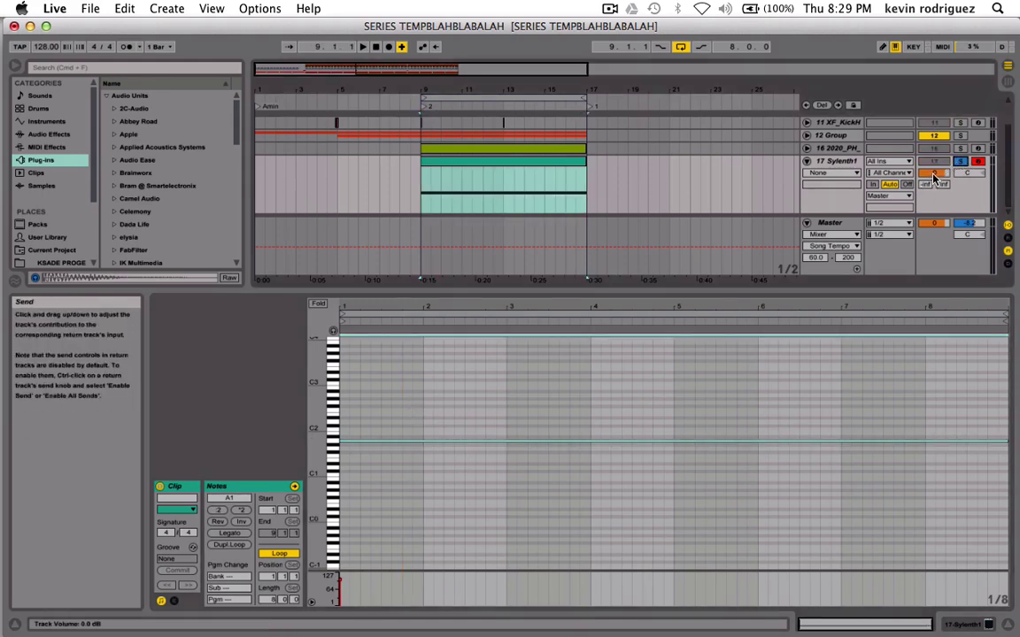
# Set the soloed Sylenth1 track 17's volume to -7.4 dB and transpose its sustained note up by octaves during playback.
pyautogui.moveTo(934, 178); pyautogui.dragTo(934, 181)
pyautogui.press('space')
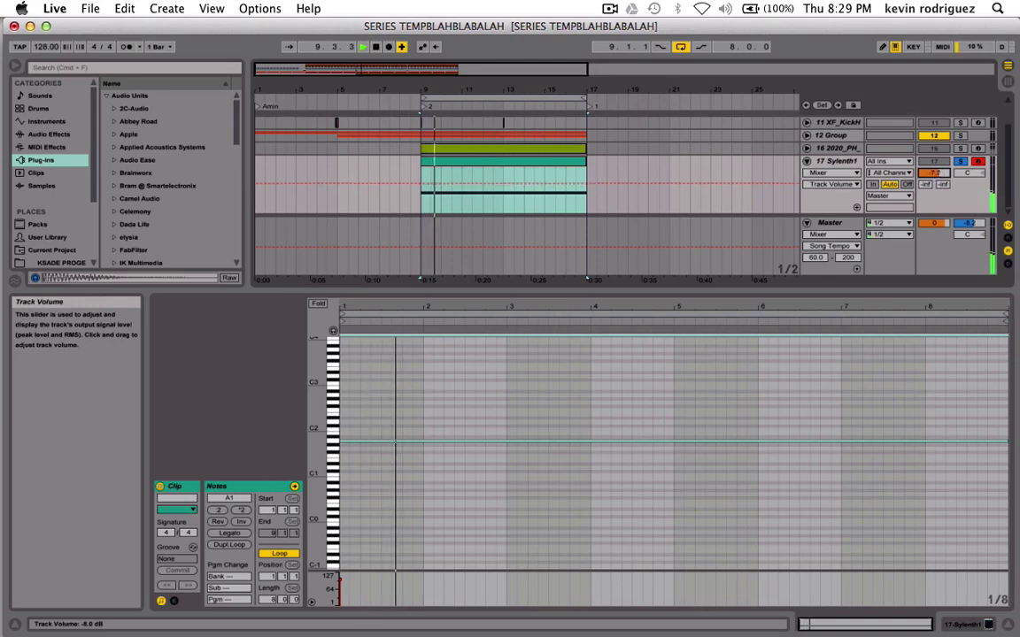
pyautogui.hotkey('shift', 'Up')
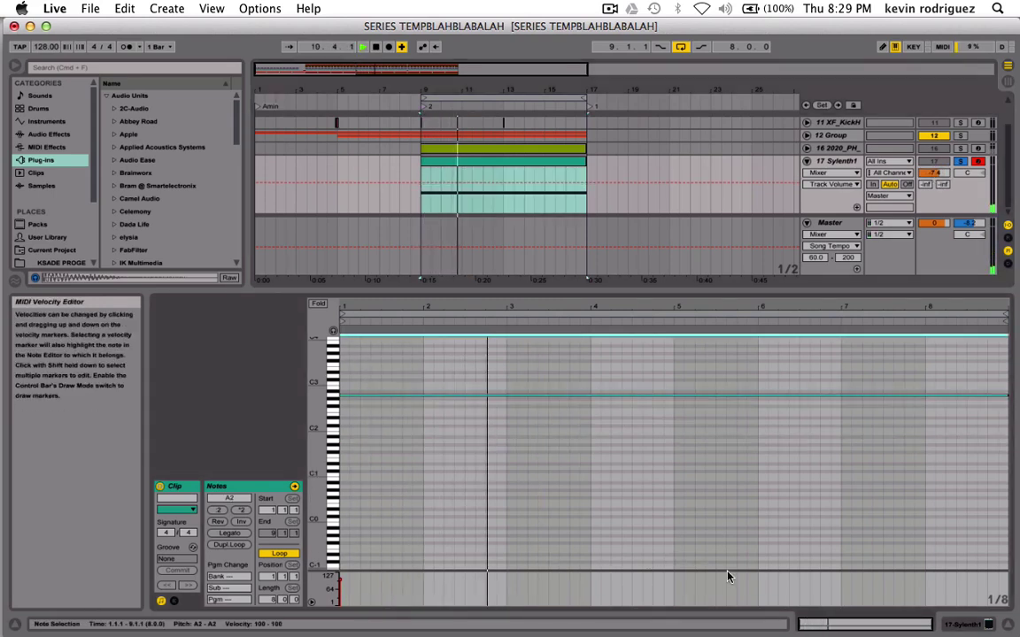
pyautogui.hotkey('shift', 'Up')
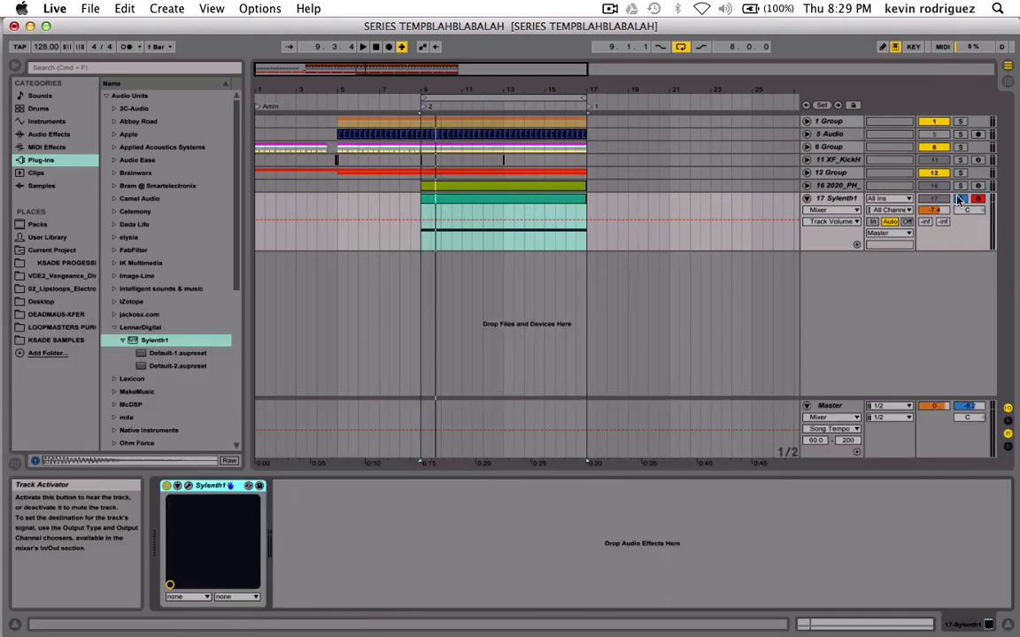
# Unsolo track 17, set its volume to -10.6 dB while playing the full mix, and stop playback.
pyautogui.click(958, 199)
pyautogui.press('space')
pyautogui.moveTo(934, 210); pyautogui.dragTo(934, 215)
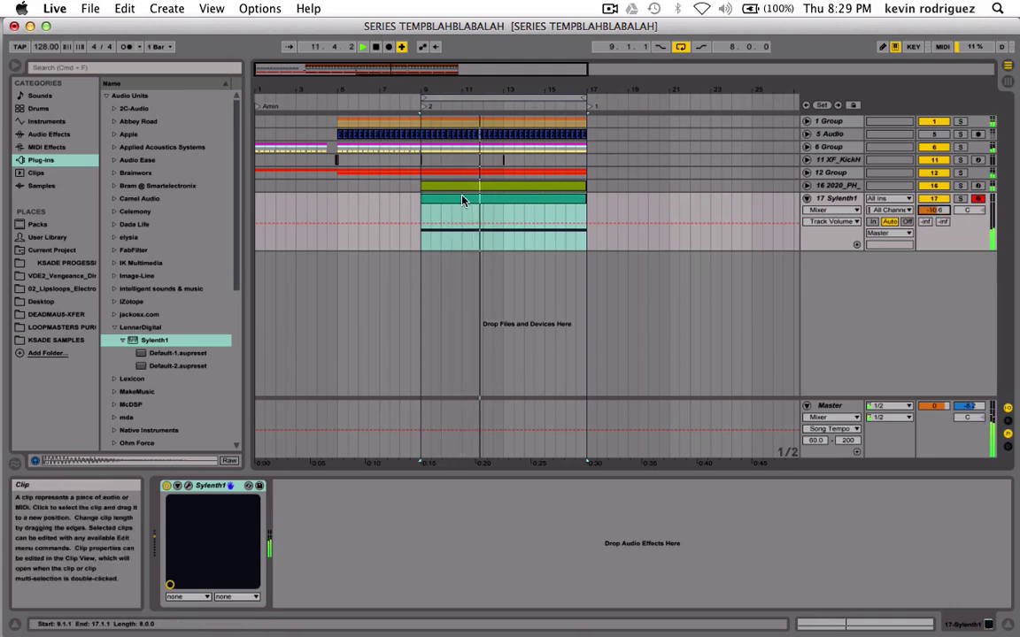
pyautogui.press('space')
# Unfold 12 Group and the snare track 16 to show their clips around bar 9.
pyautogui.click(808, 174)
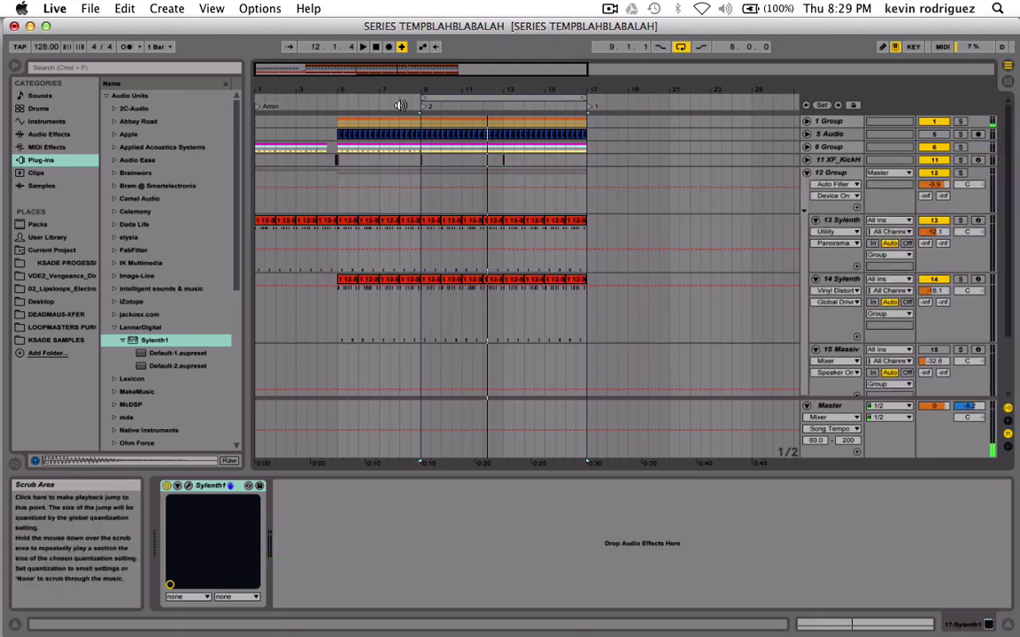
pyautogui.moveTo(400, 73); pyautogui.dragTo(406, 75)
pyautogui.scroll(-3, 439, 246)
pyautogui.hscroll(-3, 439, 246)
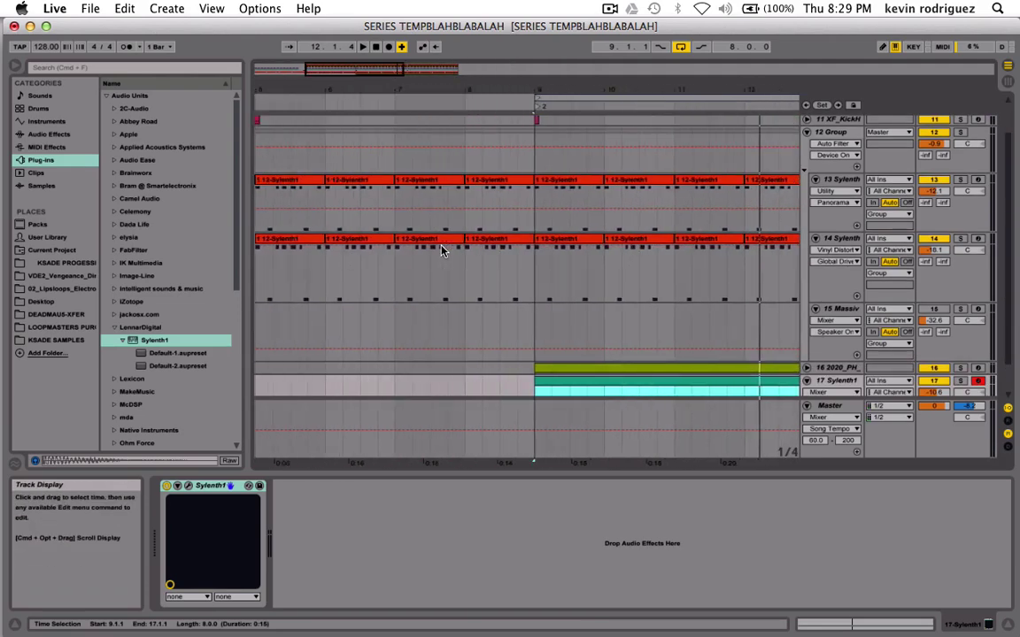
pyautogui.hscroll(3, 443, 251)
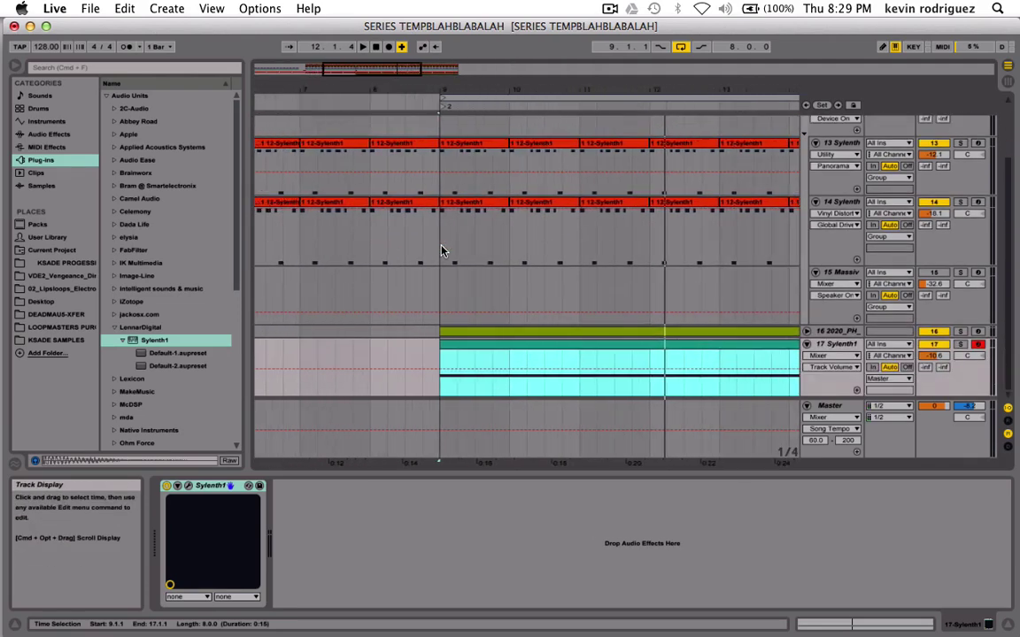
pyautogui.click(806, 344)
pyautogui.click(808, 332)
pyautogui.click(492, 329)
pyautogui.hscroll(-1, 492, 327)
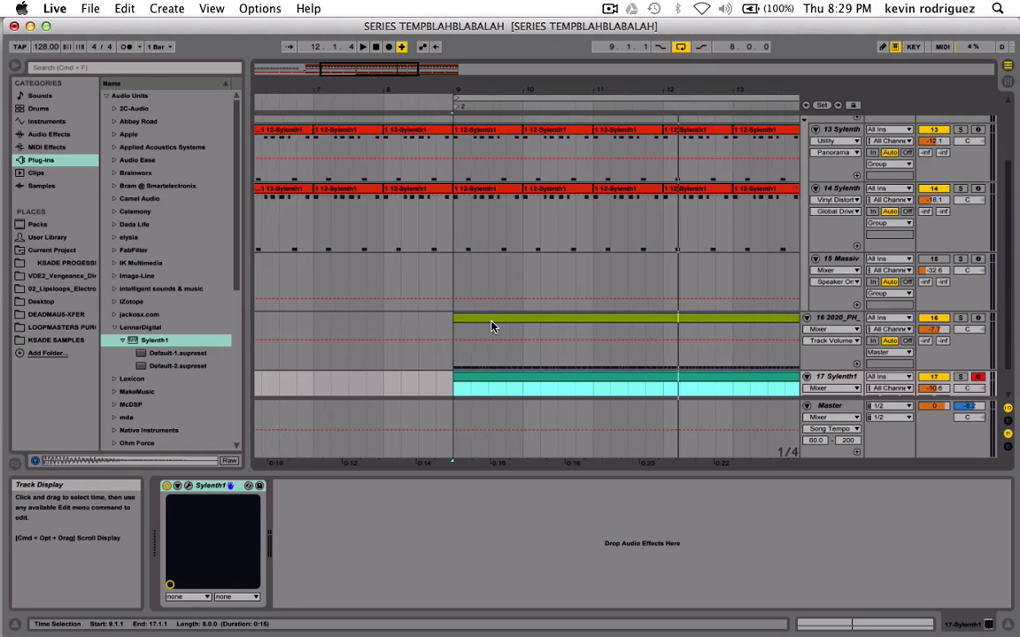
pyautogui.moveTo(412, 71); pyautogui.dragTo(392, 354)
pyautogui.click(392, 354)
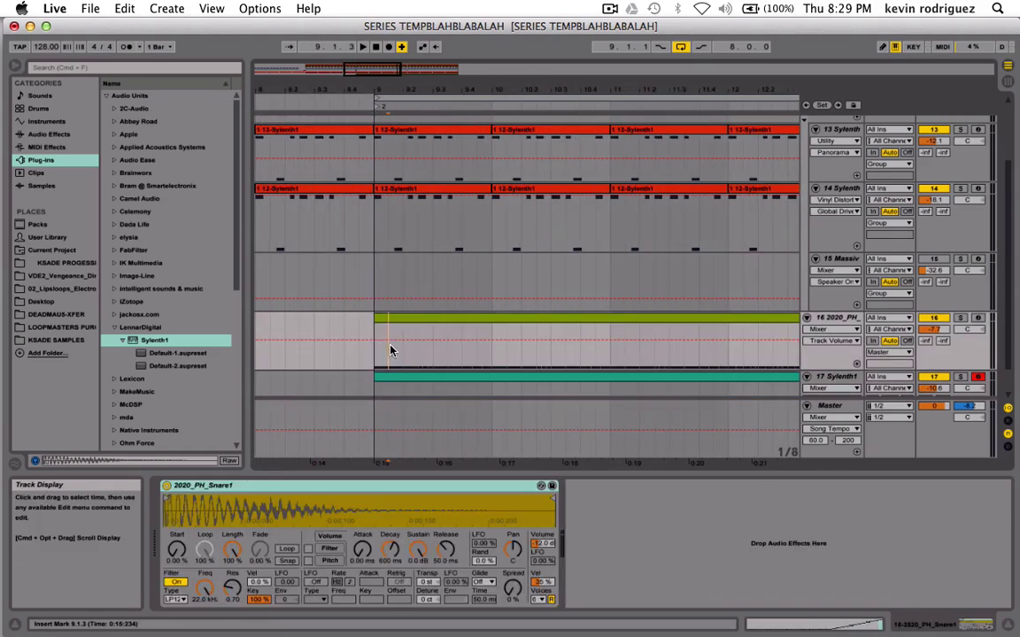
pyautogui.scroll(3, 391, 239)
# Duplicate the 9.1.1 to 9.1.3 slice of tracks 13 and 14 repeatedly across bar 9, and play it back from 9.1.1.
pyautogui.moveTo(389, 268); pyautogui.dragTo(376, 210)
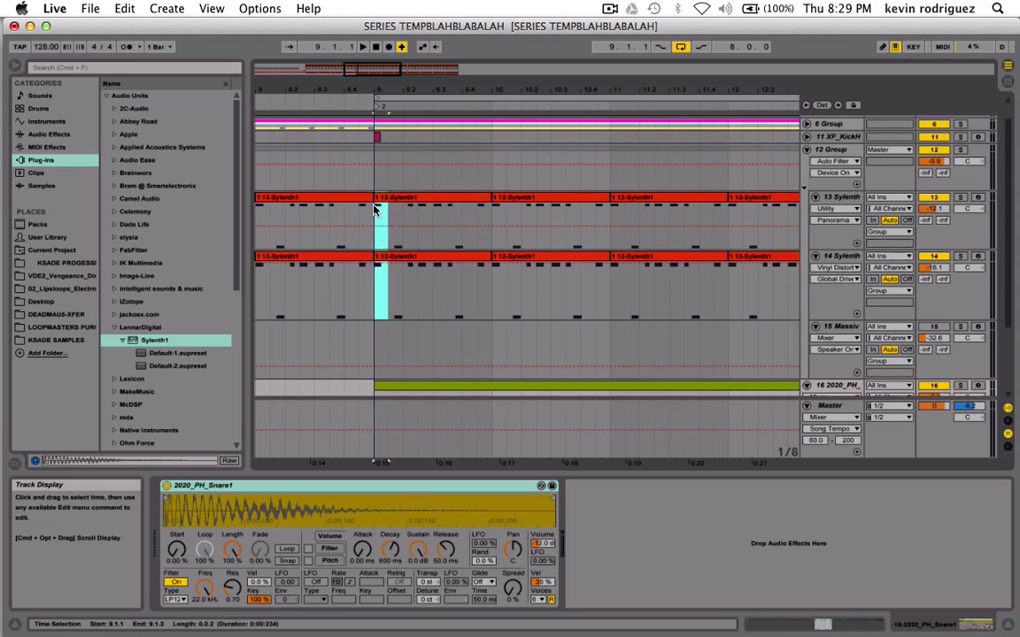
pyautogui.press('Right')
pyautogui.press('Right')
pyautogui.press('Right')
pyautogui.press('Right')
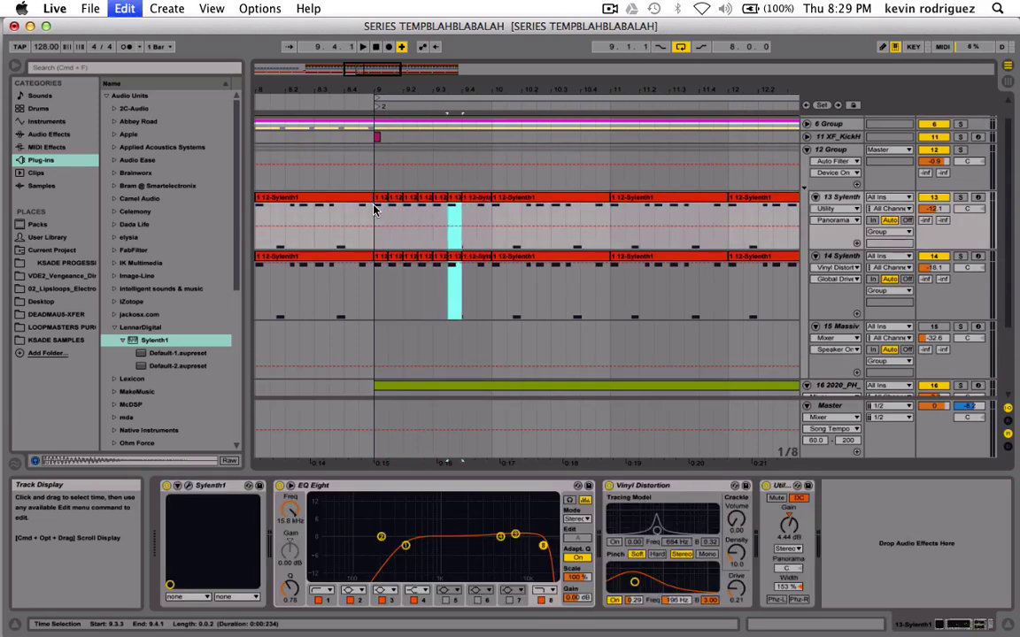
pyautogui.press('space')
pyautogui.click(377, 284)
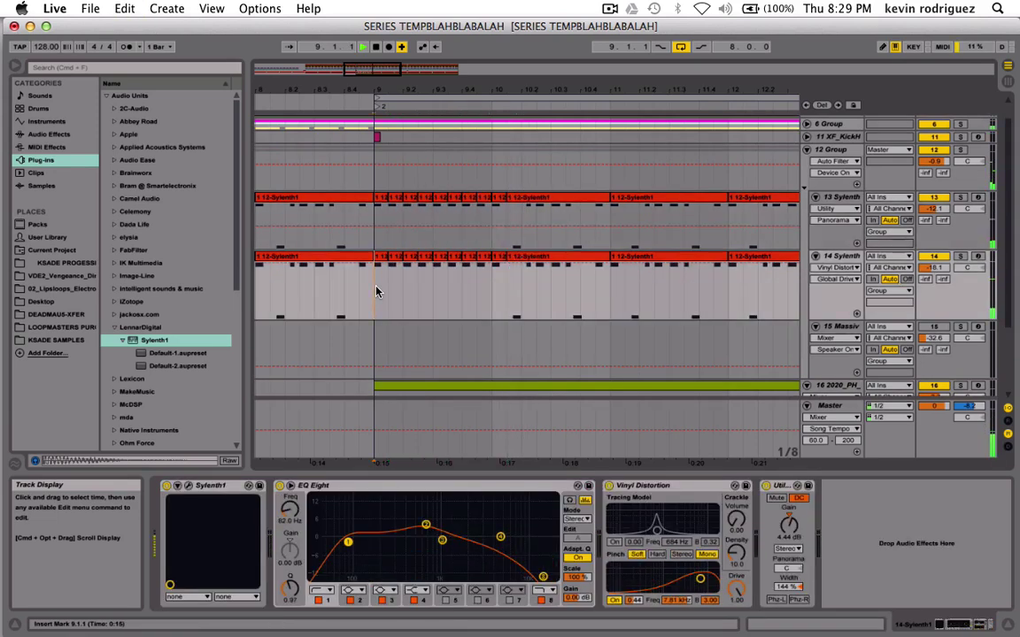
pyautogui.press('space')
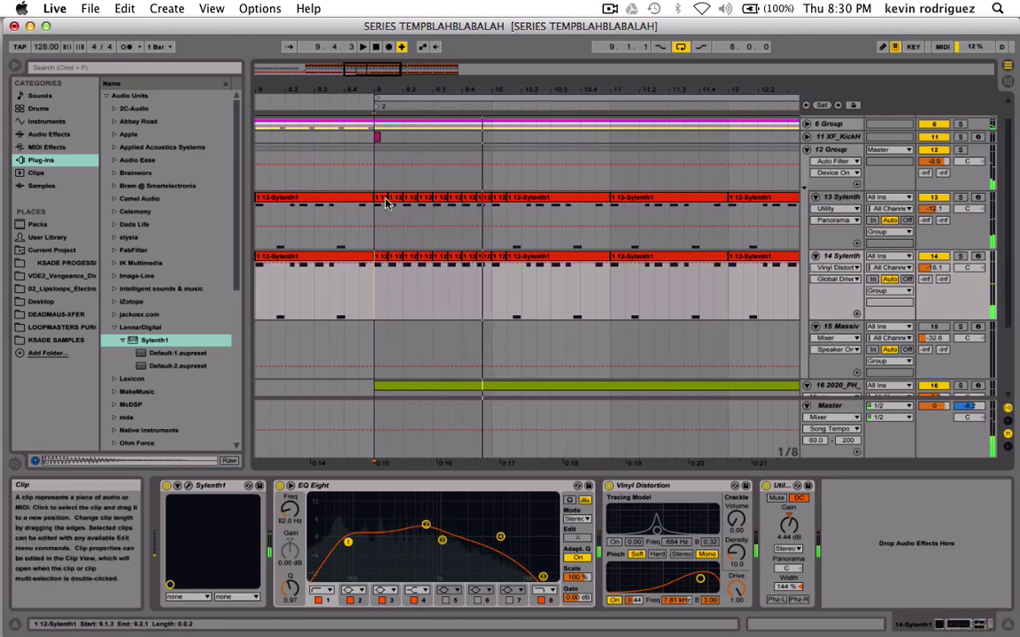
# Duplicate the chopped bar 9 of tracks 13 and 14 repeatedly to fill the section up to bar 17.
pyautogui.moveTo(386, 202); pyautogui.dragTo(487, 261)
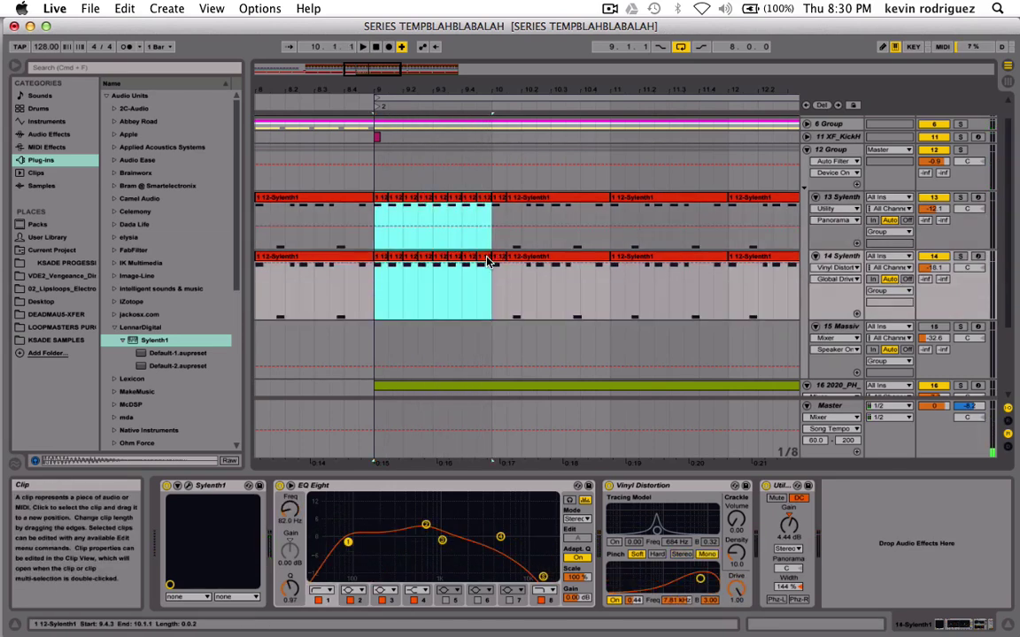
pyautogui.press('super+d')
pyautogui.press('super+d')
pyautogui.press('super+d')
pyautogui.press('super+d')
pyautogui.press('super+d')
pyautogui.press('super+d')
pyautogui.press('super+d')
pyautogui.press('super+d')
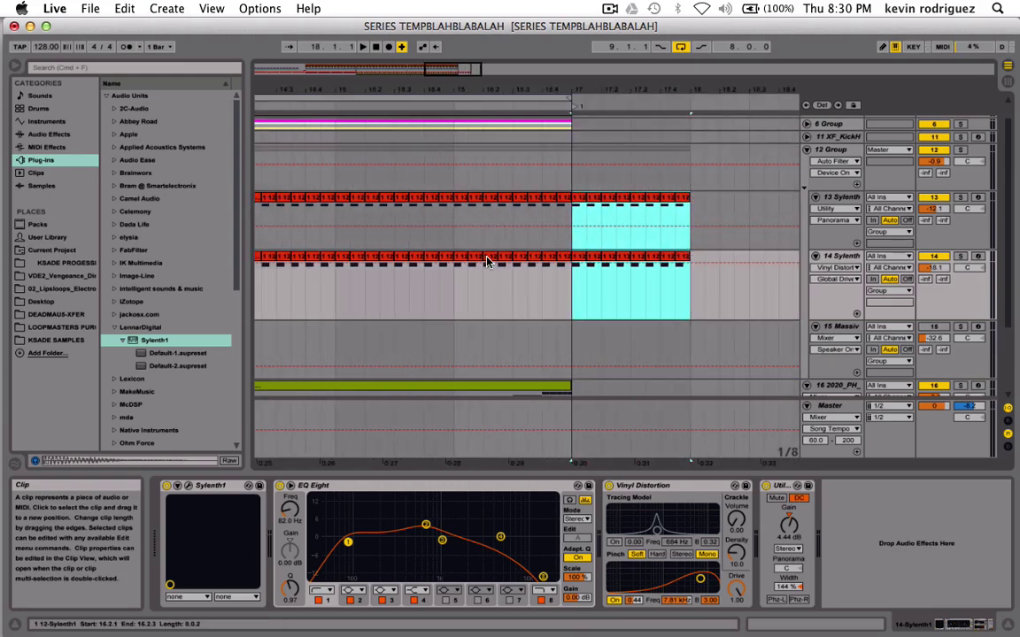
# Place the insert marker at 8.3.1 on the Massive track 15.
pyautogui.hscroll(-15, 485, 261)
pyautogui.scroll(-2, 485, 261)
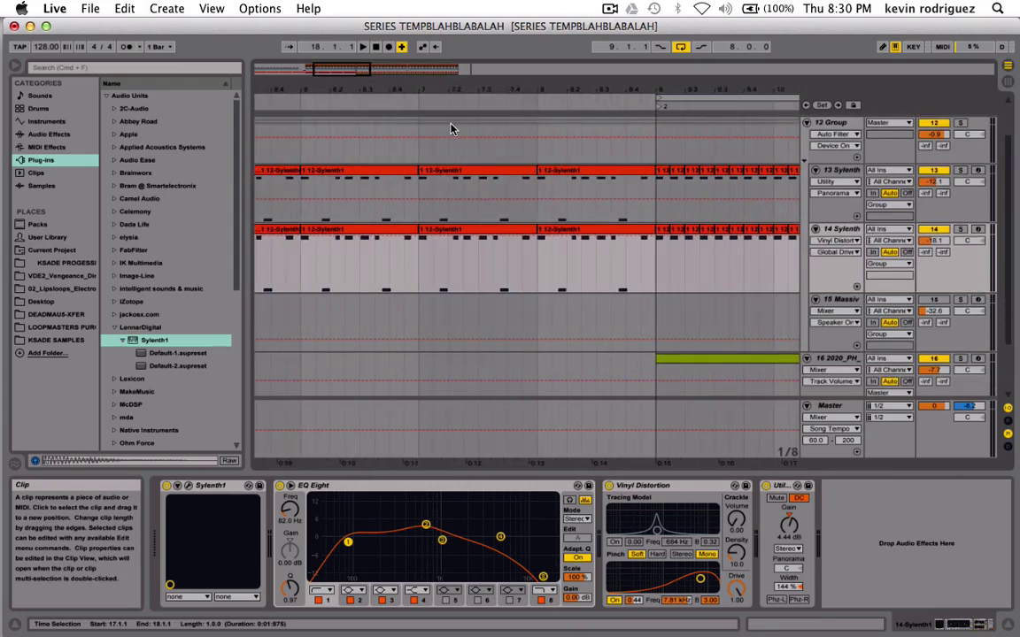
pyautogui.moveTo(415, 67); pyautogui.dragTo(417, 72)
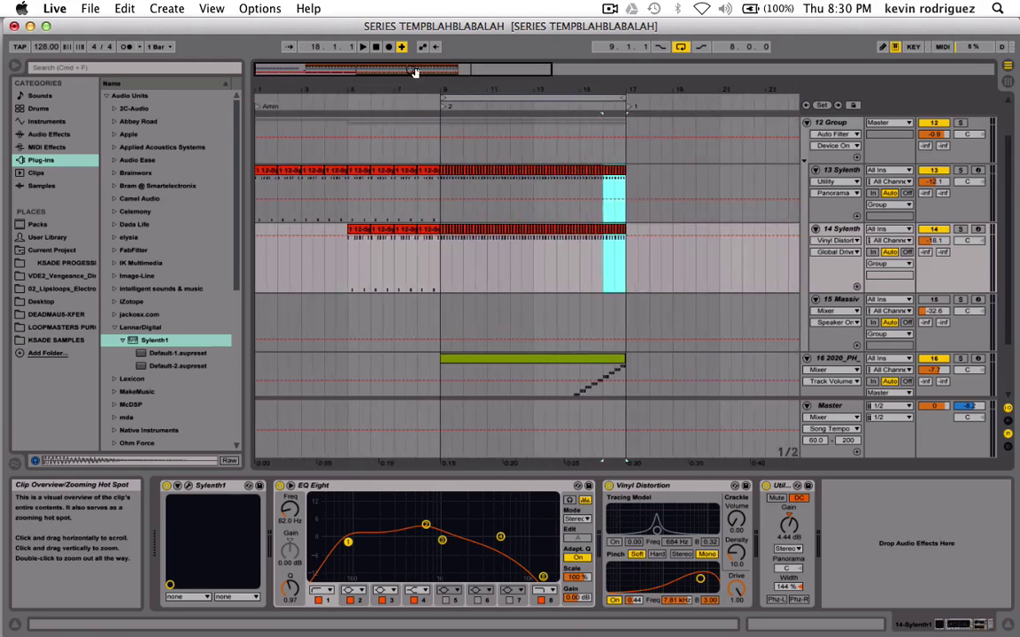
pyautogui.click(429, 323)
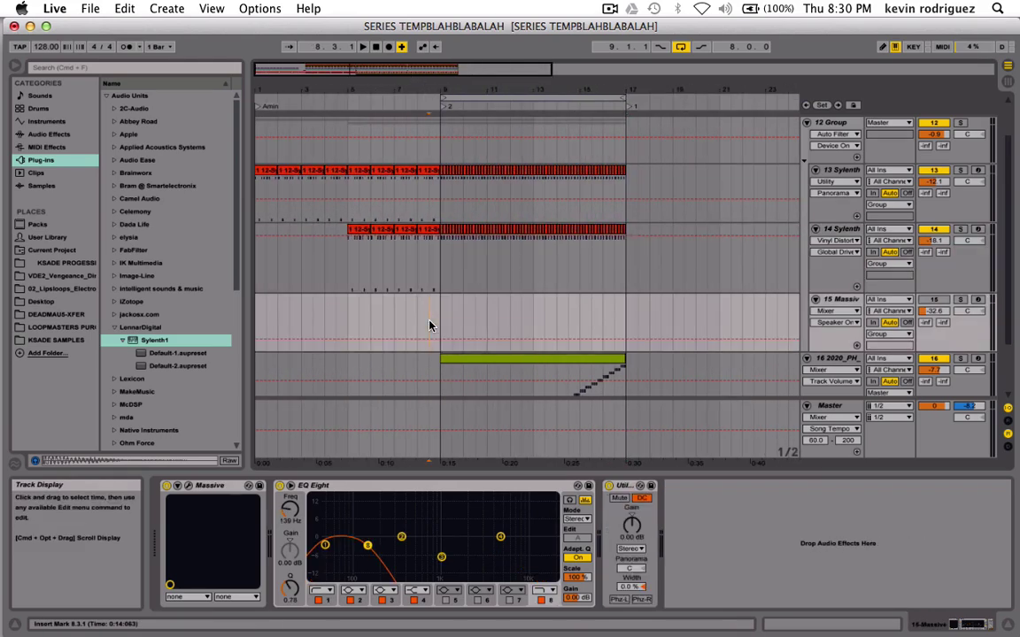
# Play back the build from 8.3.1 and listen to the chopped synth section starting at bar 9.
pyautogui.press('space')
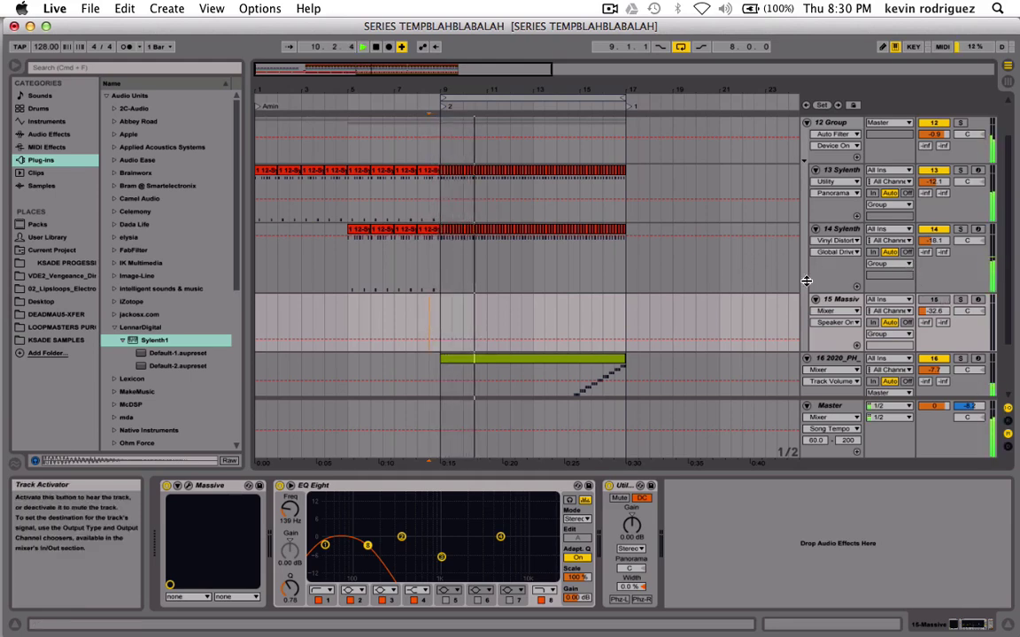
pyautogui.doubleClick(458, 73)
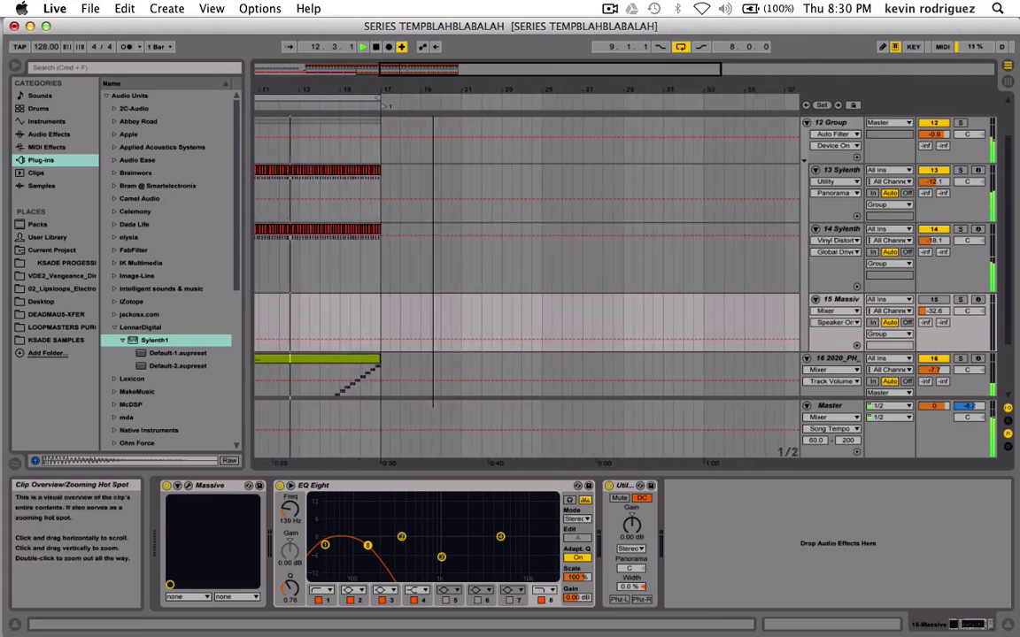
pyautogui.press('+')
pyautogui.scroll(3, 501, 217)
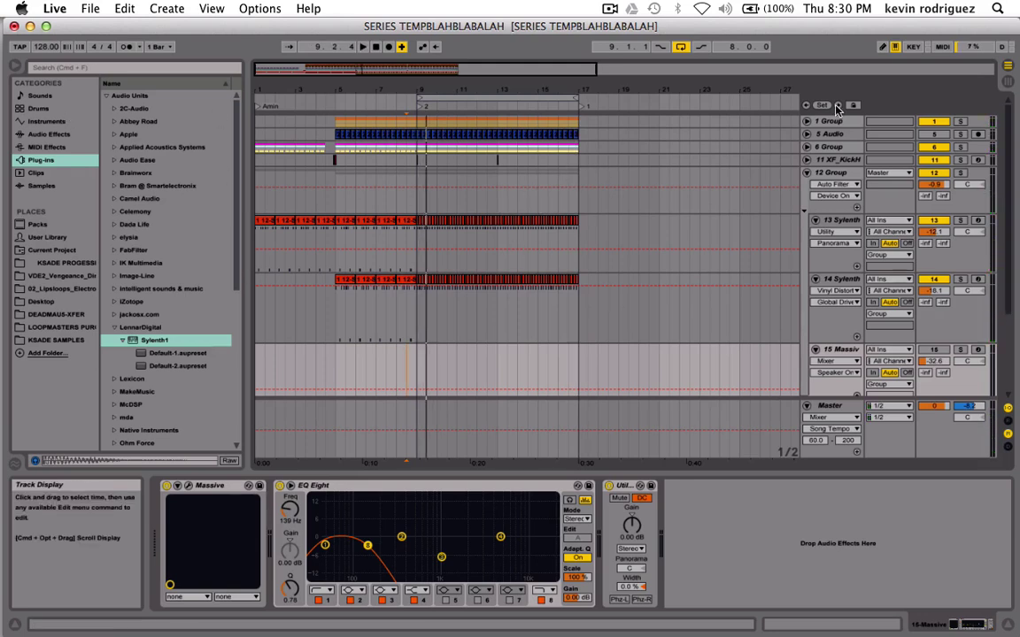
# Unfold 6 Group, copy the bar 13 Huge Clap clip on track 8 to bar 17, and reverse the bar 13 clip.
pyautogui.click(807, 146)
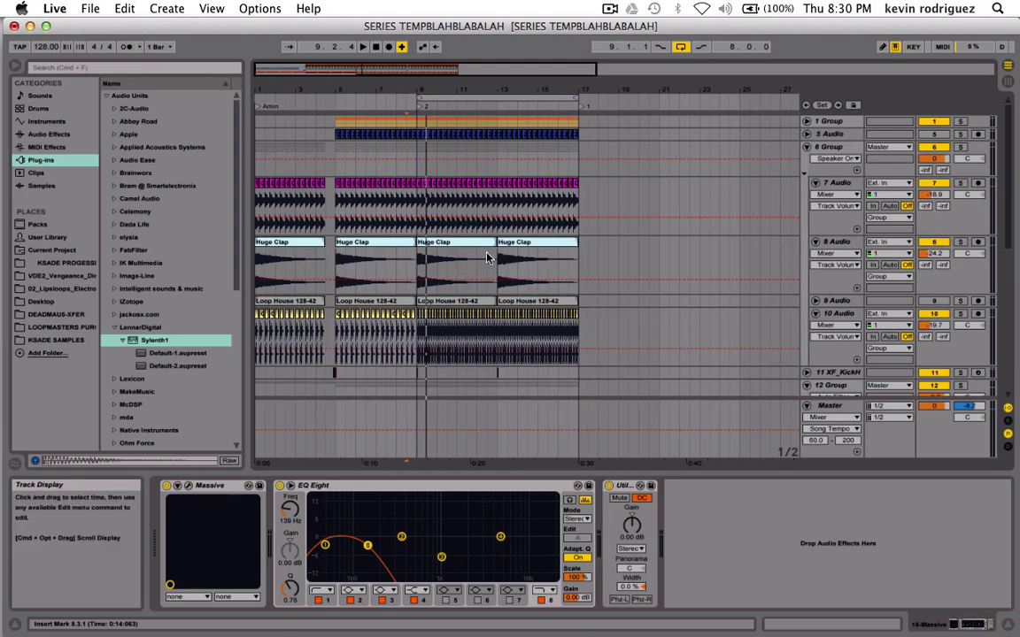
pyautogui.click(534, 246)
pyautogui.moveTo(534, 245); pyautogui.dragTo(615, 248)
pyautogui.doubleClick(539, 247)
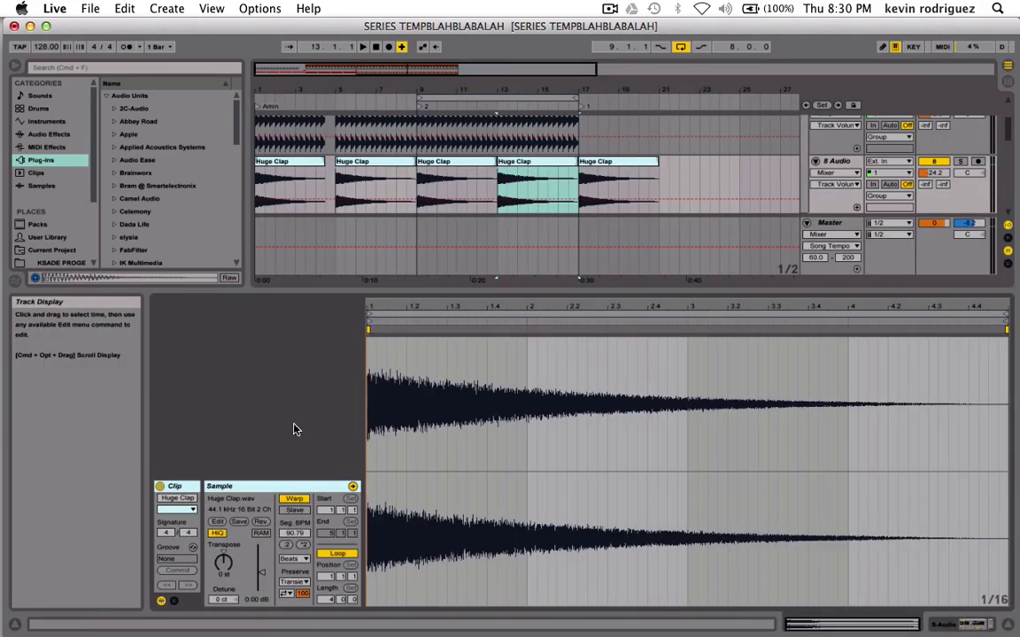
pyautogui.click(260, 521)
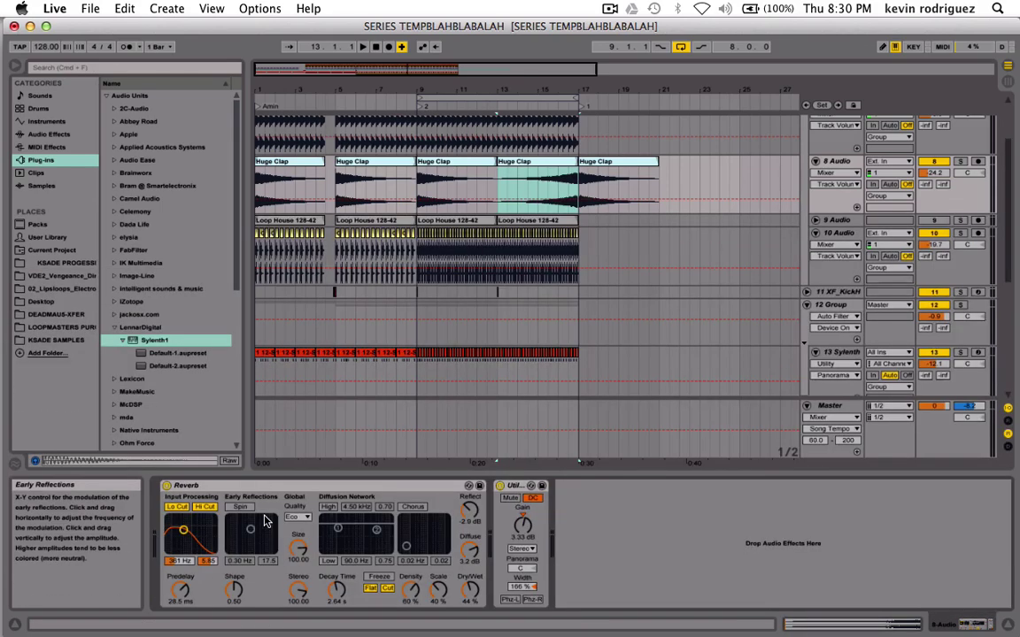
pyautogui.scroll(3, 770, 323)
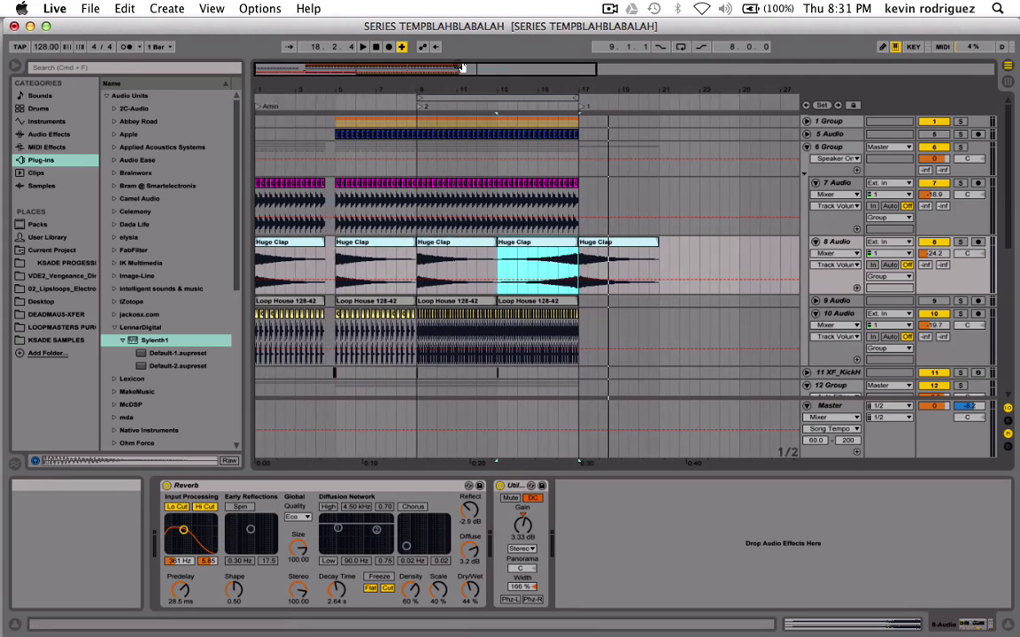
# Fold 6 Group and play the arrangement from 1.1.1.
pyautogui.doubleClick(683, 69)
pyautogui.moveTo(683, 69); pyautogui.dragTo(685, 86)
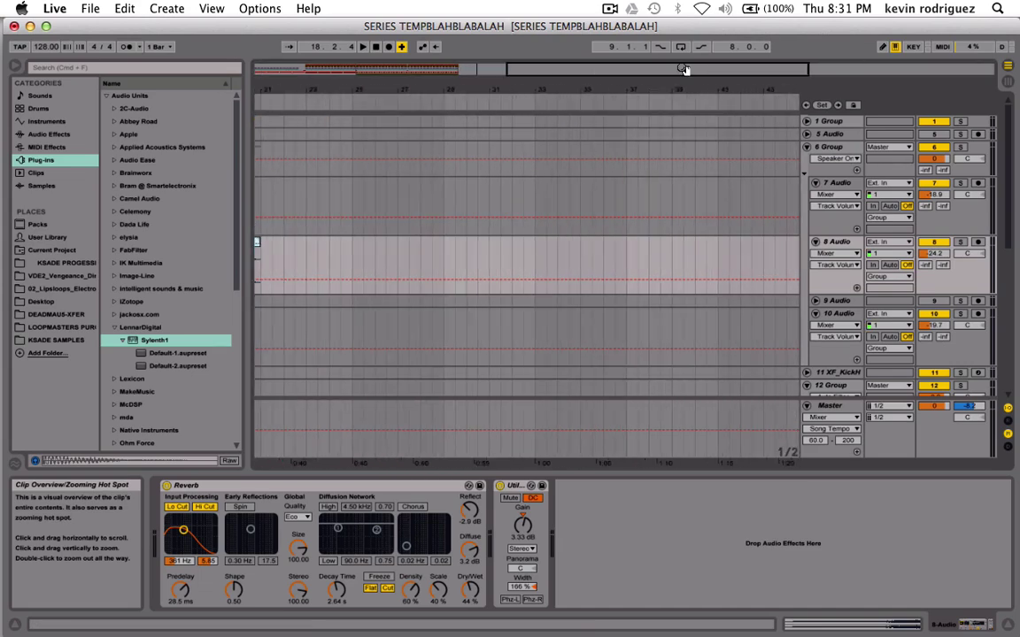
pyautogui.hscroll(-10, 520, 243)
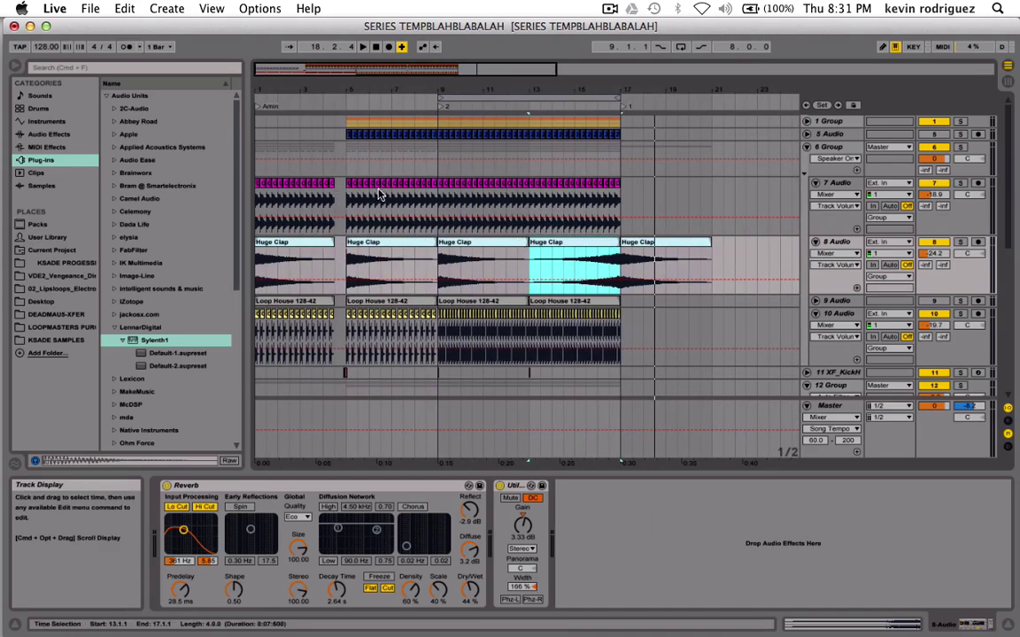
pyautogui.click(805, 146)
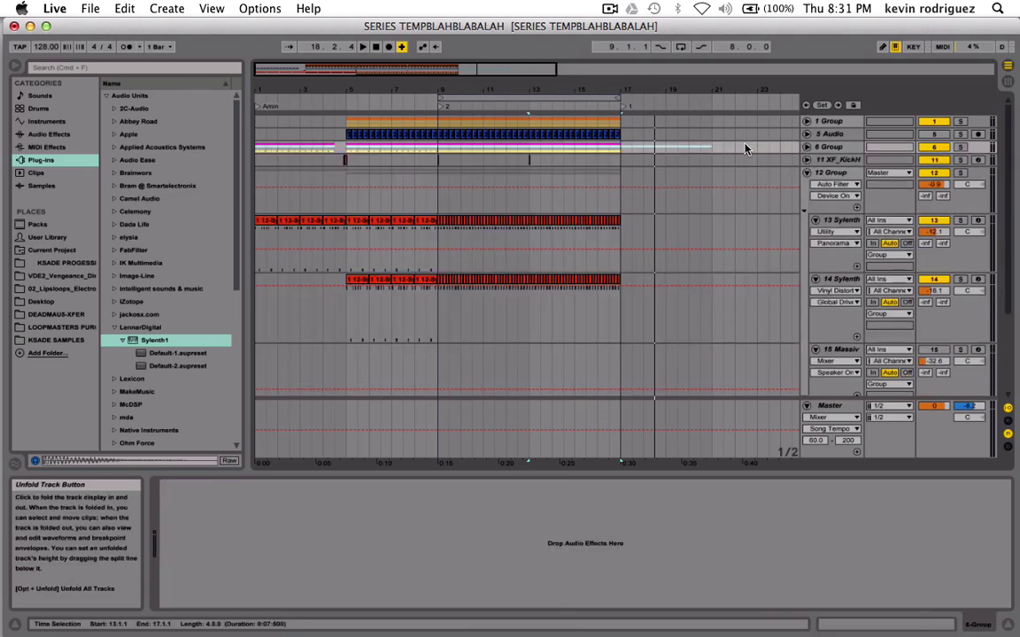
pyautogui.click(257, 205)
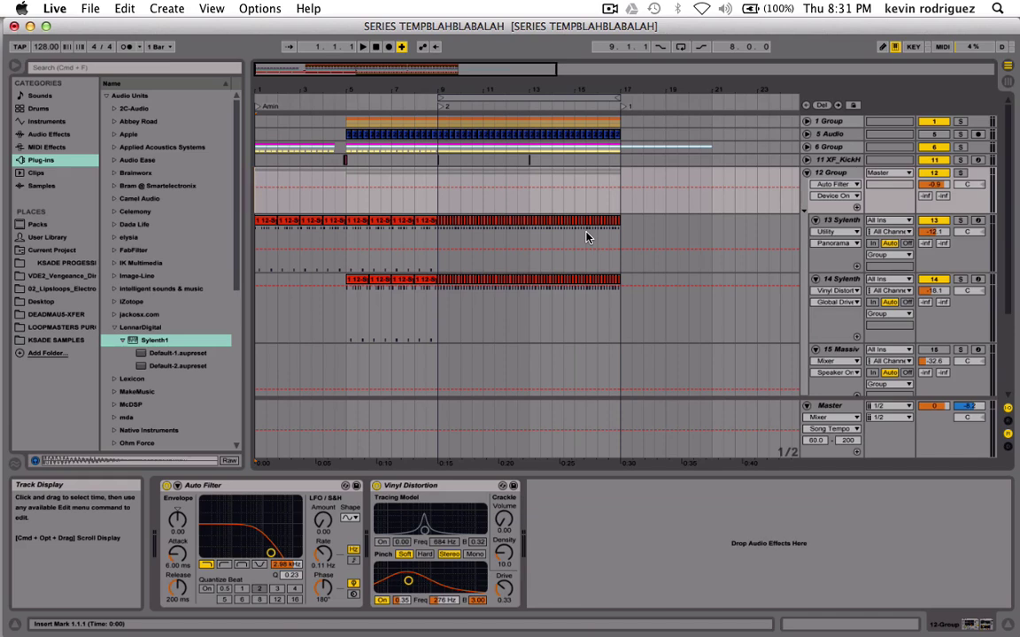
pyautogui.click(255, 325)
pyautogui.click(256, 326)
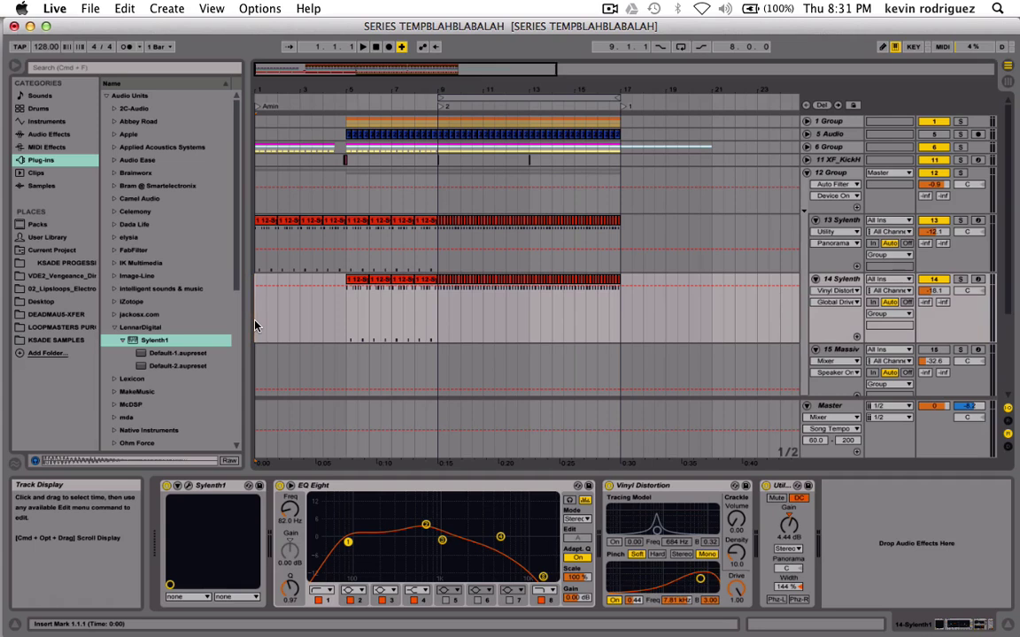
pyautogui.press('space')
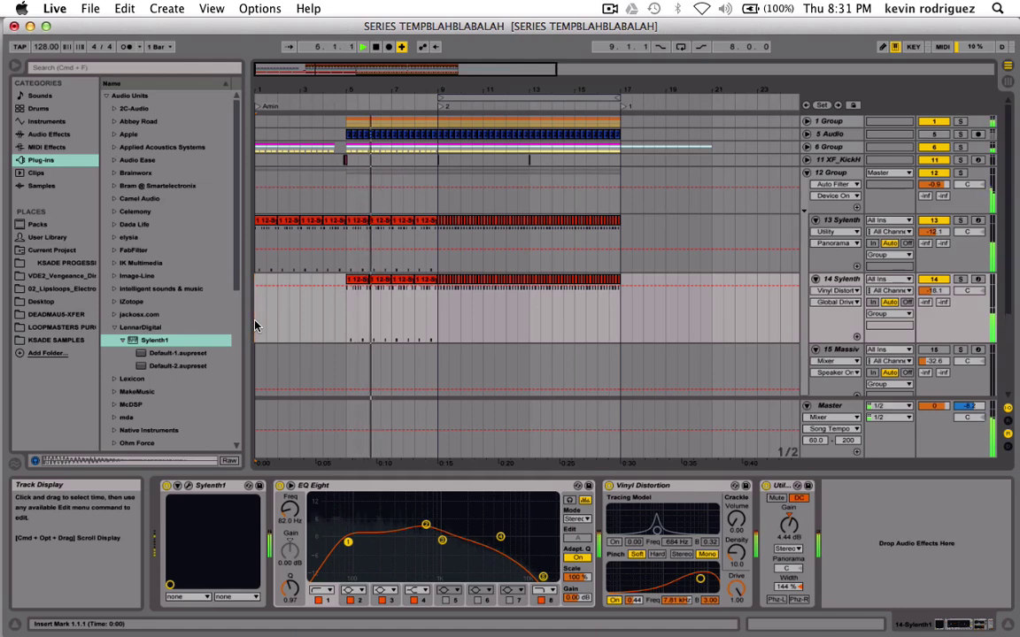
# Compare the mix with Sylenth track 14 off and on, and lower its volume to -24.0 dB.
pyautogui.click(932, 283)
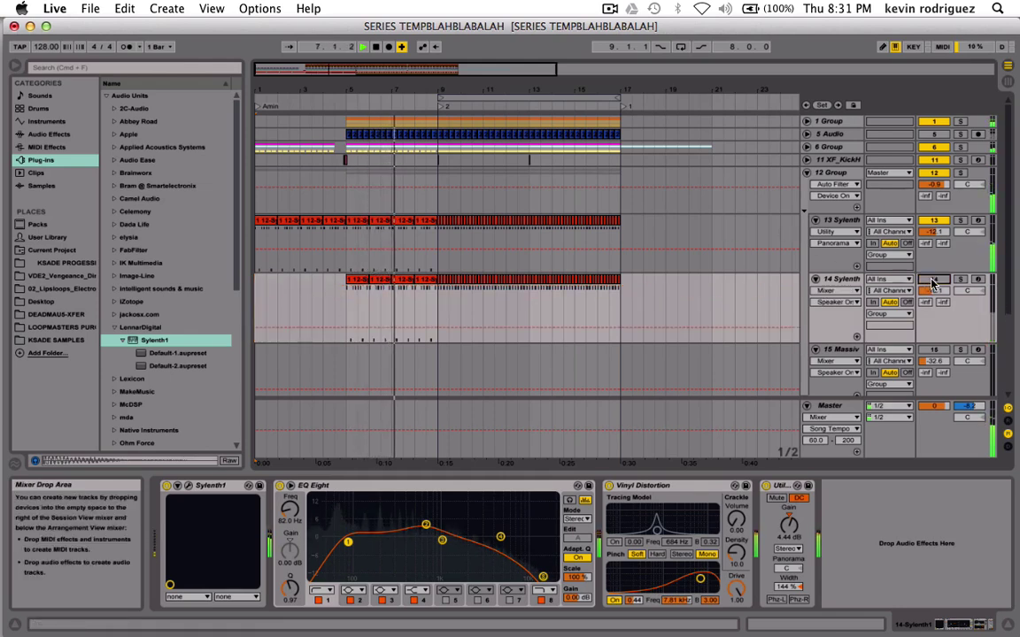
pyautogui.click(932, 280)
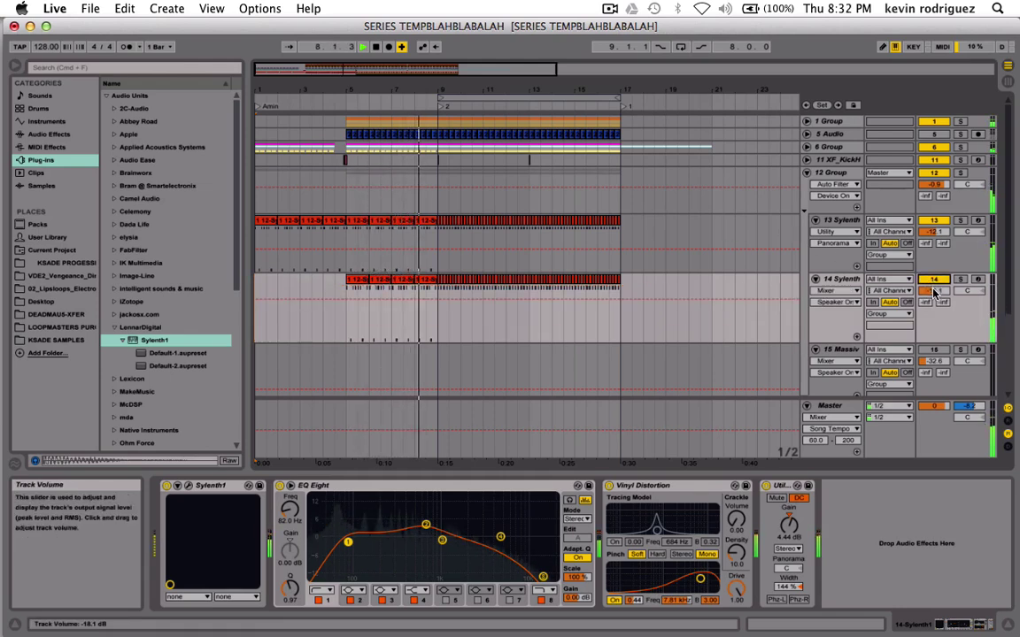
pyautogui.moveTo(934, 292); pyautogui.dragTo(935, 293)
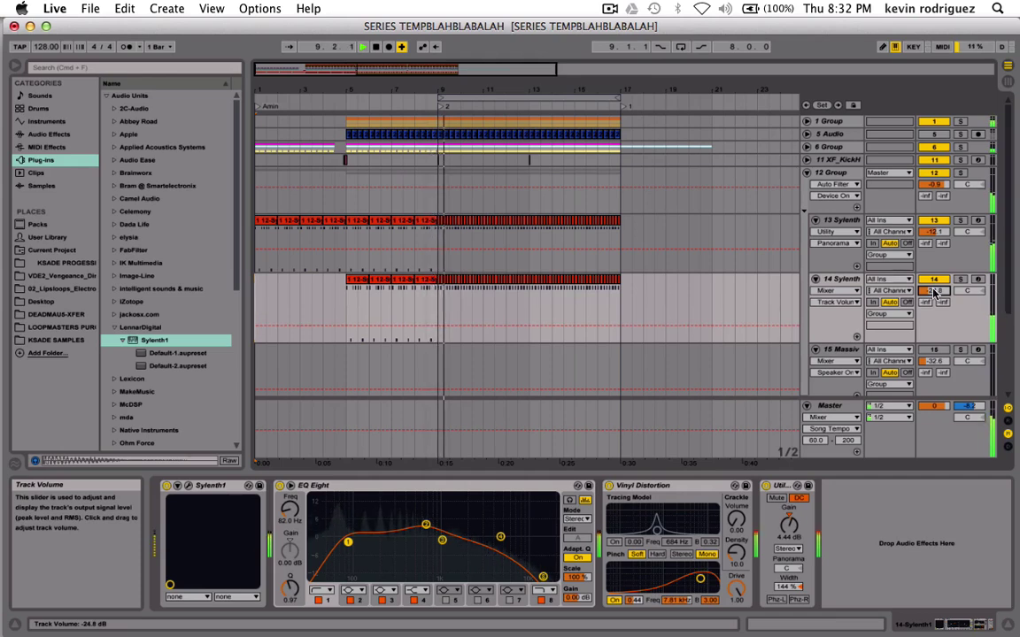
pyautogui.click(345, 296)
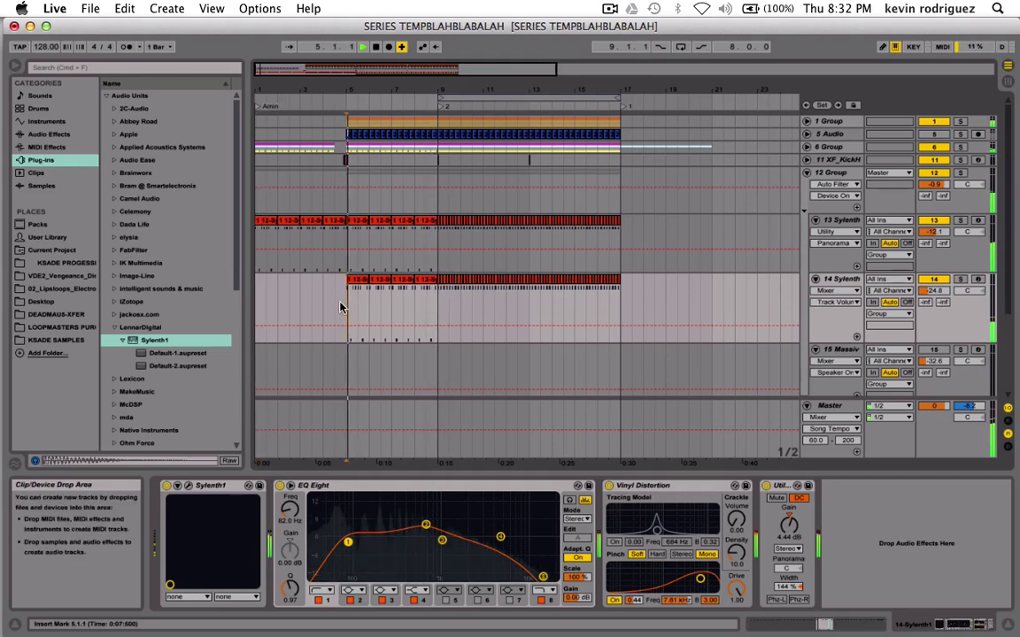
pyautogui.moveTo(931, 293); pyautogui.dragTo(928, 295)
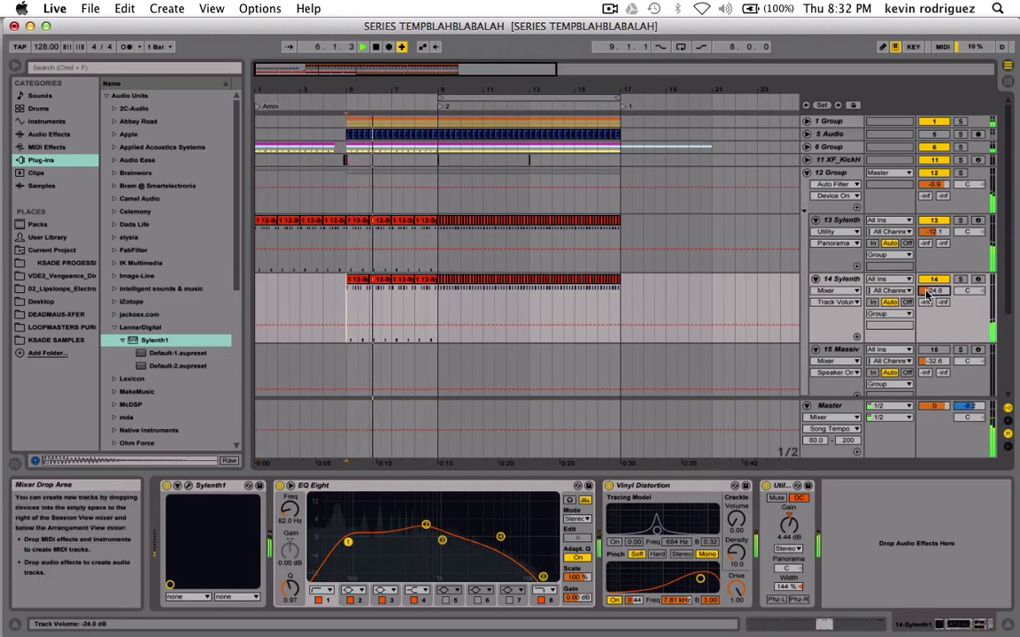
# Consolidate the clips on Sylenth track 14 from 5.1.1 to 17.1.1 into one clip.
pyautogui.click(354, 290)
pyautogui.keyDown('shift'); pyautogui.click(621, 290); pyautogui.keyUp('shift')
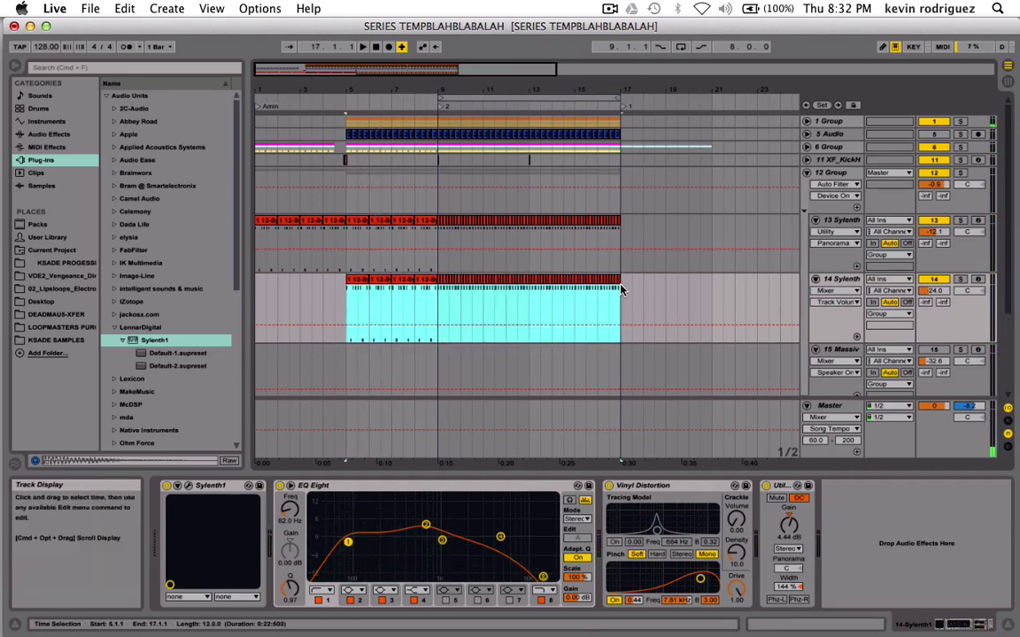
pyautogui.press('super+j')
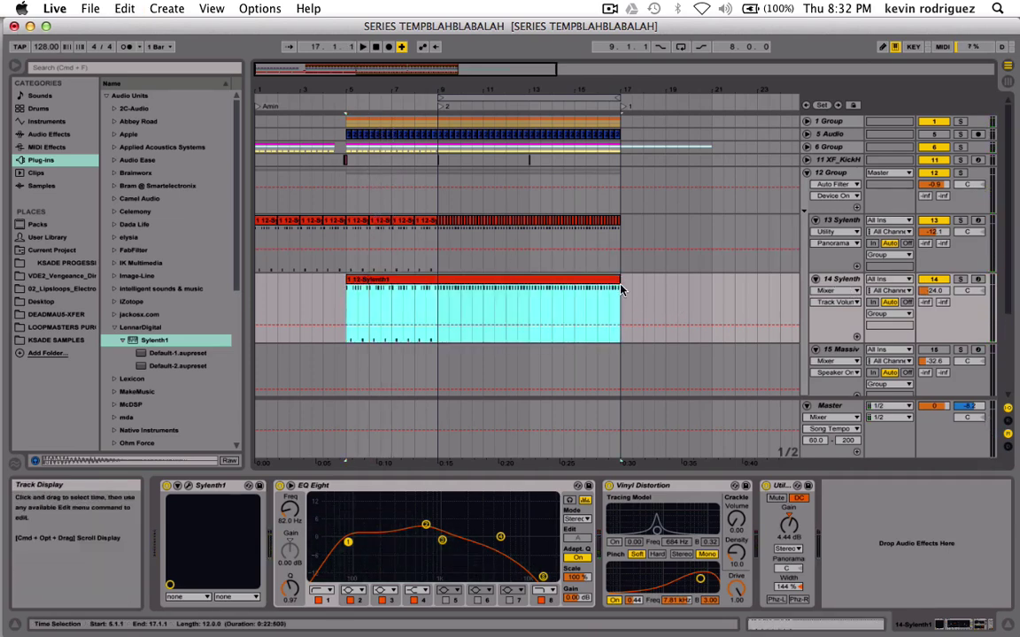
# Copy the consolidated clip to the Massive track 15 and delete the C1 notes from the copy.
pyautogui.doubleClick(432, 292)
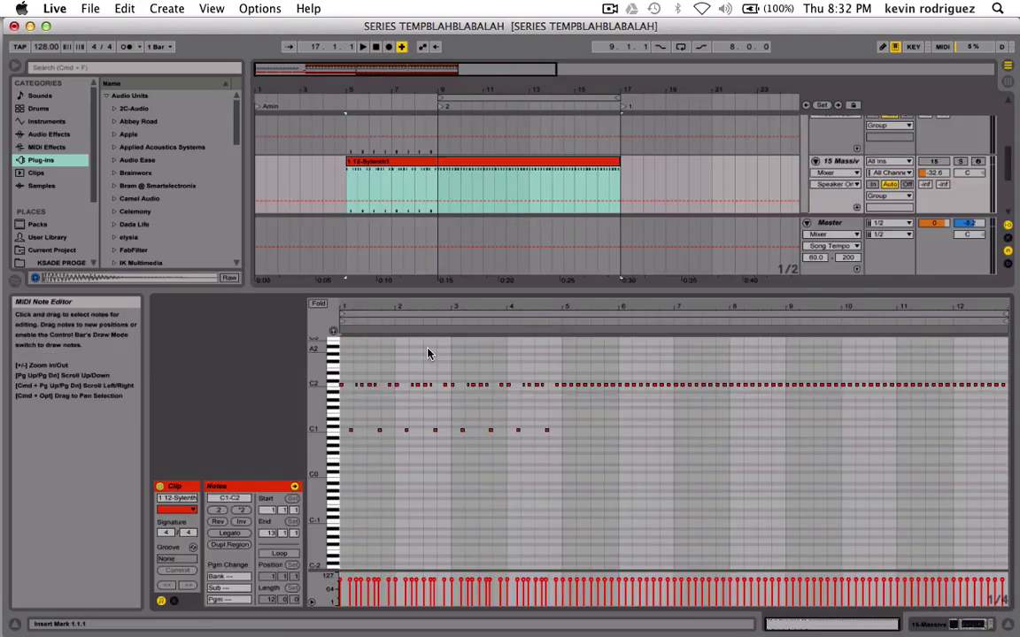
pyautogui.moveTo(566, 419); pyautogui.dragTo(335, 460)
pyautogui.press('Delete')
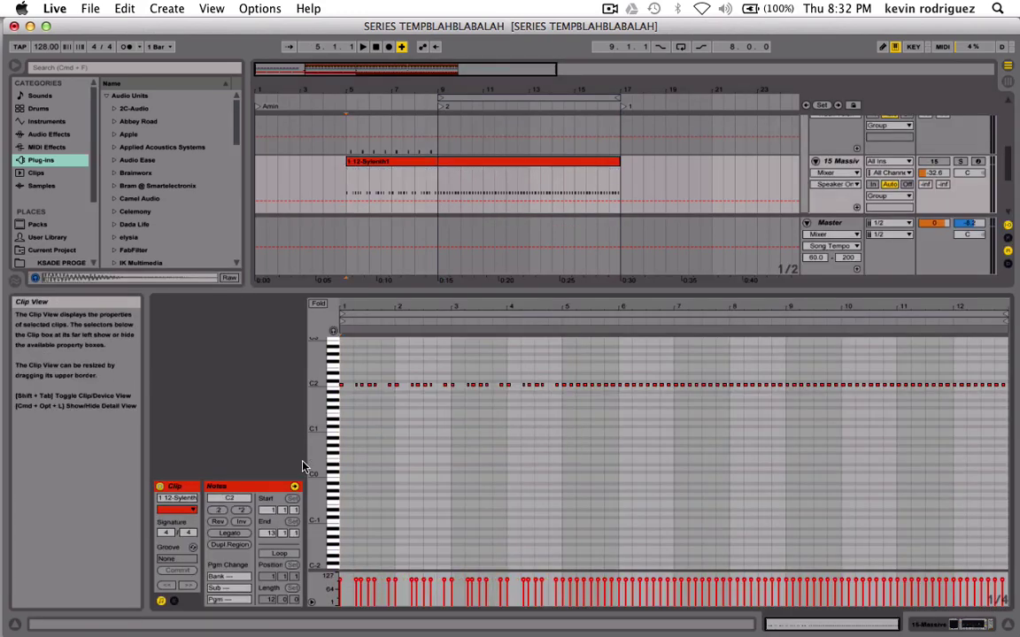
# Transpose all notes in the Massive track 15 clip up one octave to C3 while playing it, and return to its devices.
pyautogui.click(411, 452)
pyautogui.press('space')
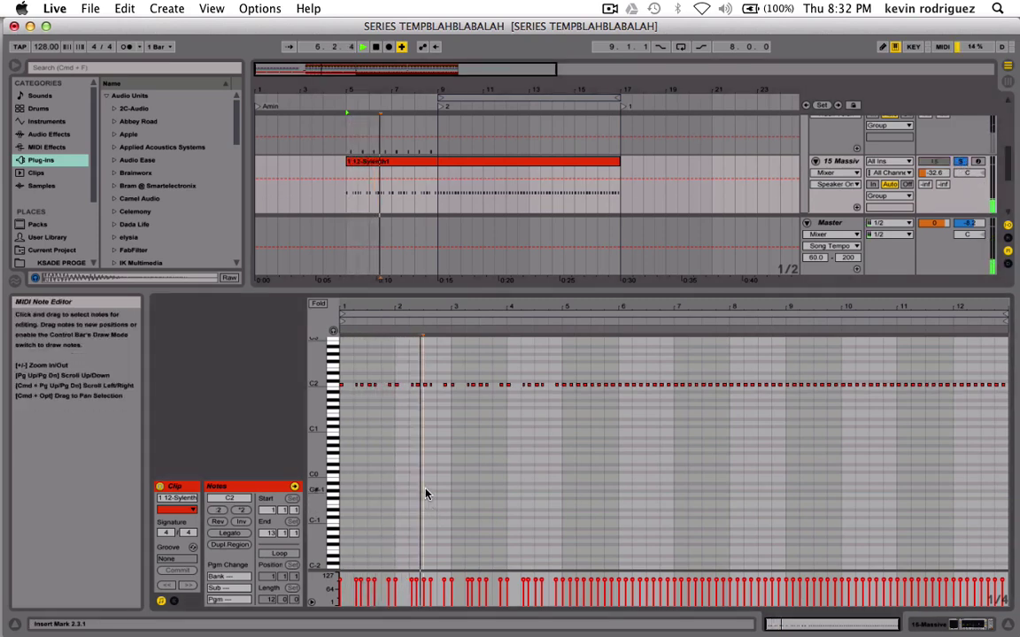
pyautogui.press('super+a')
pyautogui.hotkey('shift', 'Up')
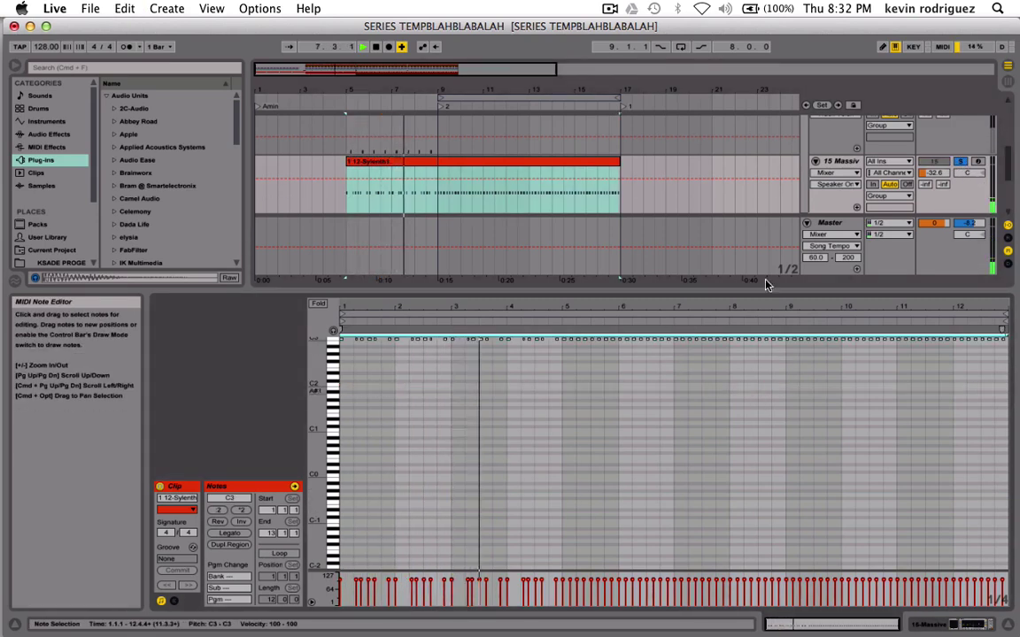
pyautogui.hotkey('shift', 'Tab')
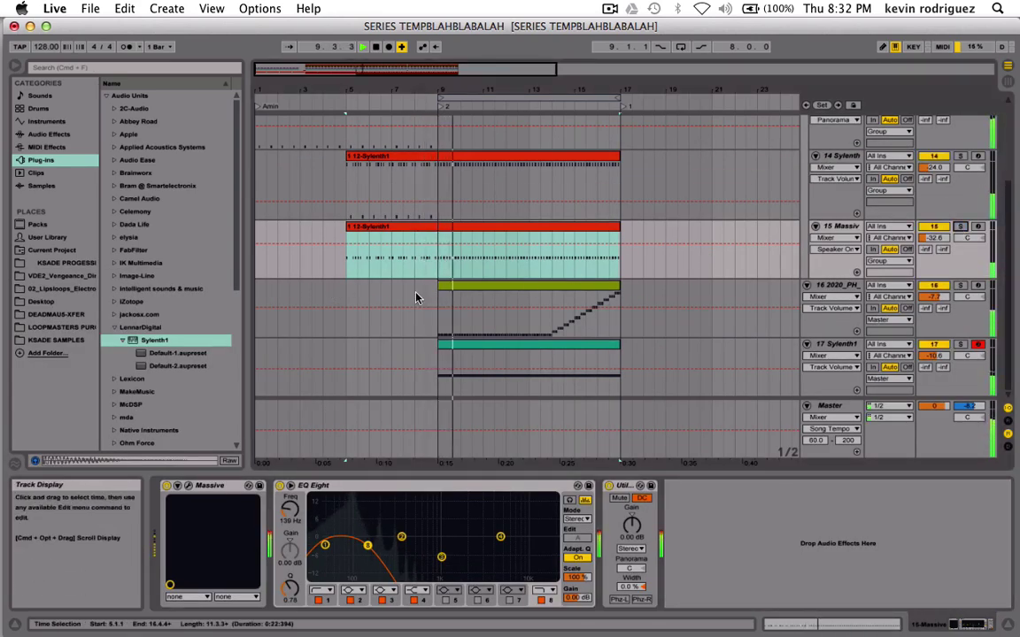
# Play the arrangement from 1.1.1 with the Massive track 15 active in the mix.
pyautogui.scroll(3, 416, 297)
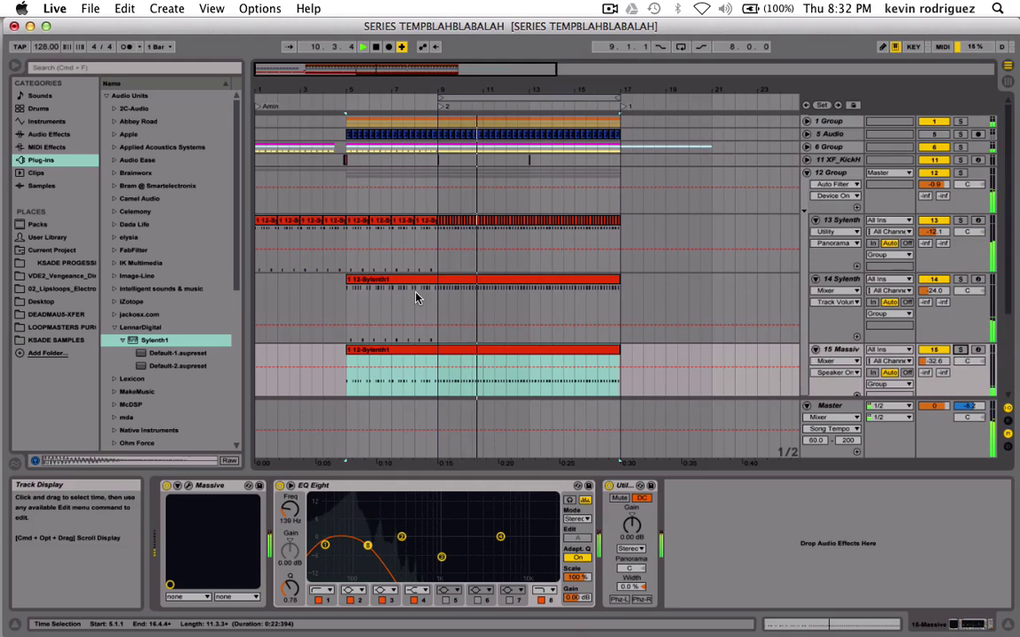
pyautogui.scroll(-3, 413, 308)
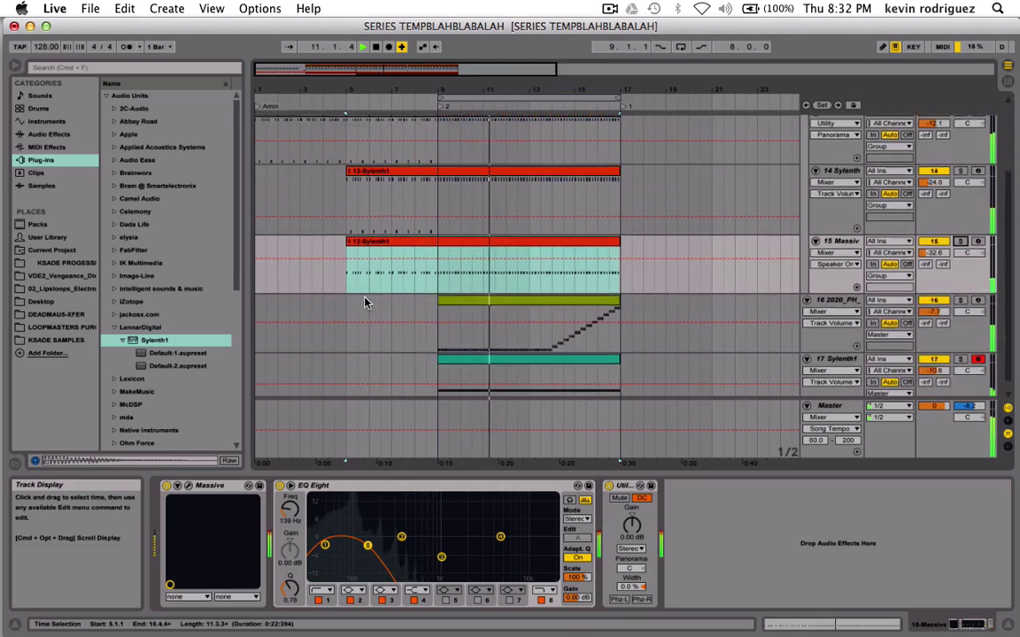
pyautogui.click(258, 283)
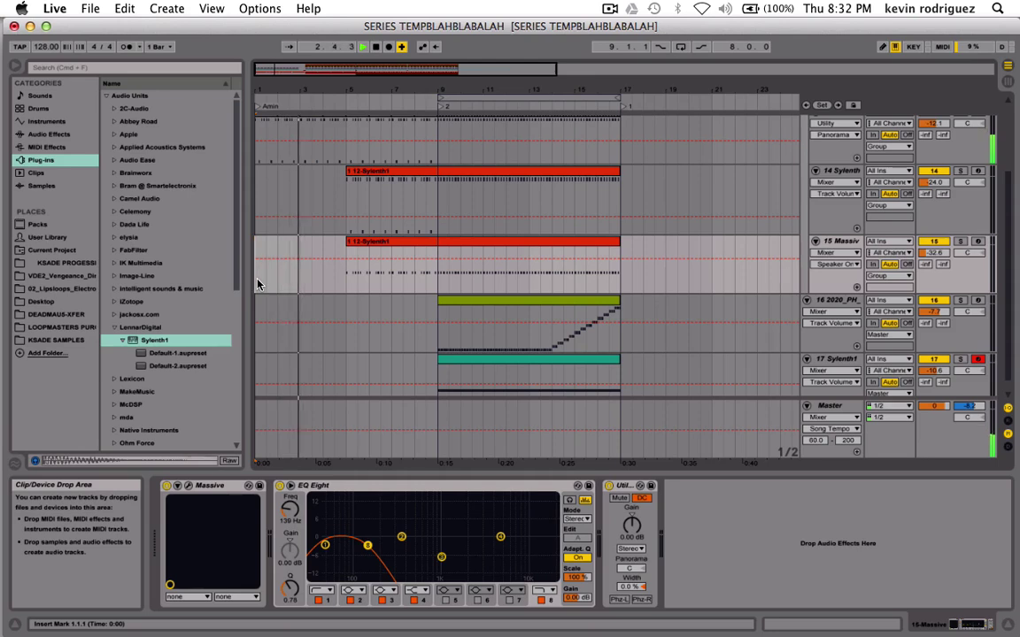
pyautogui.scroll(3, 258, 283)
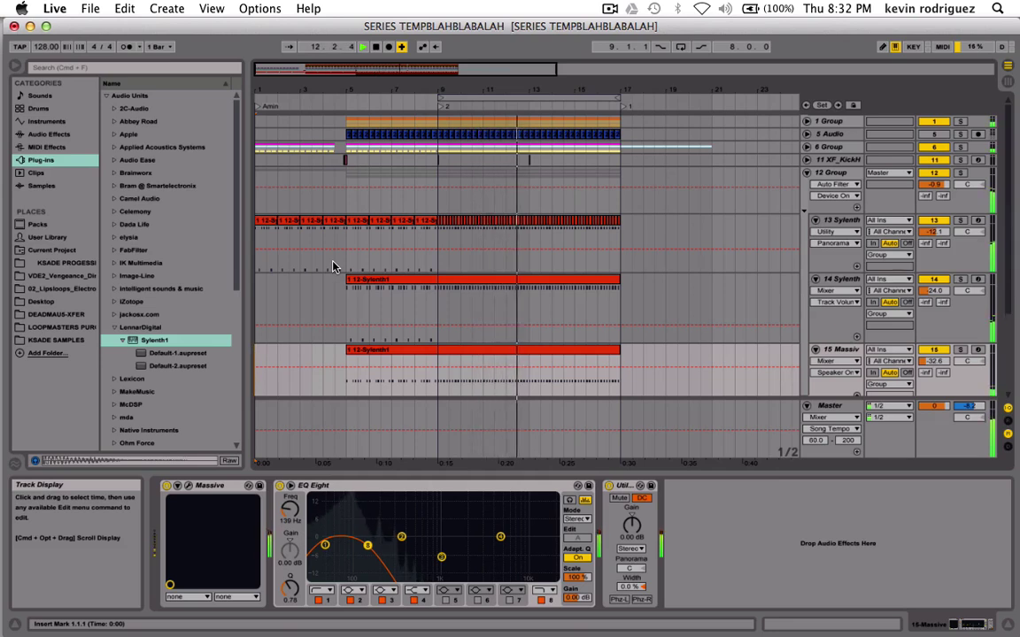
# Fold 12 Group and the snare track 16, stop playback, and place the insert marker at 9.1.1 on Sylenth1 track 17.
pyautogui.click(805, 172)
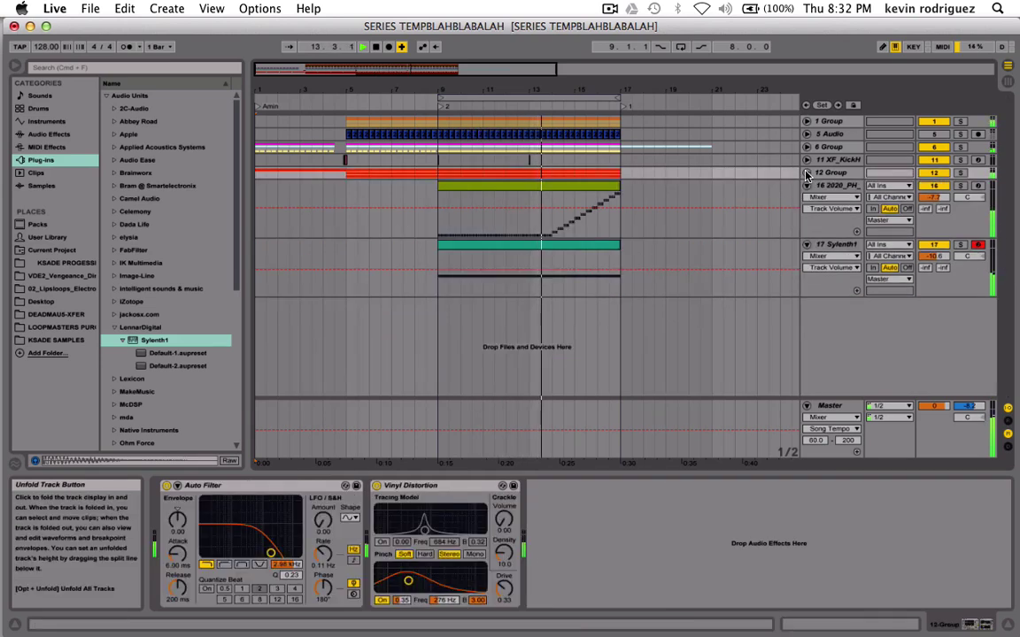
pyautogui.click(807, 186)
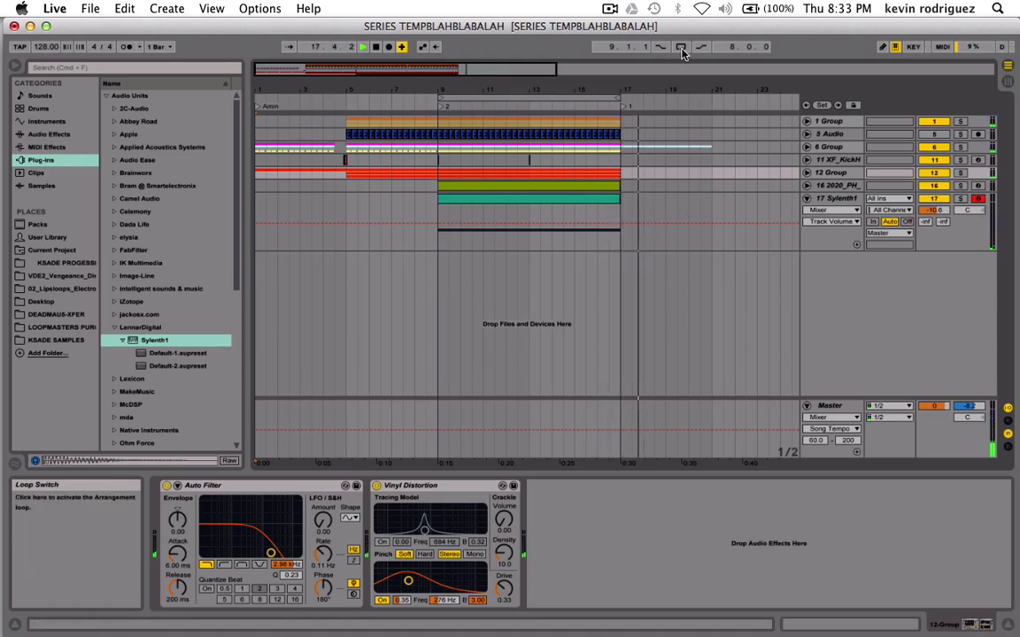
pyautogui.press('space')
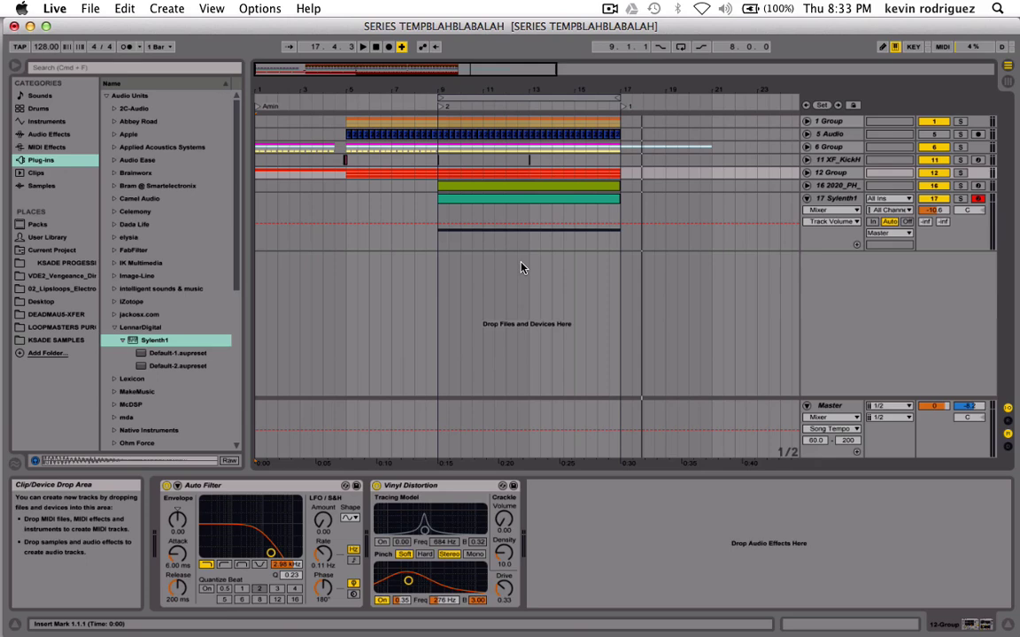
pyautogui.click(435, 237)
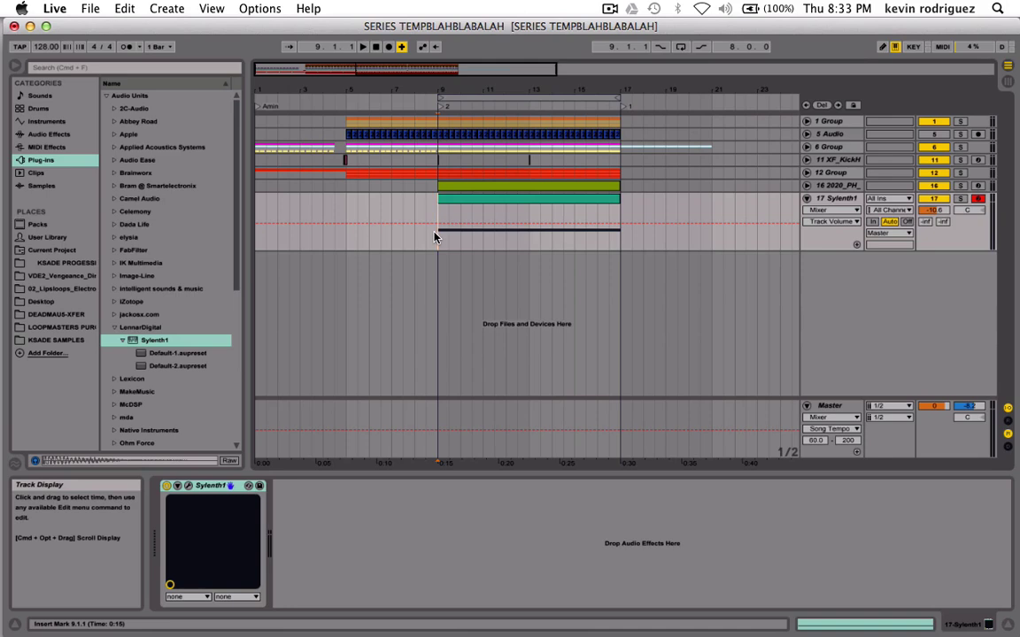